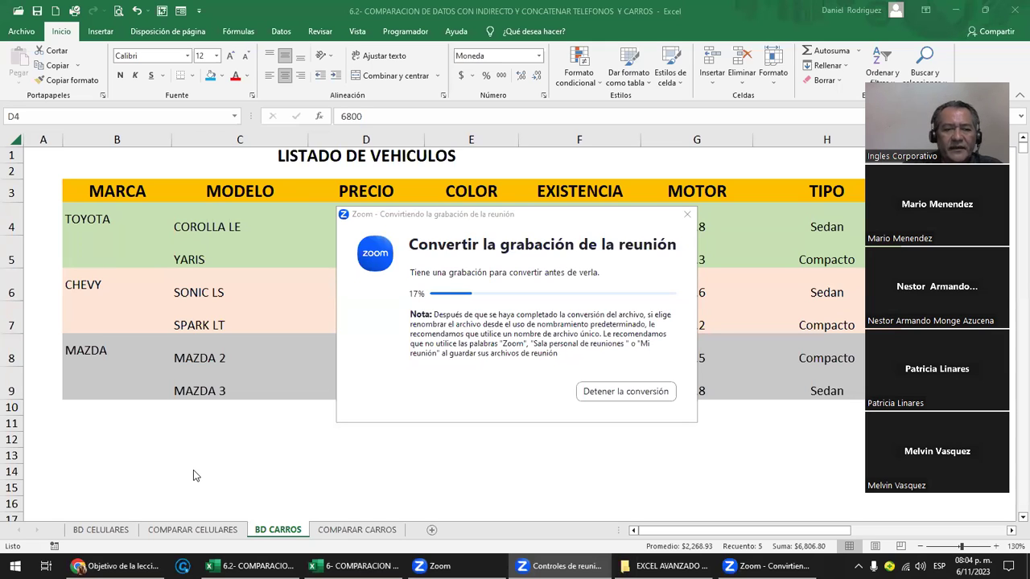
Step: Bring the car comparison workbook back into focus on the BD CARROS sheet
key(alt+Tab)
mouse_move(251, 566)
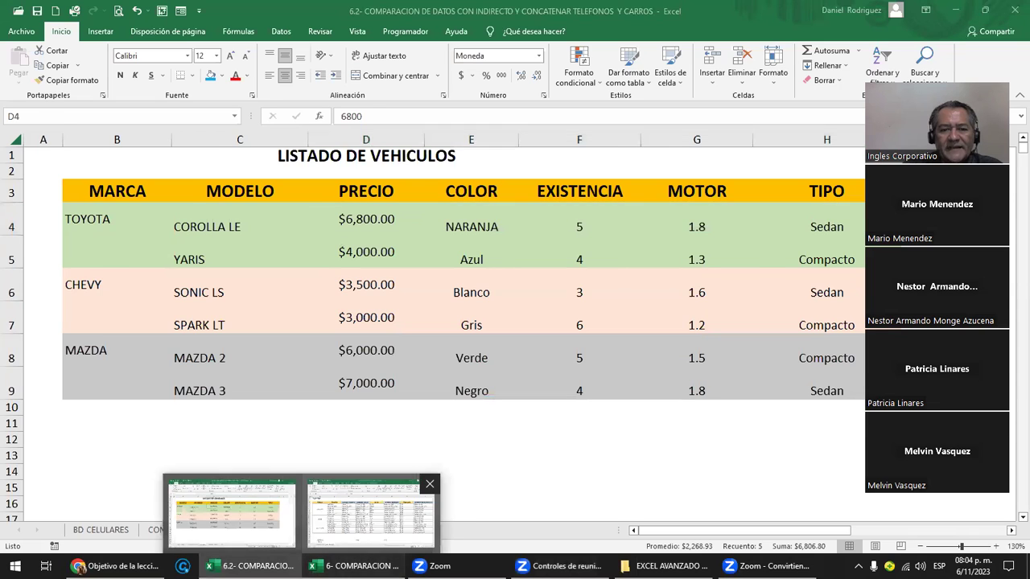
click(354, 566)
click(103, 473)
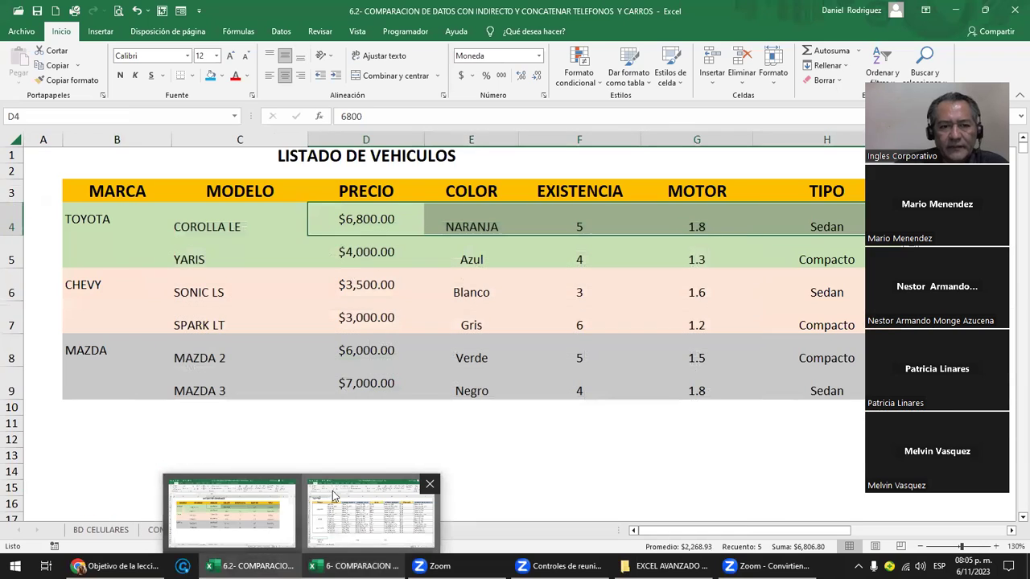
click(231, 513)
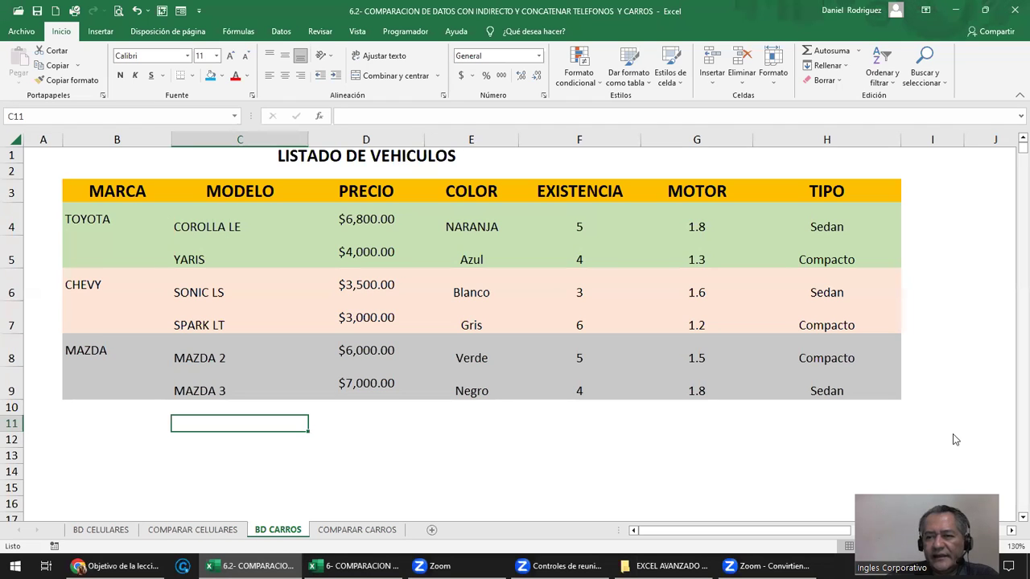
click(610, 429)
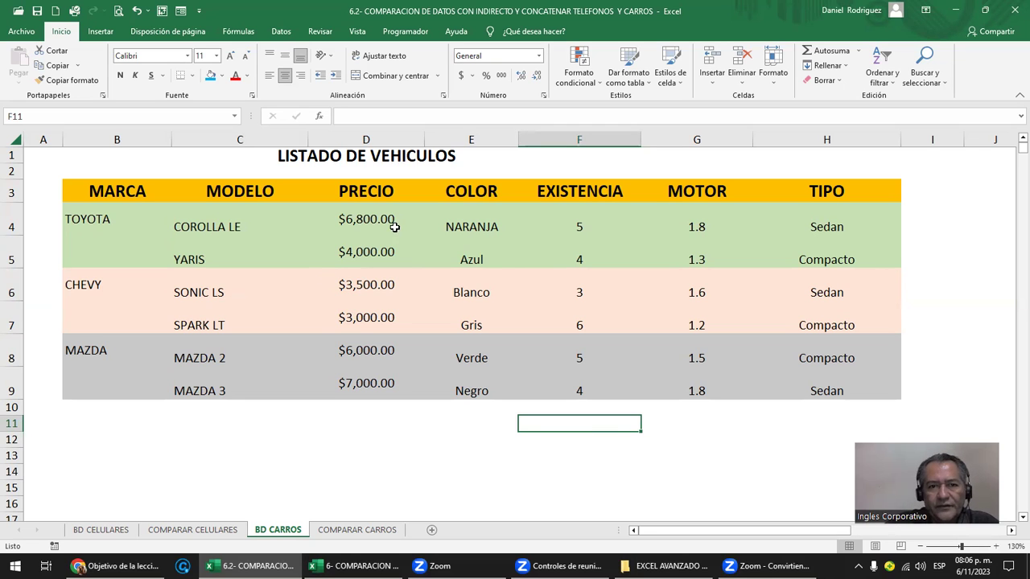
Step: Highlight the car models, their price-to-type data and the TOYOTA models, then show COMPARAR CELULARES
drag(220, 225, 241, 387)
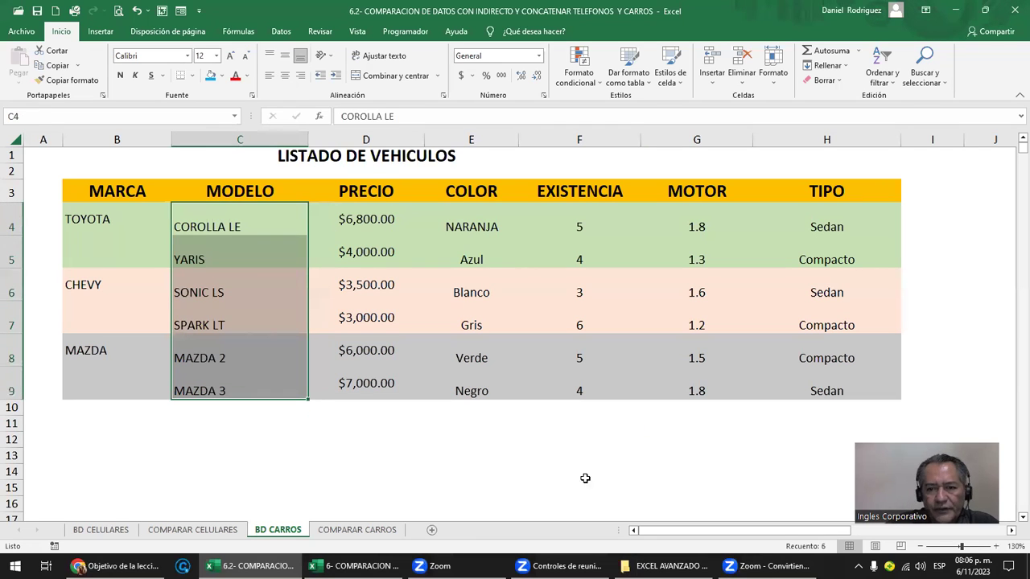
drag(366, 220, 811, 209)
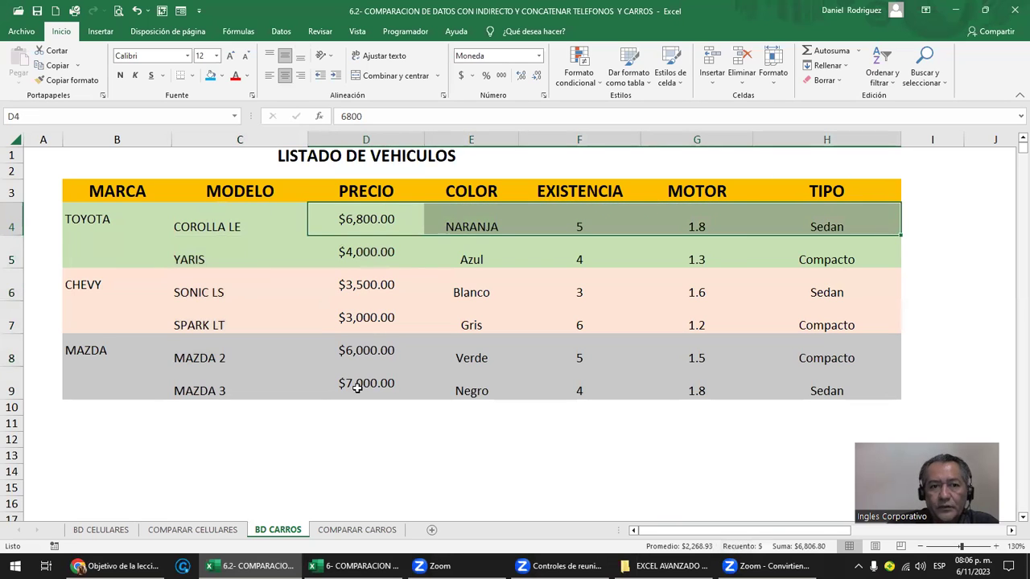
mouse_move(235, 225)
mouse_down()
mouse_move(783, 397)
mouse_move(809, 393)
mouse_up()
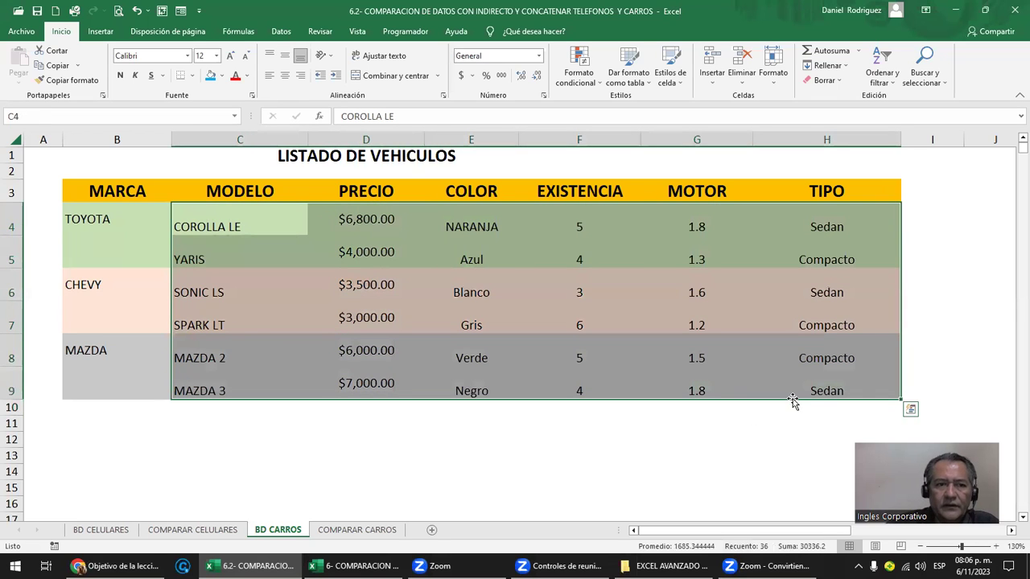
click(258, 482)
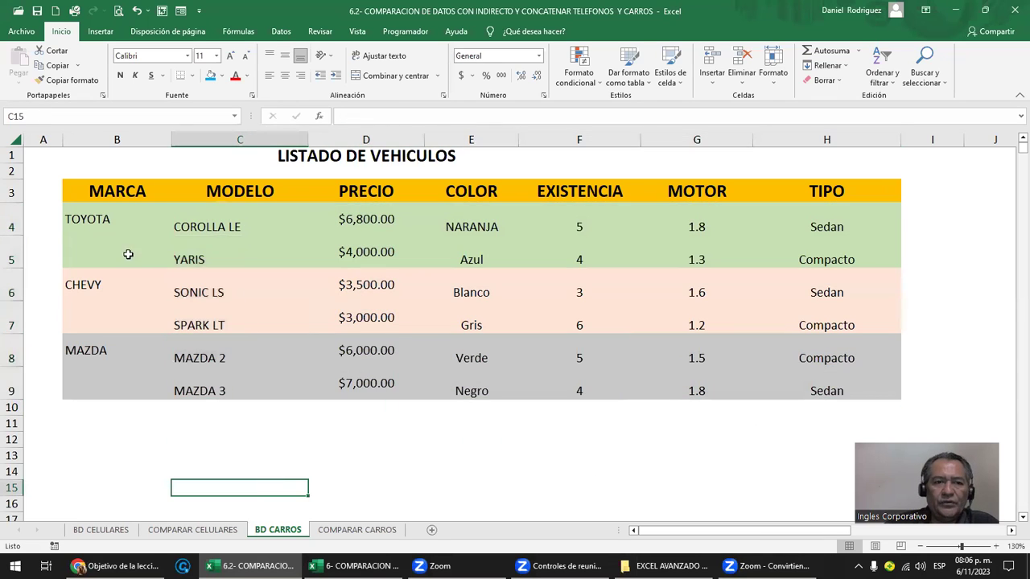
click(97, 228)
drag(208, 231, 206, 243)
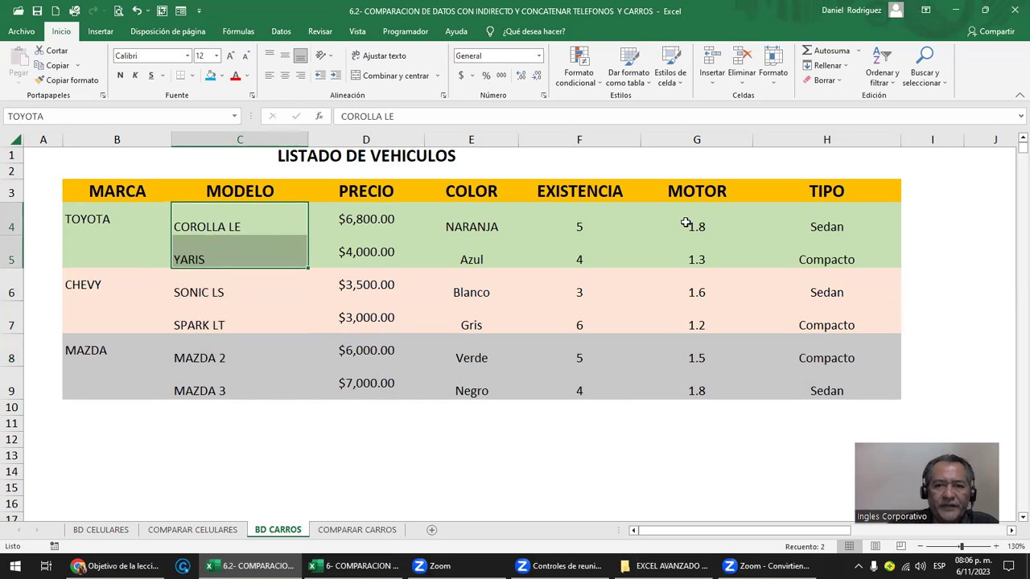
click(93, 431)
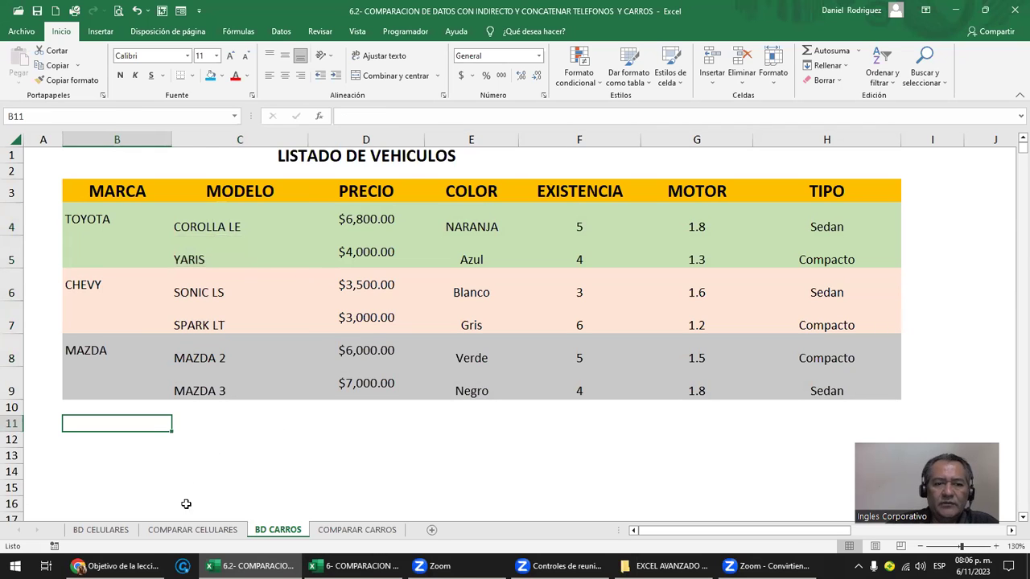
click(197, 533)
Step: Go to BD CELULARES and highlight the phone models column and the PRECIO header
click(103, 529)
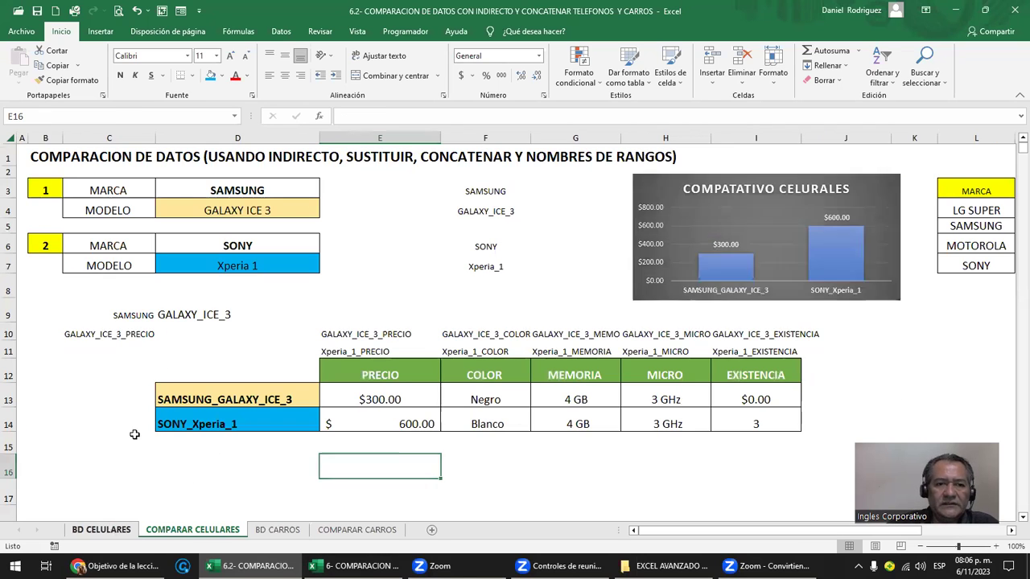
drag(149, 204, 168, 448)
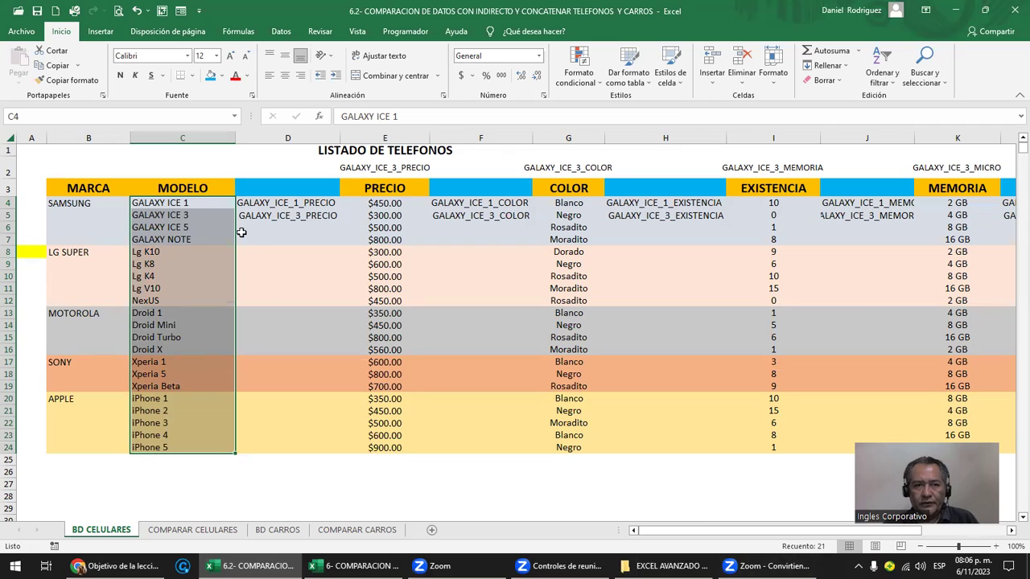
click(385, 190)
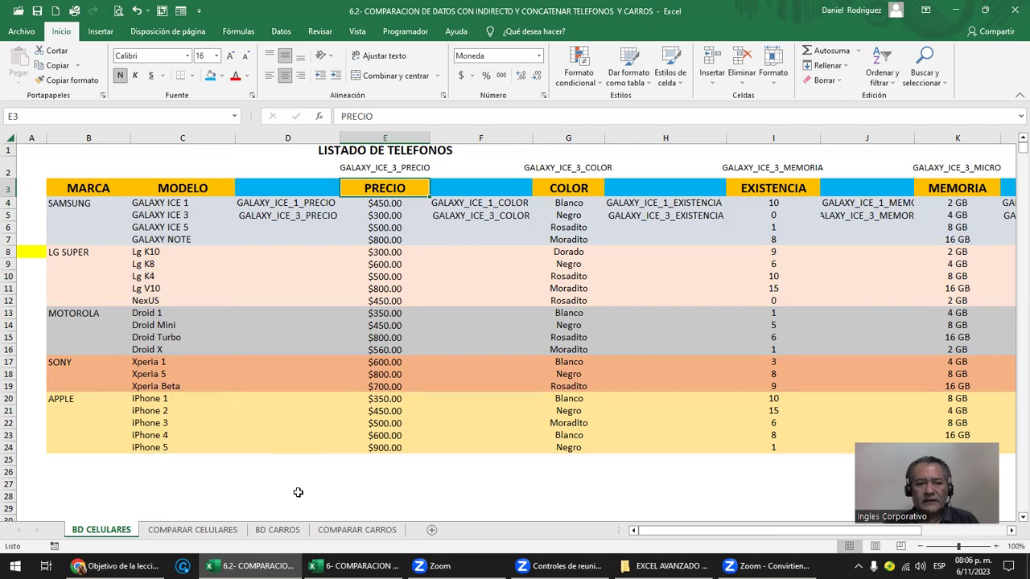
Step: Enter =21*5 in cell D28 so it shows 105
click(298, 493)
text(=21*)
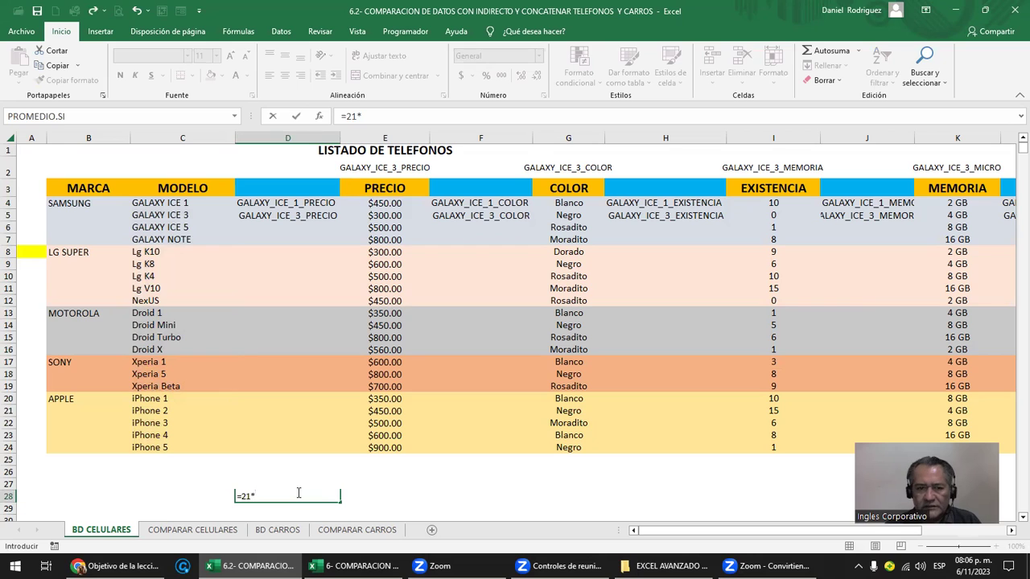
key(Return)
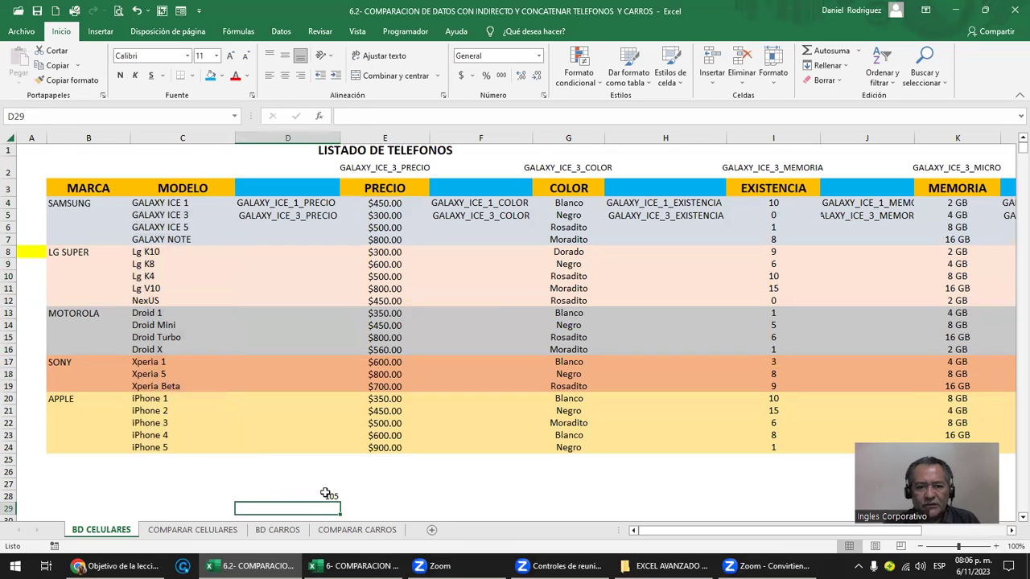
click(328, 493)
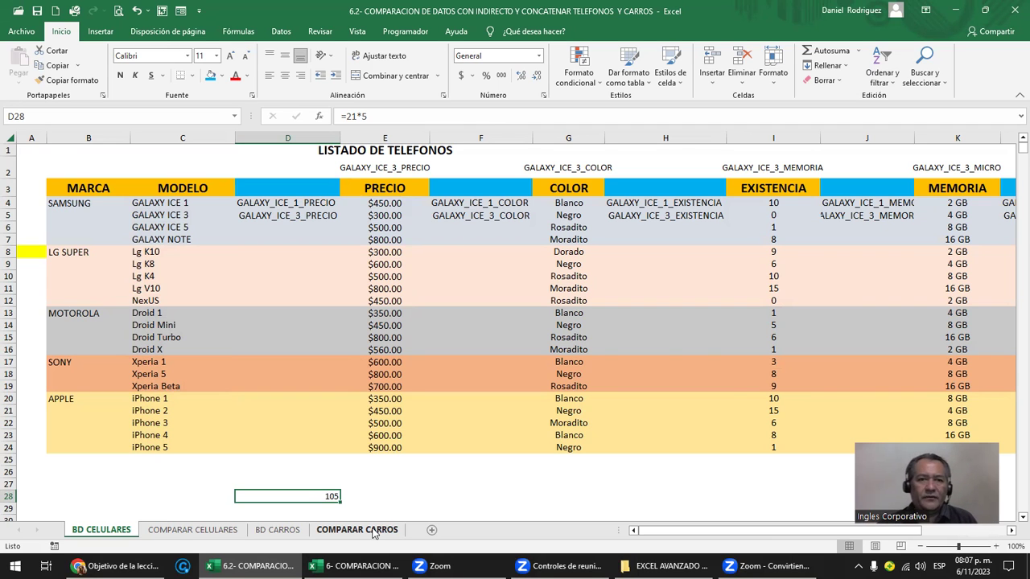
ctrl+scroll(334, 318, up, 1)
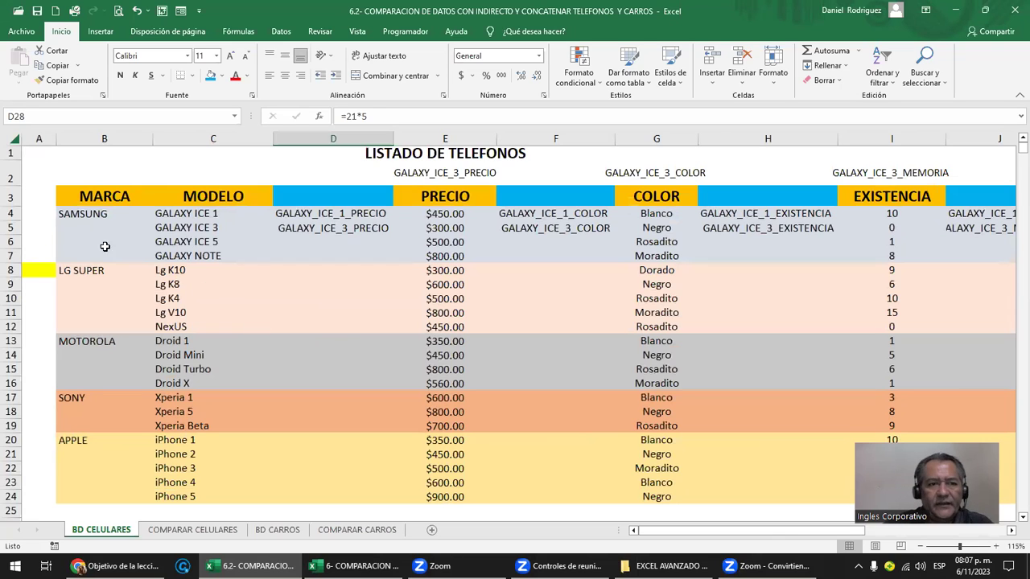
drag(84, 214, 102, 496)
click(101, 214)
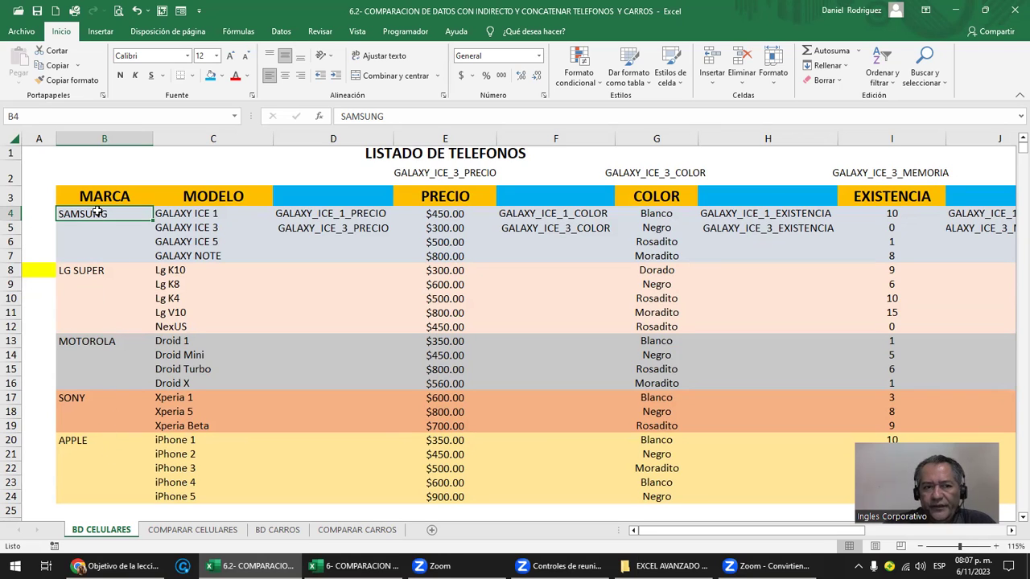
drag(96, 213, 98, 449)
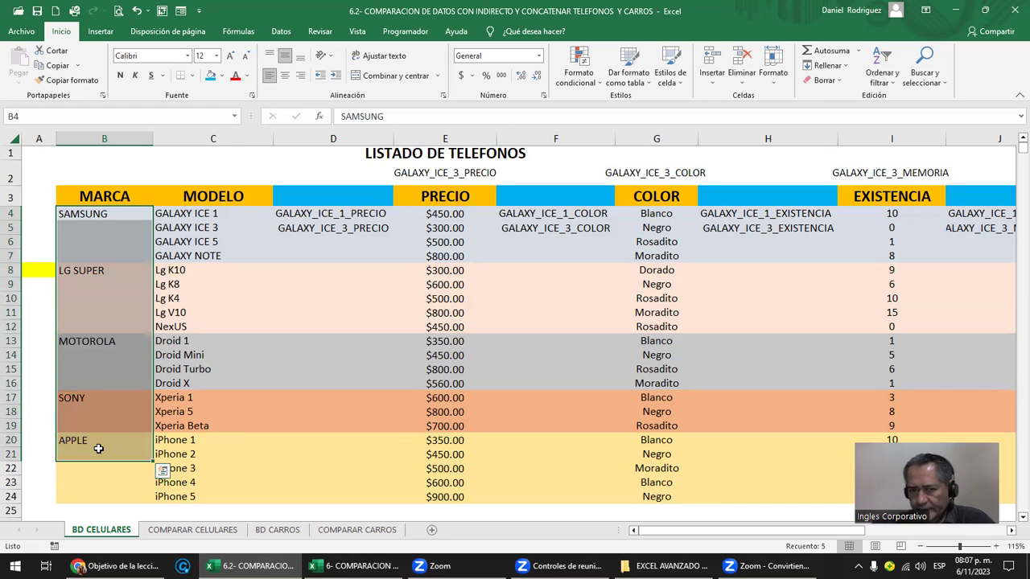
click(185, 531)
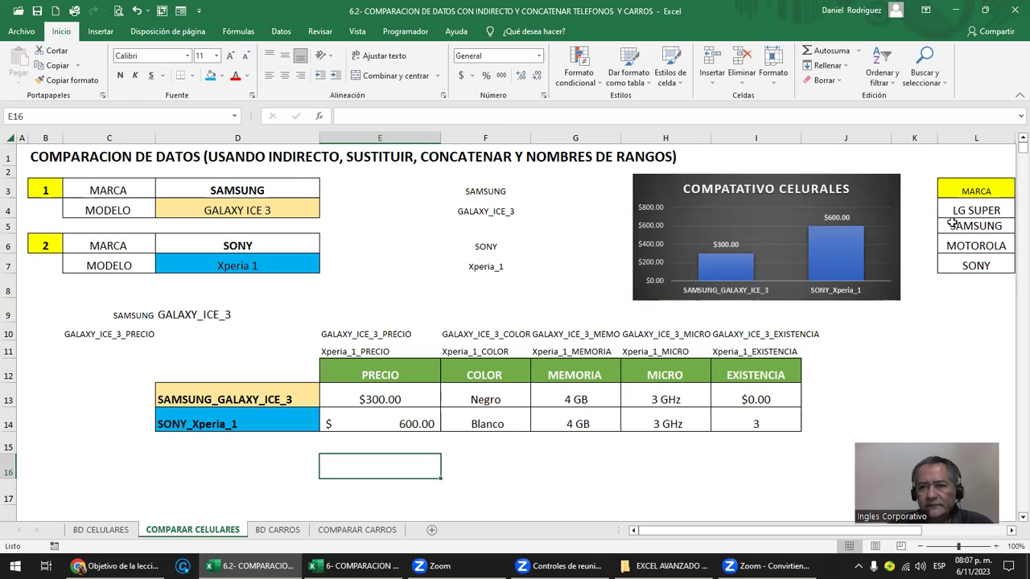
drag(964, 207, 974, 260)
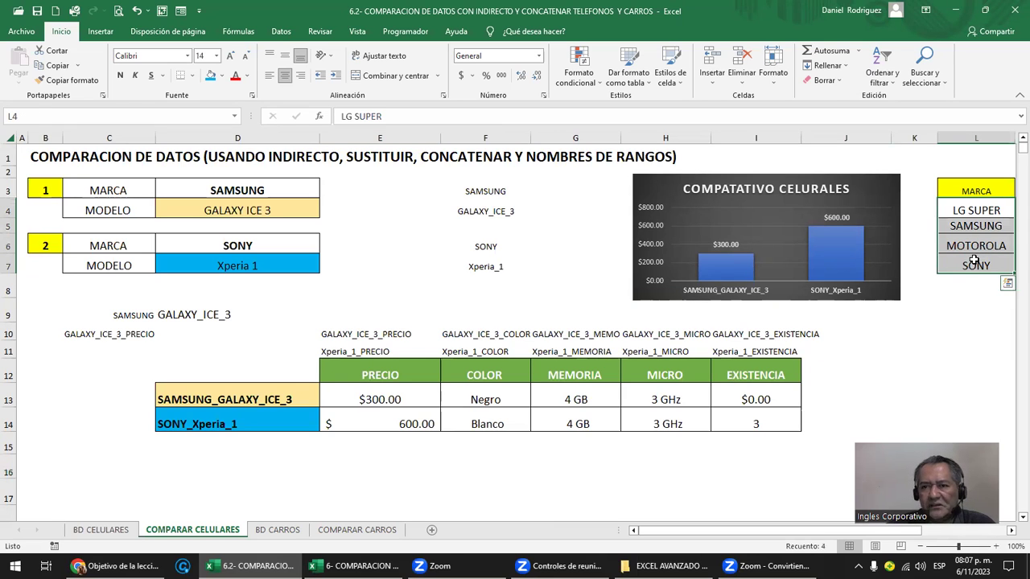
click(358, 223)
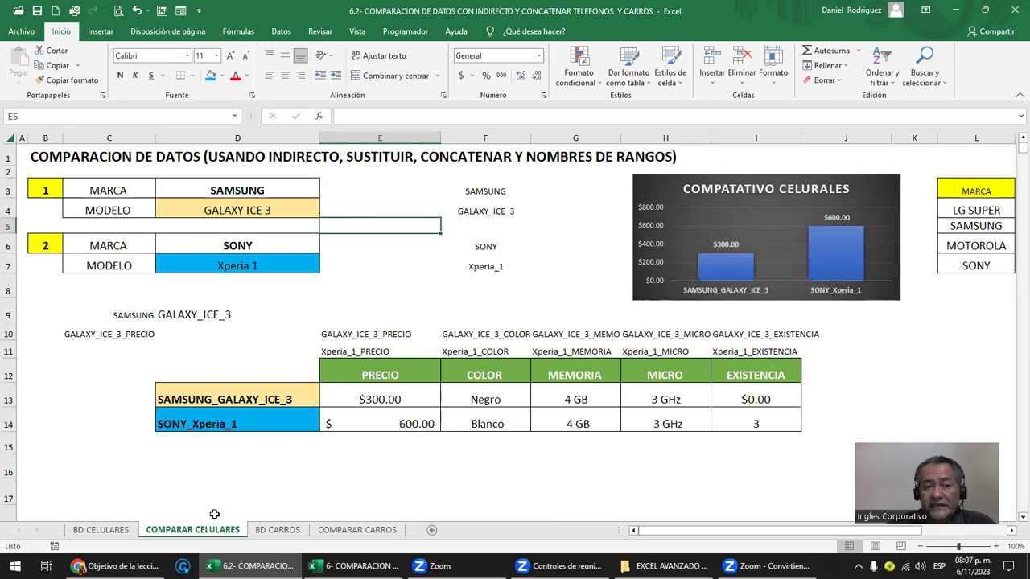
click(101, 530)
drag(197, 215, 201, 252)
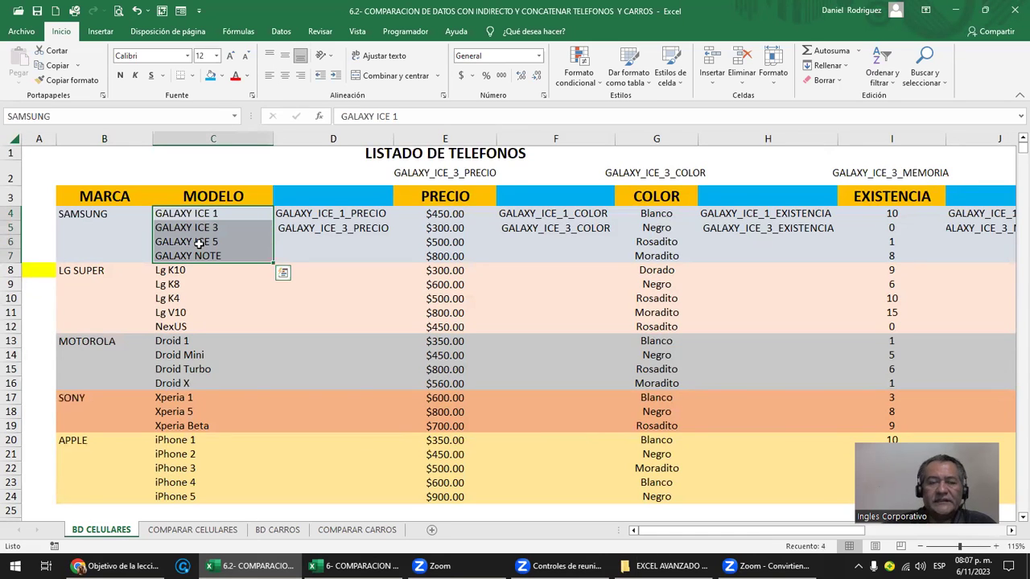
click(204, 195)
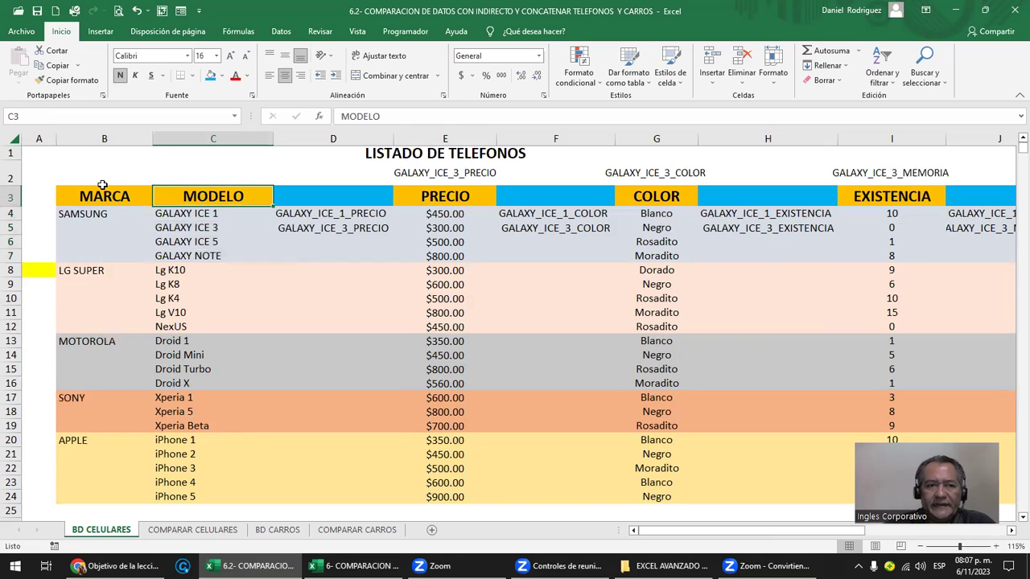
drag(103, 214, 161, 302)
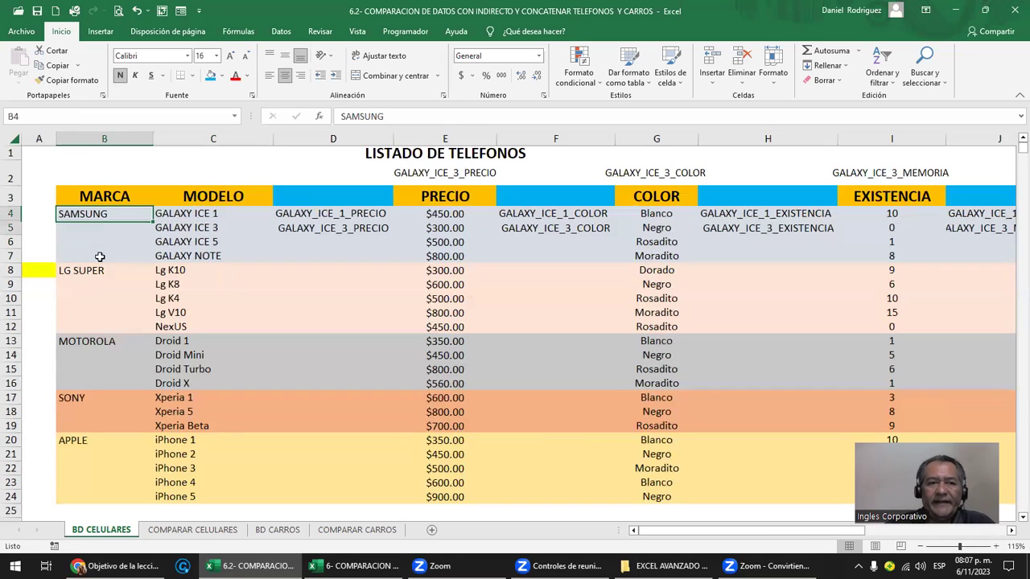
click(108, 174)
text(1)
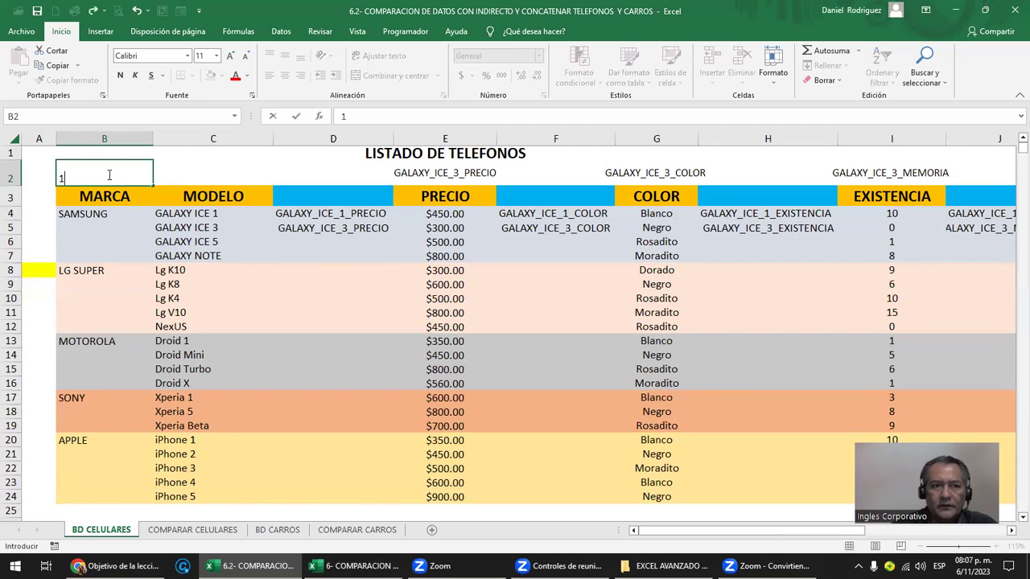
key(Tab)
text(2)
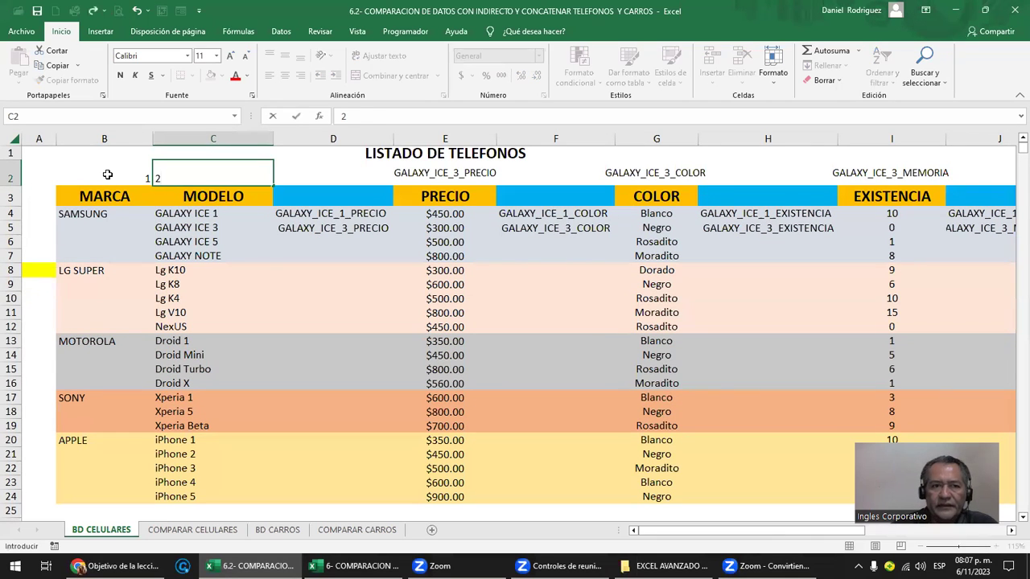
key(Return)
click(229, 167)
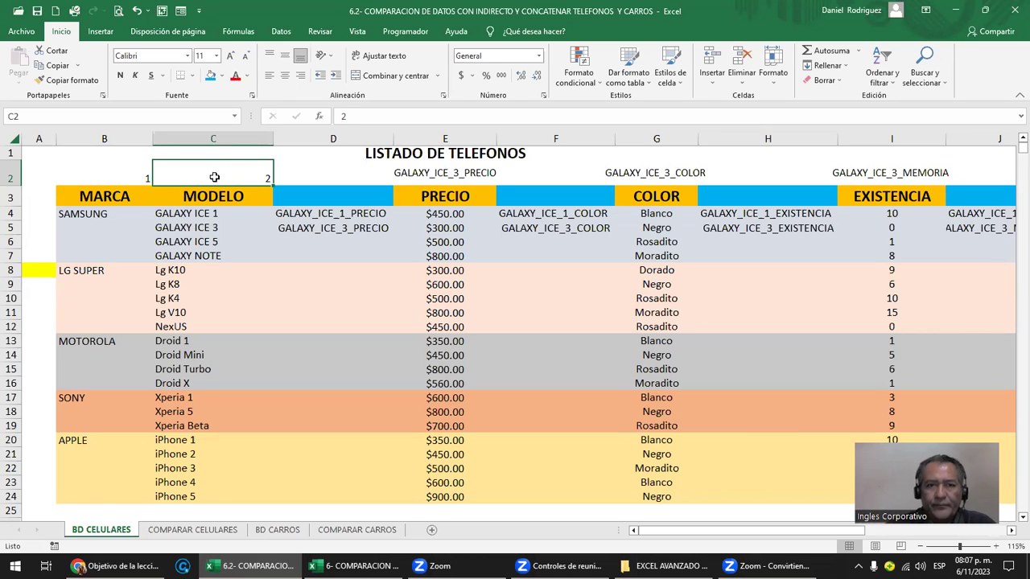
click(441, 195)
click(682, 197)
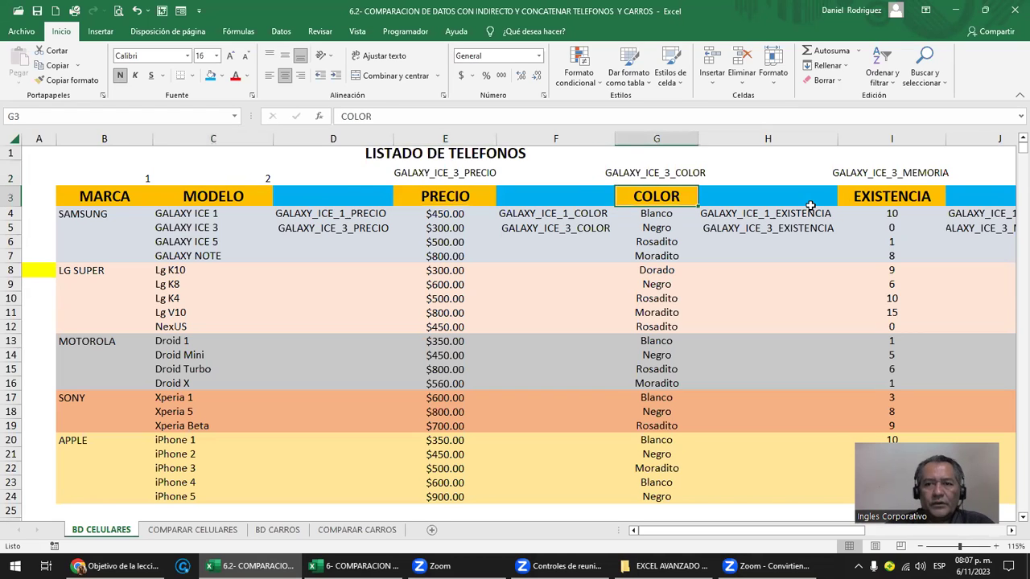
click(885, 196)
click(333, 138)
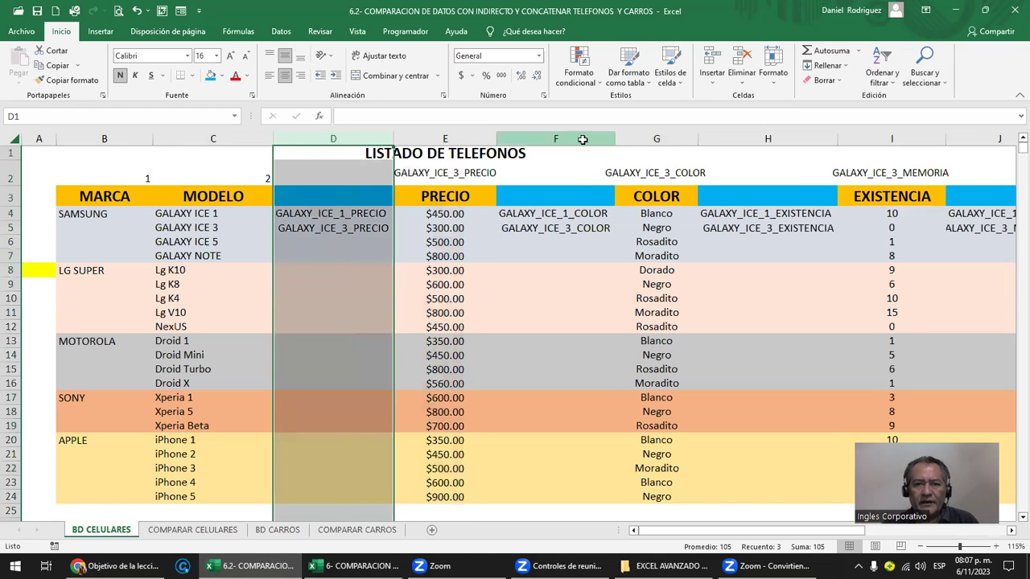
Step: Hide helper columns D, F, H, J and L, then return to the start of the sheet
ctrl+click(555, 138)
ctrl+click(767, 139)
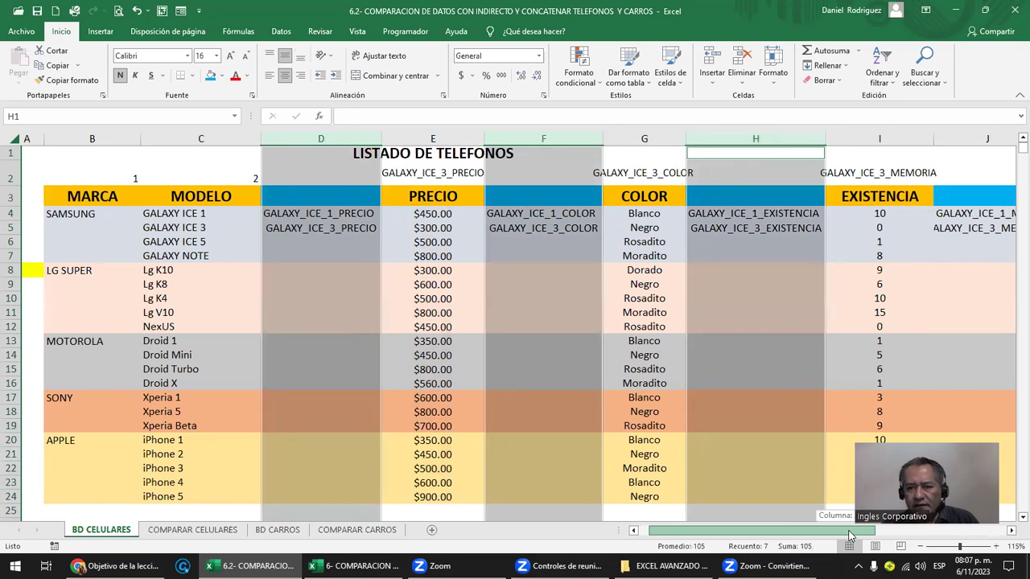
drag(863, 533, 998, 533)
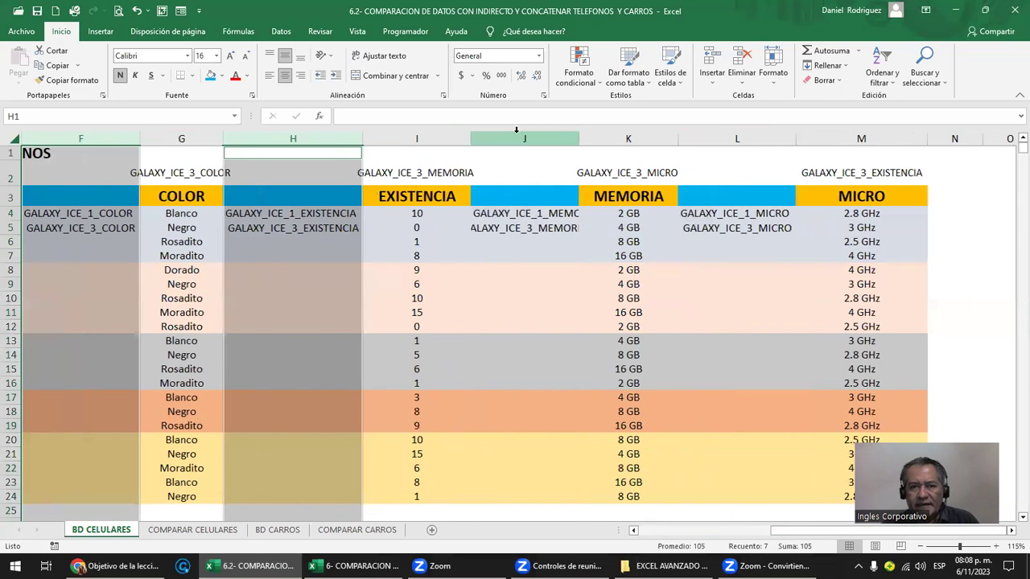
ctrl+click(519, 138)
ctrl+click(726, 138)
right_click(726, 140)
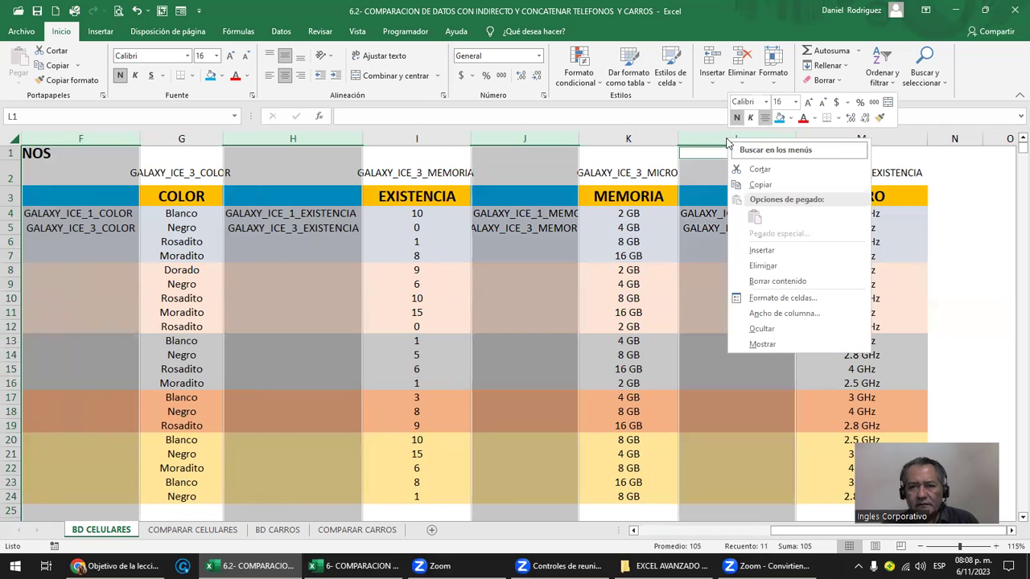
click(761, 329)
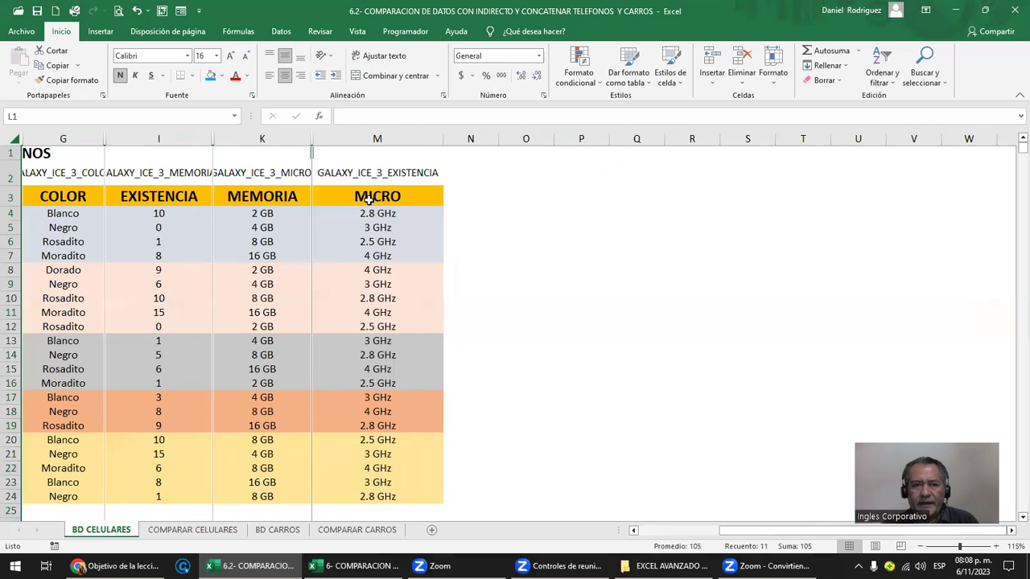
click(541, 239)
key(Left)
key(Home)
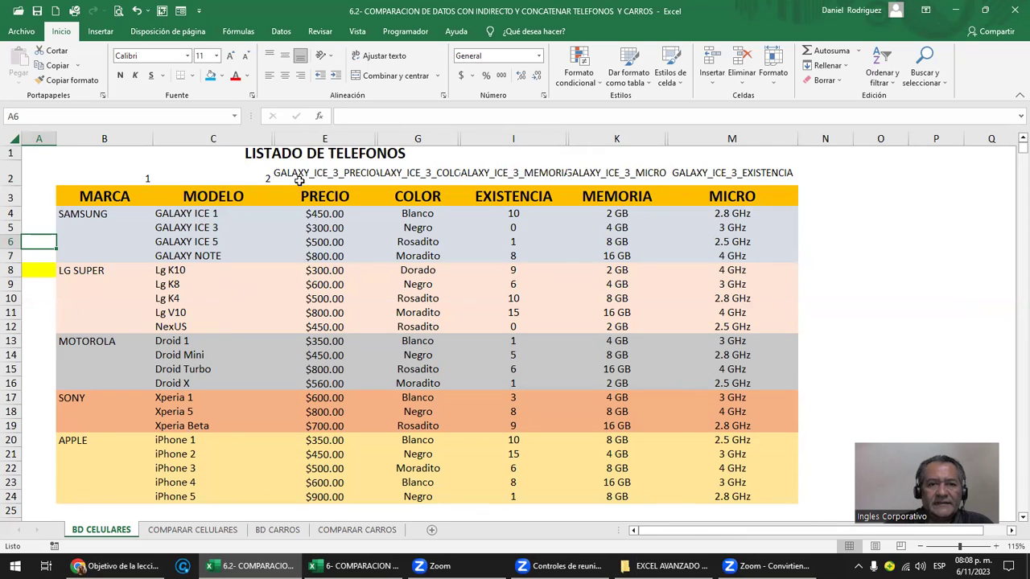
click(190, 213)
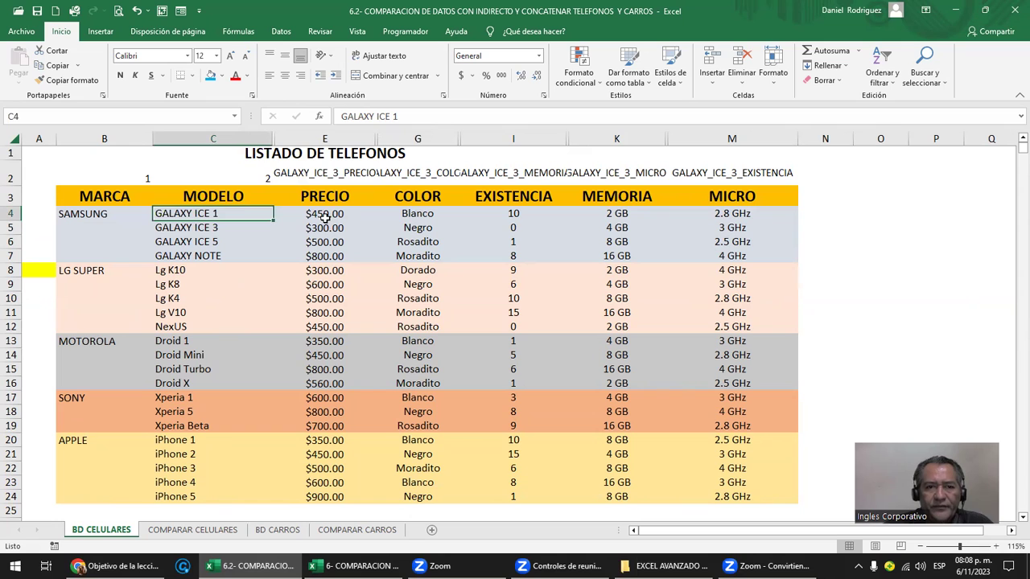
click(214, 192)
click(338, 203)
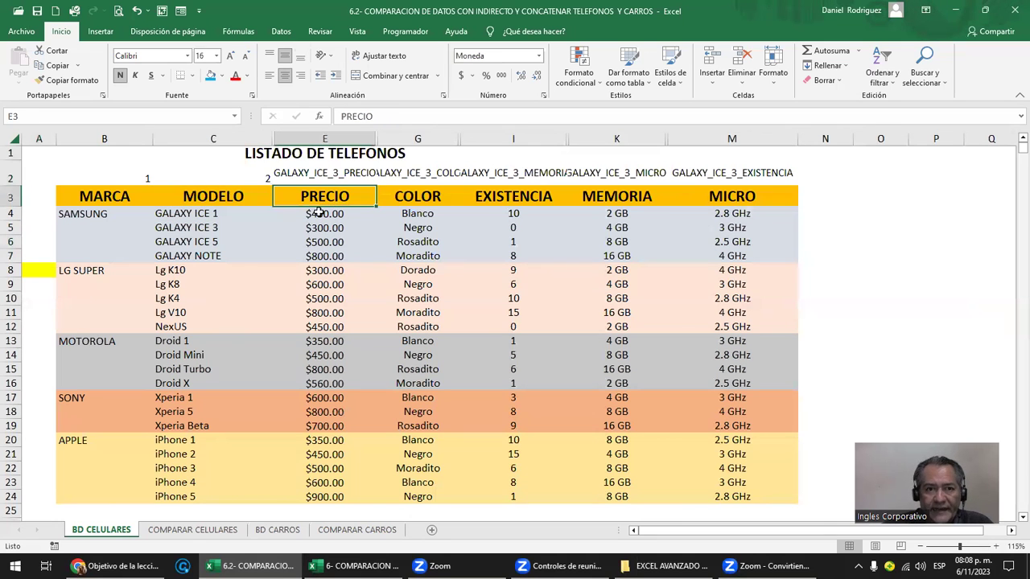
click(181, 196)
click(303, 199)
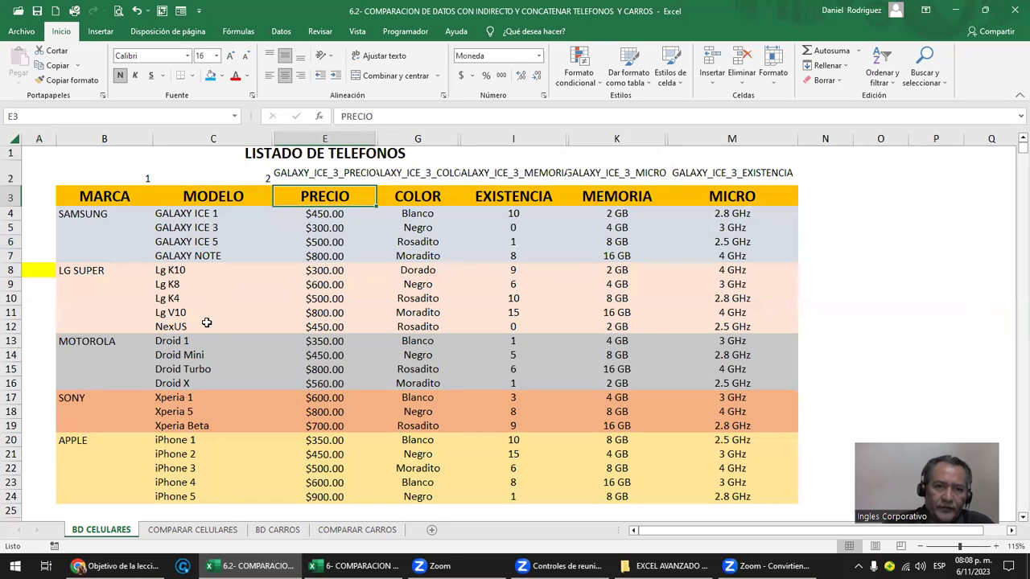
click(410, 191)
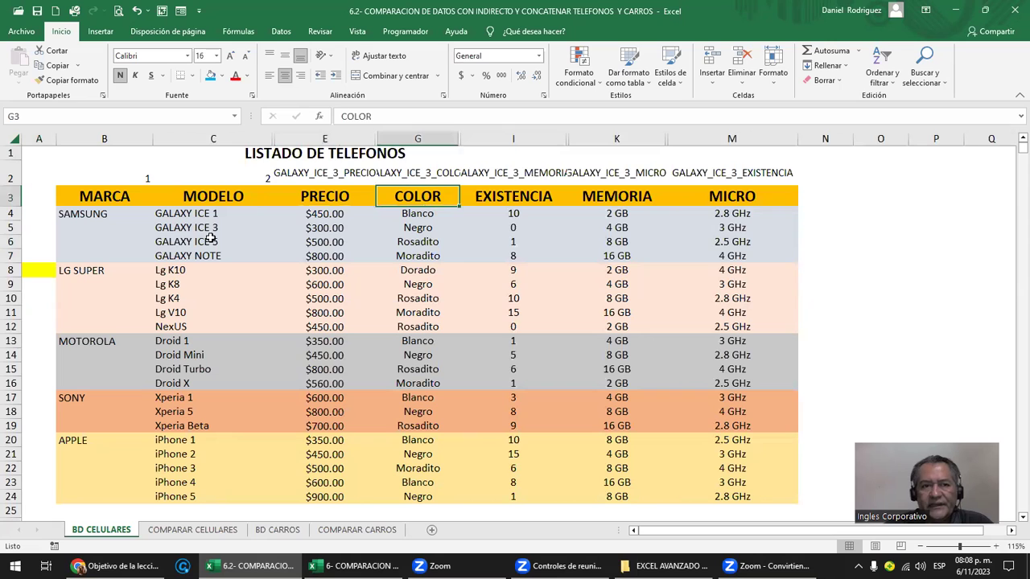
drag(193, 228, 190, 216)
click(427, 192)
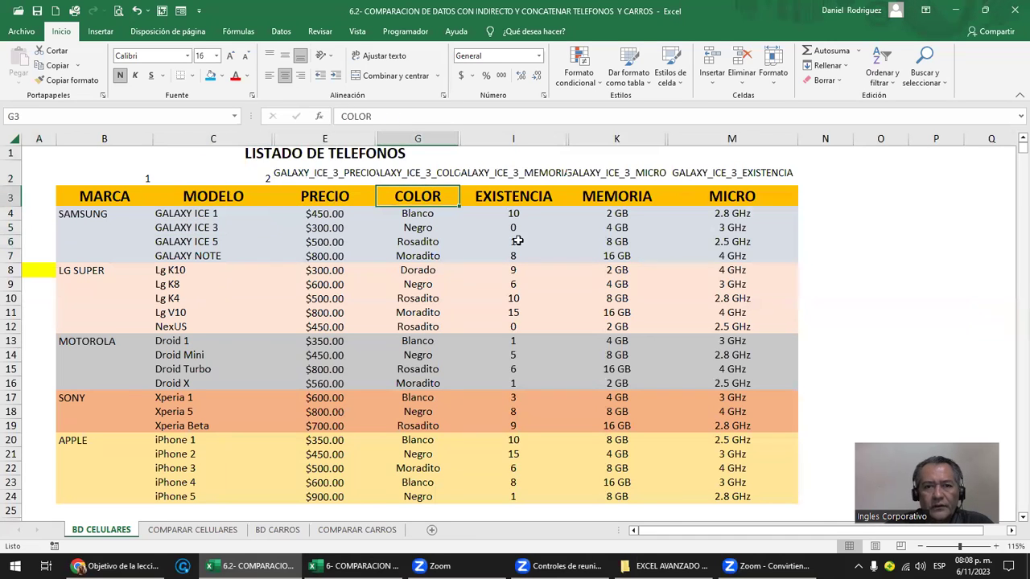
click(531, 198)
click(181, 228)
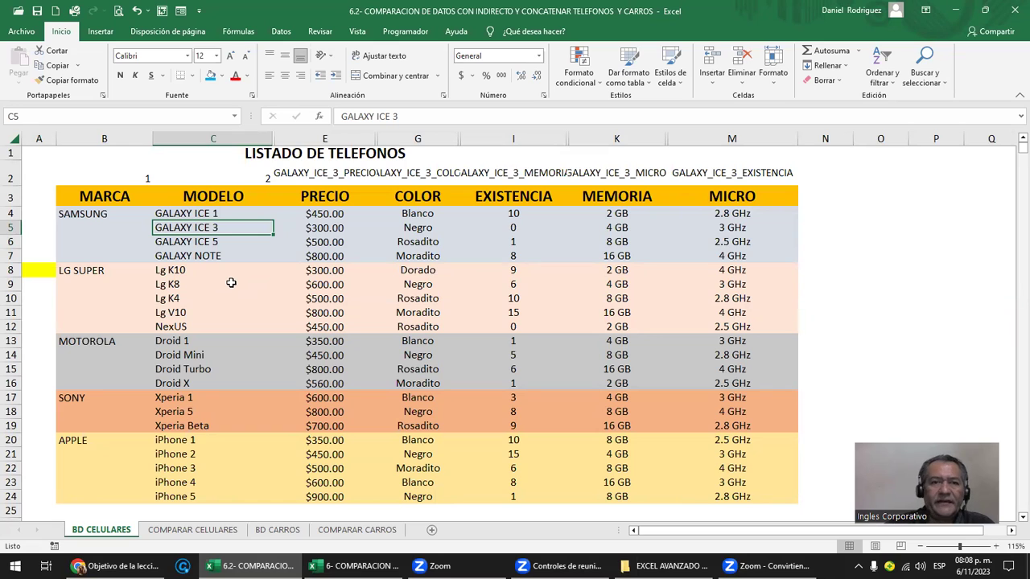
click(201, 211)
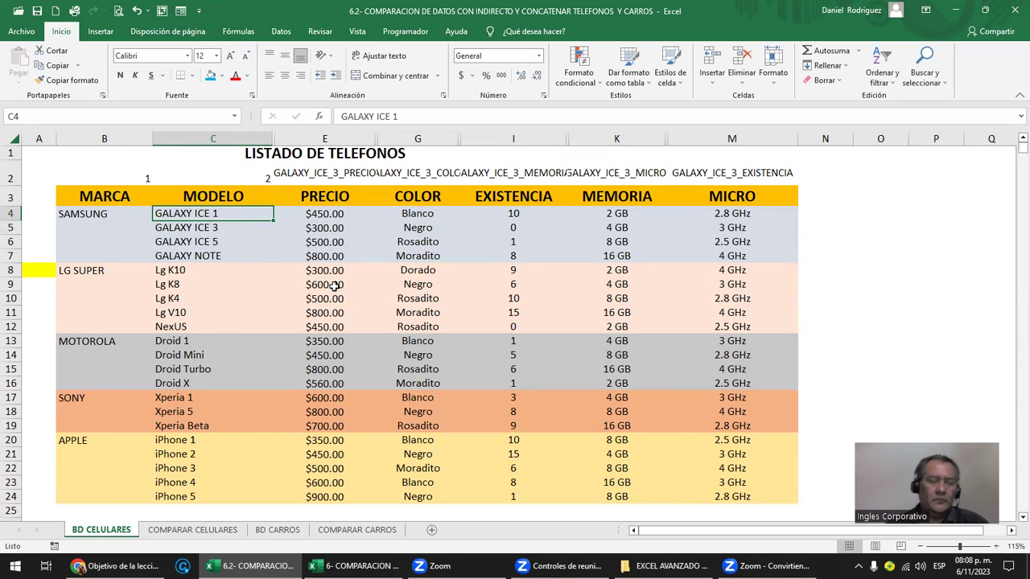
key(shift+Down)
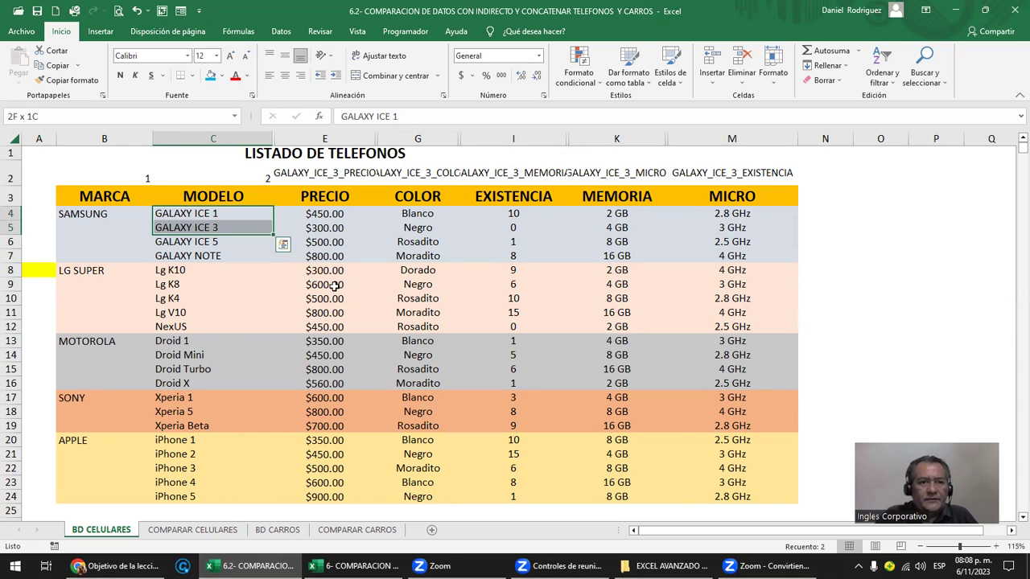
key(shift+Down)
key(Down)
key(Down)
key(Down)
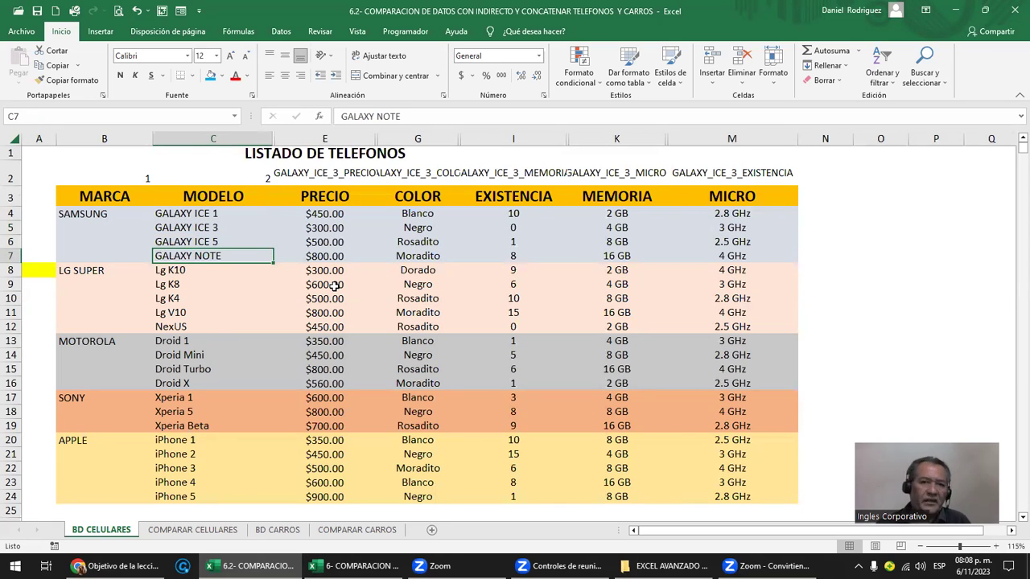
Step: Highlight the PRECIO column and the PRECIO-to-MICRO data block of the phone list
click(324, 143)
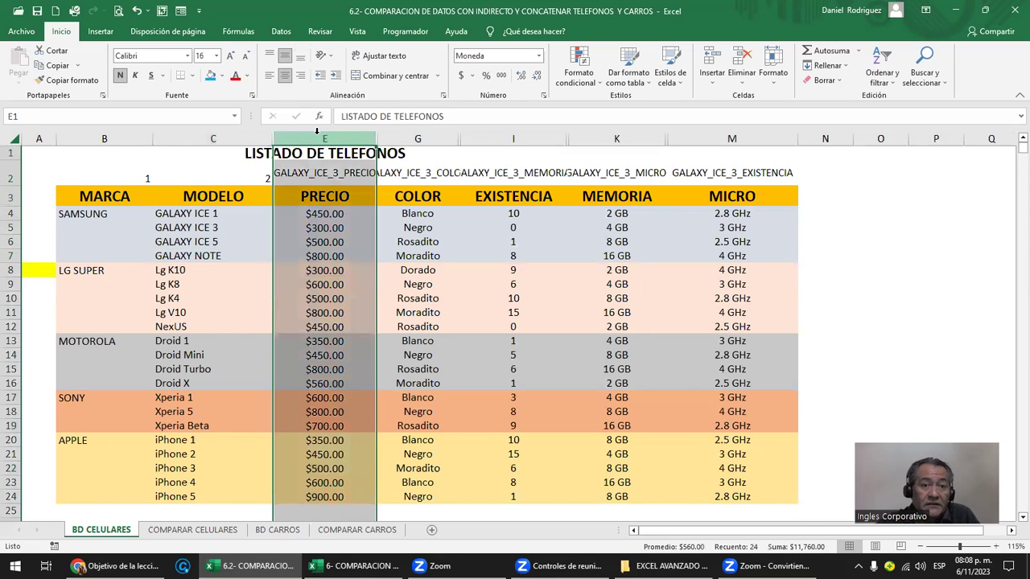
click(191, 214)
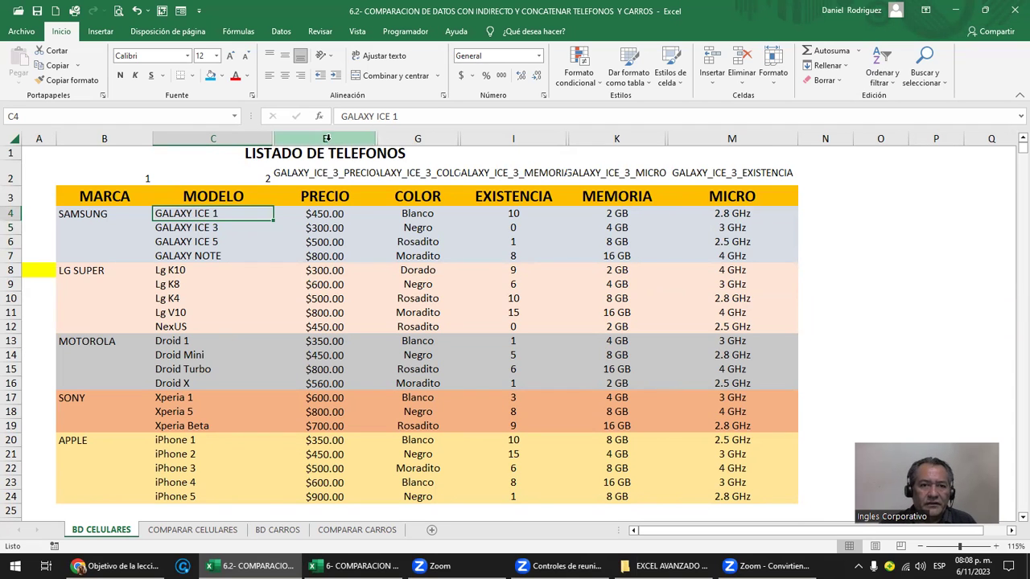
drag(332, 151, 732, 507)
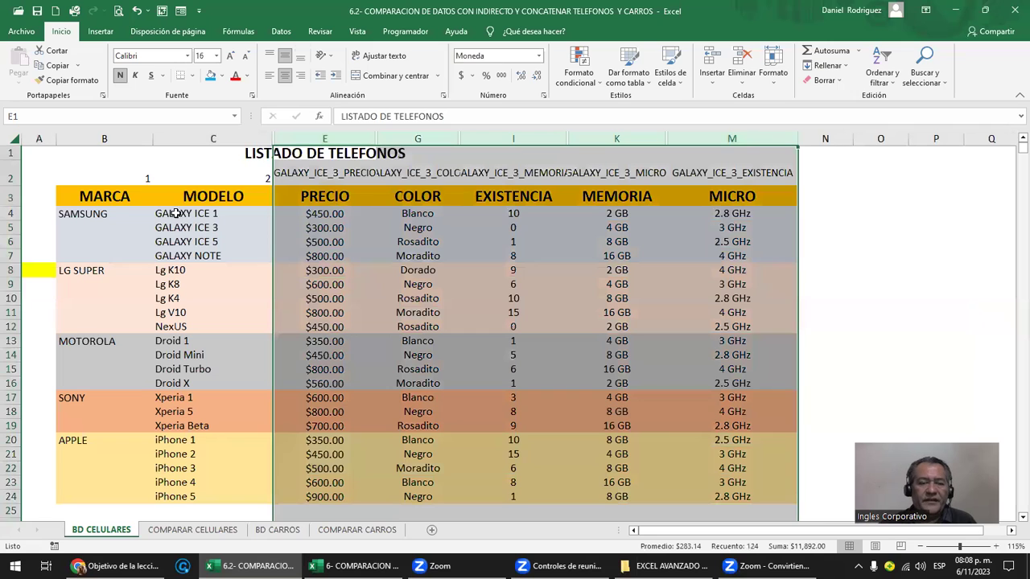
click(193, 192)
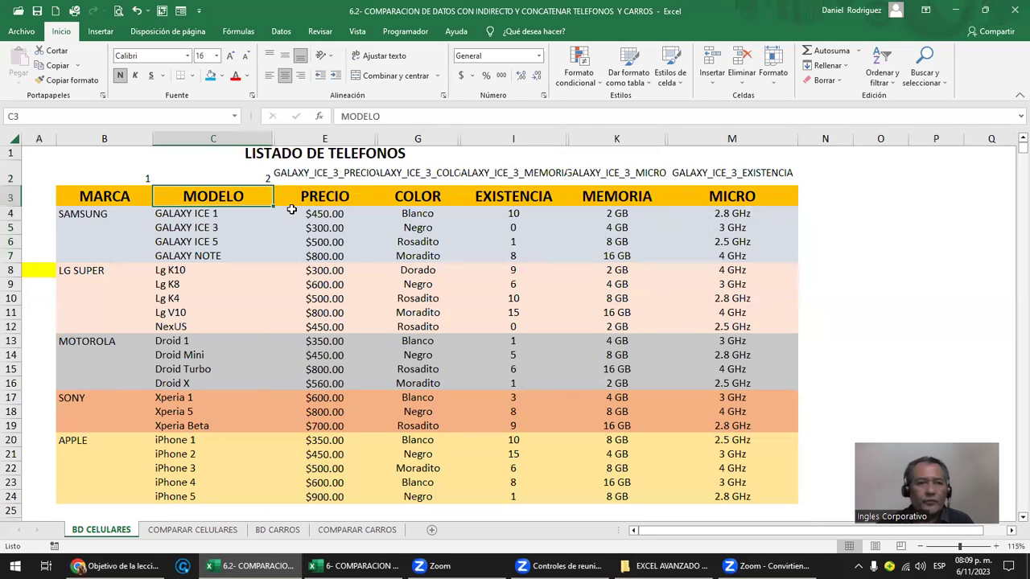
Step: Widen column E to fit the GALAXY_ICE_3_PRECIO label and select row 2 through M2
click(333, 173)
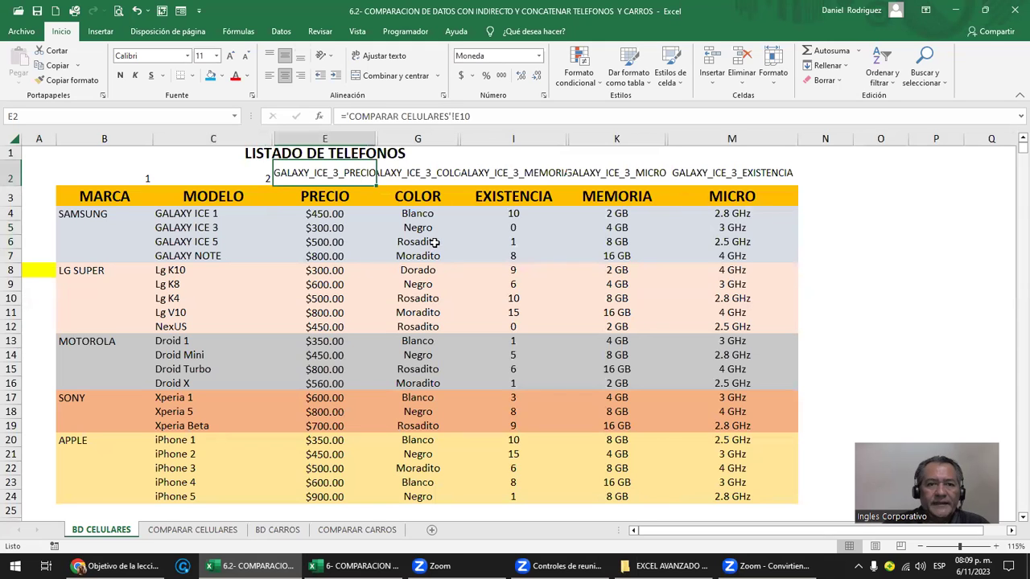
drag(371, 139, 420, 139)
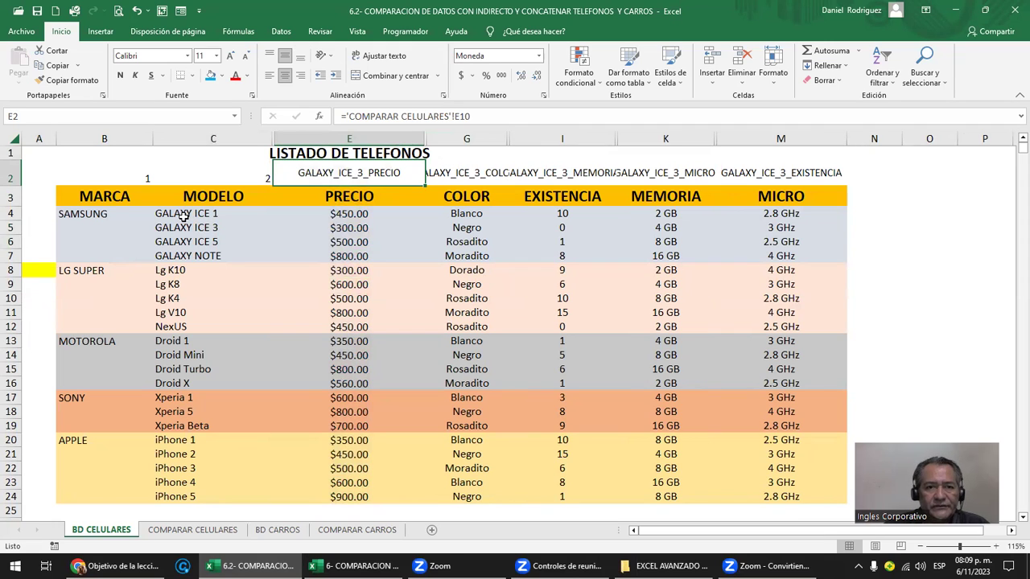
double_click(366, 172)
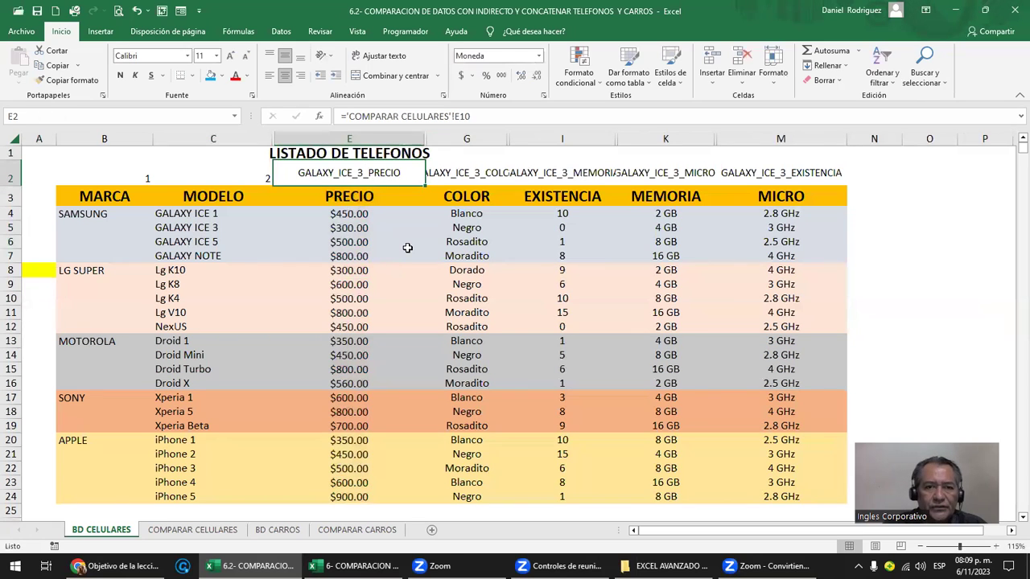
key(shift+Right)
key(shift+Right)
key(shift+Right)
key(shift+Right)
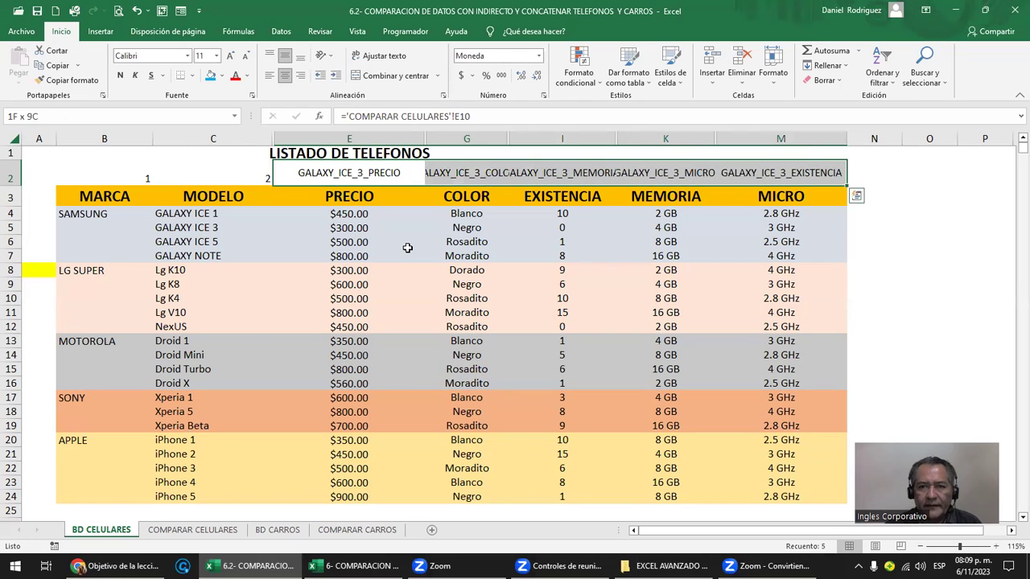
Step: Clear the row 2 formulas in E2:M2 and unhide column D
key(Delete)
click(342, 174)
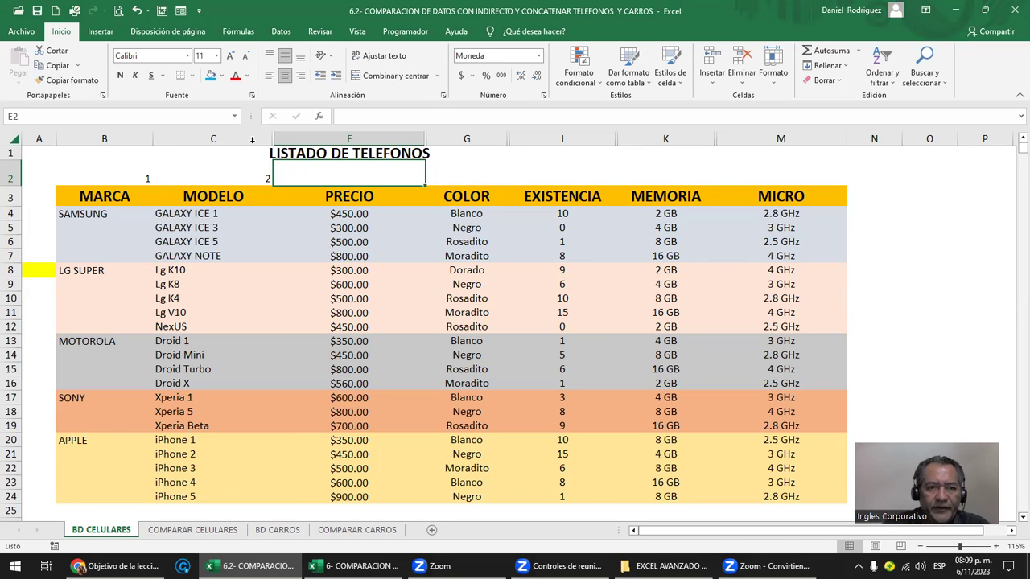
drag(252, 140, 268, 142)
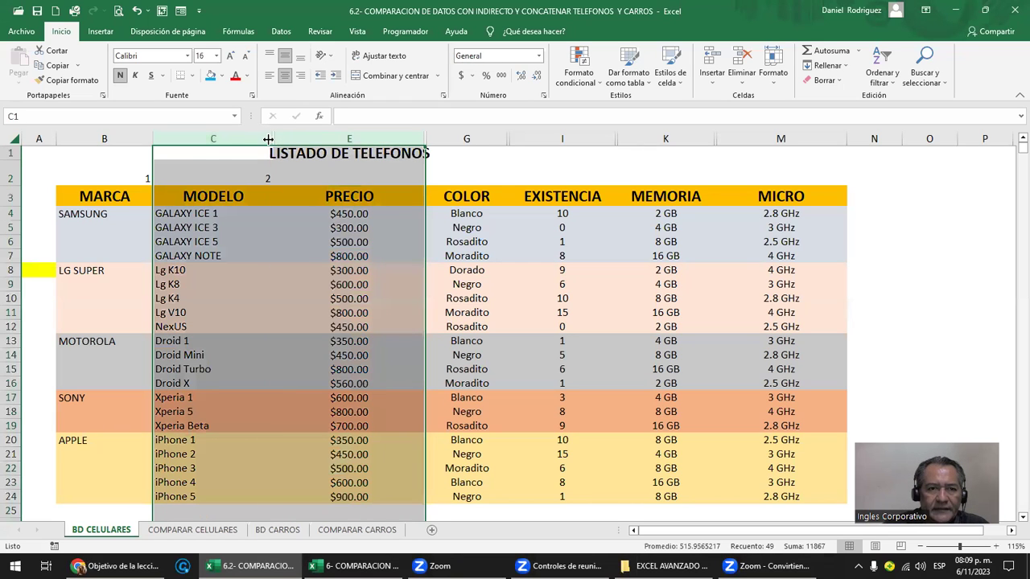
right_click(260, 143)
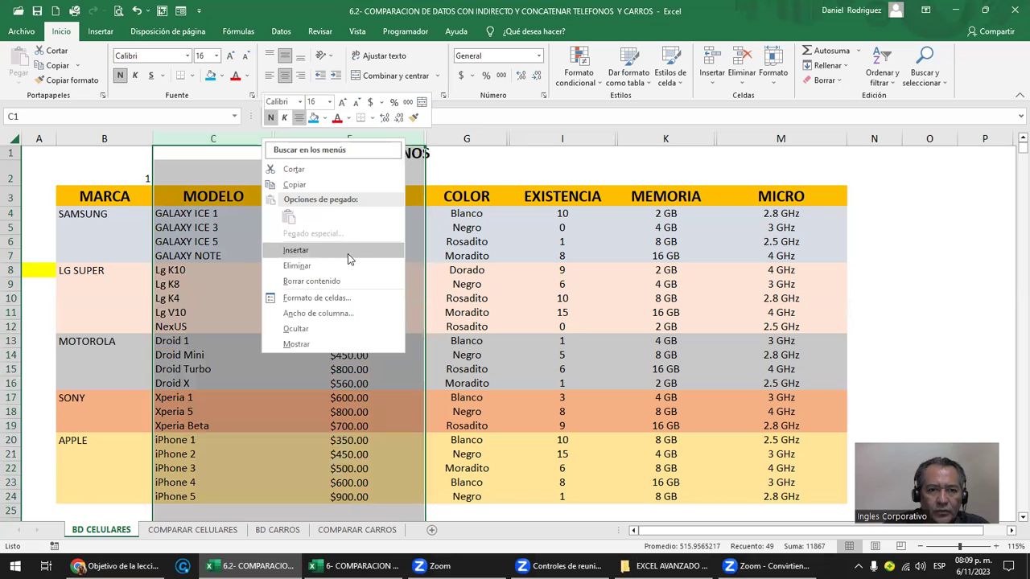
click(322, 341)
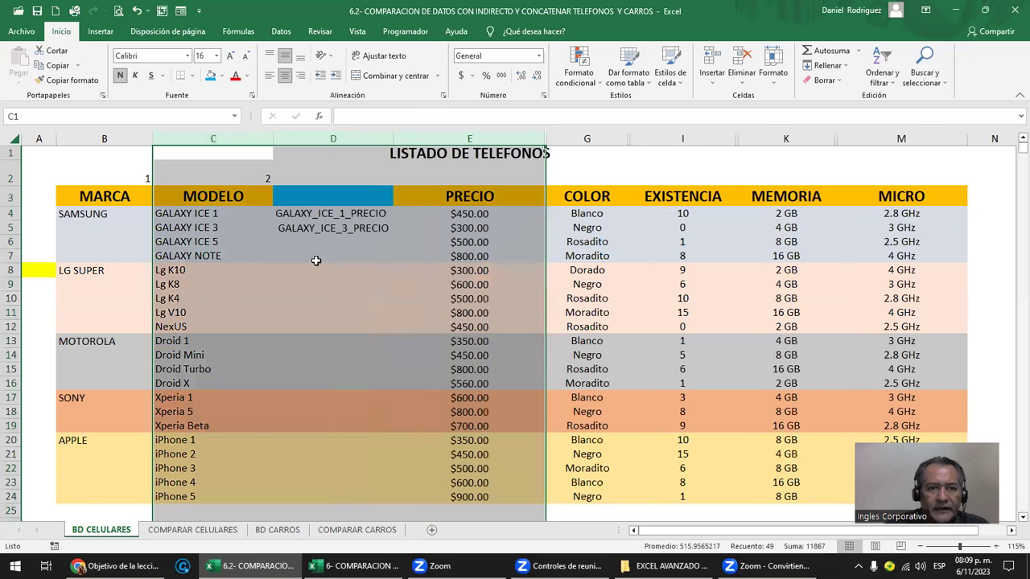
Step: Enter the header NOMBRE PRECIO in cell D3
click(301, 201)
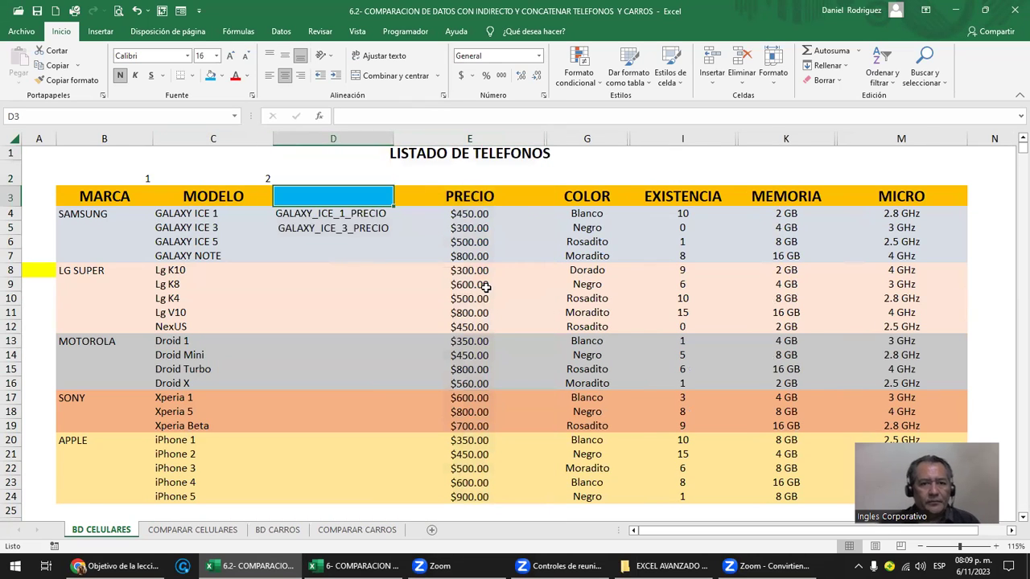
text(NOMBRE)
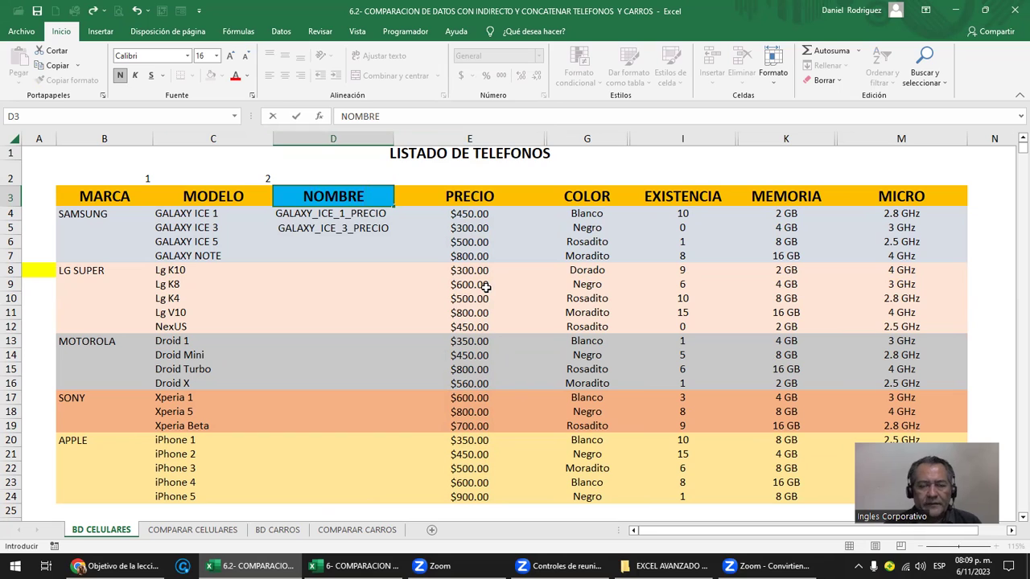
text( PRECIO)
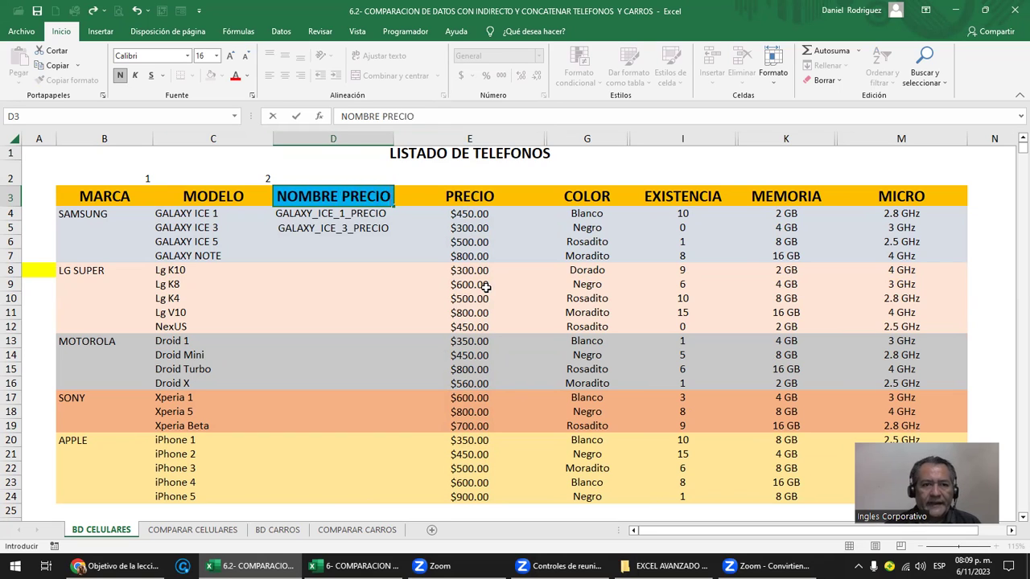
key(Return)
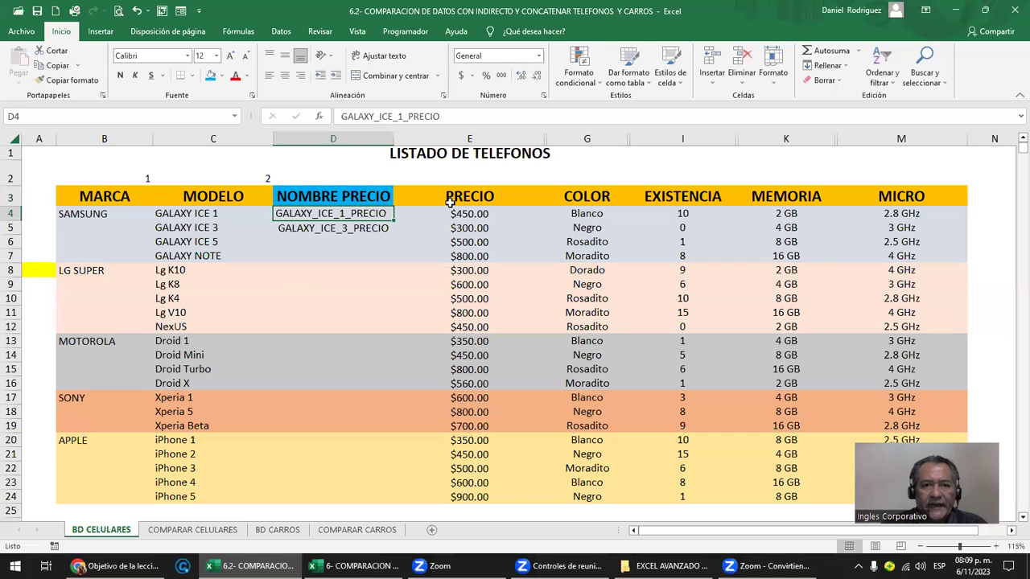
click(181, 216)
click(337, 216)
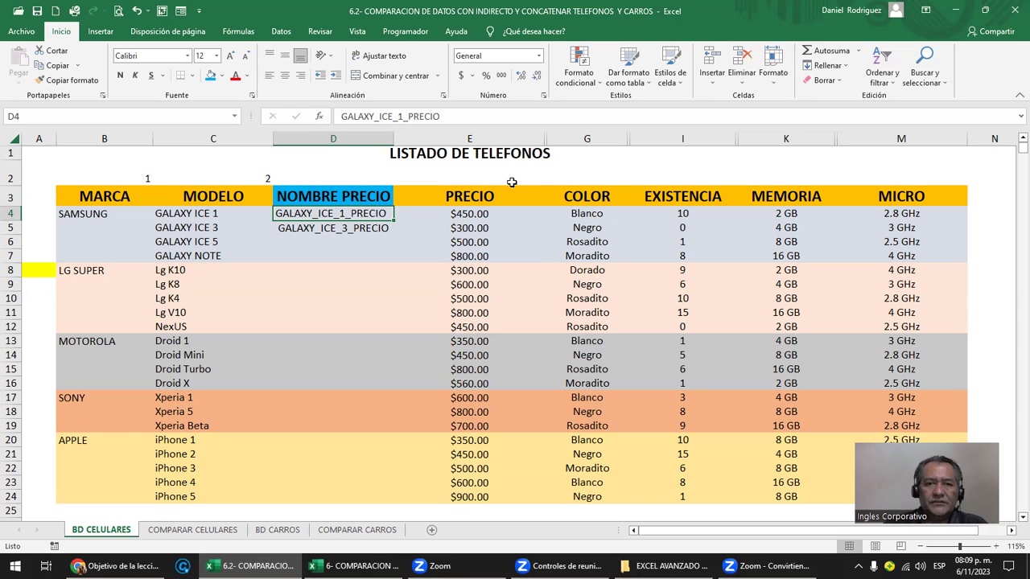
click(340, 229)
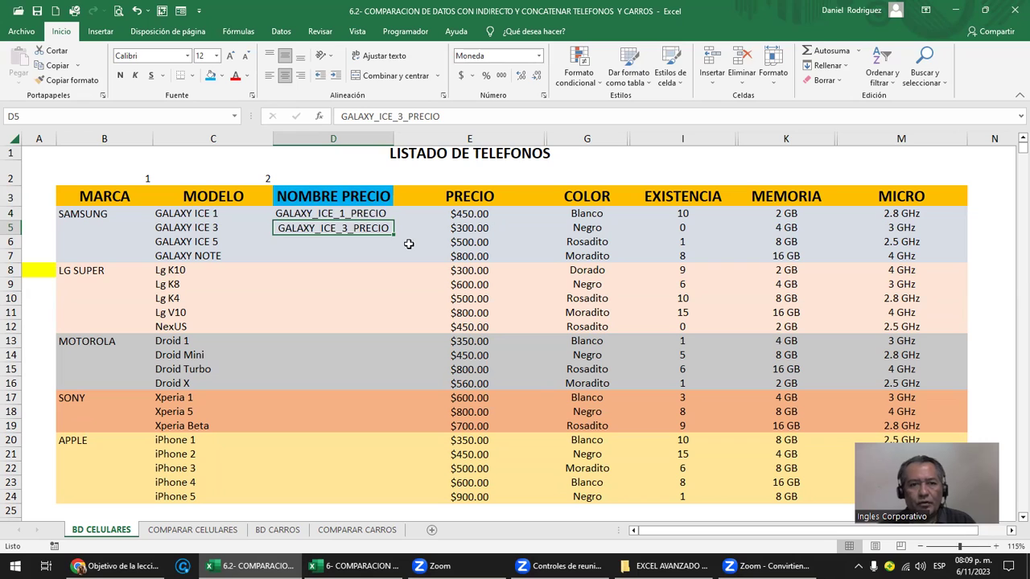
key(F2)
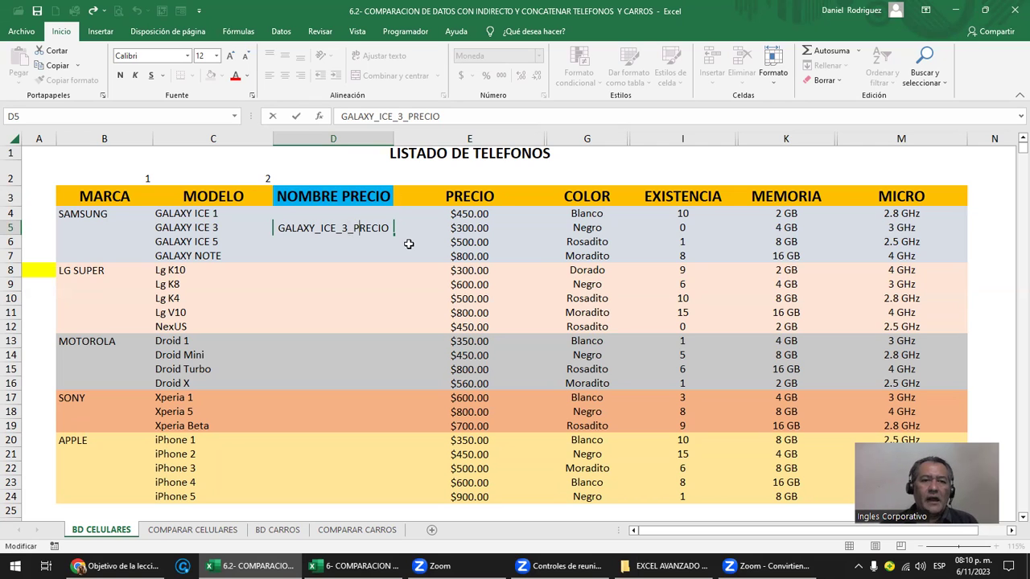
key(Return)
click(342, 177)
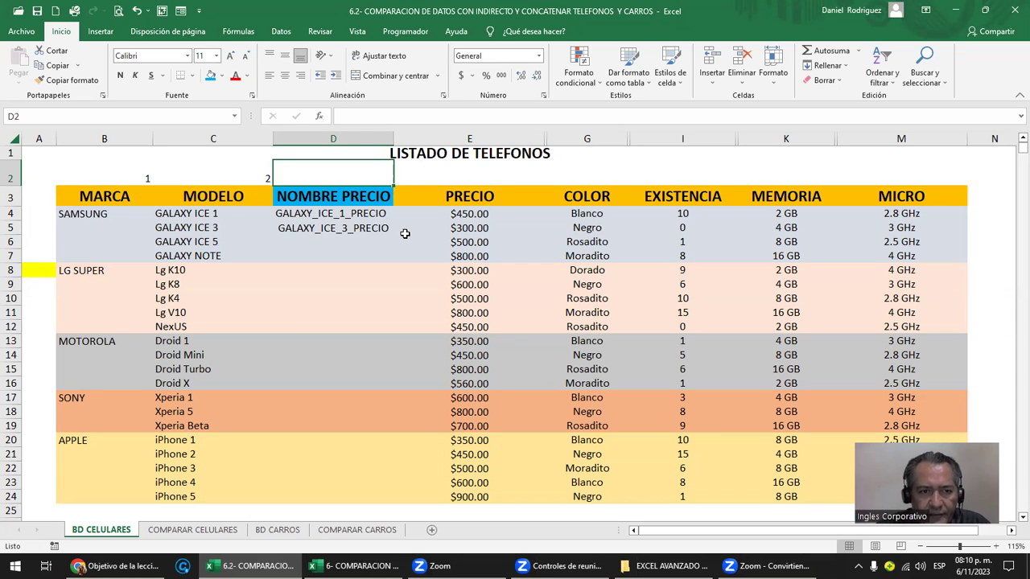
click(354, 230)
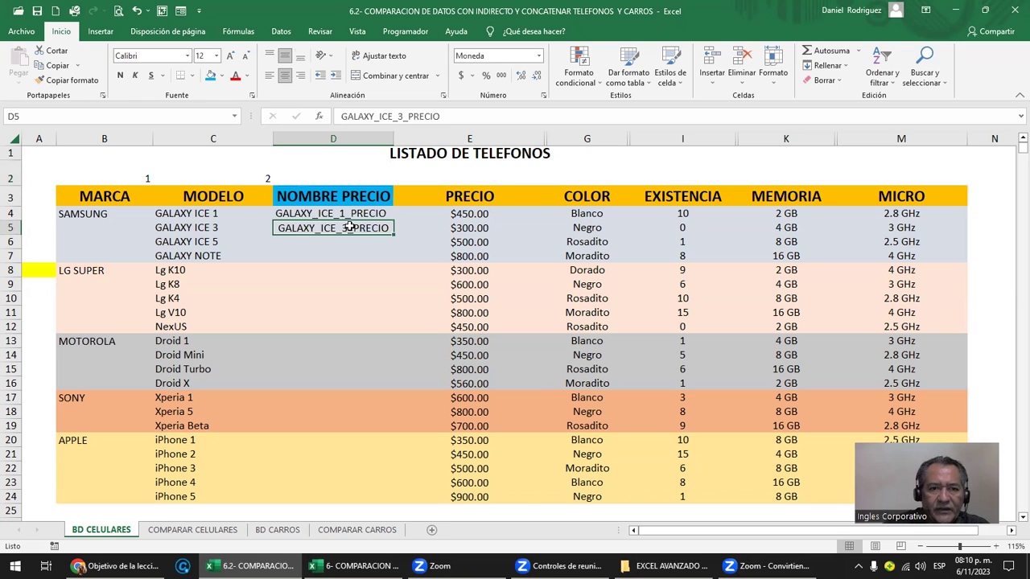
drag(329, 228, 334, 326)
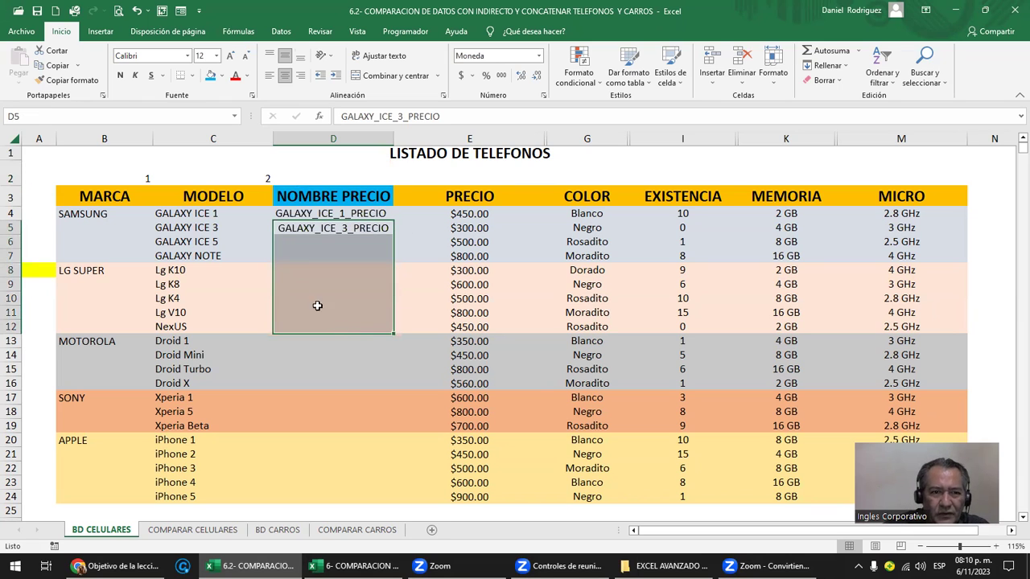
click(309, 271)
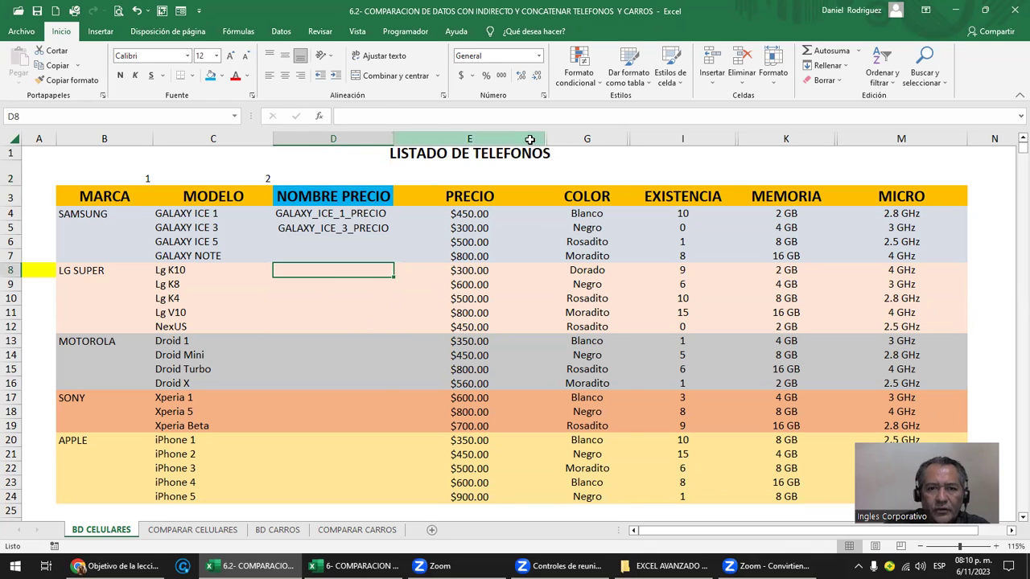
Step: Unhide column F with the GALAXY_ICE COLOR names, undoing an accidental hide
drag(541, 138, 565, 133)
right_click(565, 133)
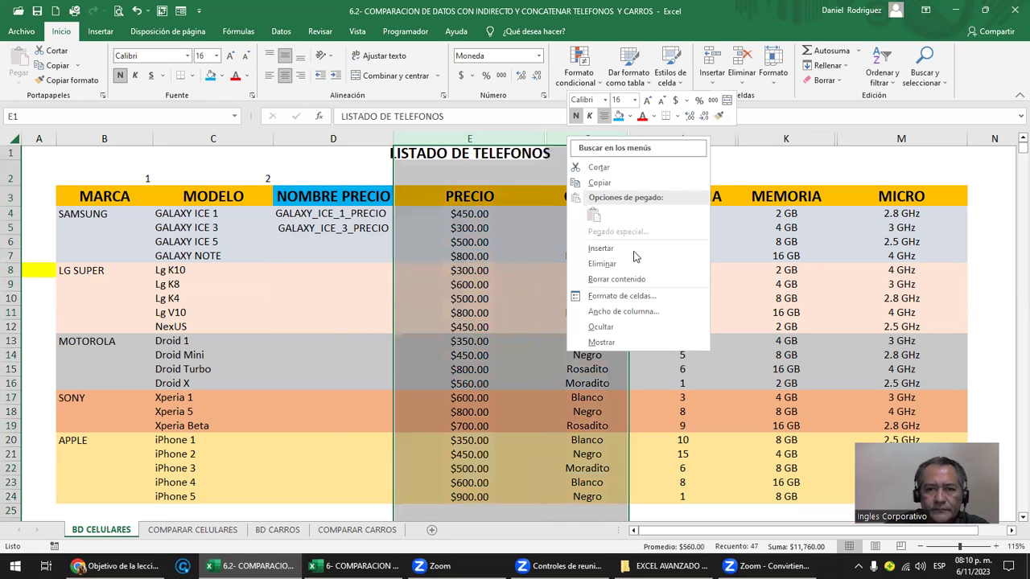
click(644, 324)
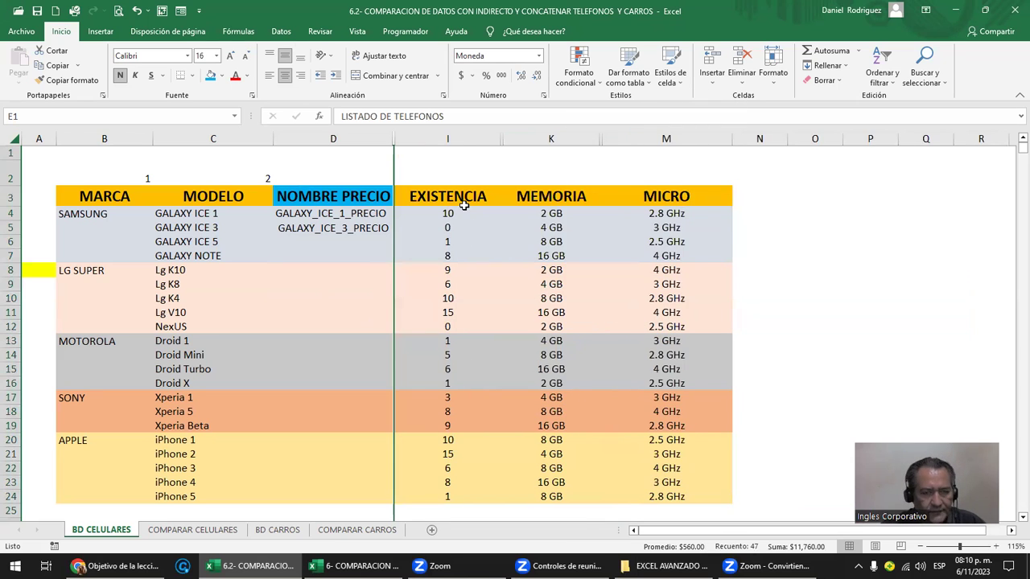
key(ctrl+z)
right_click(560, 140)
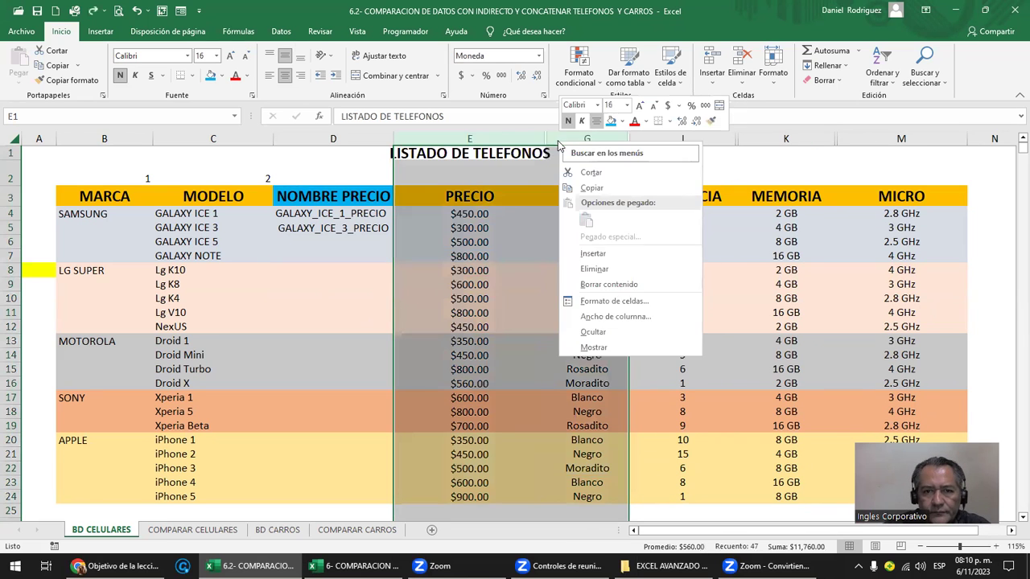
click(634, 347)
click(553, 214)
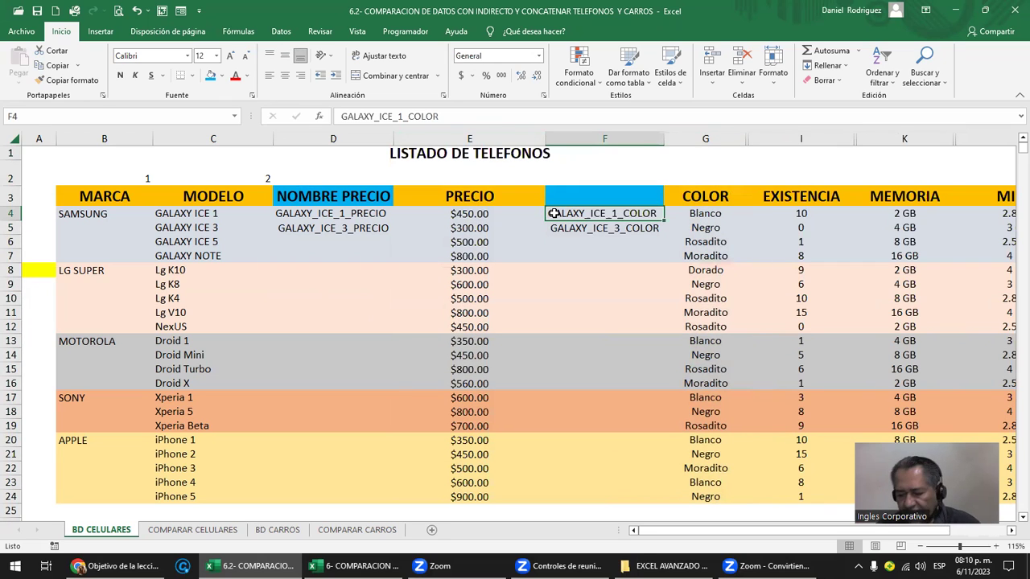
key(Right)
key(Right)
key(Right)
key(Right)
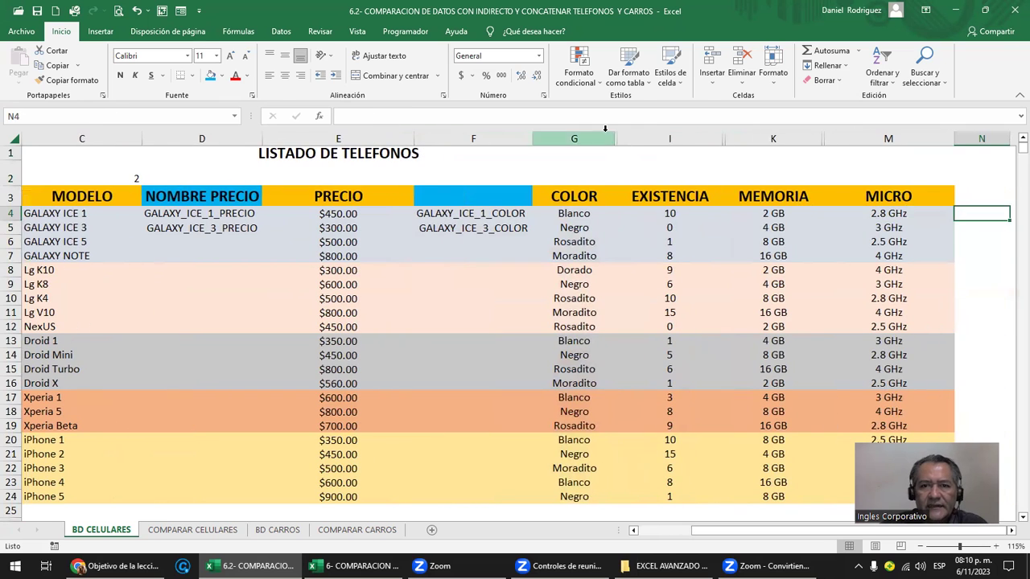
Step: Unhide the EXISTENCIA, MEMORIA and MICRO name columns and autofit column J
mouse_move(573, 138)
mouse_down()
mouse_move(771, 122)
mouse_move(843, 137)
mouse_up()
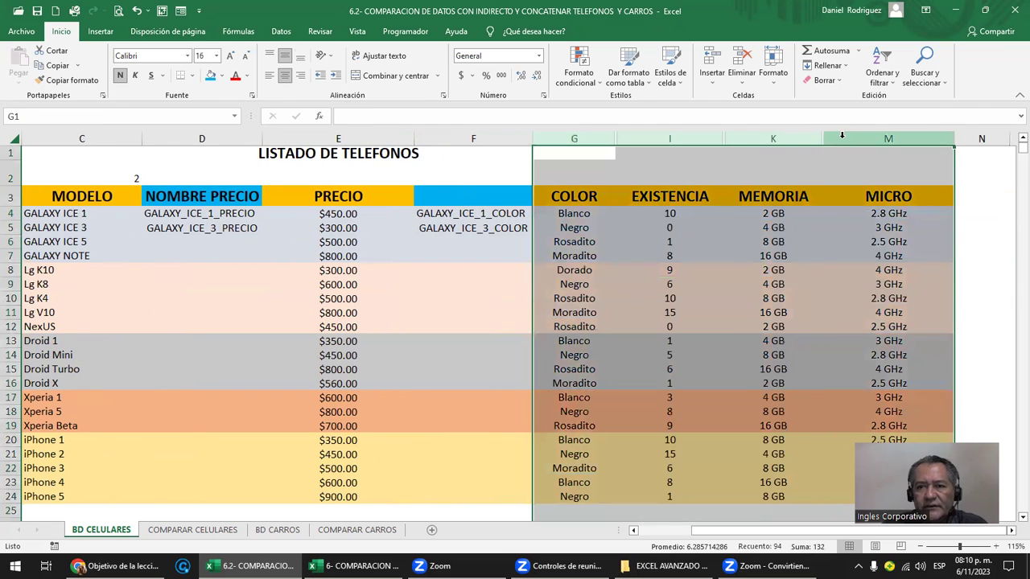
right_click(842, 138)
click(924, 350)
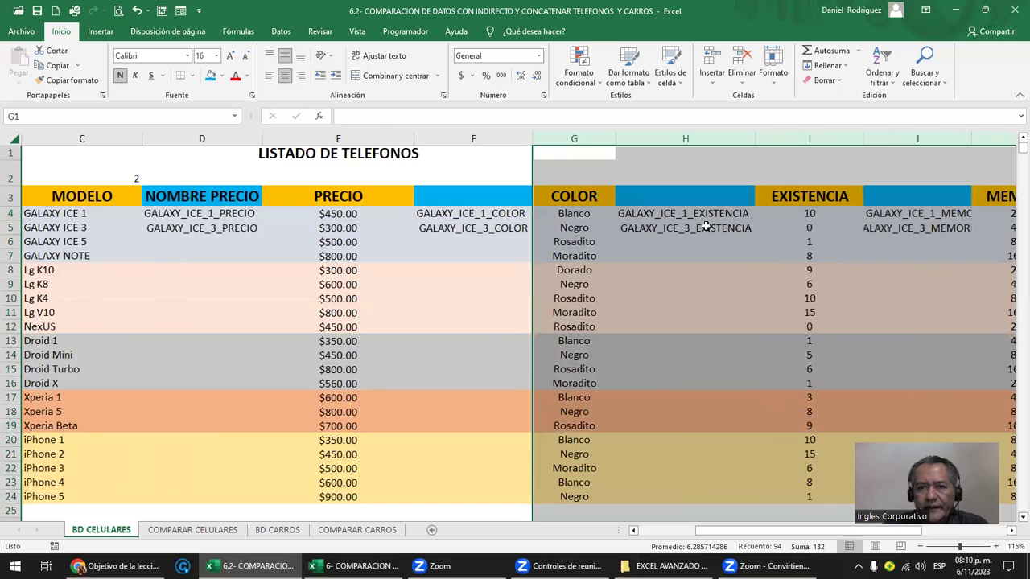
click(691, 214)
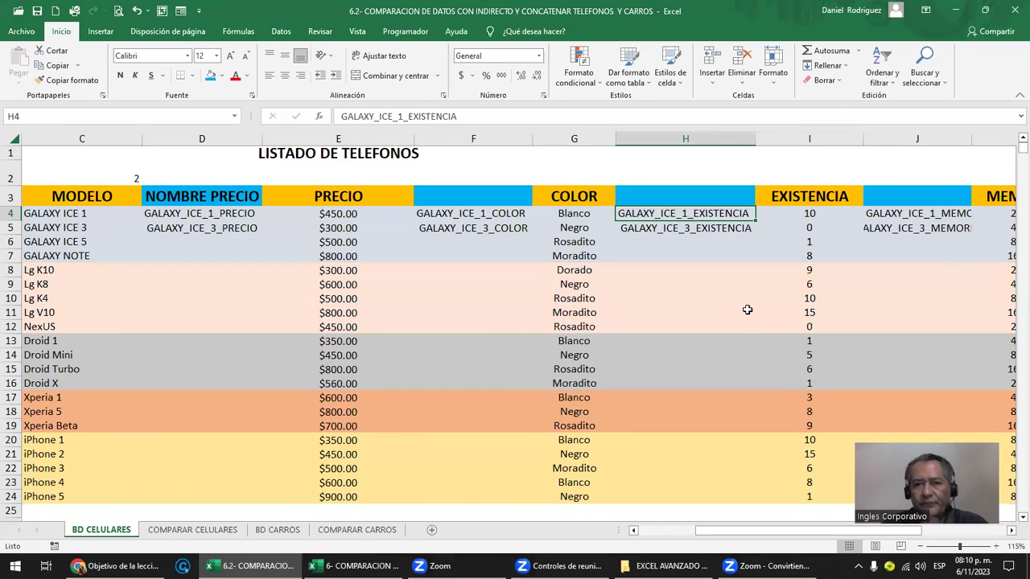
key(Right)
key(Right)
key(Right)
key(Right)
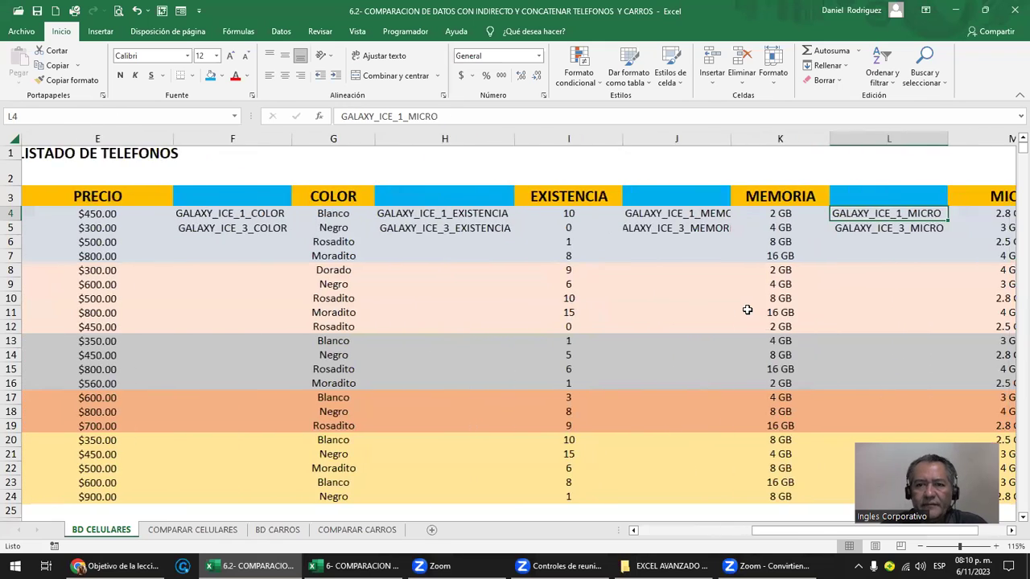
key(Right)
key(Right)
click(541, 217)
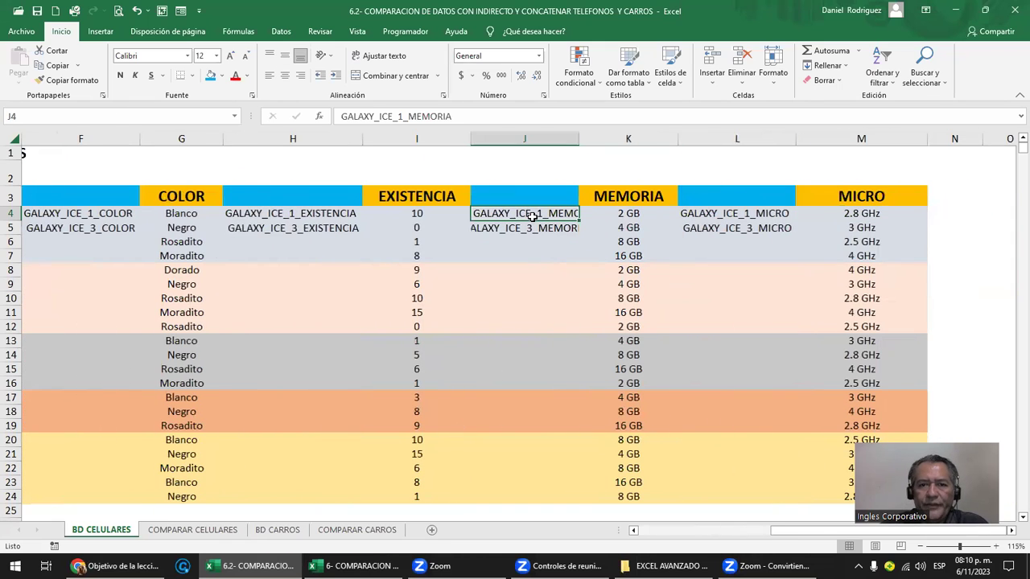
double_click(576, 136)
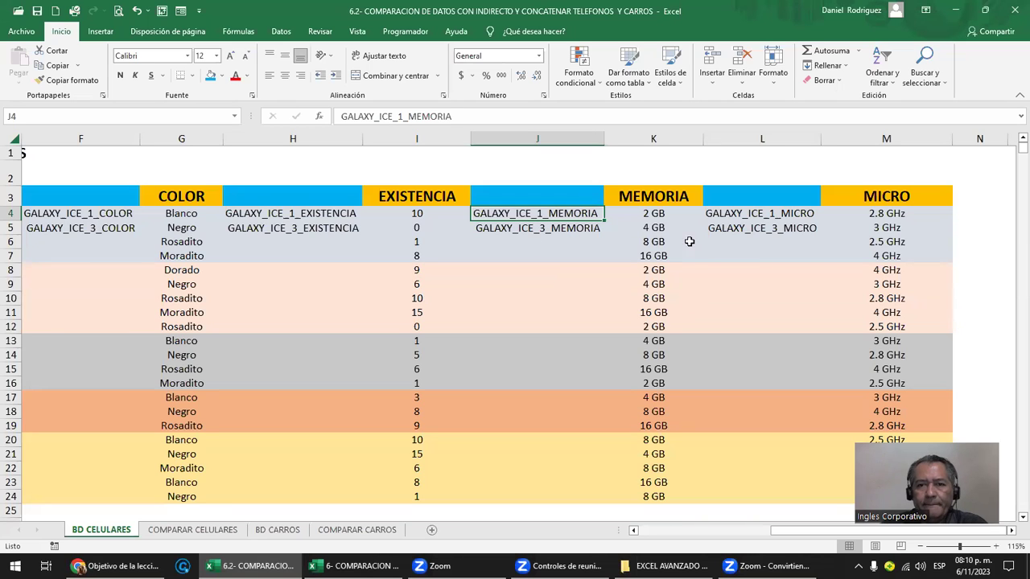
click(793, 215)
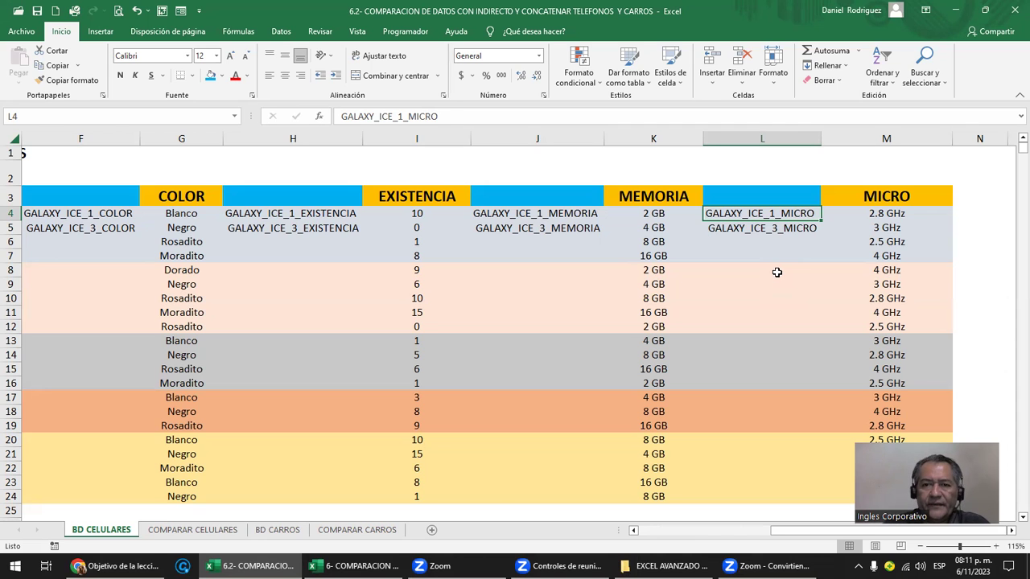
key(Left)
key(Left)
key(Left)
key(Left)
key(Left)
key(Left)
key(Left)
key(Left)
key(Left)
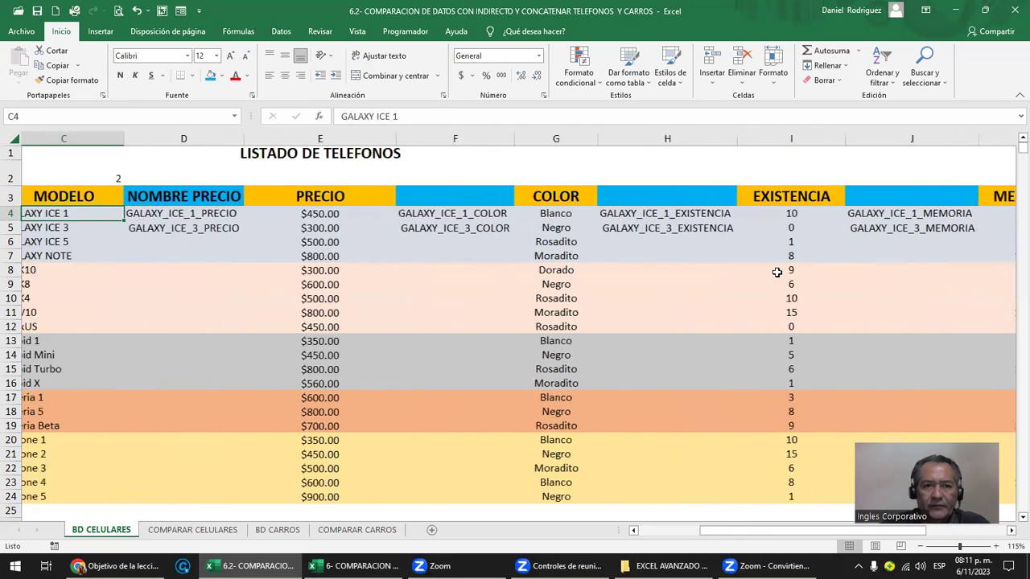
key(Left)
key(Left)
Step: Adjust column D's width and inspect the GALAXY_ICE_3_PRECIO name in D5
drag(395, 139, 407, 141)
click(354, 228)
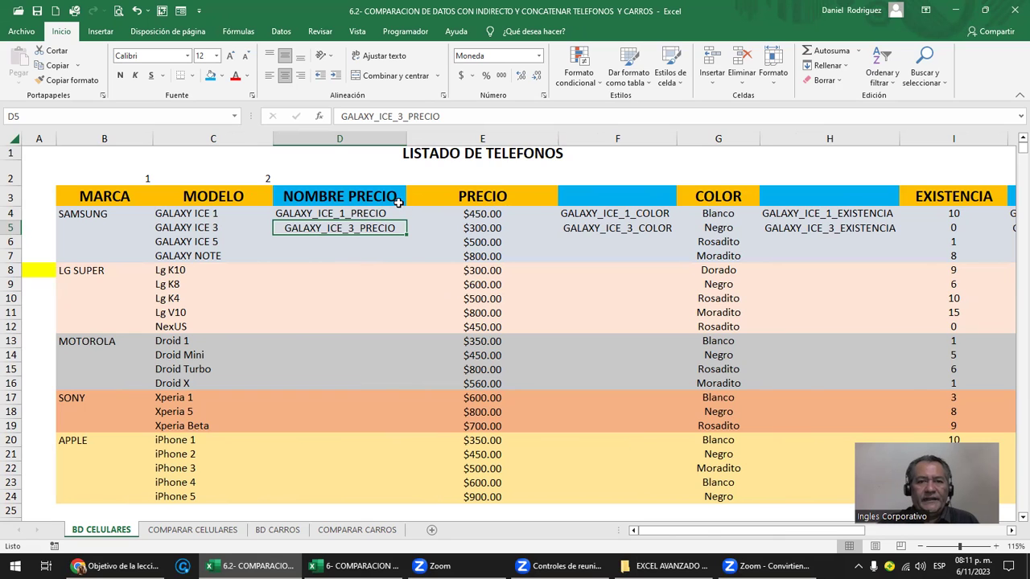
double_click(287, 228)
drag(285, 227, 410, 235)
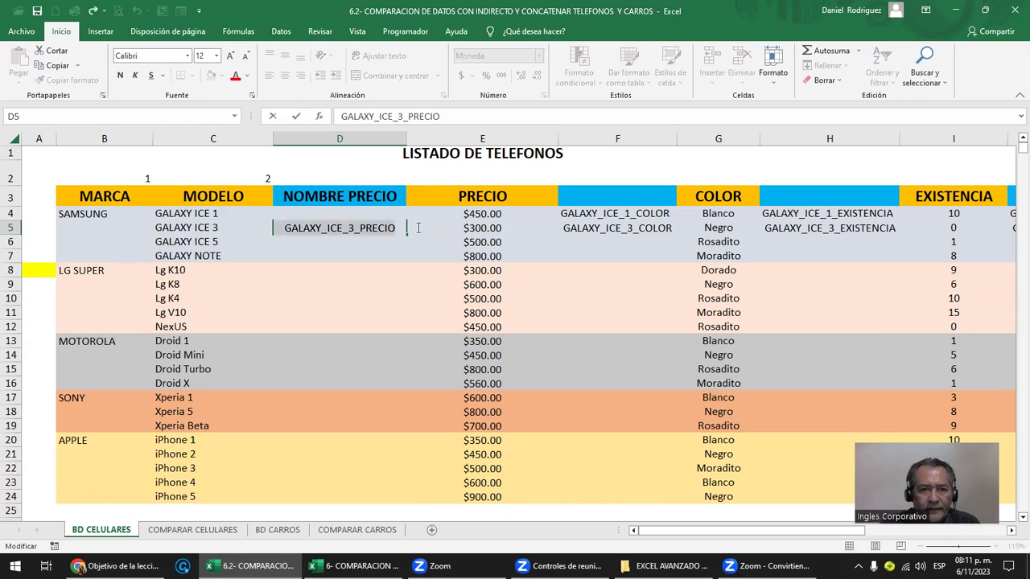
key(Escape)
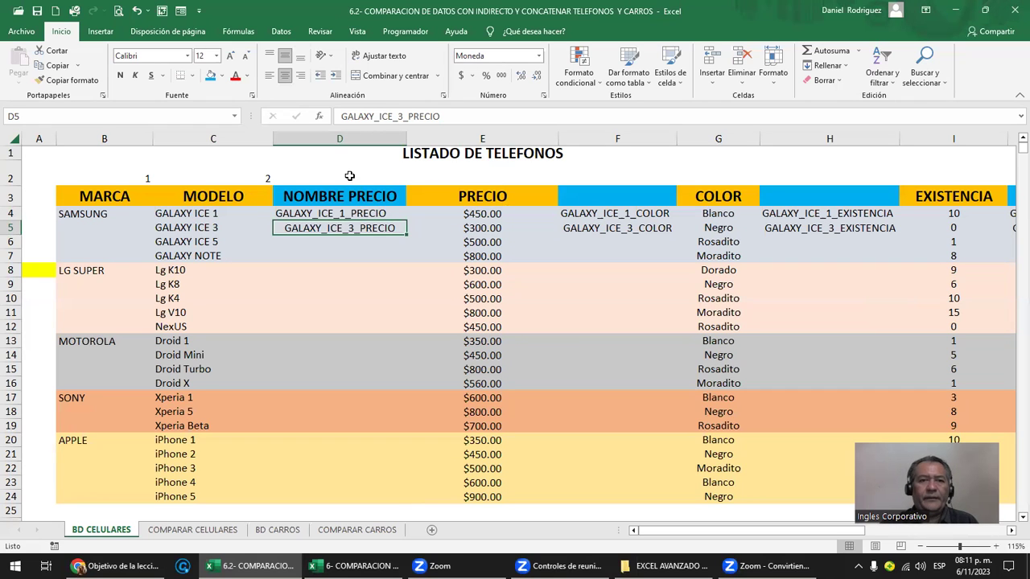
Step: Try a formula in D1, clear it again, and settle on cell C1
click(348, 172)
click(640, 158)
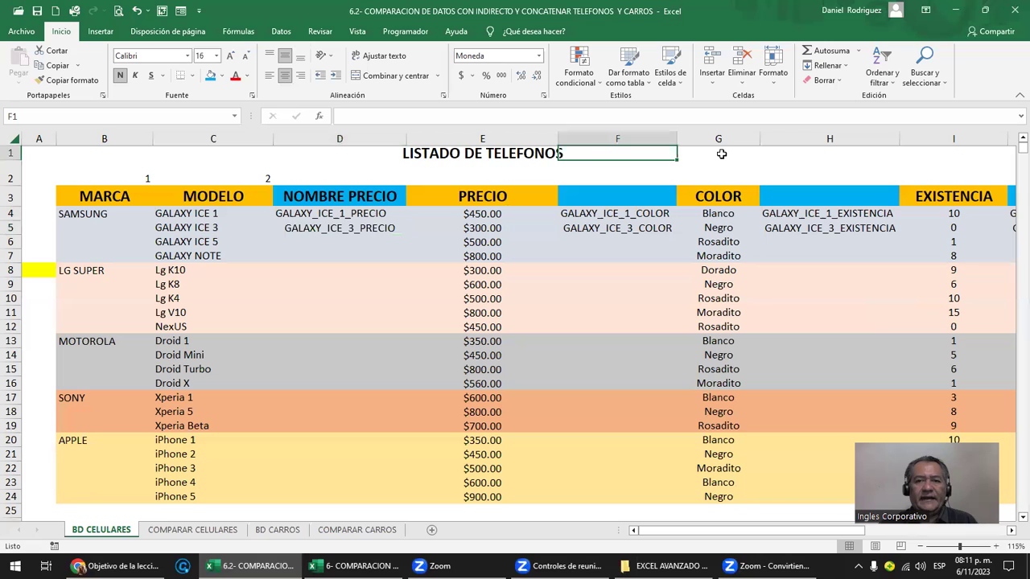
click(357, 153)
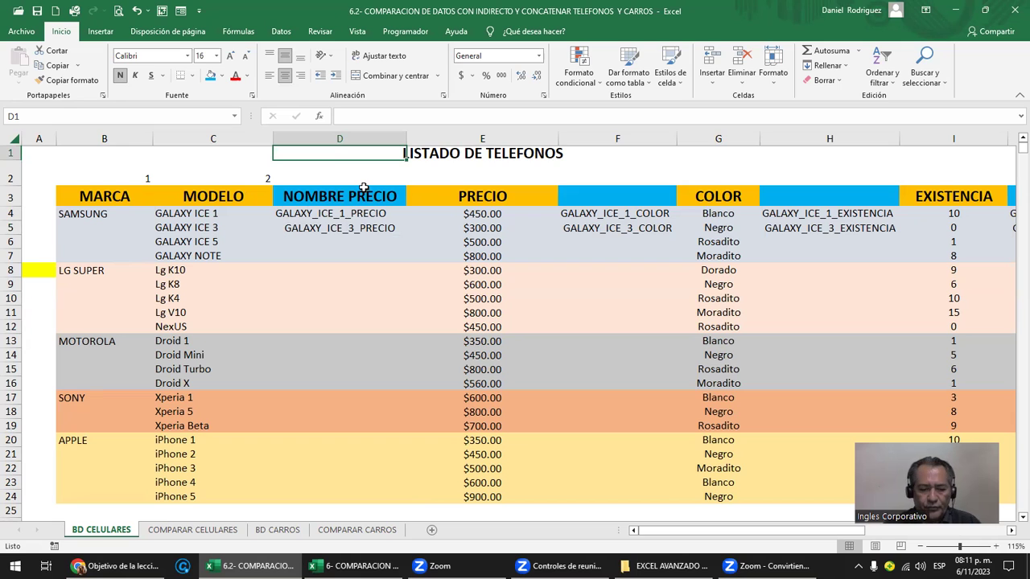
text(=n)
key(Left)
key(Right)
key(Delete)
key(Left)
key(Left)
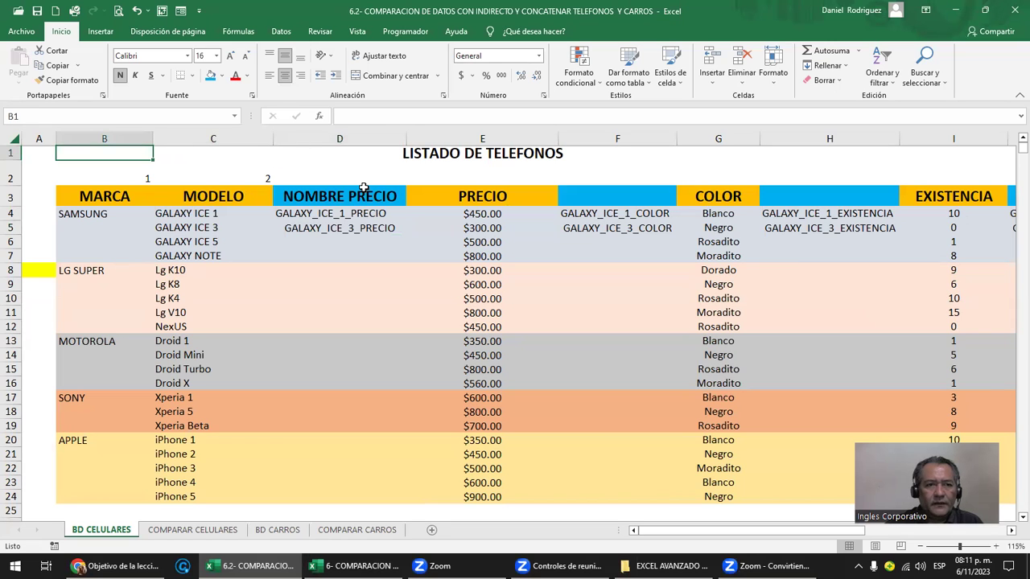
key(Right)
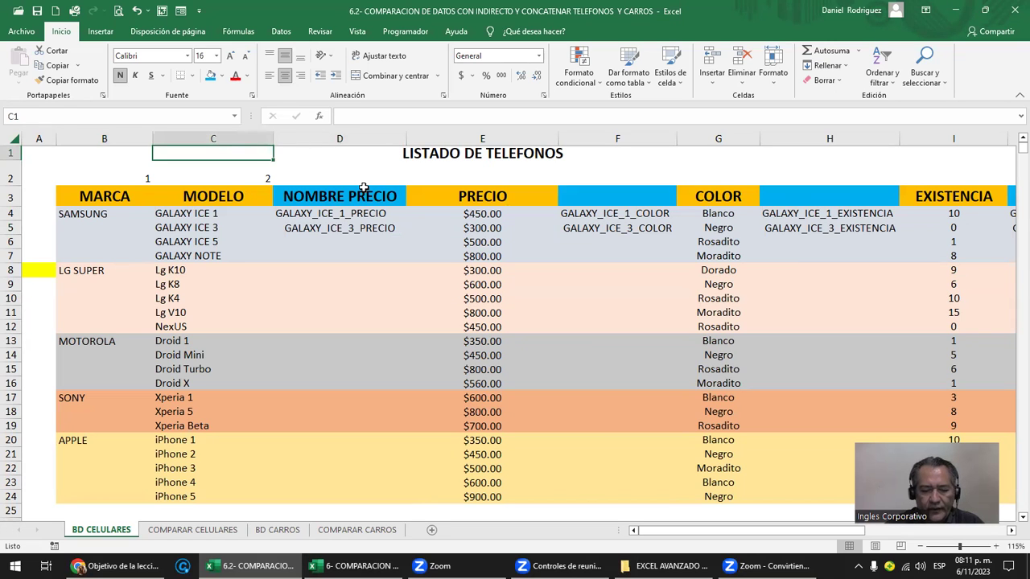
Step: Abandon the first INDIRECTO attempt and copy the GALAXY_ICE_1_PRECIO name from D4
text(=INDI)
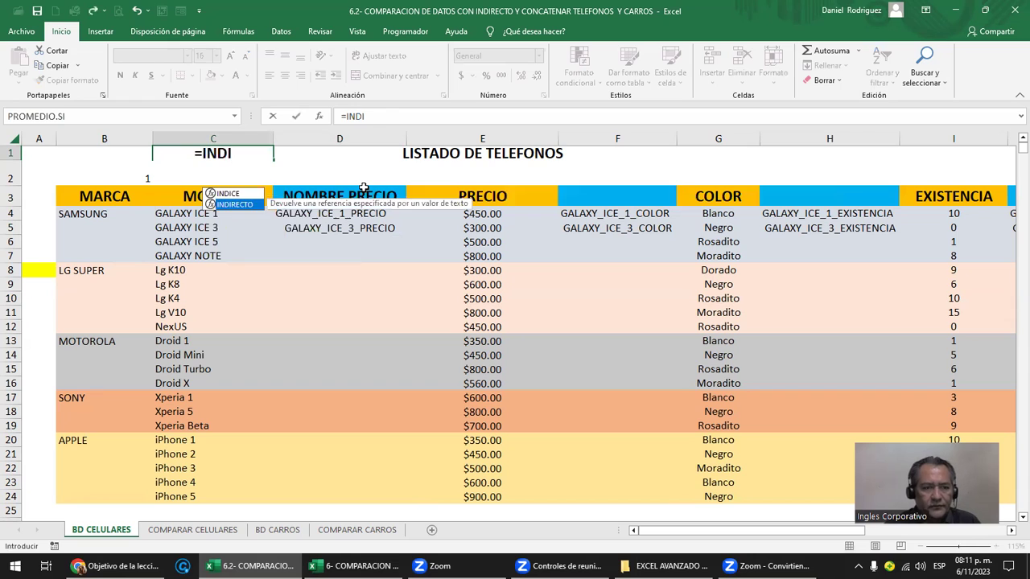
key(Tab)
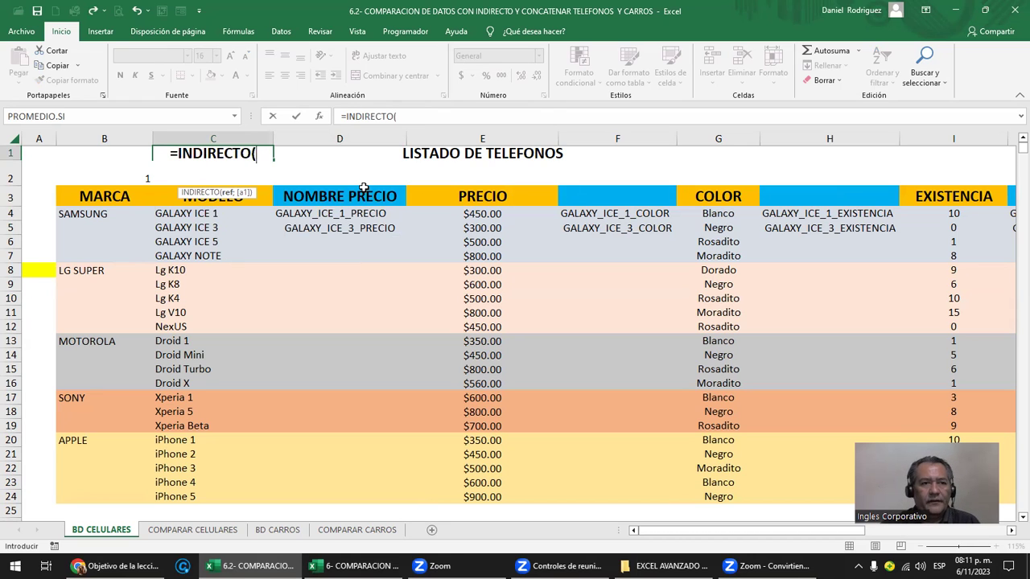
key(Escape)
click(358, 215)
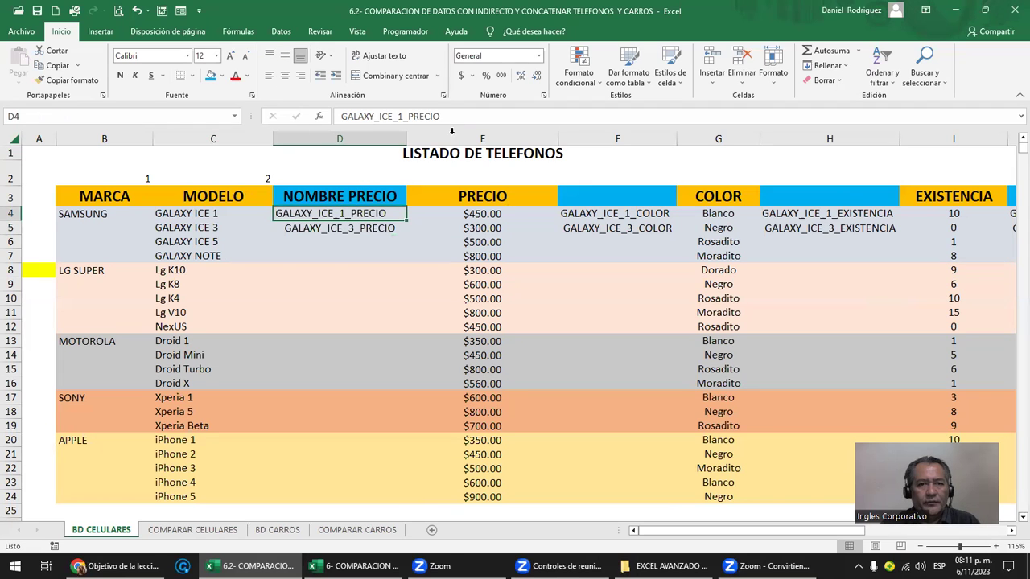
double_click(331, 116)
key(ctrl+c)
click(237, 155)
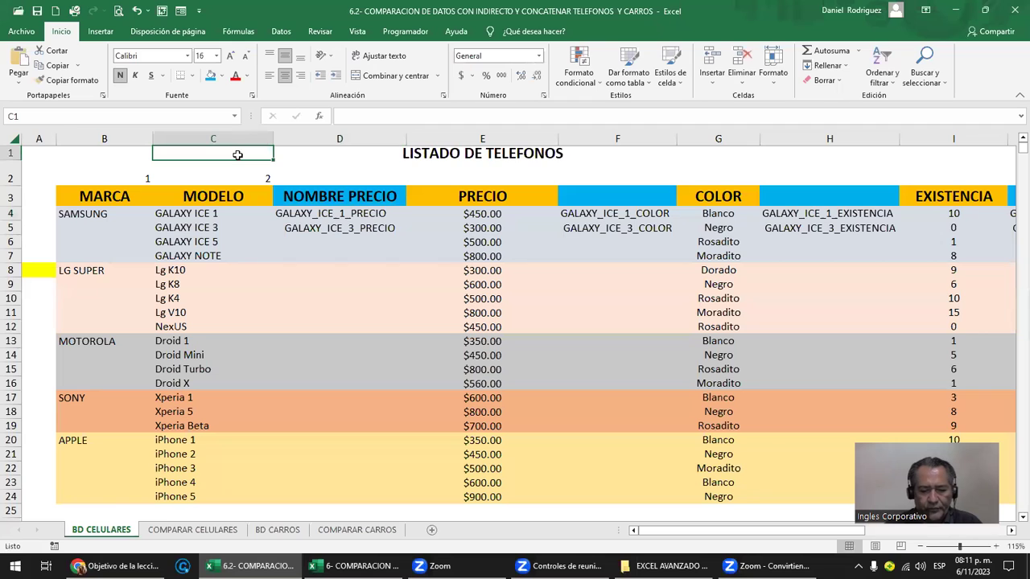
Step: Enter =INDIRECTO(GALAXY_ICE_1_PRECIO) in cell C1
text(=INDIC)
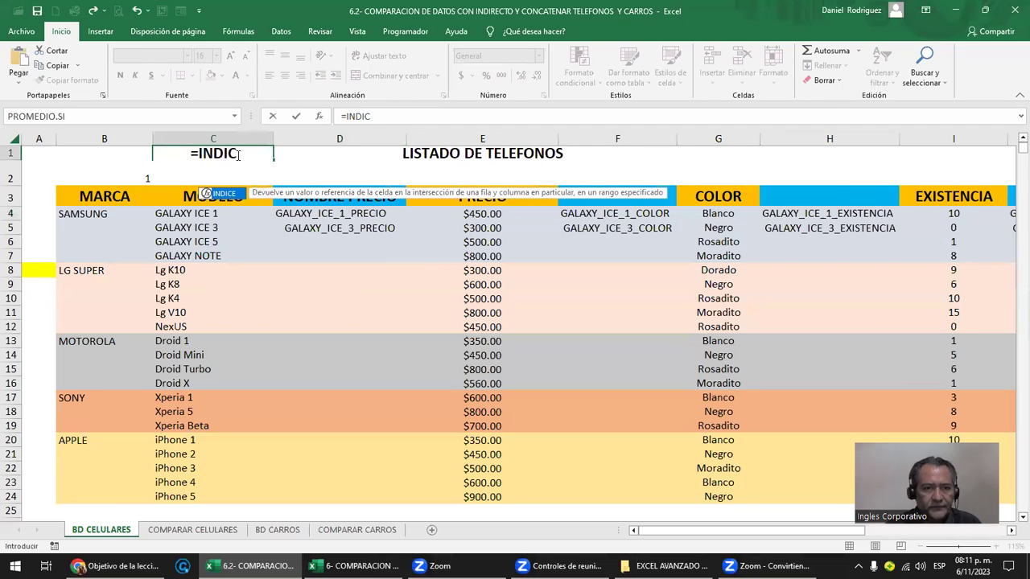
key(BackSpace)
key(Down)
key(Tab)
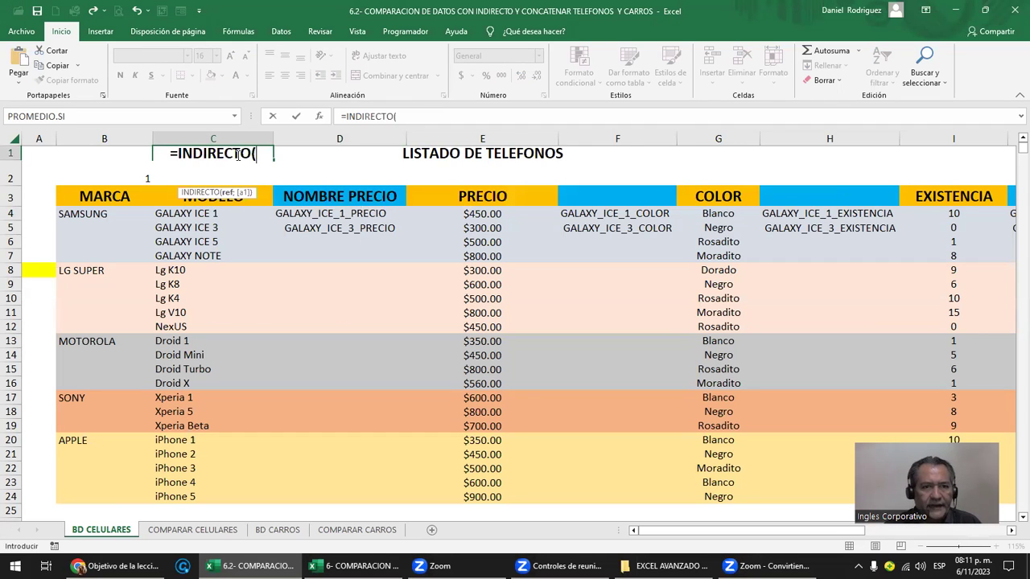
key(ctrl+v)
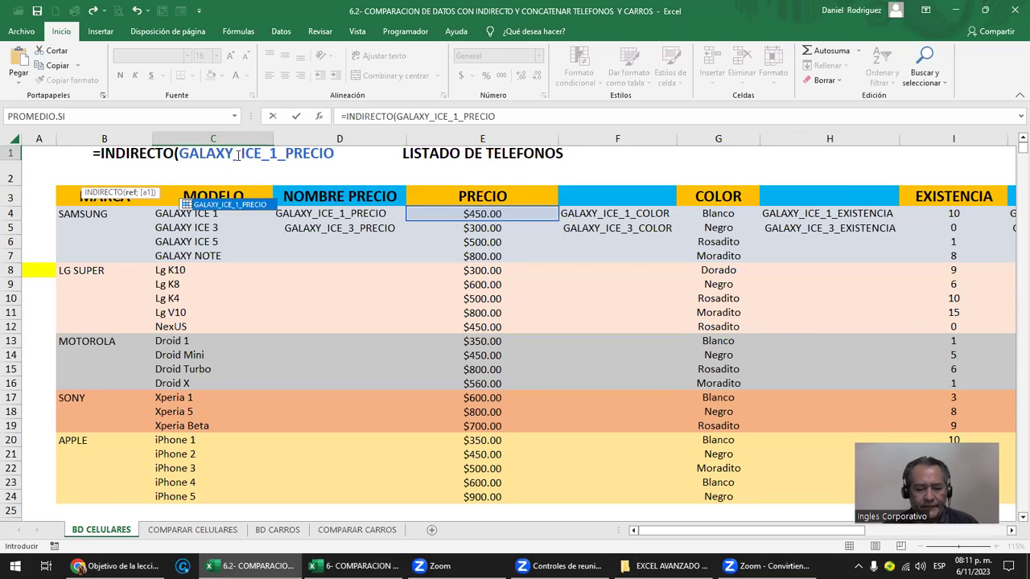
text())
key(Return)
Step: Re-examine the C1 formula's argument, which still returns #¡REF!
click(238, 154)
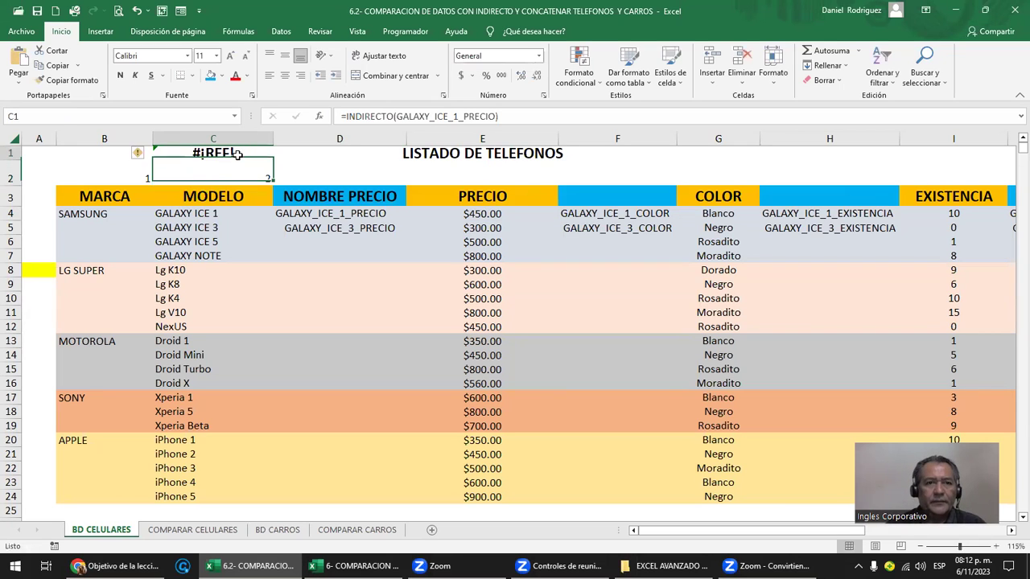
key(F2)
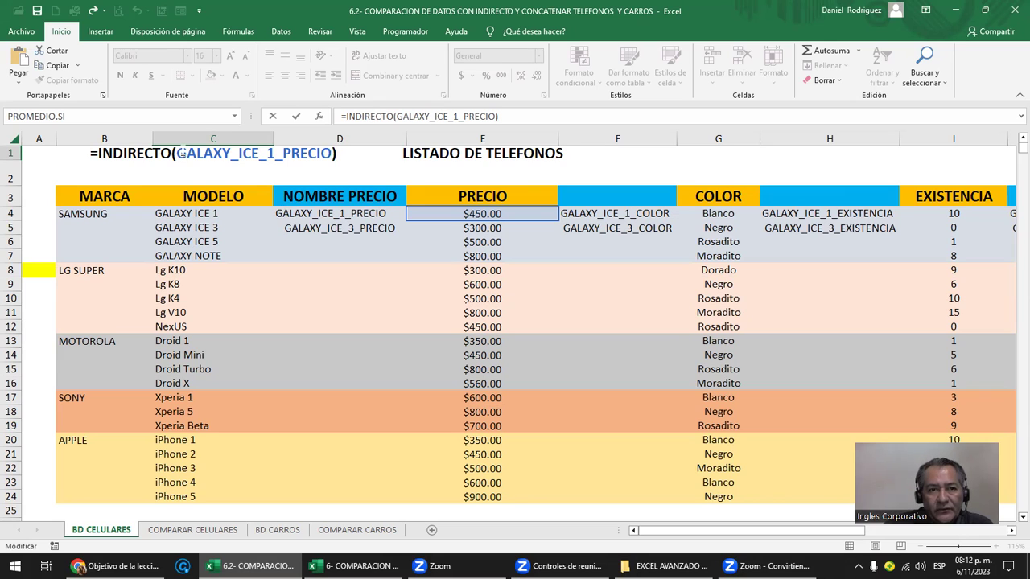
drag(183, 153, 333, 153)
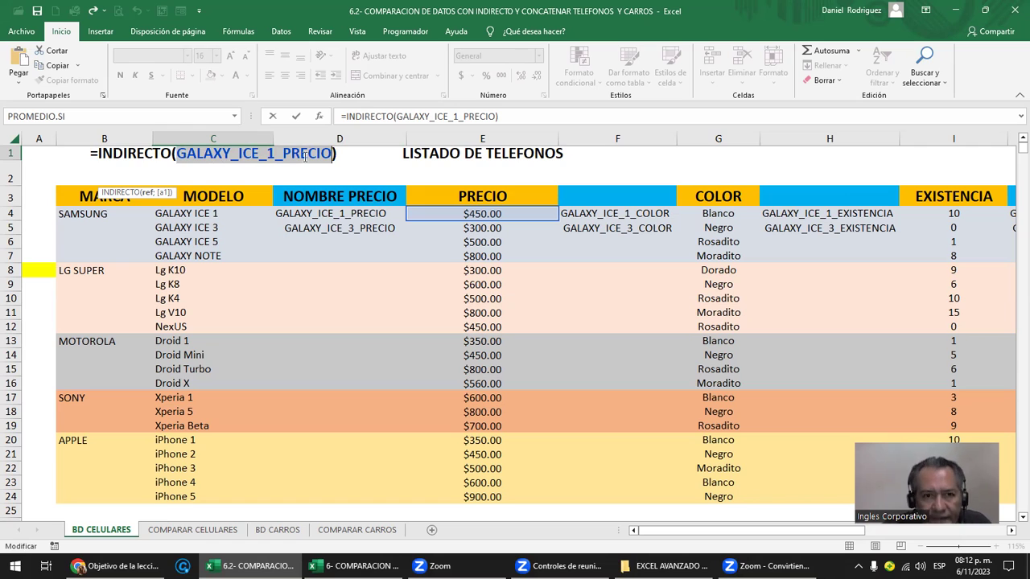
key(ctrl+Return)
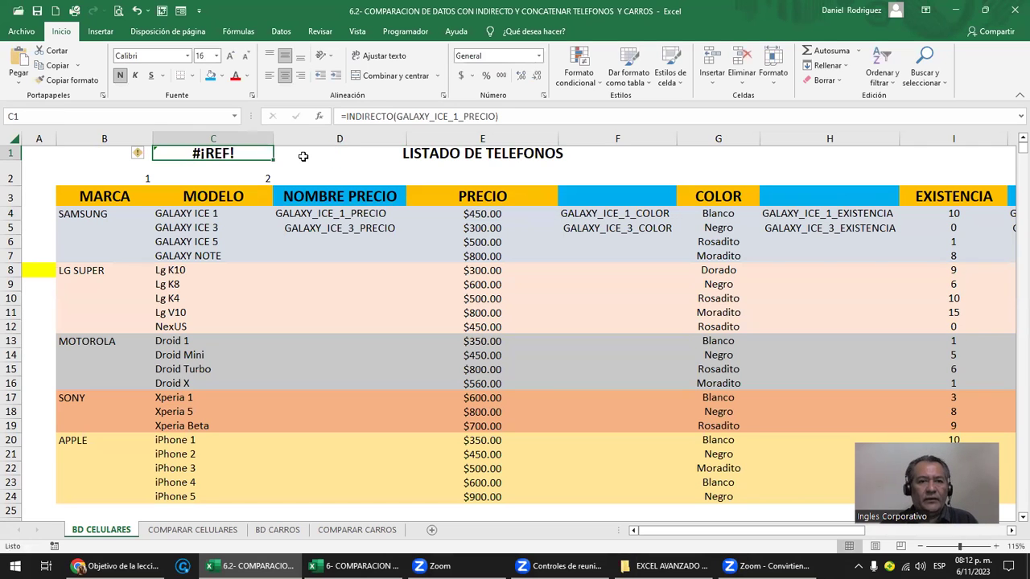
click(332, 219)
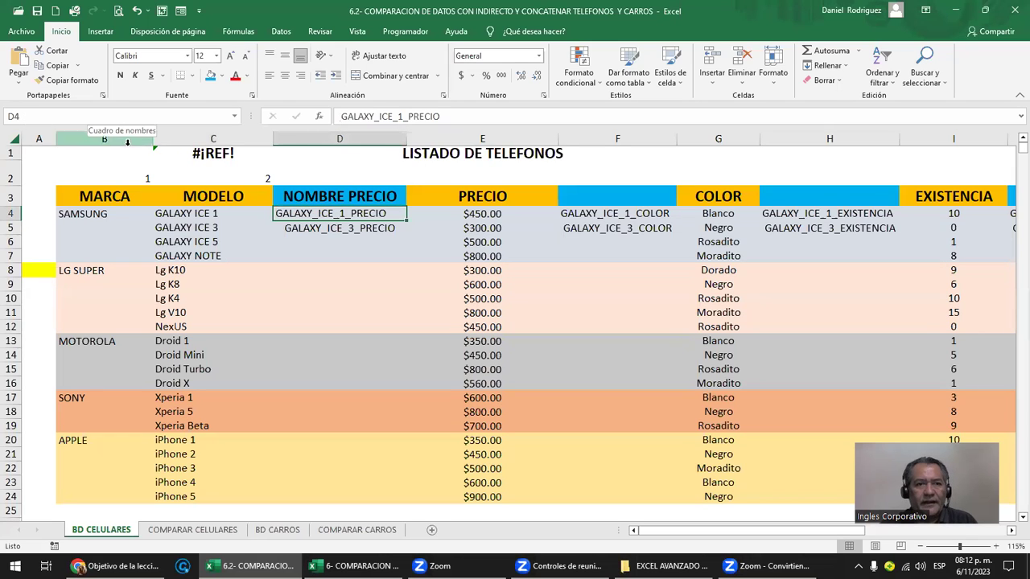
Step: Change C1's formula to =INDIRECTO(D4) so it returns 450
double_click(179, 156)
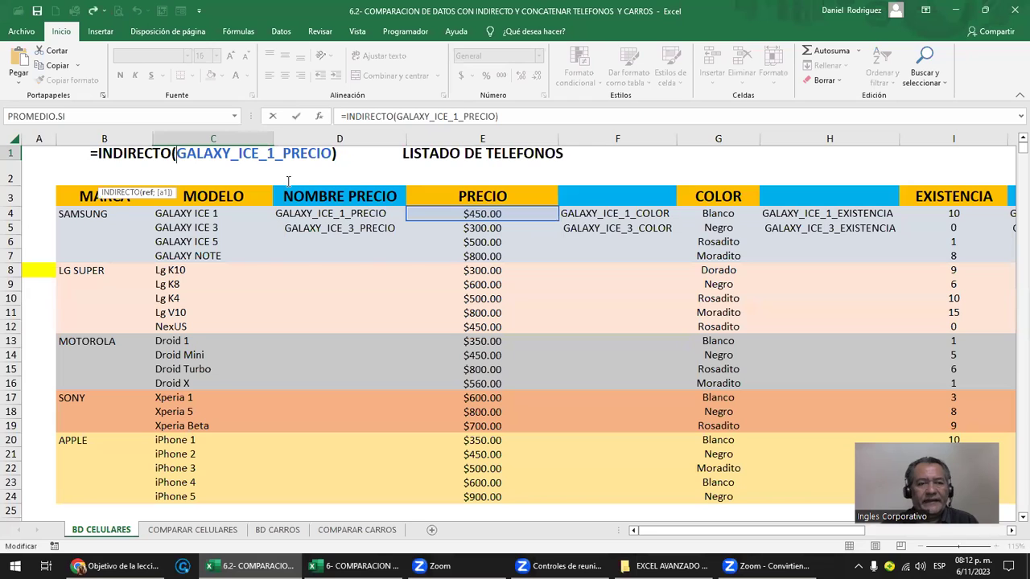
key(Delete)
key(Delete)
key(Delete)
key(Delete)
key(Delete)
key(Delete)
key(Delete)
key(Delete)
key(Delete)
key(Delete)
key(Delete)
key(Delete)
key(Delete)
key(Delete)
key(Delete)
key(Delete)
key(Delete)
text(4)
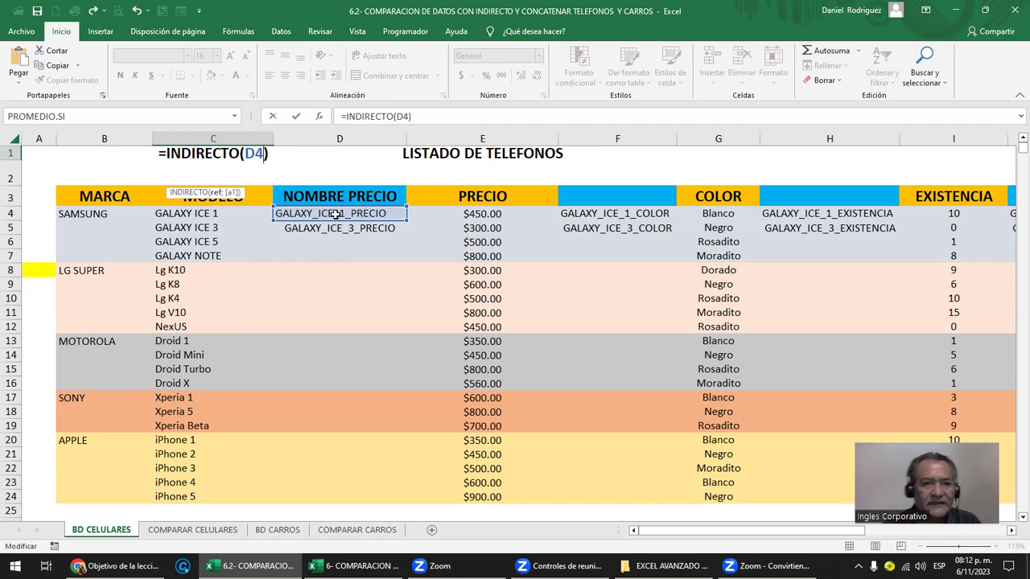
key(Return)
Step: Review the C1 formula and the name text in D4 without changing them
key(Up)
key(F2)
key(Escape)
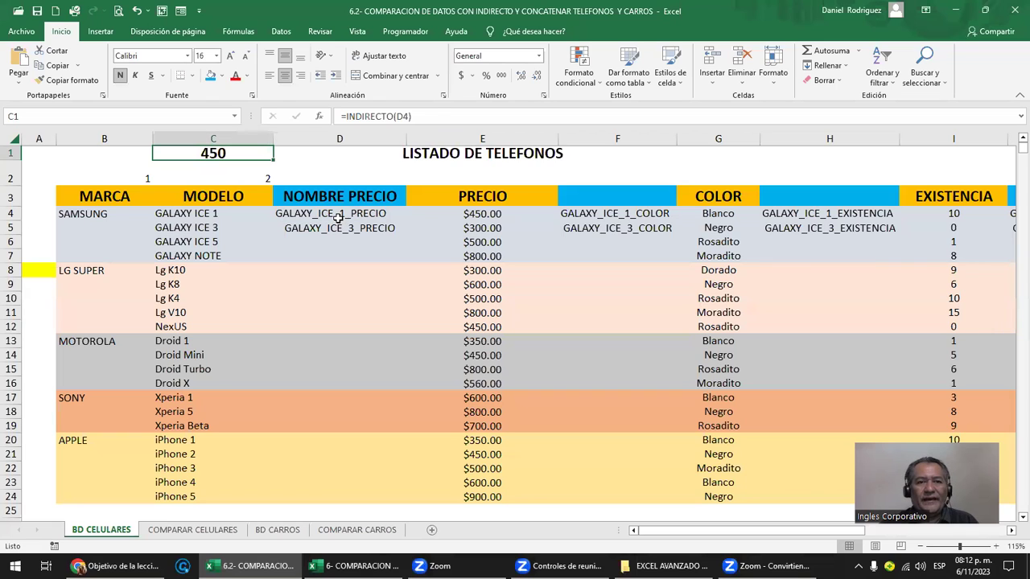
double_click(336, 216)
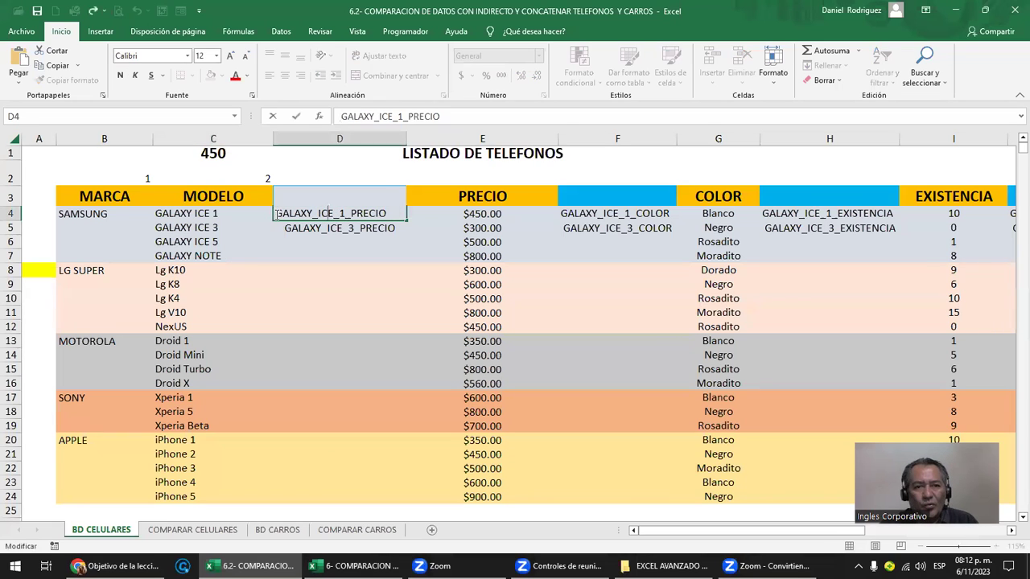
key(Escape)
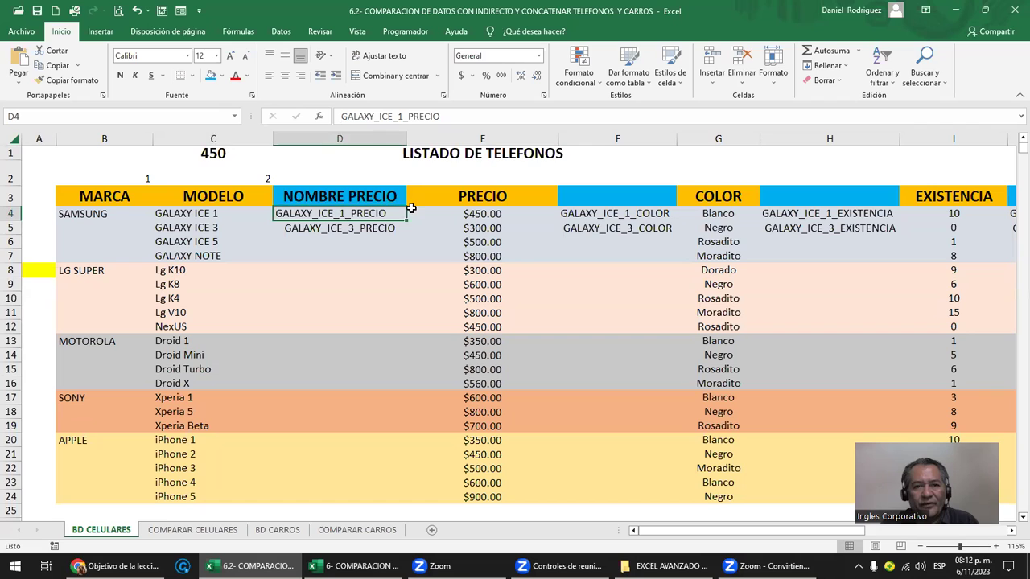
double_click(215, 154)
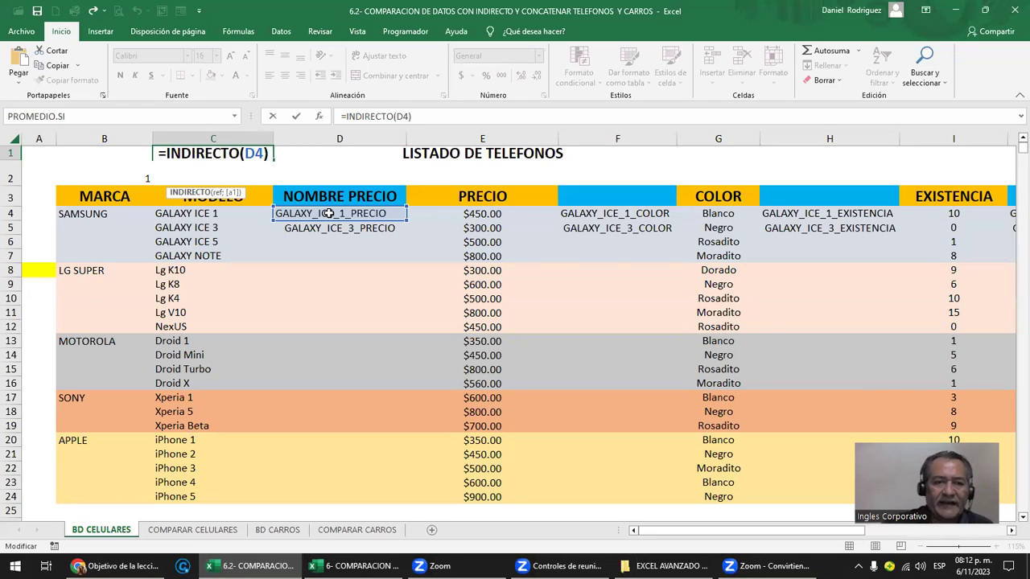
key(ctrl+Return)
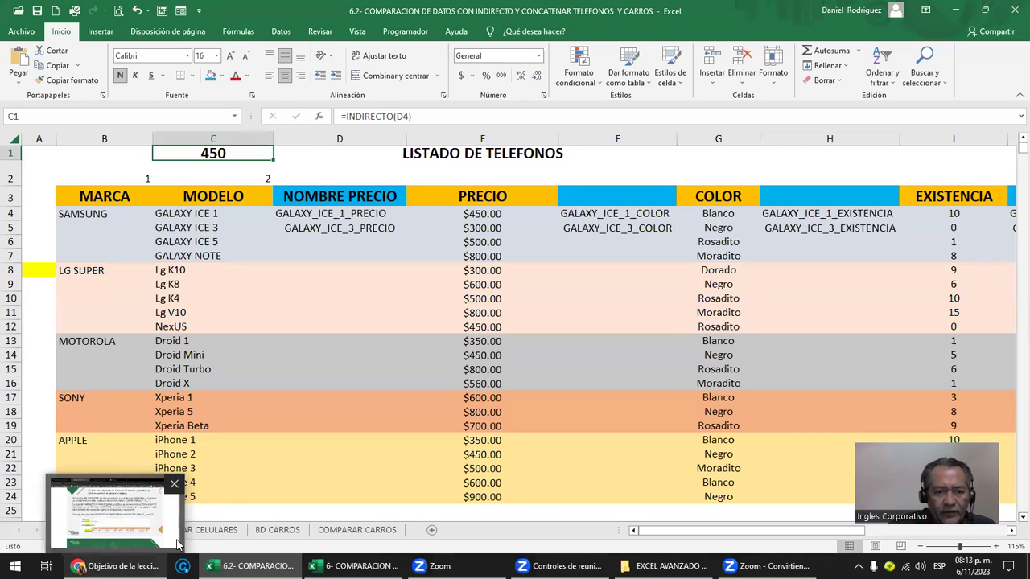
click(275, 440)
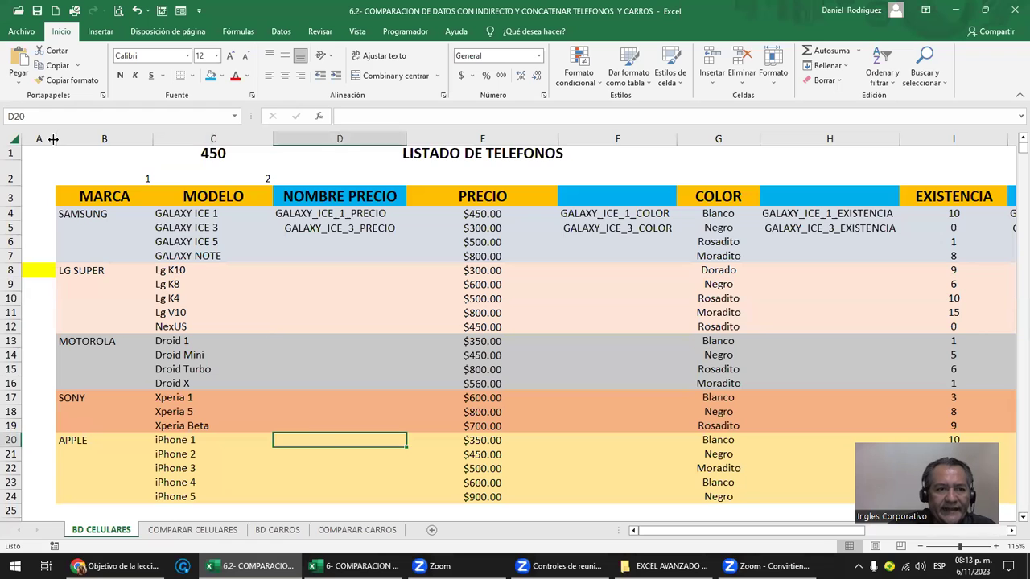
drag(63, 140, 660, 145)
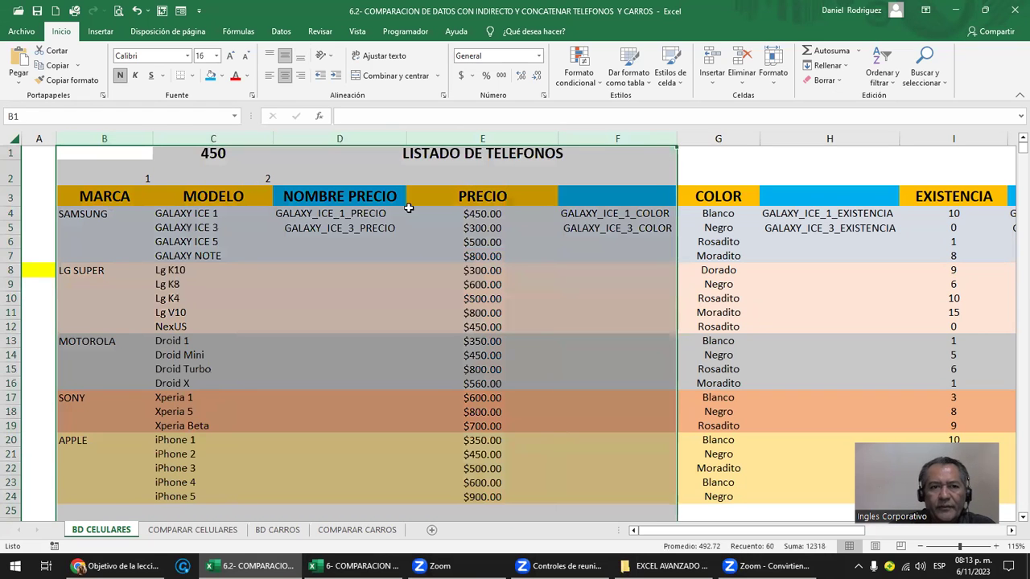
click(309, 215)
click(197, 241)
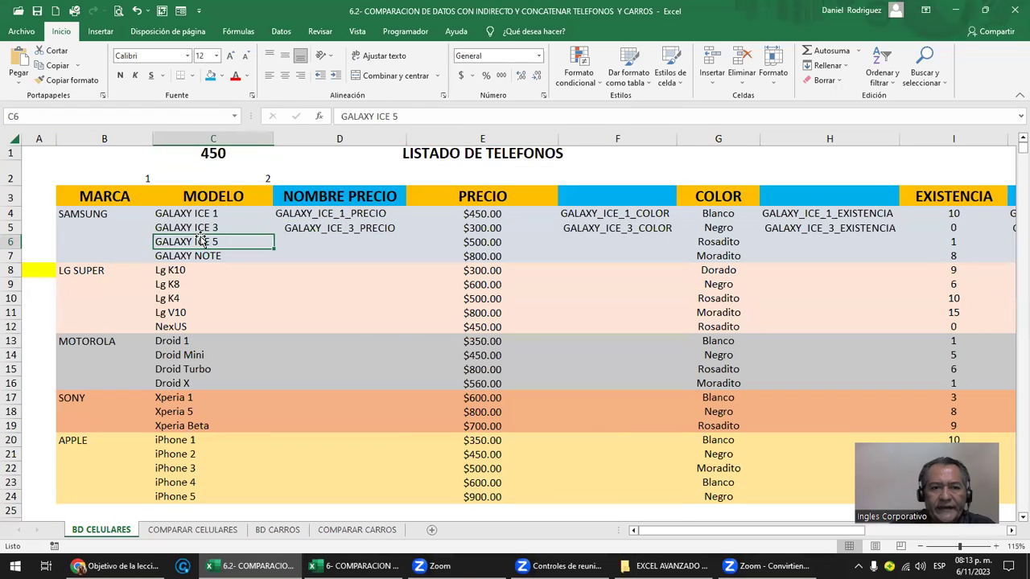
click(325, 243)
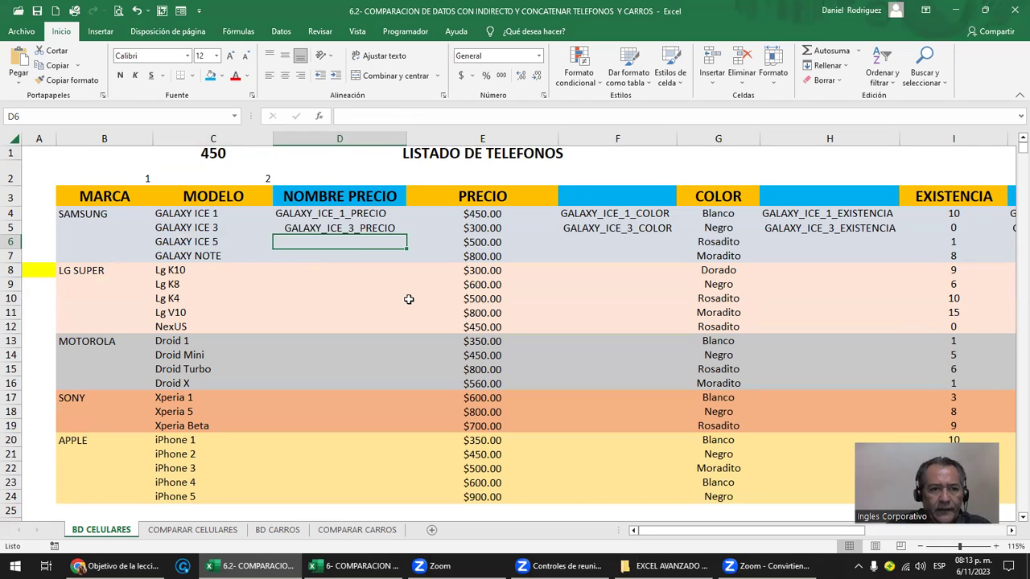
click(179, 243)
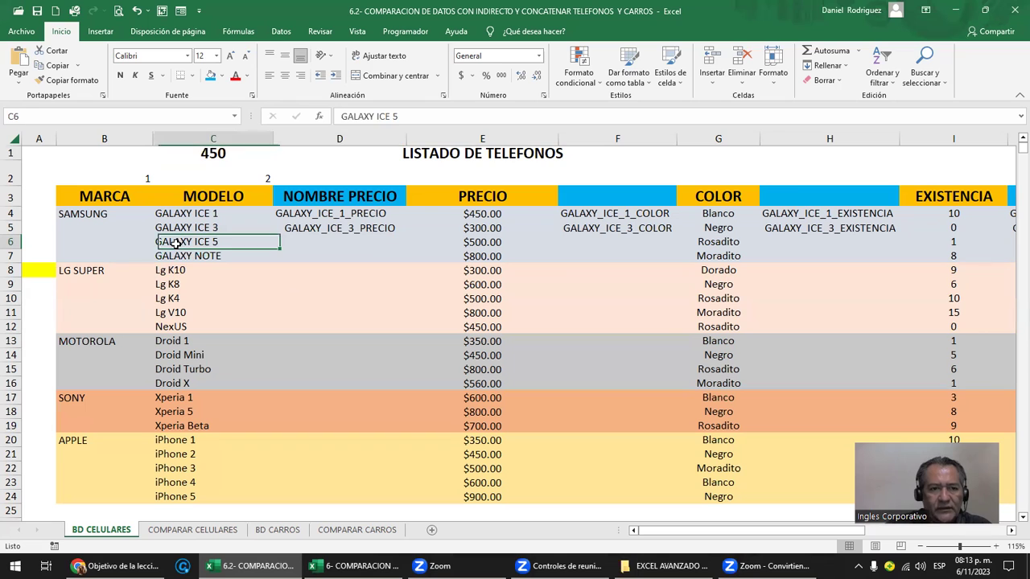
click(234, 119)
click(233, 119)
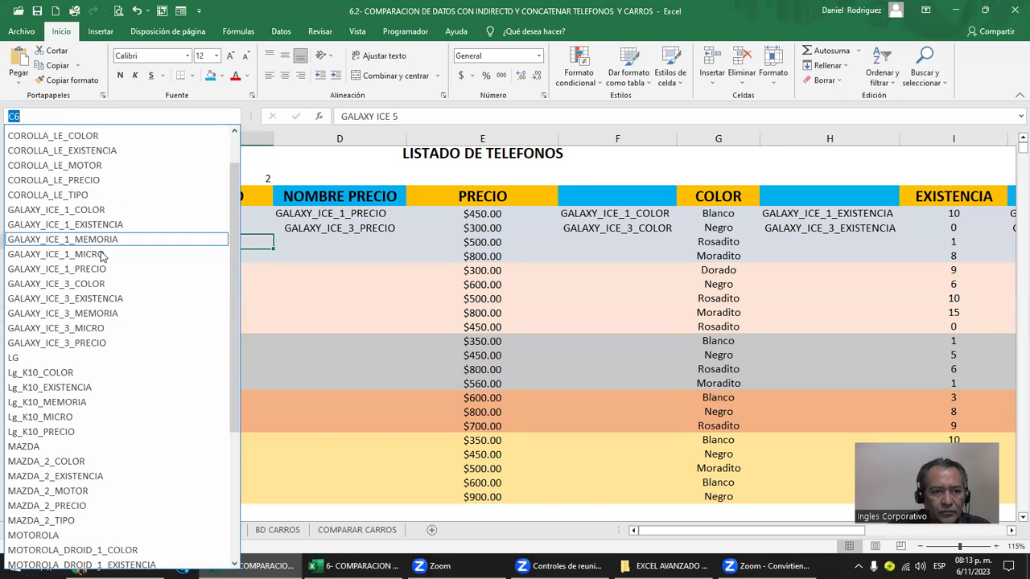
scroll(102, 260, down, 4)
scroll(102, 259, down, 1)
scroll(103, 259, down, 1)
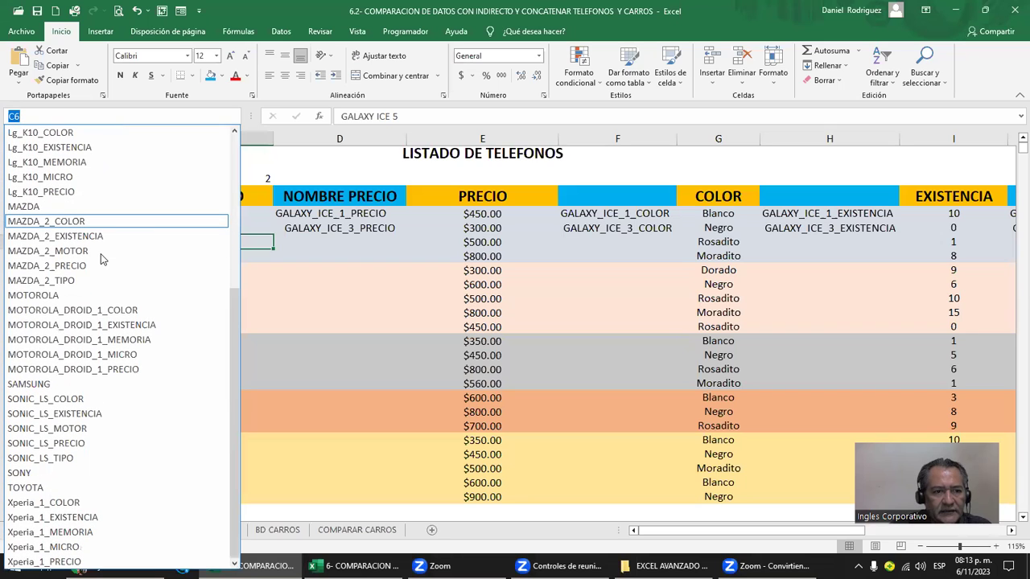
click(67, 385)
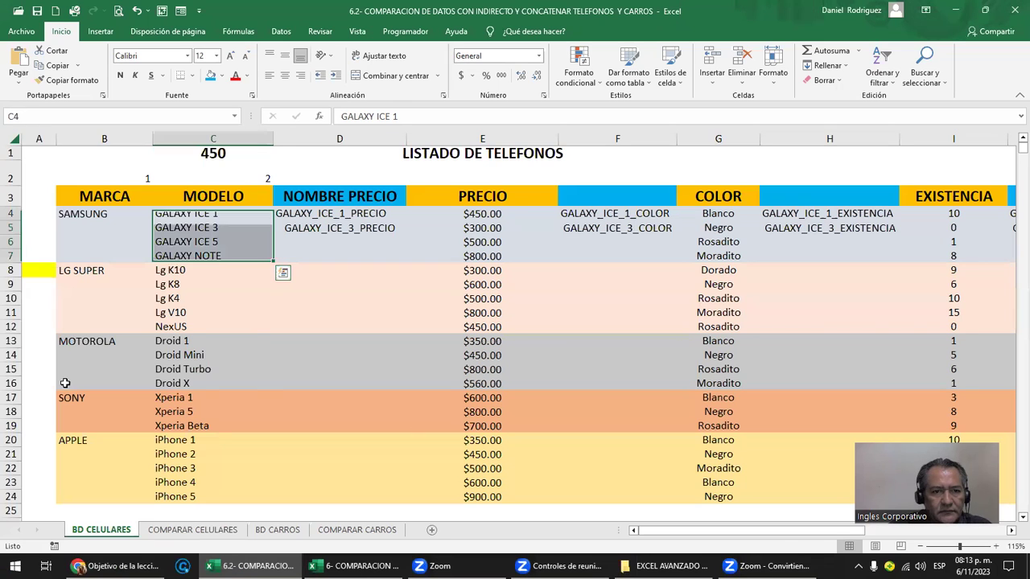
click(224, 240)
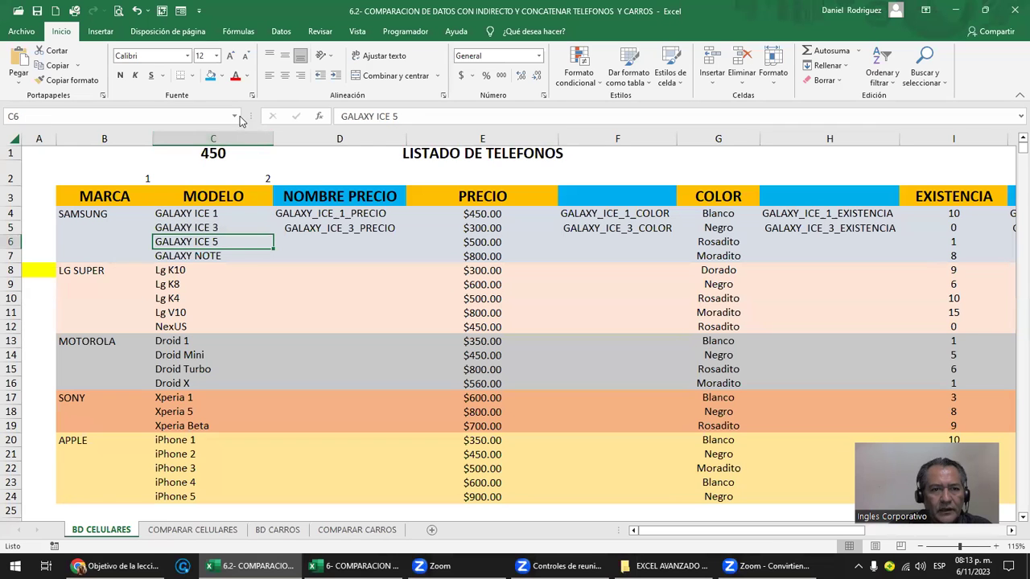
click(235, 117)
click(234, 118)
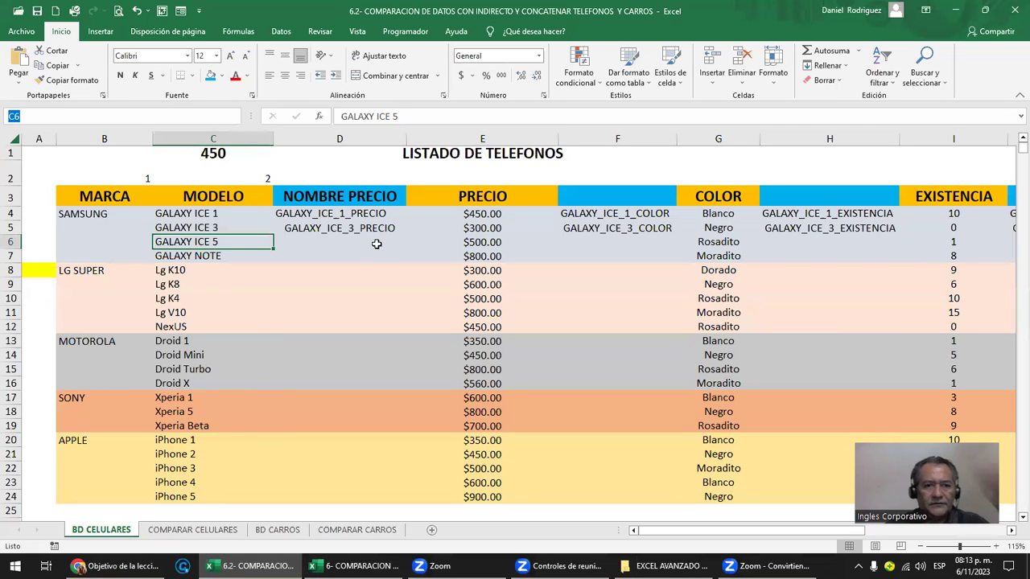
click(355, 243)
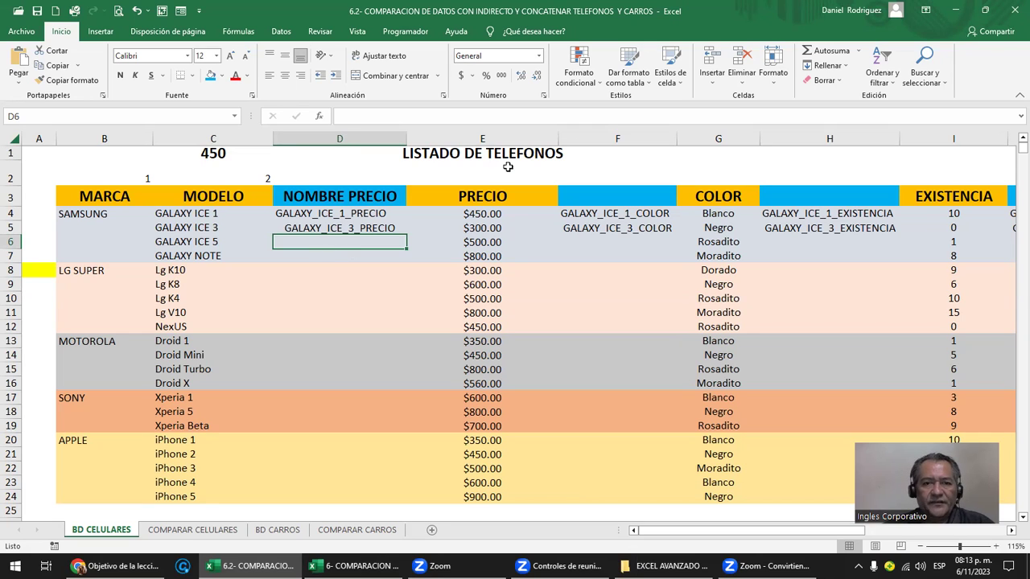
click(475, 244)
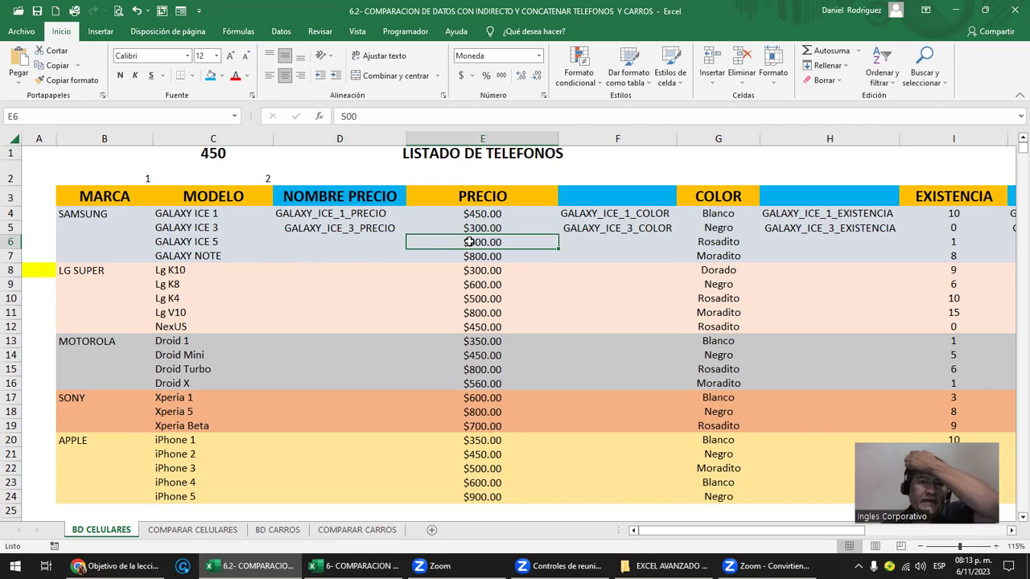
click(36, 117)
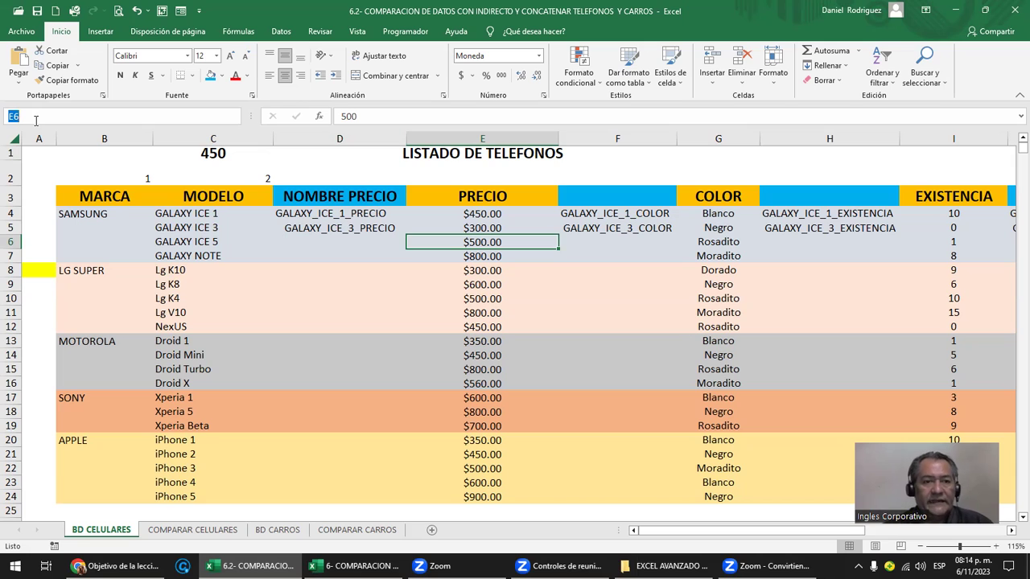
Step: Name the $500 price cell E6 GALAXY_ICE_5_PRECIO and verify it in the names list
text(GALAXY_ICE_5)
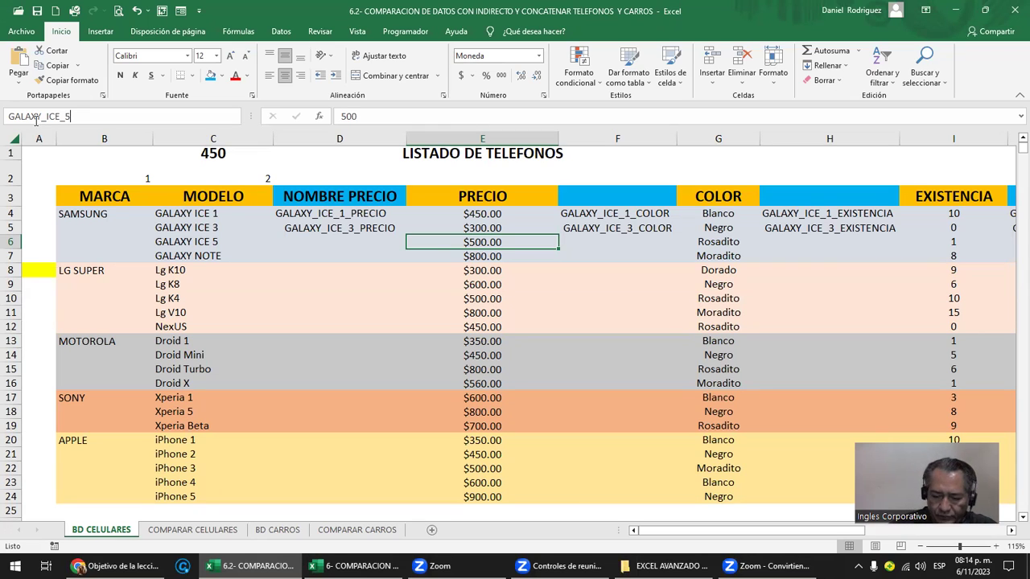
text(_PRECIO)
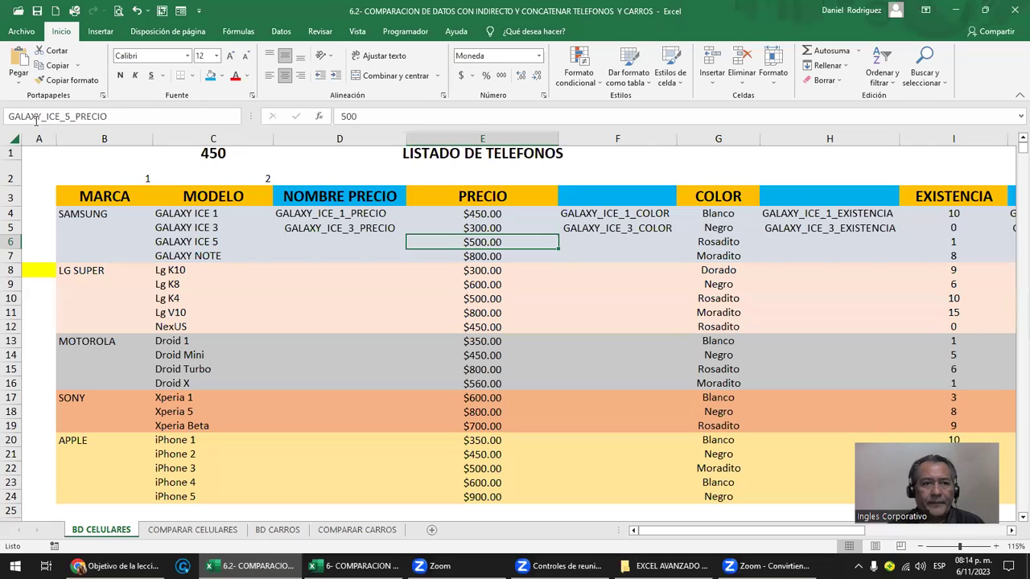
key(Return)
key(Return)
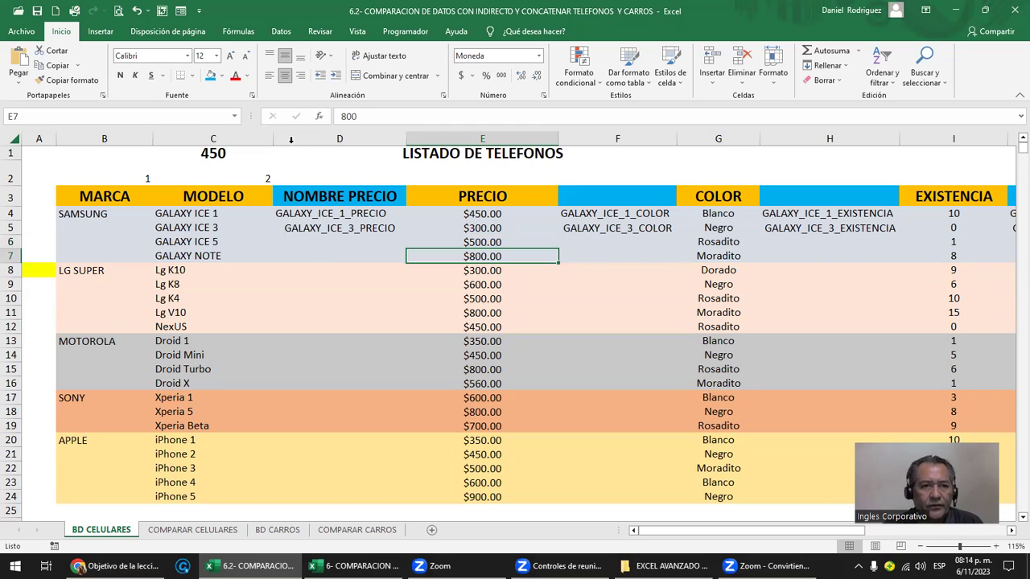
click(230, 116)
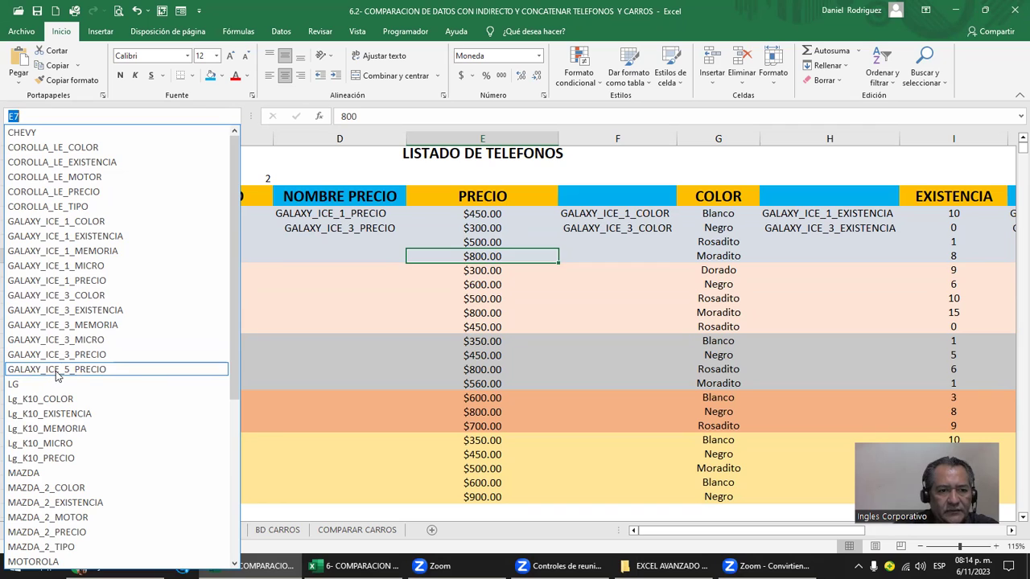
click(57, 372)
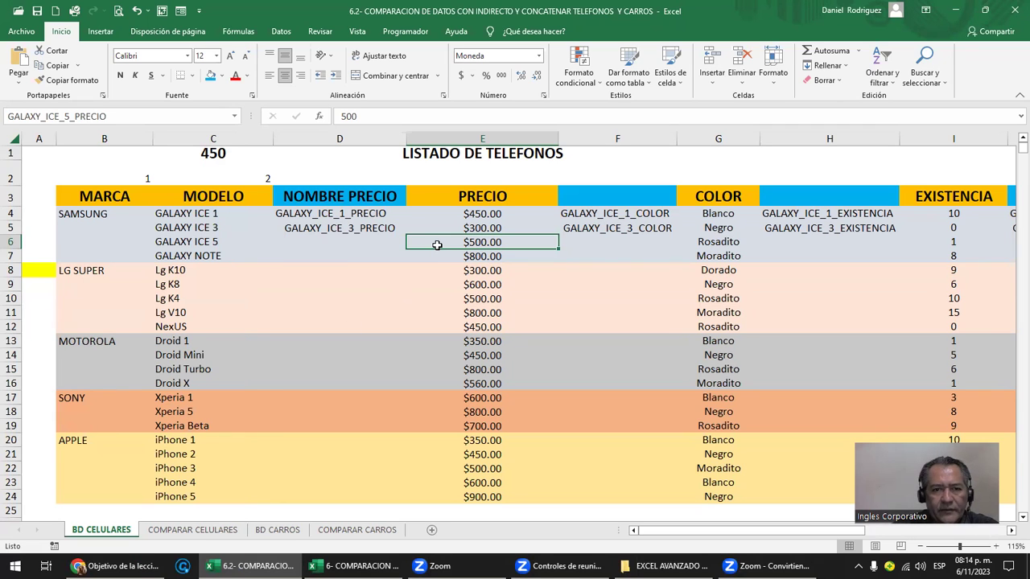
Step: Paste the GALAXY_ICE_5_PRECIO name into cell D6
click(107, 116)
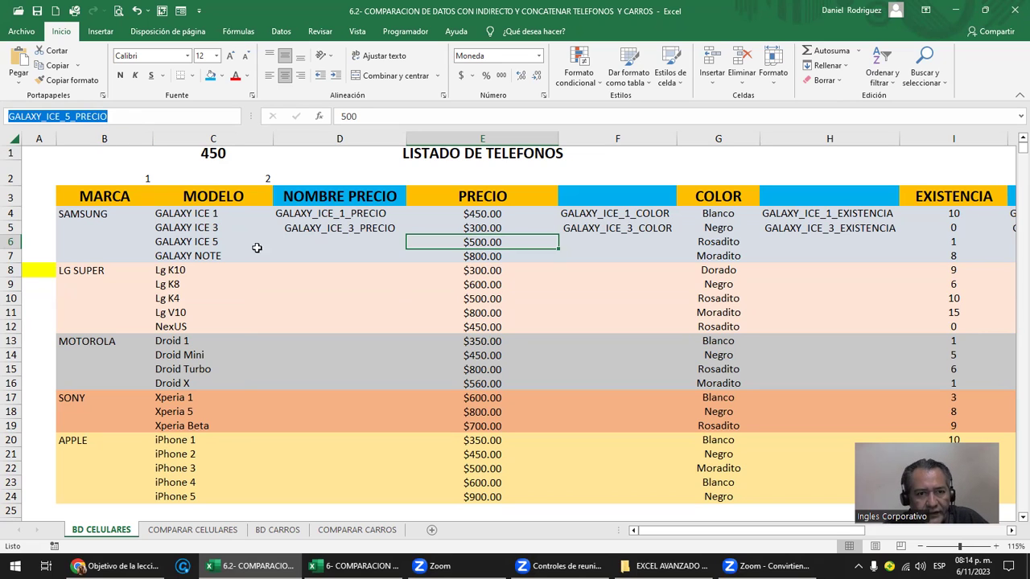
click(321, 246)
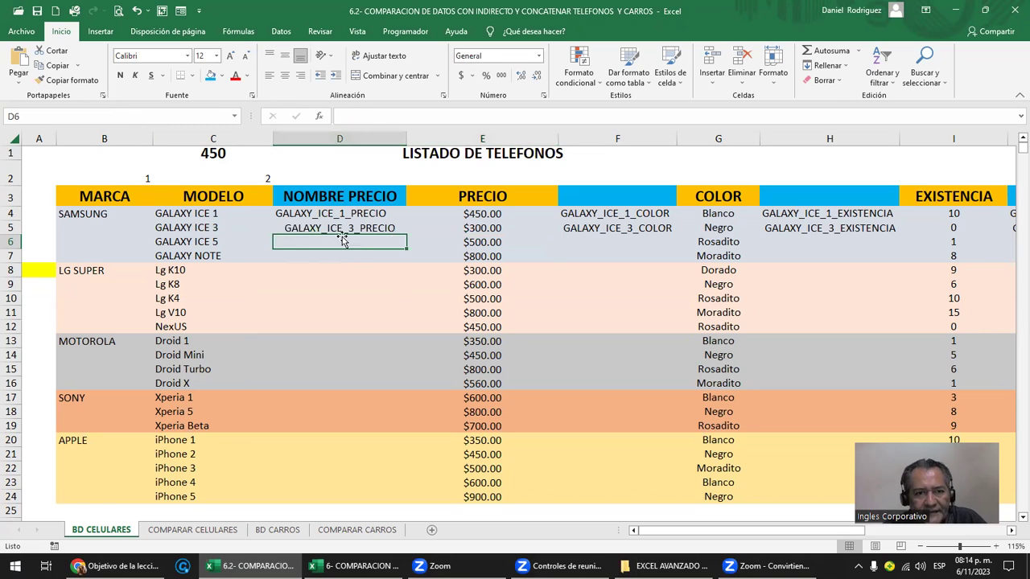
text(GALAXY_ICE_5_PRECIO)
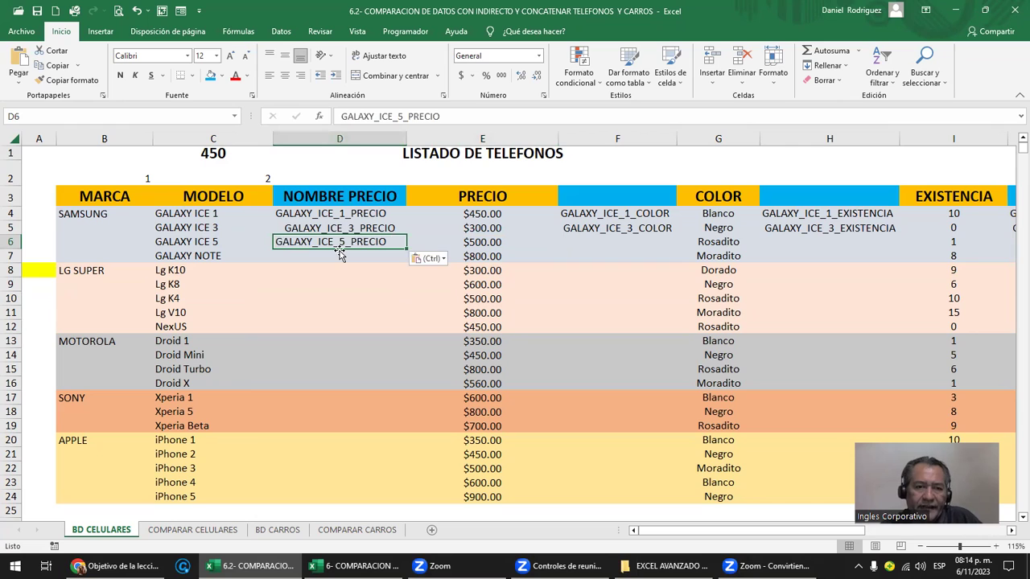
click(478, 243)
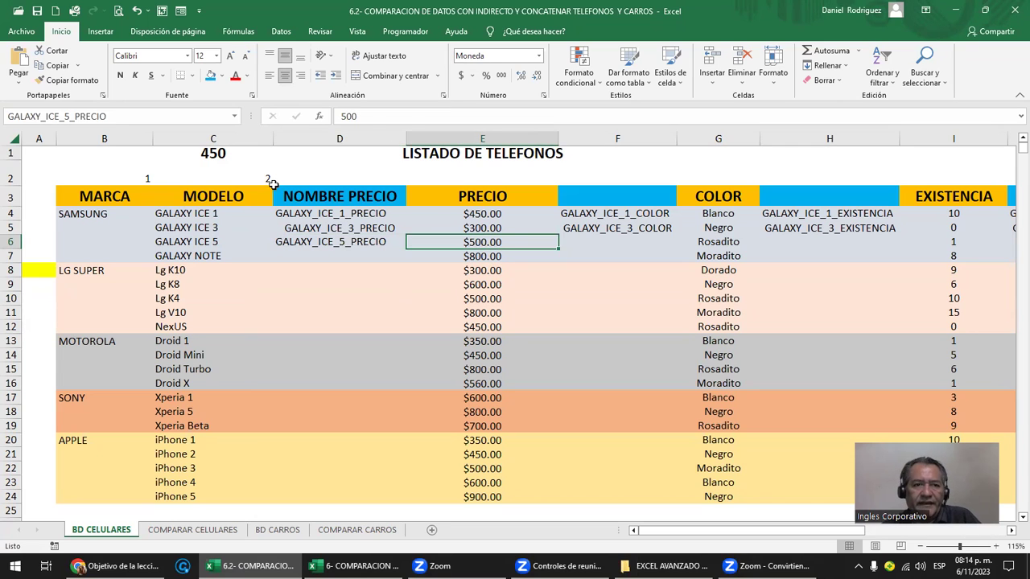
double_click(218, 157)
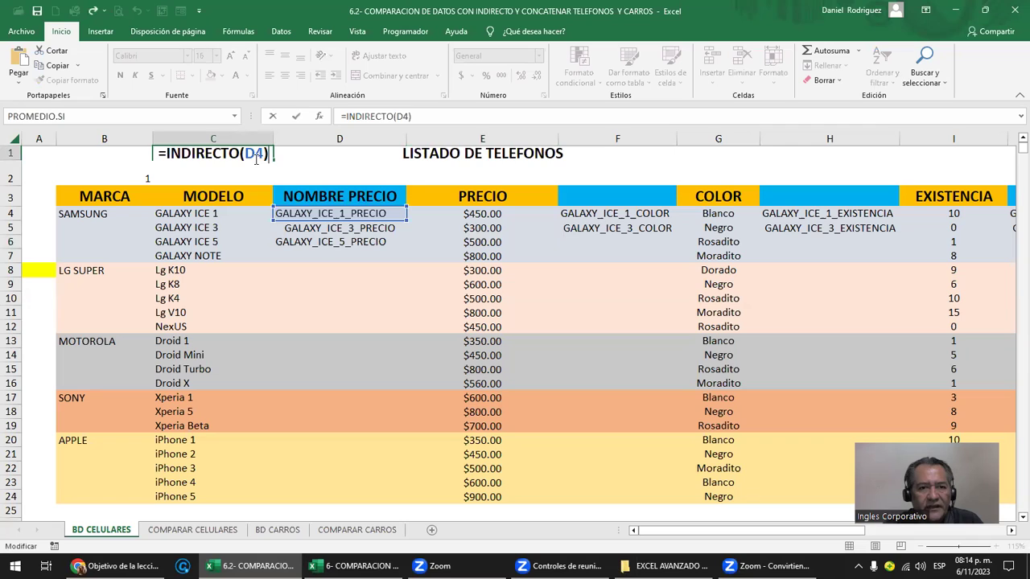
Step: Change C1's formula to =INDIRECTO(D6) so it returns 500, the GALAXY ICE 5 price
key(Left)
key(Left)
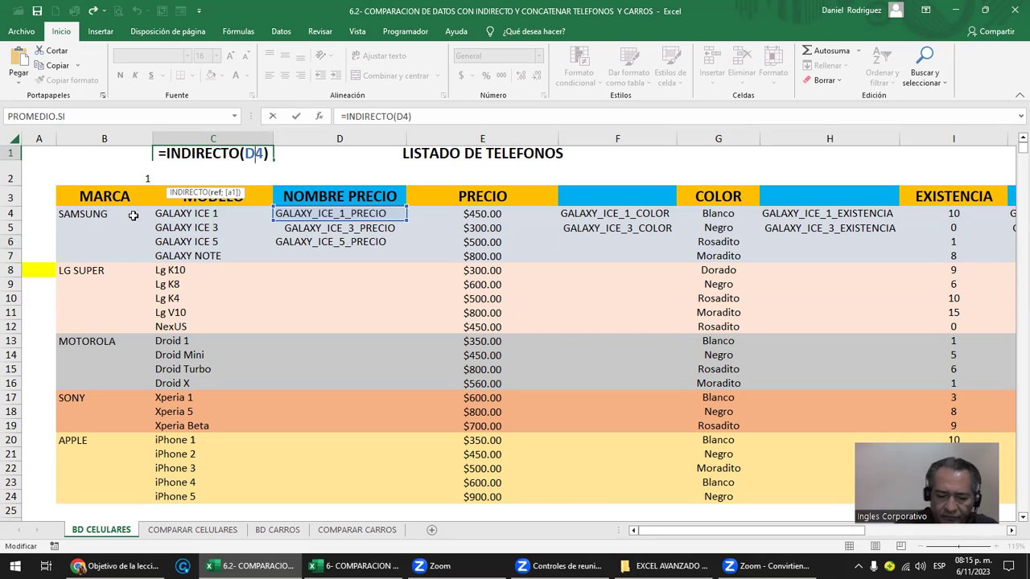
text(6)
key(Delete)
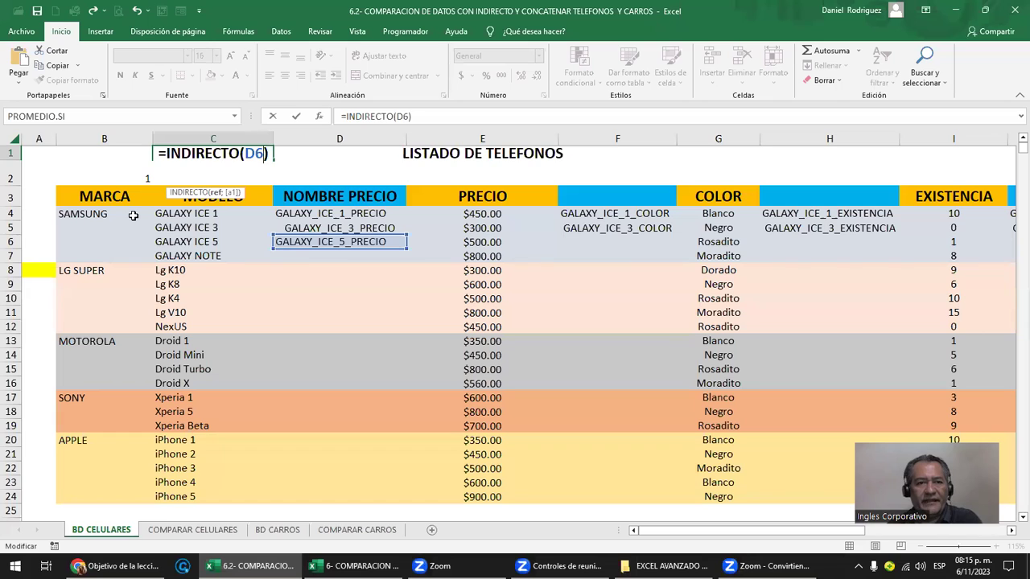
key(Return)
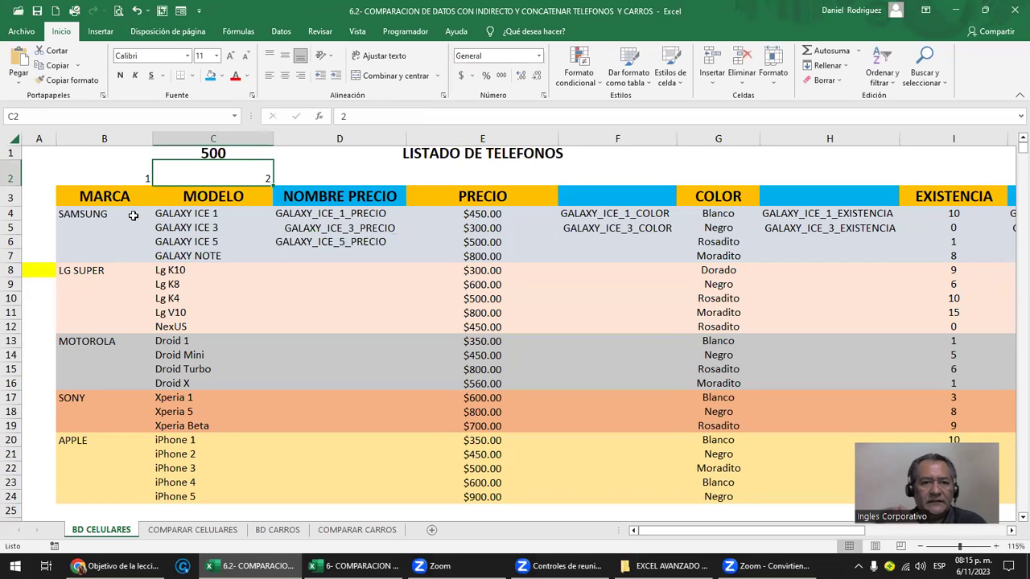
Step: Copy the price name text from D6 and select Rosadito, the GALAXY ICE 5 colour cell
click(326, 243)
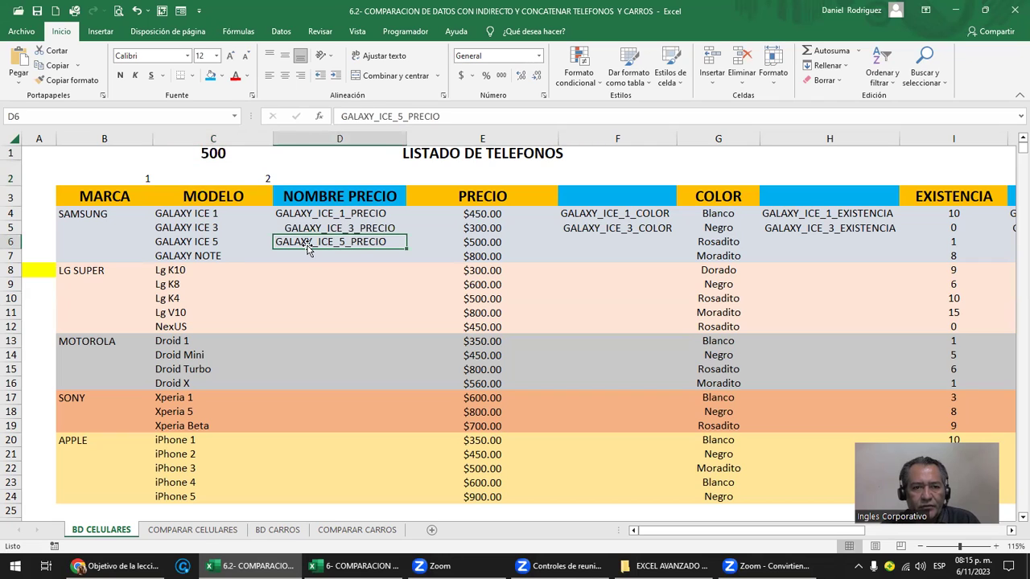
click(486, 241)
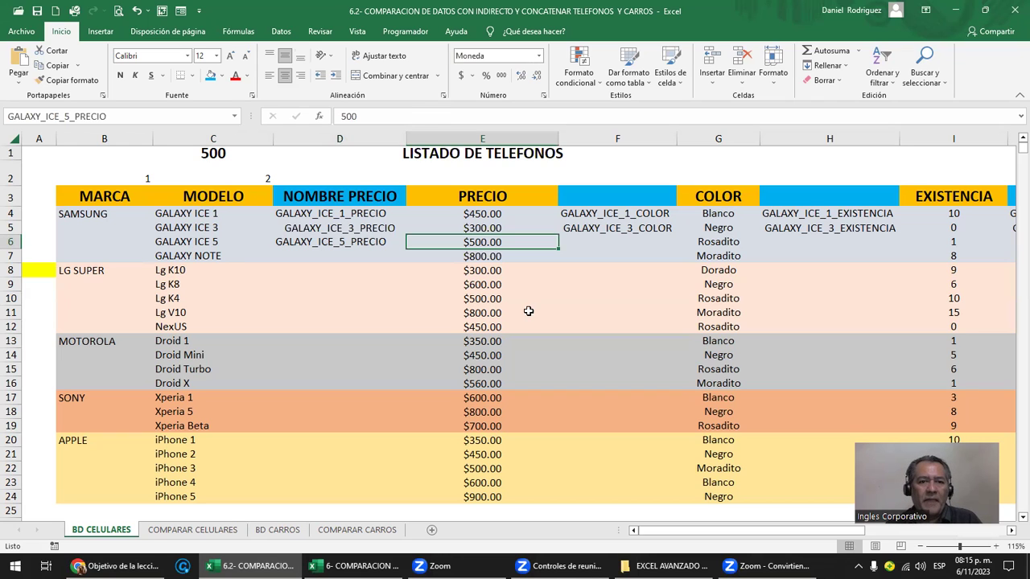
key(Left)
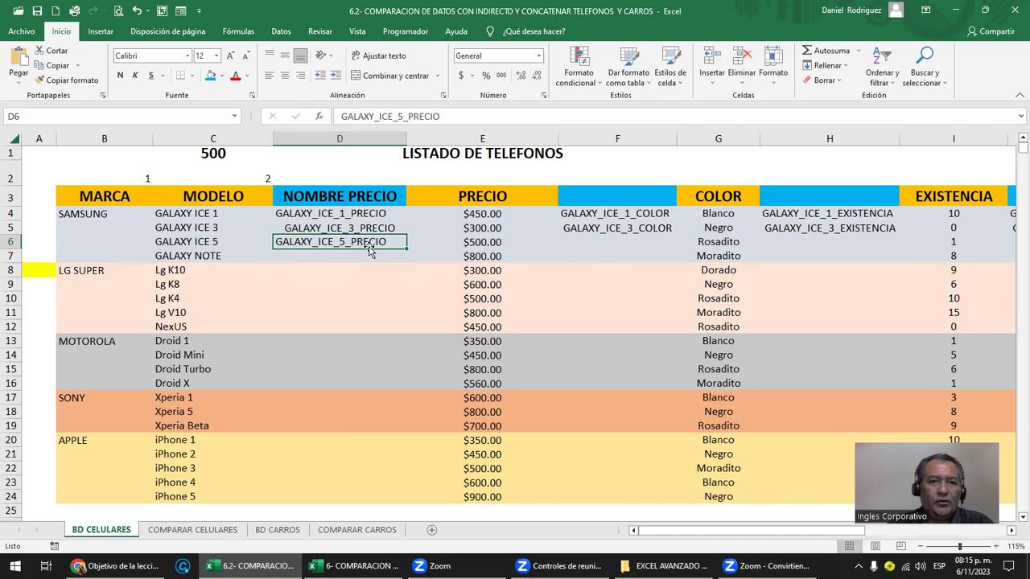
drag(448, 116, 339, 116)
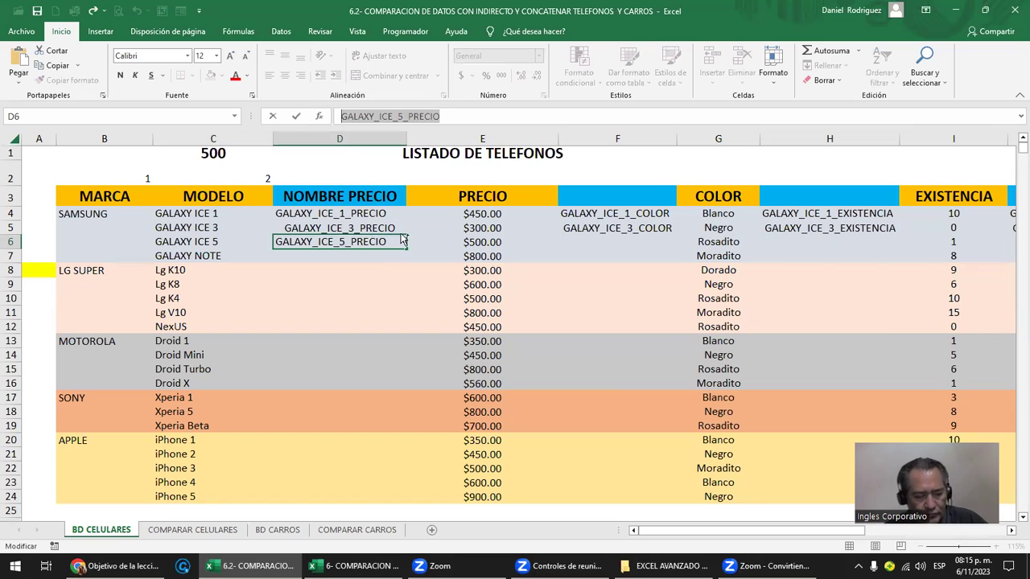
click(716, 240)
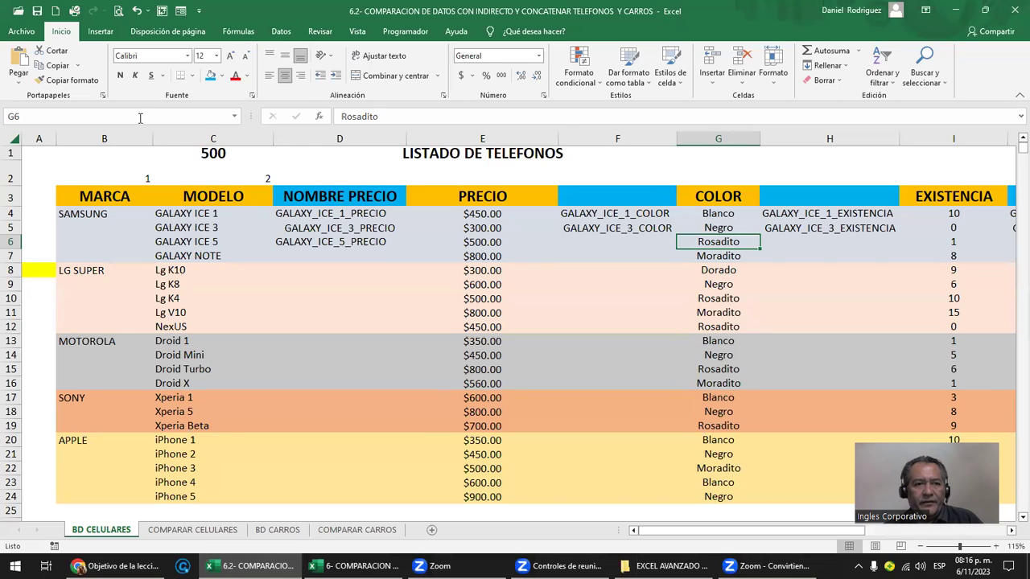
Step: Name the Rosadito colour cell GALAXY_ICE_5_COLOR in the Name Box, starting from the pasted price name
click(29, 117)
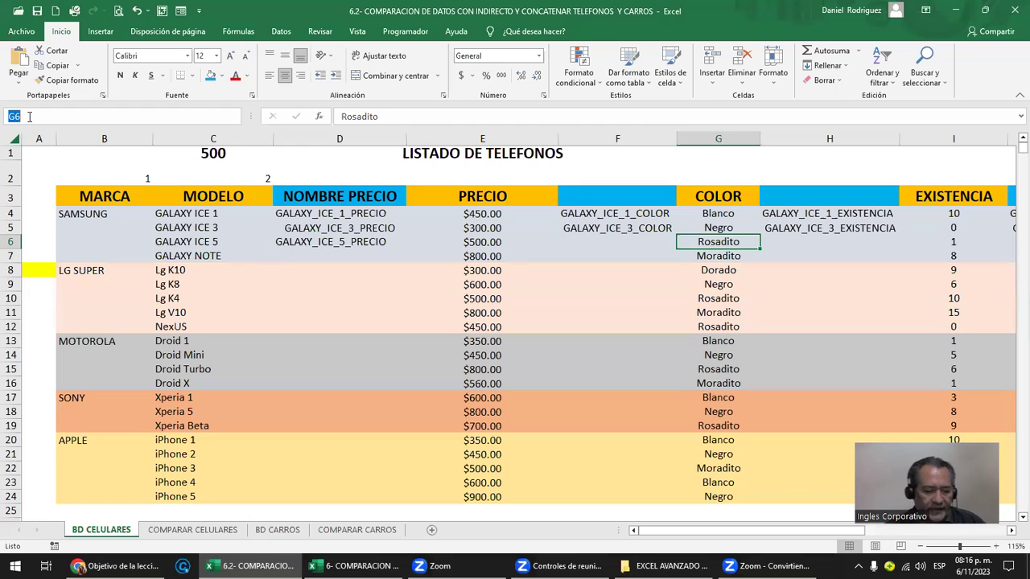
text(GALAXY_ICE_5_PRECIO)
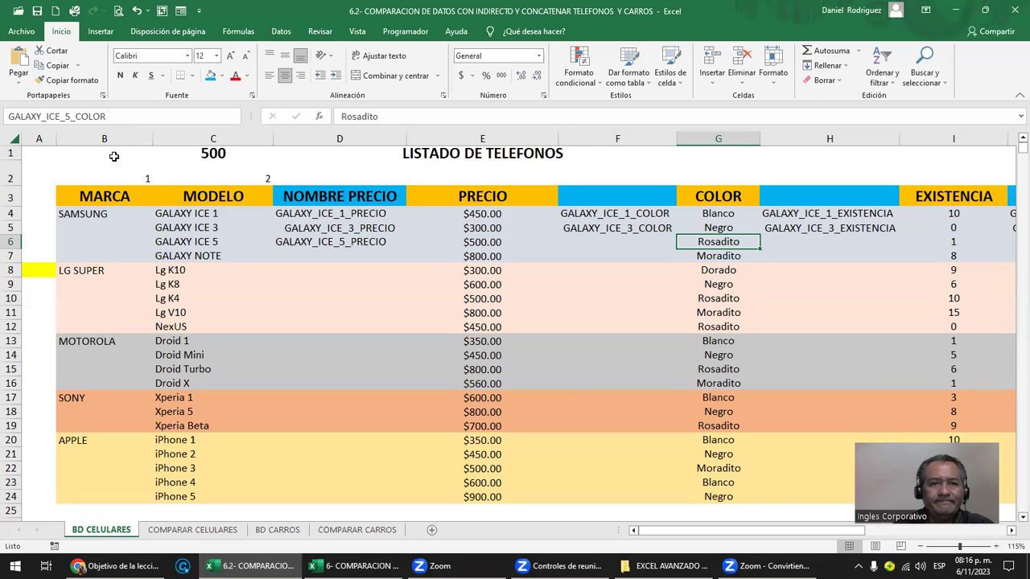
key(Return)
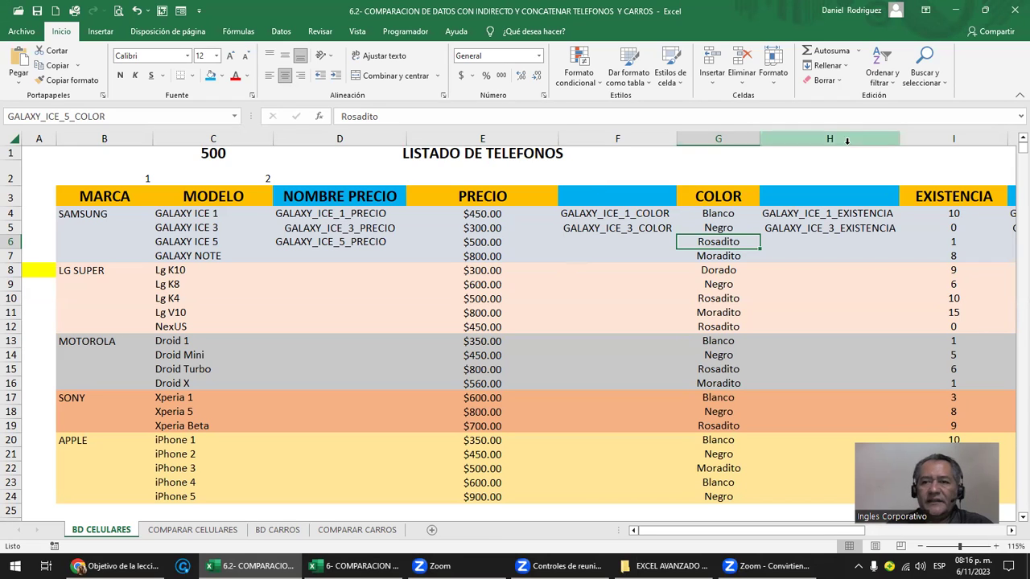
click(955, 238)
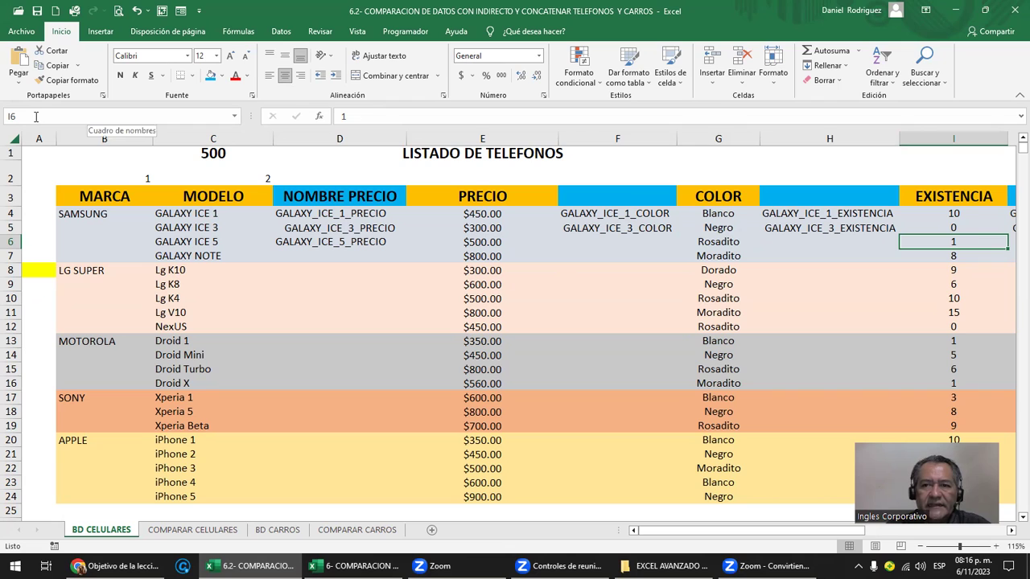
Step: Name stock cell I6 GALAXY_ICE_5_EXISTENCIA by editing the pasted name, then list the defined names
click(36, 116)
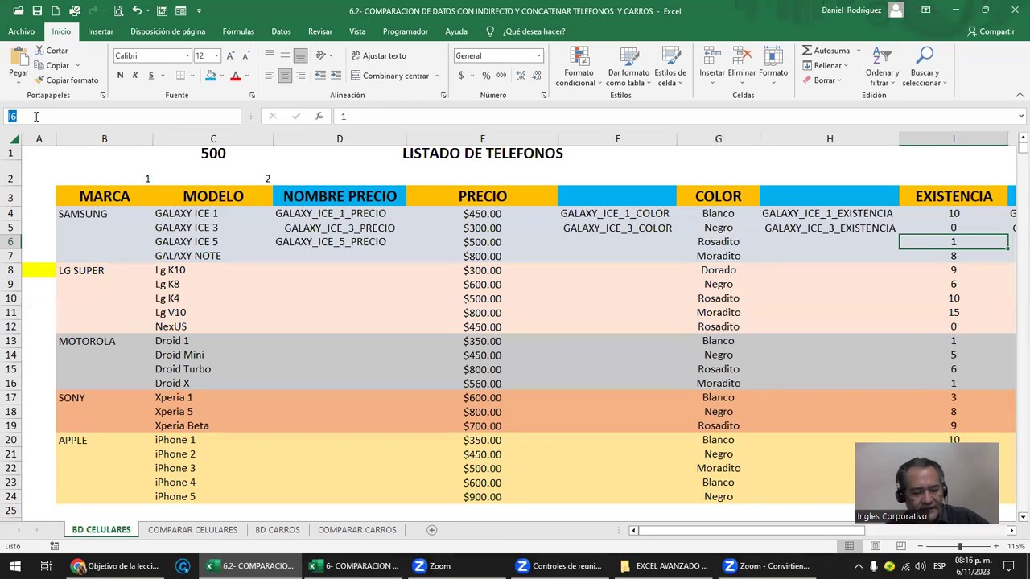
text(GALAXY_ICE_5_PRECIO)
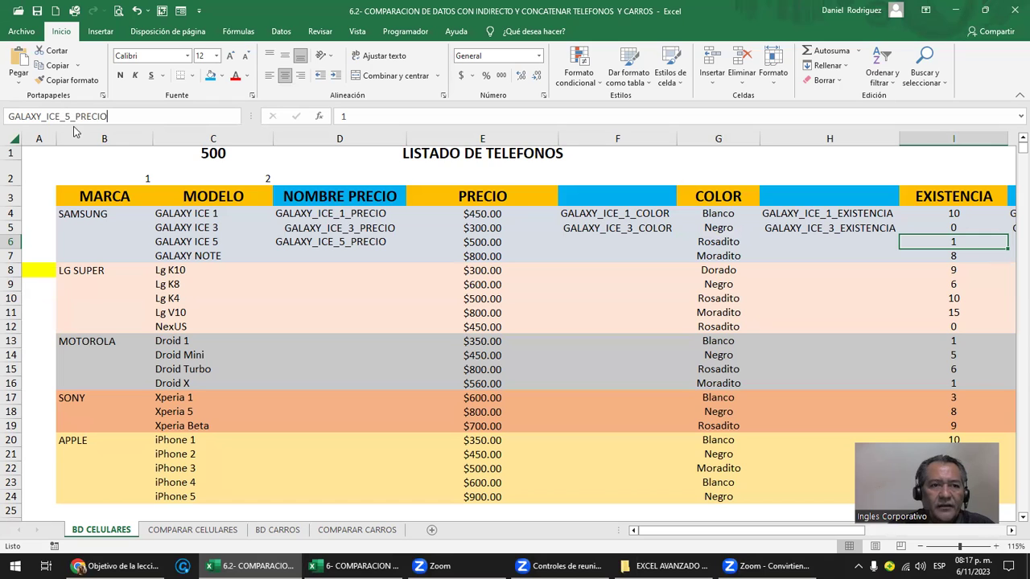
key(BackSpace)
key(BackSpace)
key(BackSpace)
key(BackSpace)
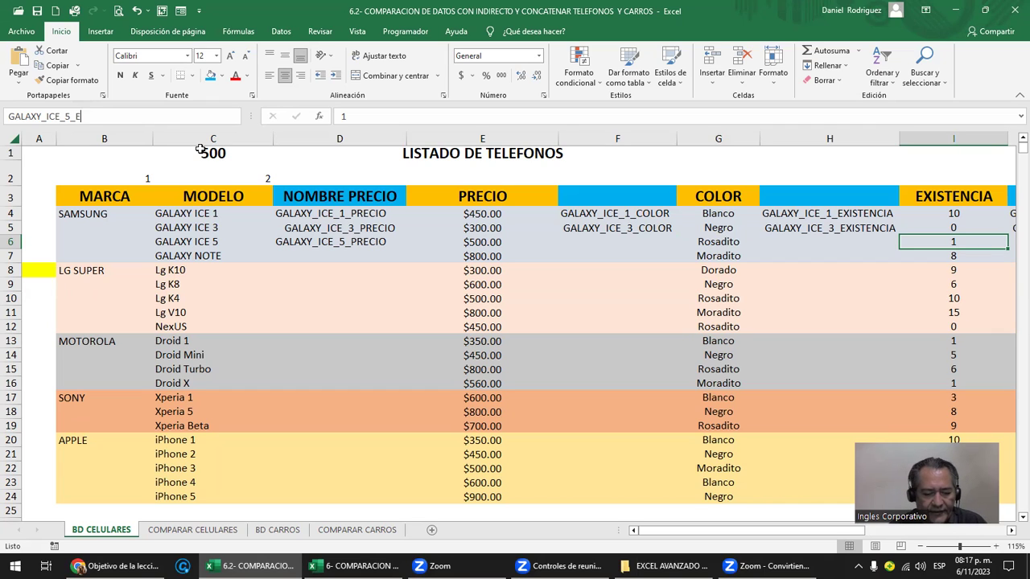
text(XISTENCIA)
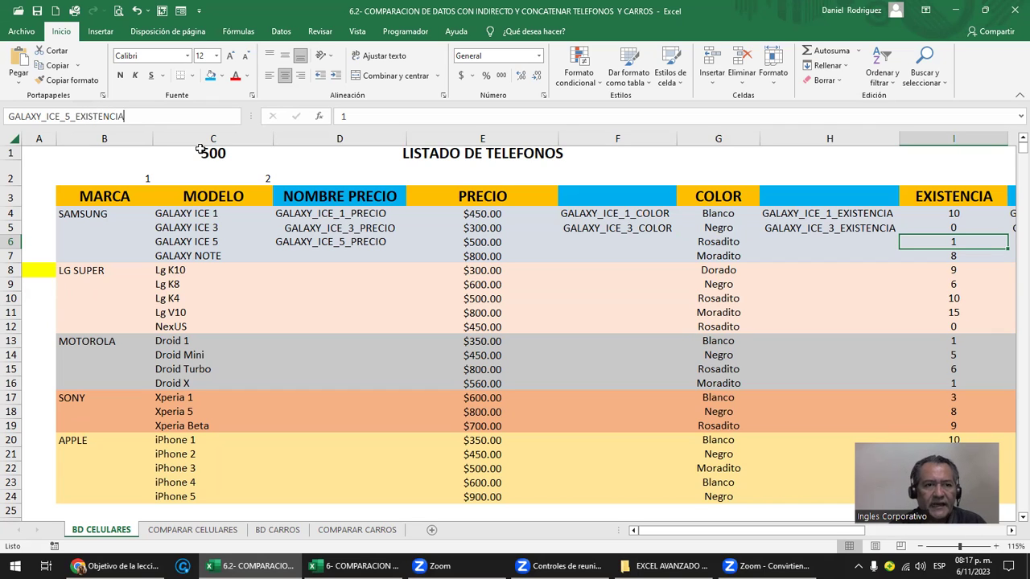
key(Return)
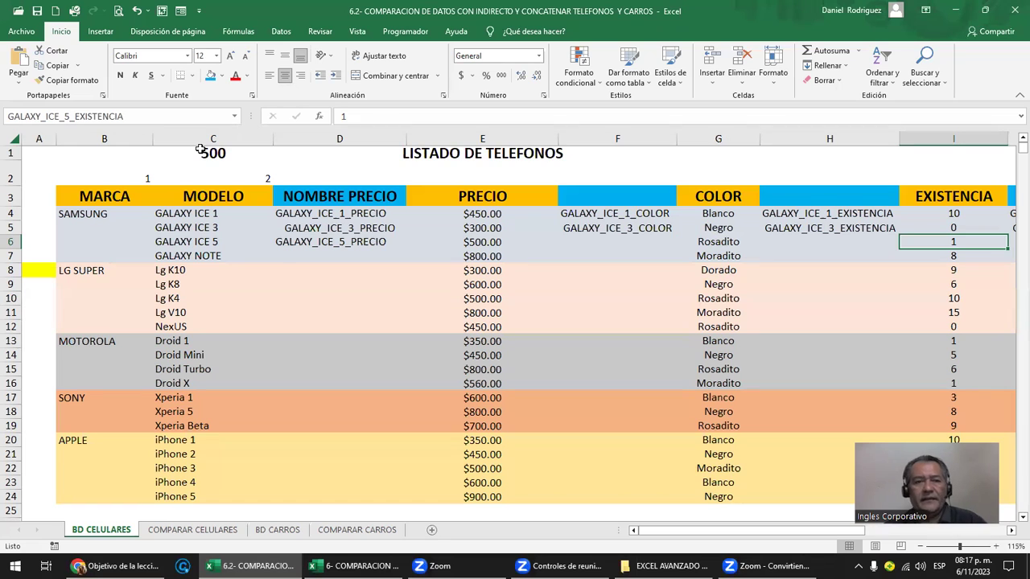
click(229, 119)
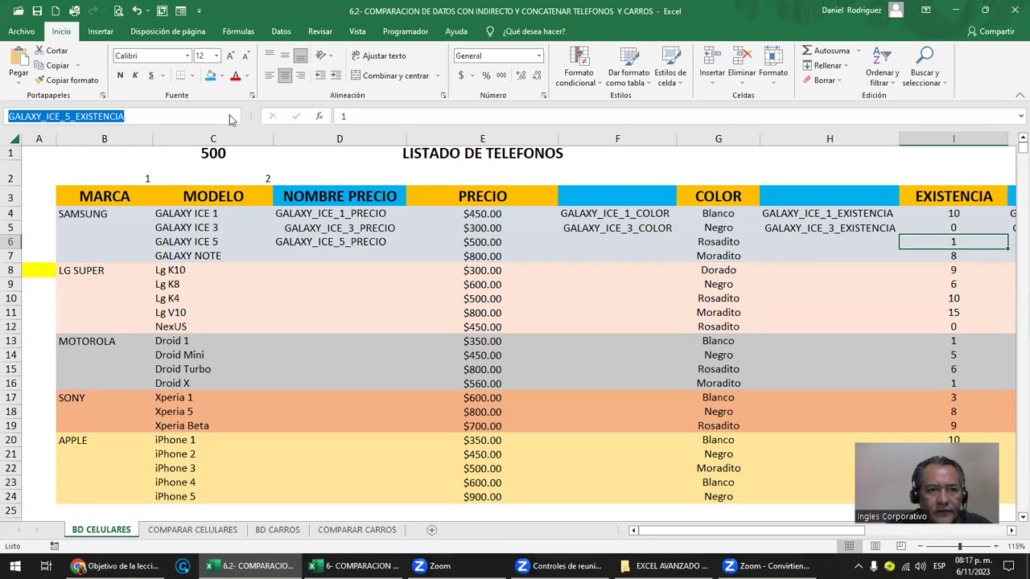
click(253, 171)
click(236, 122)
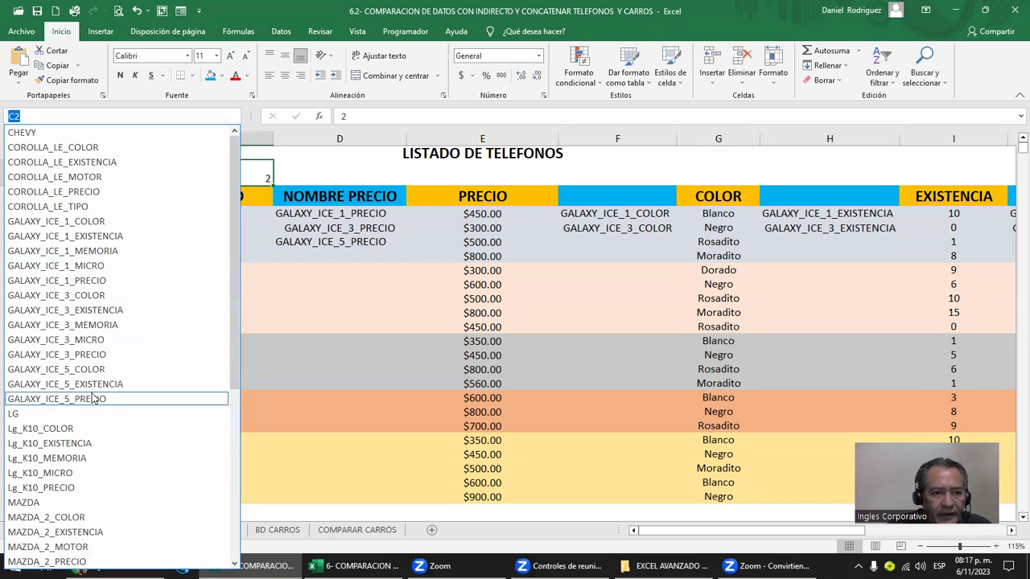
Step: Jump to GALAXY_ICE_5_COLOR, then GALAXY_ICE_5_EXISTENCIA from the defined-names list to verify them
click(85, 370)
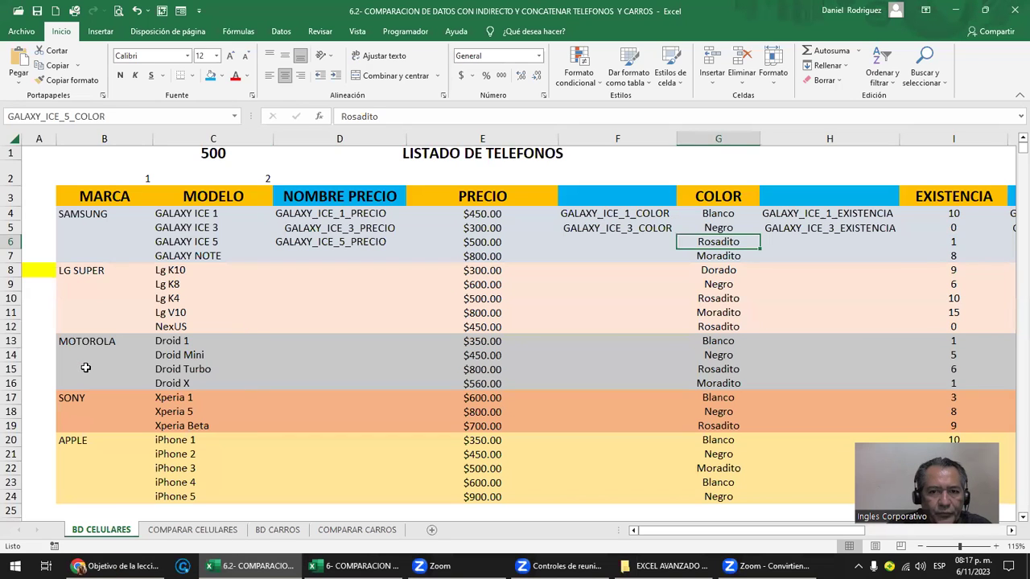
click(233, 117)
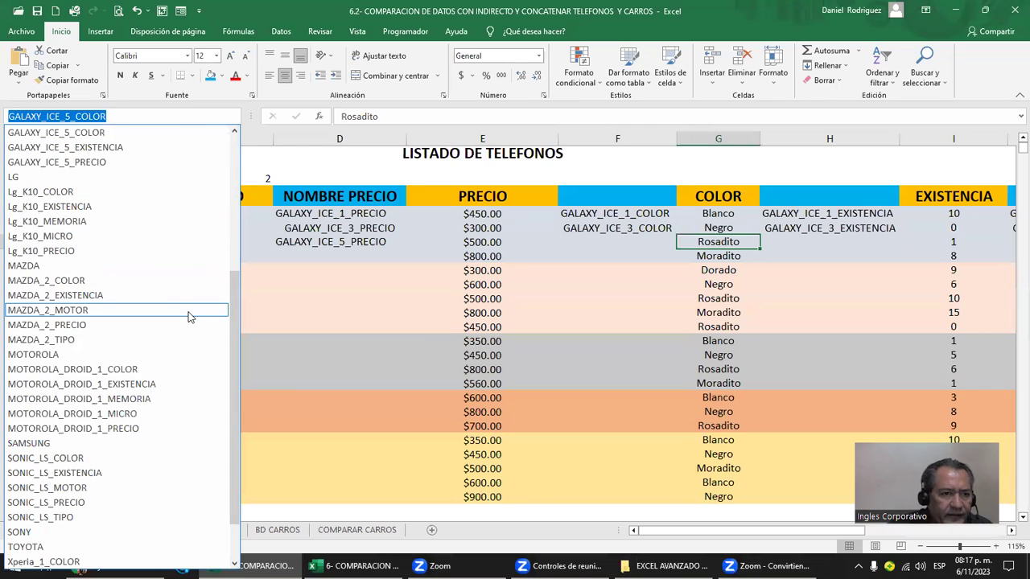
click(91, 150)
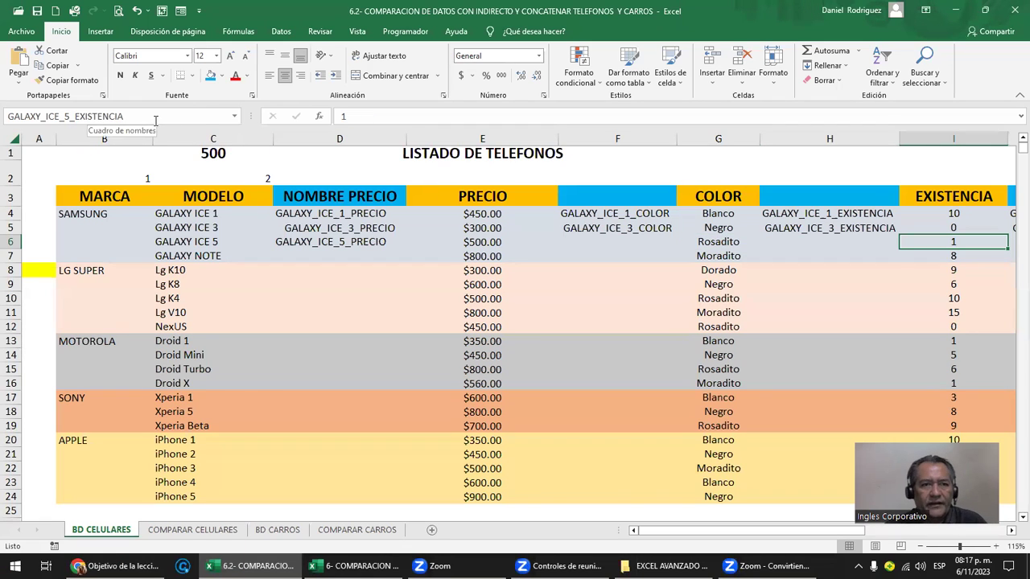
Step: Move right to the GALAXY ICE 5 MEMORIA and MICRO cells in row 6
click(122, 114)
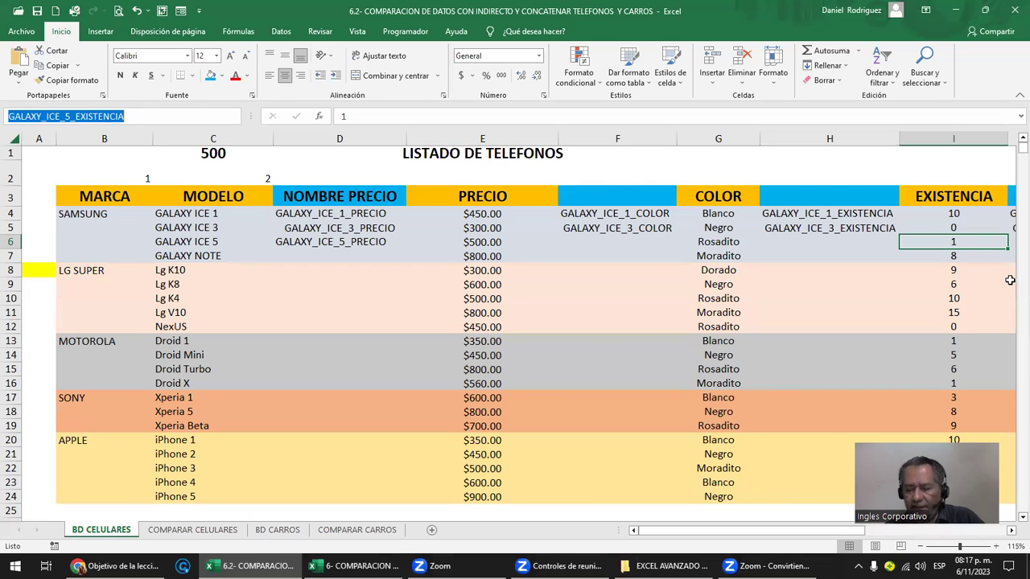
key(End)
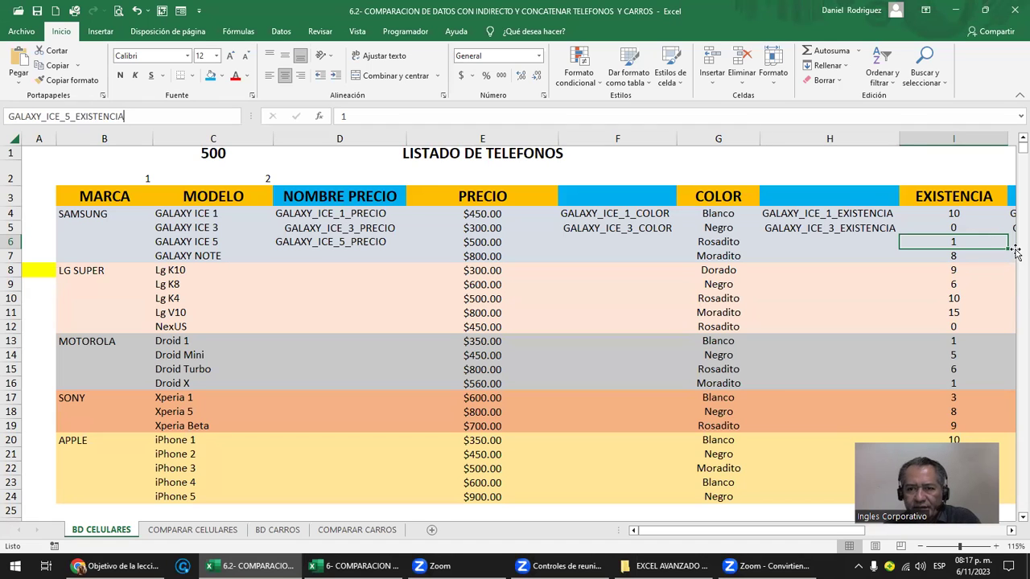
click(973, 241)
key(Right)
key(Right)
key(Right)
key(Right)
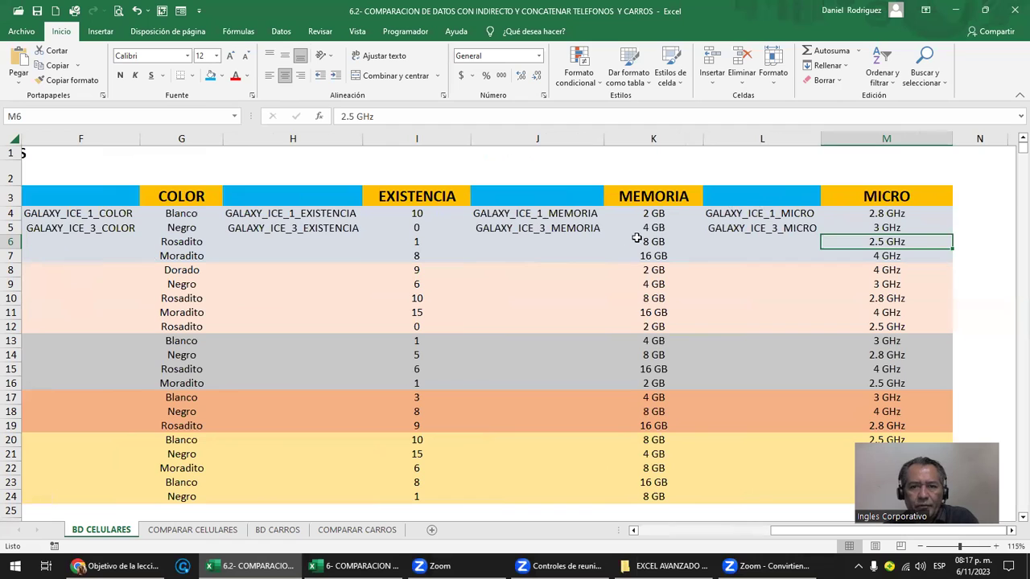
Step: Name the 8 GB memory cell K6 GALAXY_ICE_5_MEMORIA
click(648, 243)
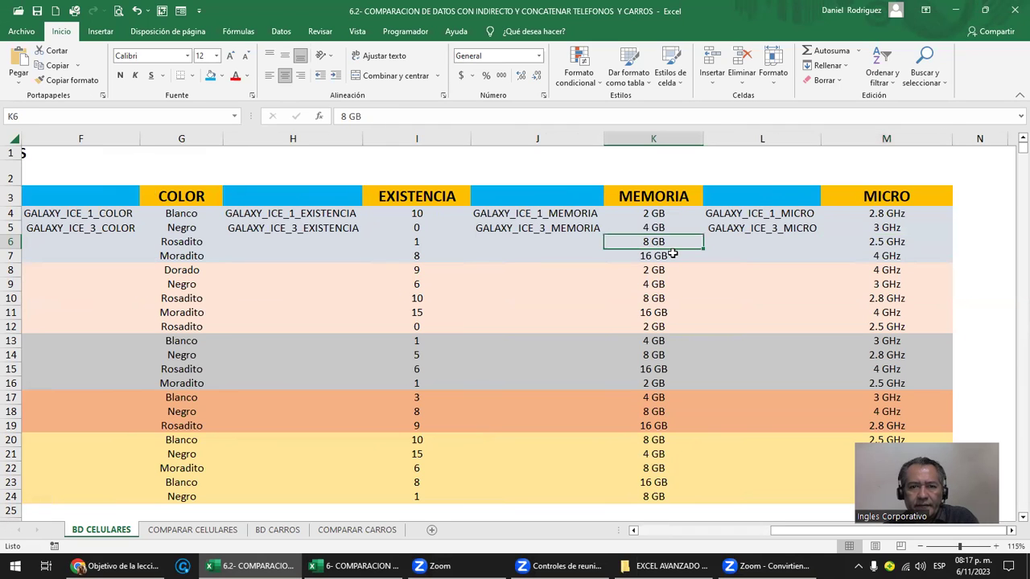
click(54, 117)
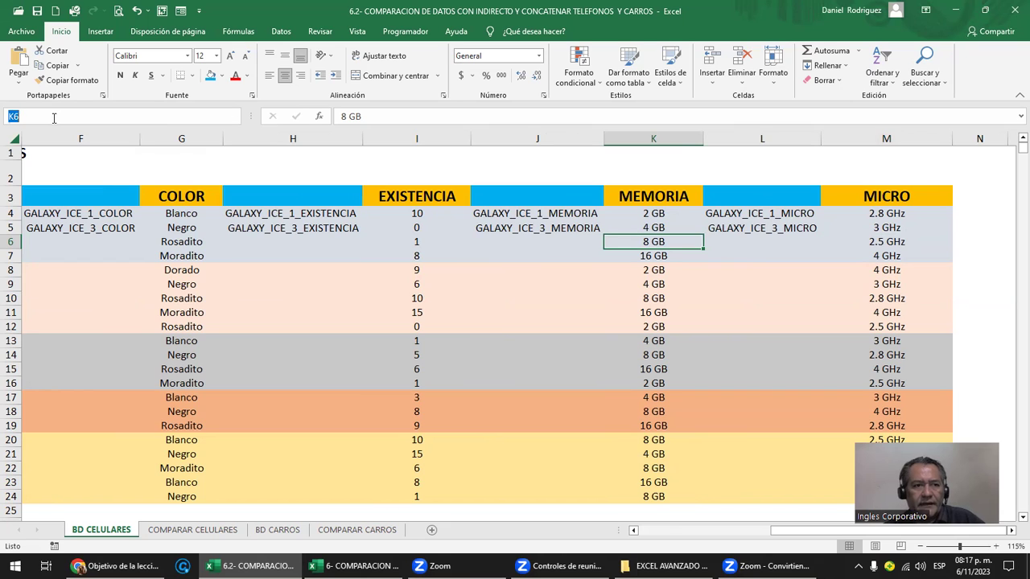
text(GALAXY_ICE_5_EXISTENCIA)
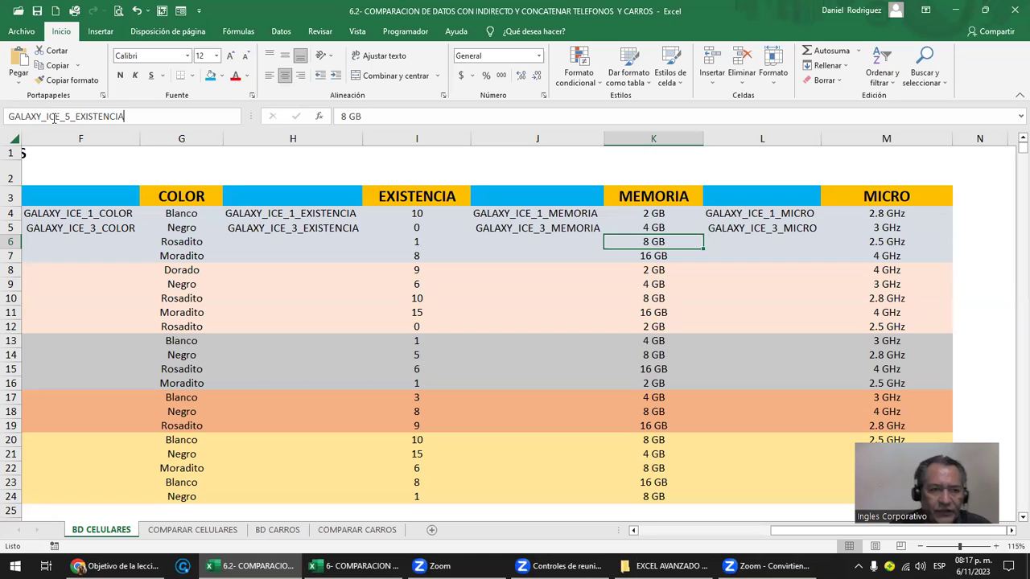
key(BackSpace)
key(BackSpace)
key(BackSpace)
key(BackSpace)
key(BackSpace)
key(BackSpace)
key(BackSpace)
key(BackSpace)
key(BackSpace)
key(BackSpace)
text(MEMOR)
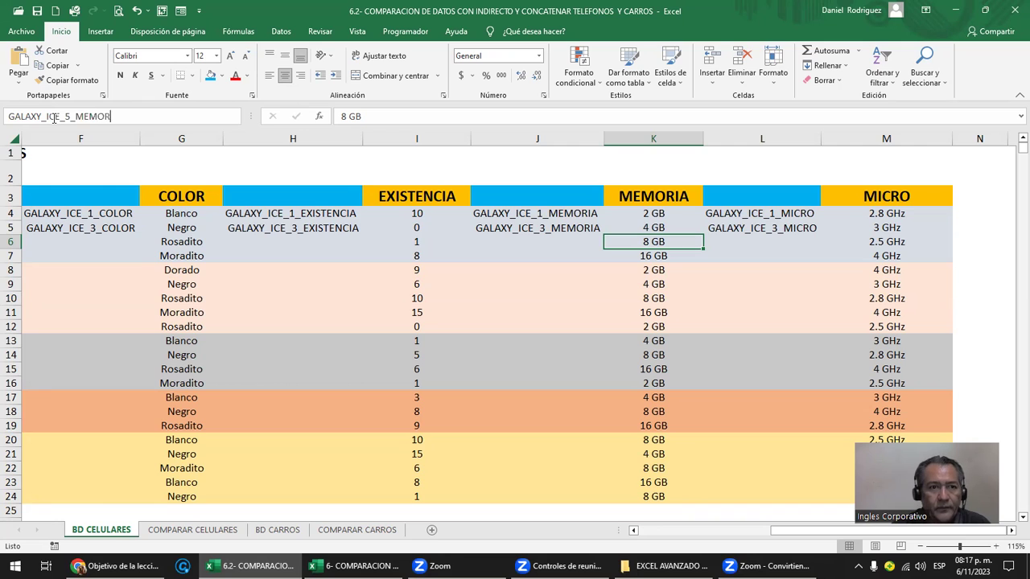
key(Return)
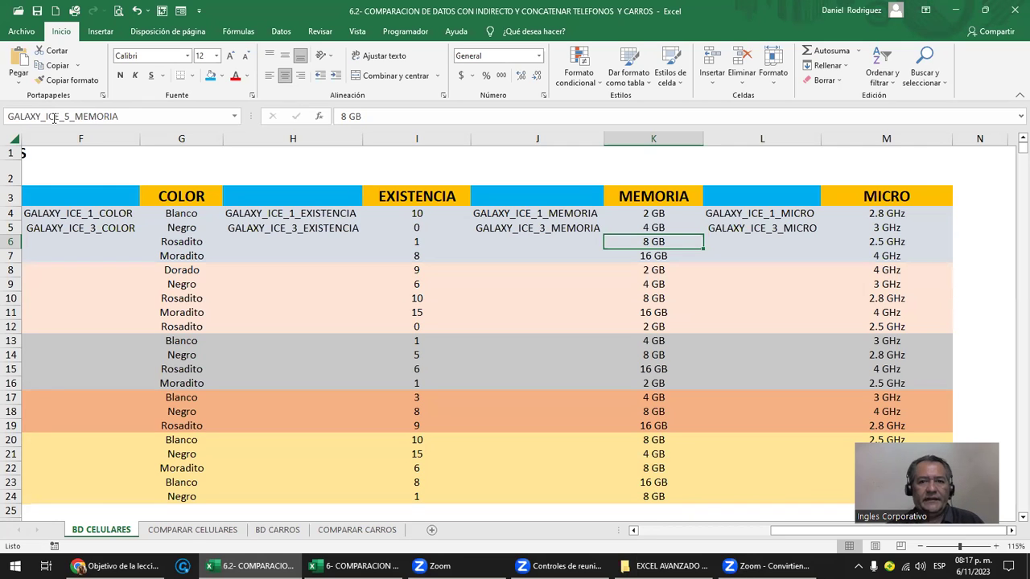
Step: Name the 2.5 GHz processor cell M6 GALAXY_ICE_5_MICRO
click(884, 248)
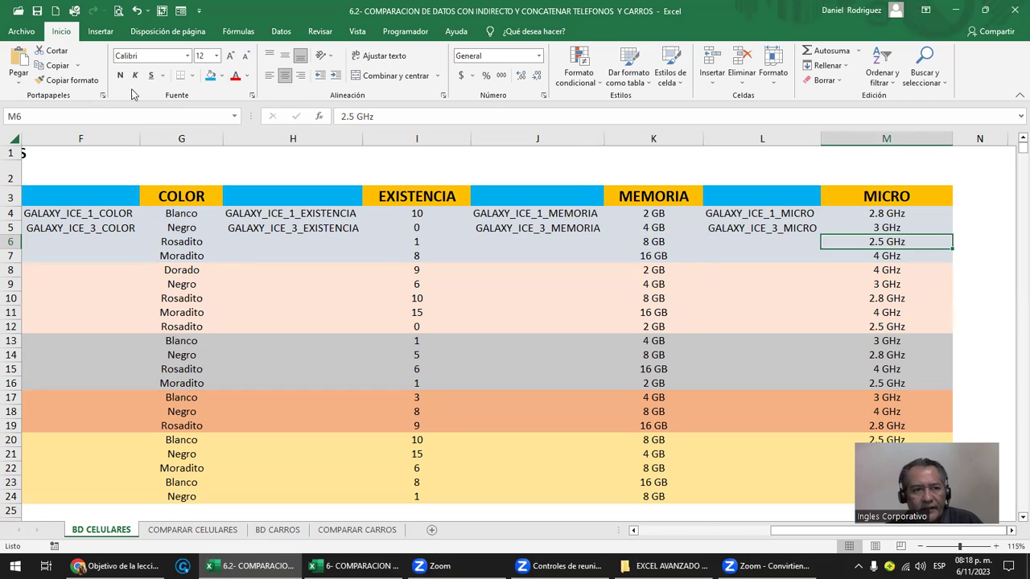
click(42, 115)
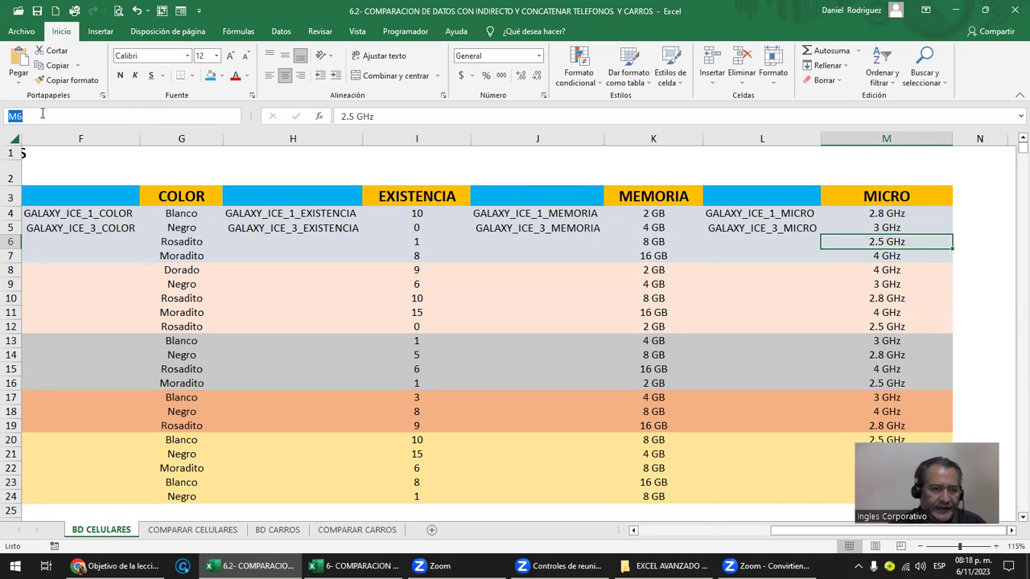
text(GALAXY_ICE_5_EXISTENCIA)
key(BackSpace)
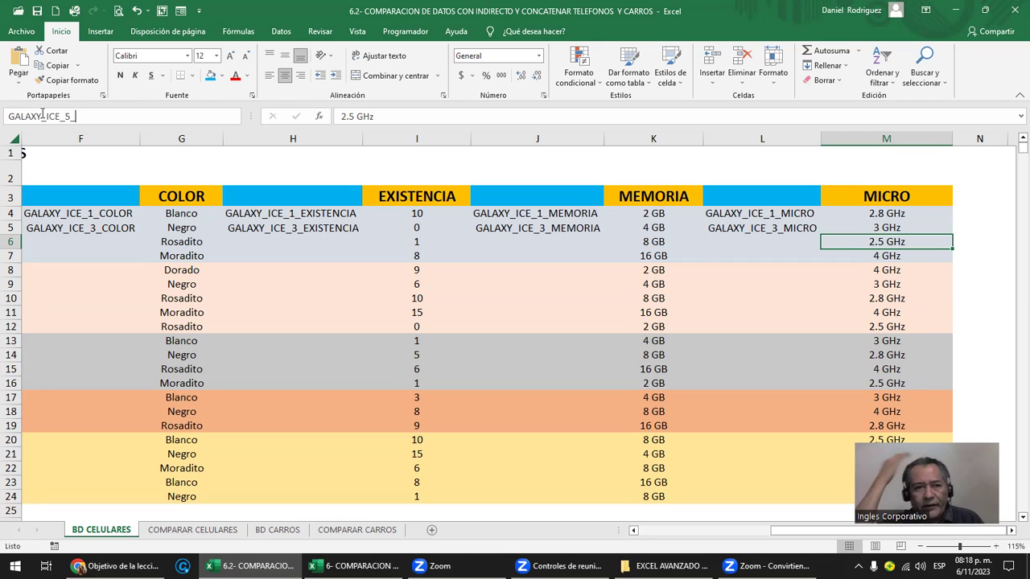
text(MICRO)
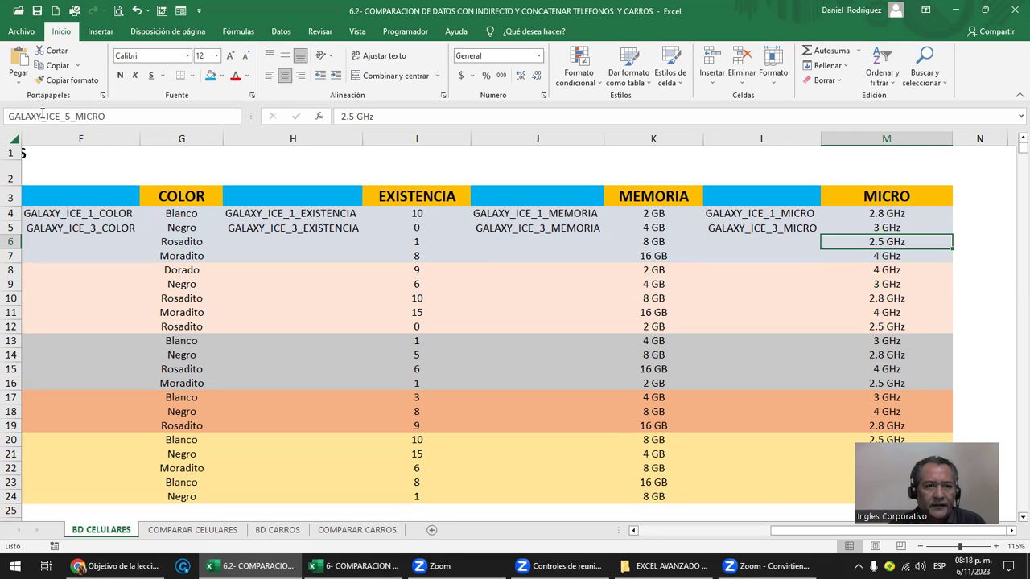
key(Return)
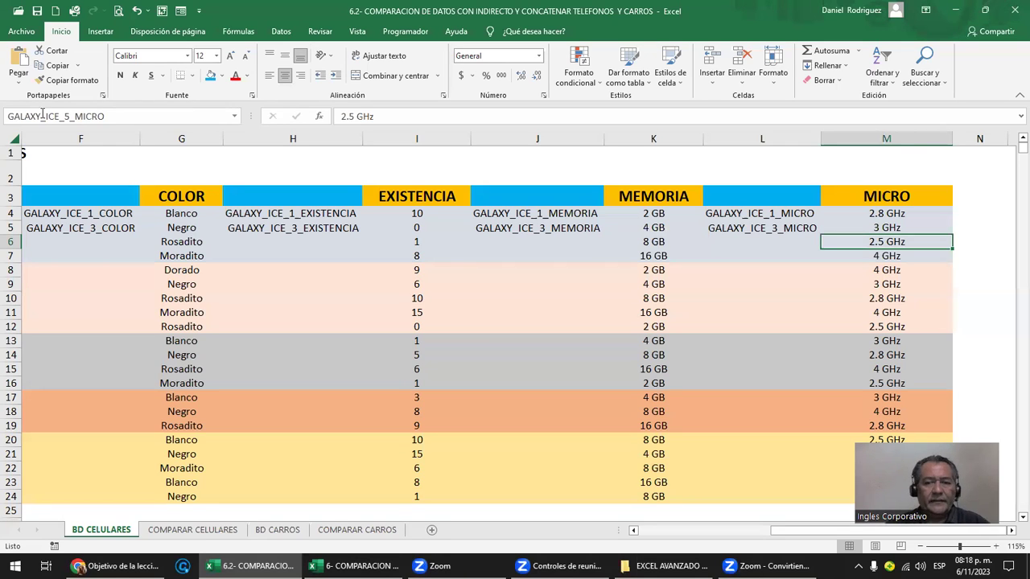
click(519, 233)
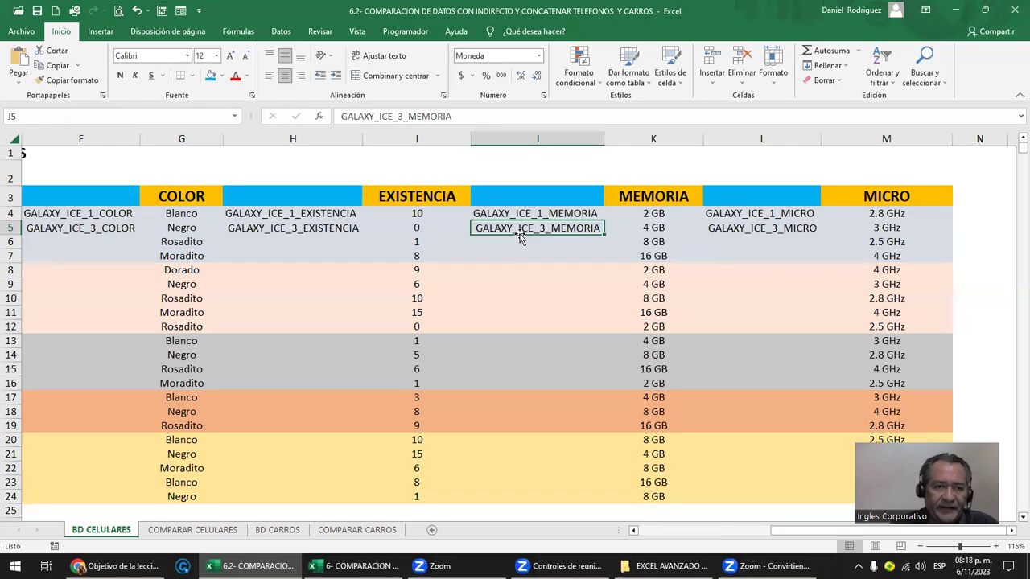
Step: Jump to the GALAXY_ICE_5_PRECIO, MICRO and MEMORIA named ranges to check where they sit
click(234, 117)
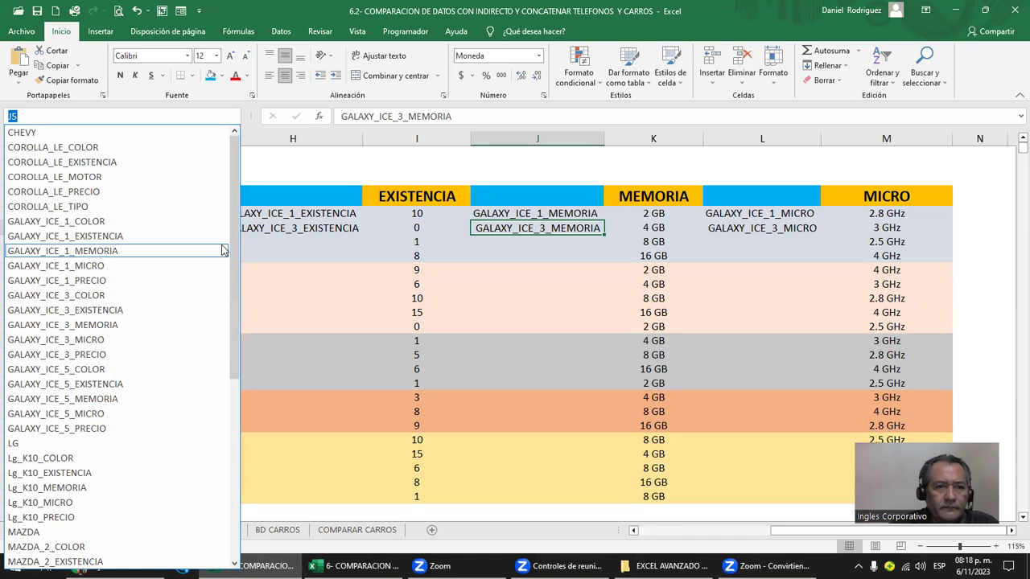
scroll(223, 251, down, 3)
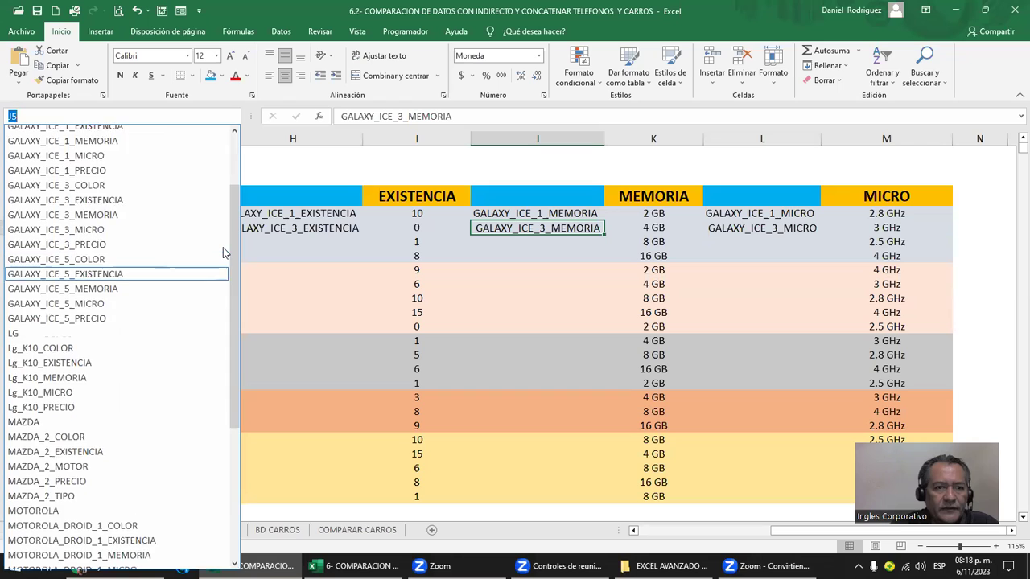
scroll(223, 253, up, 3)
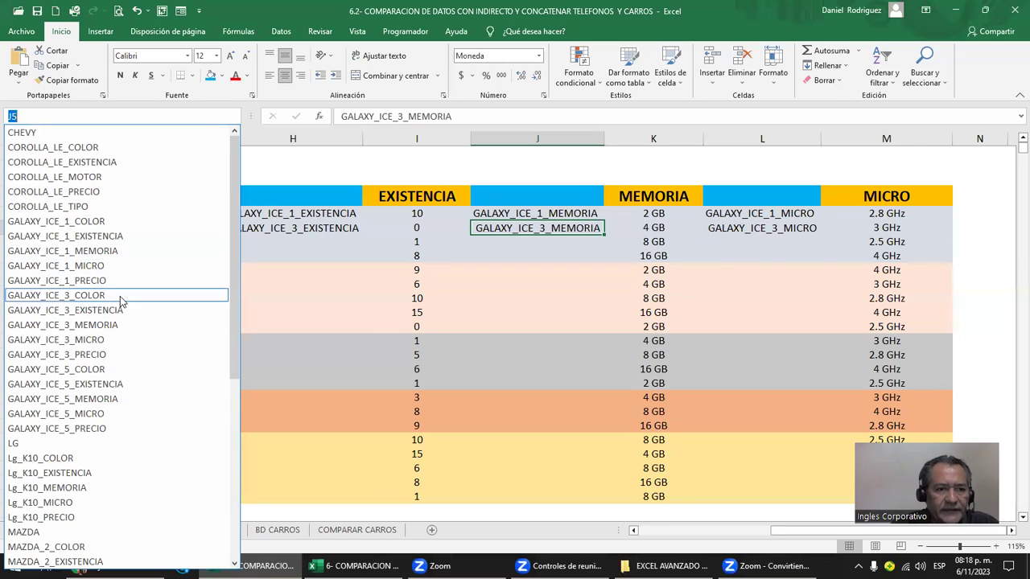
click(87, 430)
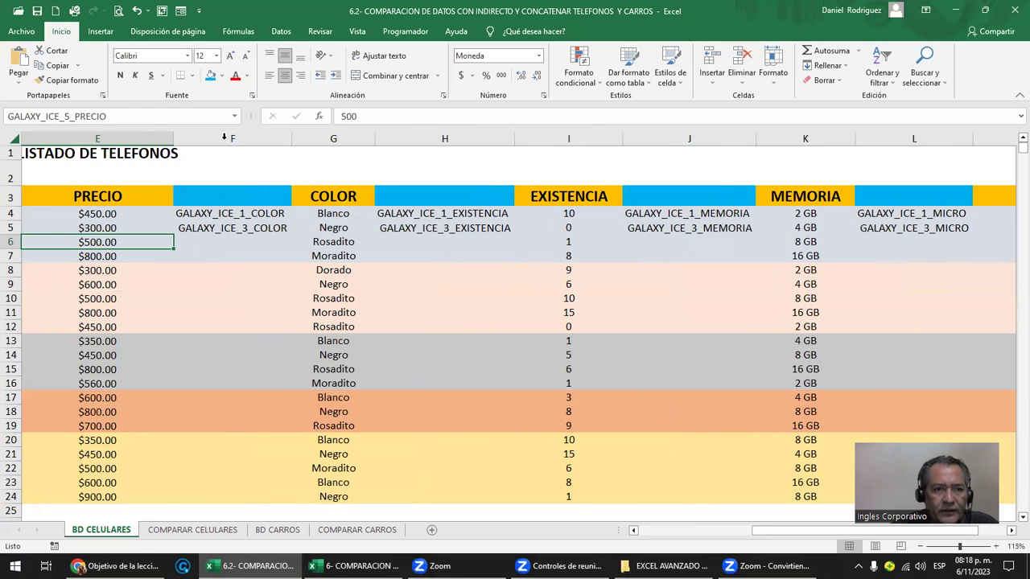
click(235, 116)
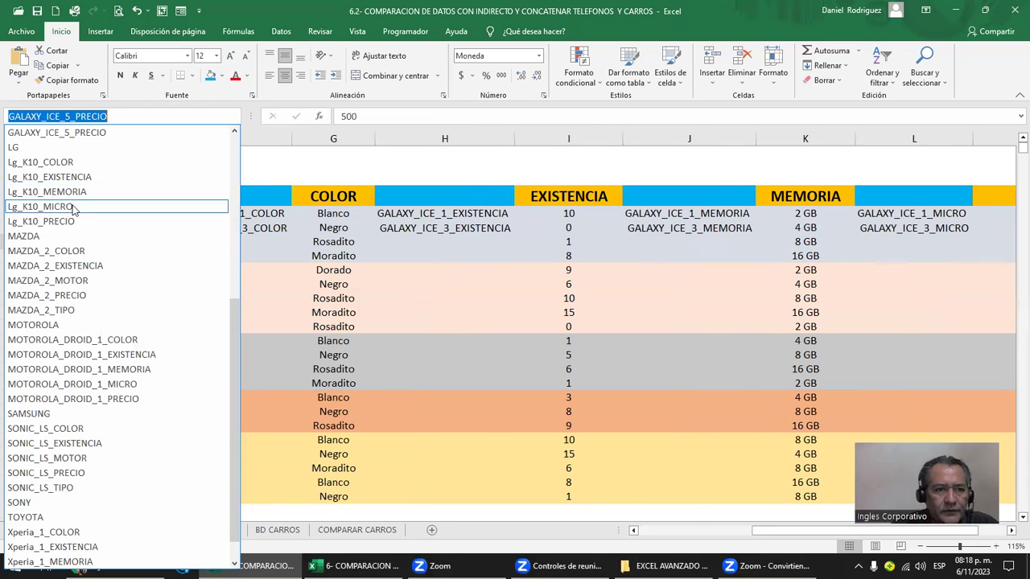
scroll(80, 207, up, 4)
scroll(91, 208, up, 2)
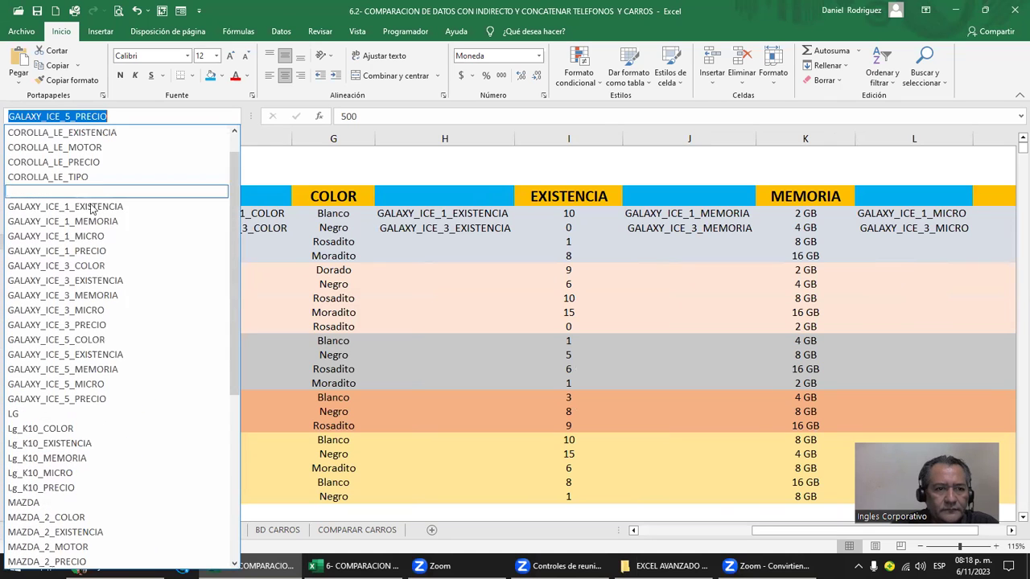
click(91, 384)
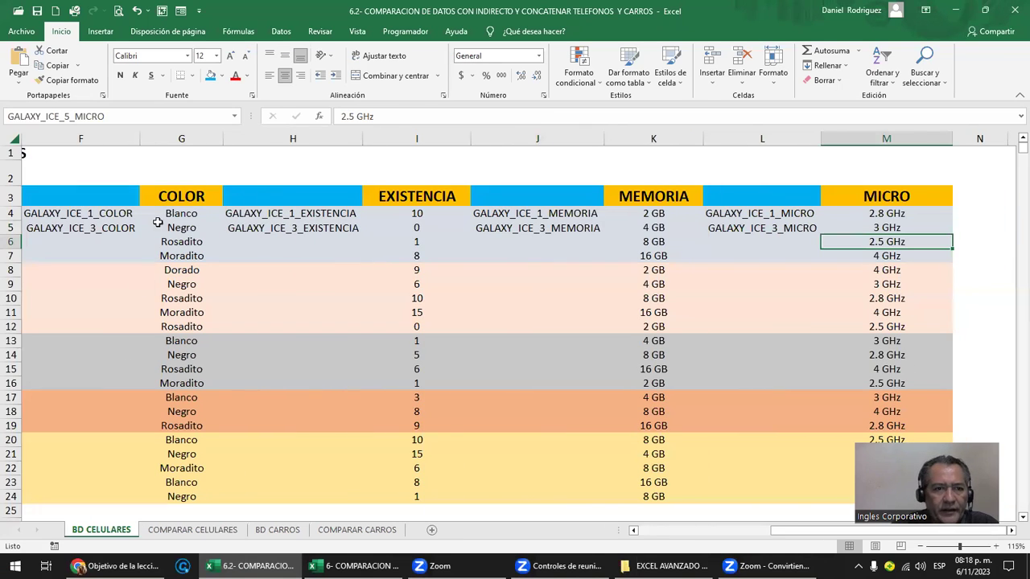
click(235, 117)
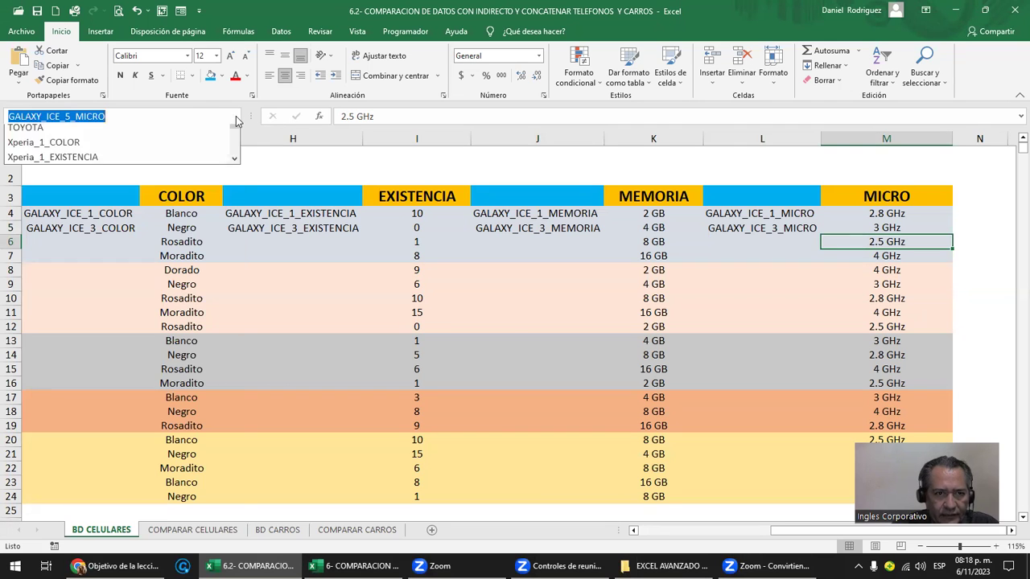
scroll(133, 161, up, 1)
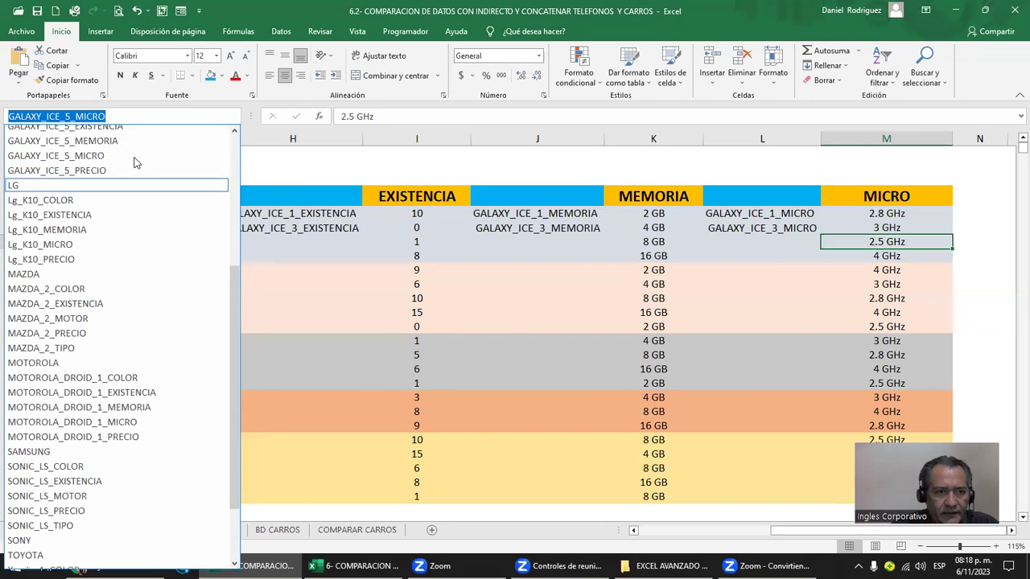
scroll(131, 179, up, 1)
click(108, 206)
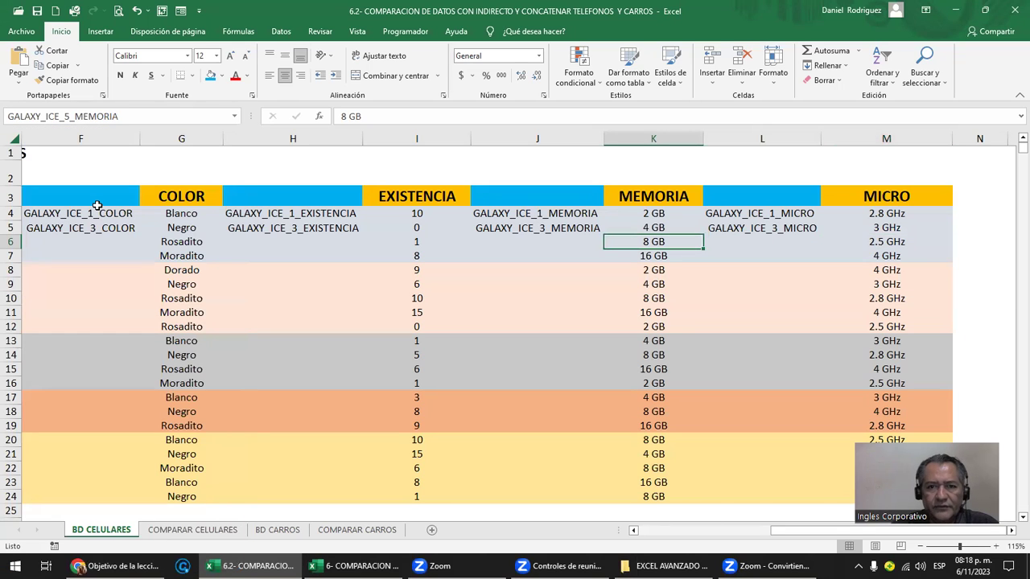
Step: Inspect the price labels D4:D6 and copy the GALAXY_ICE_5_PRECIO label from D6
click(309, 246)
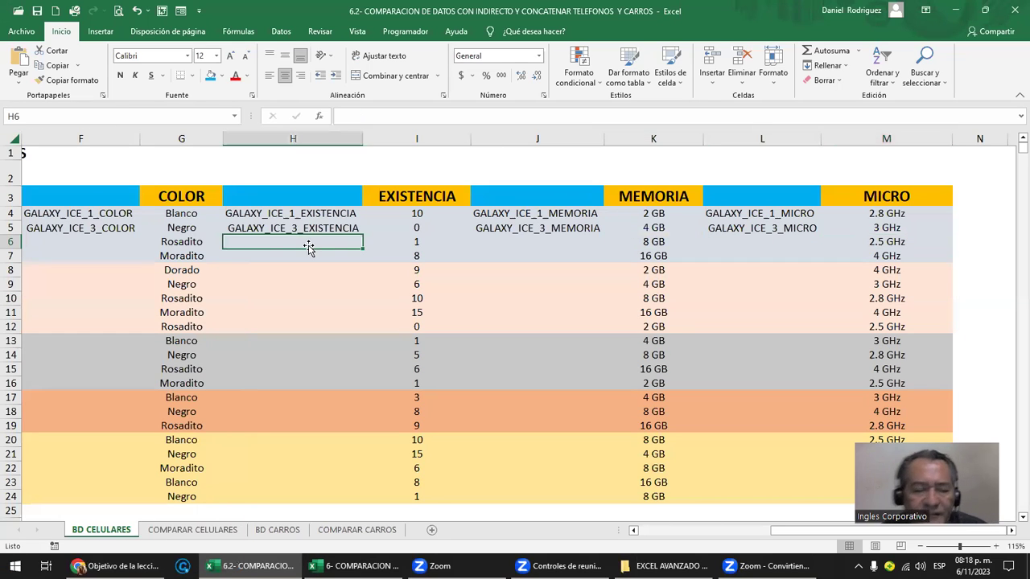
key(Left)
key(Left)
key(Left)
key(Left)
key(Left)
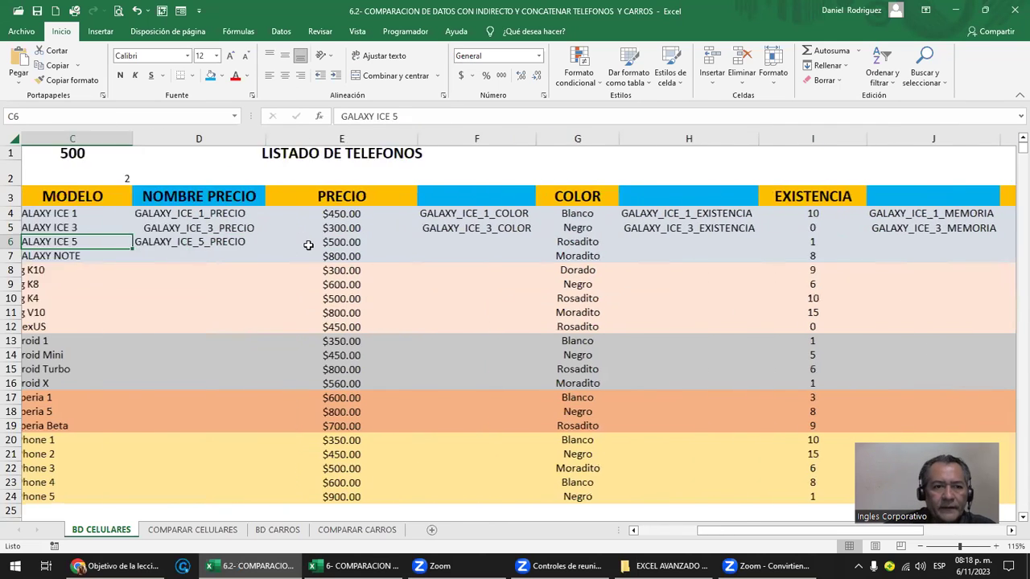
click(308, 246)
click(311, 215)
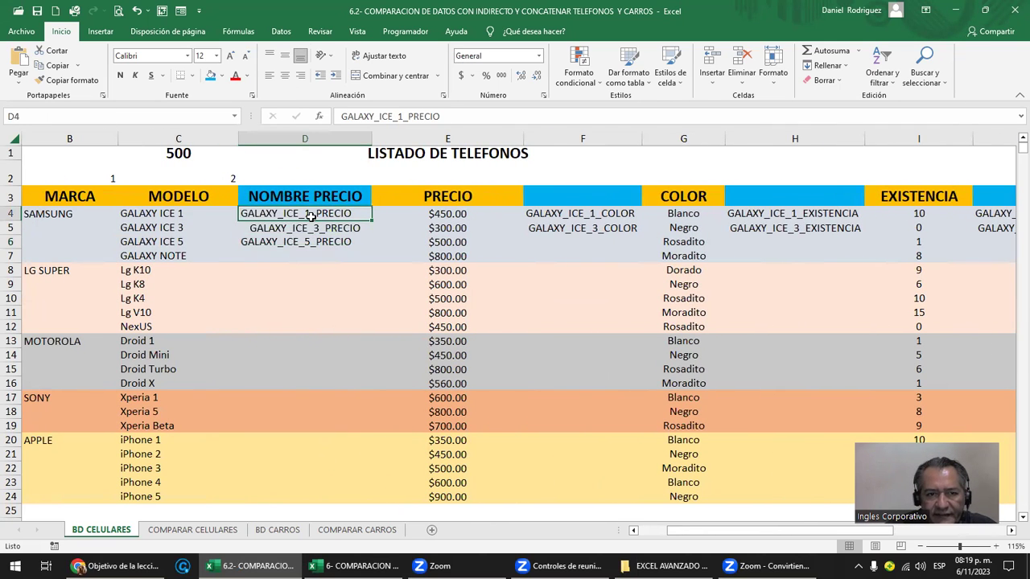
drag(310, 215, 311, 242)
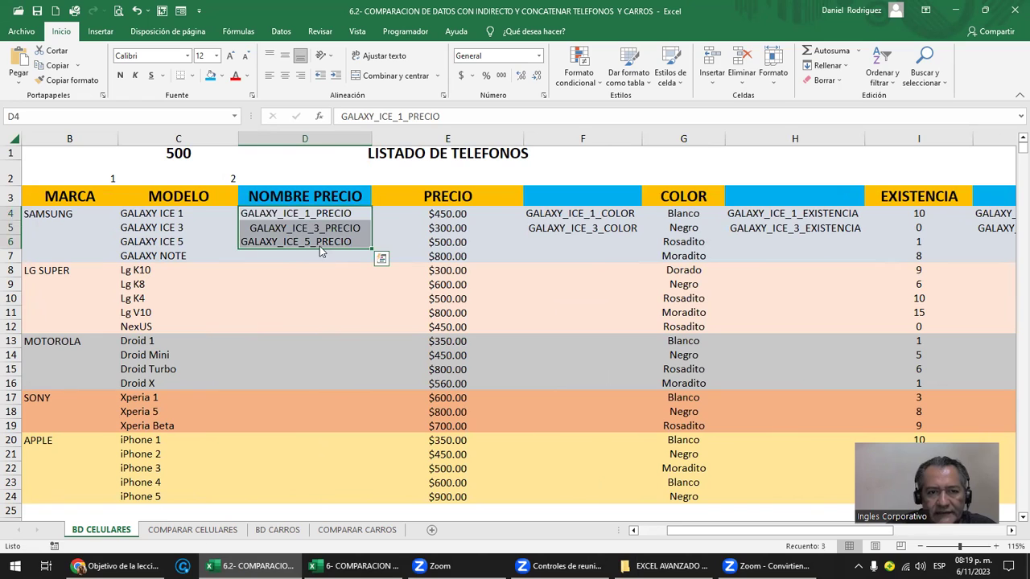
click(590, 241)
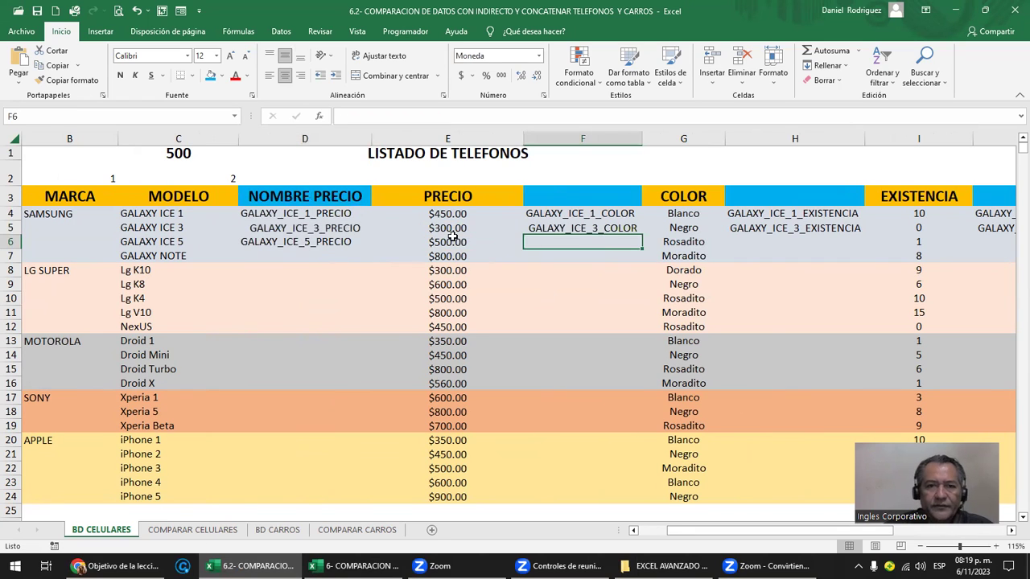
click(680, 243)
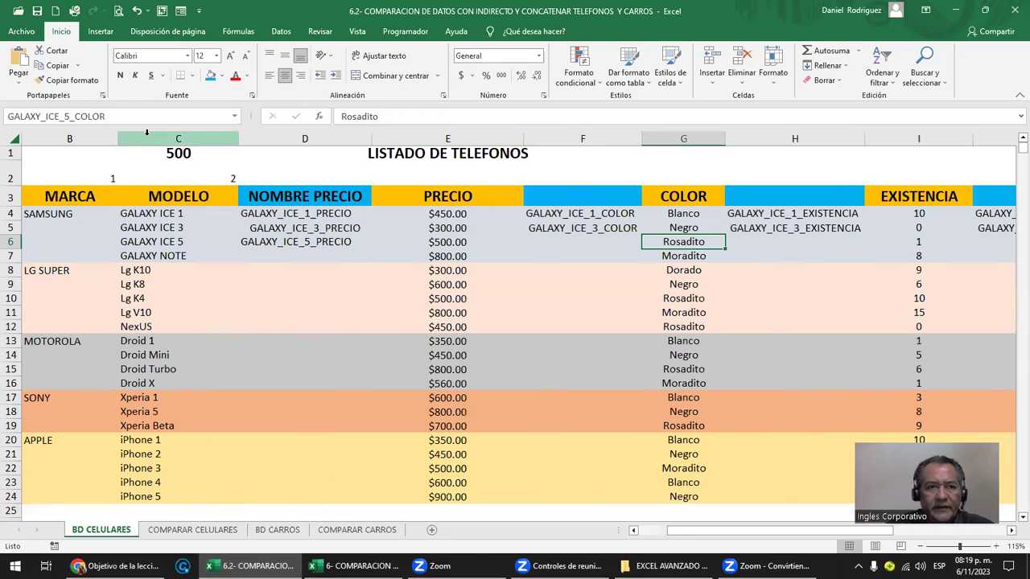
click(559, 246)
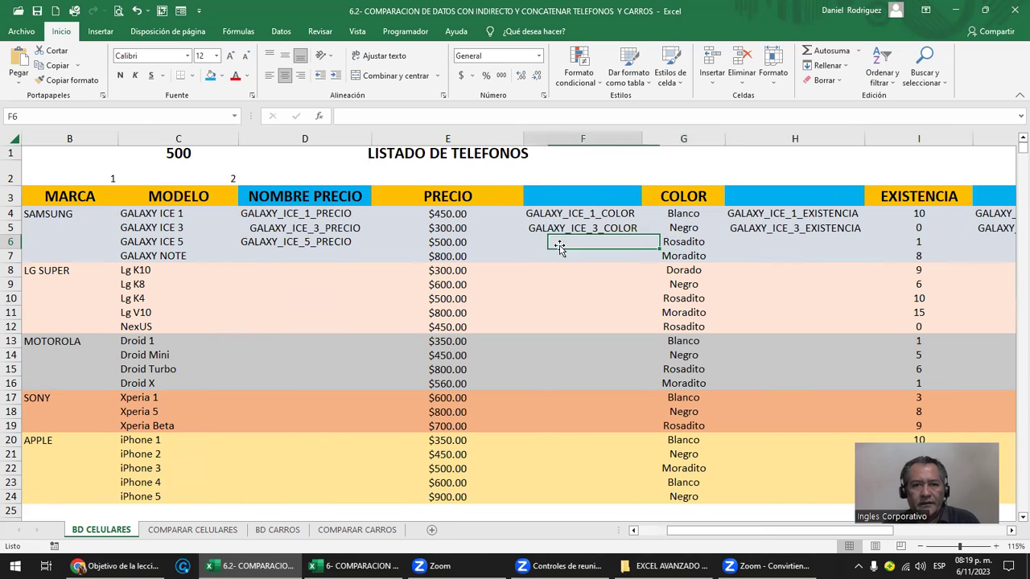
click(338, 242)
key(ctrl+c)
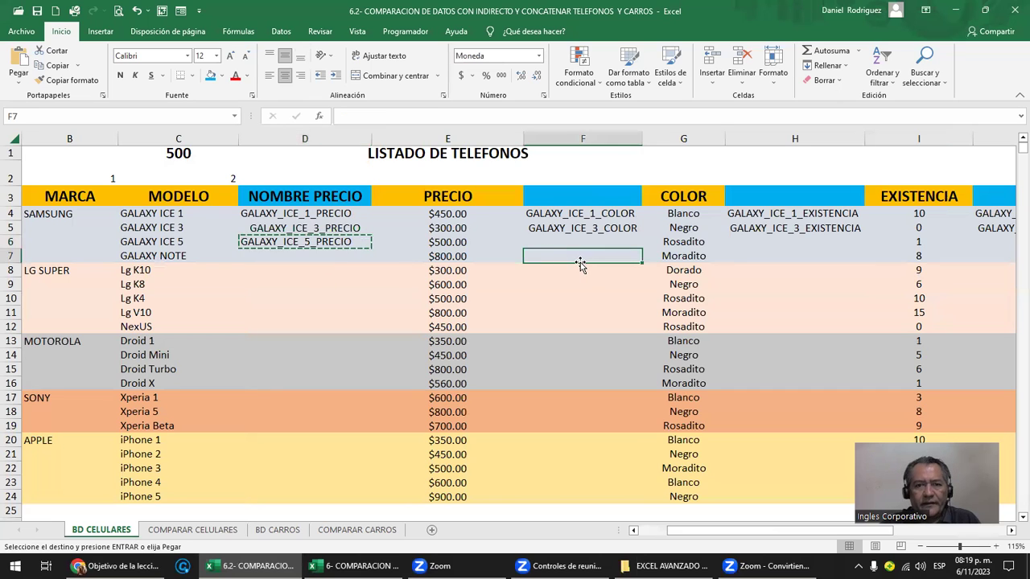
Step: Put the label GALAXY_ICE_5_COLOR in F6 by editing the pasted price label
key(Up)
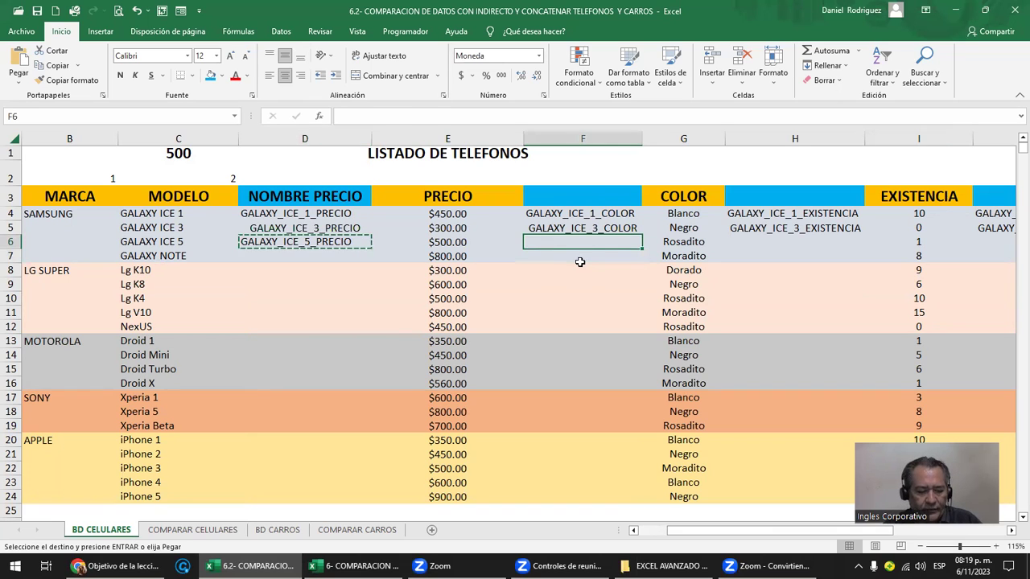
key(ctrl+v)
key(Right)
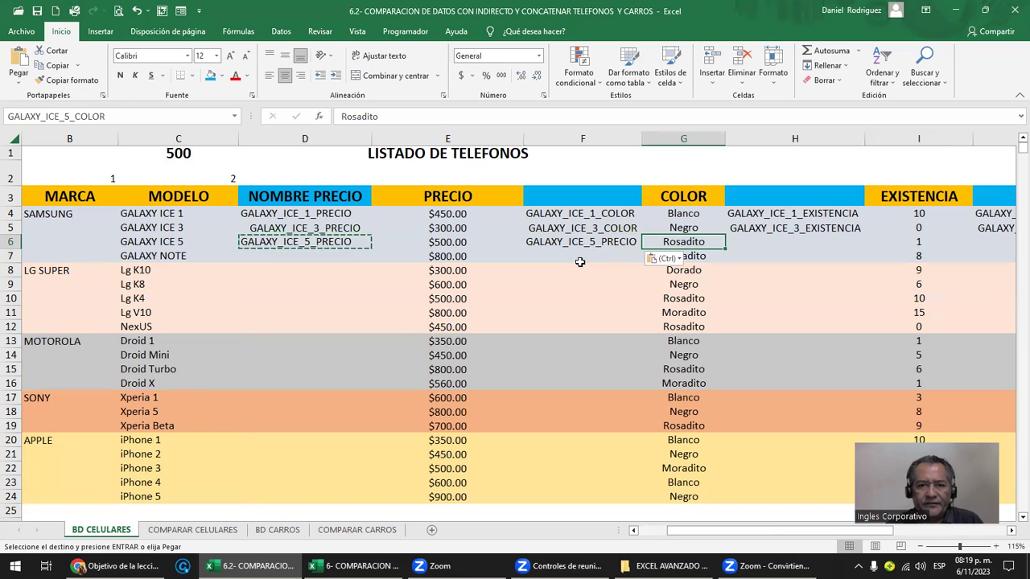
key(Left)
key(F2)
key(BackSpace)
key(BackSpace)
key(BackSpace)
key(BackSpace)
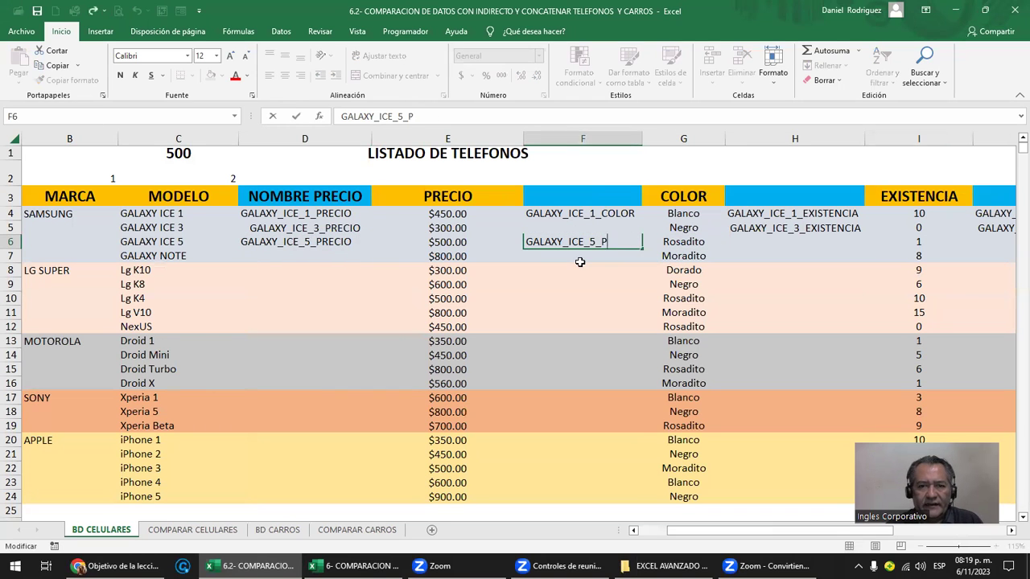
text(COLOR)
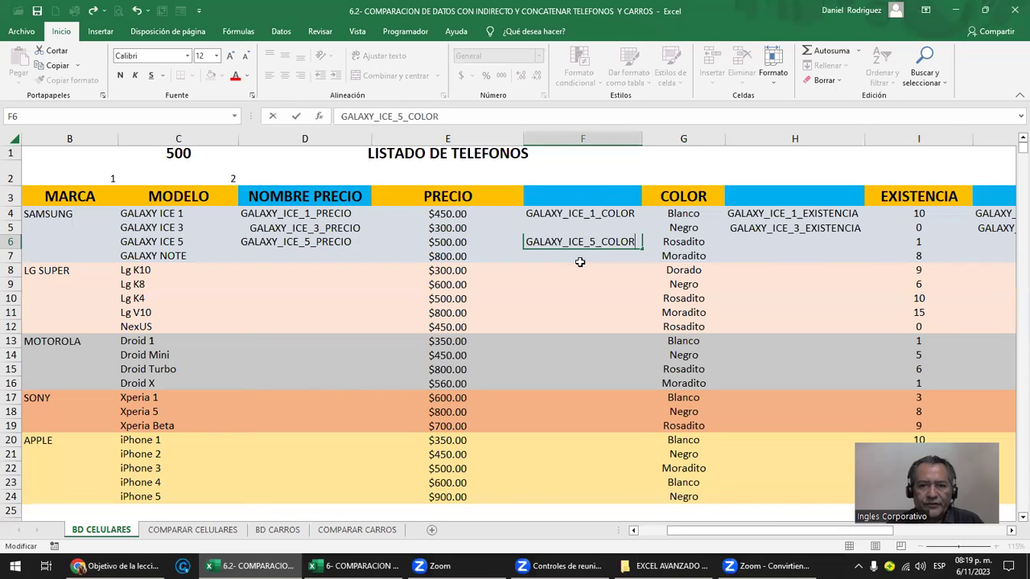
key(Return)
Step: Put the label GALAXY_ICE_5_EXISTENCIA in H6, based on the colour label
key(ctrl+c)
key(Right)
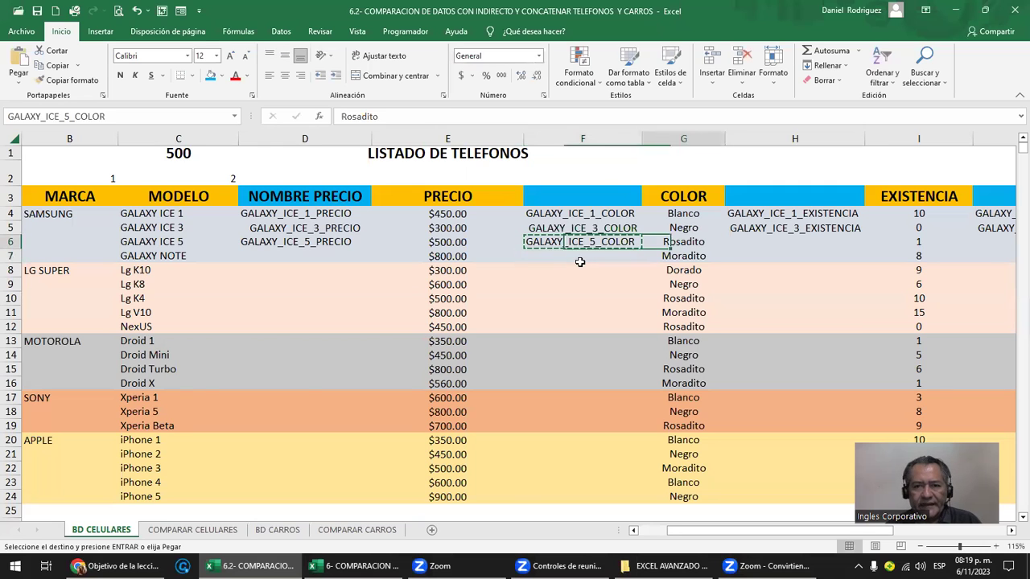
key(Right)
key(ctrl+v)
key(F2)
key(BackSpace)
key(BackSpace)
key(BackSpace)
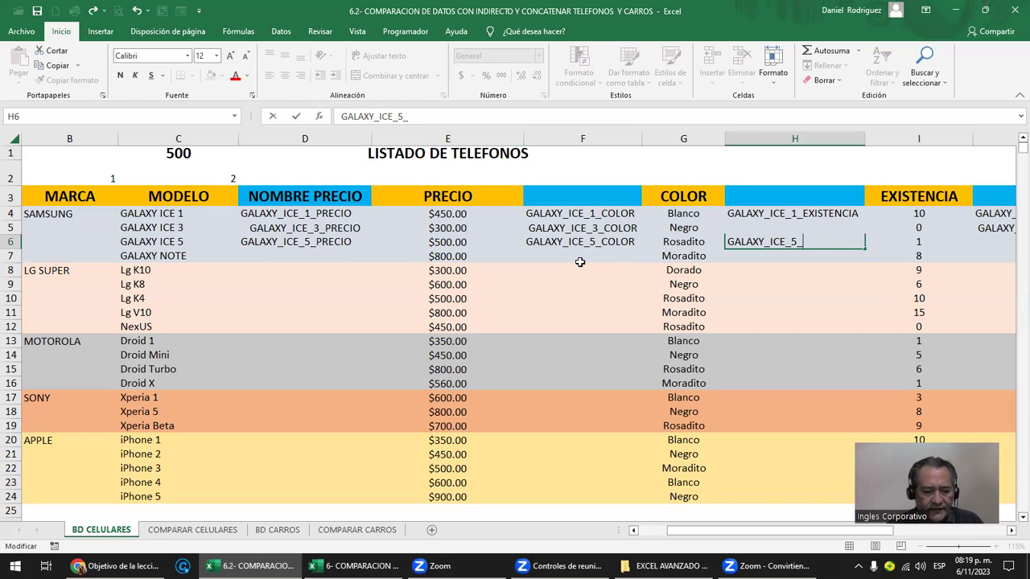
text(EXISTENCI)
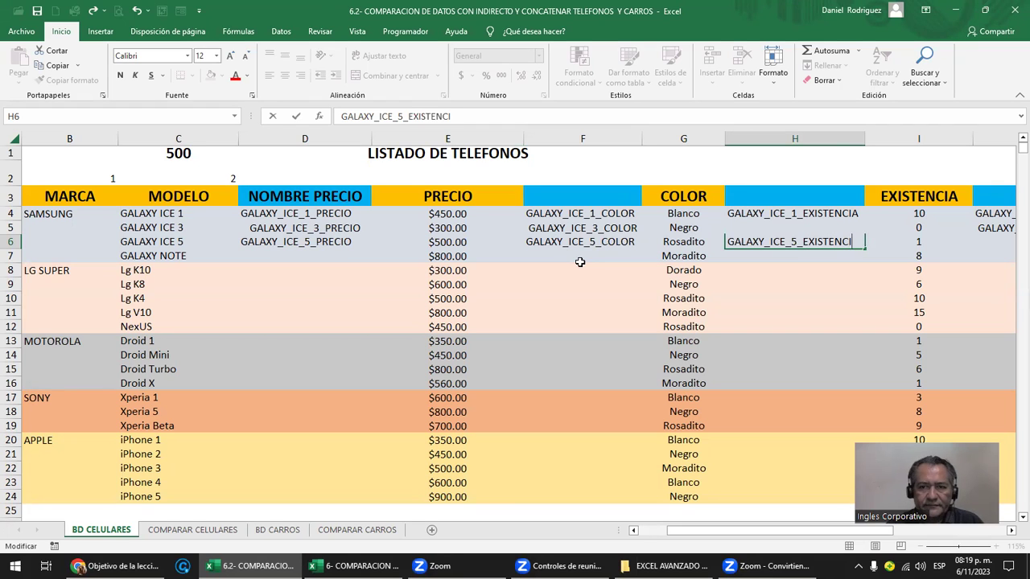
key(Return)
Step: Put the label GALAXY_ICE_5_MEMORIA in J6, based on the existencia label
key(Up)
key(Right)
key(Right)
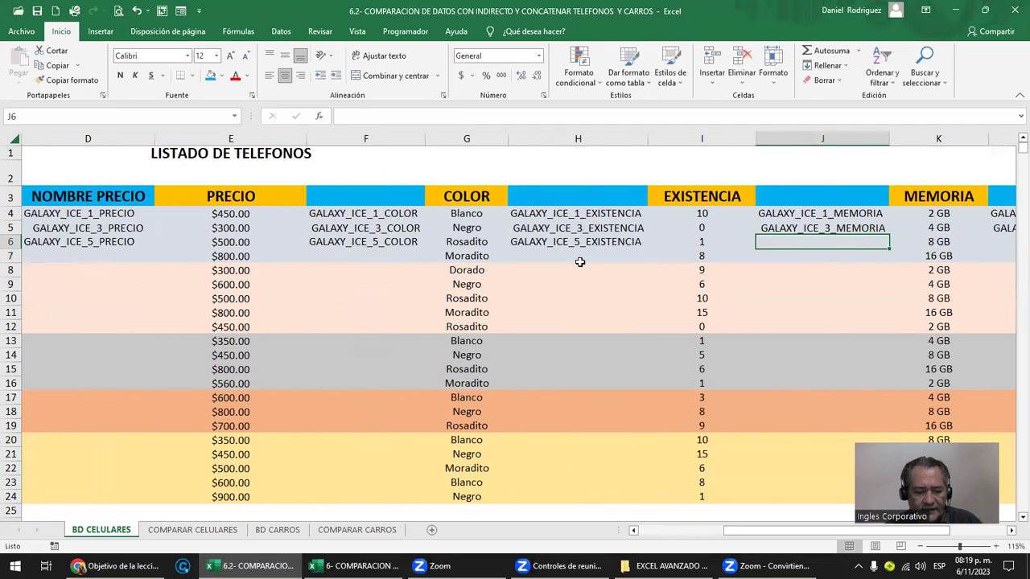
key(Left)
key(Left)
key(ctrl+c)
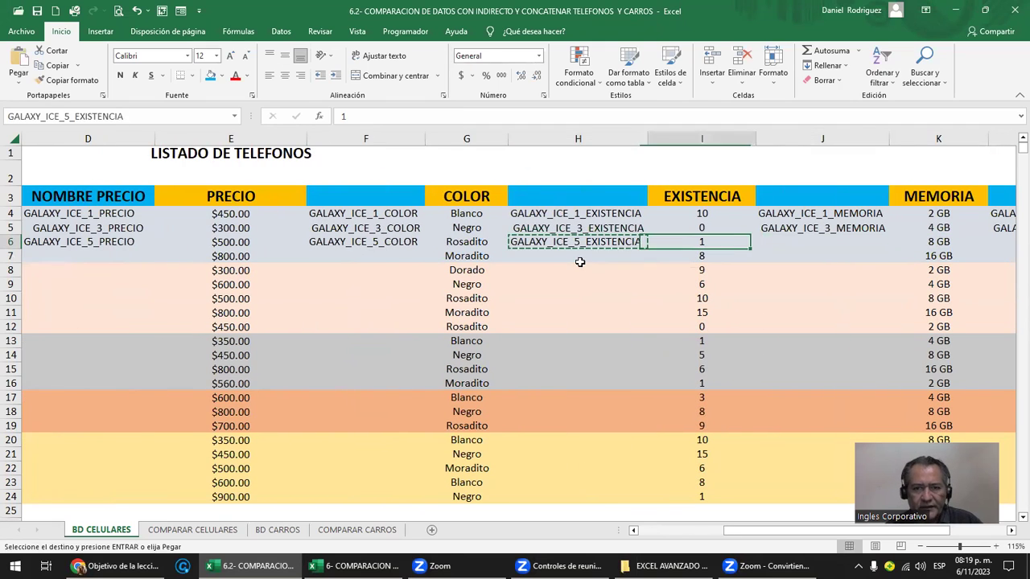
key(Right)
key(Right)
key(Return)
key(F2)
key(BackSpace)
key(BackSpace)
key(BackSpace)
key(BackSpace)
key(BackSpace)
key(BackSpace)
key(BackSpace)
key(BackSpace)
key(BackSpace)
text(M)
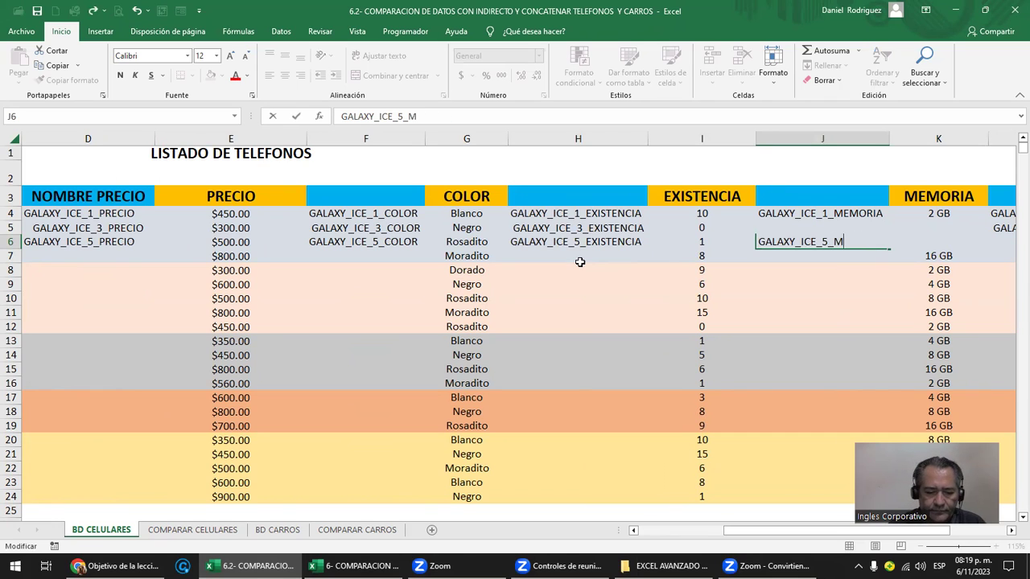
text(EMORIA)
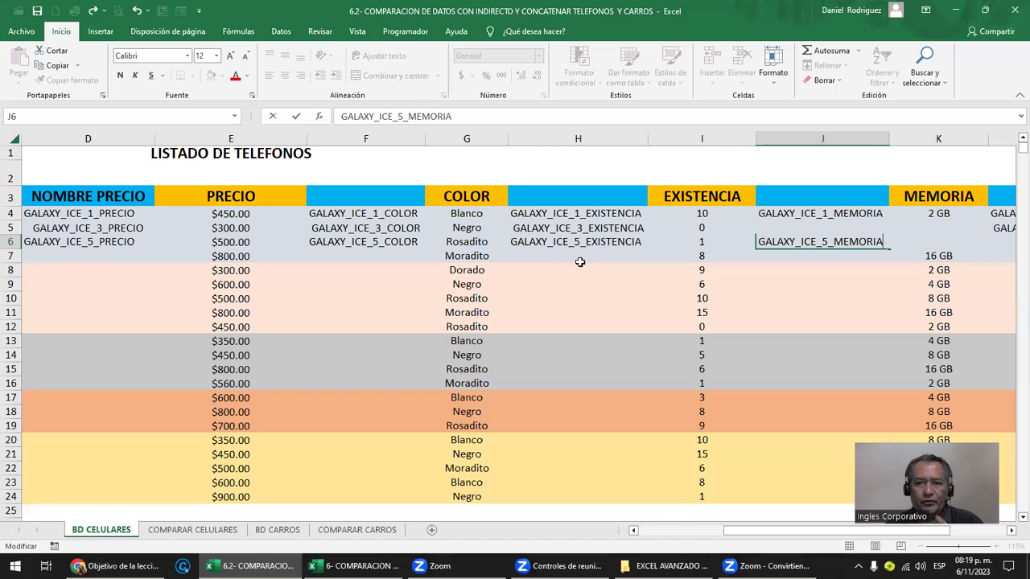
key(Return)
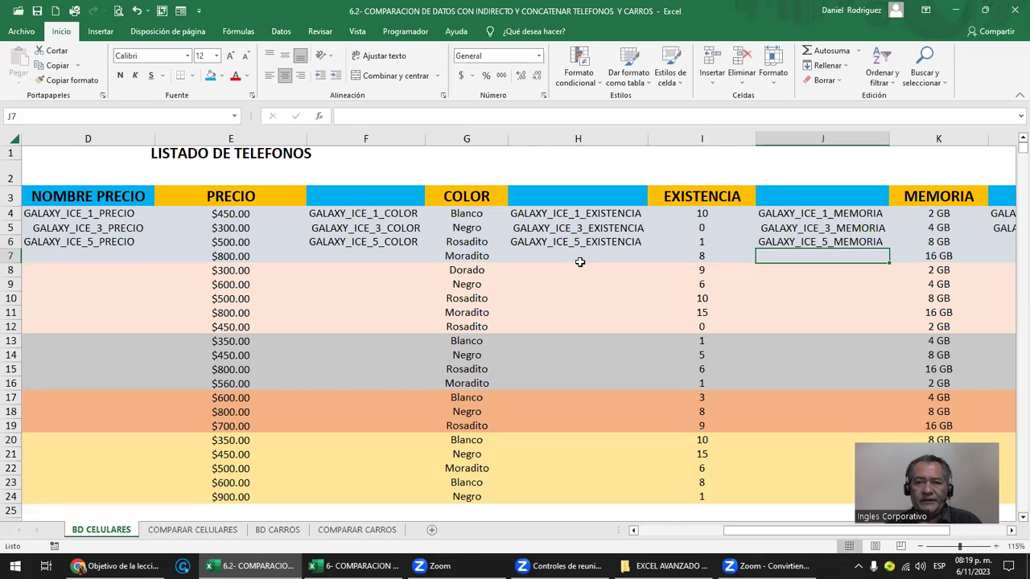
Step: Put the label GALAXY_ICE_5_MICRO in L6, based on the memory label
key(Right)
key(Right)
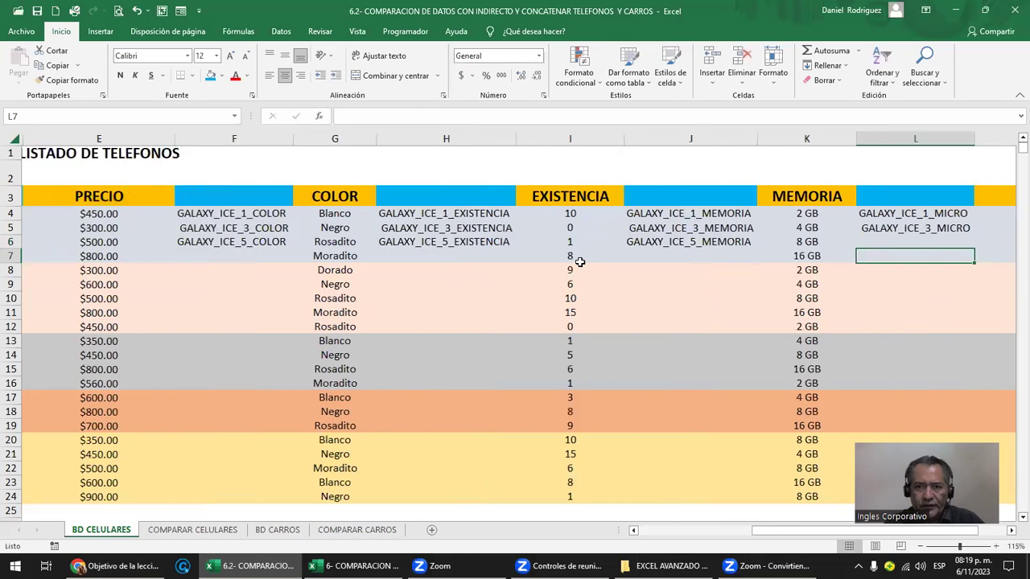
key(Left)
key(Left)
key(Left)
key(Right)
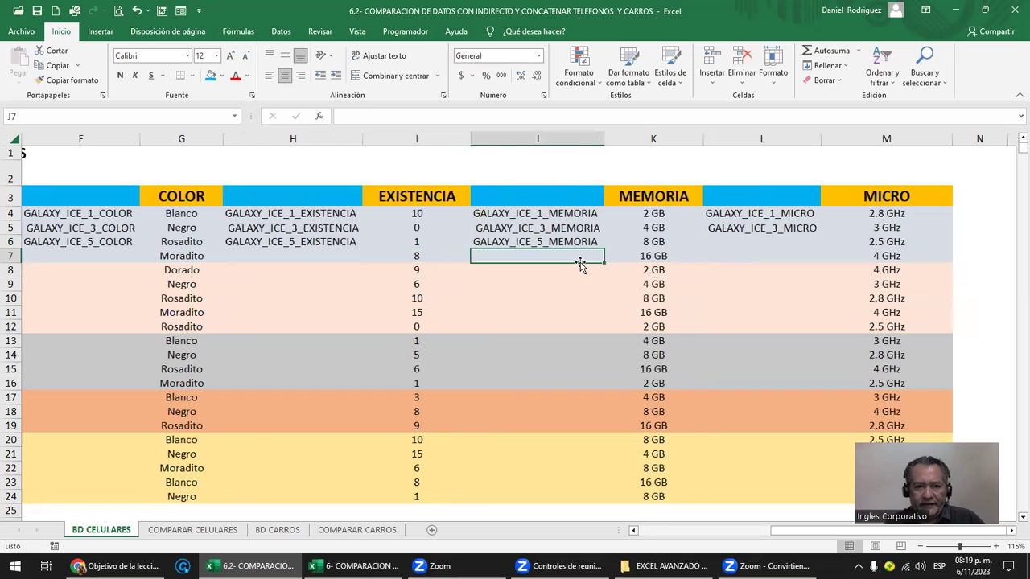
key(Up)
key(ctrl+c)
key(Right)
key(Right)
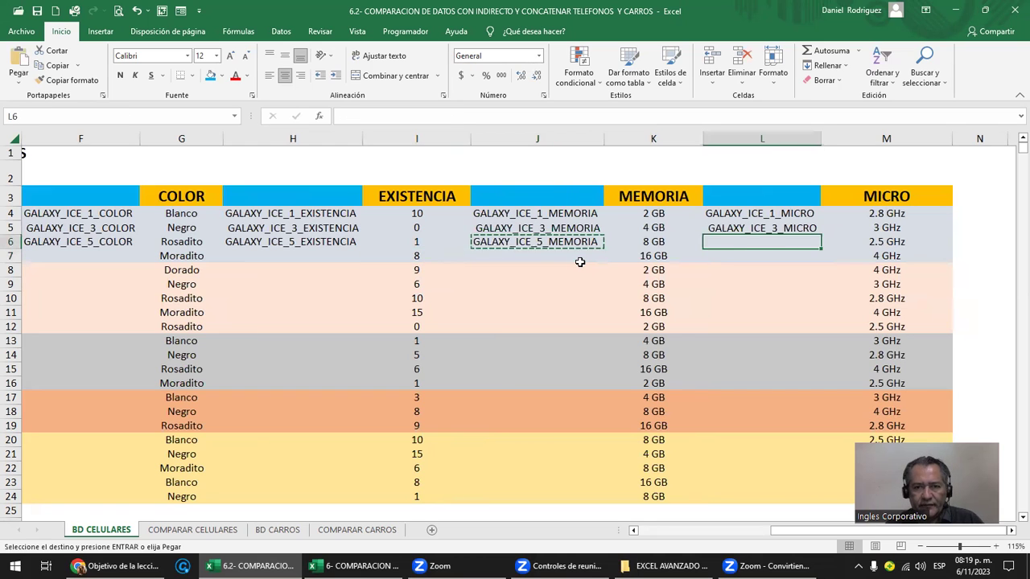
key(ctrl+v)
key(F2)
key(BackSpace)
key(BackSpace)
key(BackSpace)
key(BackSpace)
key(BackSpace)
key(BackSpace)
key(BackSpace)
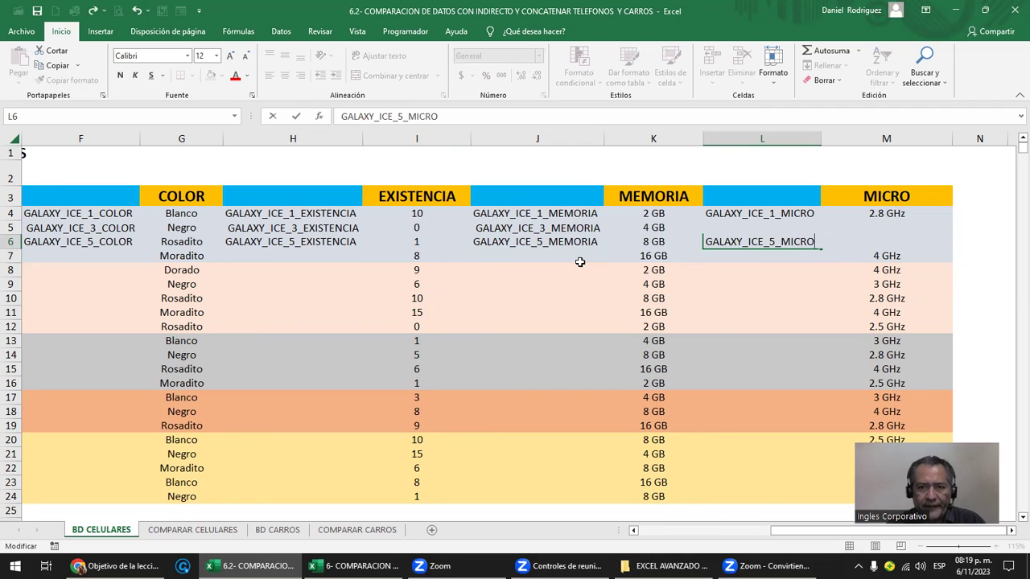
key(Return)
Step: Return to the start of the sheet and check the NOMBRE PRECIO header cell
key(Left)
key(Home)
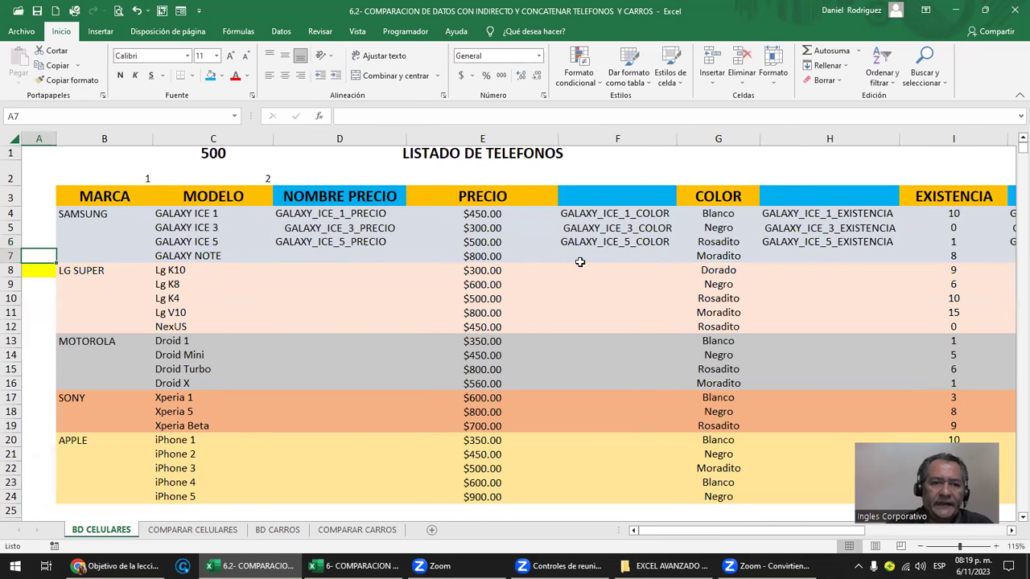
click(337, 198)
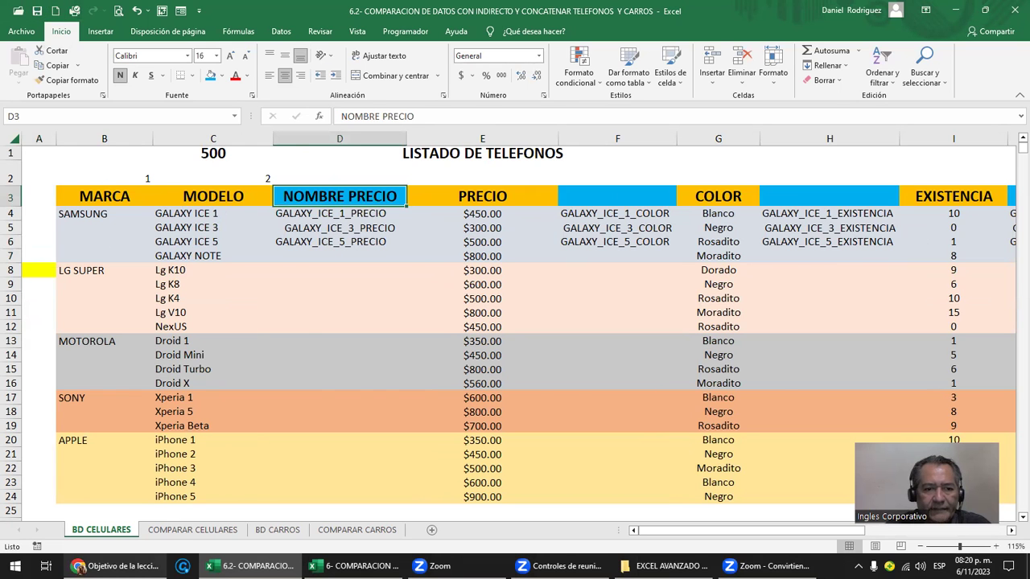
click(116, 566)
Step: Scroll the course page down to the green phone-values table and back up
scroll(543, 375, down, 2)
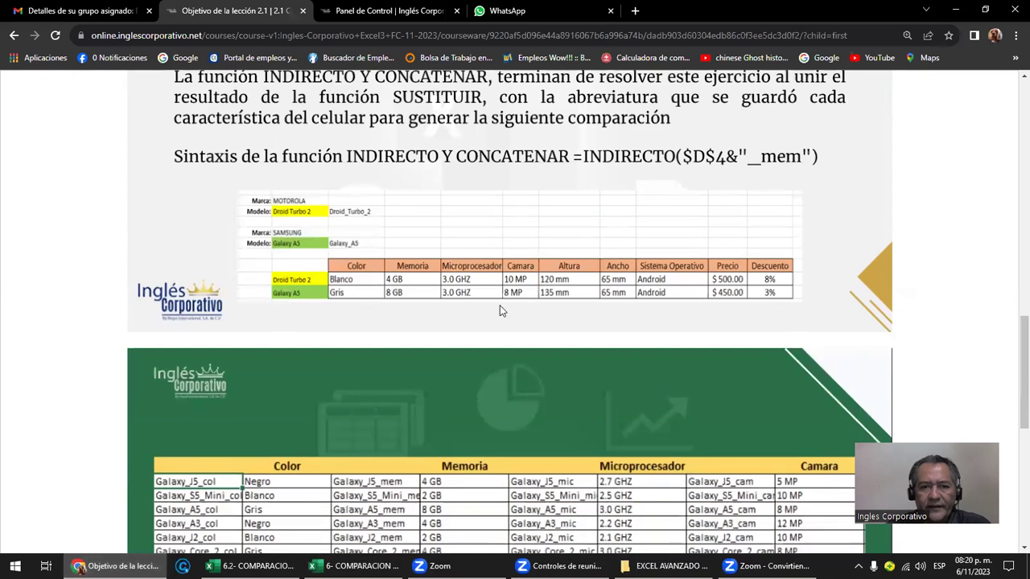
scroll(497, 299, down, 2)
scroll(496, 300, down, 1)
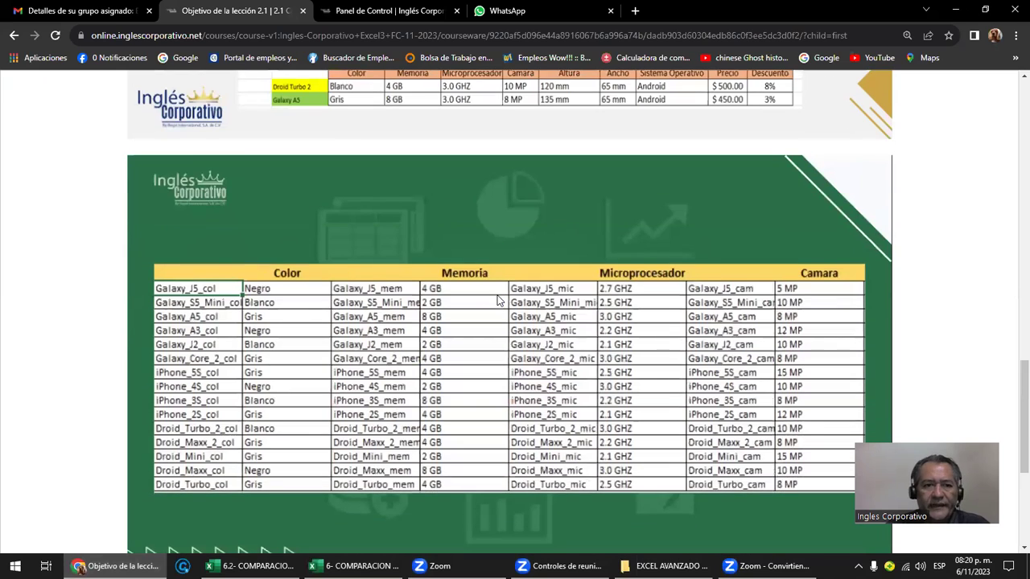
scroll(451, 274, up, 1)
scroll(306, 173, up, 1)
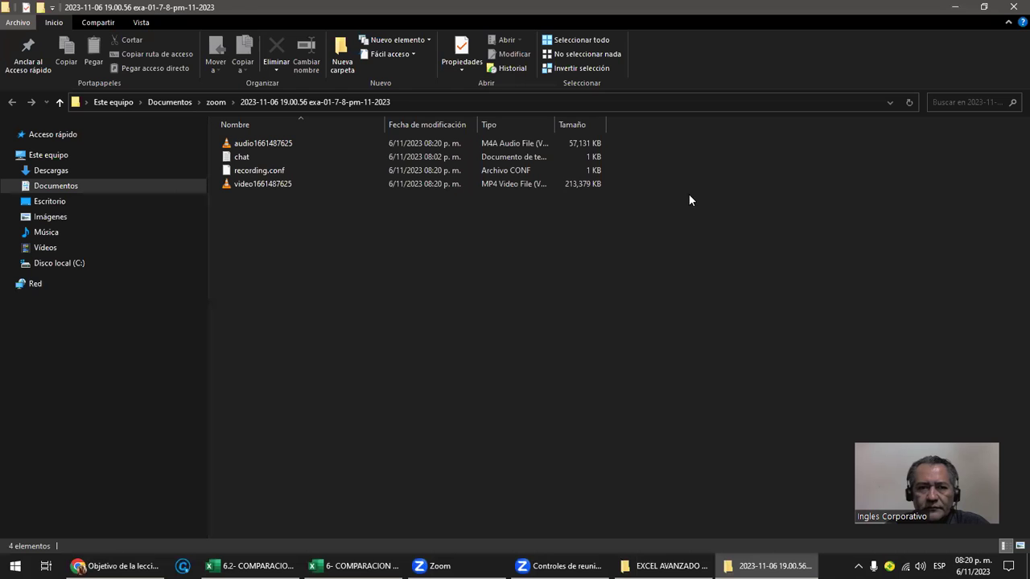
Step: Minimize the File Explorer window showing the Zoom recording folder
click(955, 7)
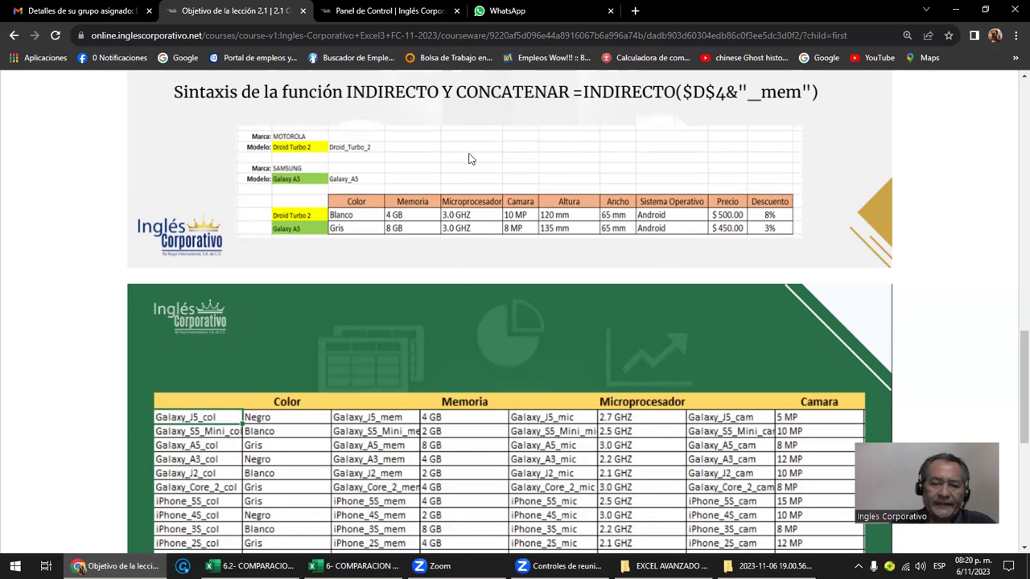
Step: Scroll down until the green Galaxy, iPhone and Droid table is fully visible
scroll(546, 282, down, 2)
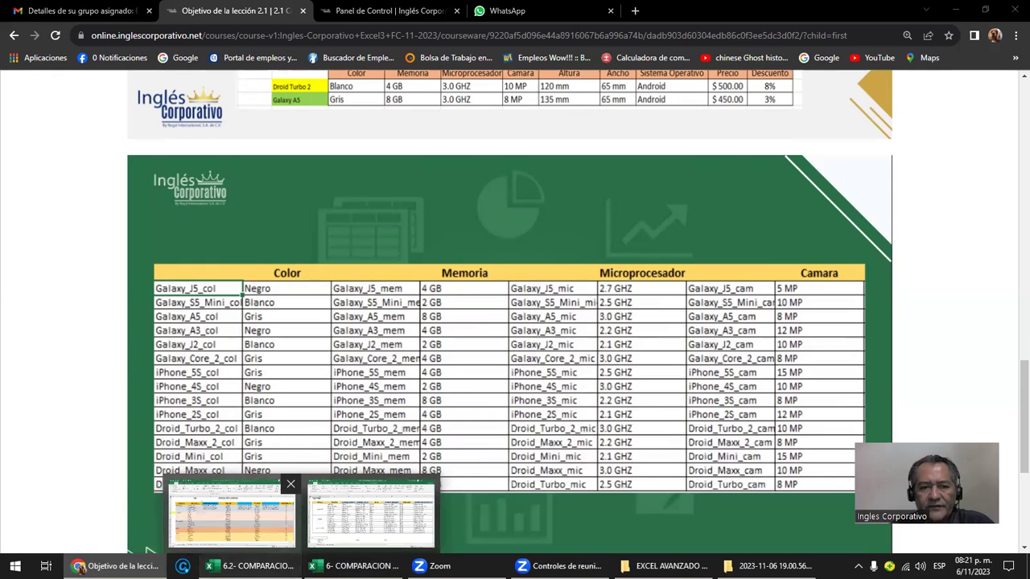
Step: Review the SAMSUNG Galaxy and SONY Xperia rows and their named price cells in BD CELULARES
click(169, 495)
drag(329, 215, 326, 242)
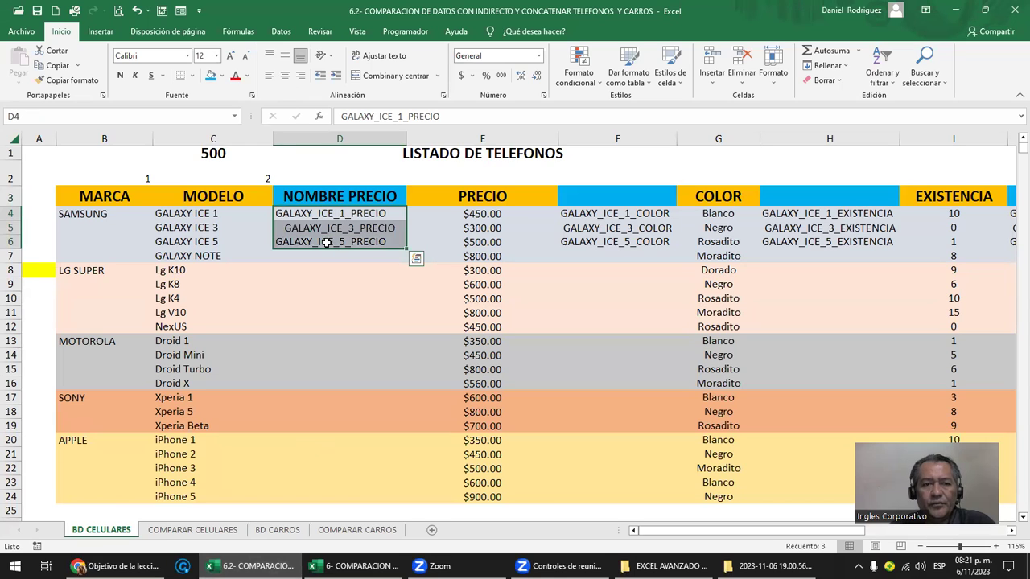
click(322, 272)
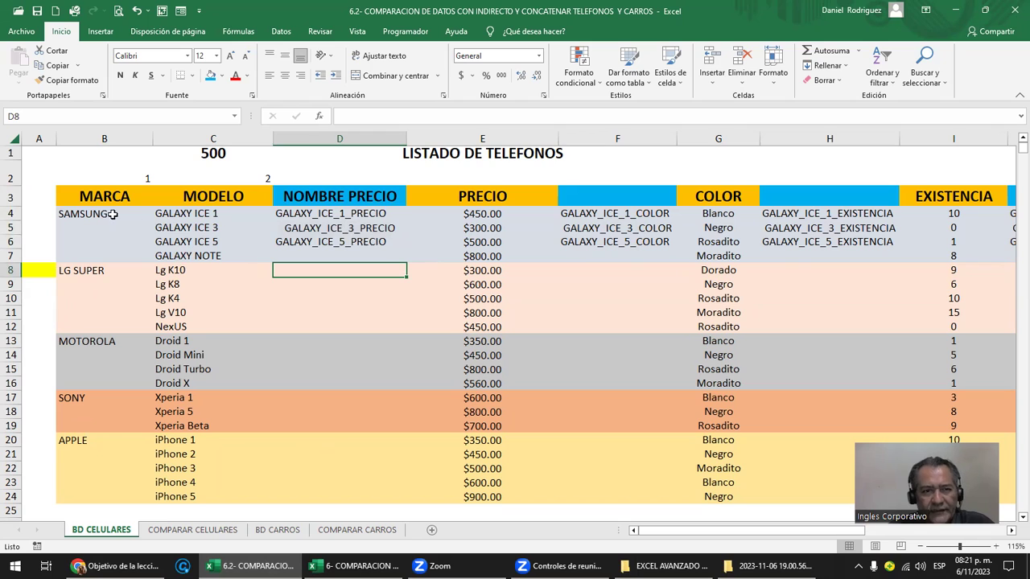
drag(92, 214, 312, 217)
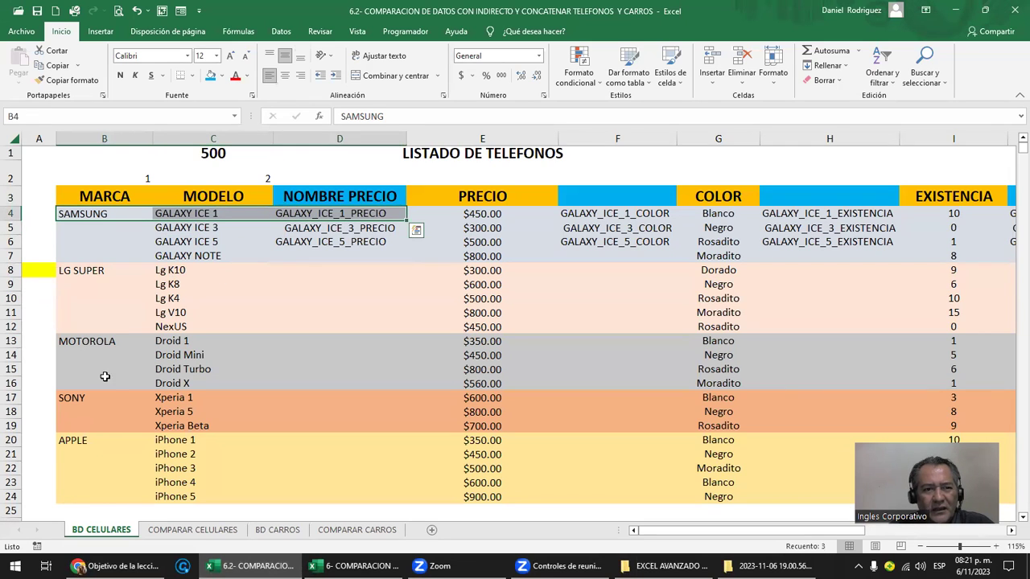
drag(88, 400, 188, 411)
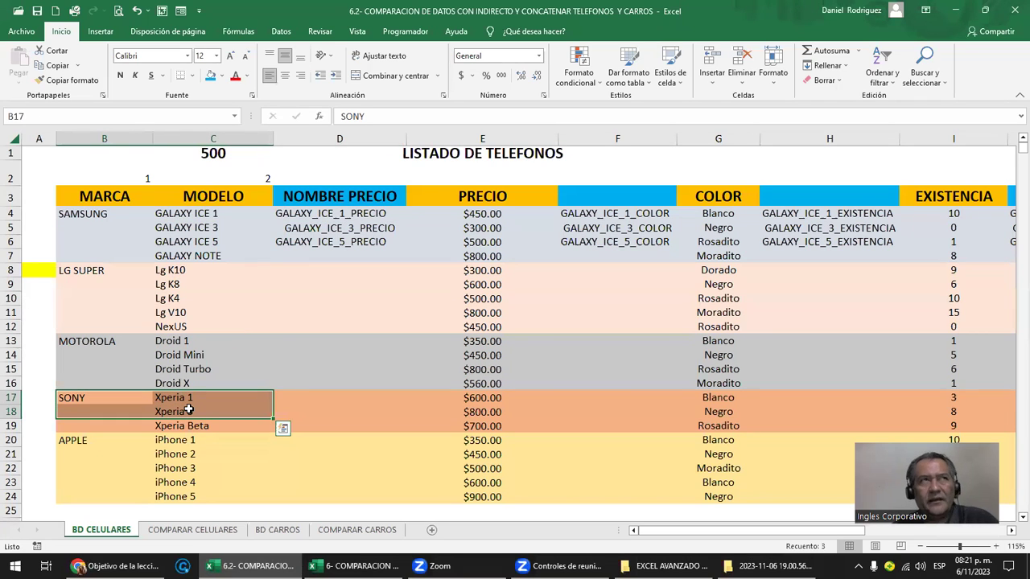
click(193, 531)
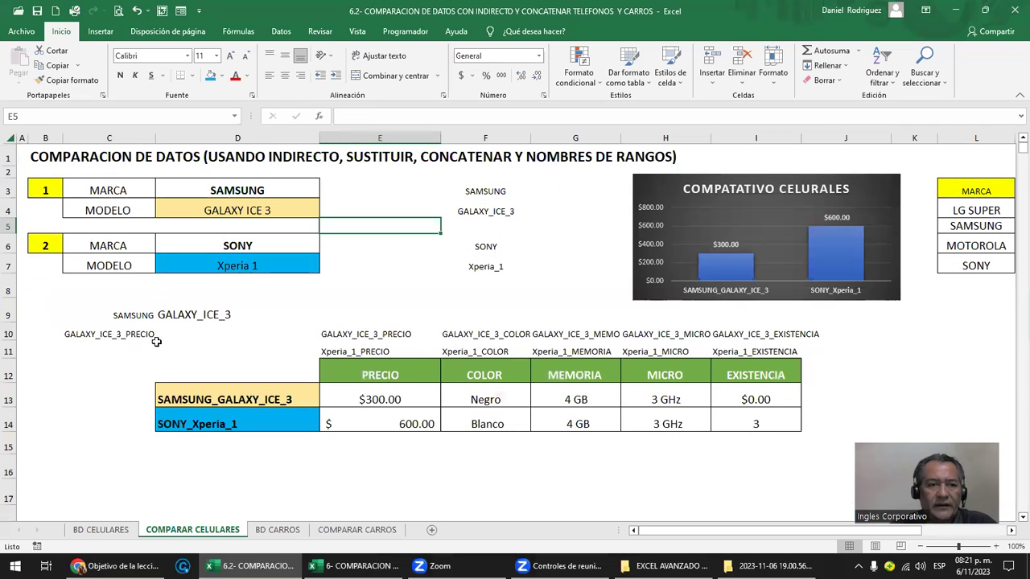
click(43, 189)
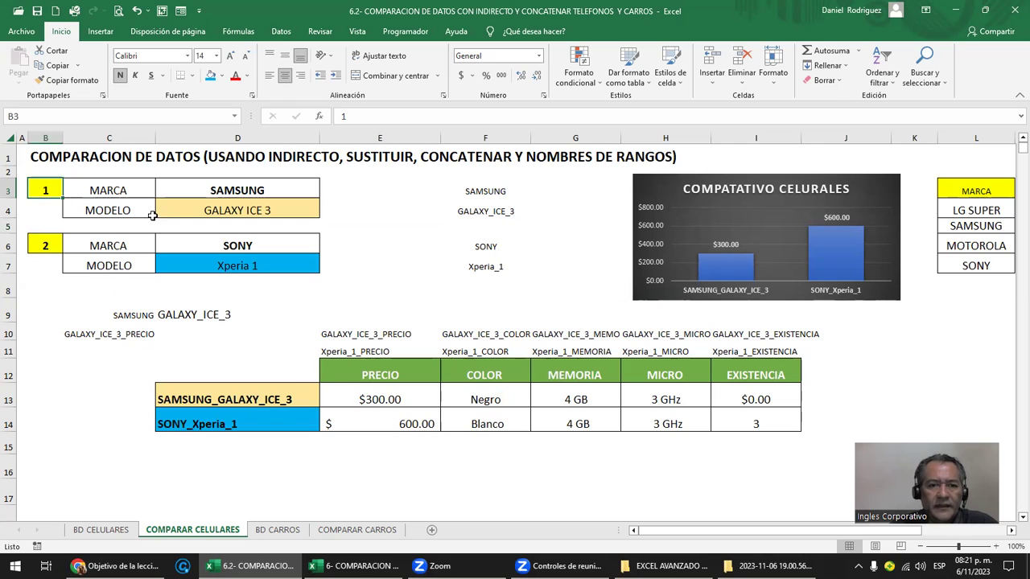
drag(43, 186, 276, 210)
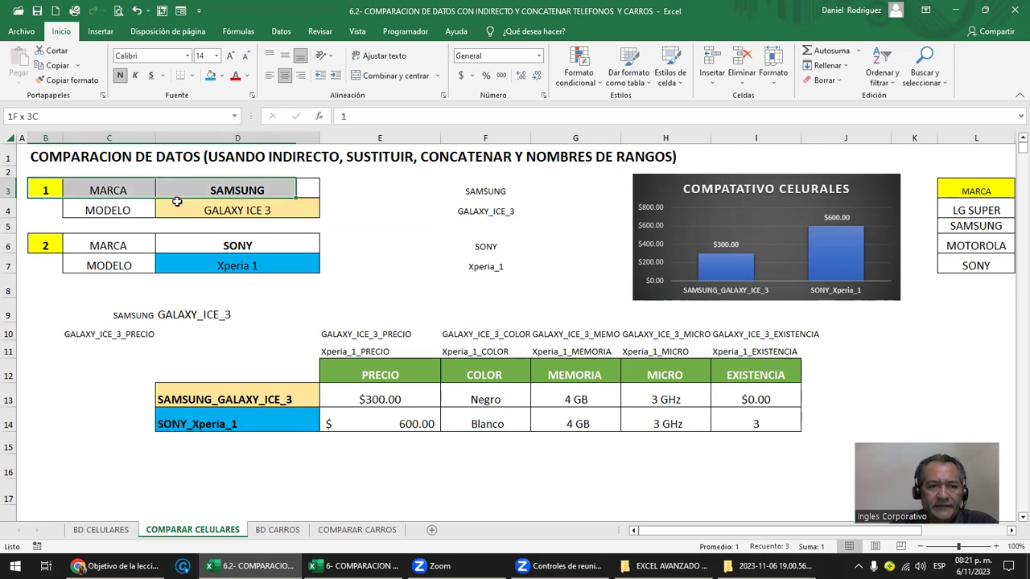
click(267, 195)
click(238, 211)
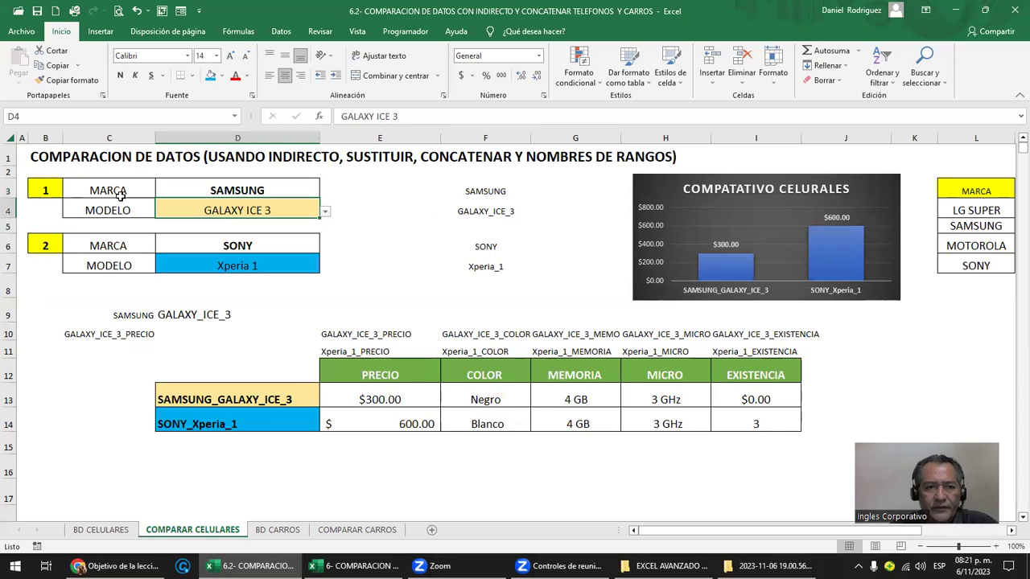
drag(69, 187, 253, 210)
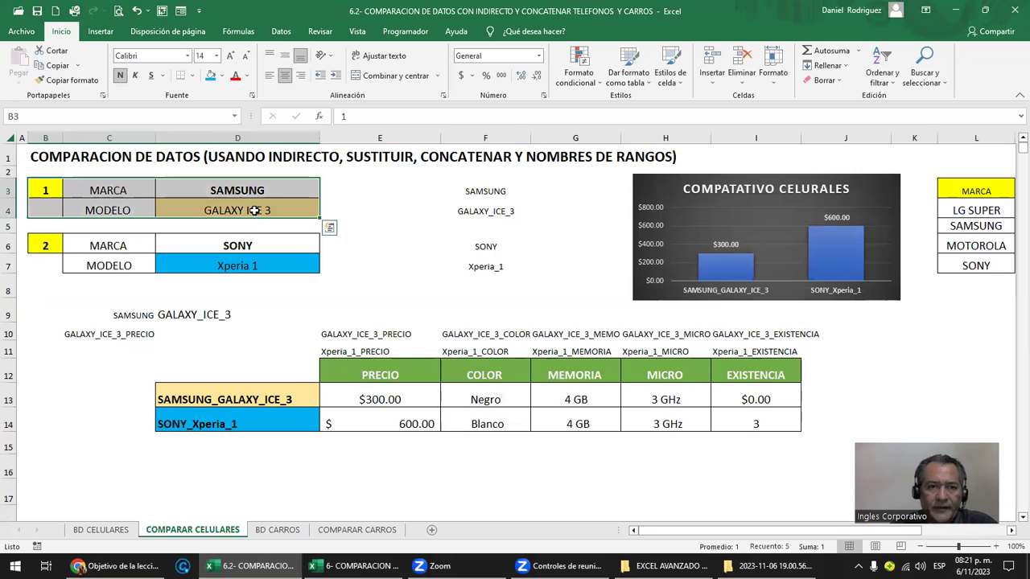
click(230, 192)
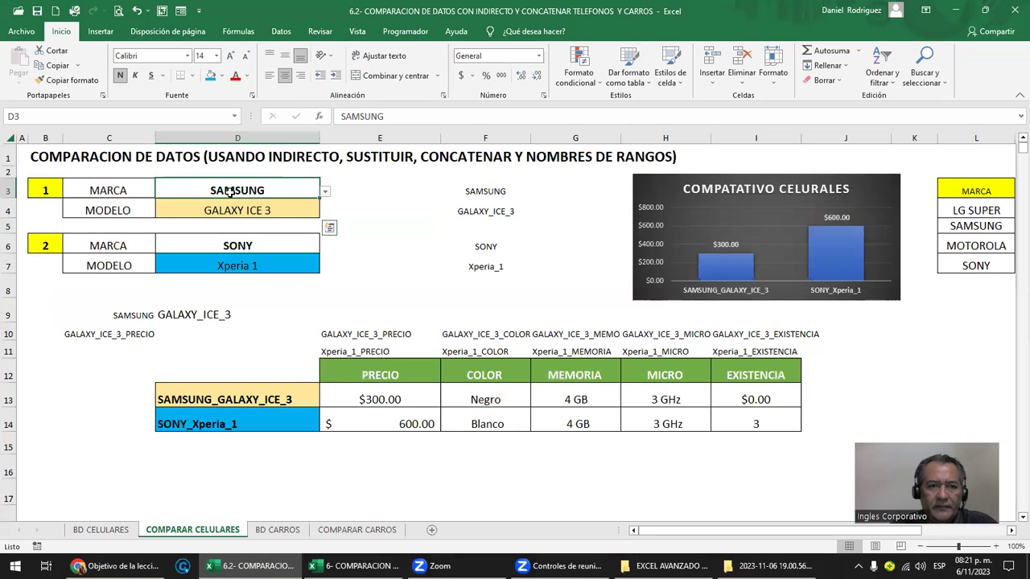
click(297, 210)
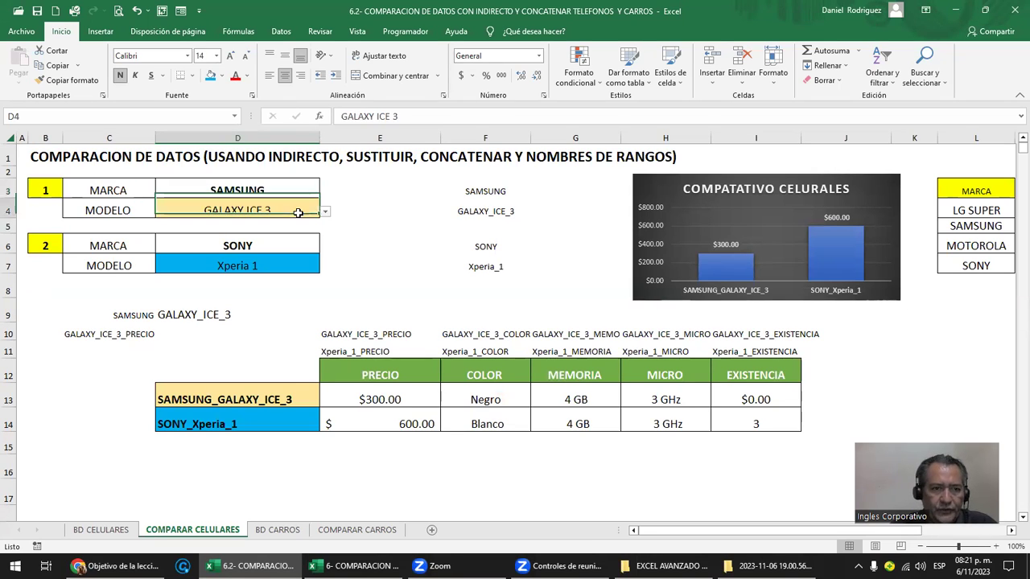
click(251, 244)
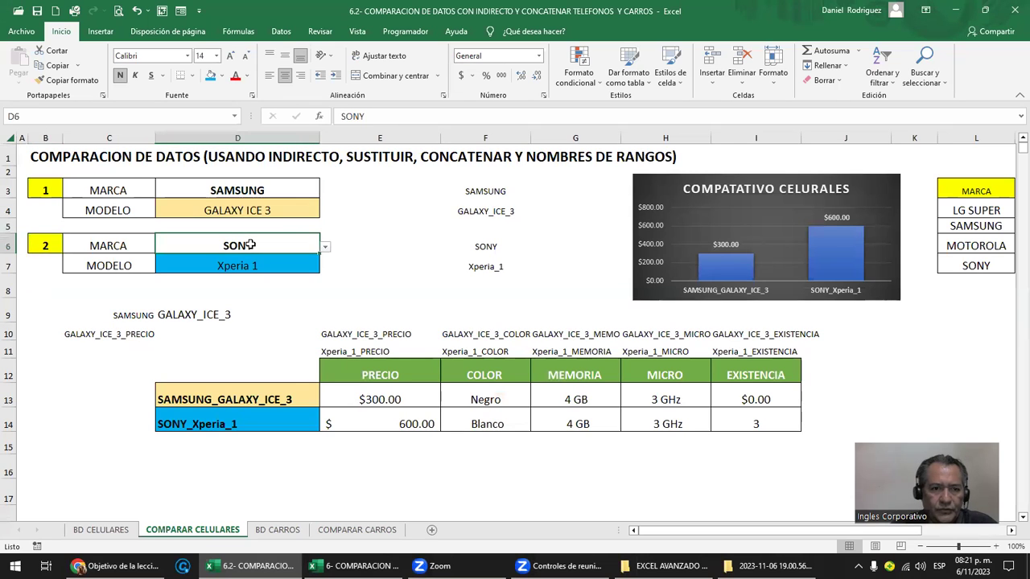
click(257, 267)
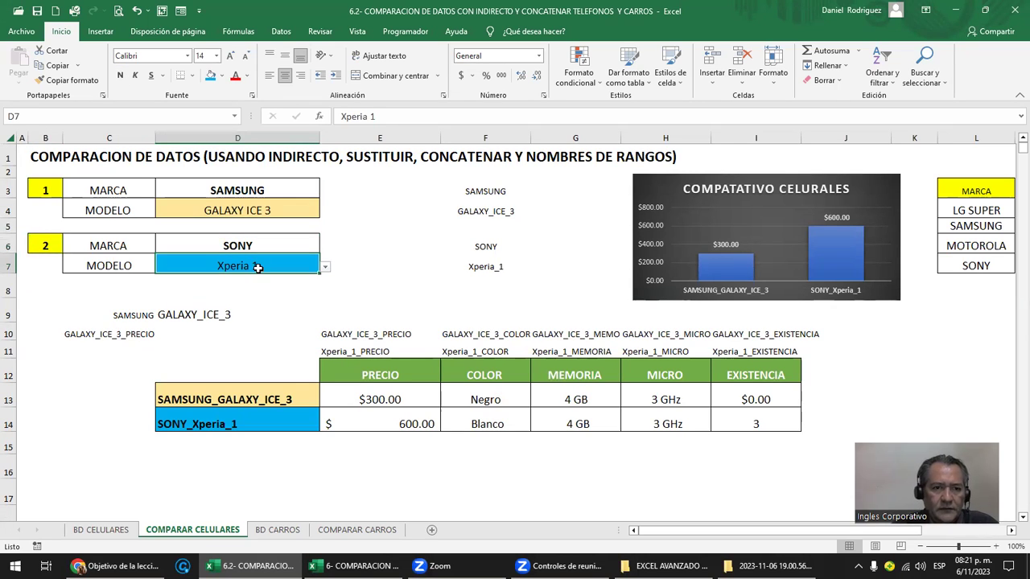
click(190, 391)
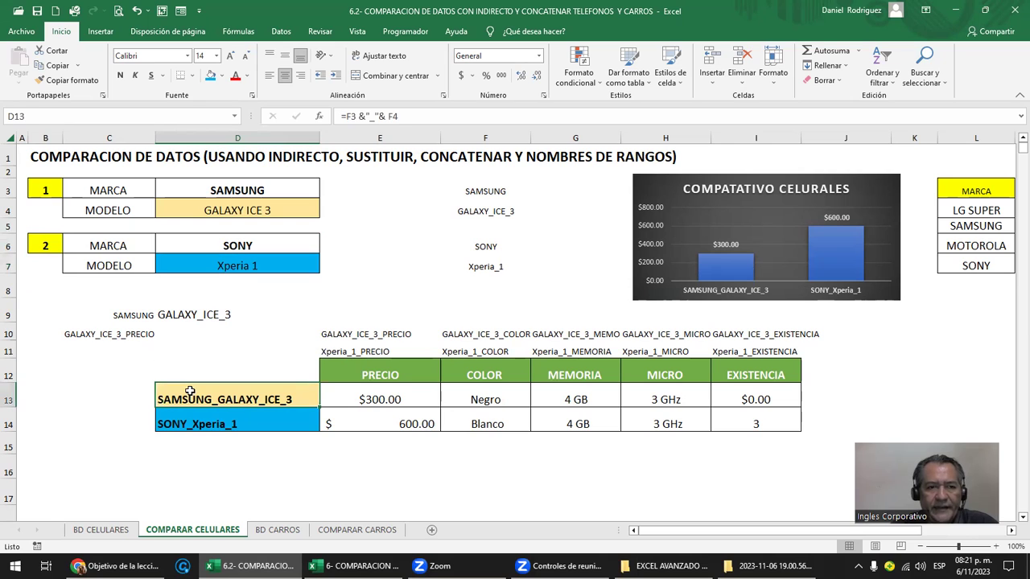
Step: Review the model choices, the Sony label formula and the INDIRECTO price formulas in E13:E14
click(277, 213)
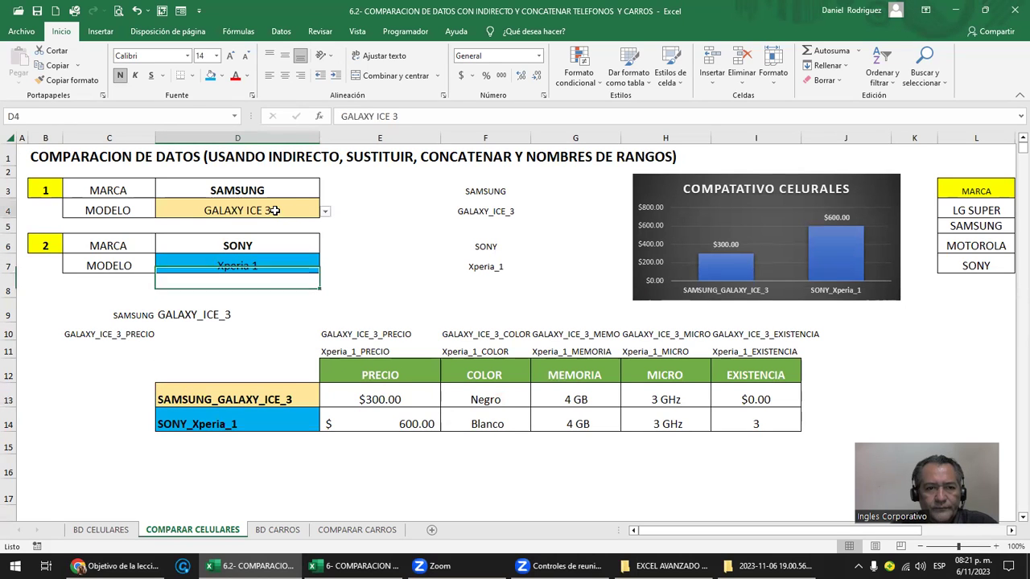
click(250, 417)
click(271, 263)
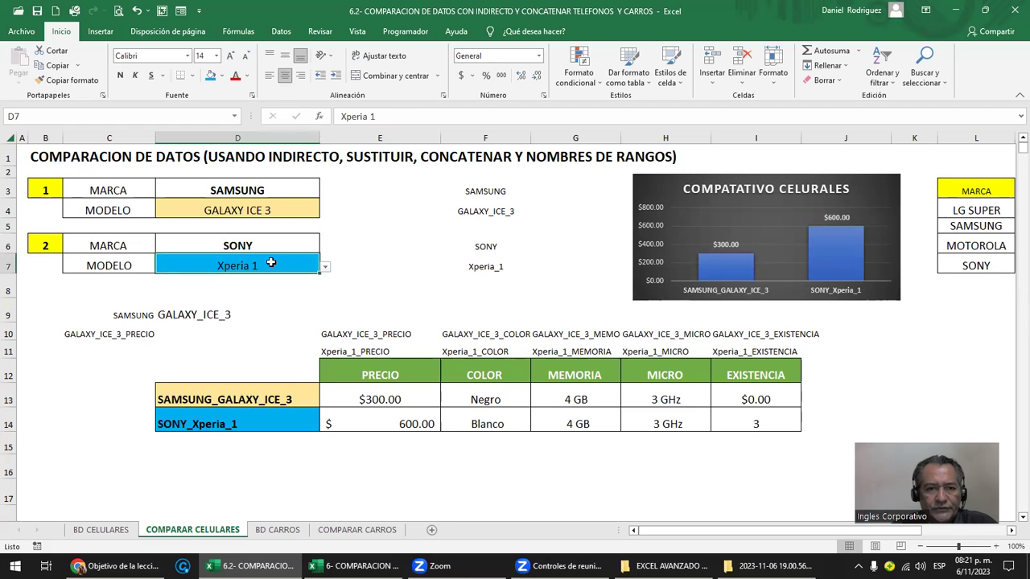
drag(404, 377, 749, 368)
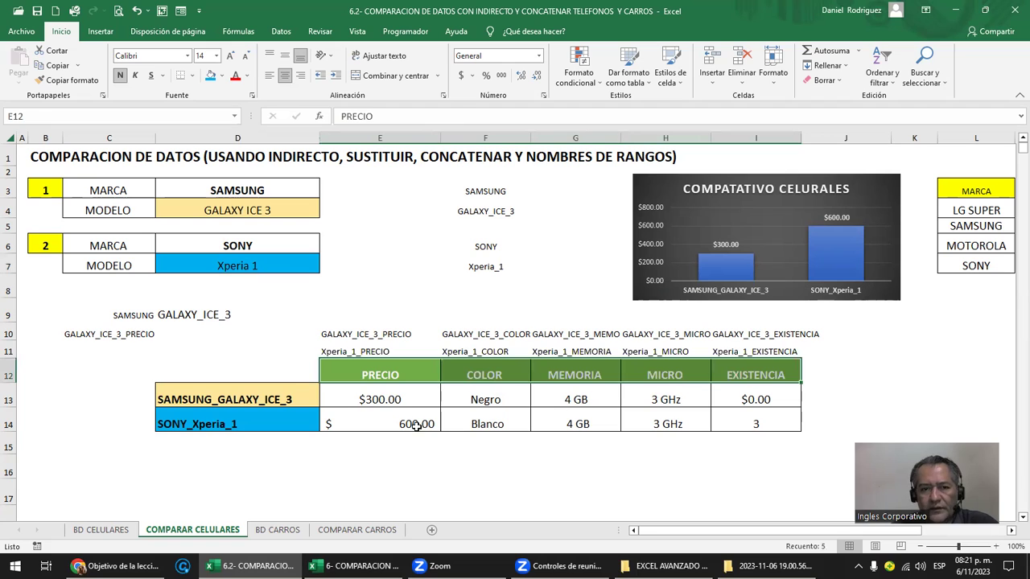
click(387, 391)
shift+click(396, 419)
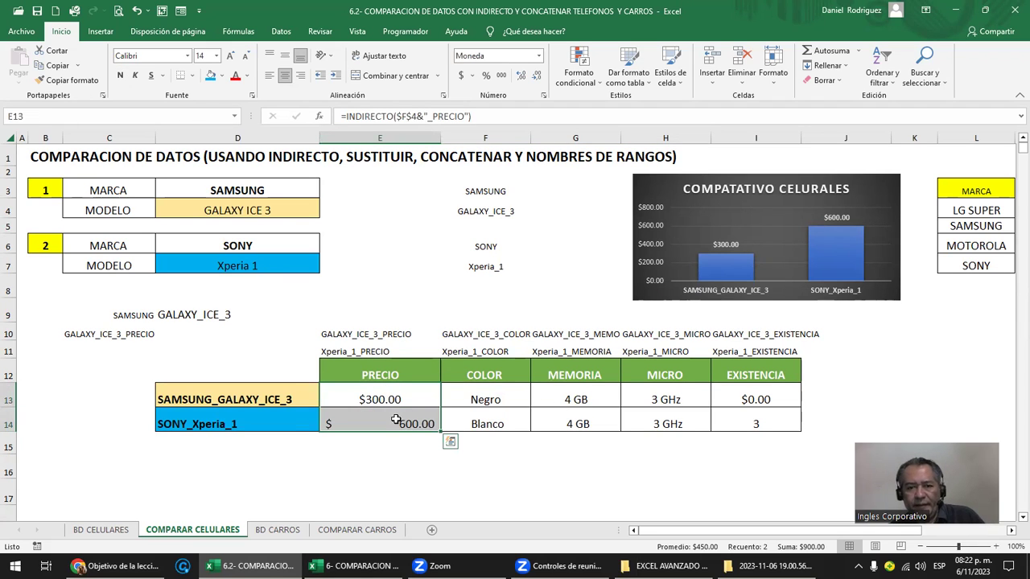
key(ctrl+q)
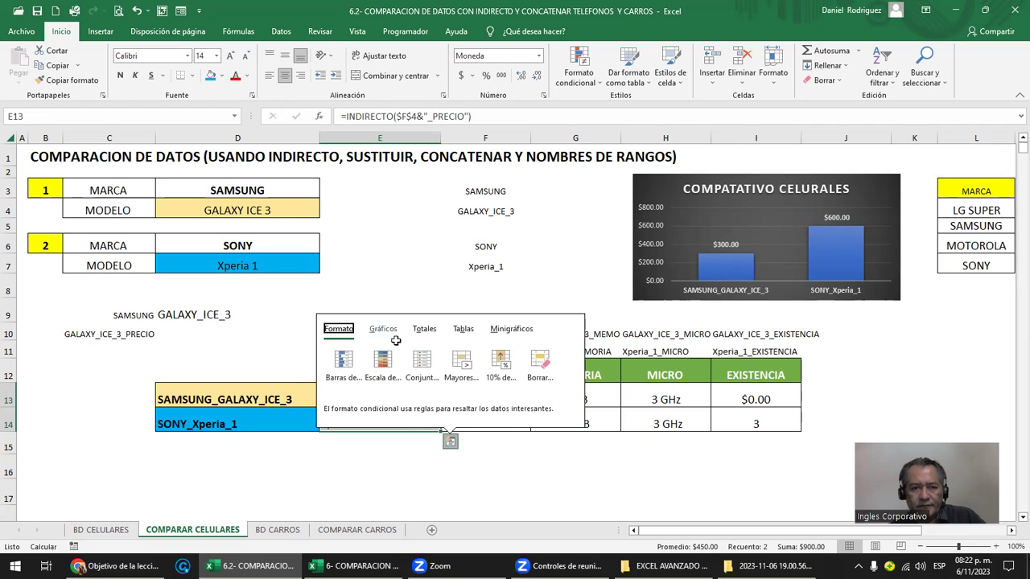
click(391, 395)
Step: Copy E13's currency format onto the Sony price in E14 so it reads $600.00
click(390, 394)
click(72, 80)
click(384, 423)
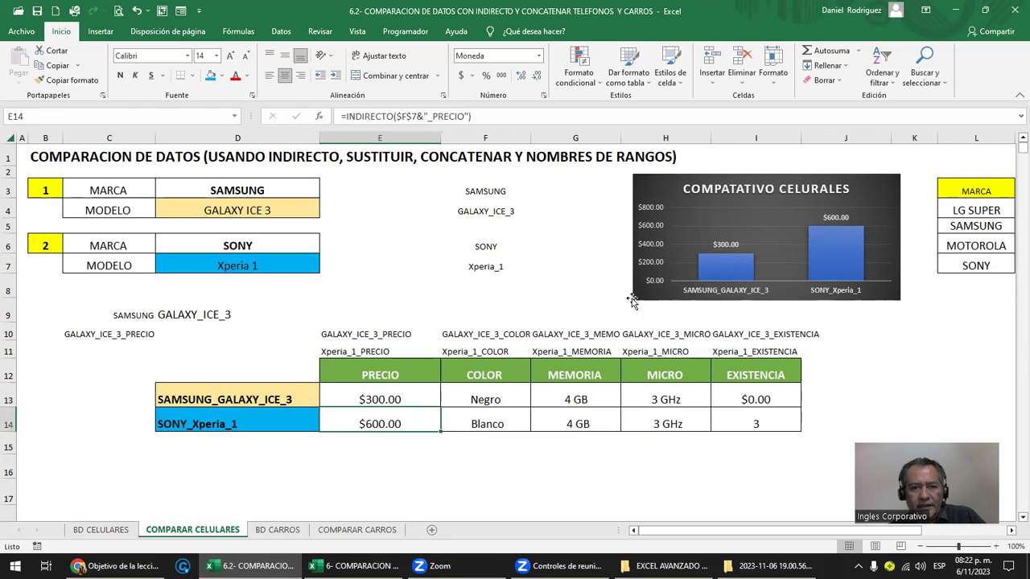
click(733, 220)
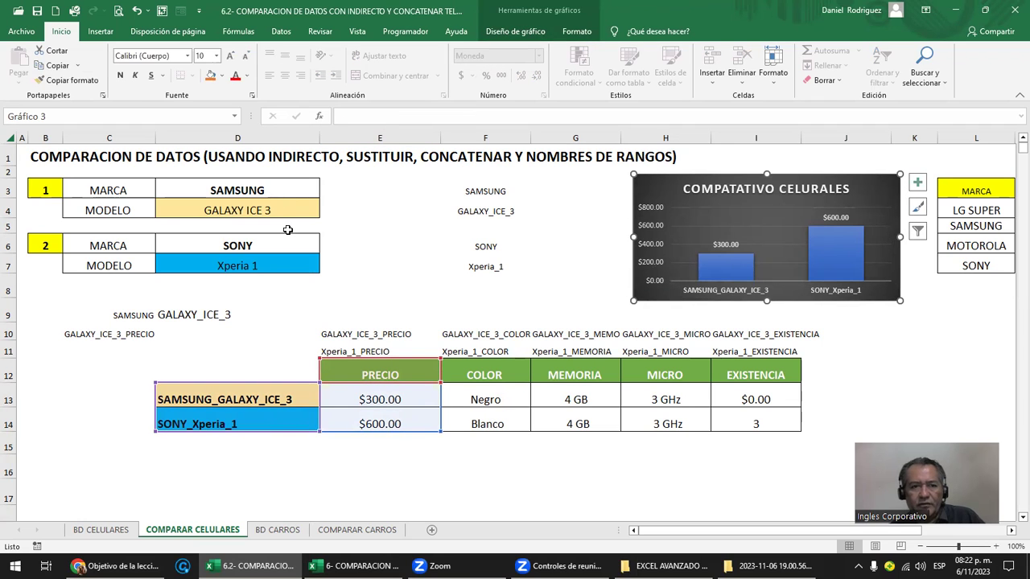
click(263, 206)
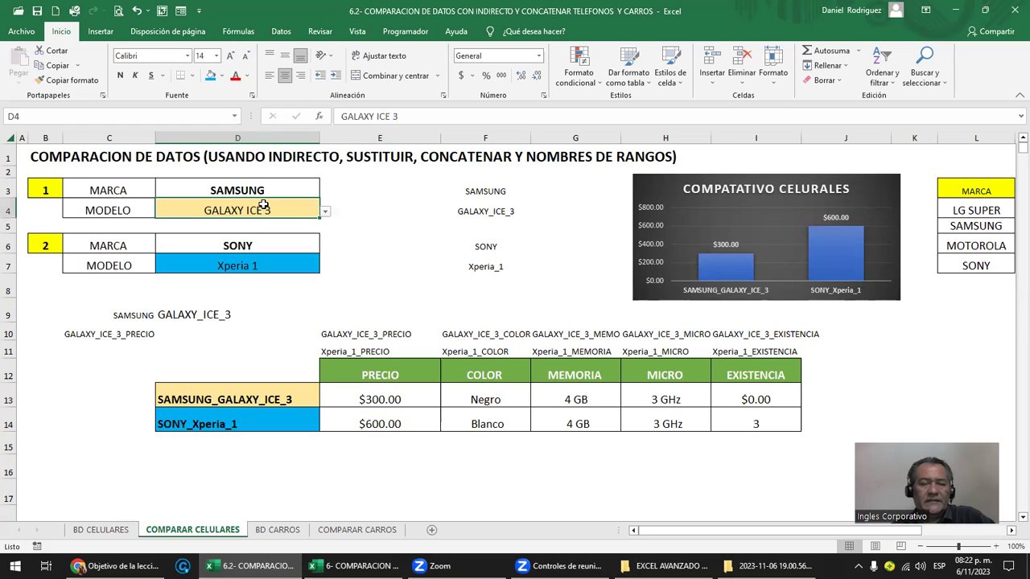
click(324, 214)
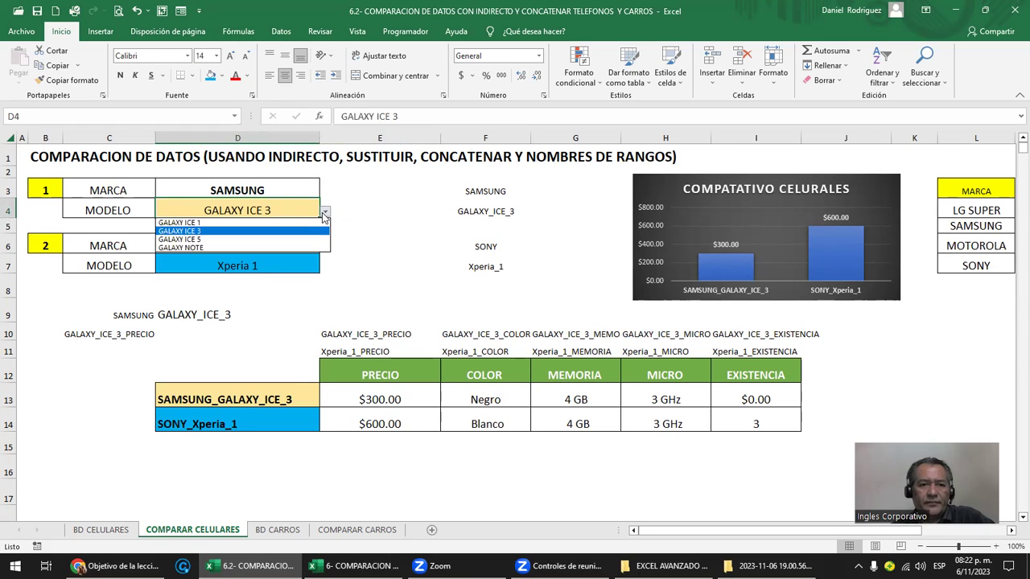
click(191, 239)
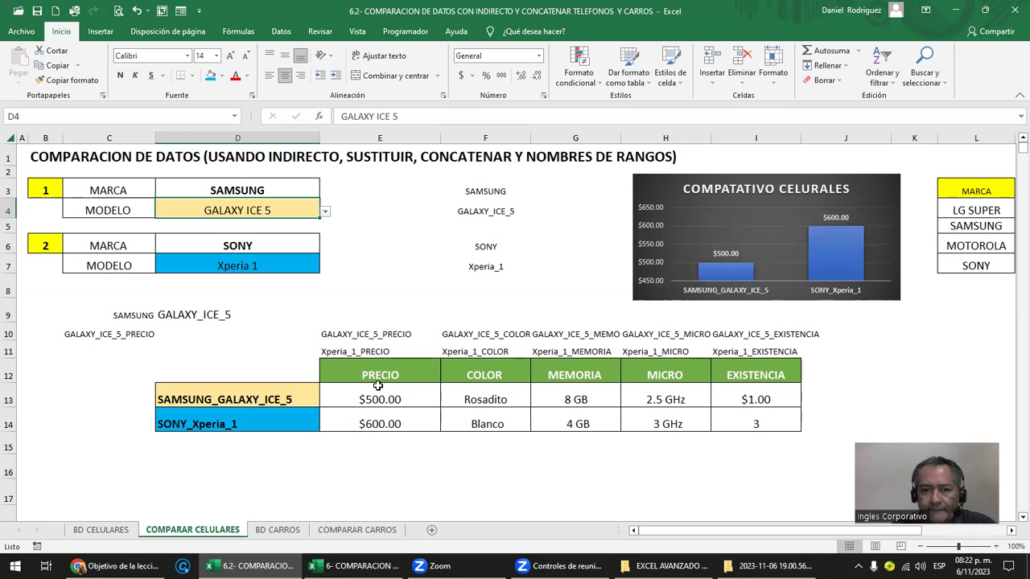
click(505, 400)
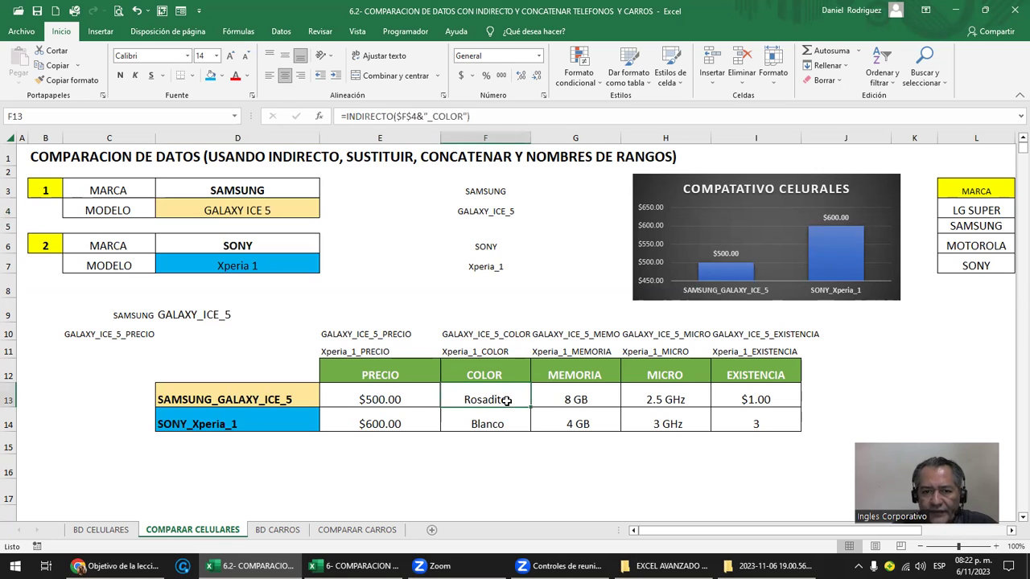
click(400, 400)
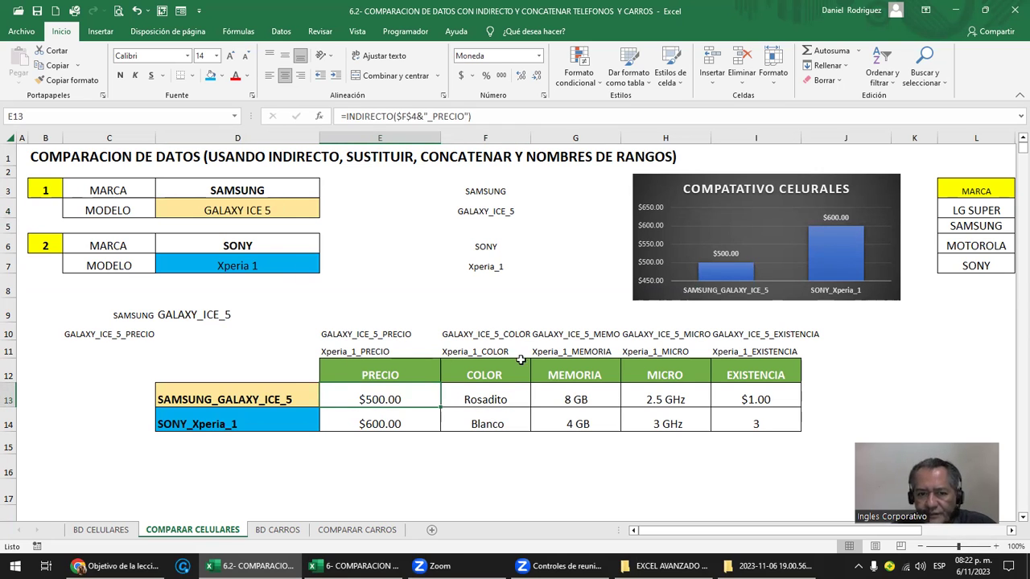
click(100, 530)
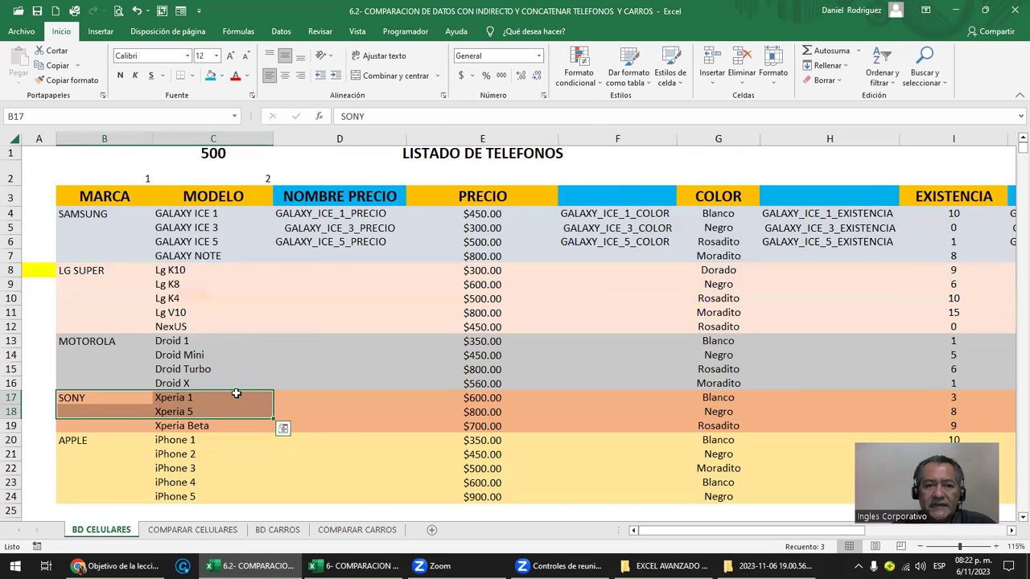
click(300, 244)
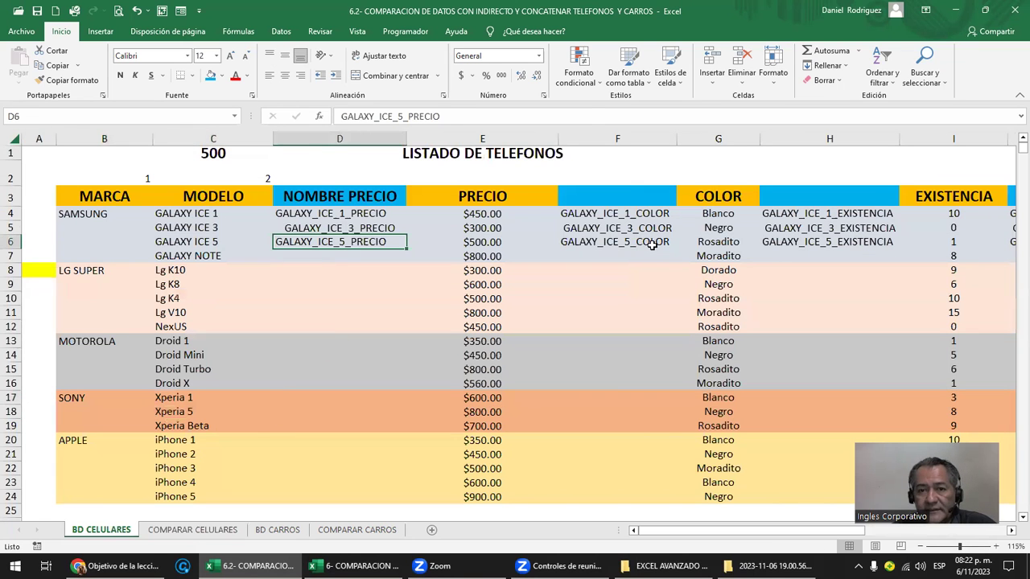
click(192, 529)
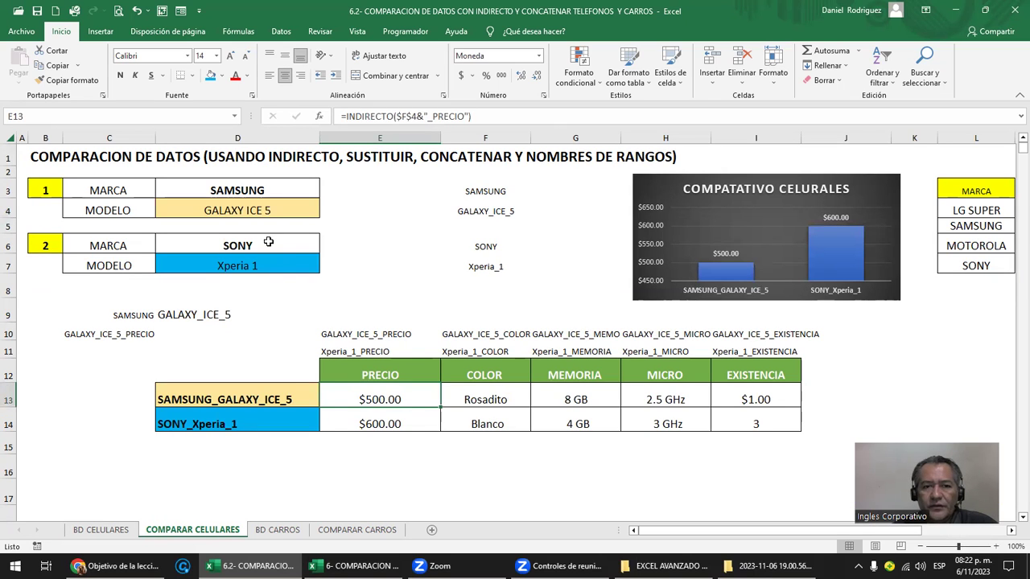
Step: Review the Sony price, memory and micro INDIRECTO formulas in E14, G14 and H14
click(387, 426)
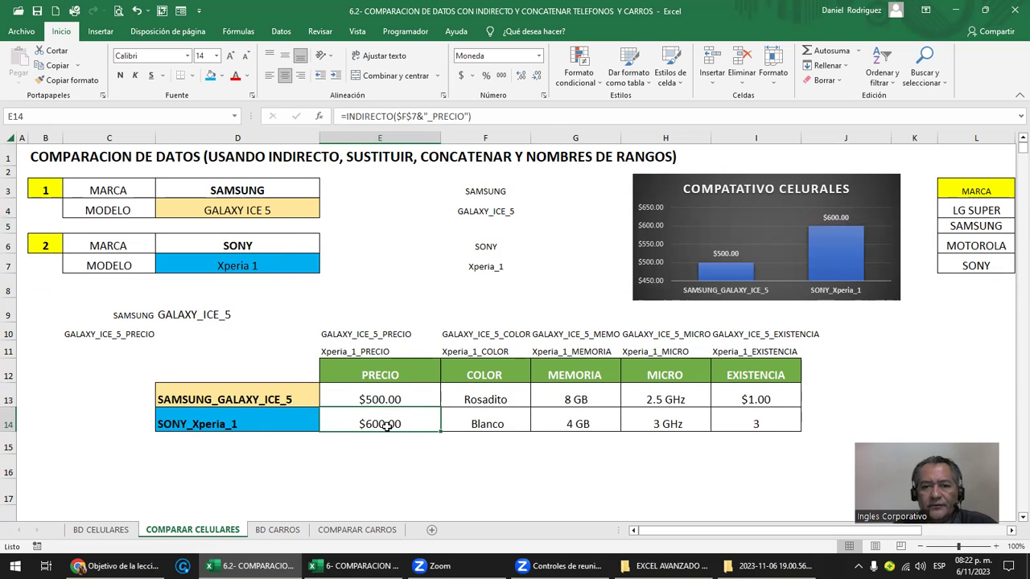
click(581, 422)
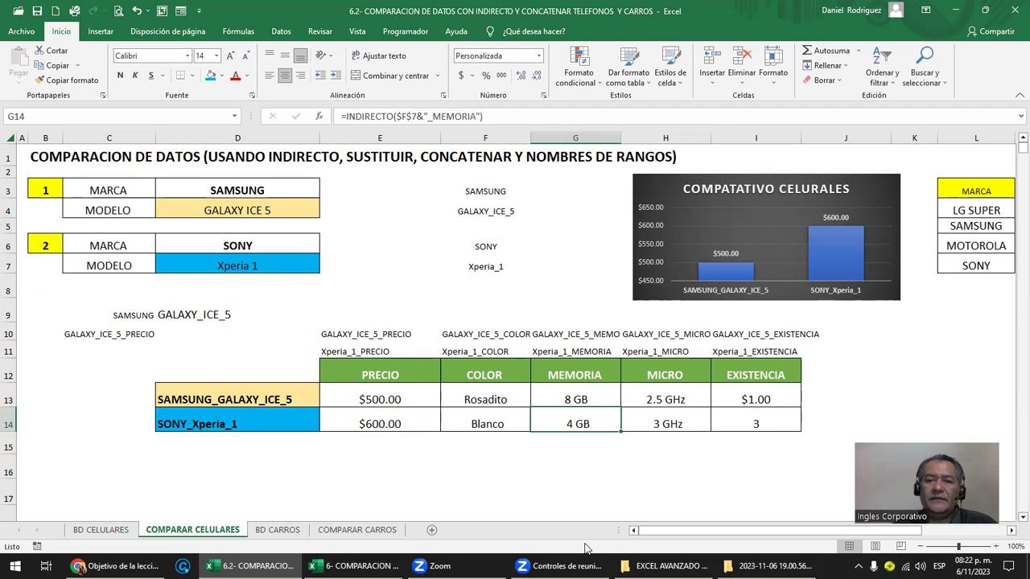
click(676, 427)
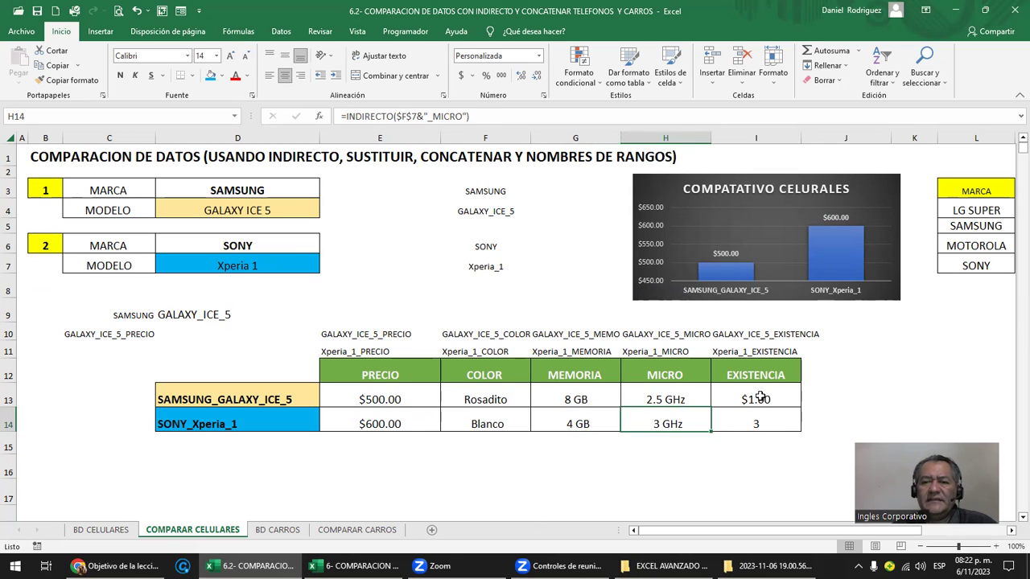
Step: Set the EXISTENCIA results I13:I14 to General number format
drag(761, 397, 765, 422)
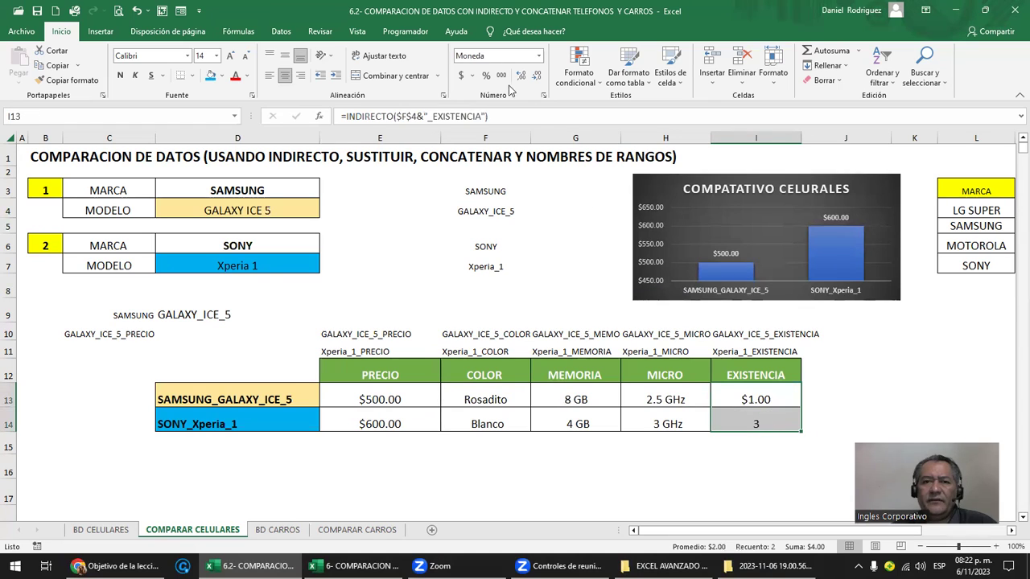
click(538, 55)
click(515, 65)
click(658, 469)
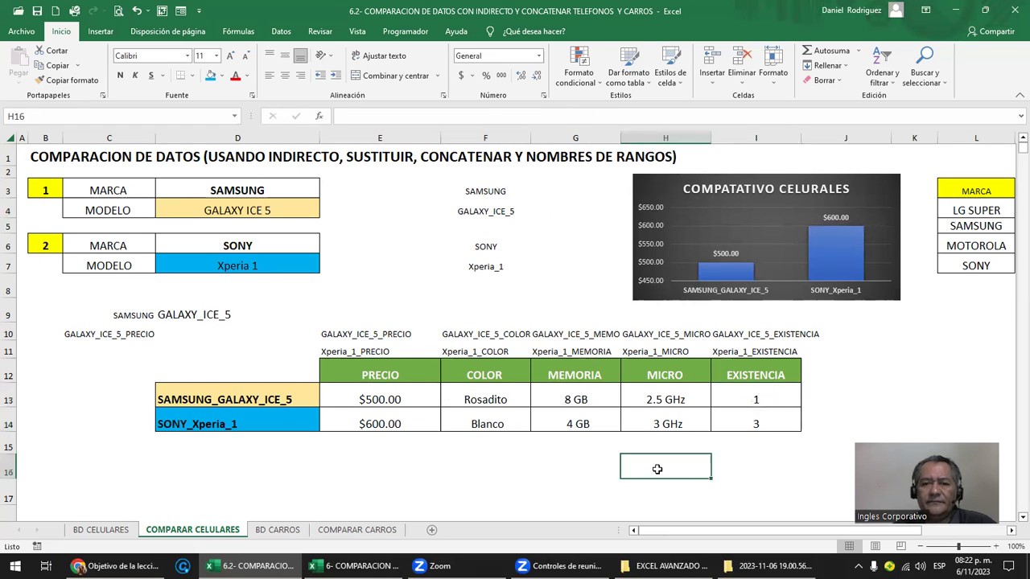
Step: Review the price, color, memory and micro INDIRECTO formulas, such as =INDIRECTO($F$4&"_MEMORIA")
drag(390, 399, 394, 425)
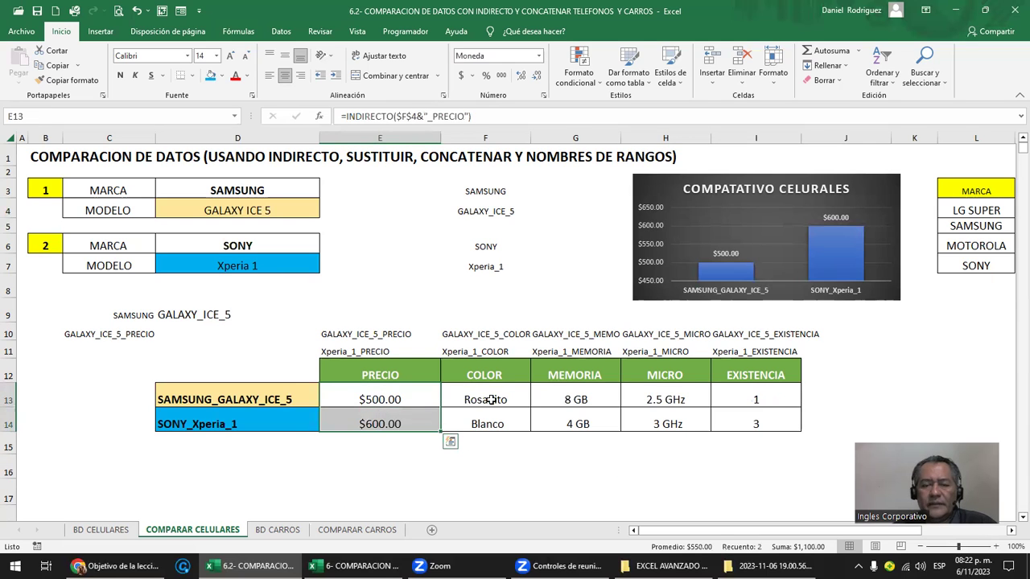
drag(485, 400, 525, 415)
click(680, 393)
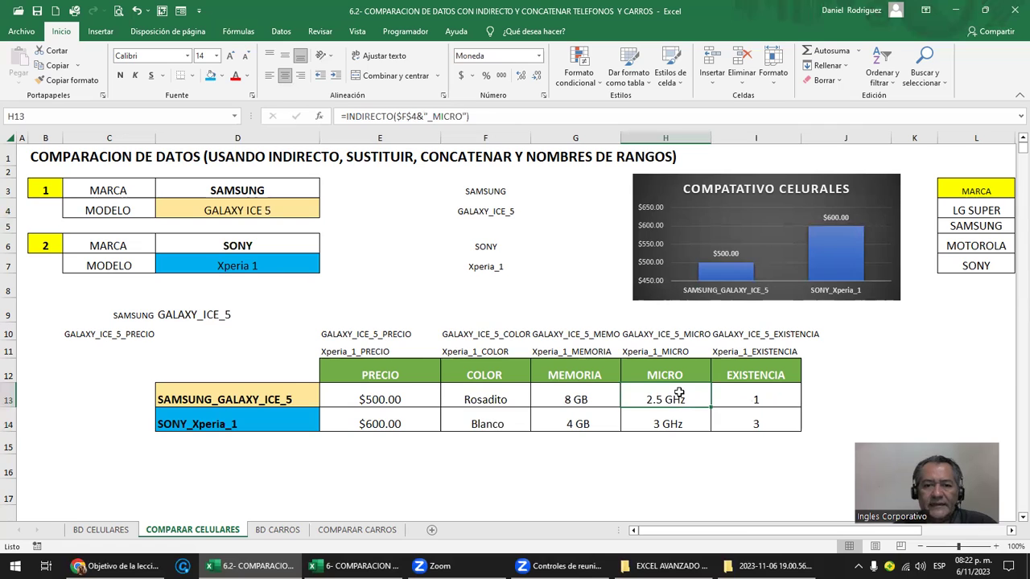
click(586, 407)
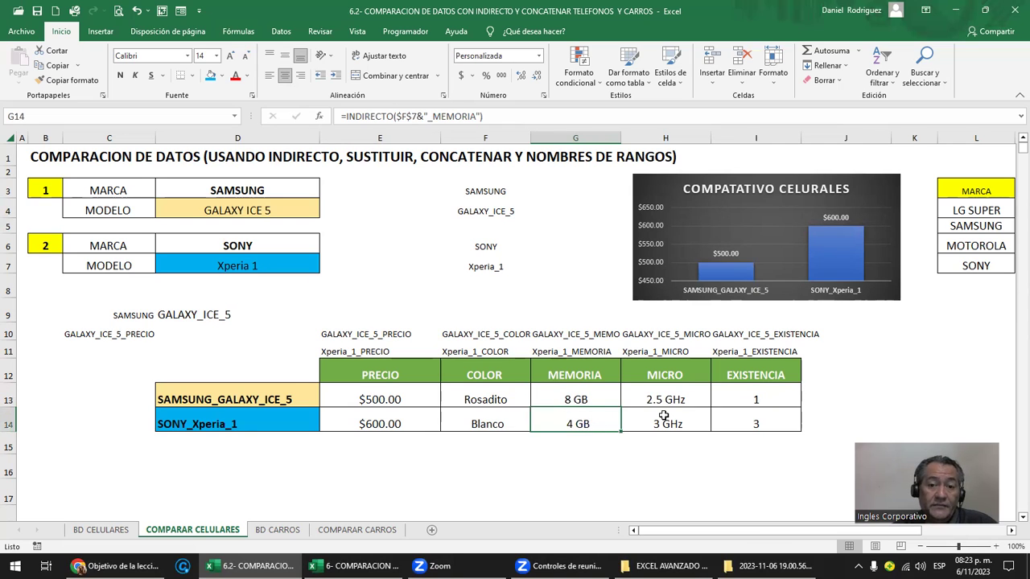
click(666, 420)
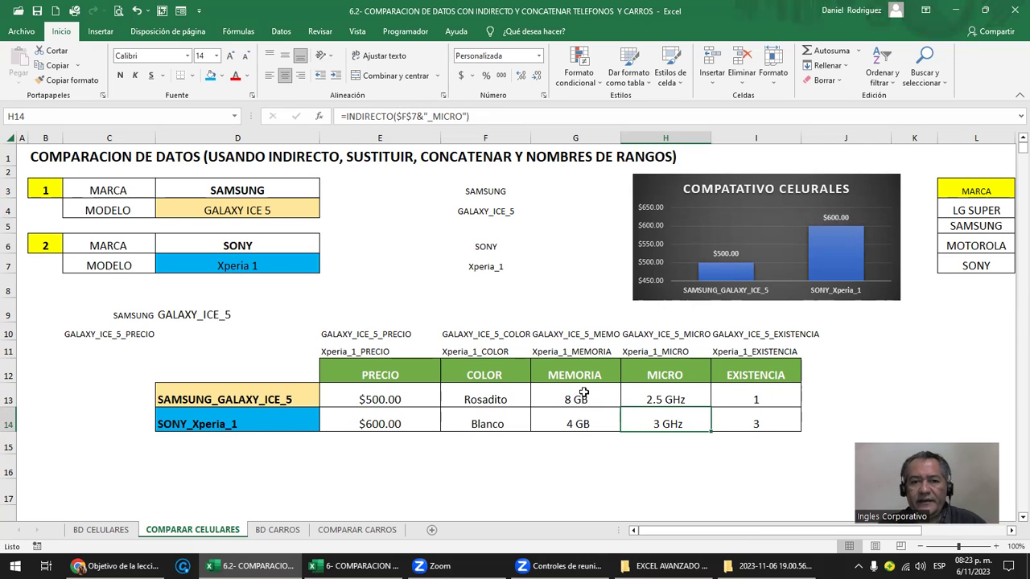
drag(583, 393, 658, 414)
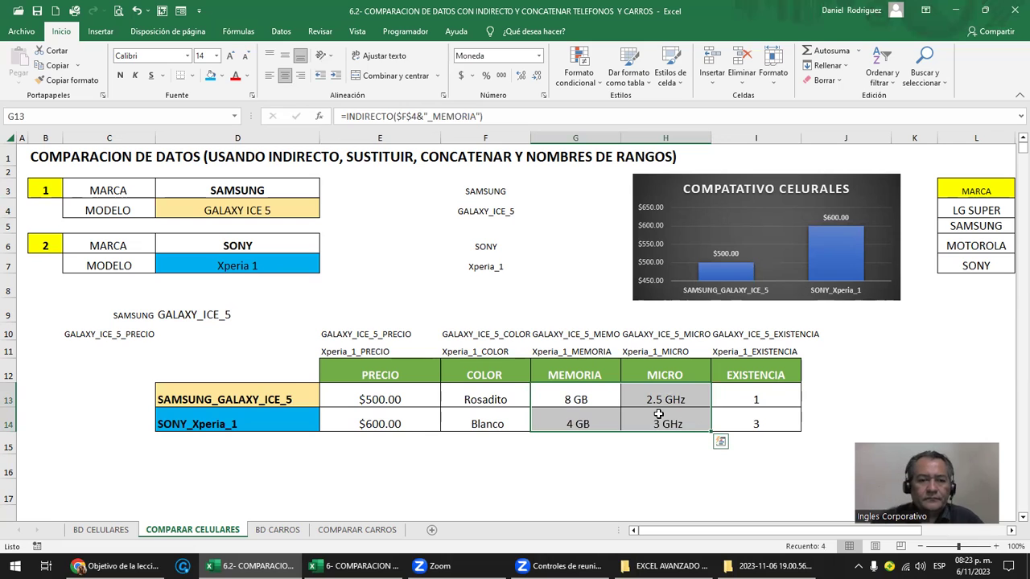
click(362, 397)
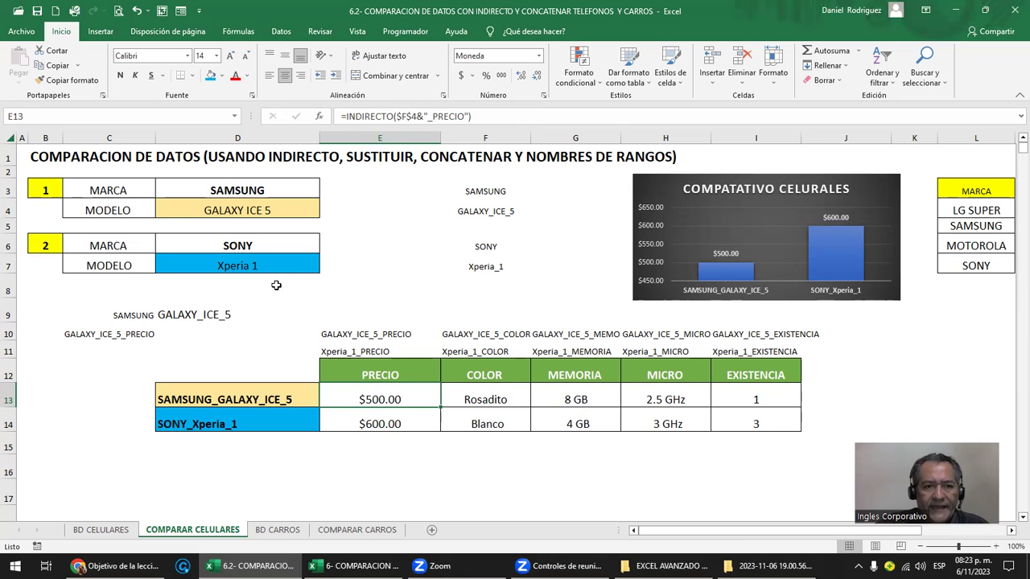
click(42, 190)
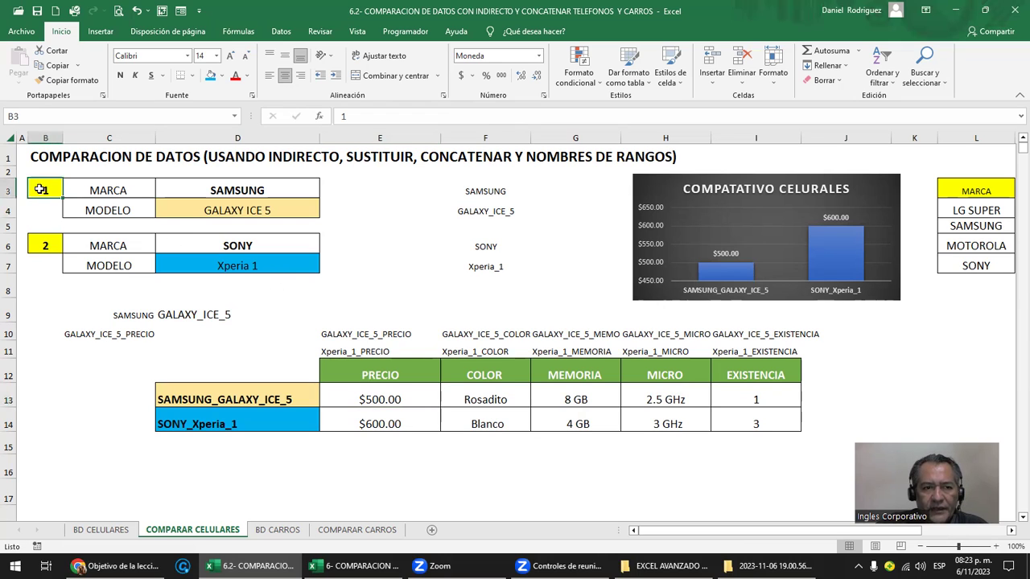
Step: Narrow column K and check the MARCA brand list in L4:L7
click(251, 192)
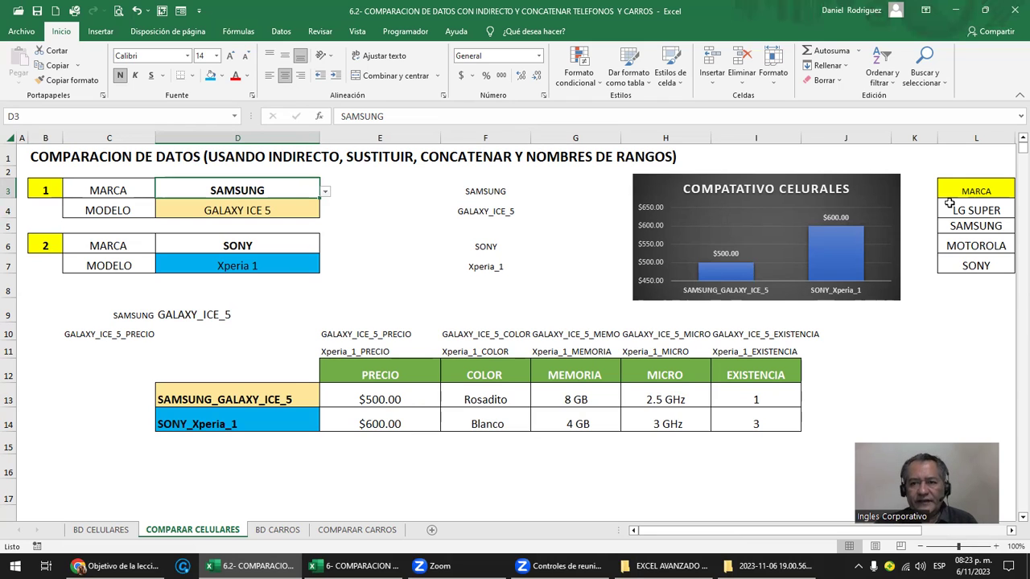
drag(938, 137, 918, 138)
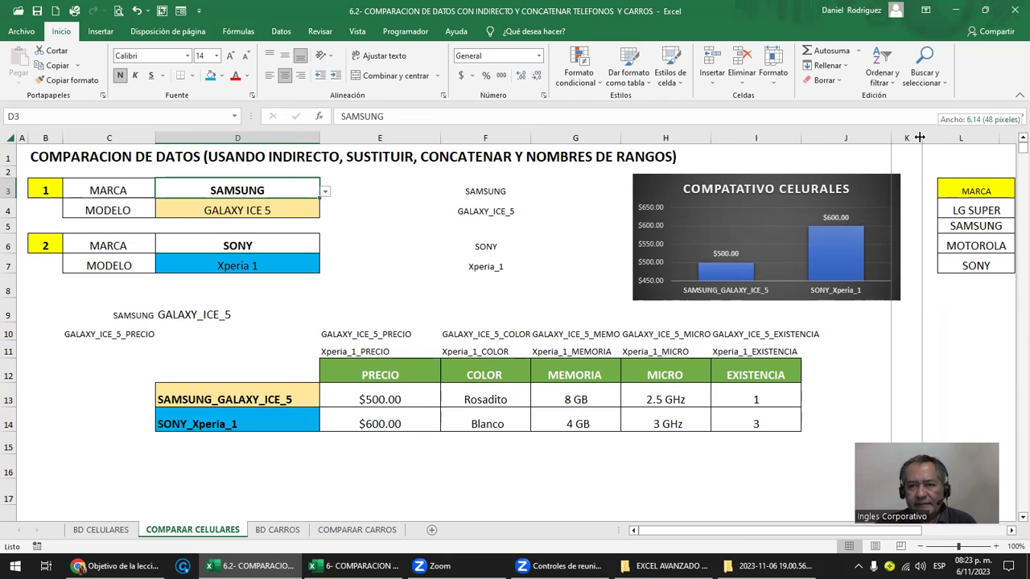
drag(952, 207, 957, 266)
click(947, 192)
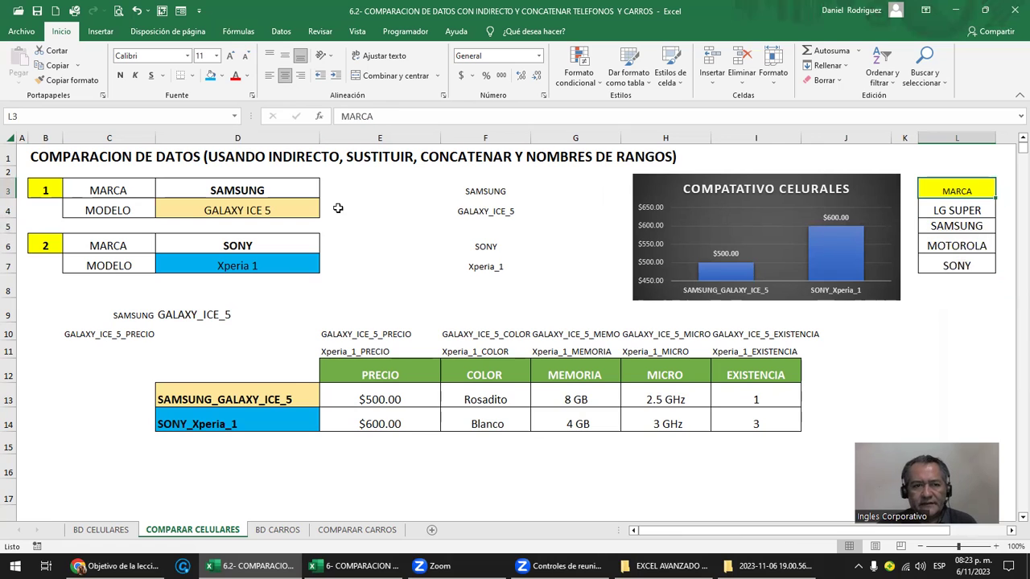
Step: Show the data validation for brand cell D3, a list sourced from =$L$4:$L$7
click(280, 196)
right_click(279, 196)
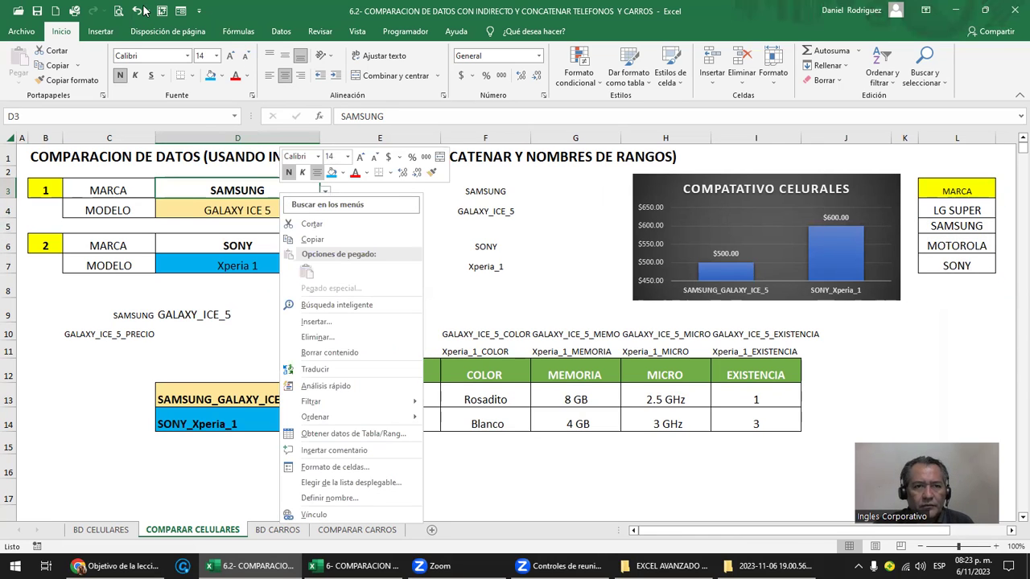
click(281, 30)
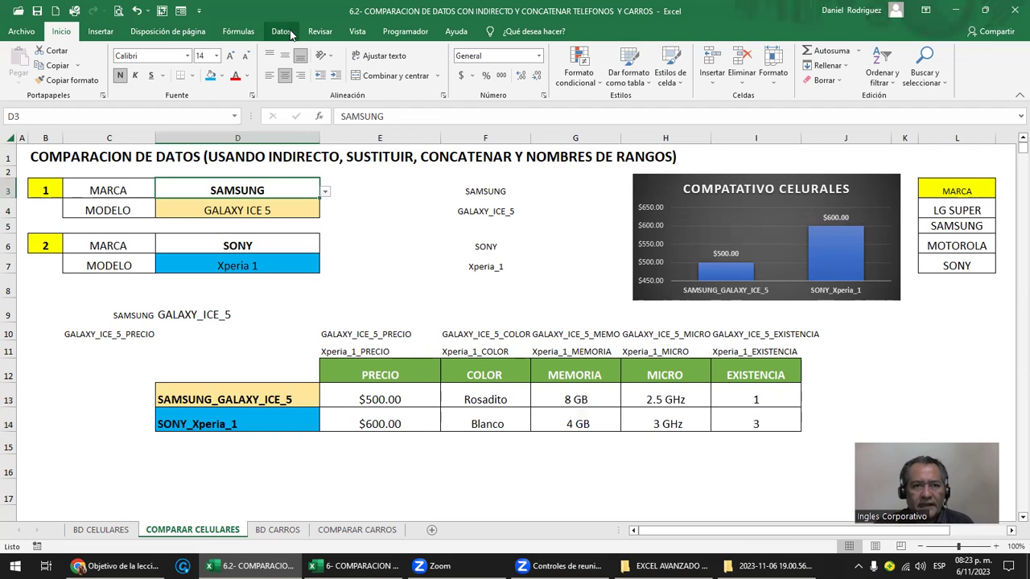
click(281, 31)
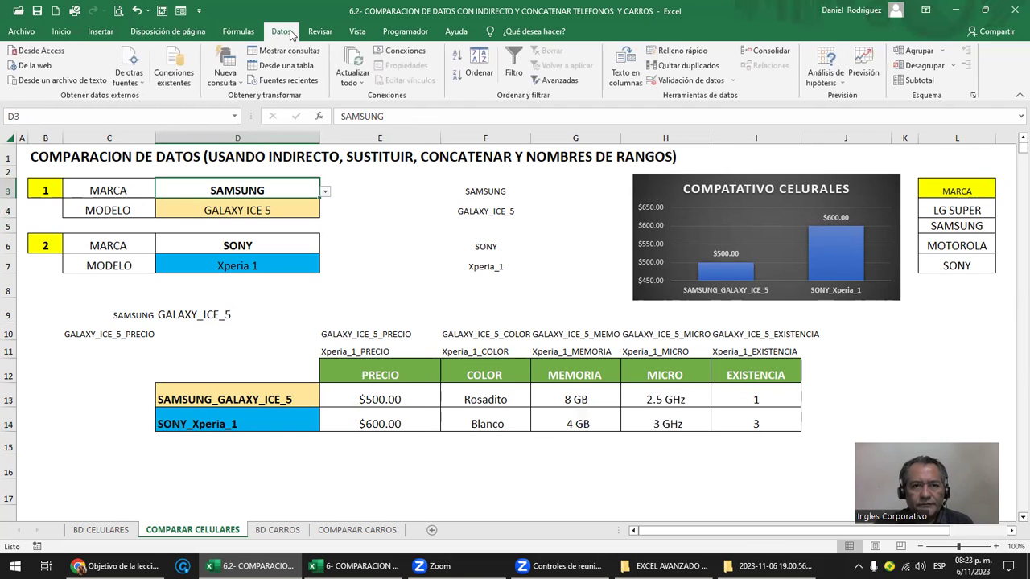
click(690, 80)
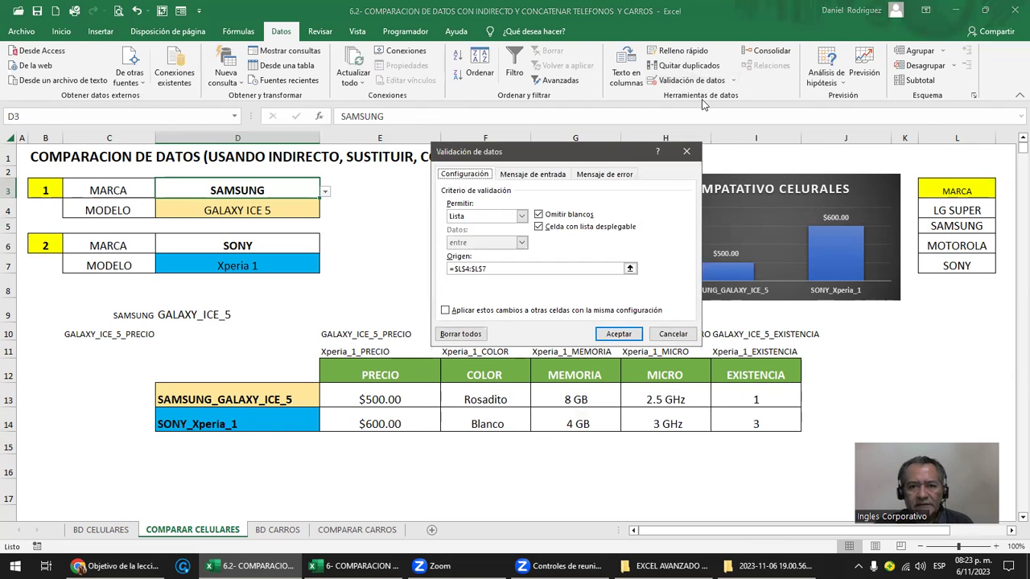
click(552, 267)
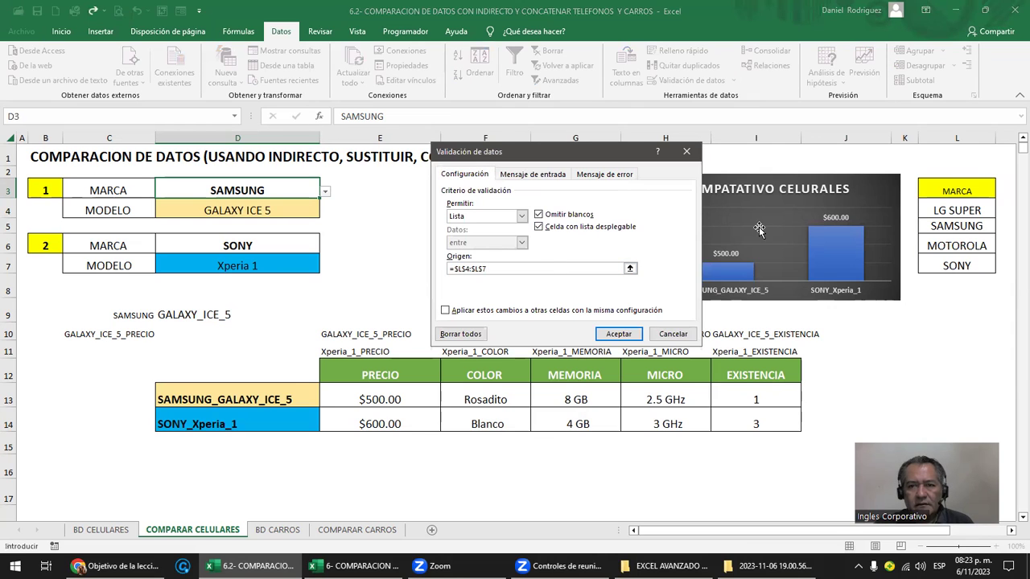
double_click(480, 268)
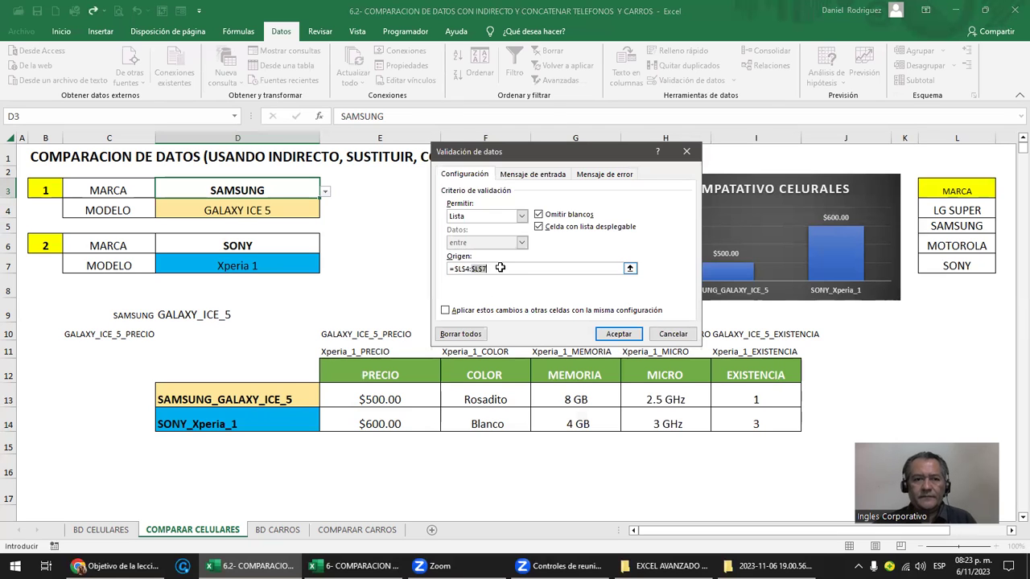
key(Return)
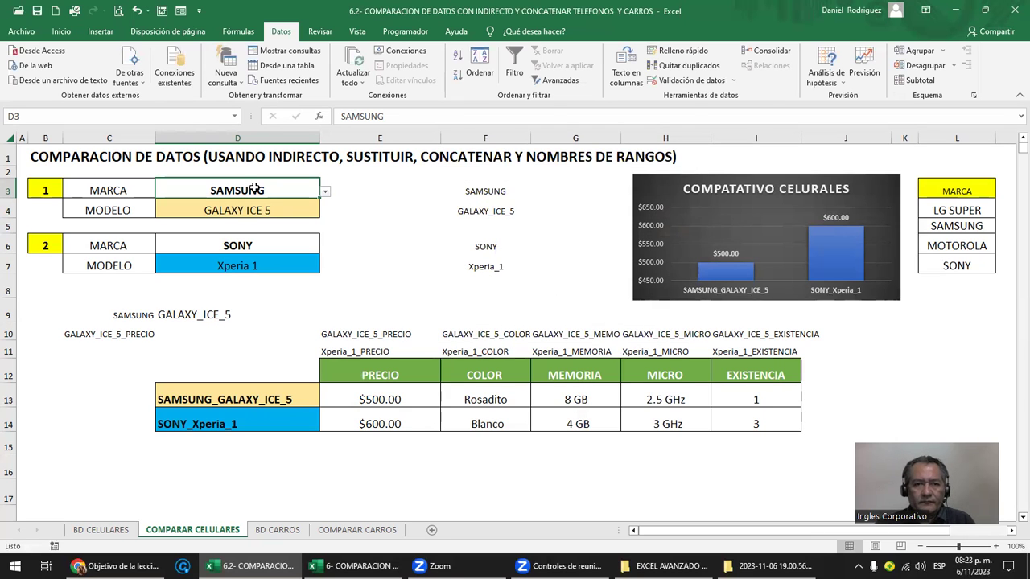
click(688, 79)
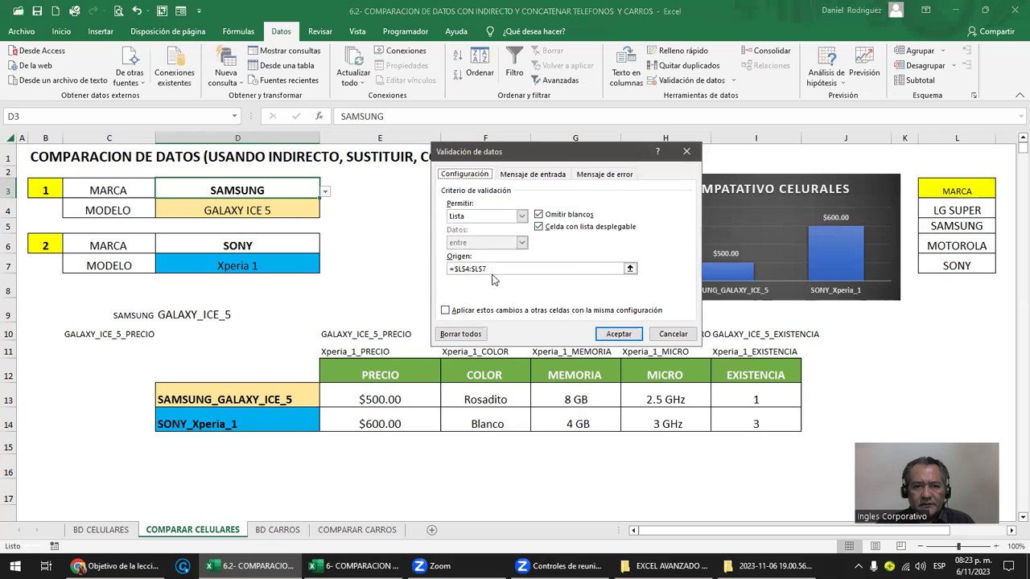
click(490, 271)
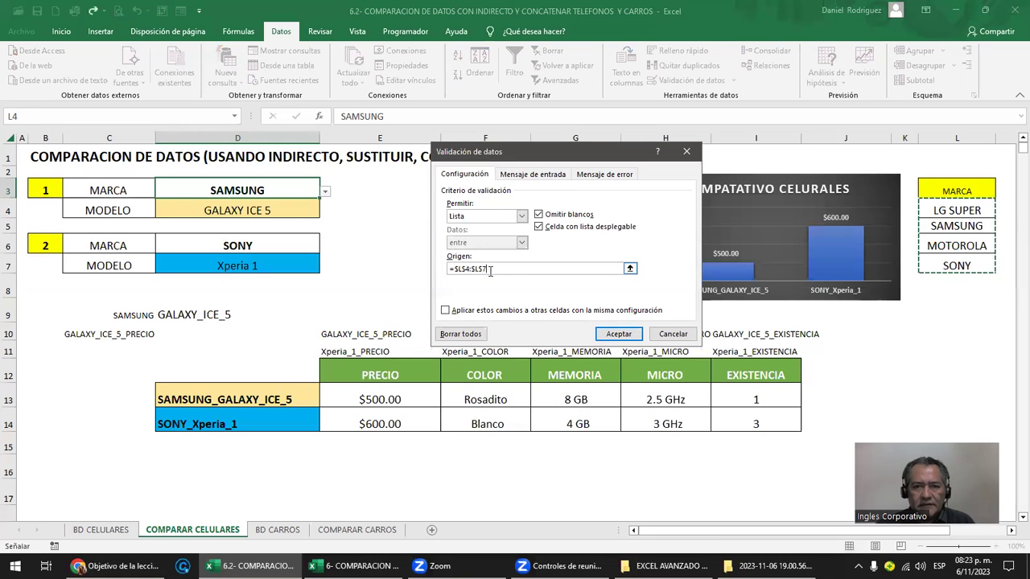
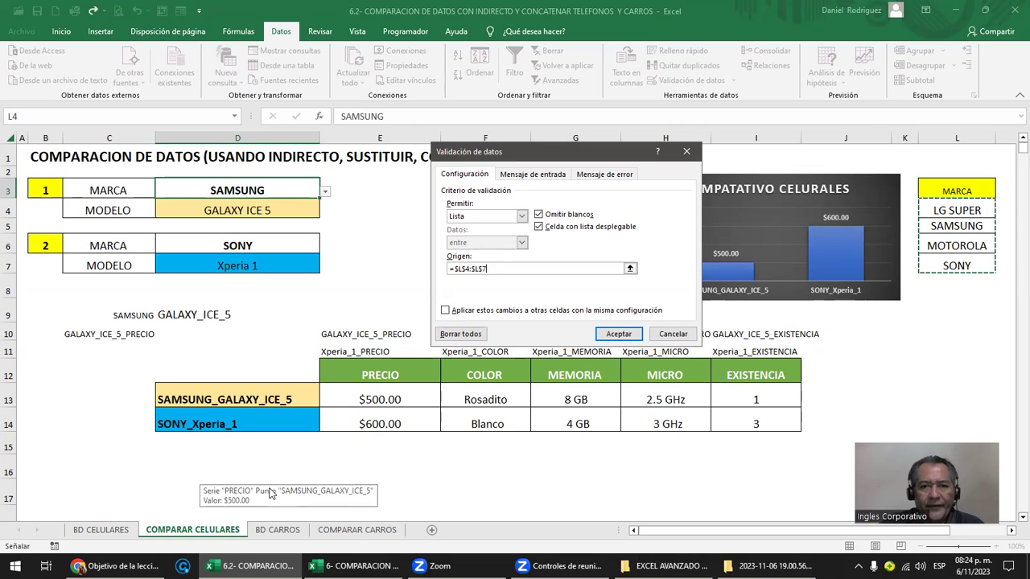
Step: Review the brand-list data validation on D3 and D6 without changing it
click(673, 334)
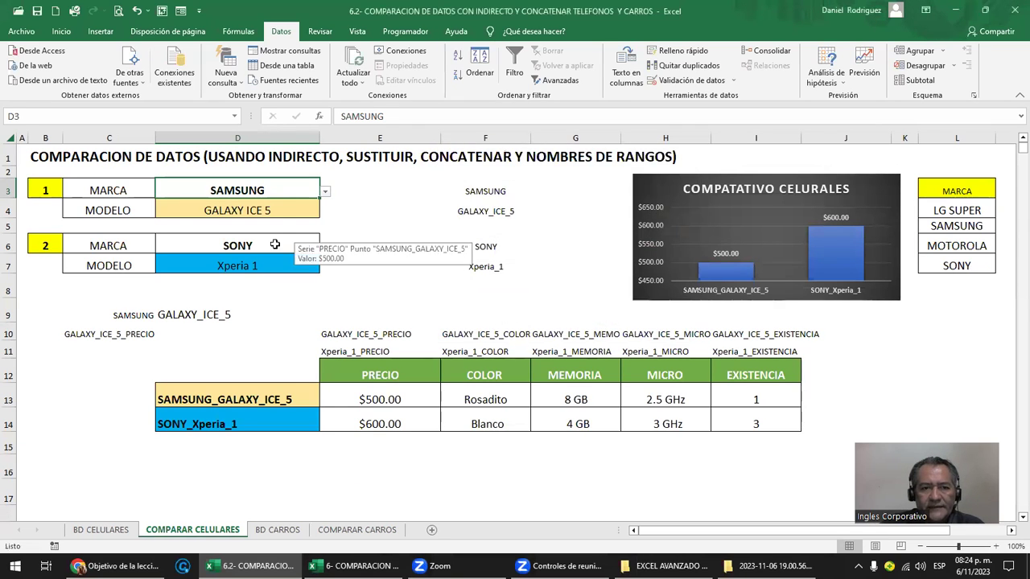
click(278, 243)
click(690, 81)
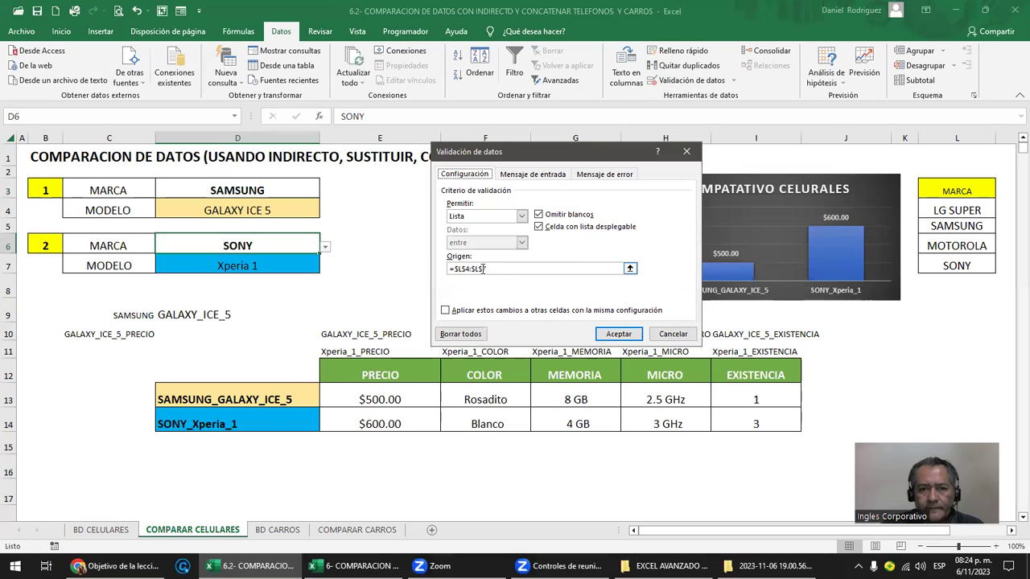
click(565, 268)
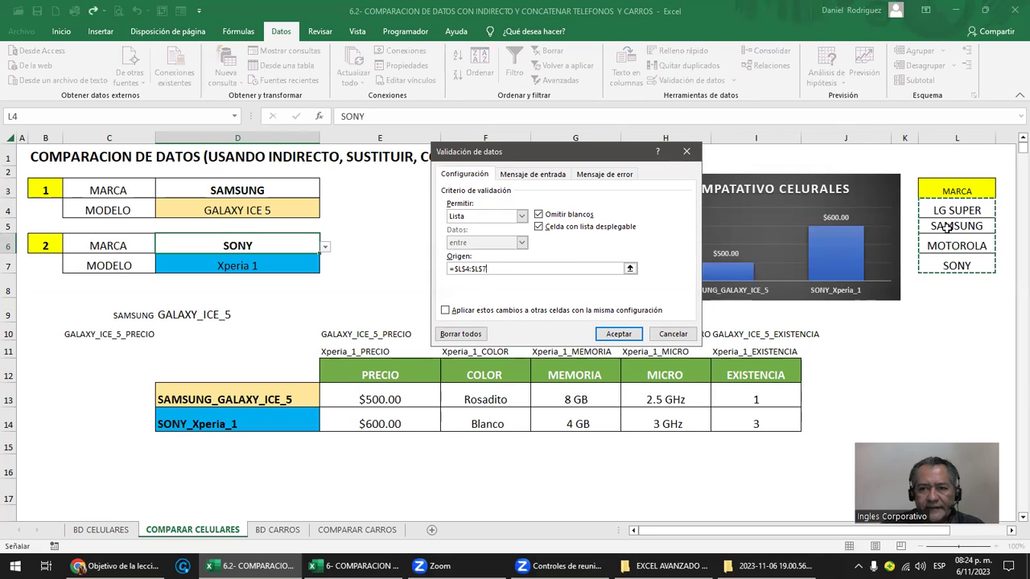
click(673, 334)
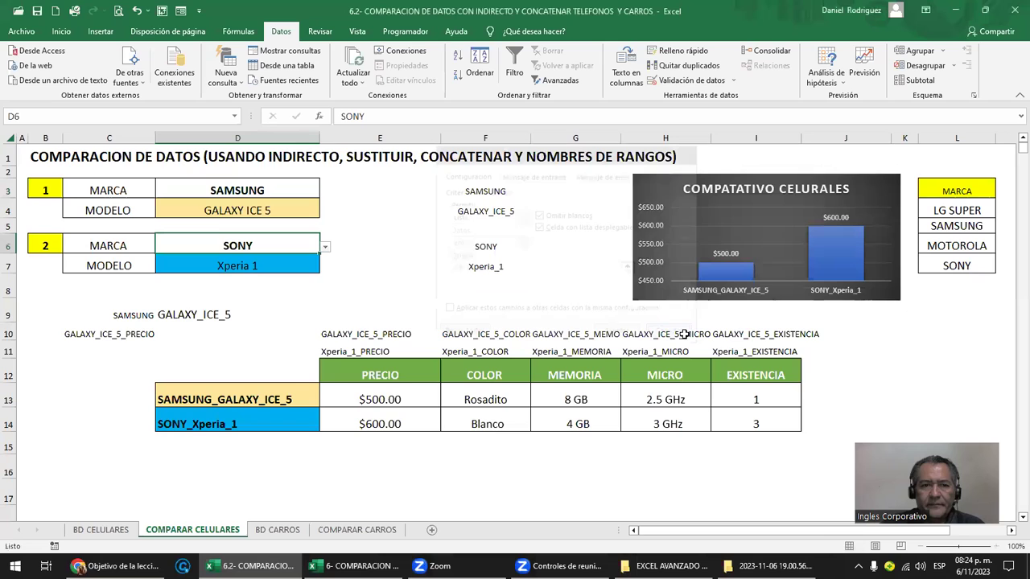
Step: Open D4's data validation and delete its =INDIRECTO($D$3) list source
click(218, 208)
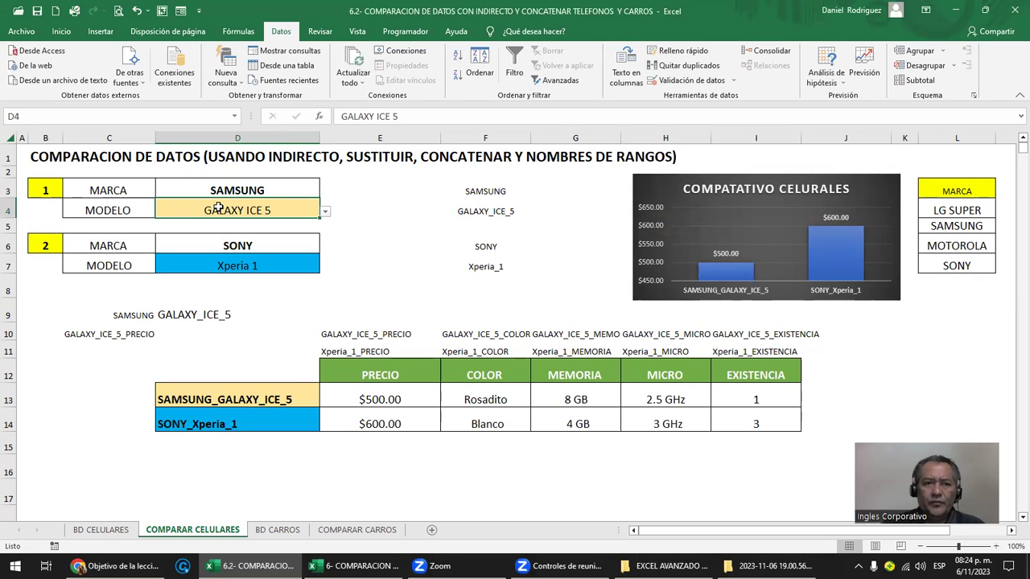
click(682, 79)
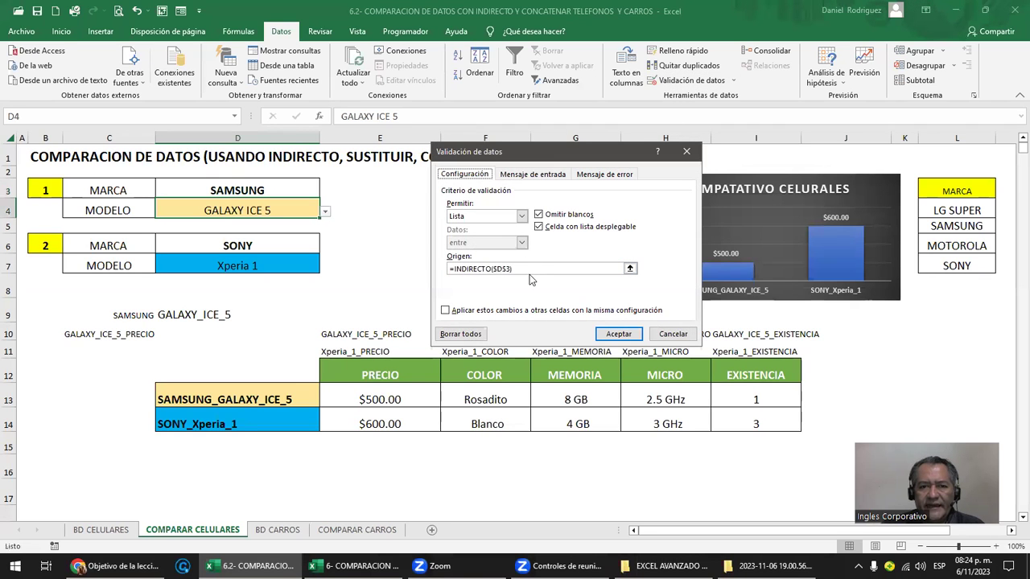
key(ctrl+Page_Up)
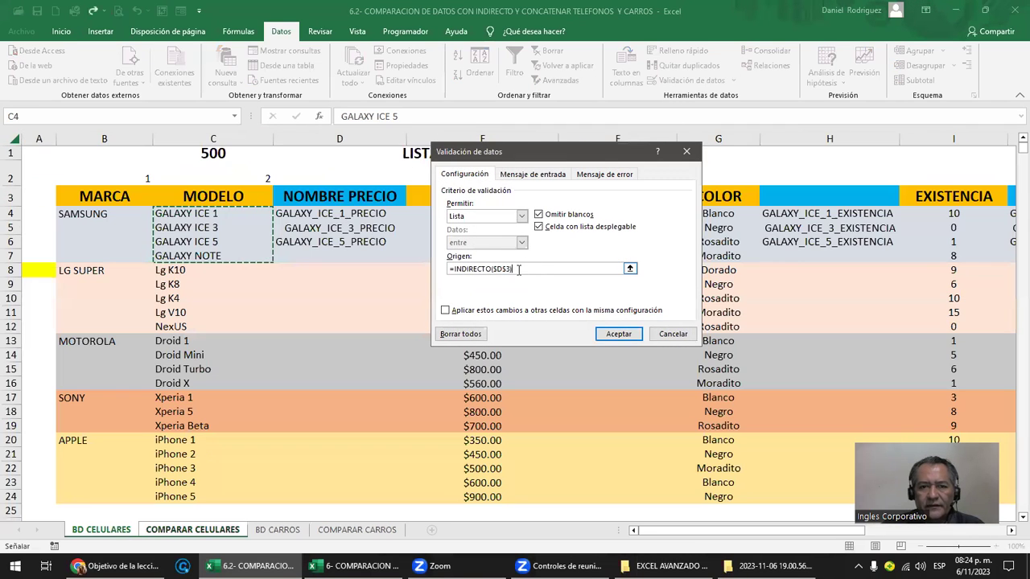
drag(518, 270, 406, 265)
key(Delete)
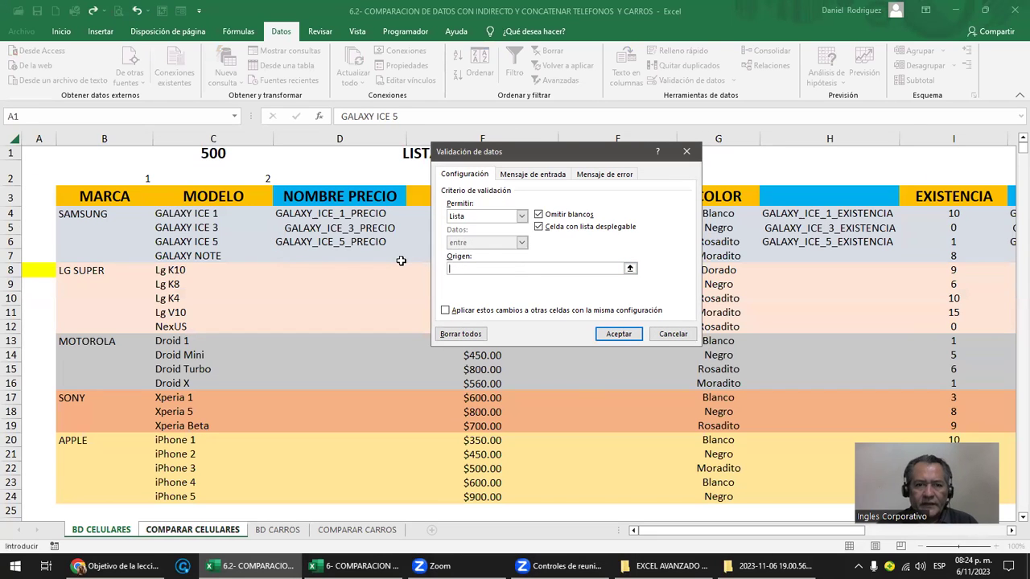
Step: Redefine D4's validation as a List sourced from =INDIRECTO($D$3), then pick GALAXY ICE 1
click(463, 334)
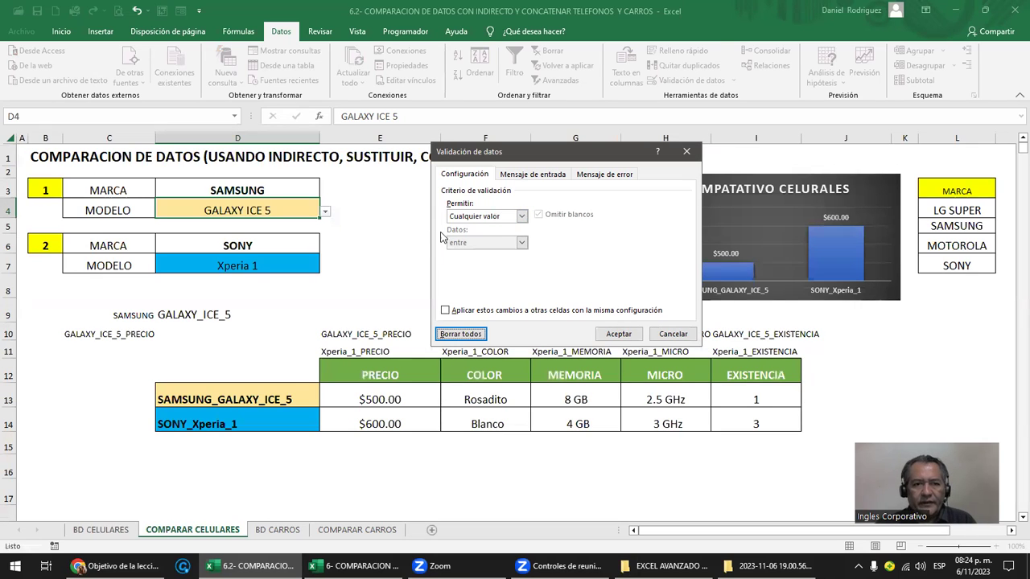
click(522, 215)
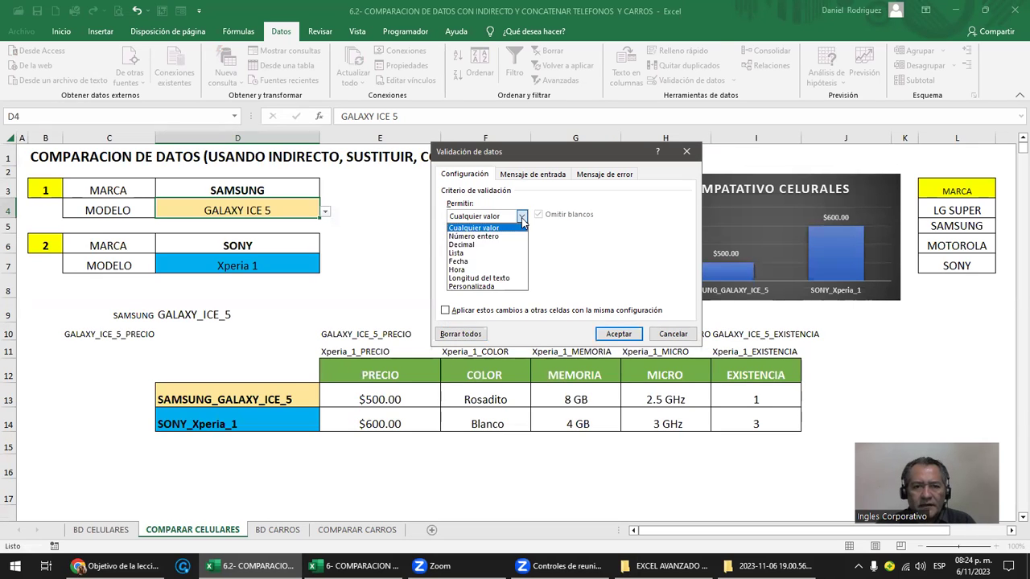
click(475, 256)
click(474, 267)
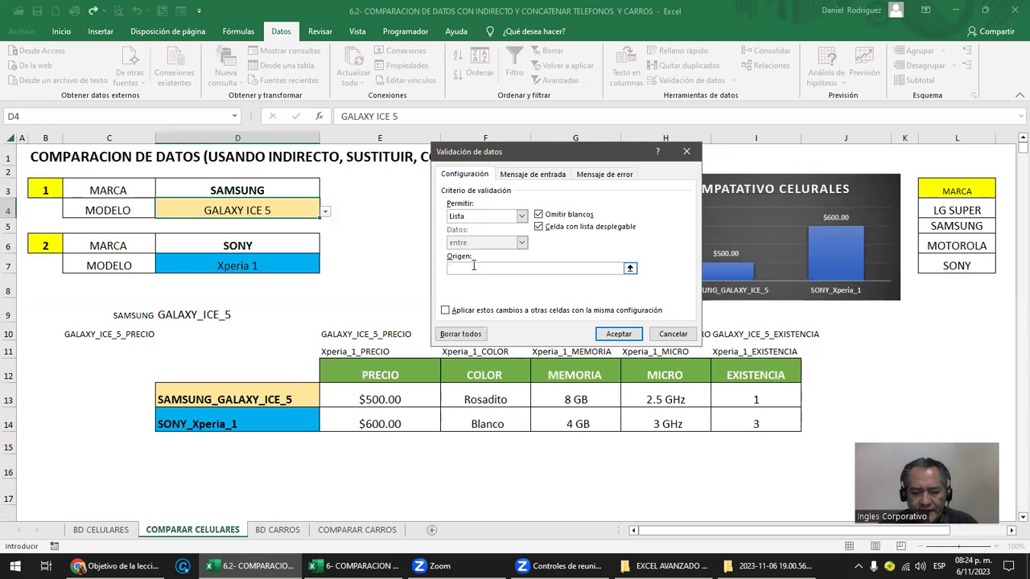
text(=INDIRECTO()
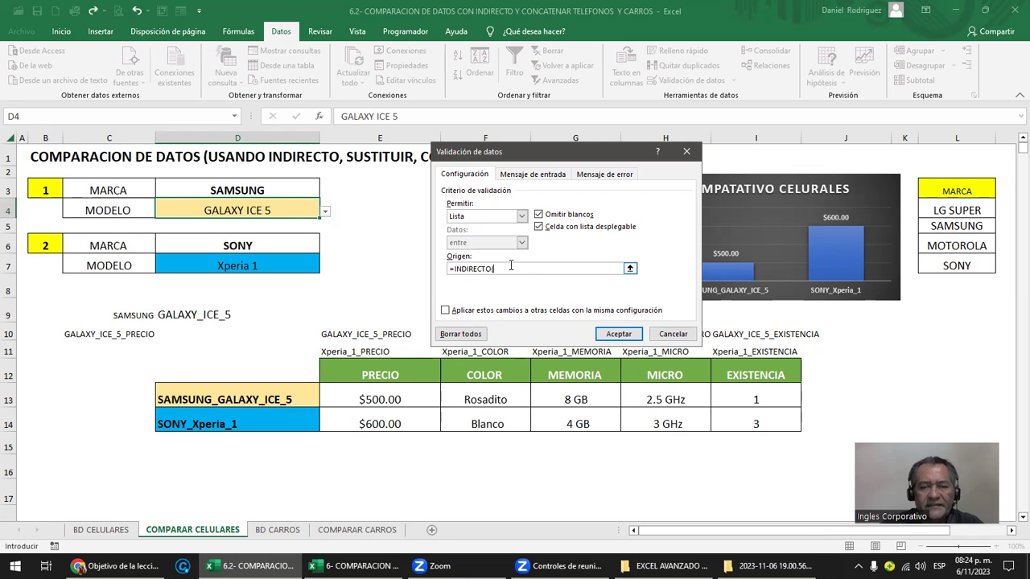
click(256, 190)
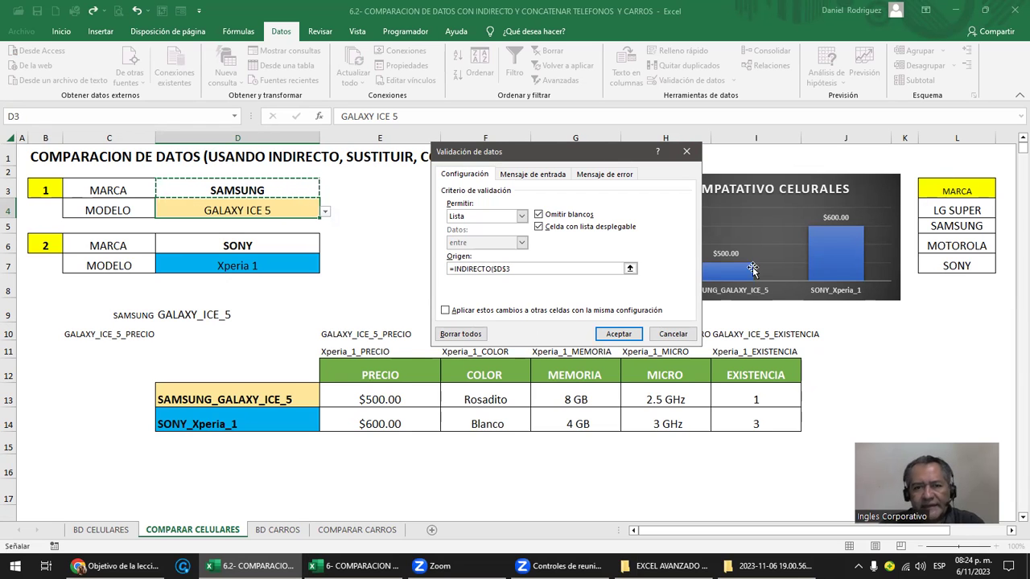
text())
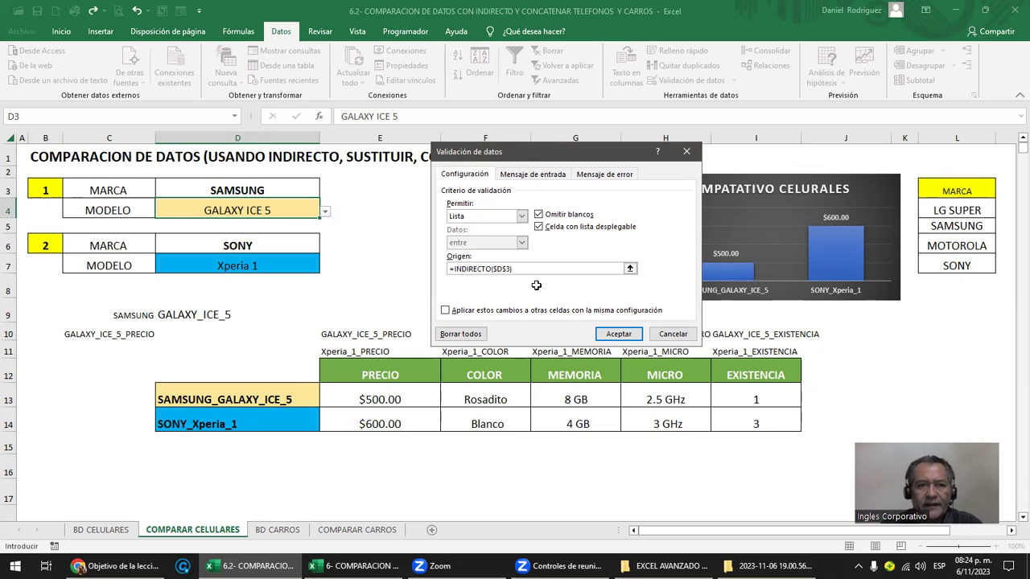
key(Return)
click(326, 211)
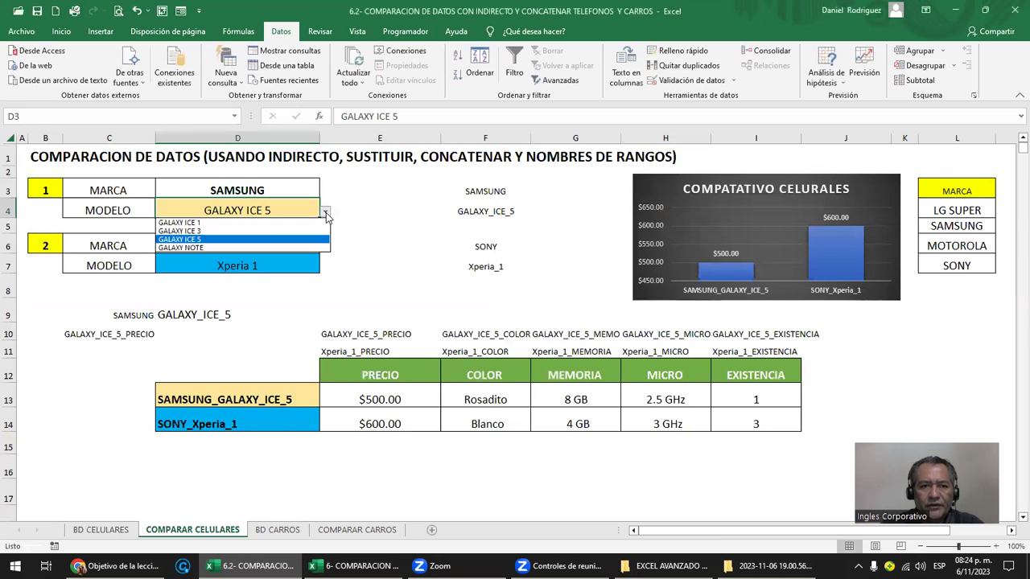
click(243, 223)
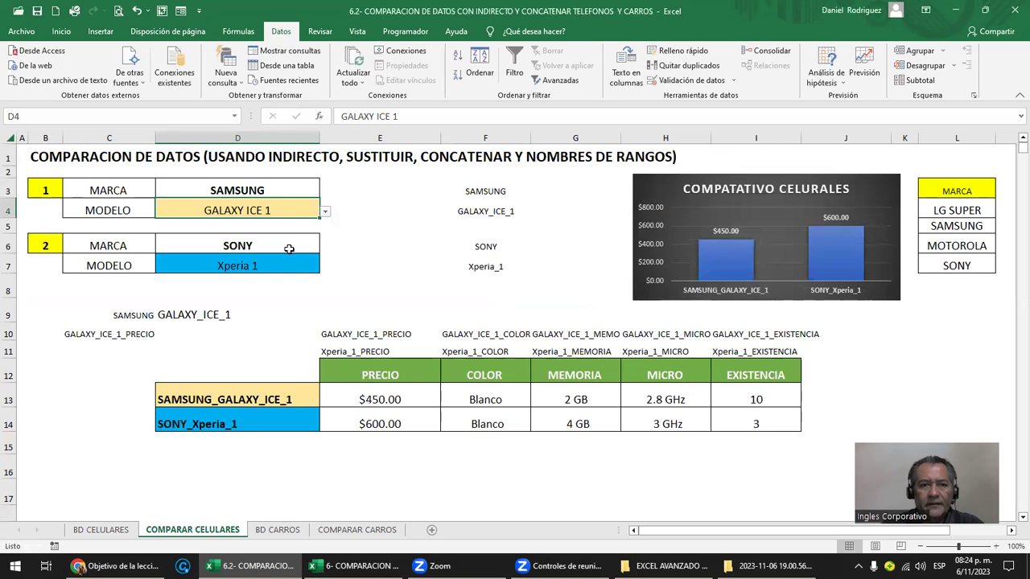
click(243, 247)
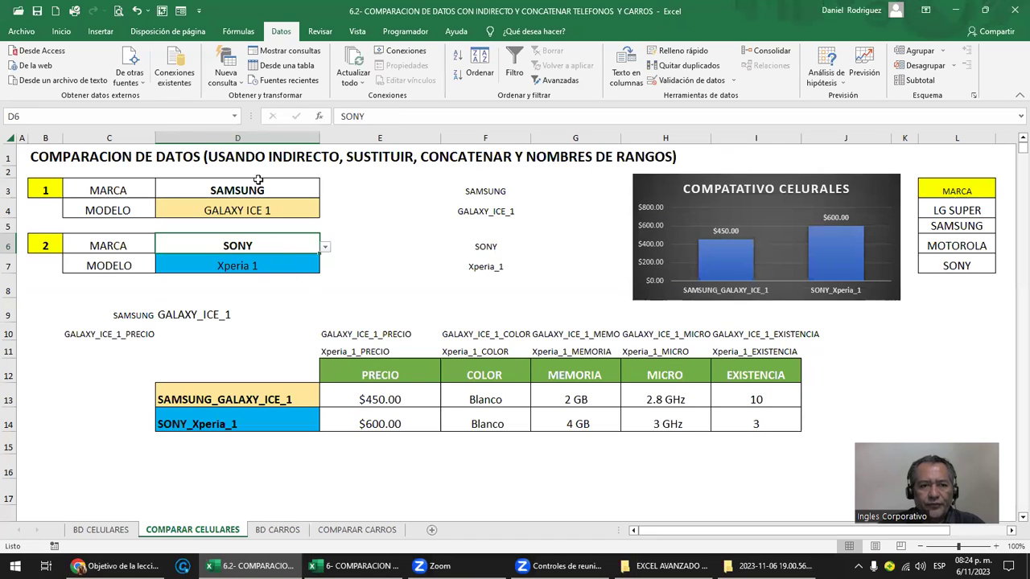
drag(49, 192, 242, 211)
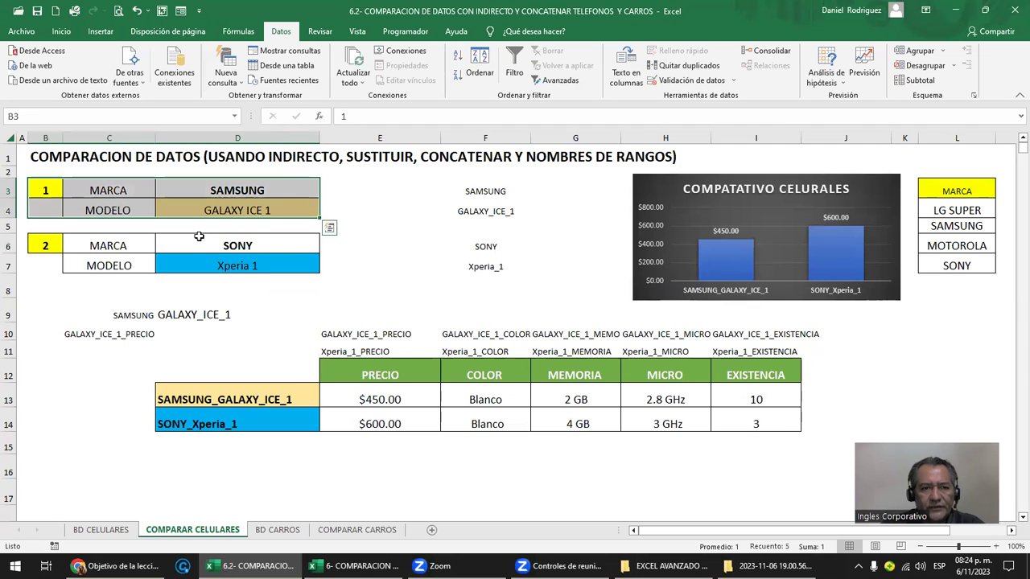
drag(50, 244, 263, 256)
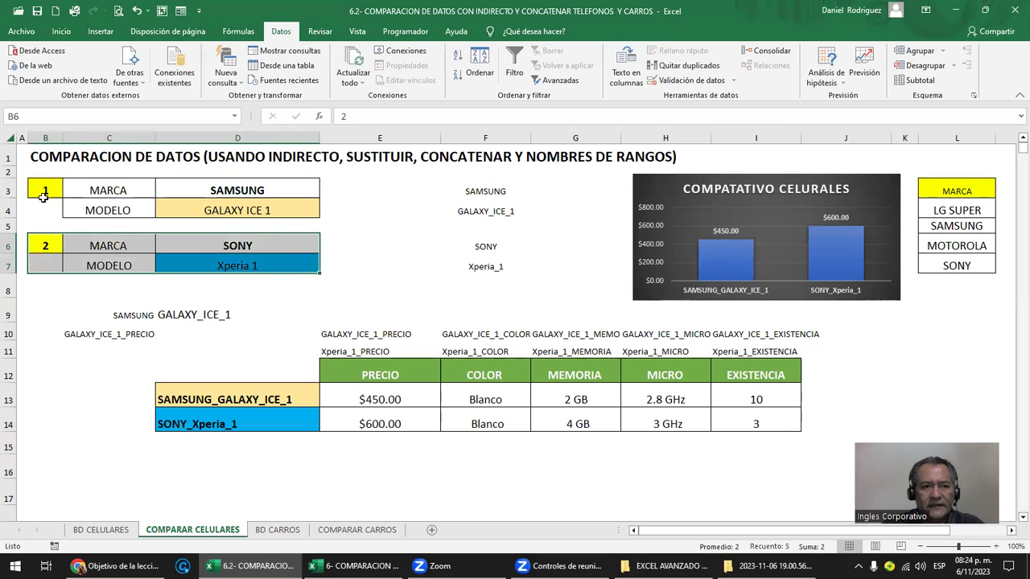
drag(44, 196, 241, 211)
mouse_move(34, 229)
mouse_down()
mouse_move(194, 240)
mouse_move(286, 260)
mouse_up()
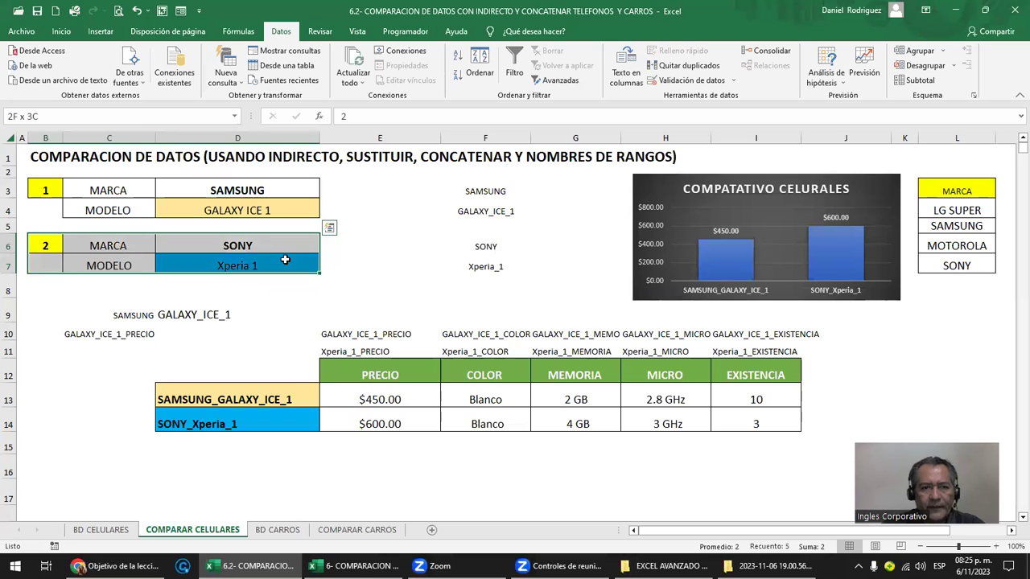
click(390, 392)
click(390, 368)
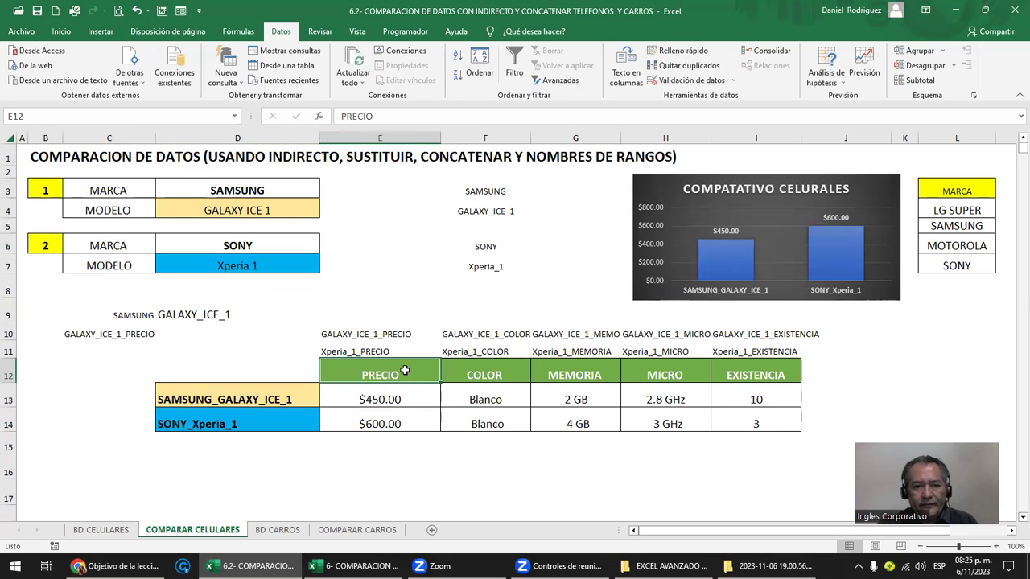
drag(405, 371, 757, 375)
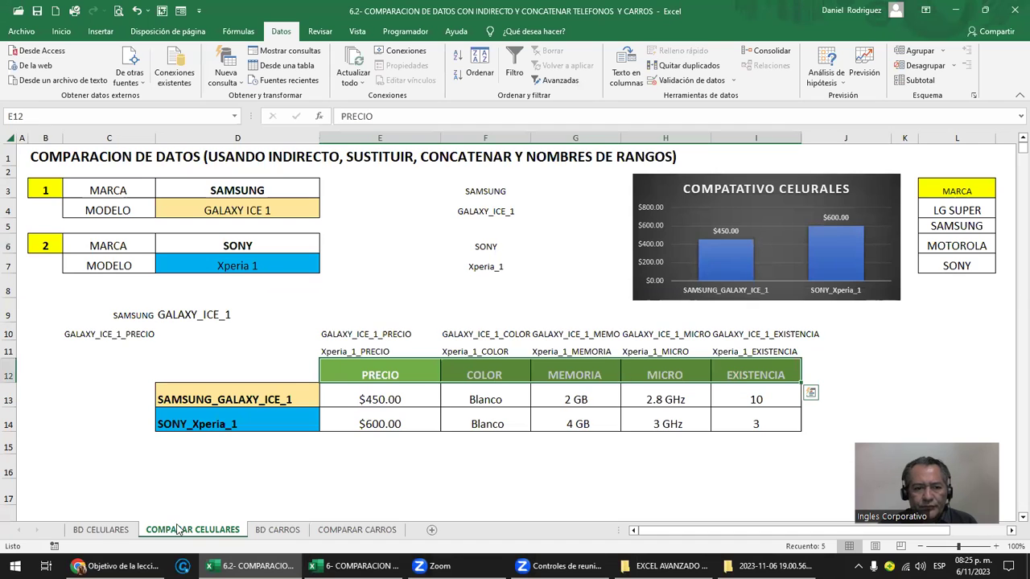
click(97, 530)
click(254, 195)
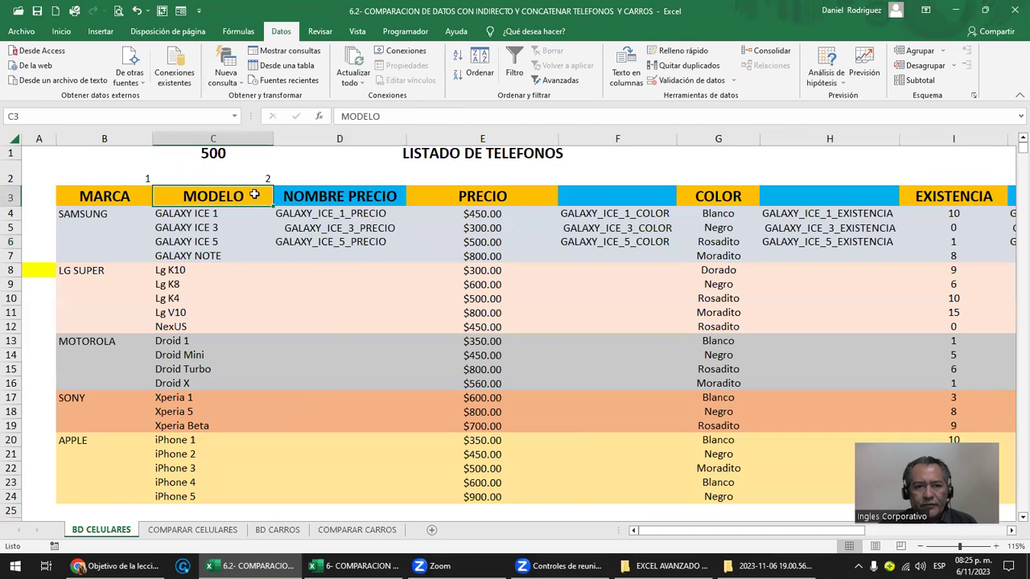
ctrl+click(486, 196)
ctrl+click(689, 198)
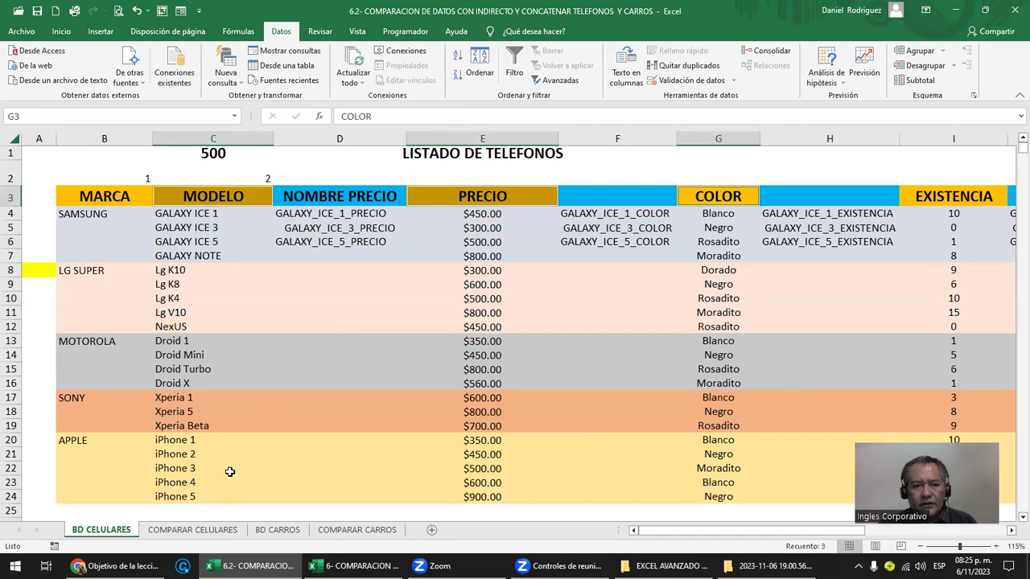
click(193, 530)
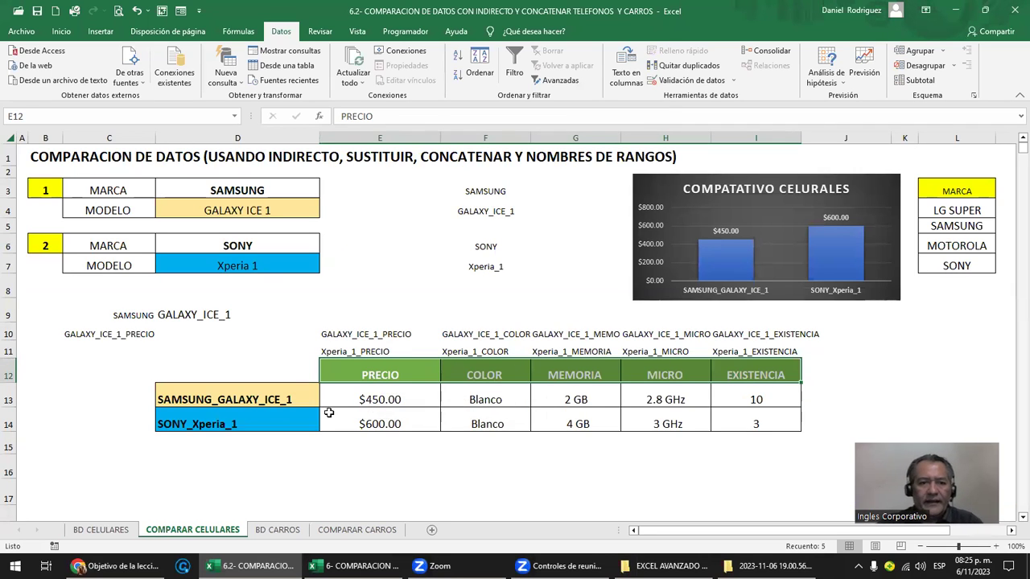
drag(234, 396, 746, 389)
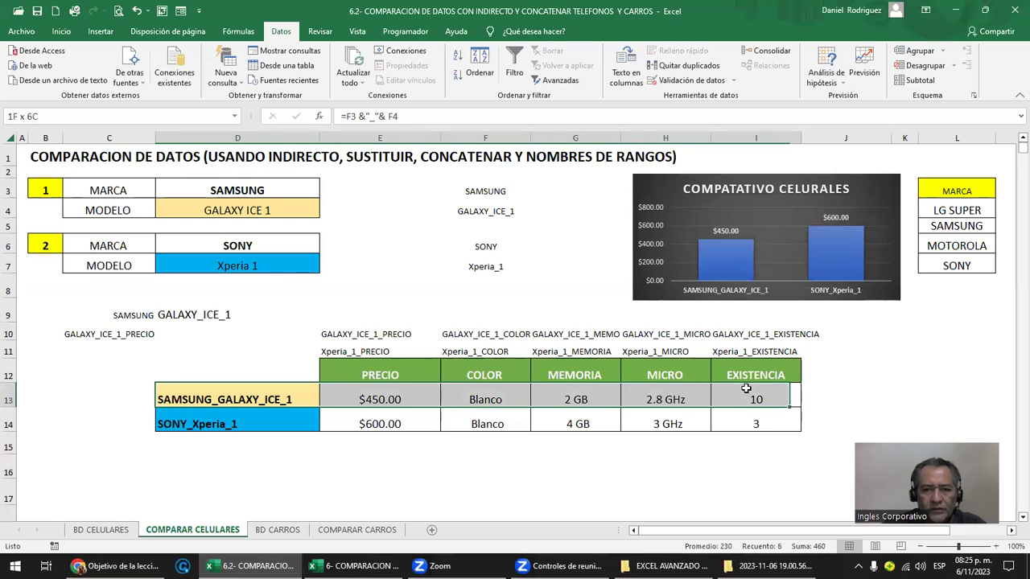
Step: Enter =D3 in C13 and =D6 in C14 so they show SAMSUNG and SONY
click(242, 210)
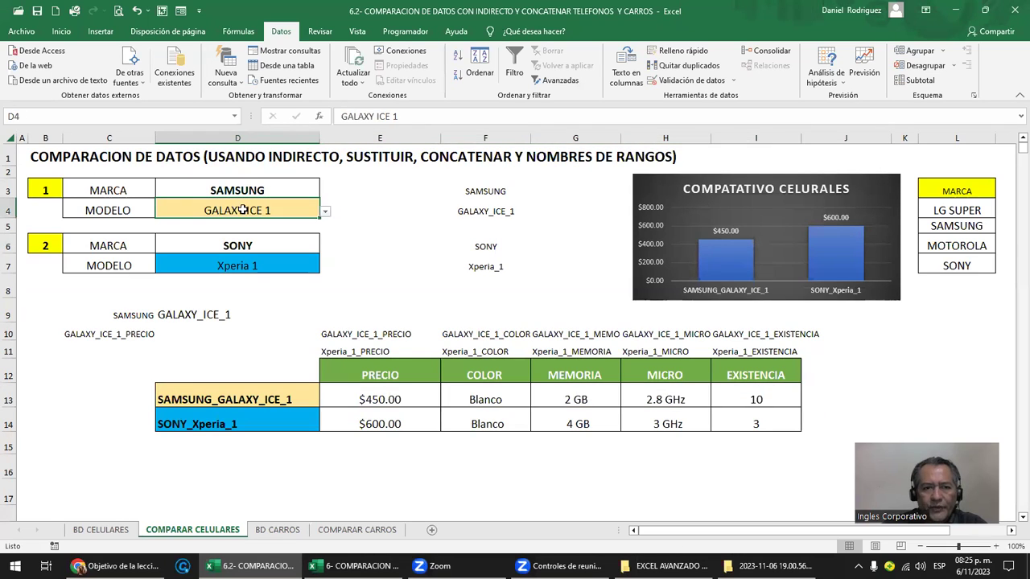
click(84, 403)
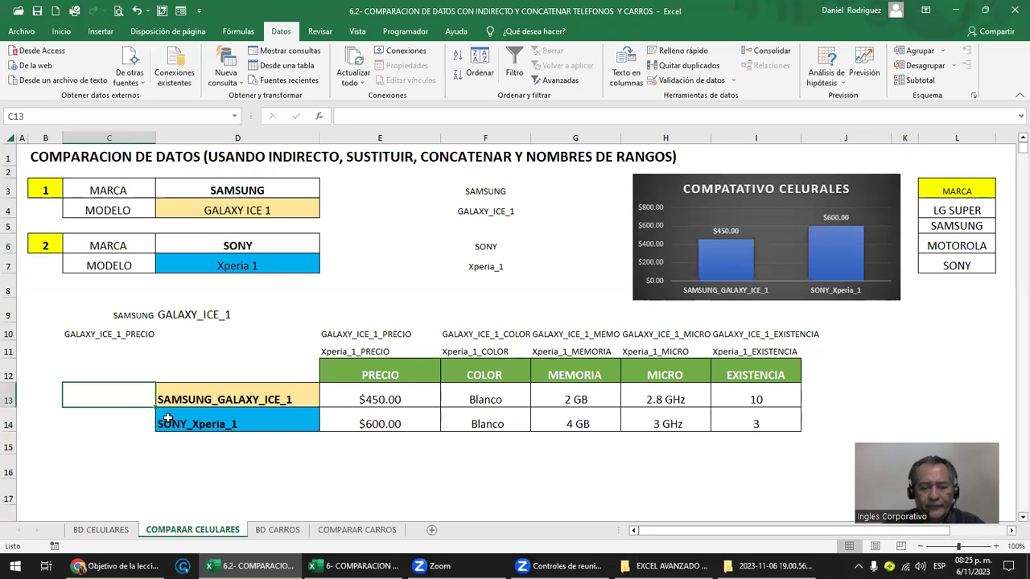
text(=)
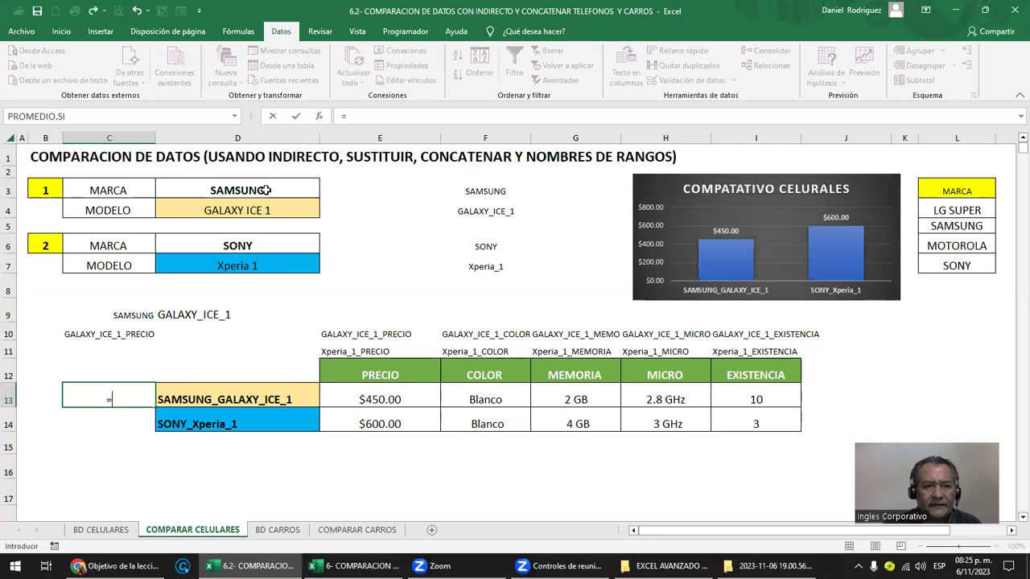
click(266, 190)
key(Return)
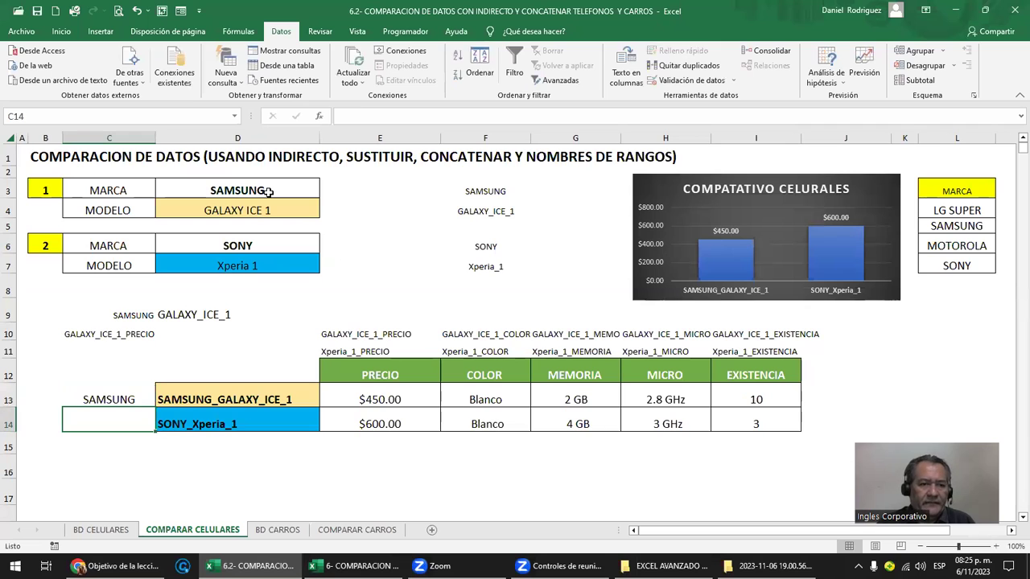
text(=)
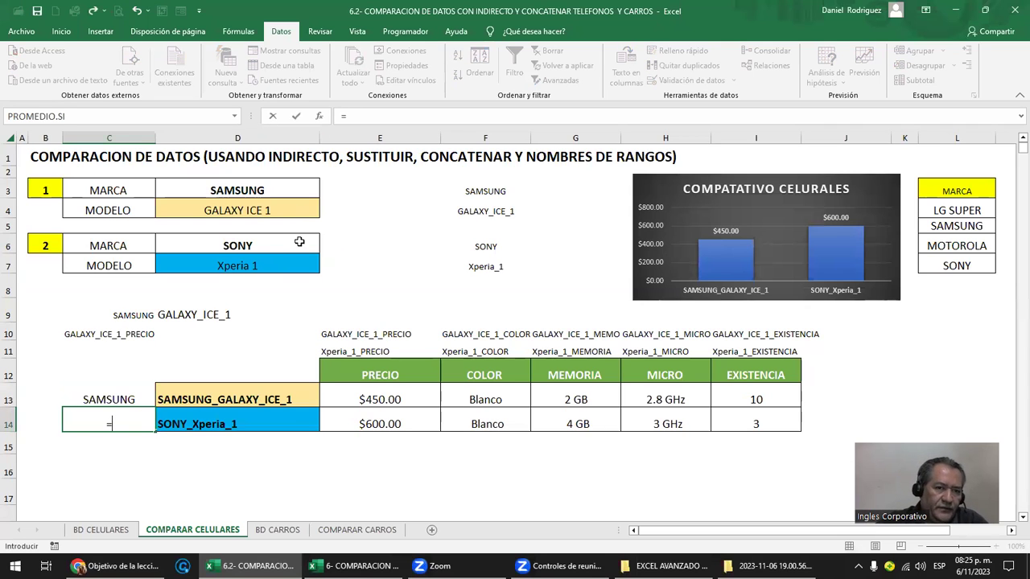
click(281, 245)
key(Return)
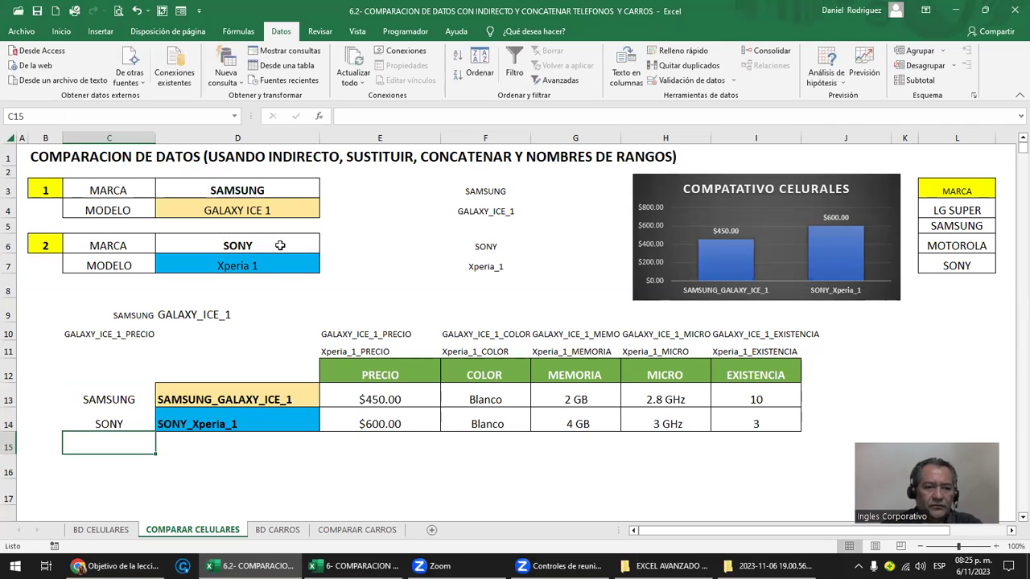
Step: Review the D13 brand-model and E13 price lookup formulas, then list the defined range names
drag(131, 396, 129, 416)
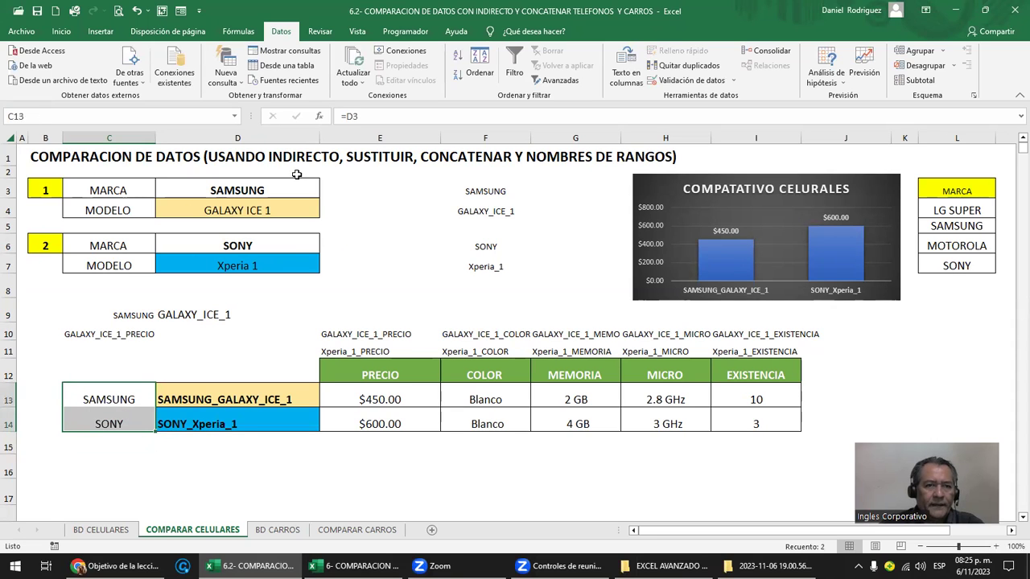
click(218, 398)
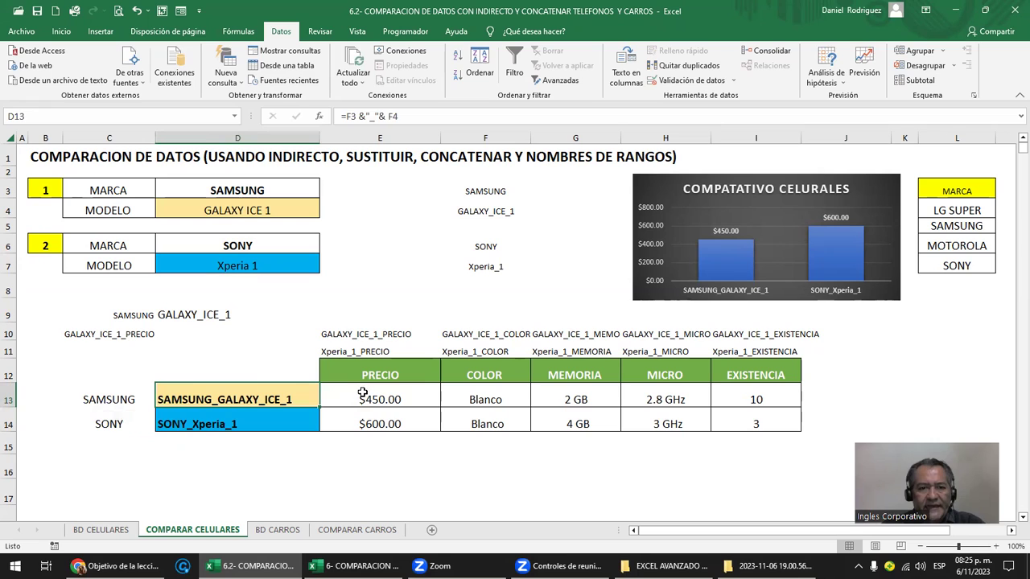
drag(361, 395, 749, 399)
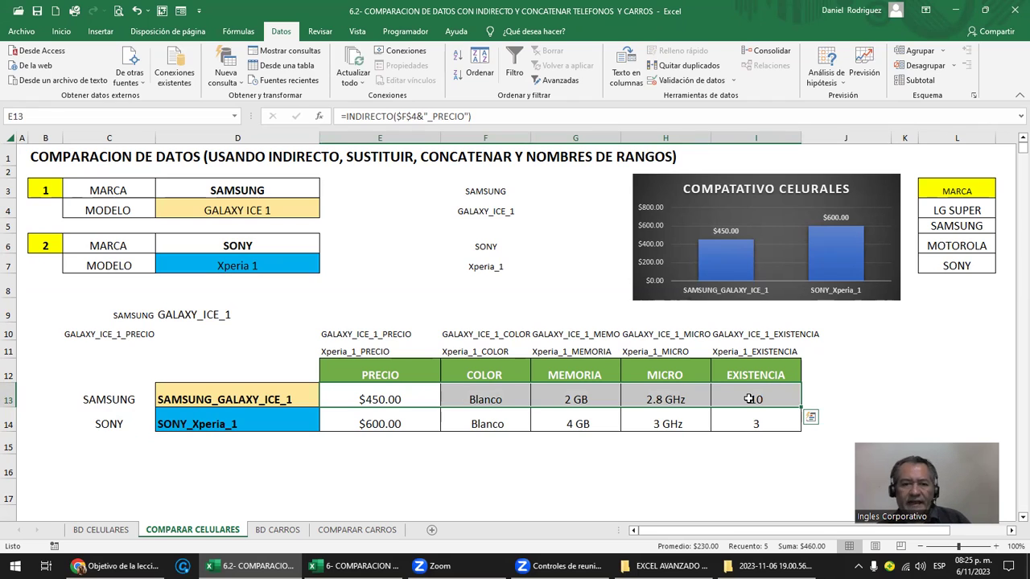
click(372, 400)
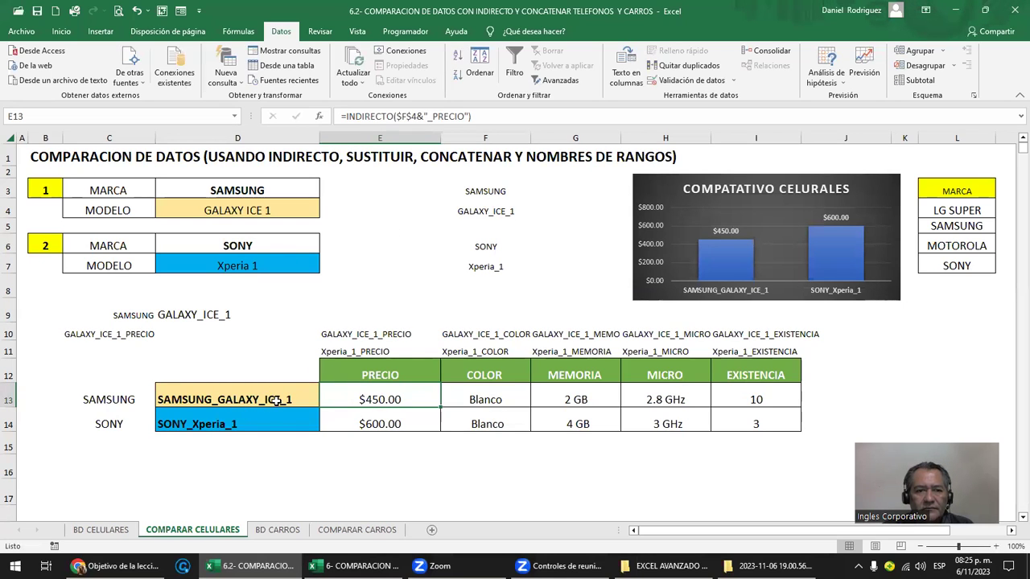
click(274, 400)
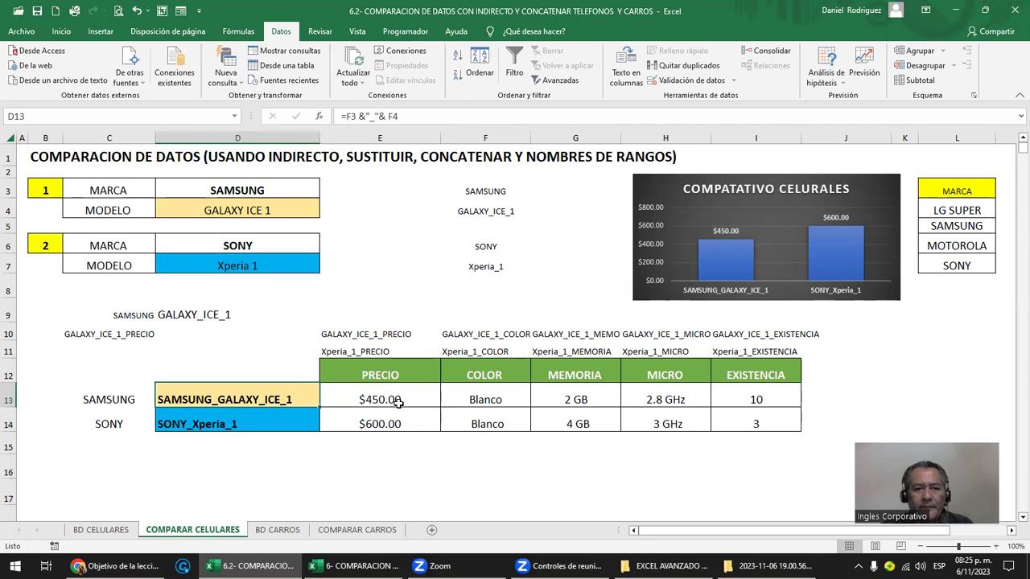
click(234, 116)
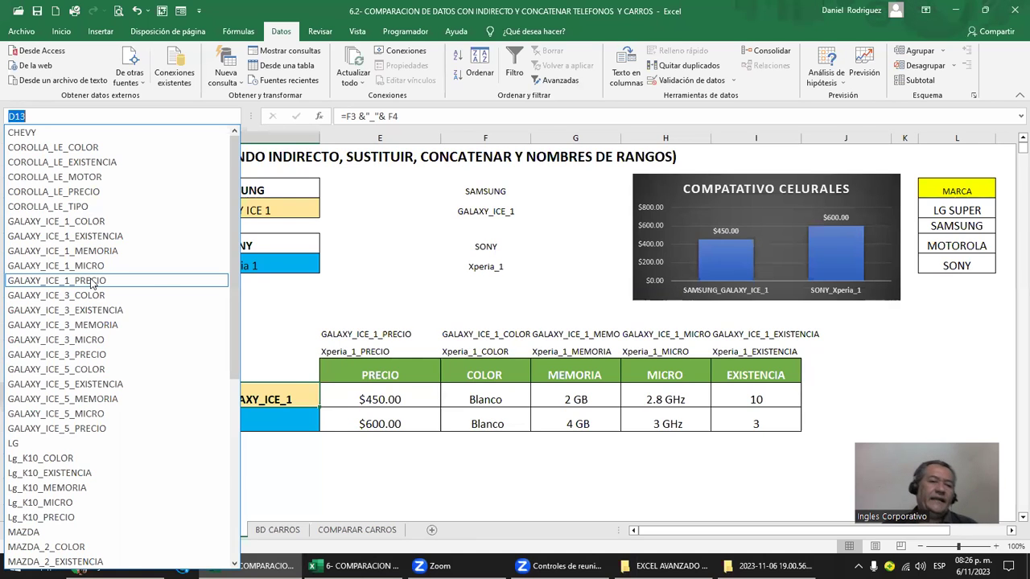
Step: Change the GALAXY ICE 1 price in BD CELULARES to 390 and check E13 on COMPARAR CELULARES
key(Escape)
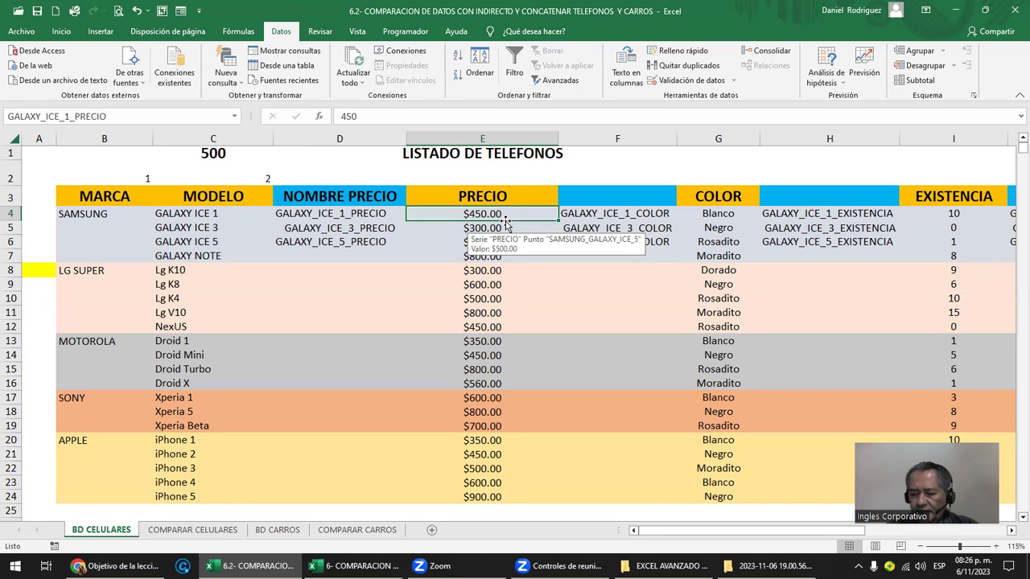
text(390)
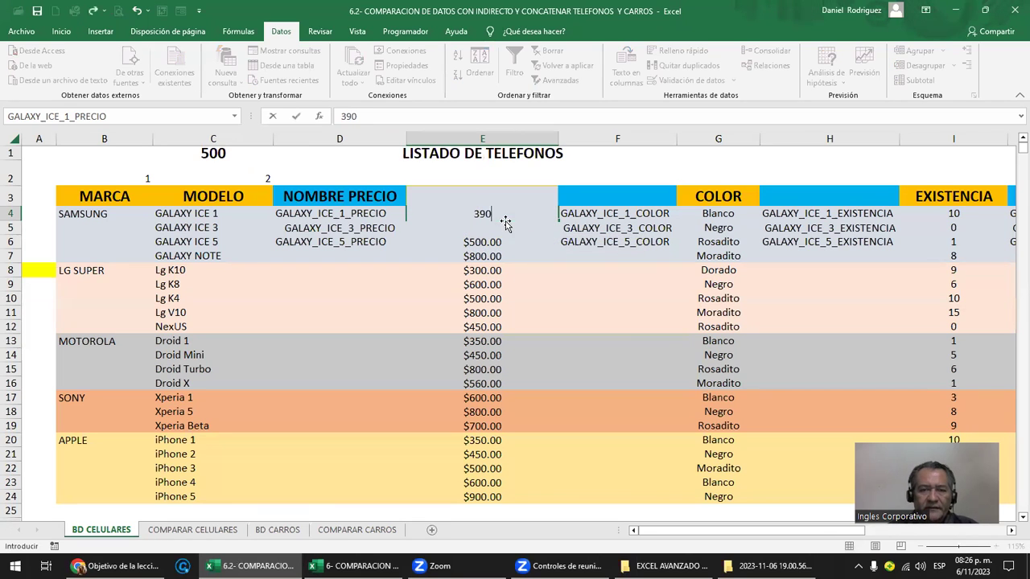
key(Return)
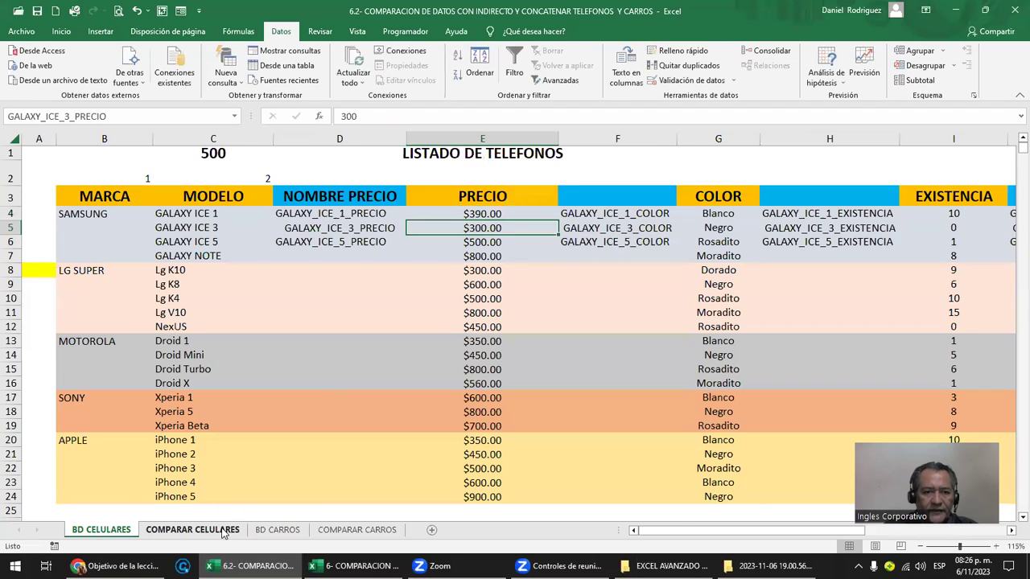
click(192, 529)
click(417, 397)
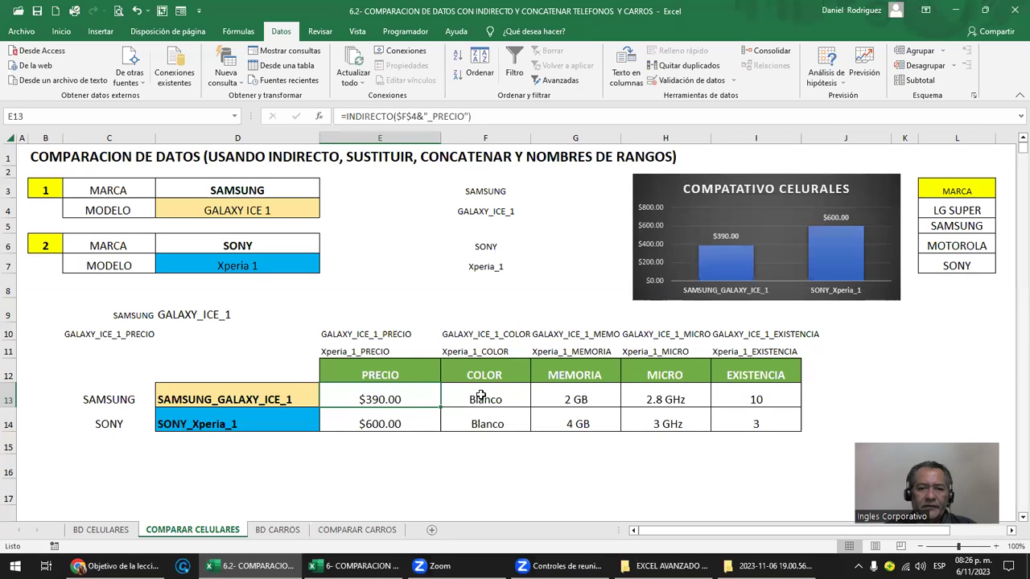
Step: Inspect the F13 colour and E13 price formulas, cancelling a trial edit of the price formula
click(480, 395)
double_click(480, 393)
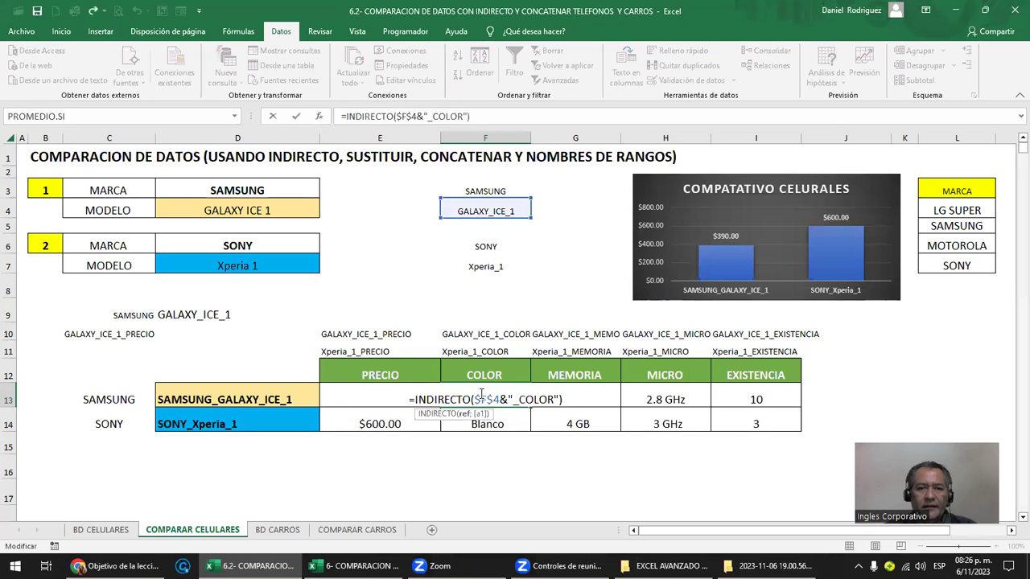
key(Escape)
double_click(372, 398)
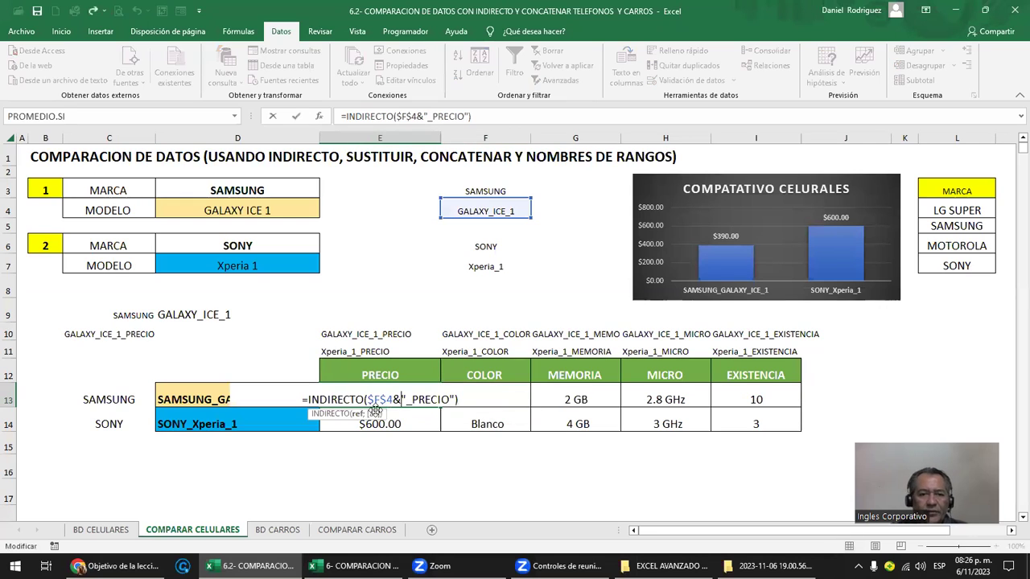
key(Delete)
key(Delete)
key(Delete)
key(Delete)
key(Delete)
key(Delete)
key(Delete)
key(Delete)
key(Delete)
key(Delete)
key(Delete)
key(Delete)
key(Delete)
key(Return)
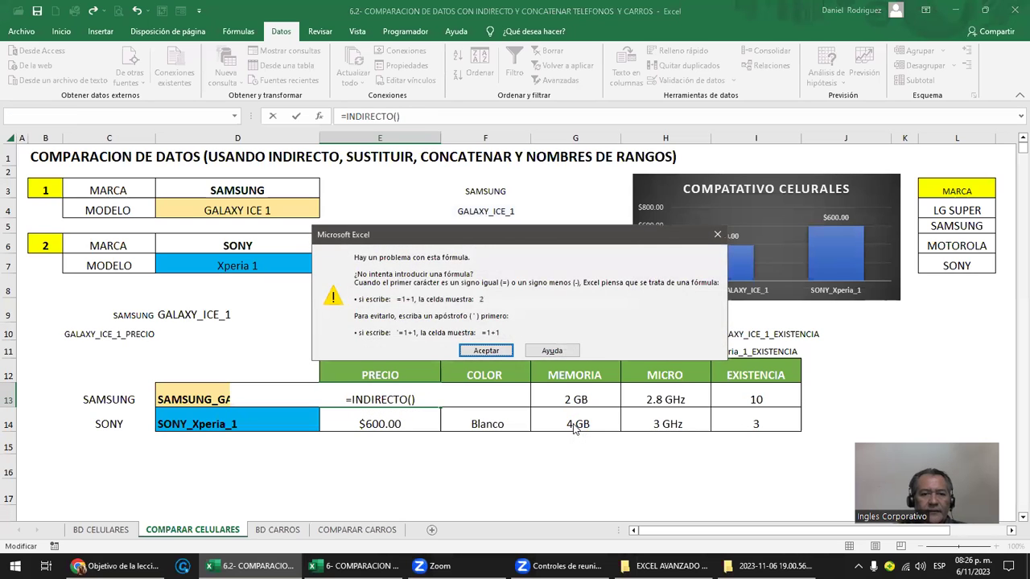
key(Return)
key(Escape)
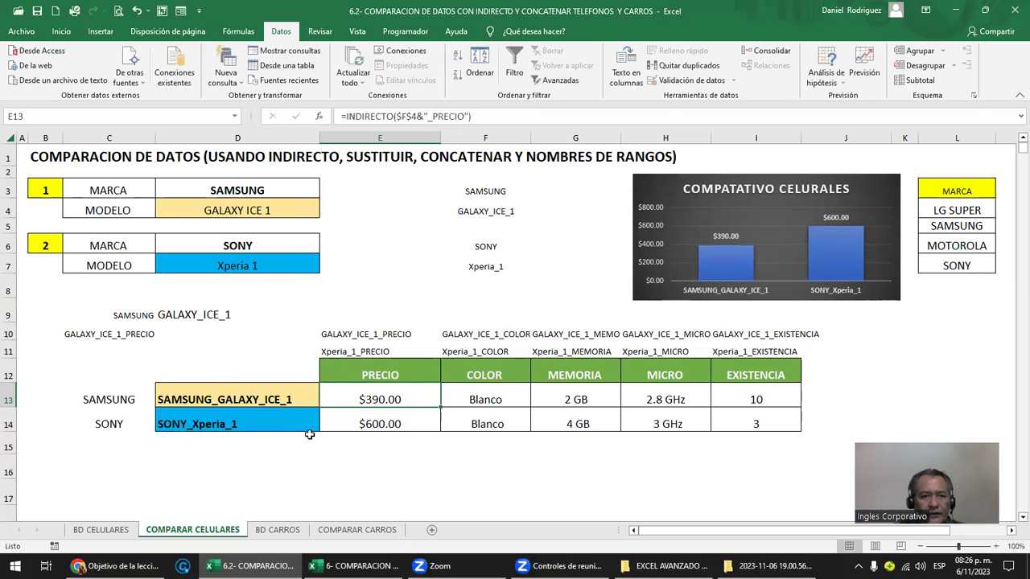
Step: Jump to the GALAXY_ICE_1_PRECIO named range and inspect its D4 label before returning
click(235, 117)
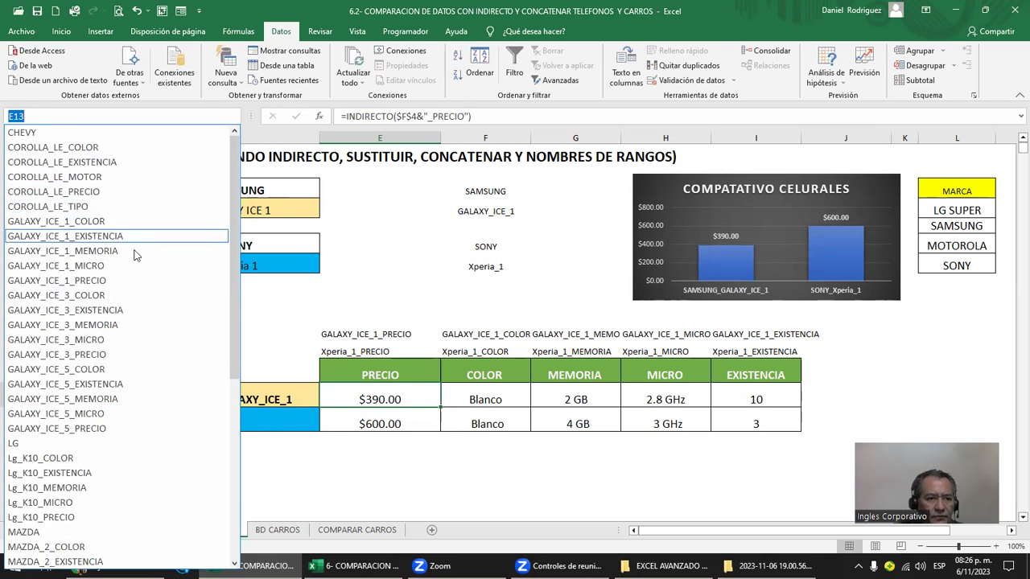
click(96, 284)
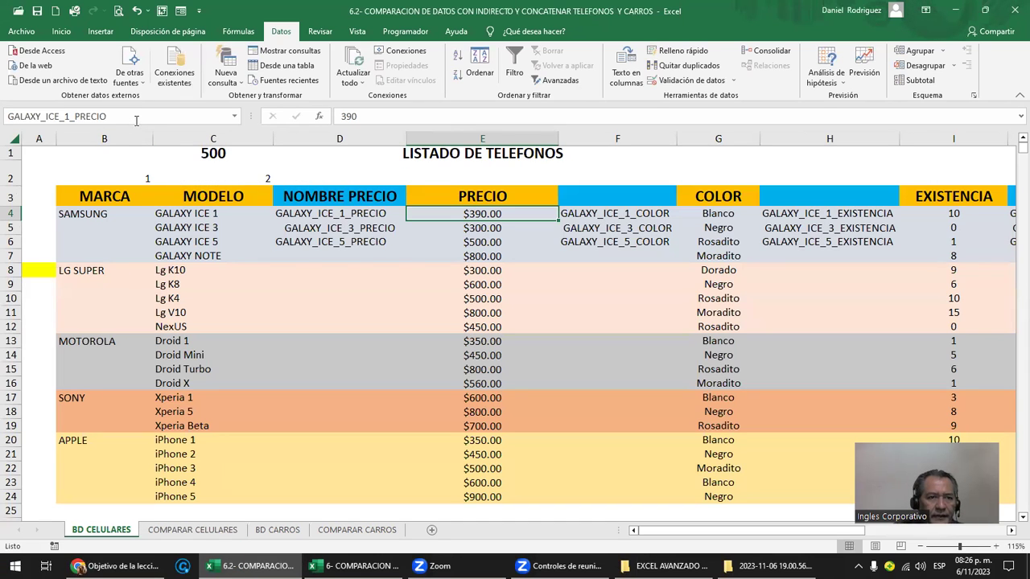
click(98, 117)
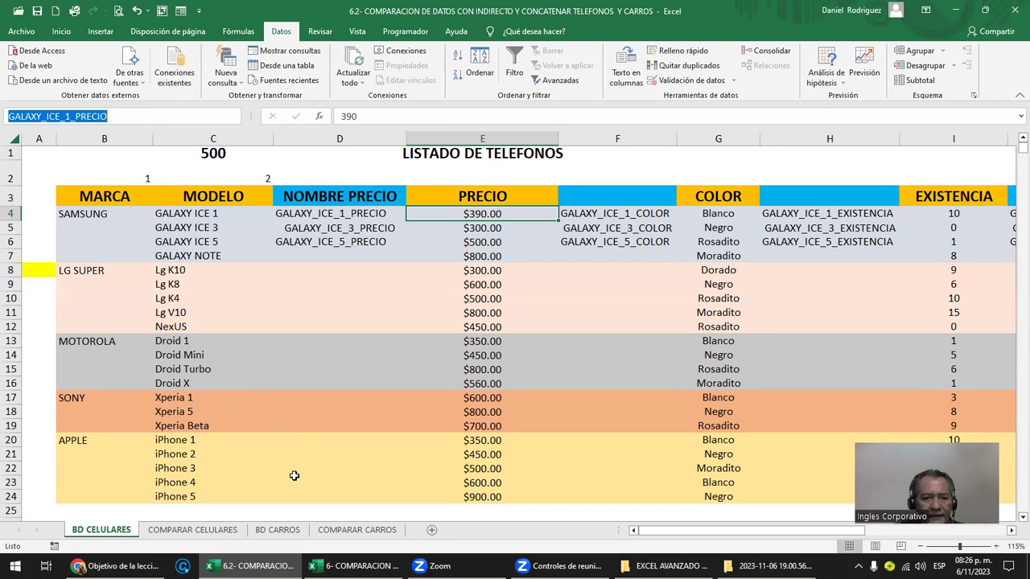
click(331, 214)
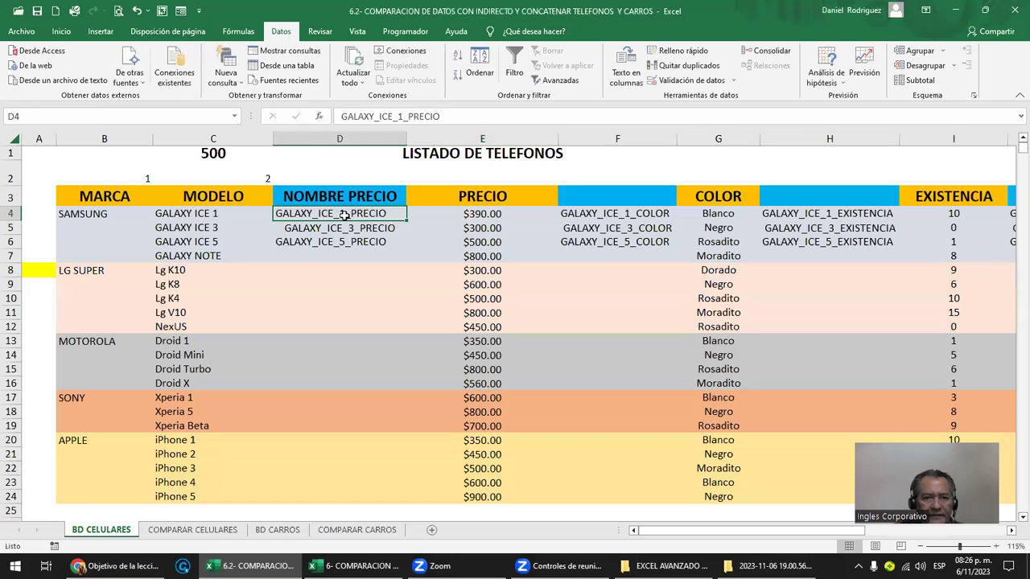
click(192, 529)
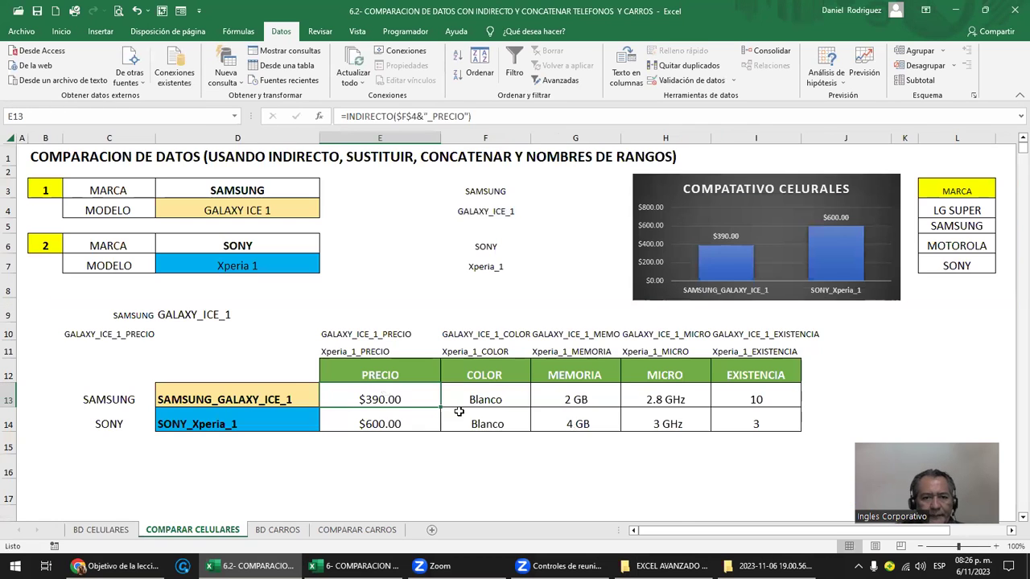
Step: Try E13 as =INDIRECTO(GALAXY_ICE_1_PRECIO), which briefly returns #¡REF!
double_click(364, 399)
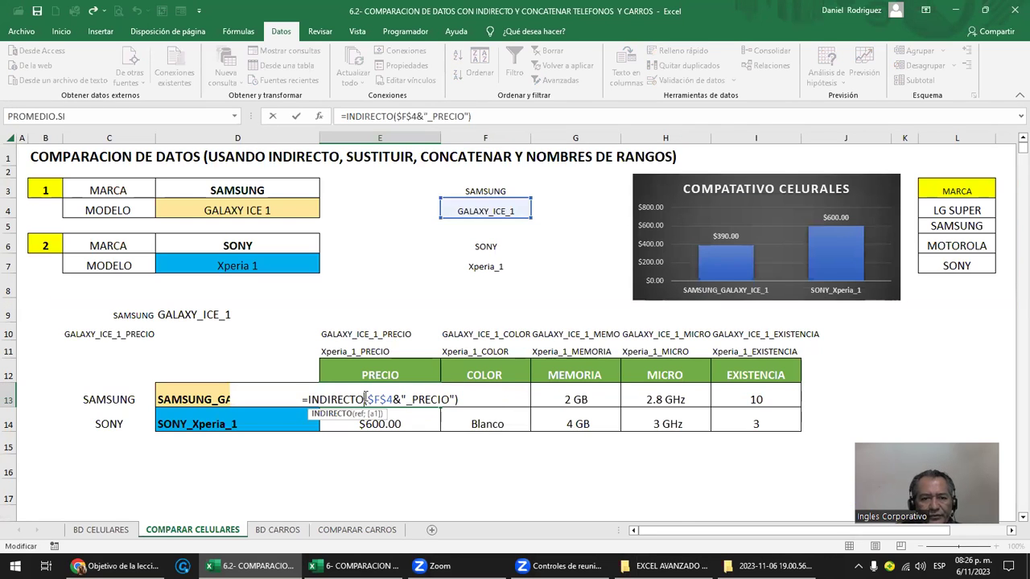
key(Delete)
key(Delete)
key(Delete)
key(Delete)
key(Delete)
key(Delete)
key(Delete)
key(Delete)
text(GALAXY_ICE_1_PRECIO)
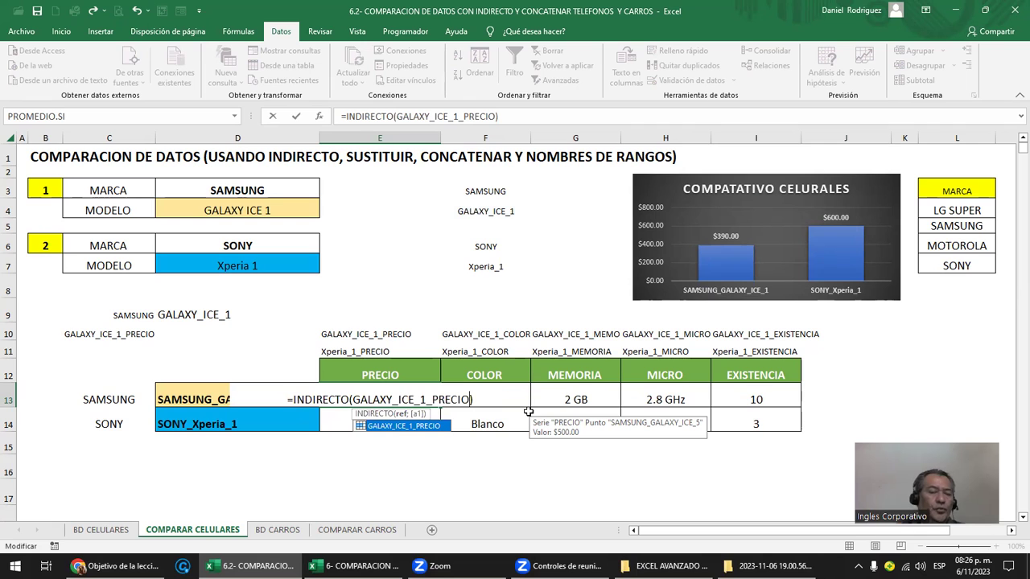
key(ctrl+Return)
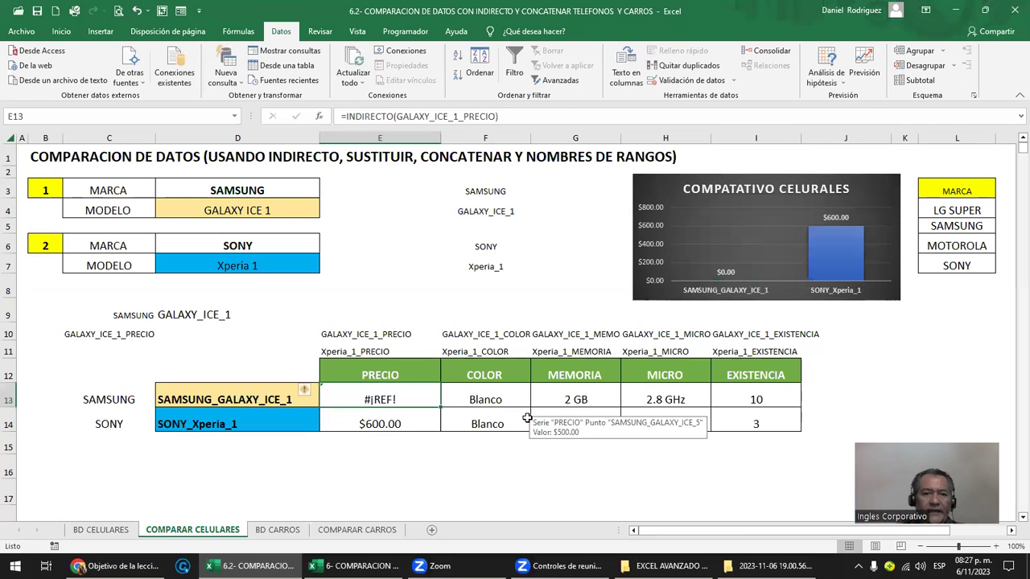
key(F2)
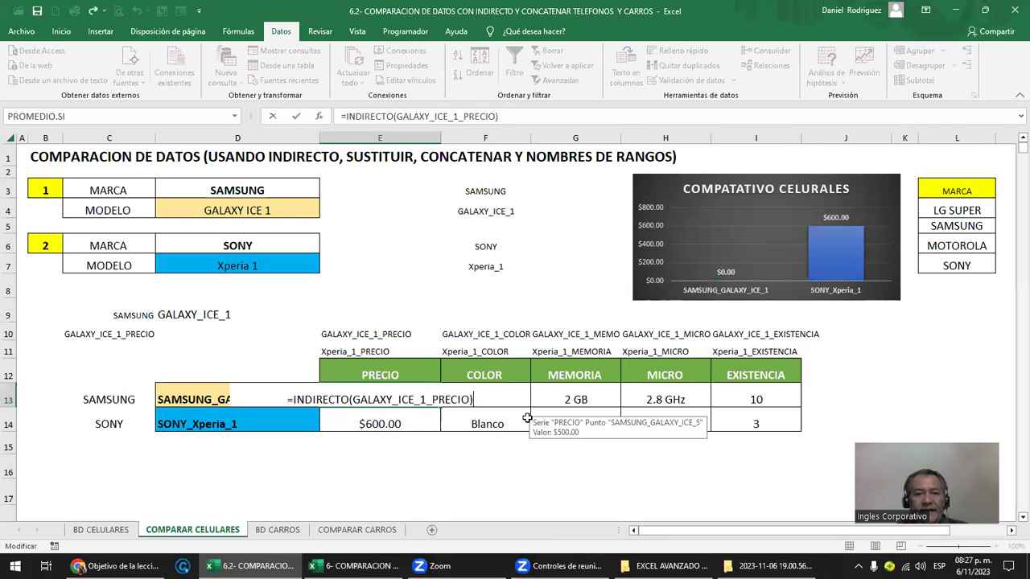
key(Left)
key(Left)
key(Left)
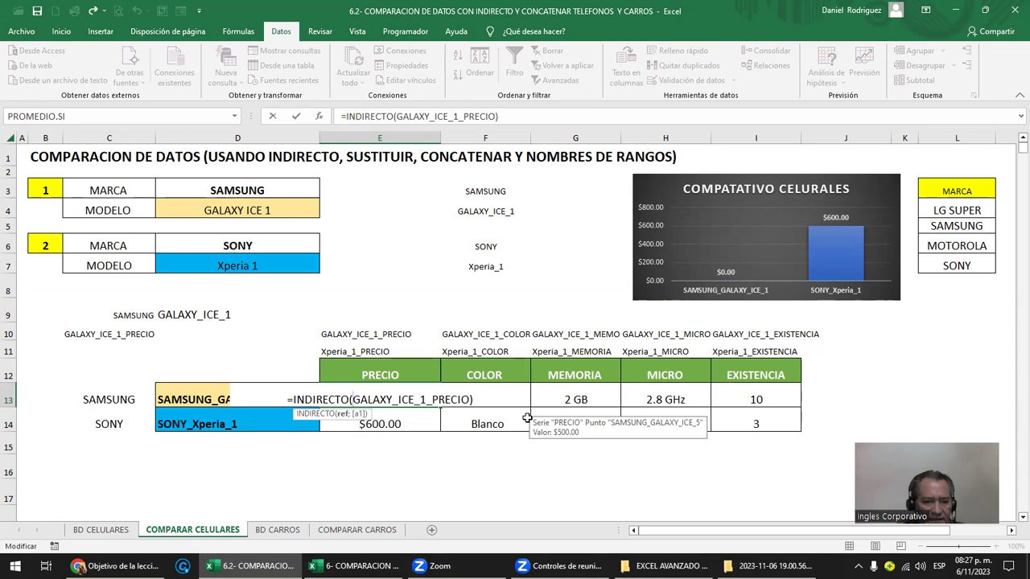
key(shift+Right)
key(shift+Right)
key(shift+Right)
key(shift+Right)
key(shift+Right)
key(shift+Right)
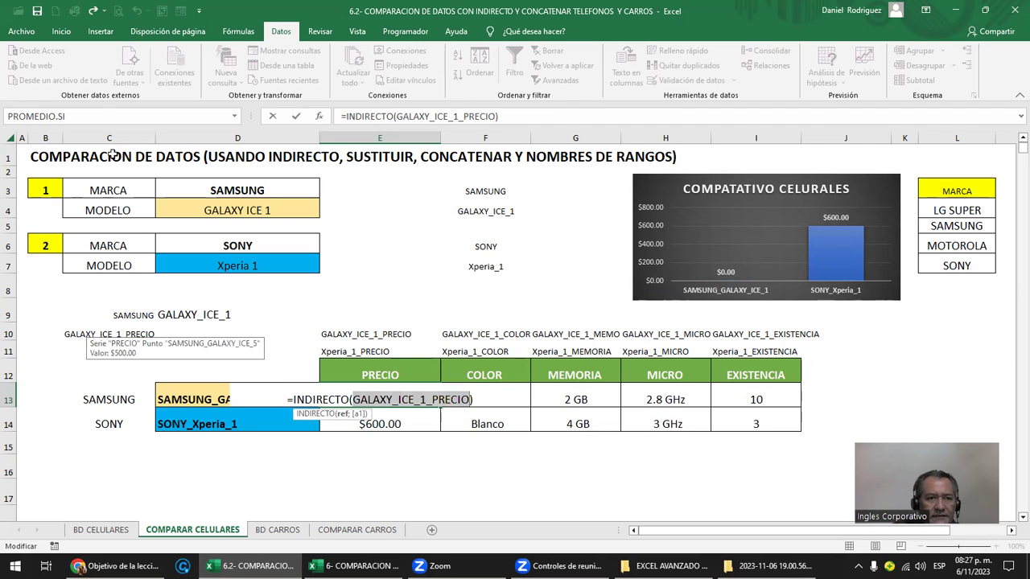
key(ctrl+Return)
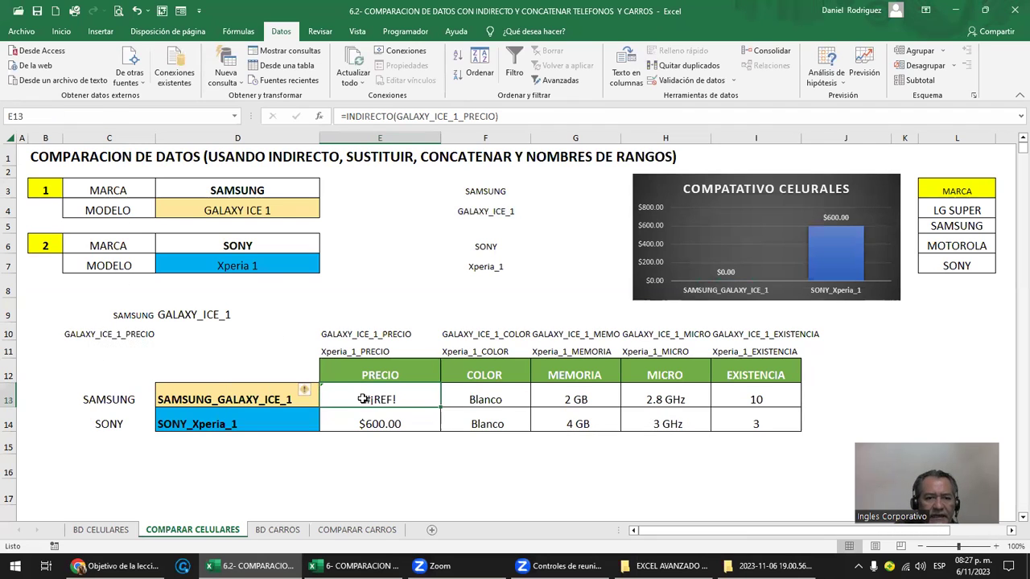
Step: Set E13 to =INDIRECTO(C10), restoring the $390.00 price
double_click(373, 400)
key(Left)
key(Left)
key(Left)
key(Left)
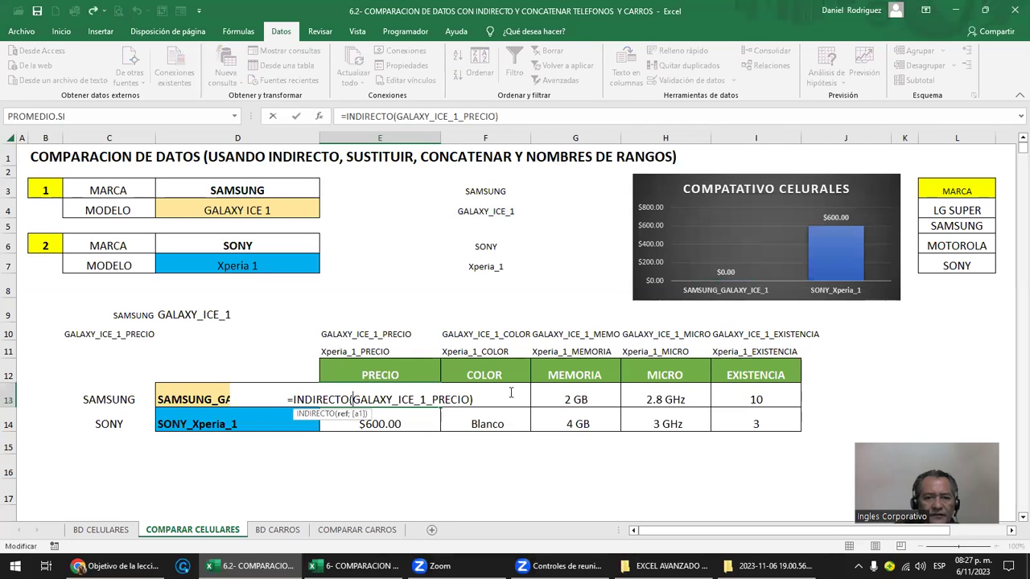
key(Delete)
key(Delete)
key(Delete)
key(Delete)
key(Delete)
key(Delete)
key(Delete)
key(Delete)
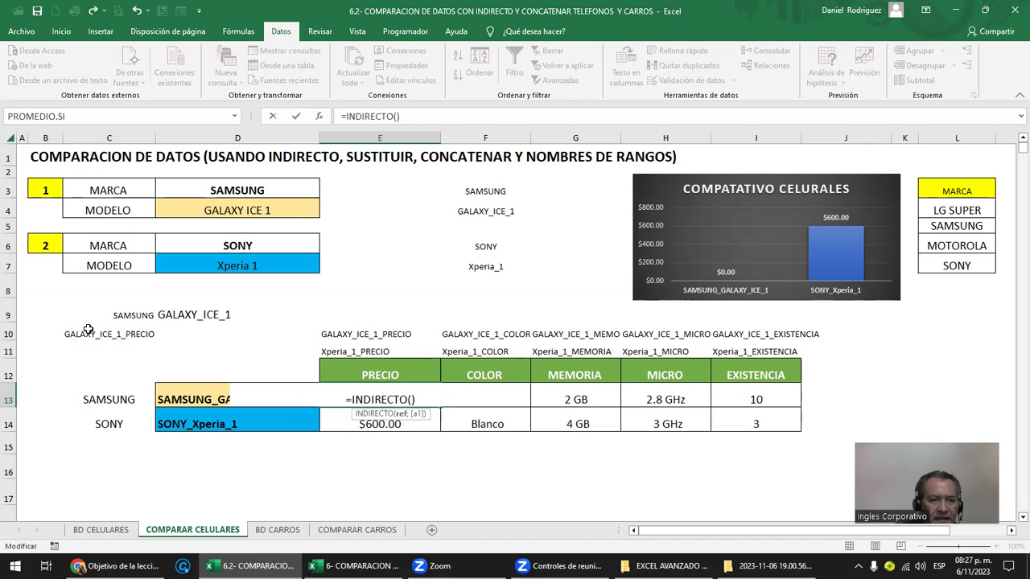
click(89, 330)
key(Return)
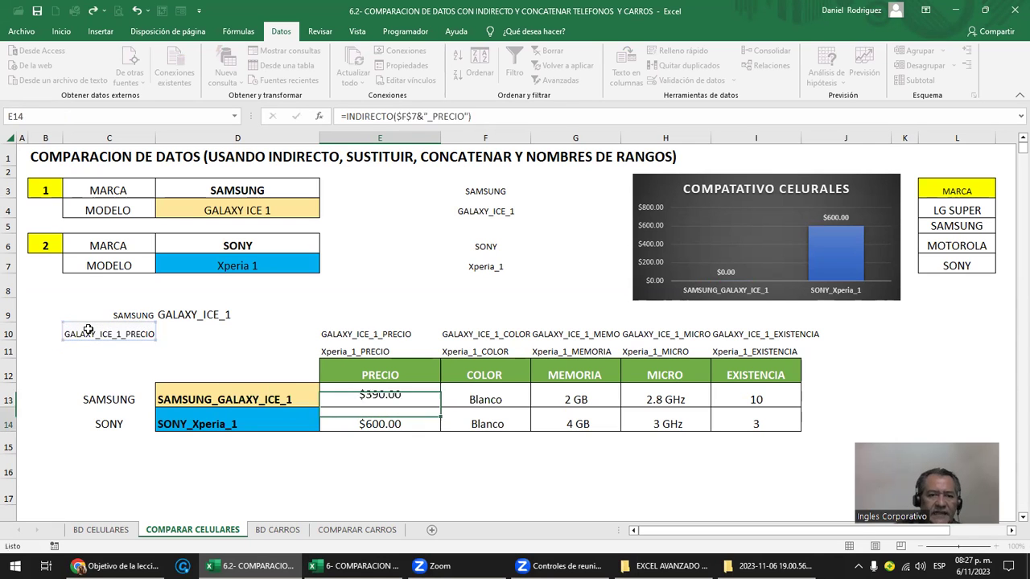
key(Up)
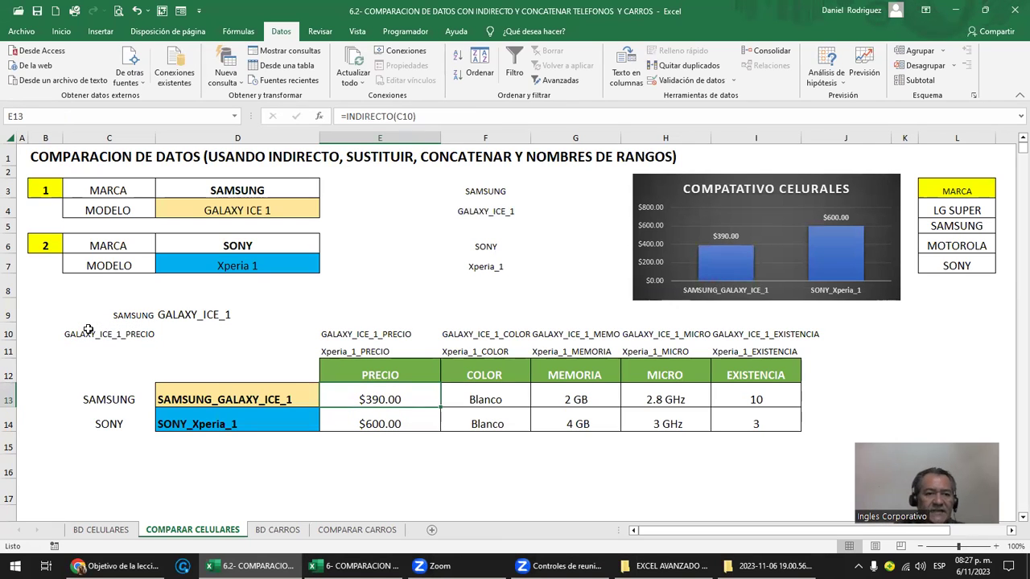
Step: Highlight the helper cells, column F texts and range-name rows that feed the lookups
click(89, 330)
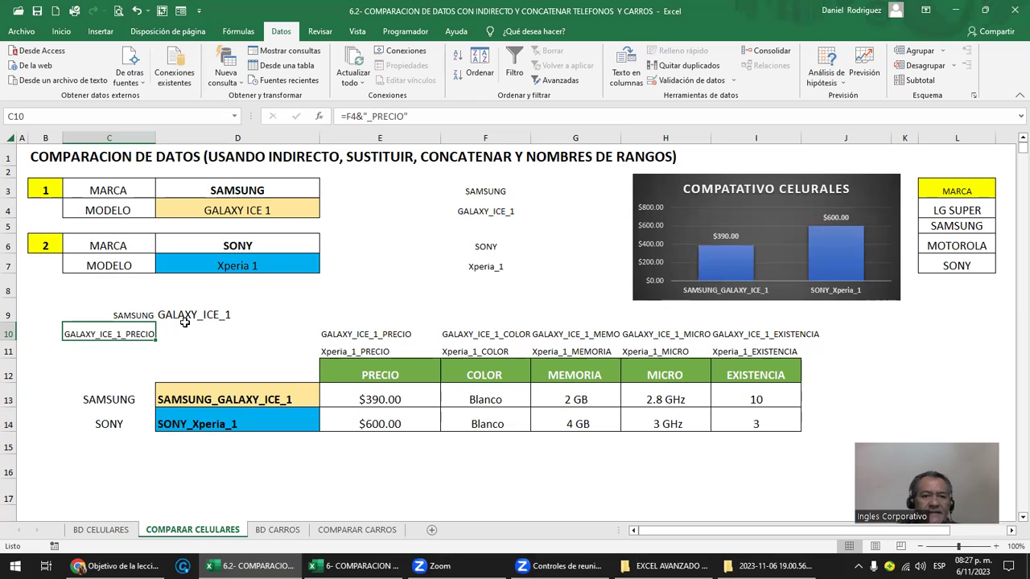
drag(129, 314, 302, 329)
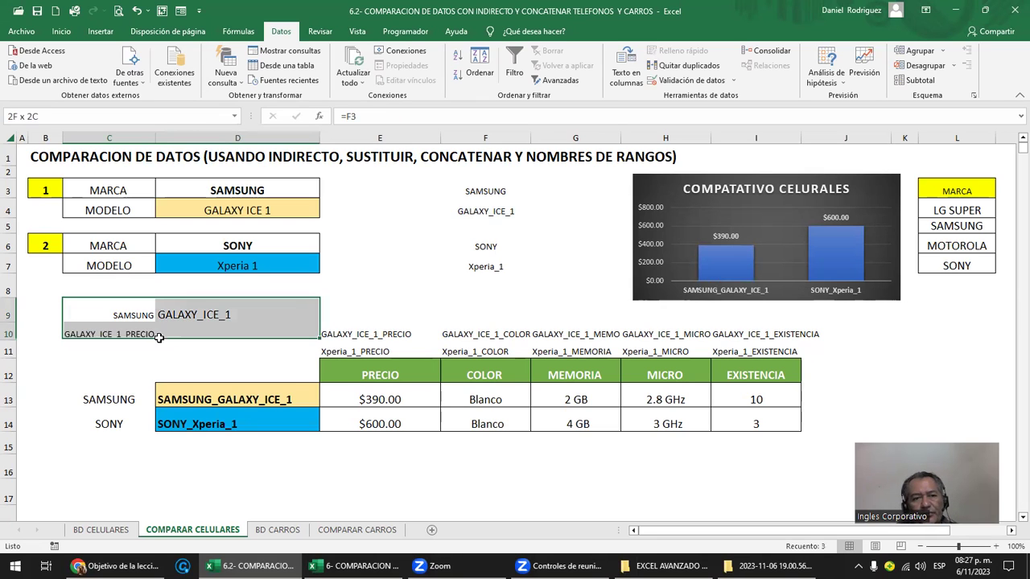
drag(486, 191, 485, 267)
mouse_move(380, 334)
mouse_down()
mouse_move(500, 350)
mouse_move(845, 334)
mouse_up()
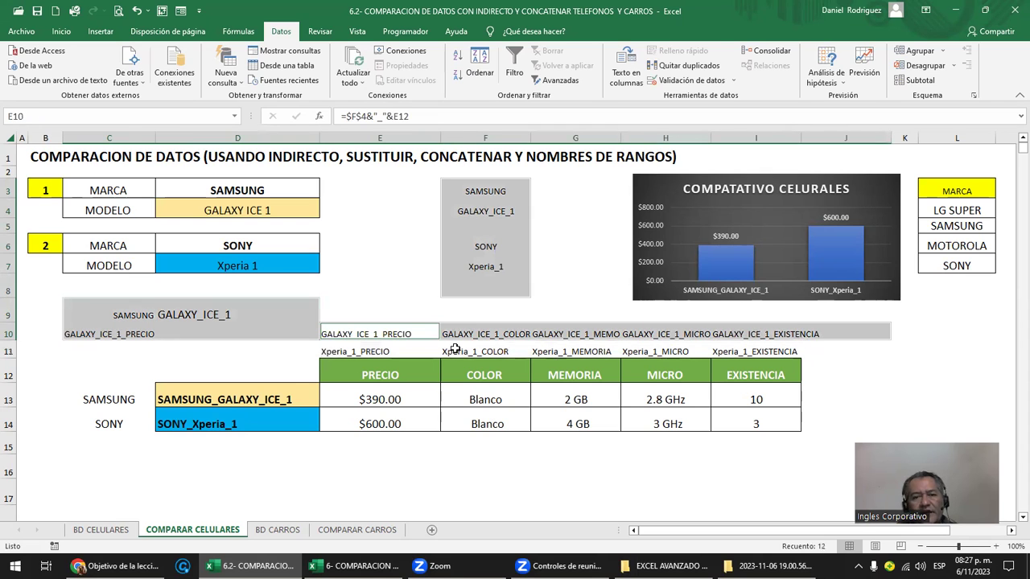
mouse_move(412, 331)
mouse_down()
mouse_move(794, 360)
mouse_move(819, 351)
mouse_up()
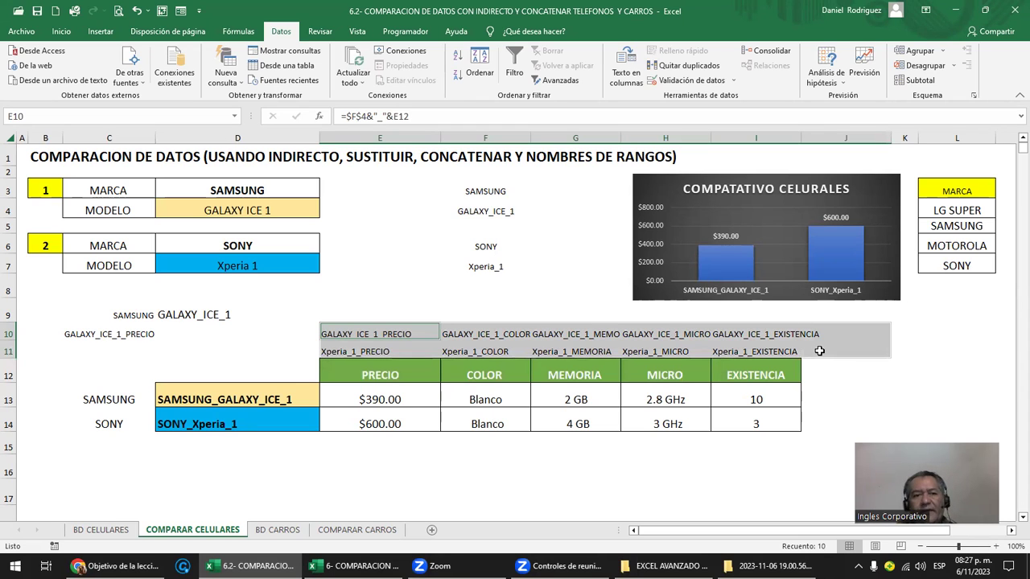
click(420, 306)
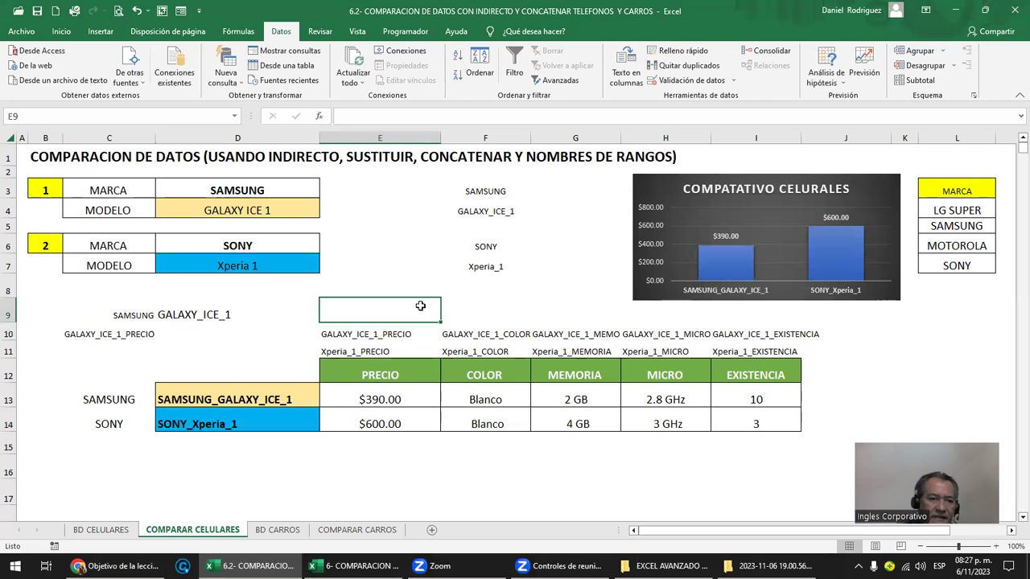
Step: Undo the accidental copy into row 15 and make rows 13 and 14 taller
drag(8, 395, 17, 455)
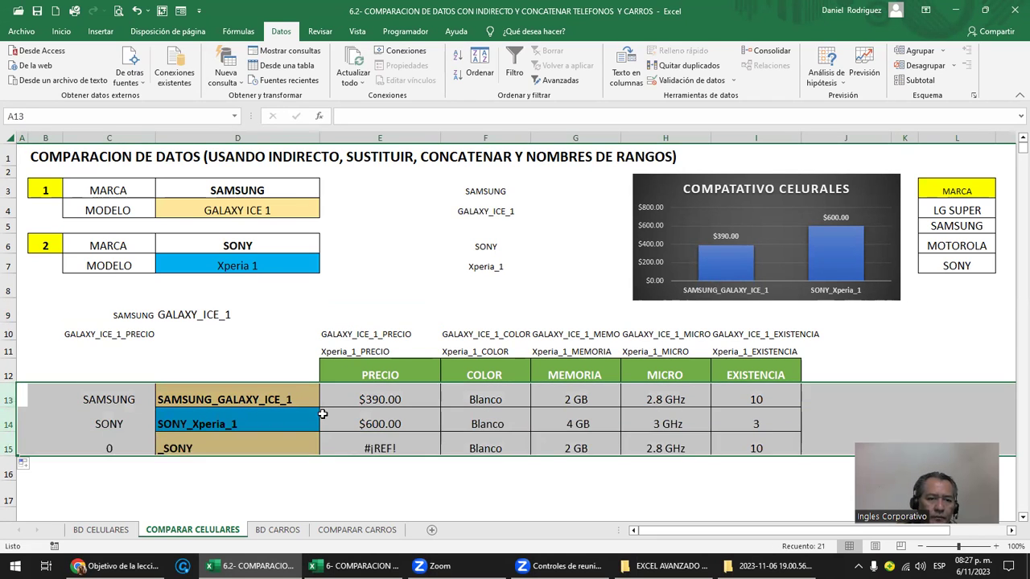
key(ctrl+z)
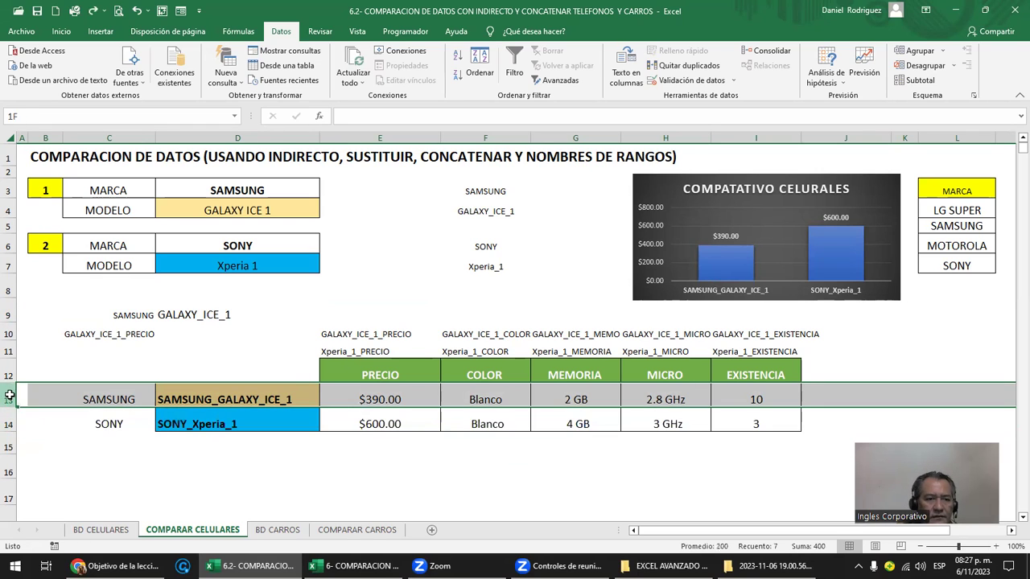
drag(15, 434, 14, 446)
click(382, 404)
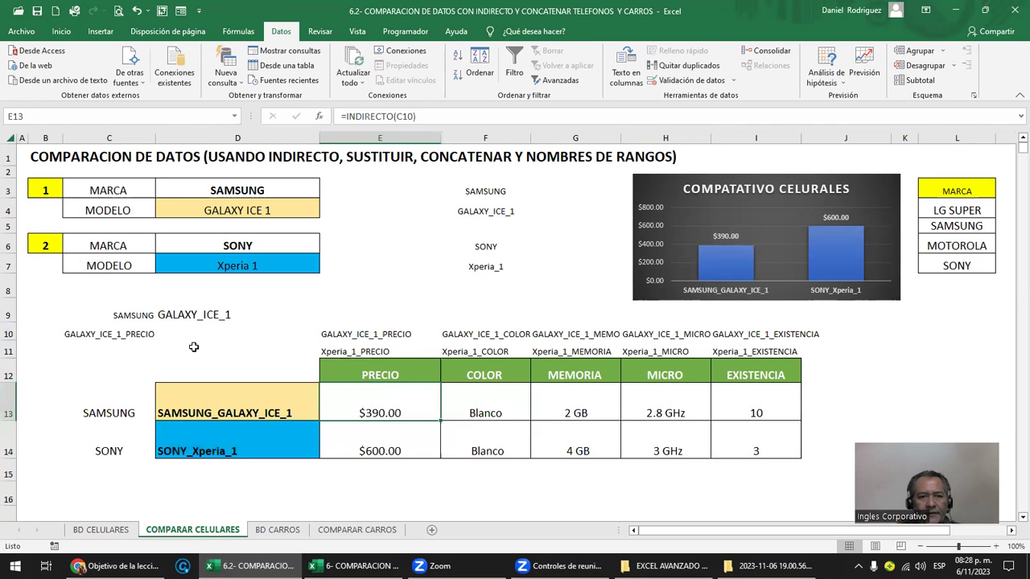
Step: Clear the SAMSUNG, GALAXY_ICE_1_PRECIO and GALAXY_ICE_1 helper cells in C9, C10 and D9
click(152, 317)
key(Delete)
key(Down)
key(Delete)
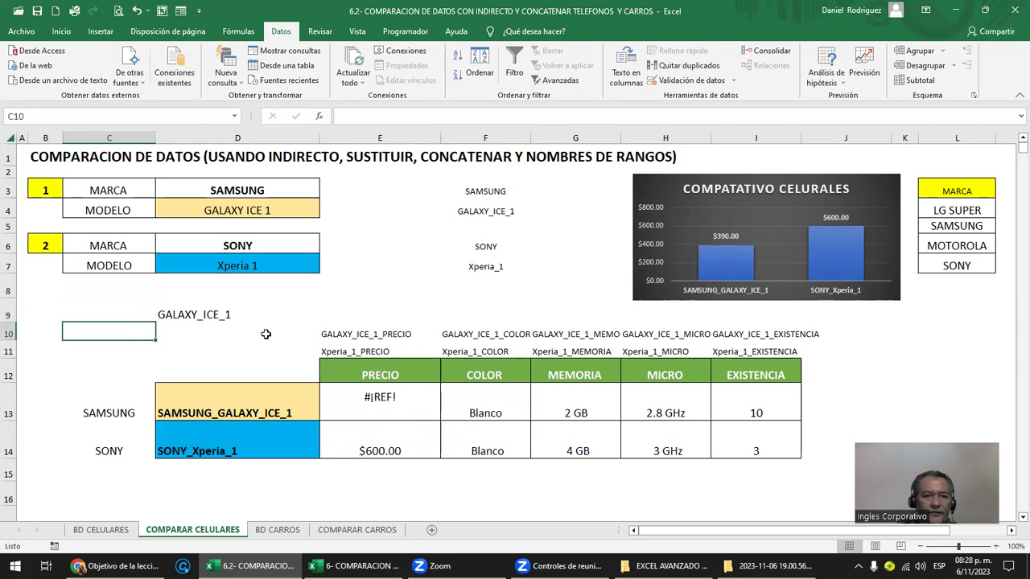
key(Right)
key(Up)
key(Delete)
key(Right)
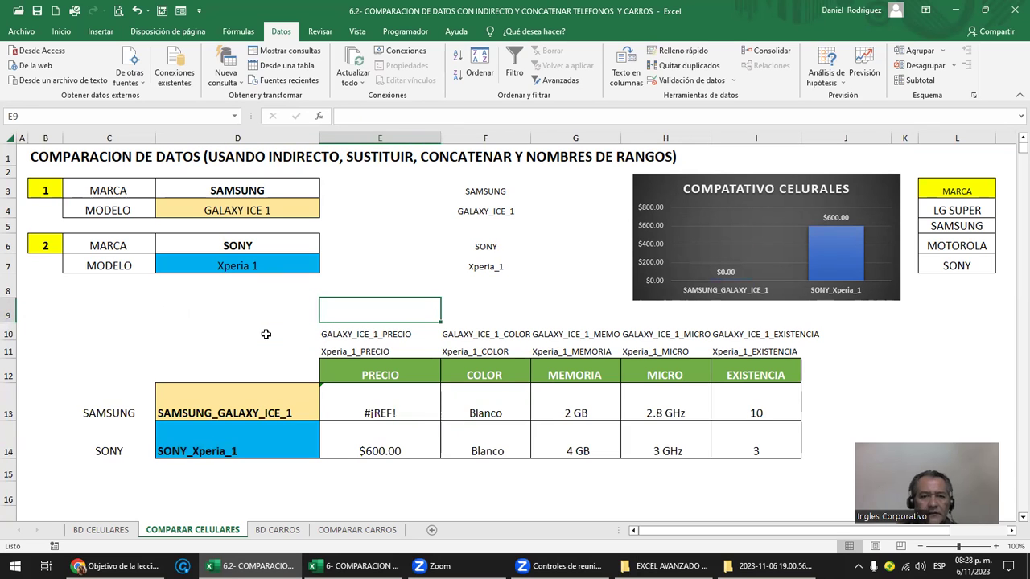
click(198, 192)
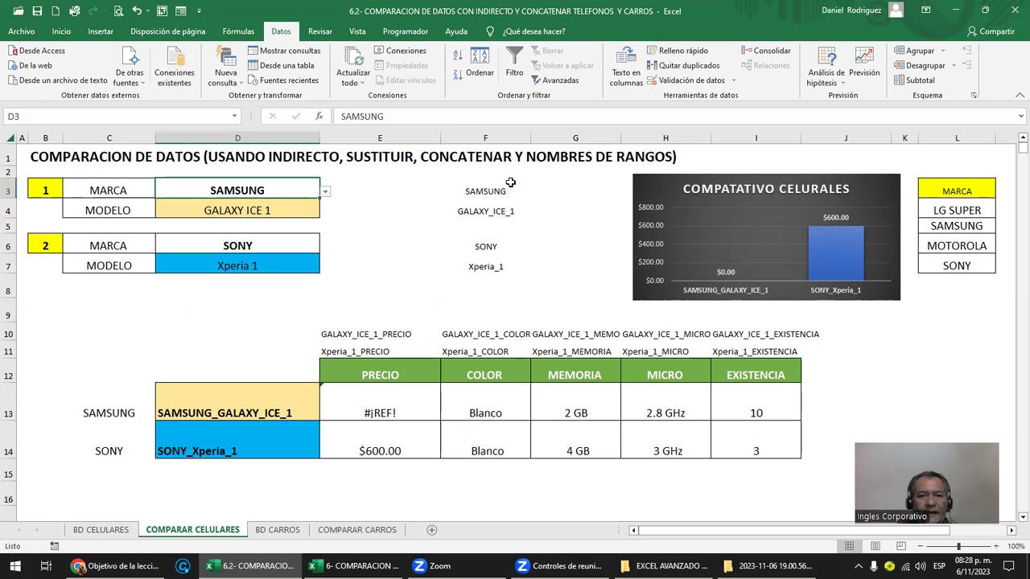
Step: Increase the font of the F3:F7 helper texts two steps to size 14
double_click(487, 191)
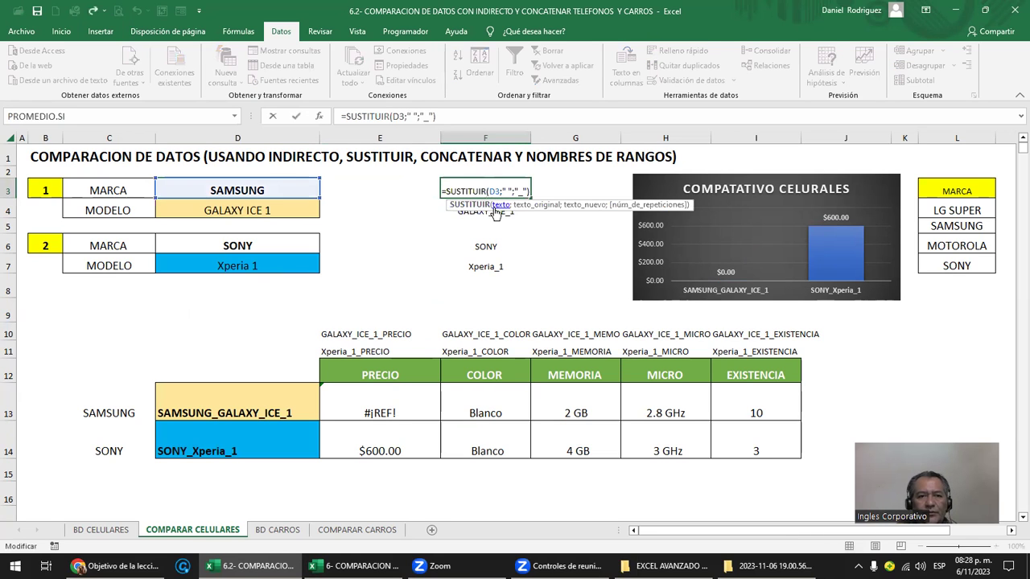
key(Escape)
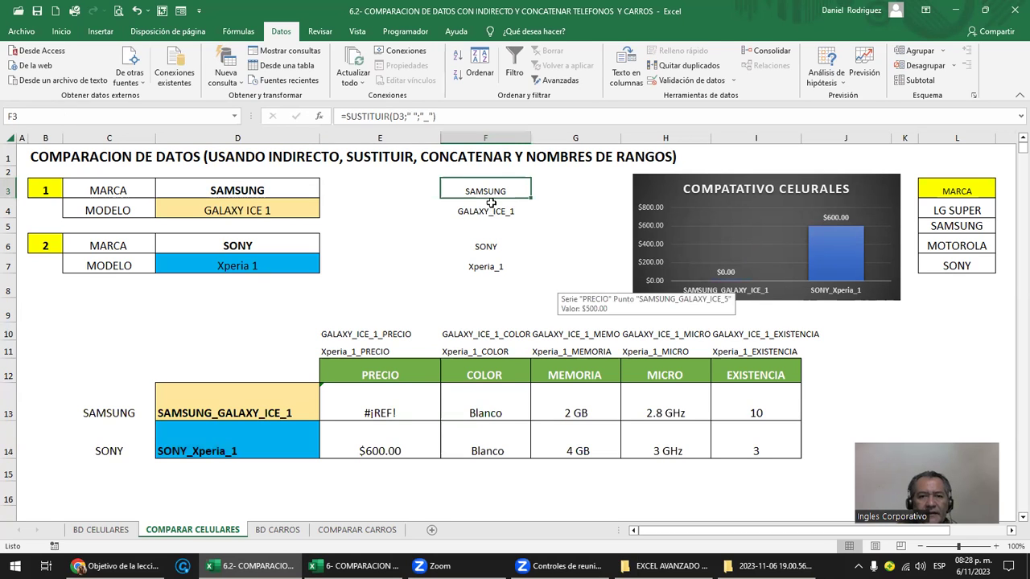
drag(484, 191, 485, 266)
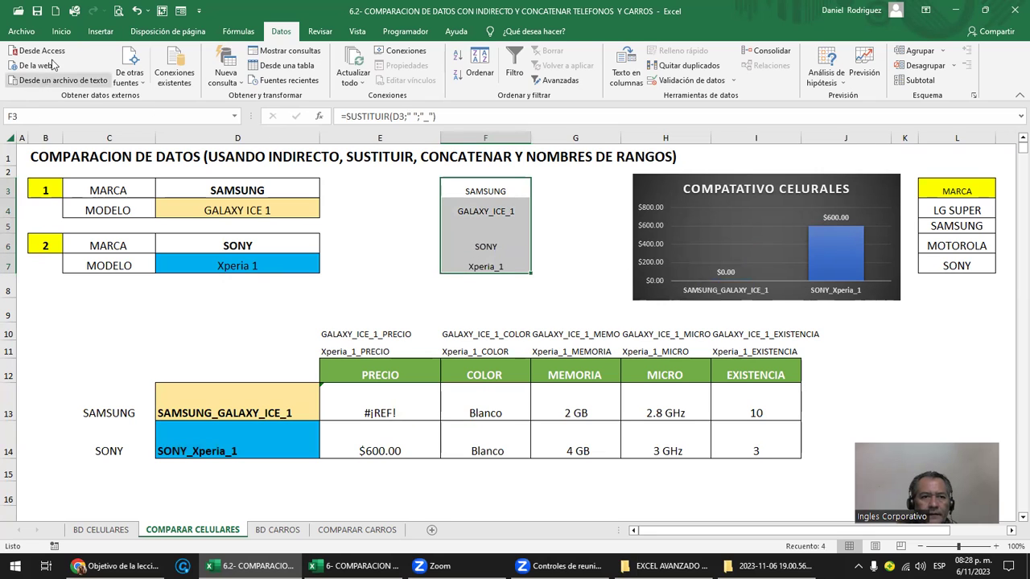
click(64, 32)
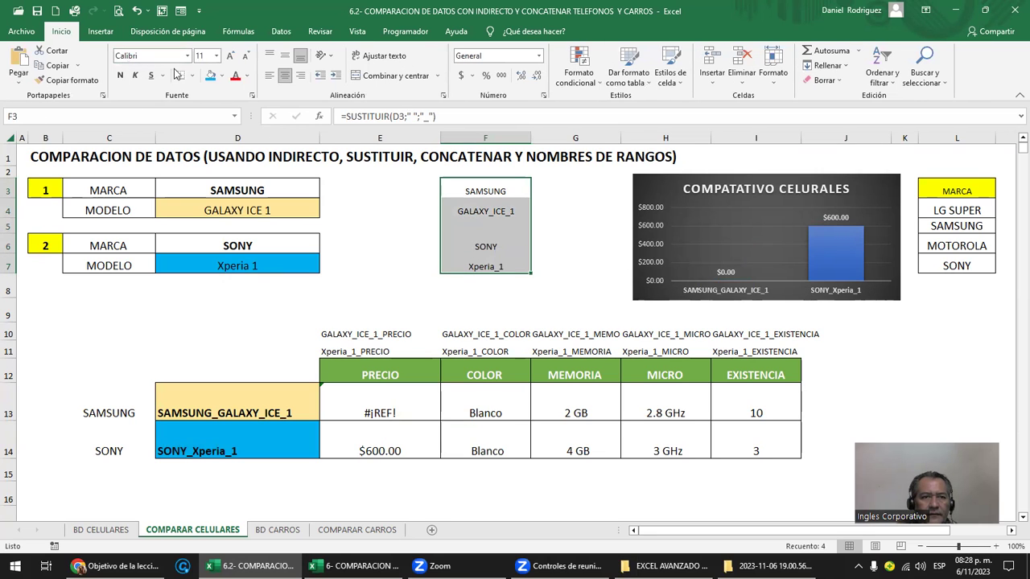
click(230, 60)
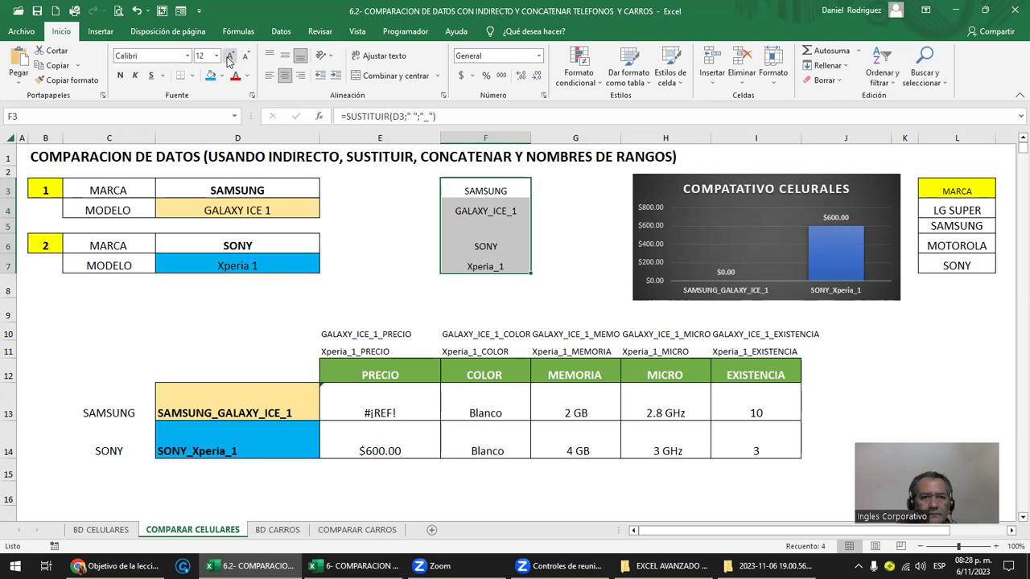
click(229, 60)
click(536, 227)
Step: Review the SUSTITUIR formulas in F3 and F4, e.g. =SUSTITUIR(D4;" ";"_")
click(482, 190)
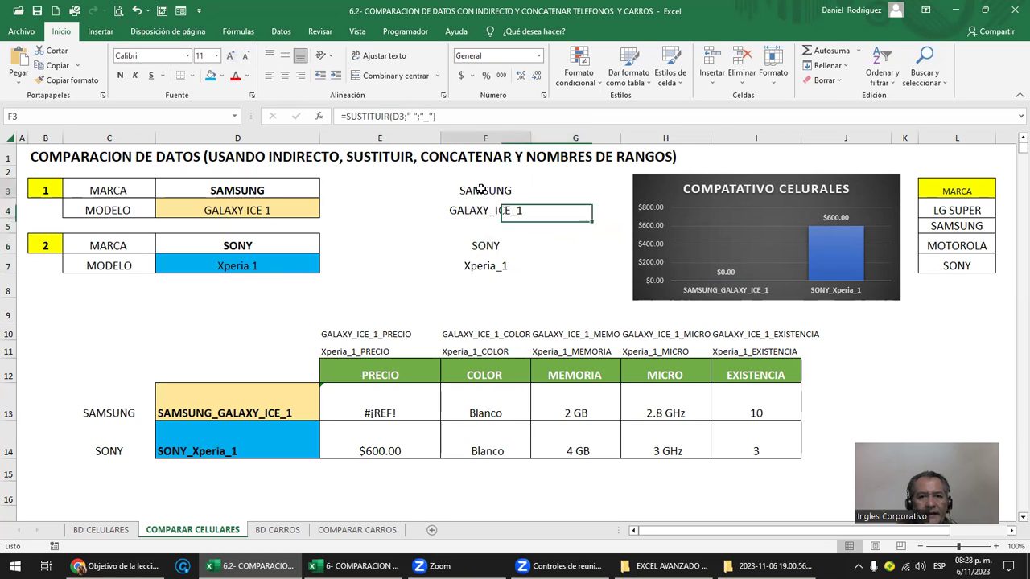
double_click(483, 190)
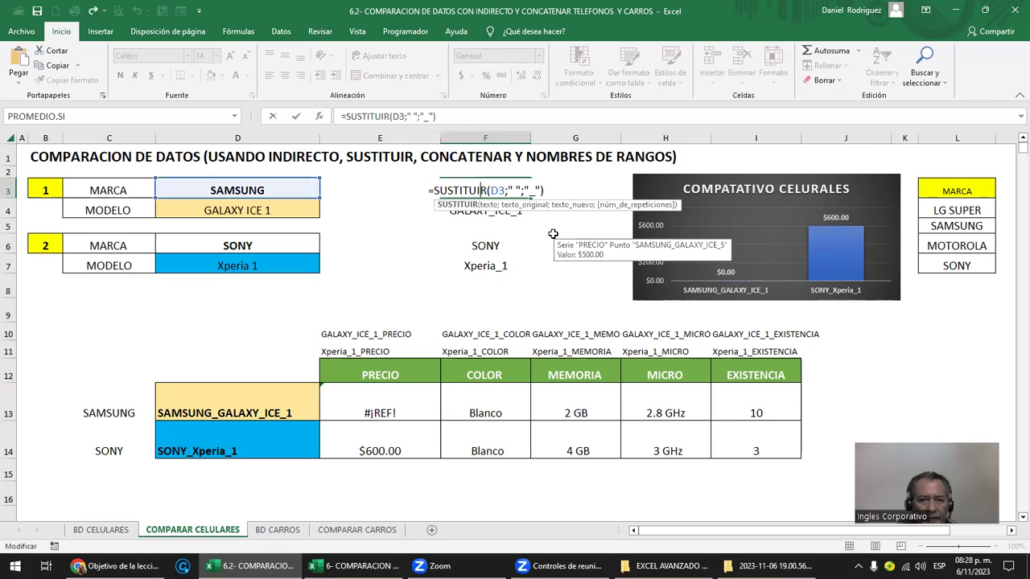
key(Return)
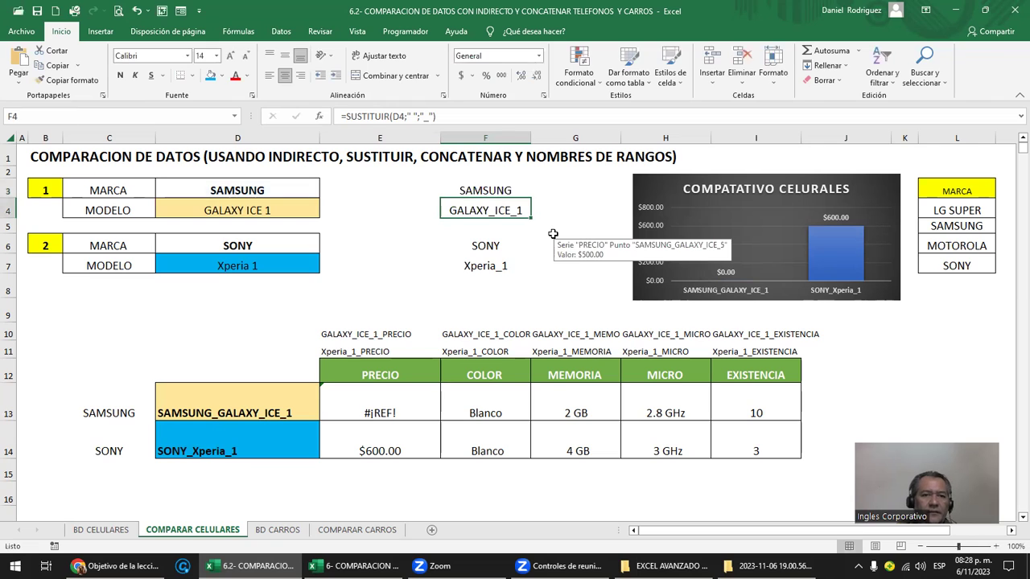
double_click(483, 221)
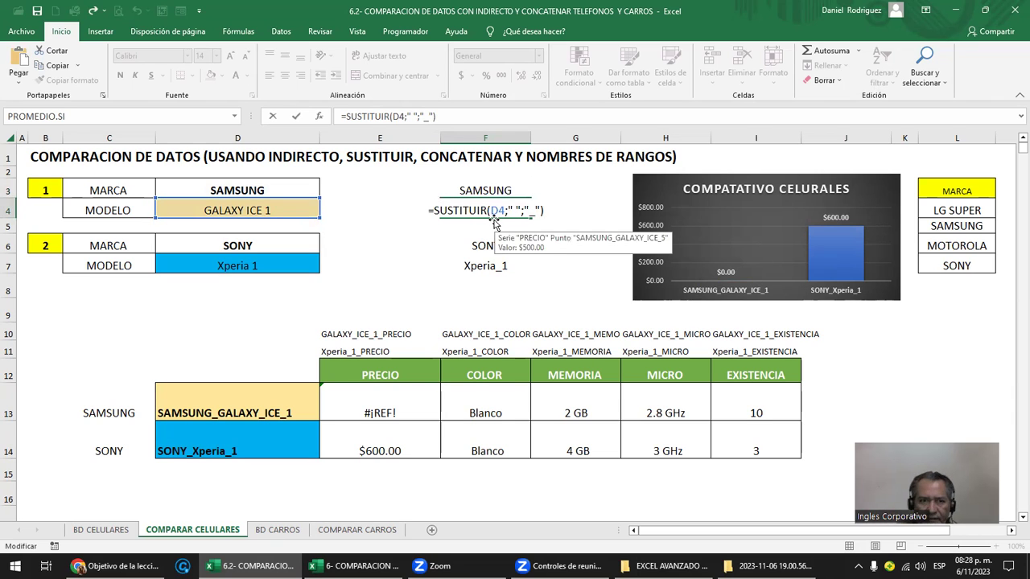
key(Return)
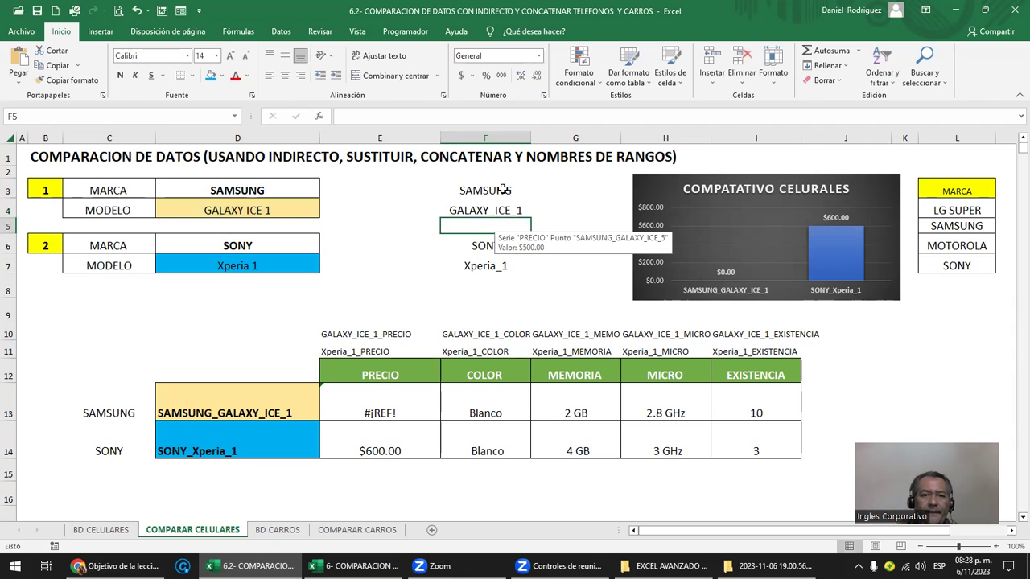
click(503, 191)
click(269, 192)
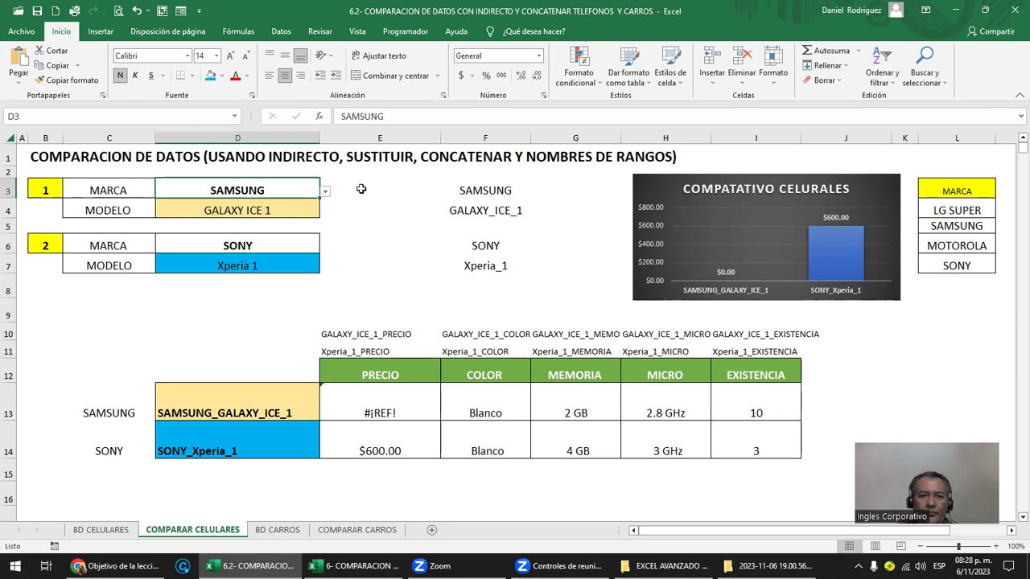
double_click(947, 226)
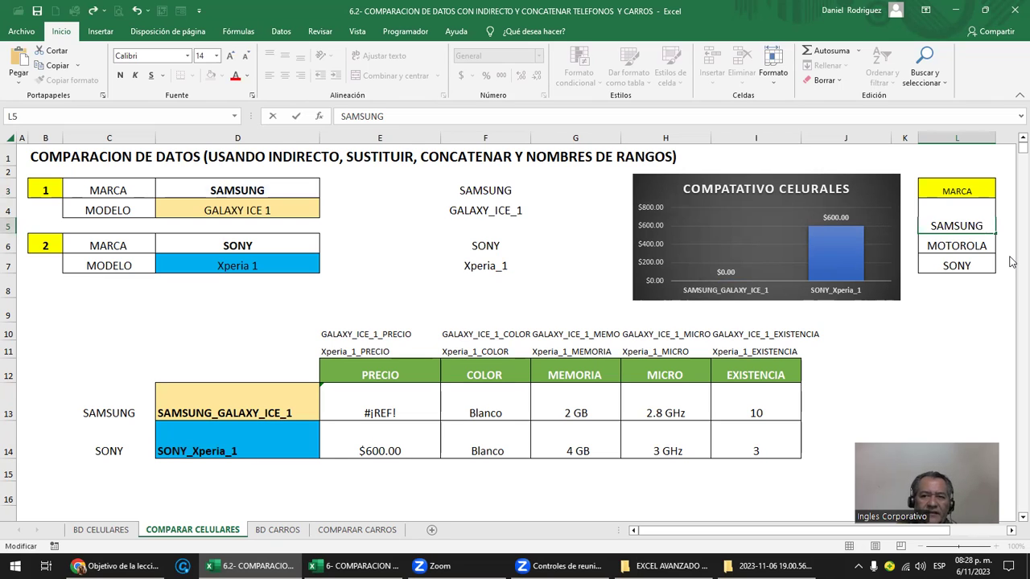
text( LS)
key(Return)
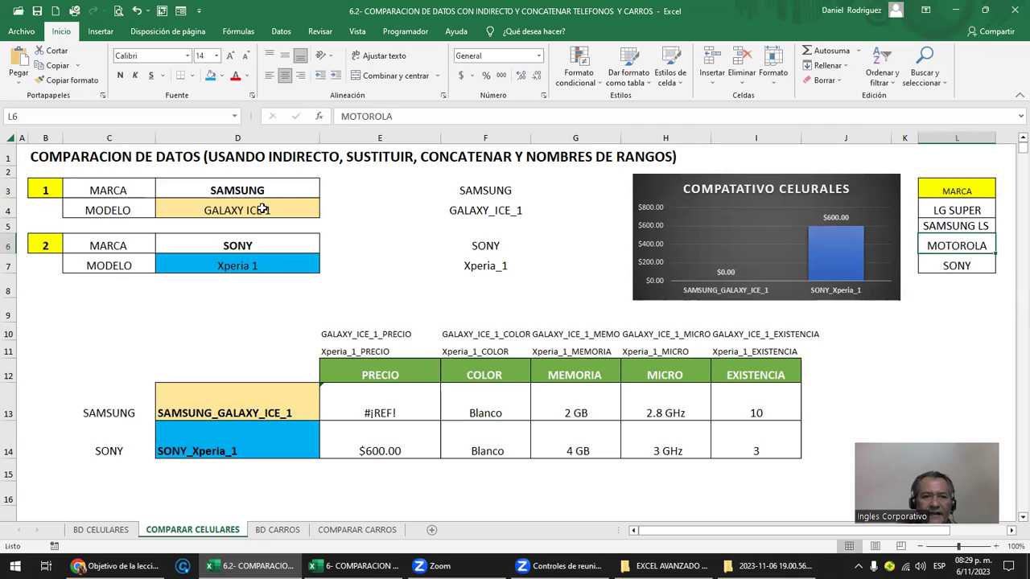
click(256, 192)
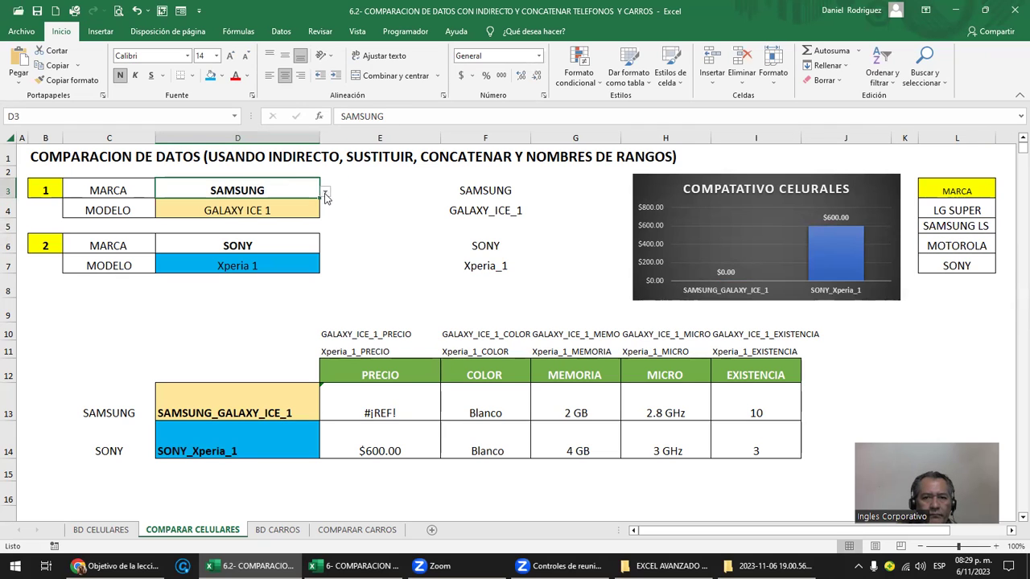
click(325, 195)
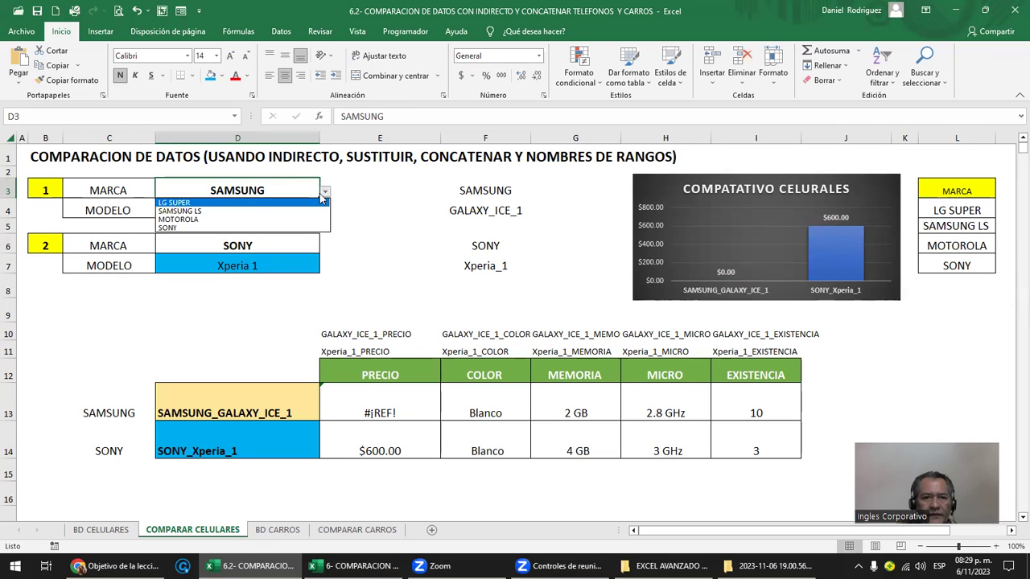
click(201, 212)
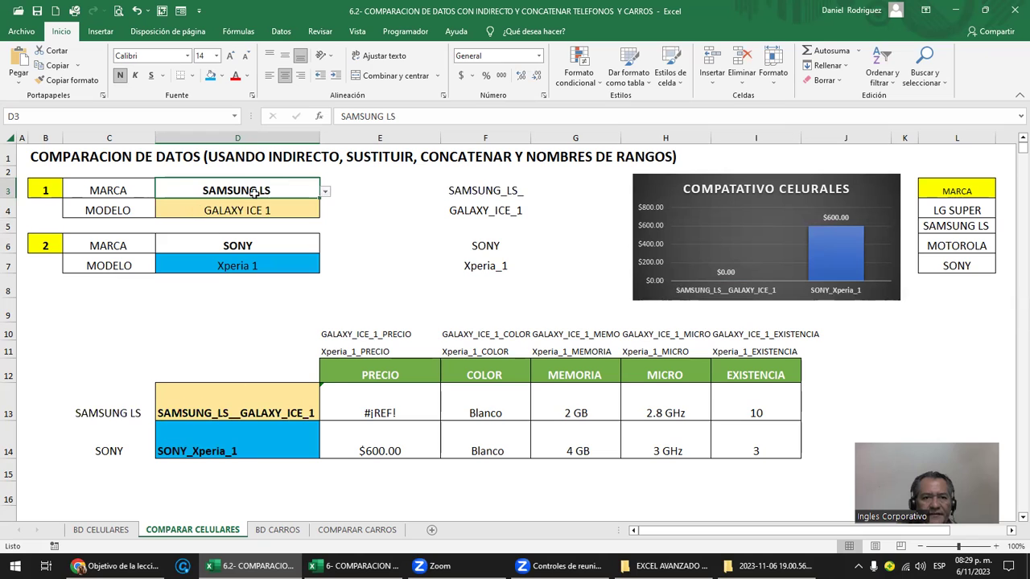
click(483, 187)
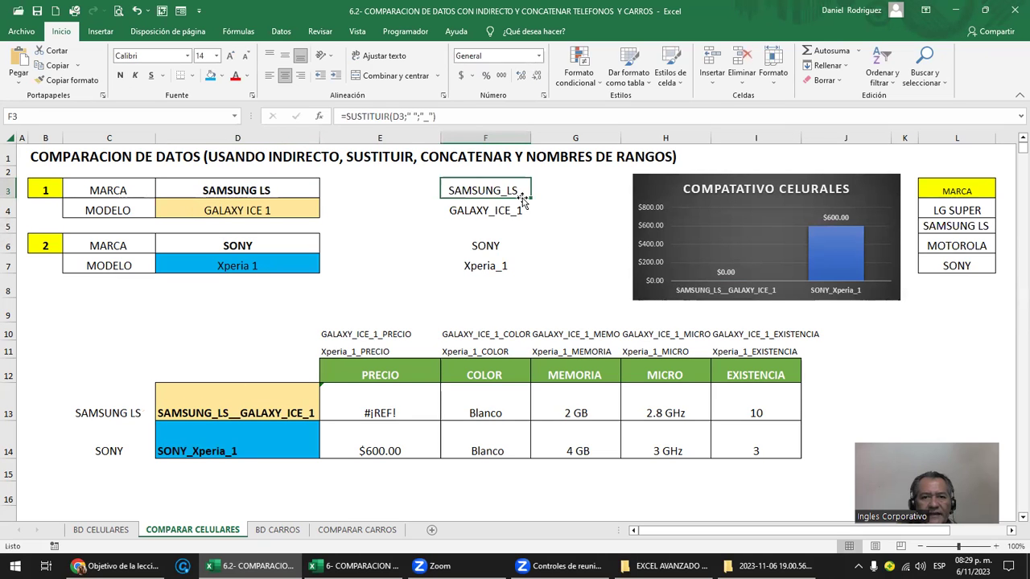
click(938, 234)
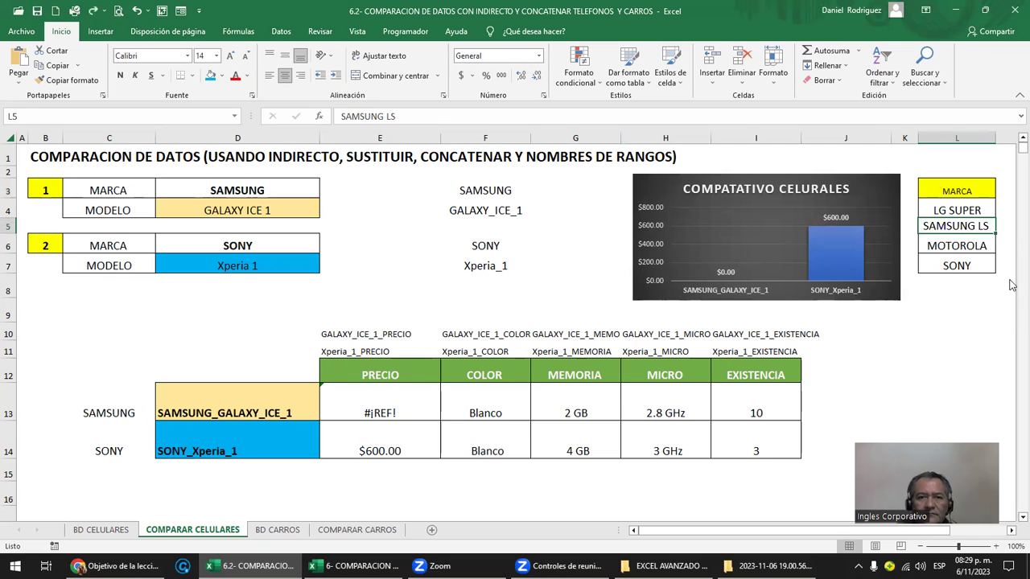
key(ctrl+z)
key(Down)
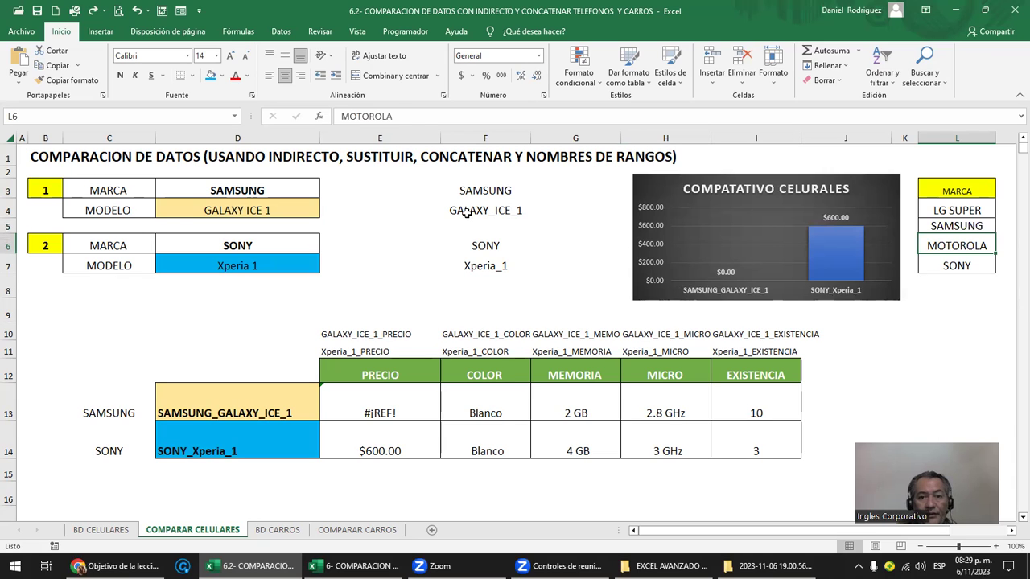
click(468, 210)
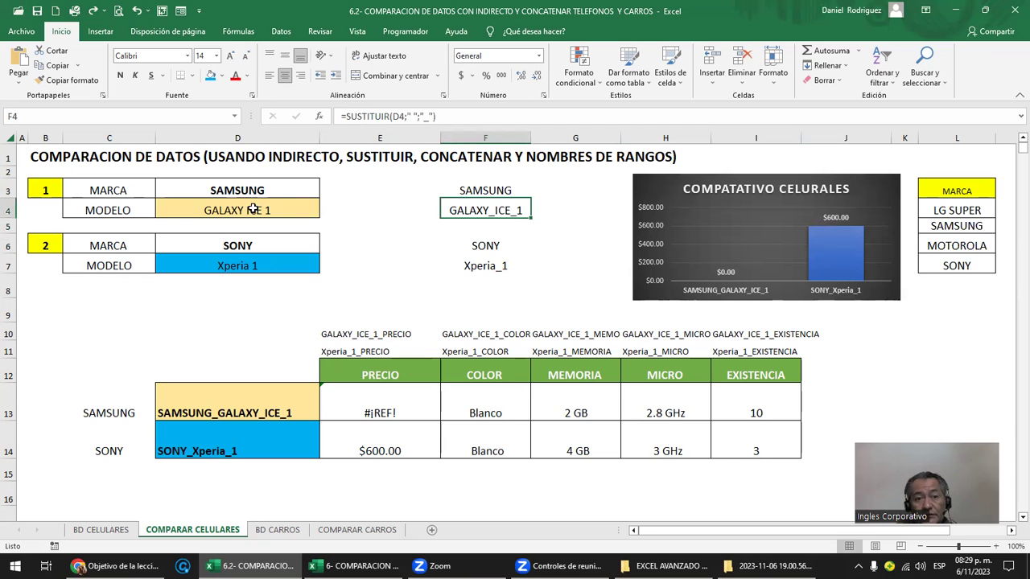
double_click(498, 211)
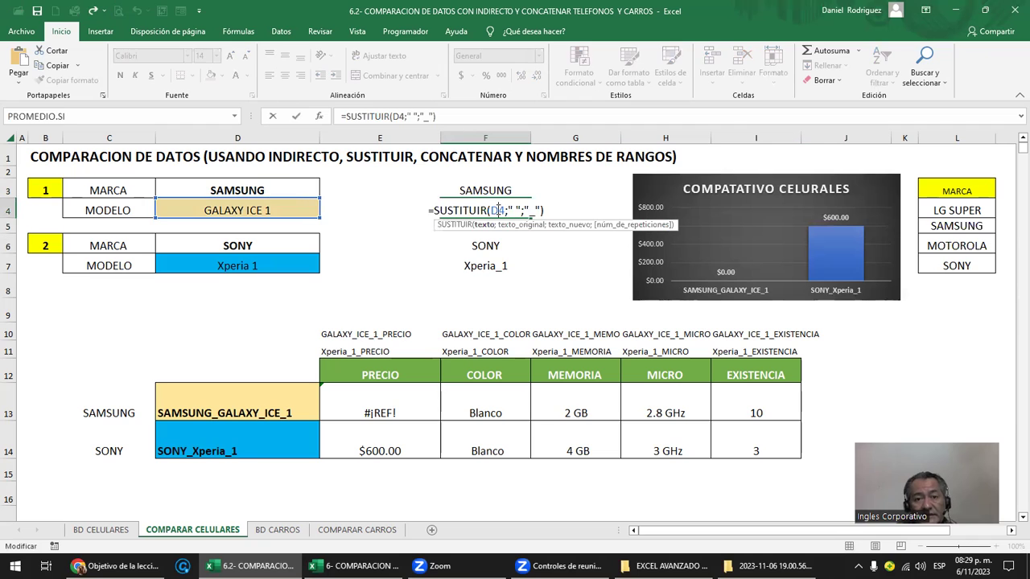
key(Escape)
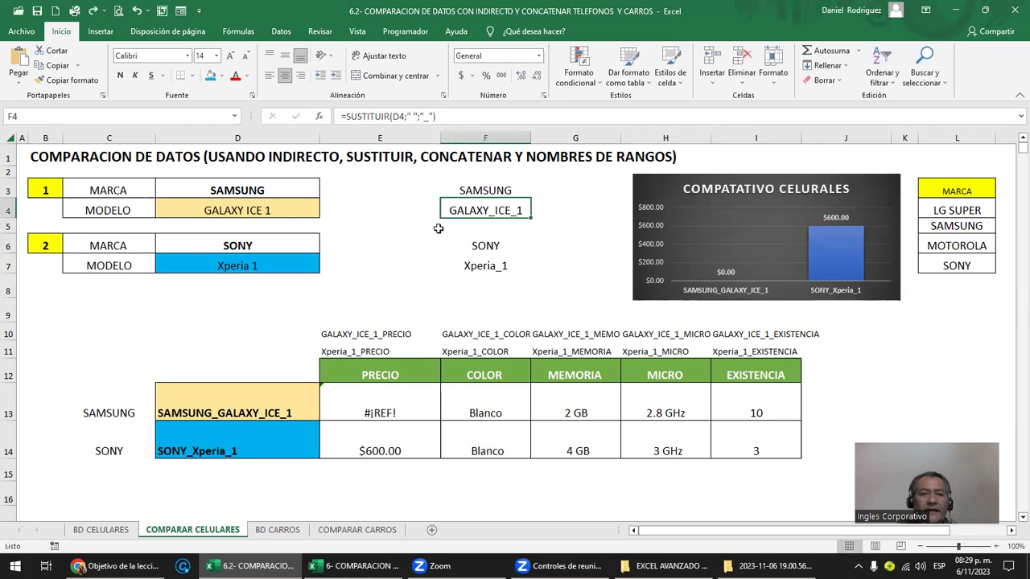
drag(56, 246, 194, 255)
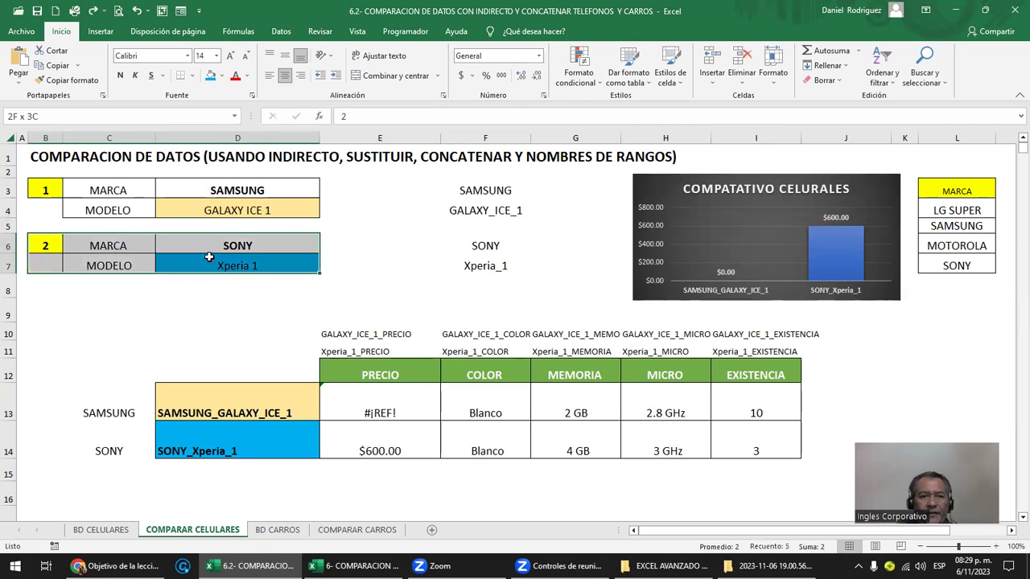
double_click(487, 245)
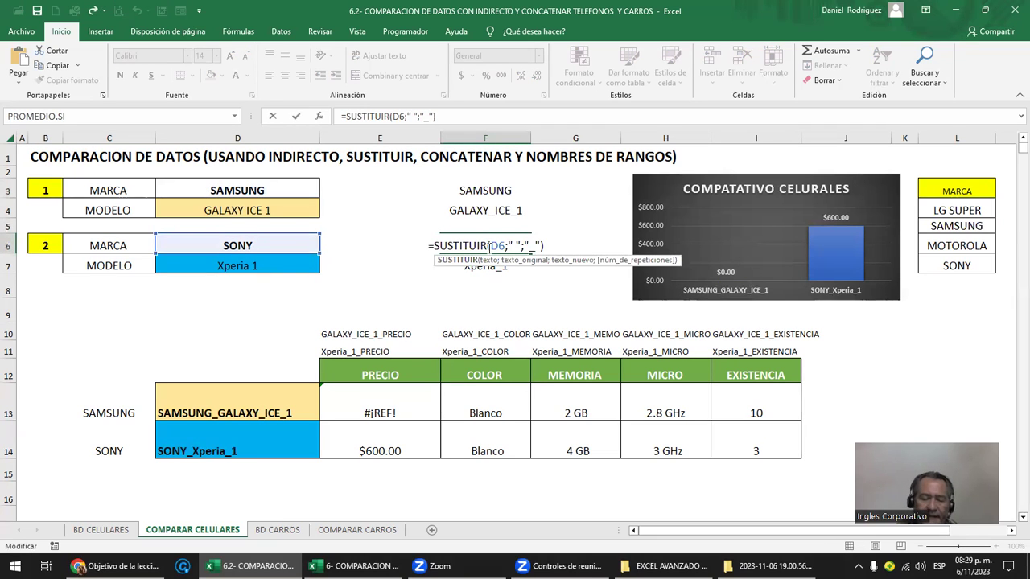
key(Escape)
double_click(490, 265)
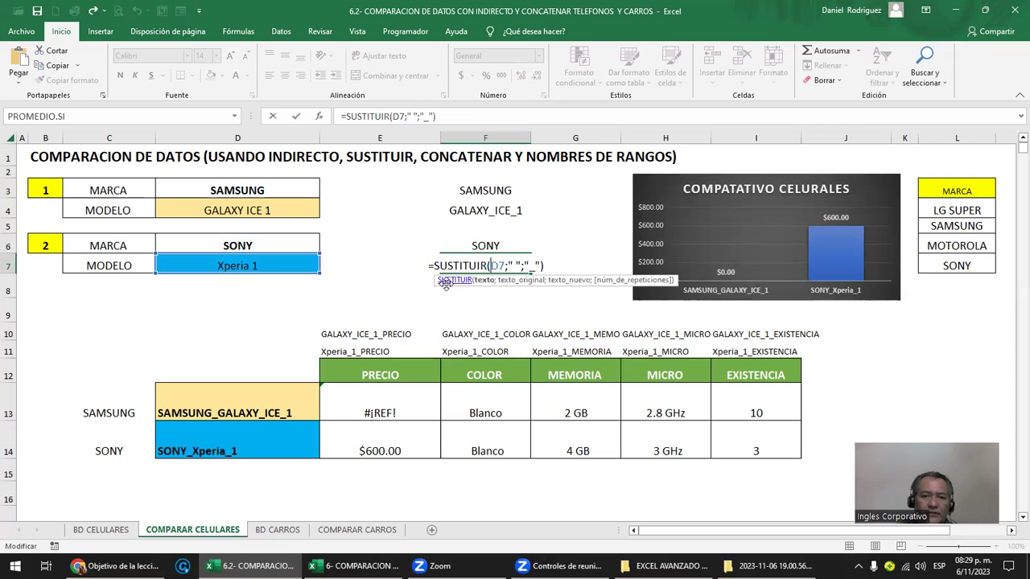
key(Escape)
click(482, 245)
drag(499, 193, 487, 211)
click(472, 248)
drag(473, 248, 483, 266)
drag(482, 193, 474, 256)
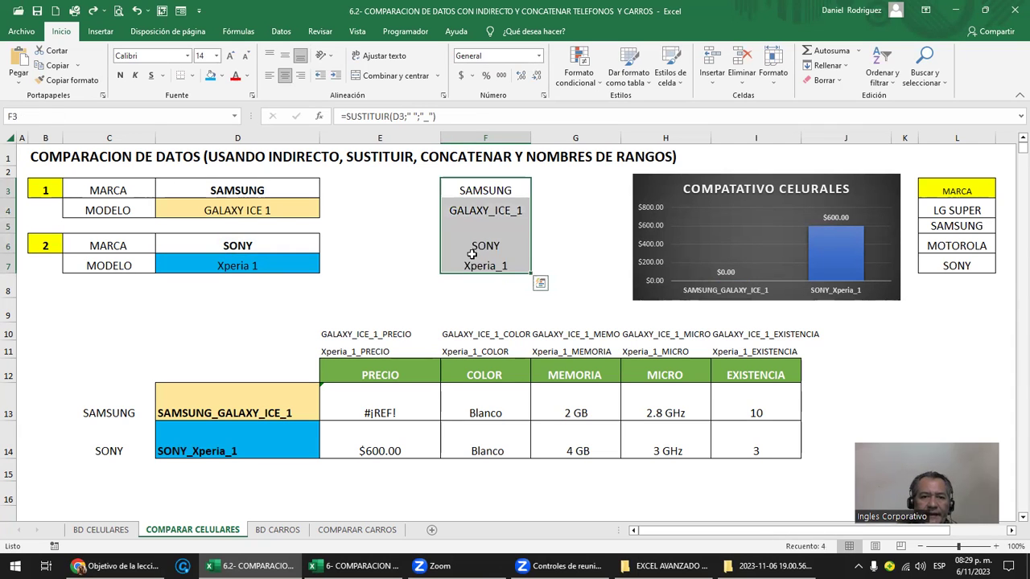
click(248, 77)
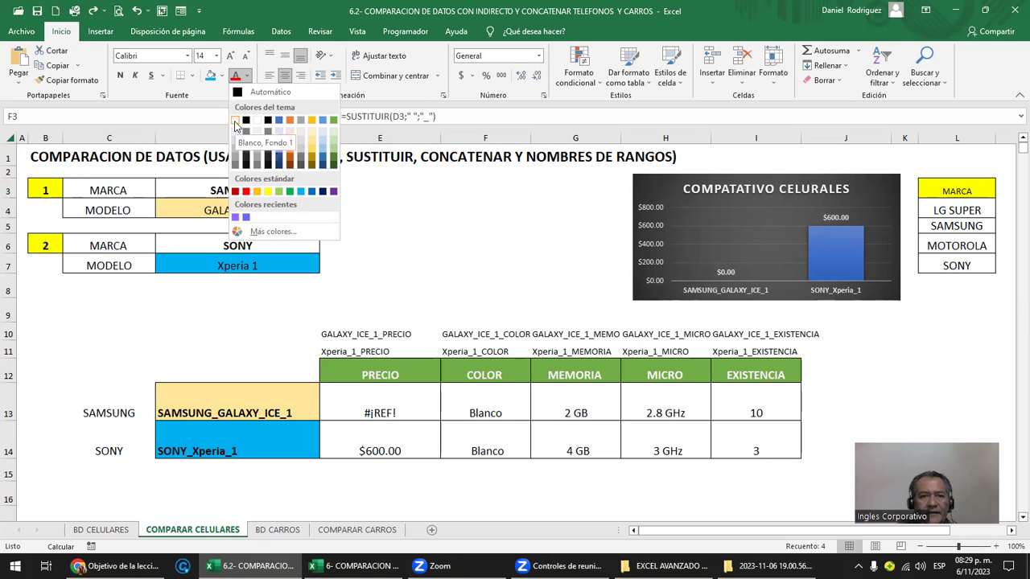
click(140, 354)
click(140, 343)
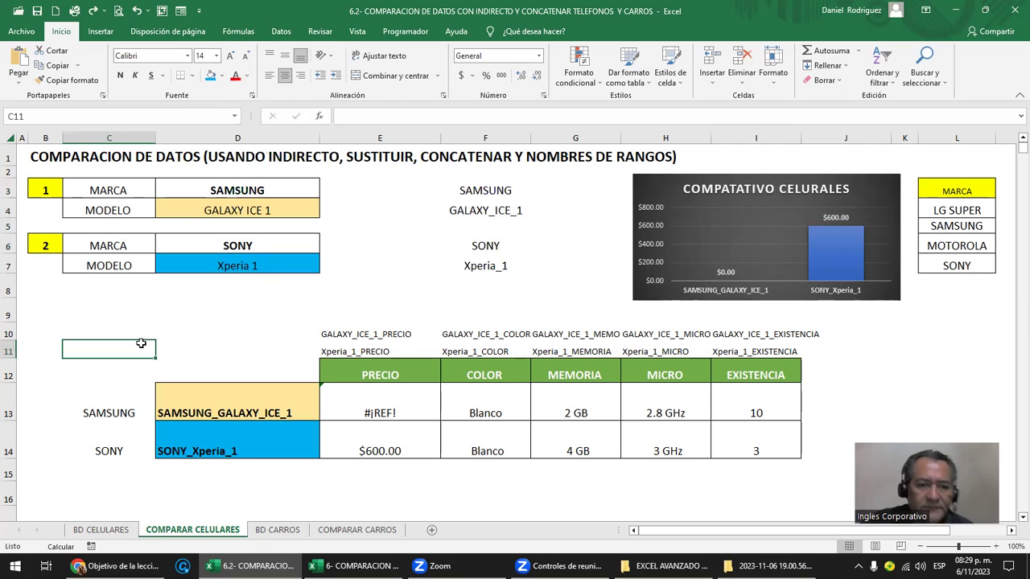
Step: Enter =F3&F4 in D13 so it shows SAMSUNGGALAXY_ICE_1
click(212, 408)
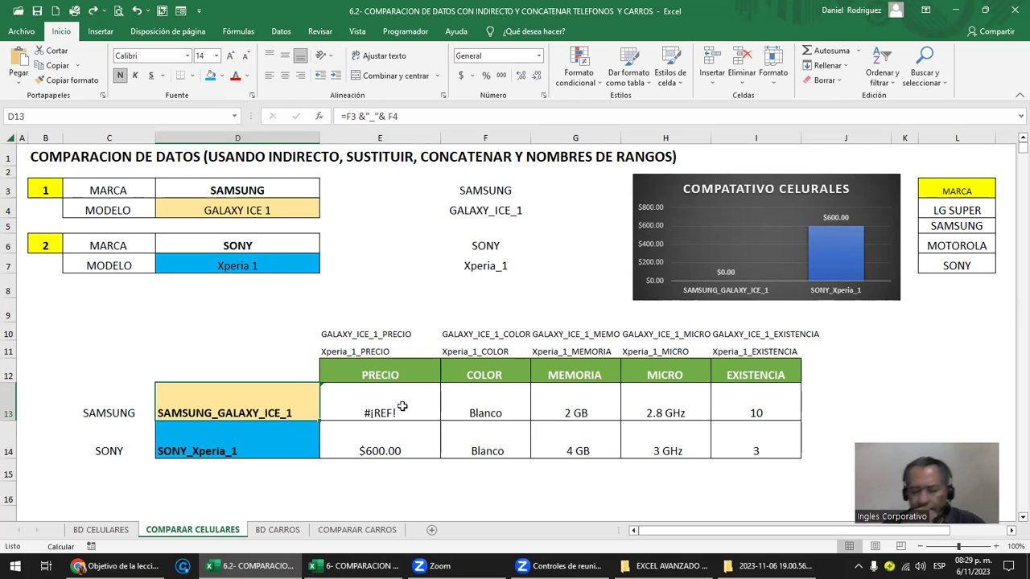
text(=)
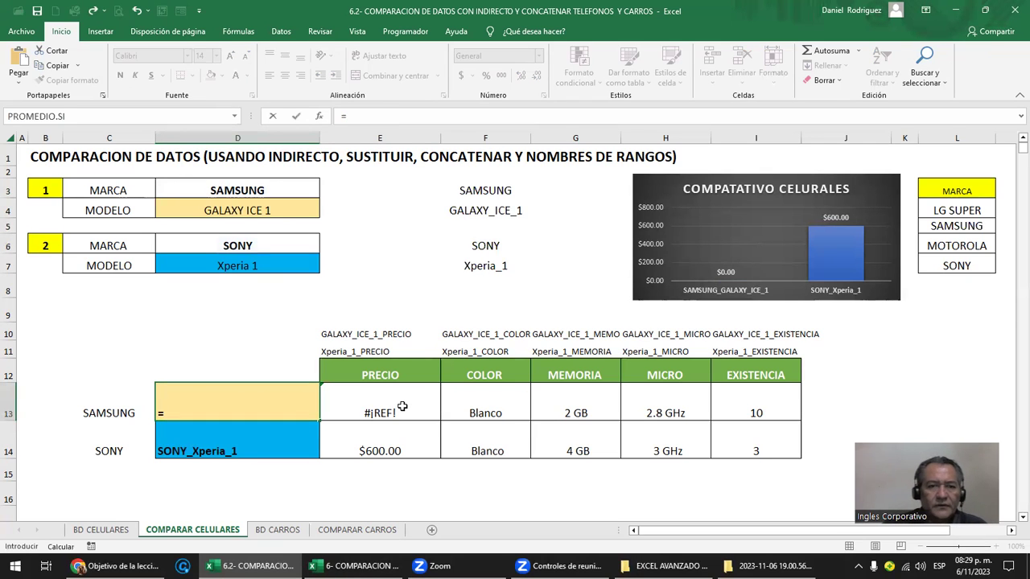
click(491, 191)
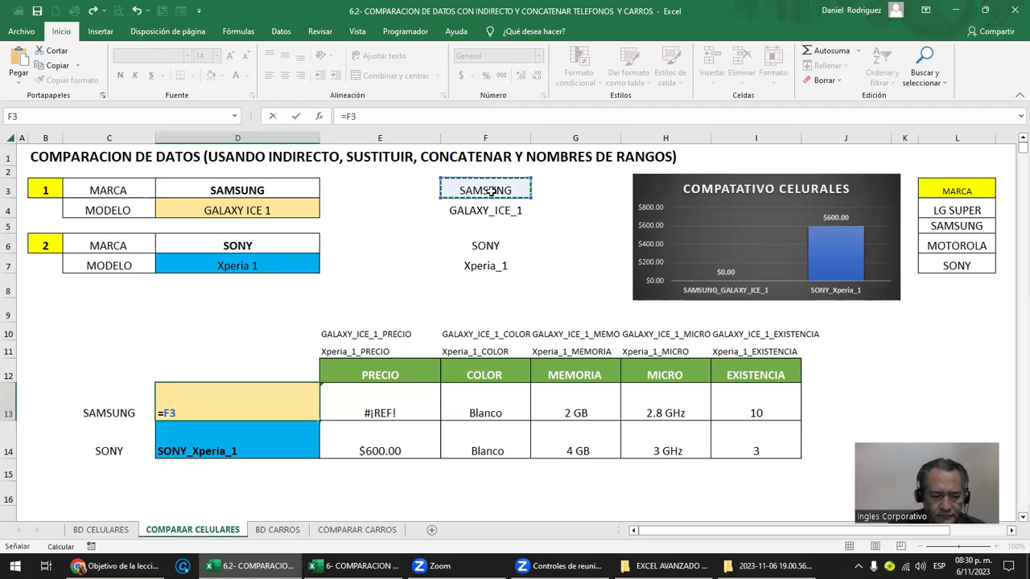
text(&)
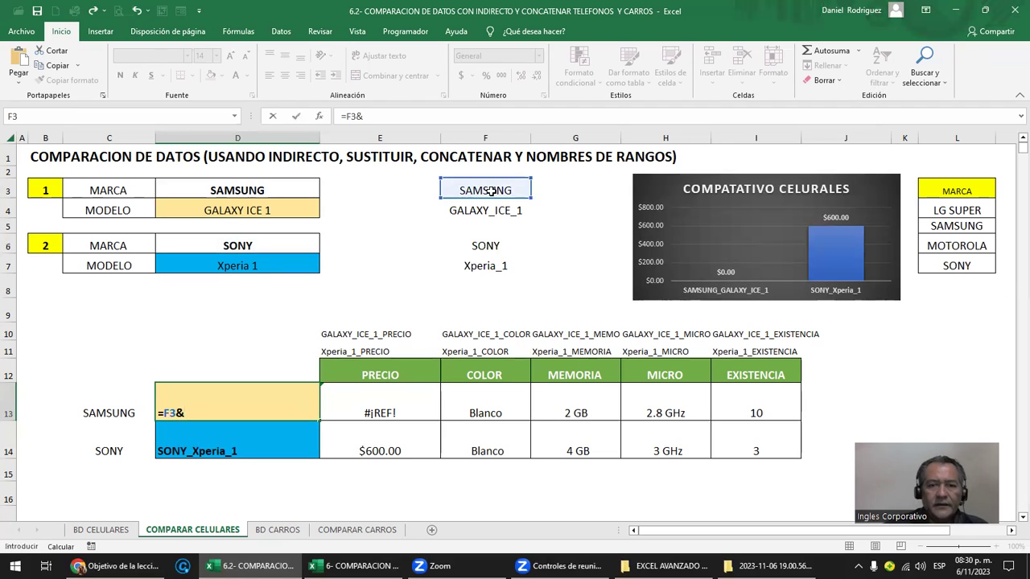
click(489, 212)
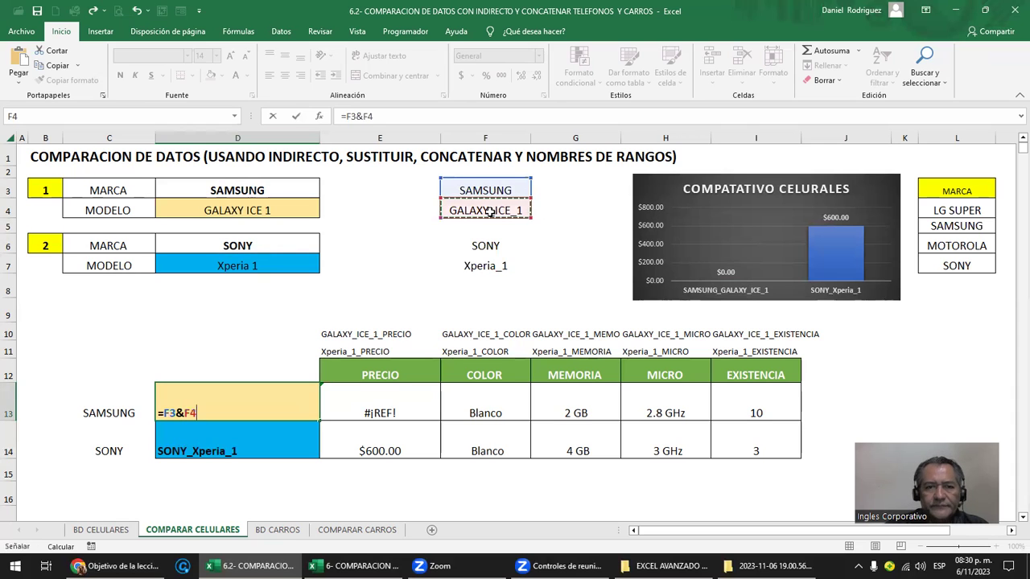
key(Return)
key(Up)
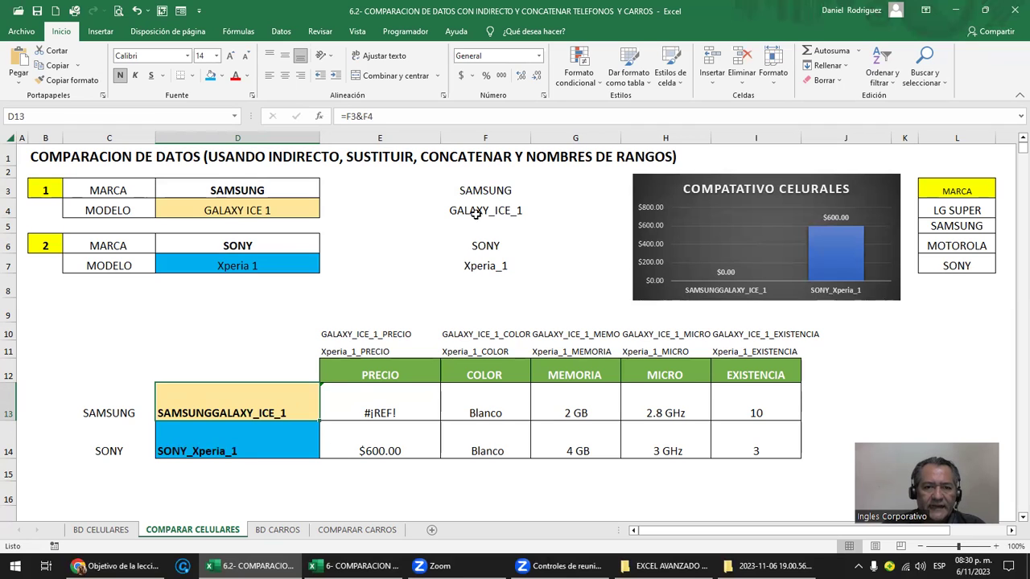
Step: Edit D13 to =F3 & "_" &F4, fixing the error, so it reads SAMSUNG_GALAXY_ICE_1
double_click(208, 410)
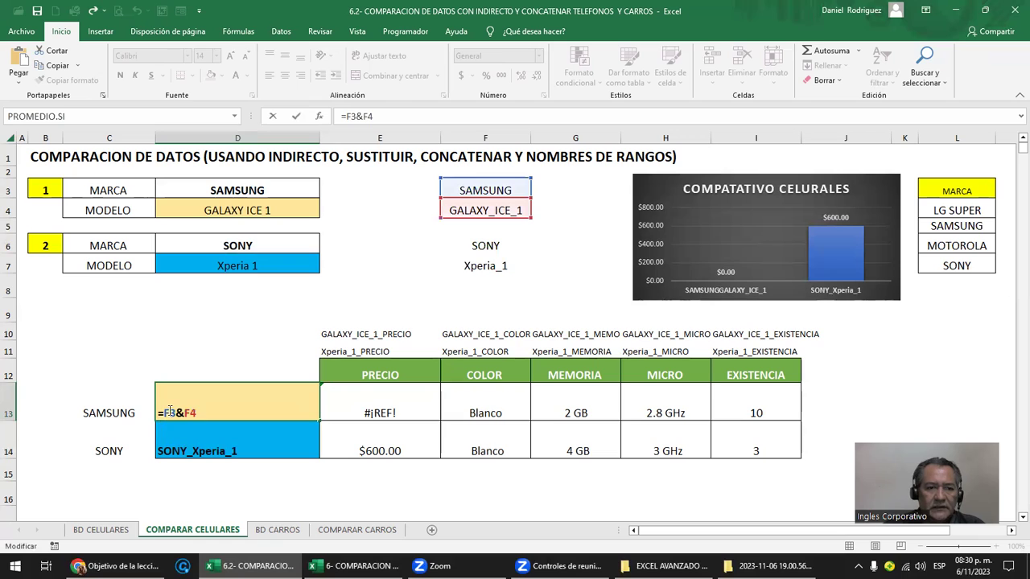
click(176, 413)
key(Right)
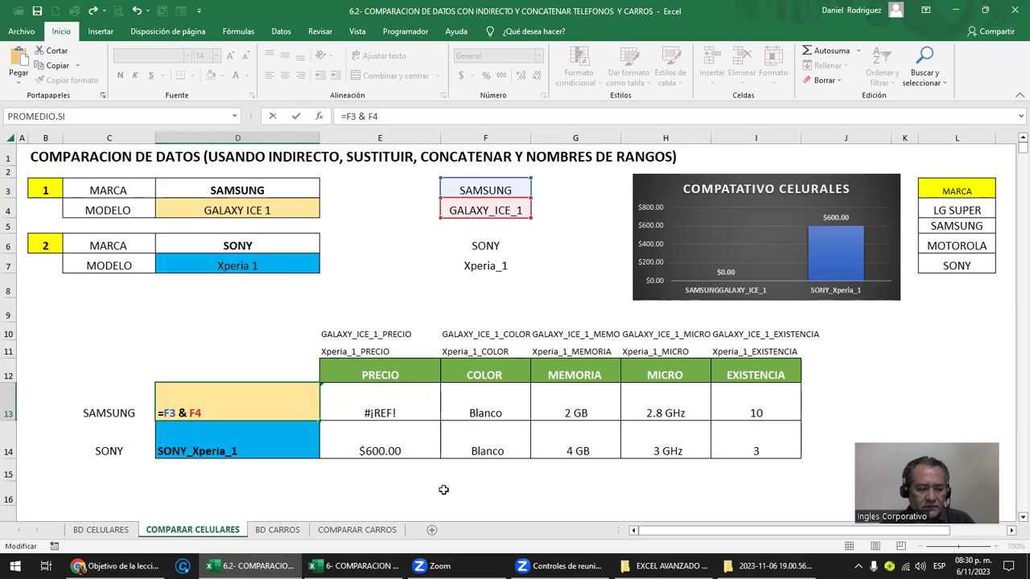
text("_")
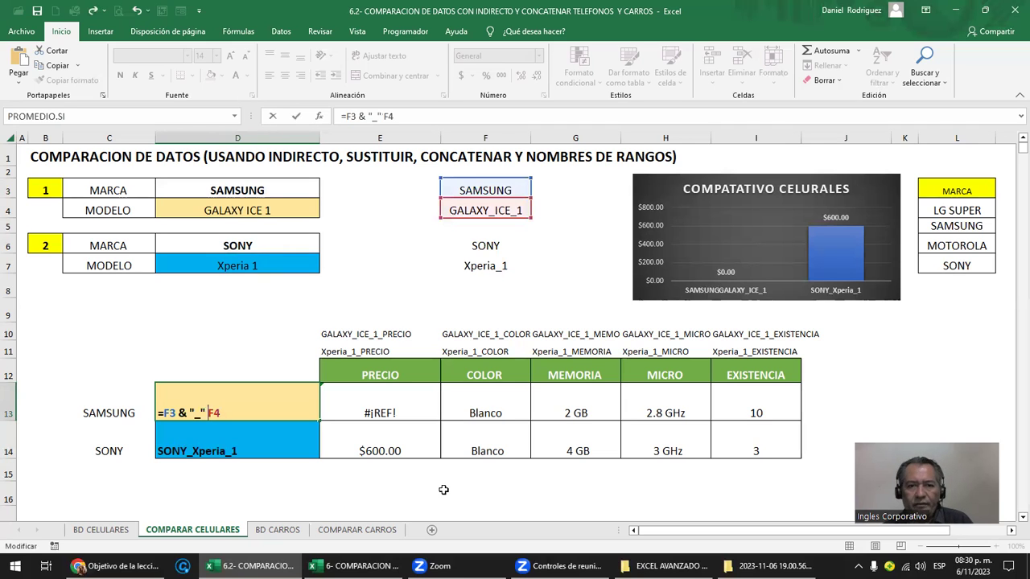
key(Return)
key(Return)
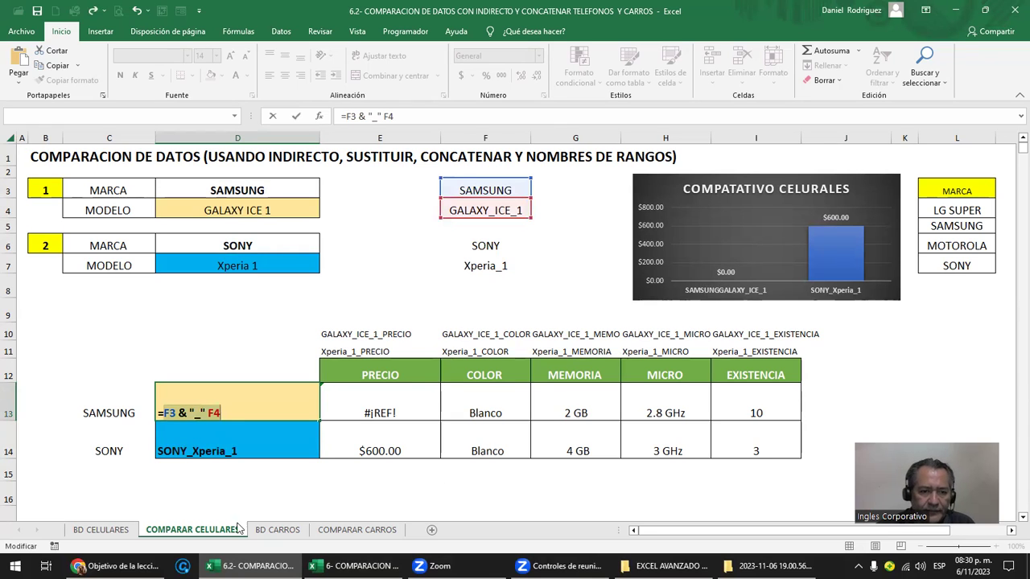
click(207, 402)
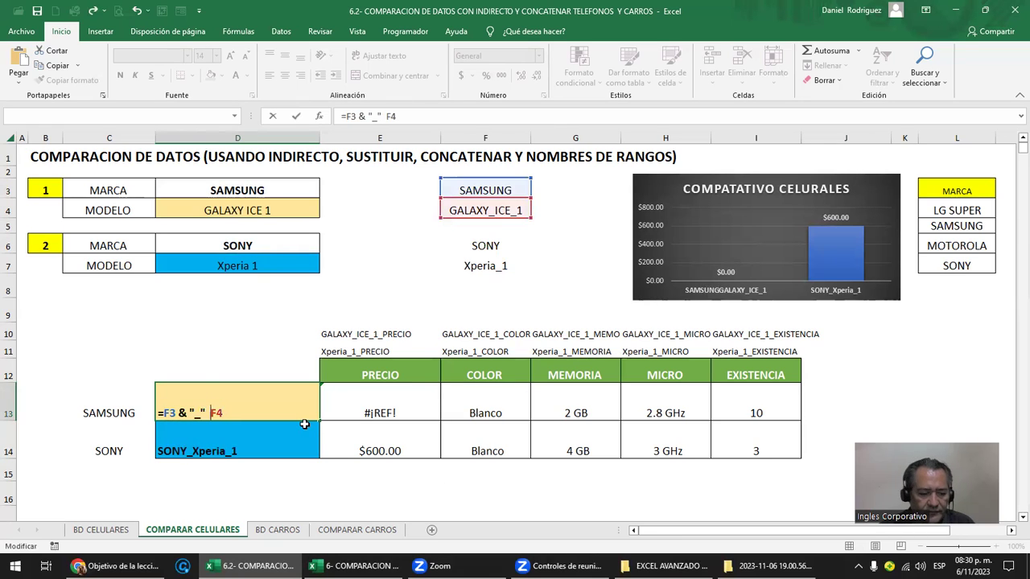
text(&)
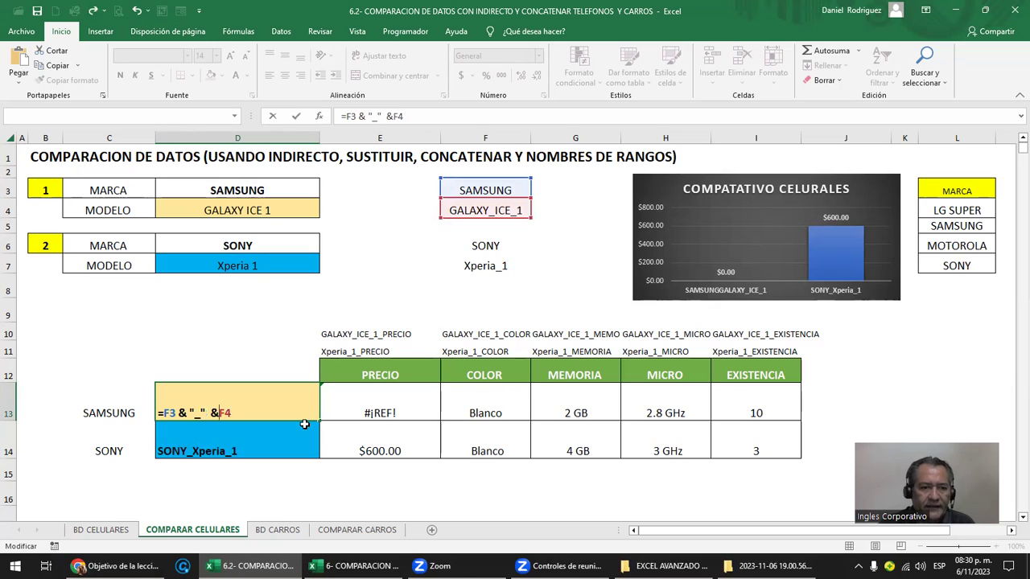
key(shift+Left)
key(shift+Left)
key(shift+Left)
key(shift+Left)
key(shift+Left)
key(shift+Left)
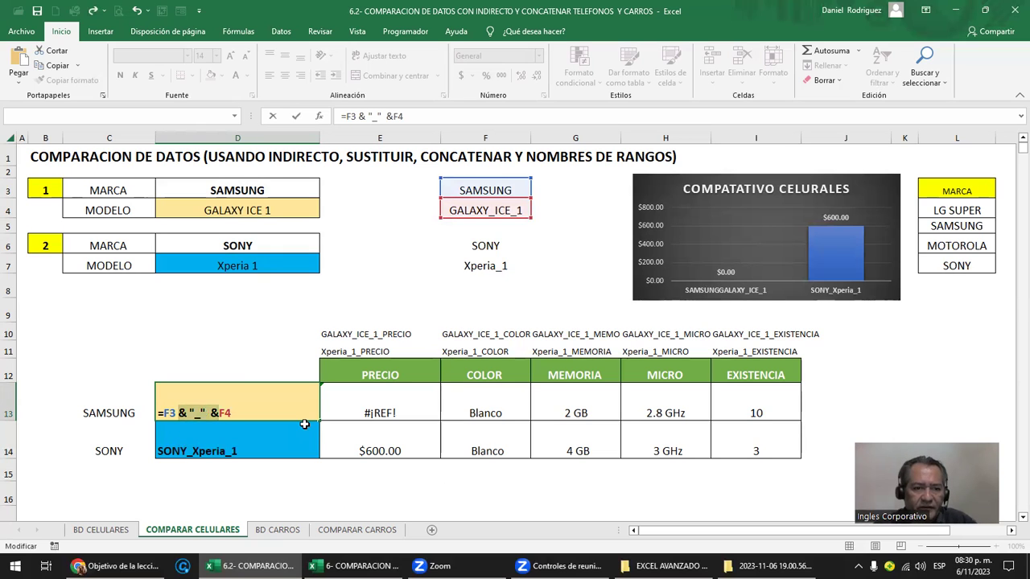
key(Return)
key(Up)
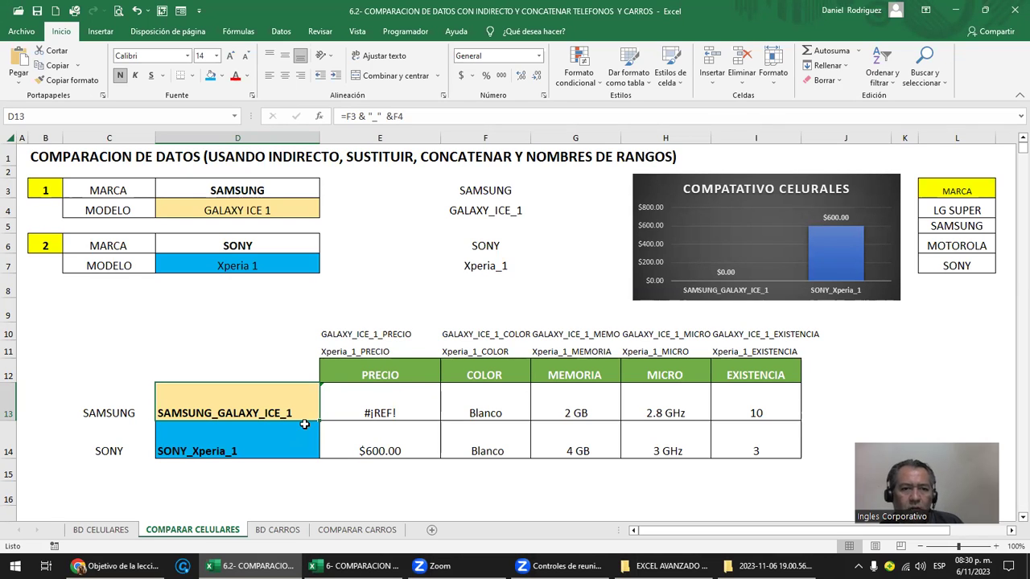
click(248, 193)
drag(248, 193, 248, 206)
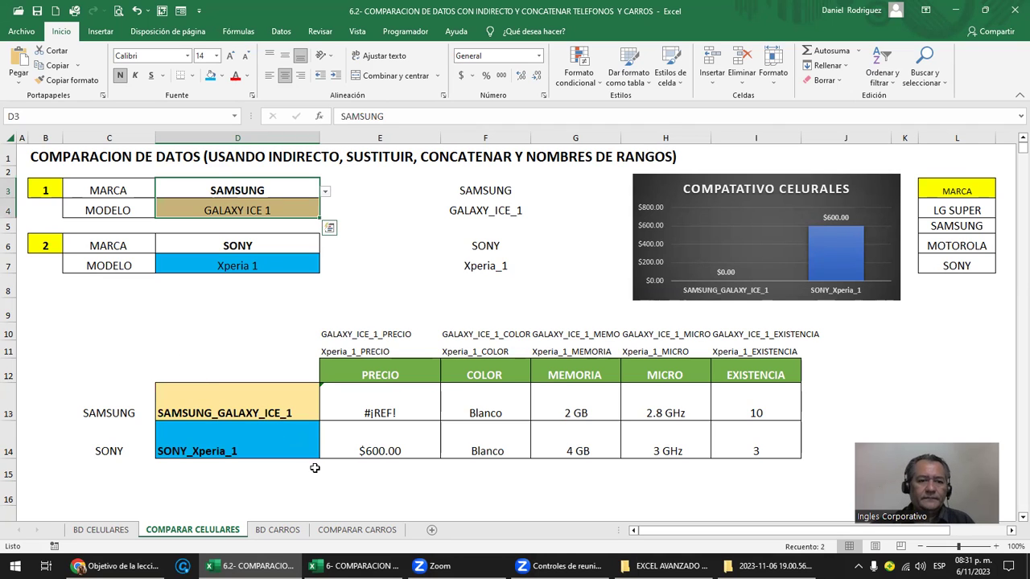
Step: Compare the D13 Samsung and D14 Sony (=F6&"_"&F7) key formulas, then select C13:C14
key(Return)
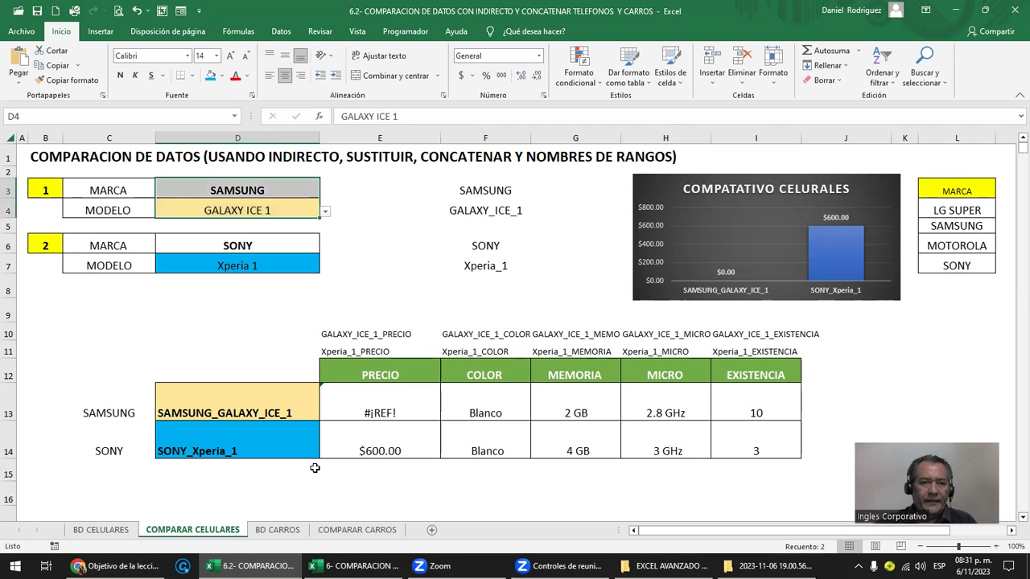
click(219, 408)
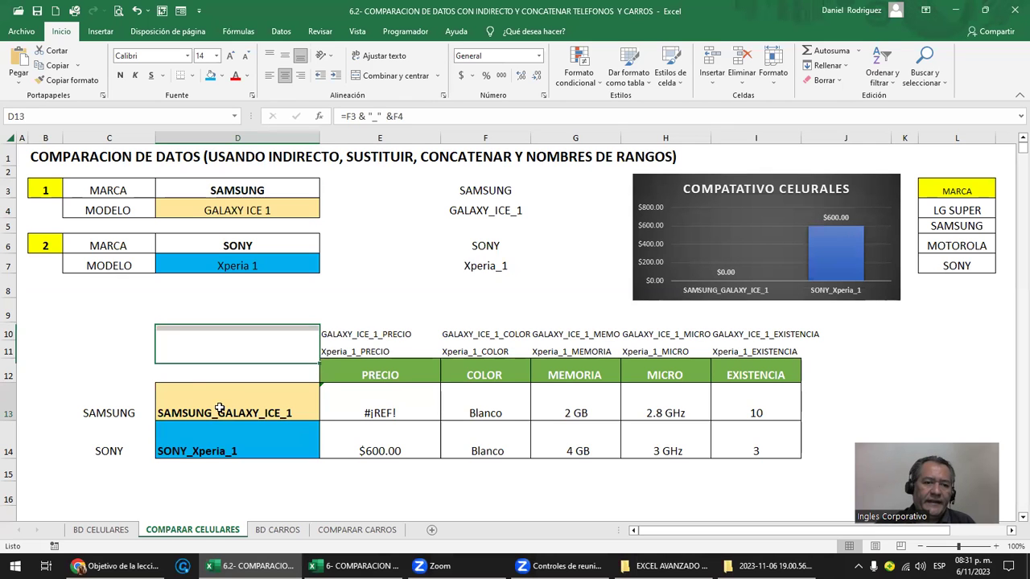
click(239, 193)
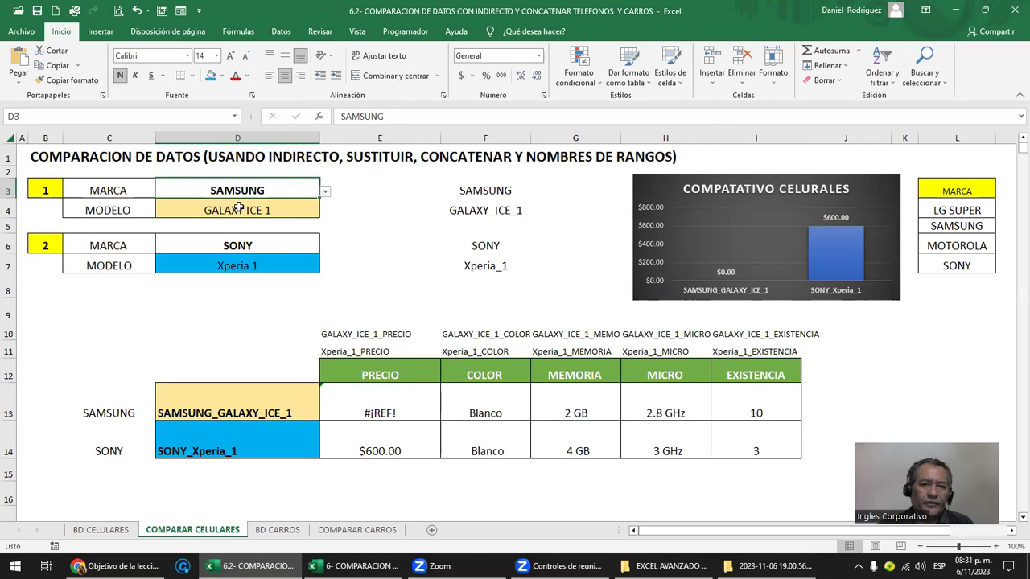
click(239, 208)
double_click(244, 413)
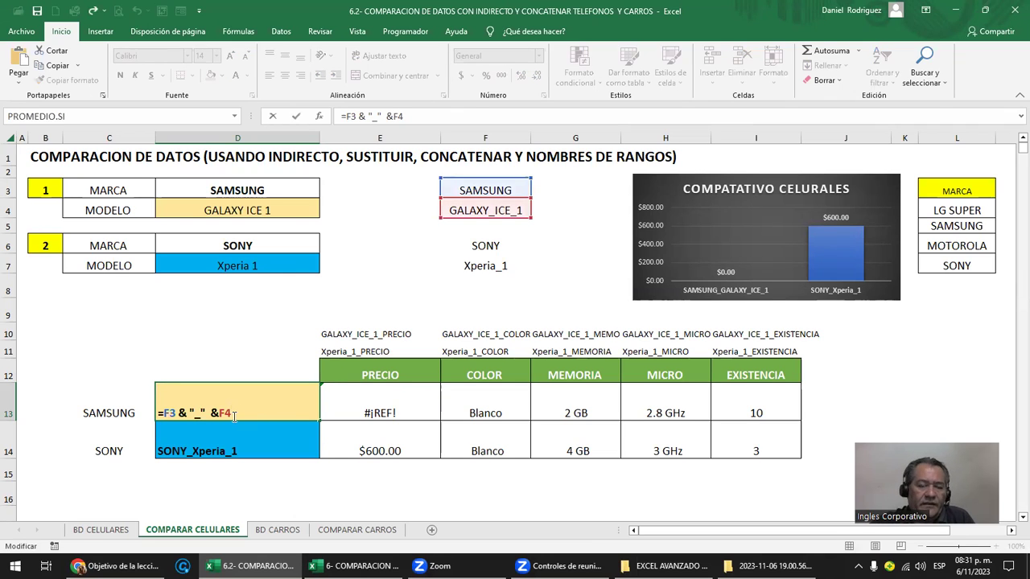
key(Escape)
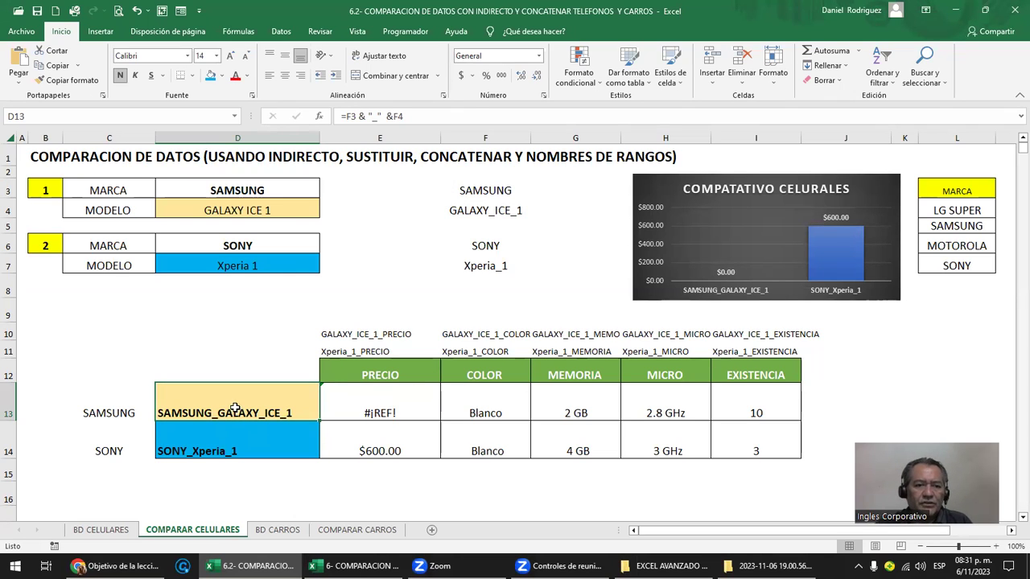
double_click(201, 447)
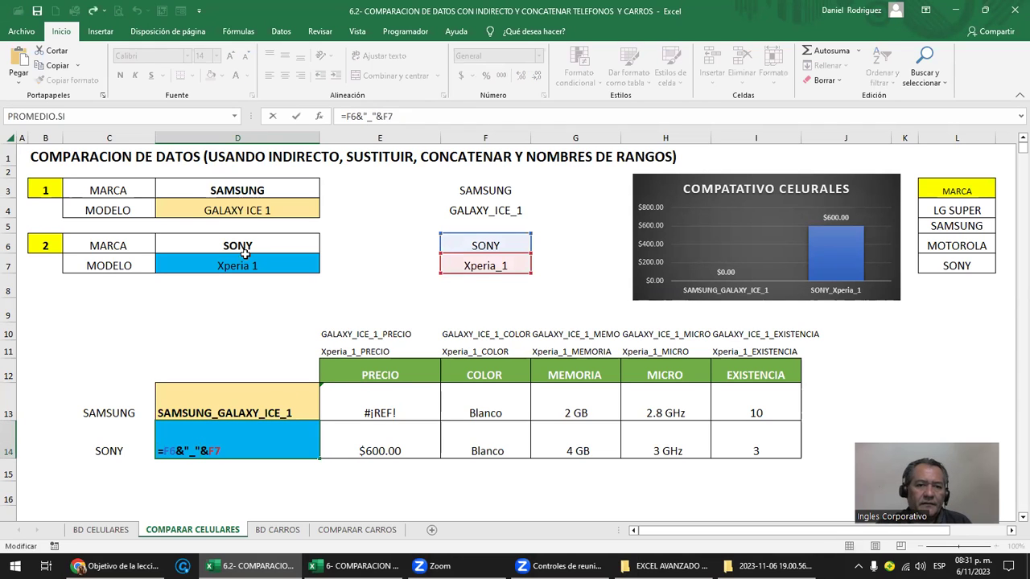
key(Escape)
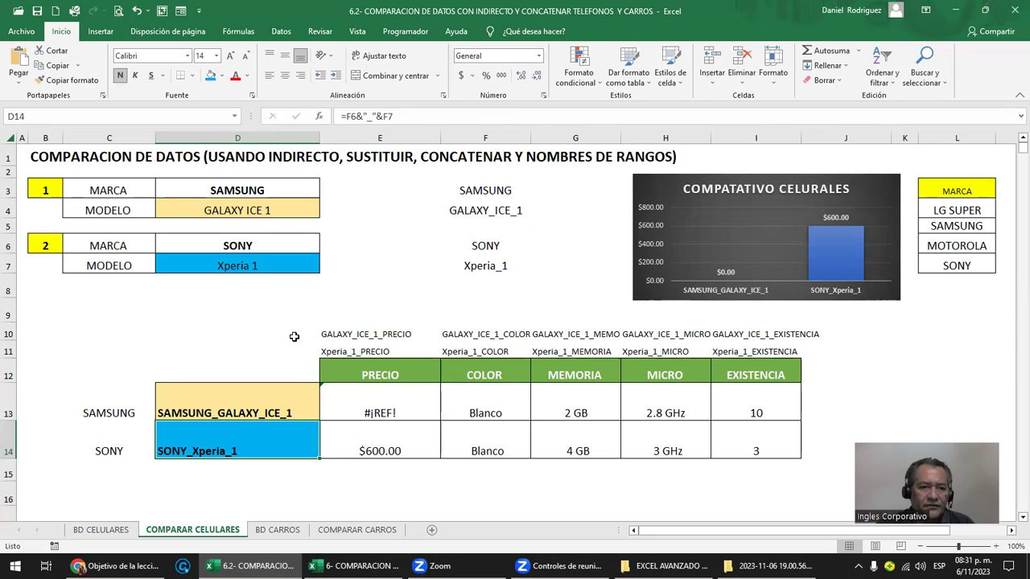
drag(109, 417, 110, 445)
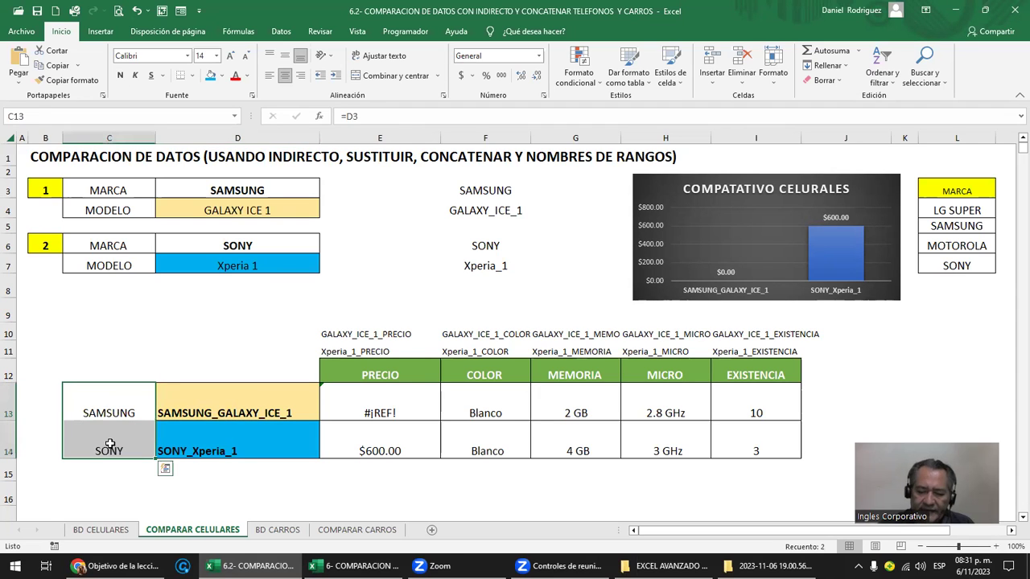
Step: Clear SAMSUNG and SONY from the brand cells C13:C14
key(Delete)
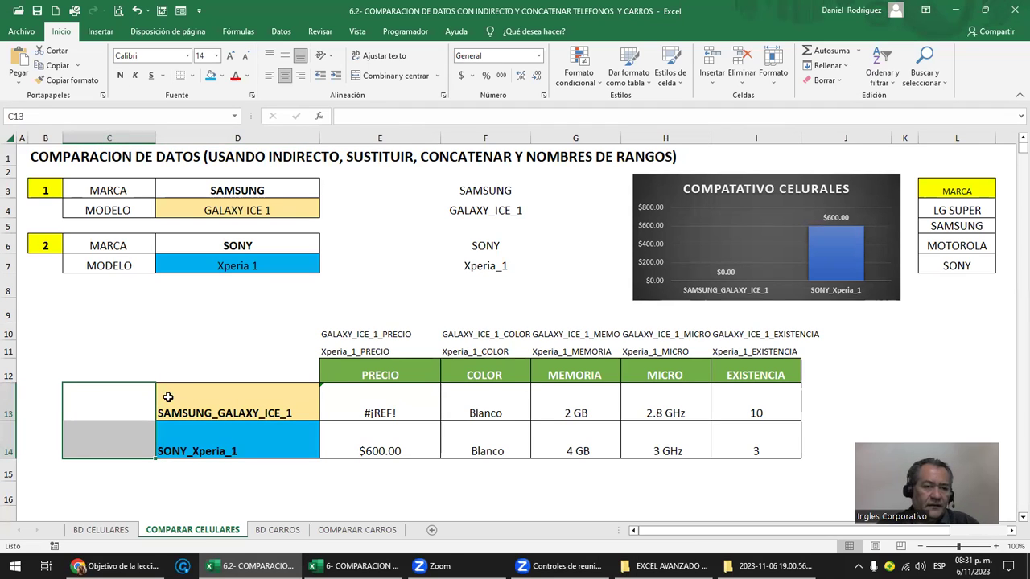
click(203, 359)
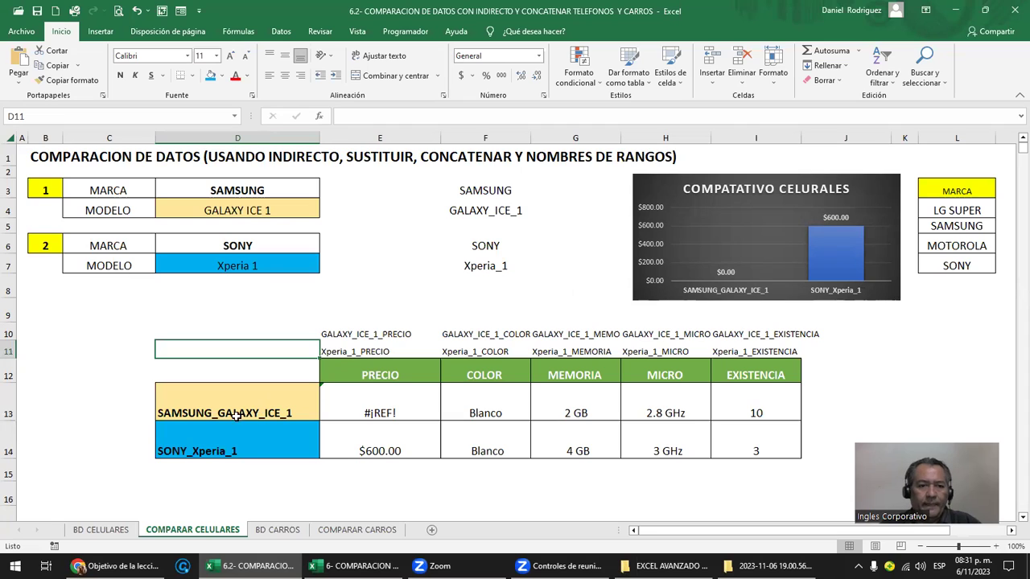
click(190, 407)
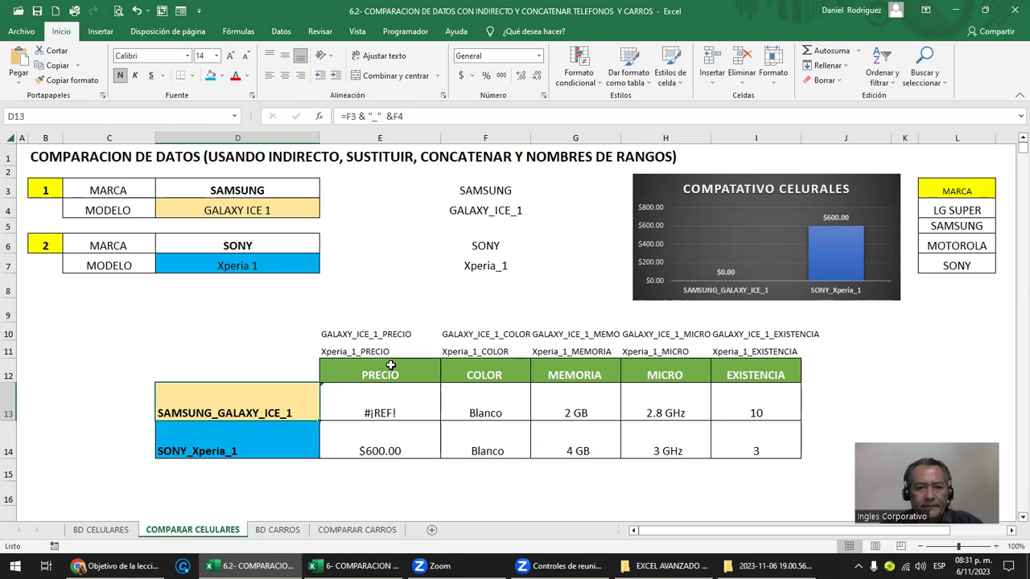
Step: Review the PRECIO–EXISTENCIA result cells and D13's =F3 & "_" &F4 formula, leaving it unchanged
drag(391, 366, 384, 443)
drag(476, 375, 485, 451)
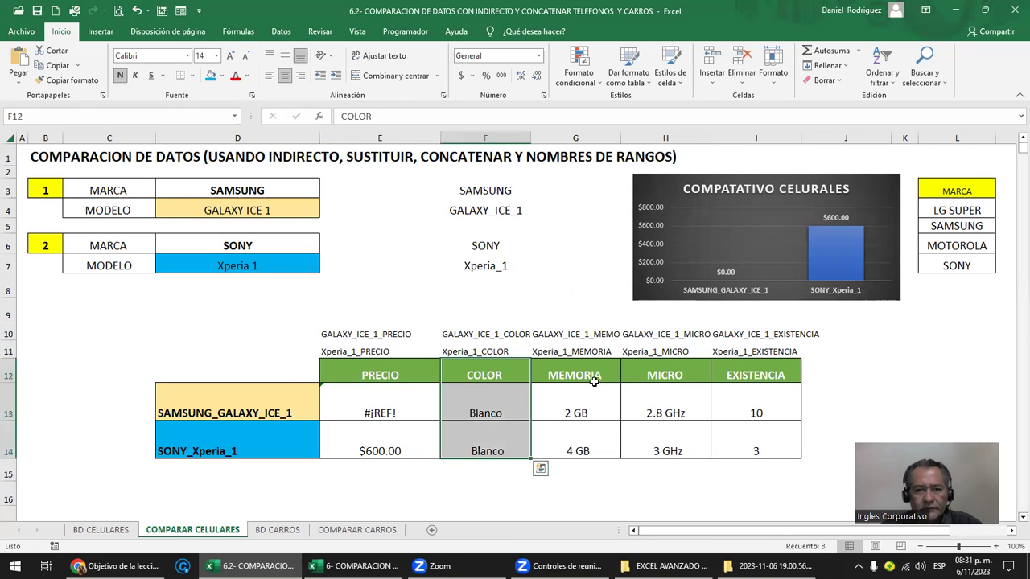
drag(593, 382, 595, 451)
drag(697, 378, 686, 452)
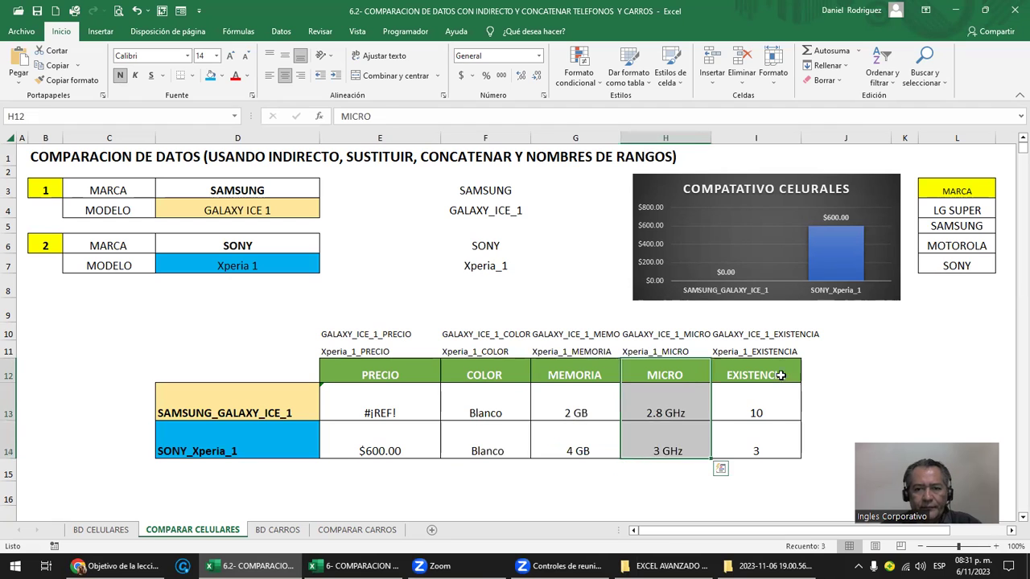
drag(779, 375, 765, 451)
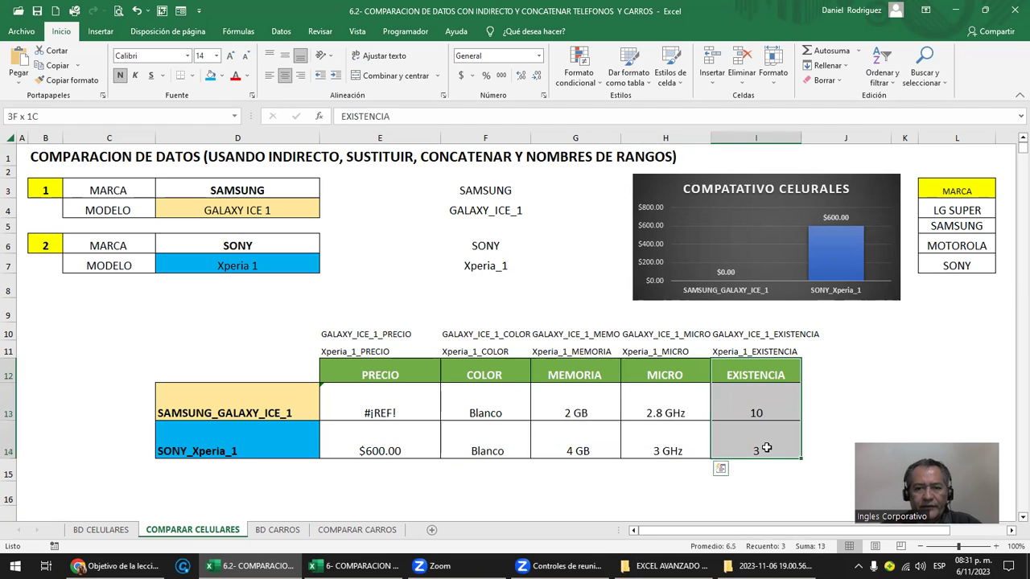
double_click(196, 411)
key(Escape)
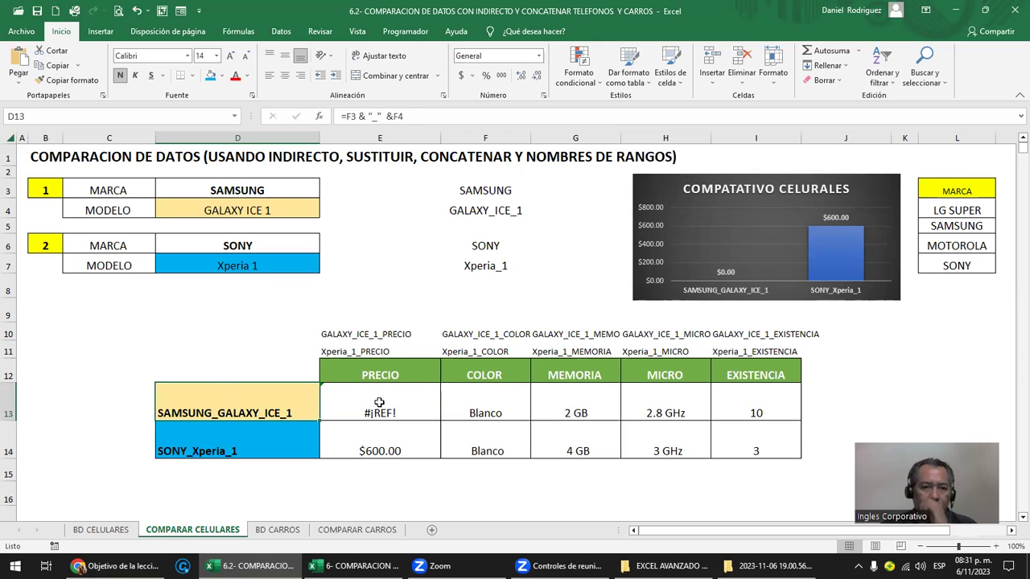
Step: Cancel a stray entry in E13 and inspect its INDIRECTO price formula
click(388, 396)
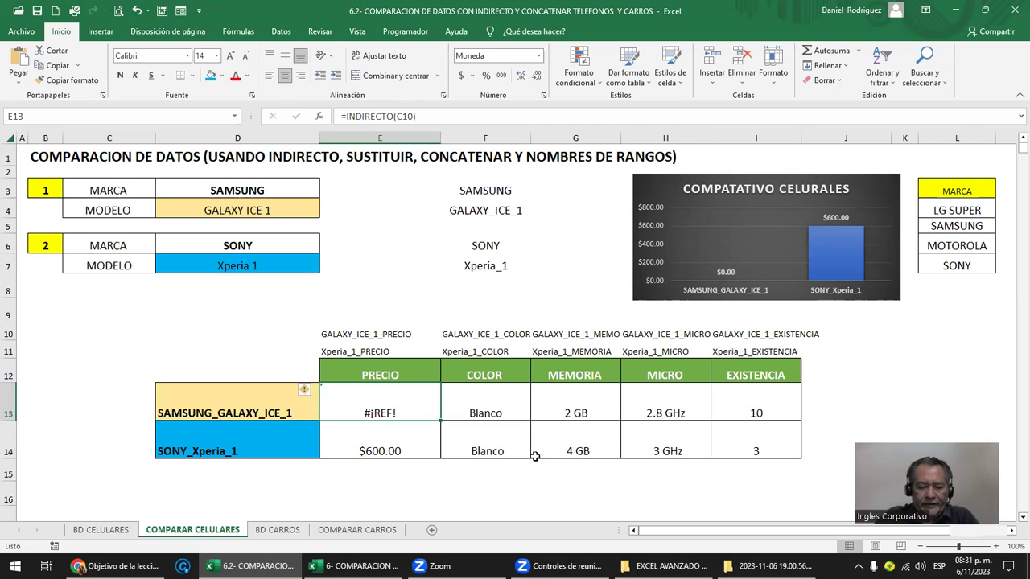
text(=)
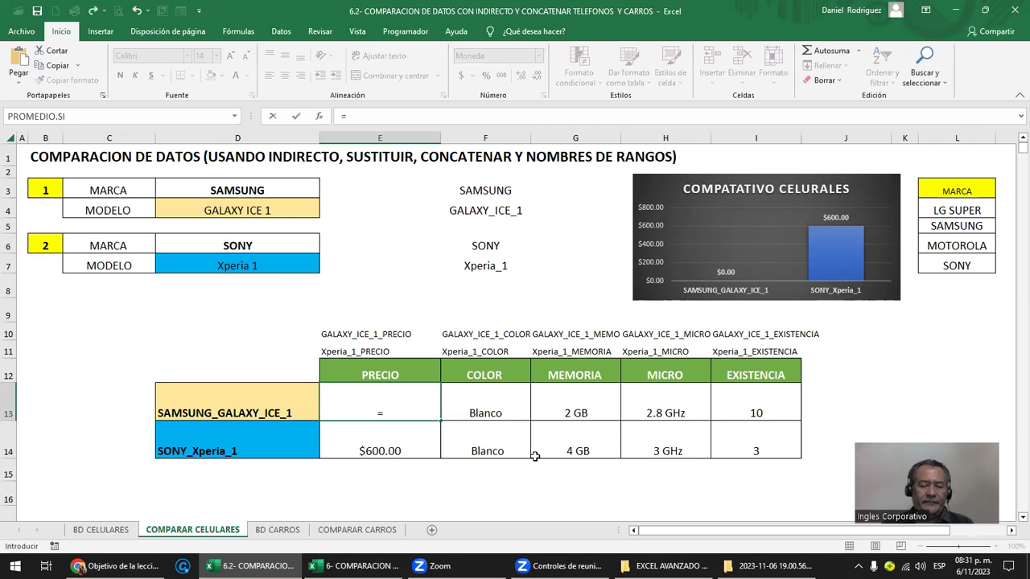
key(Escape)
key(F2)
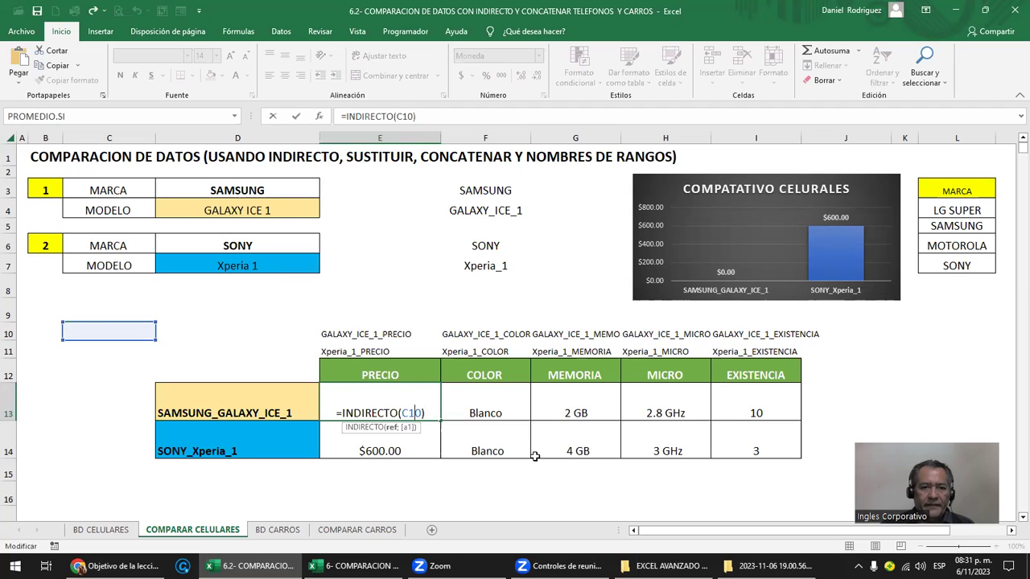
click(229, 416)
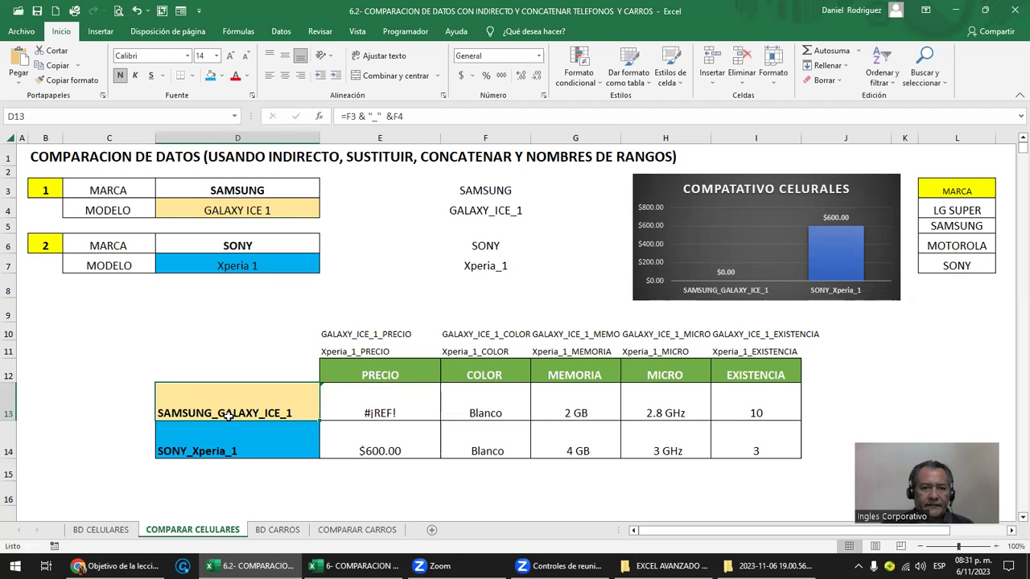
click(354, 424)
click(381, 413)
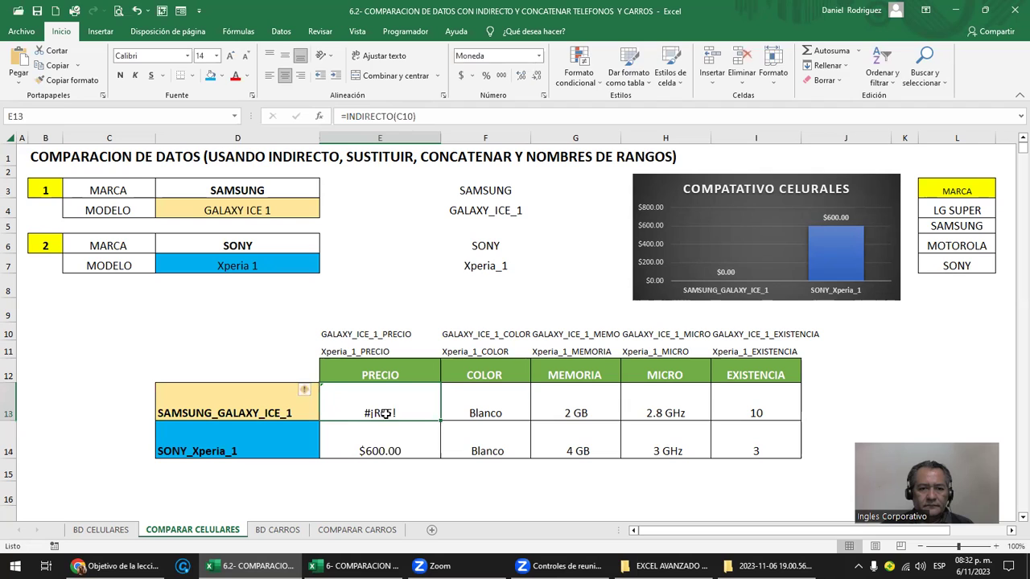
Step: Change E13 to =INDIRECTO(D13) and confirm D13's formula is untouched
double_click(386, 413)
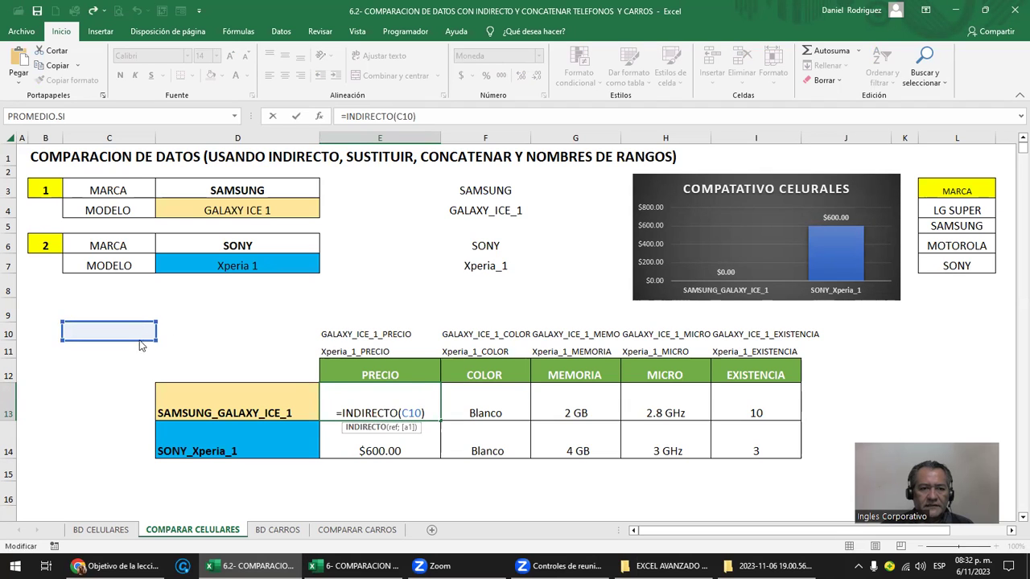
click(228, 412)
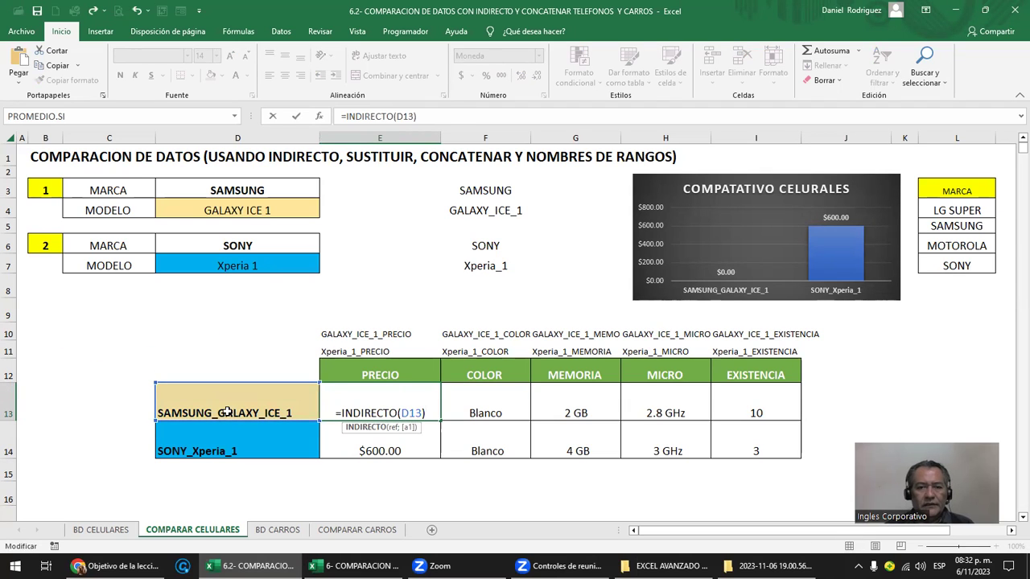
key(ctrl+Return)
key(F2)
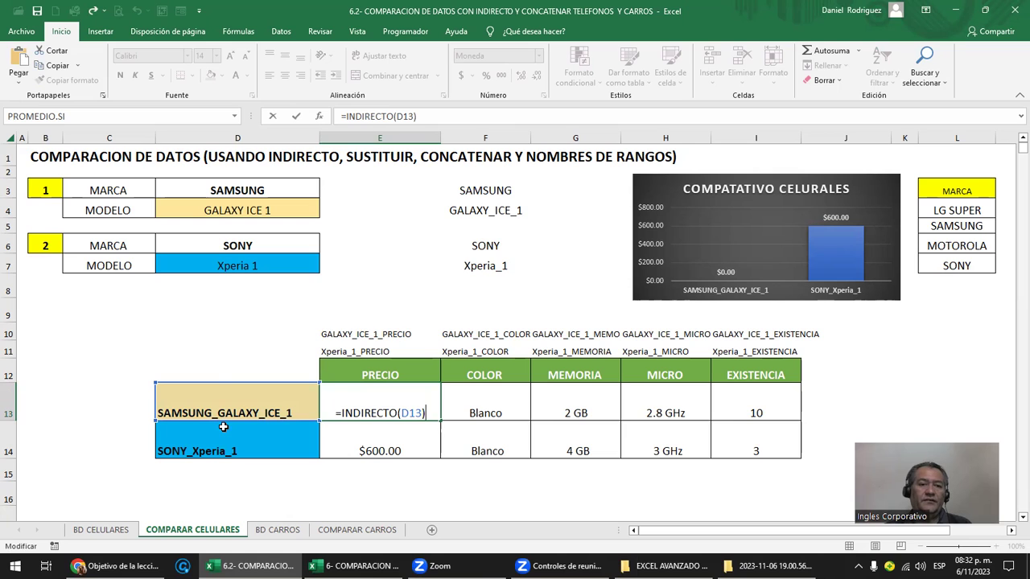
key(Return)
double_click(196, 412)
key(Escape)
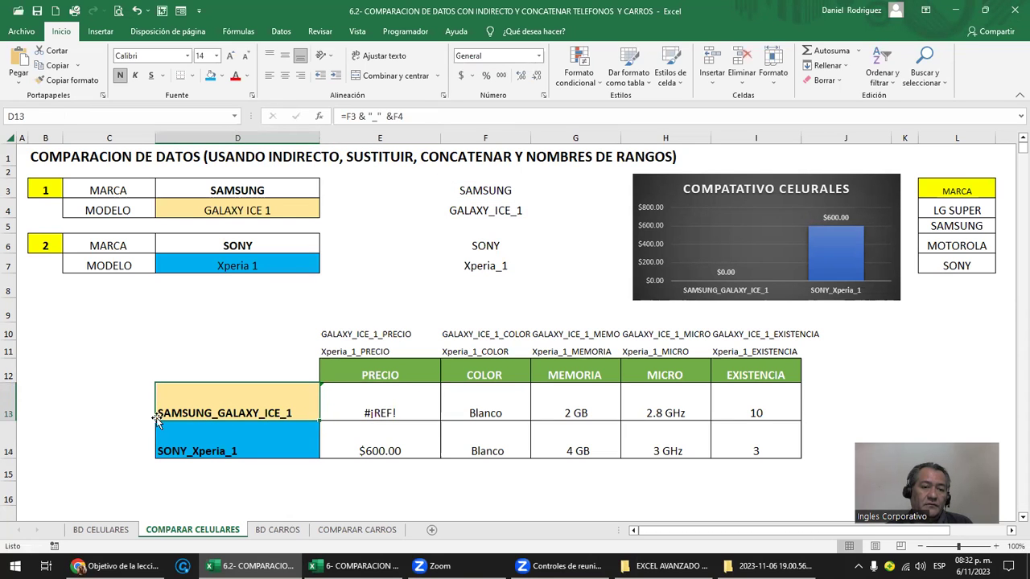
Step: Copy the combined-name formulas from D13:D14 into C13:C14
double_click(194, 409)
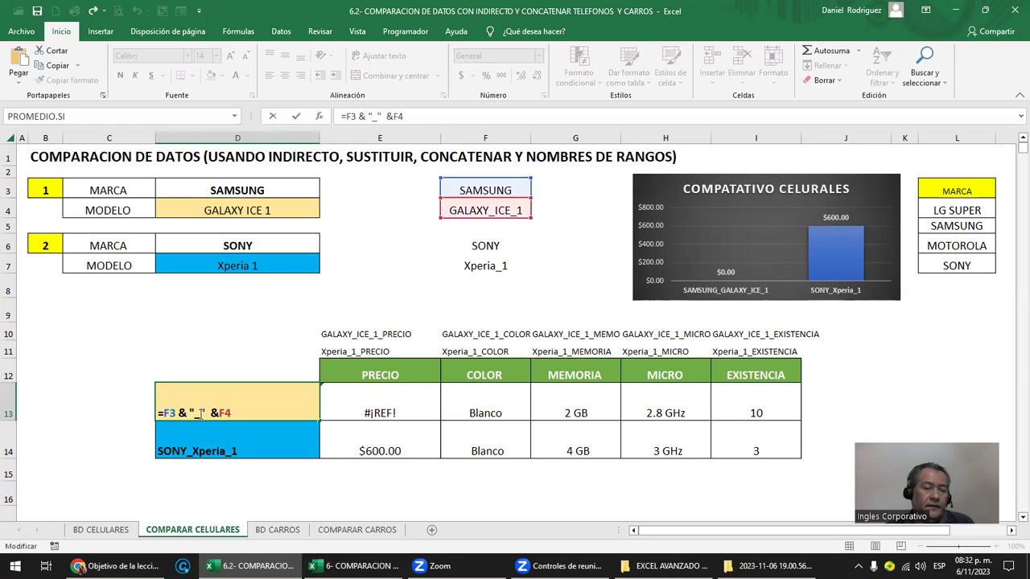
key(Escape)
key(shift+Down)
key(ctrl+c)
key(Left)
key(Left)
key(Right)
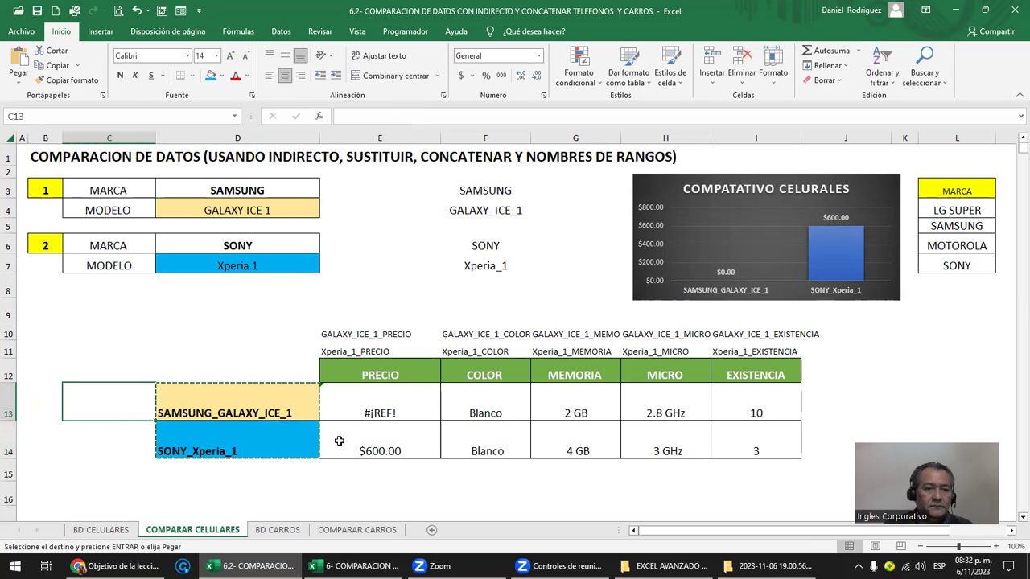
key(ctrl+v)
Step: Repoint C13's formula to F3 and F4, then fill it down into C14
double_click(93, 406)
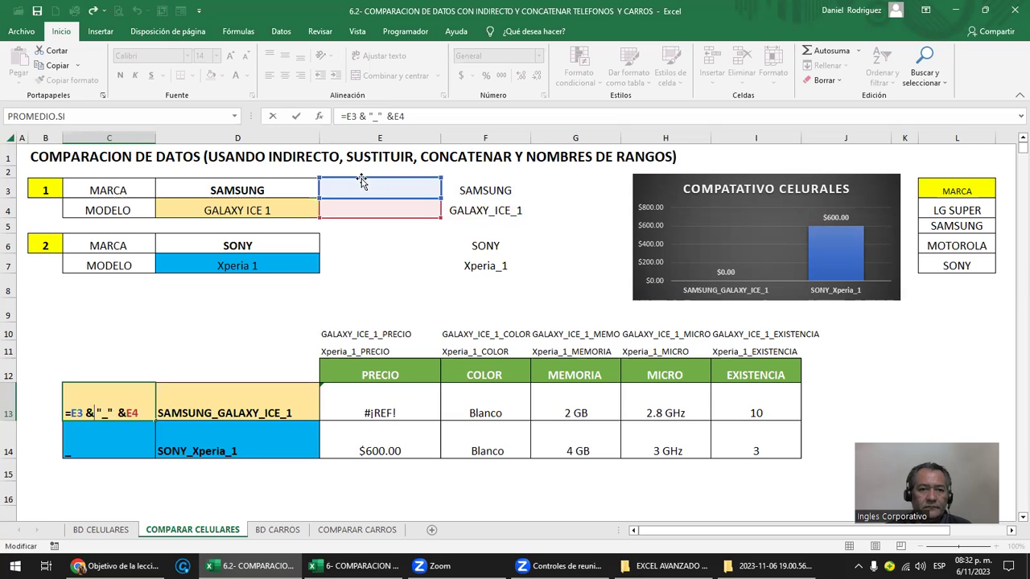
drag(363, 183, 471, 186)
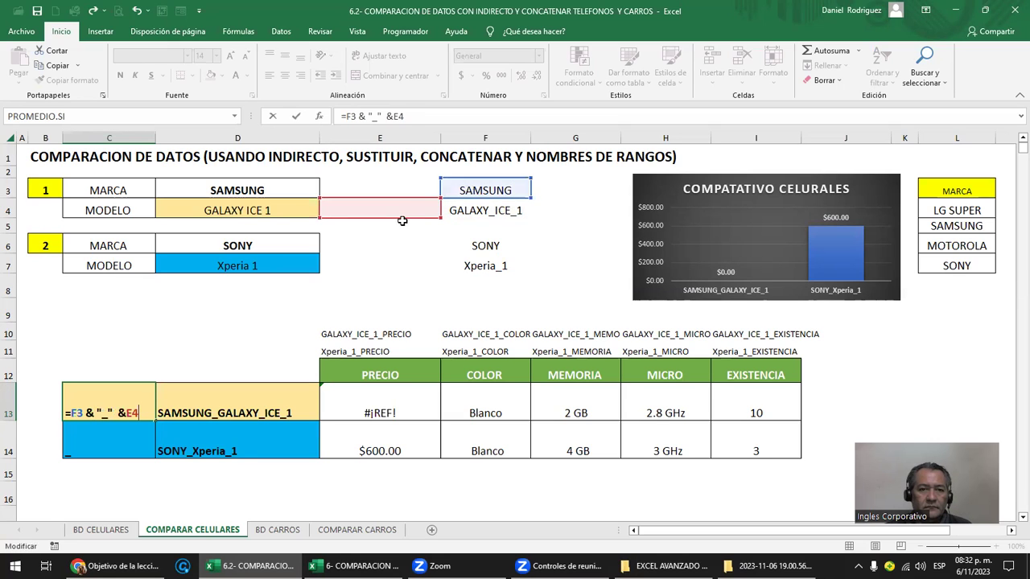
drag(411, 219, 456, 221)
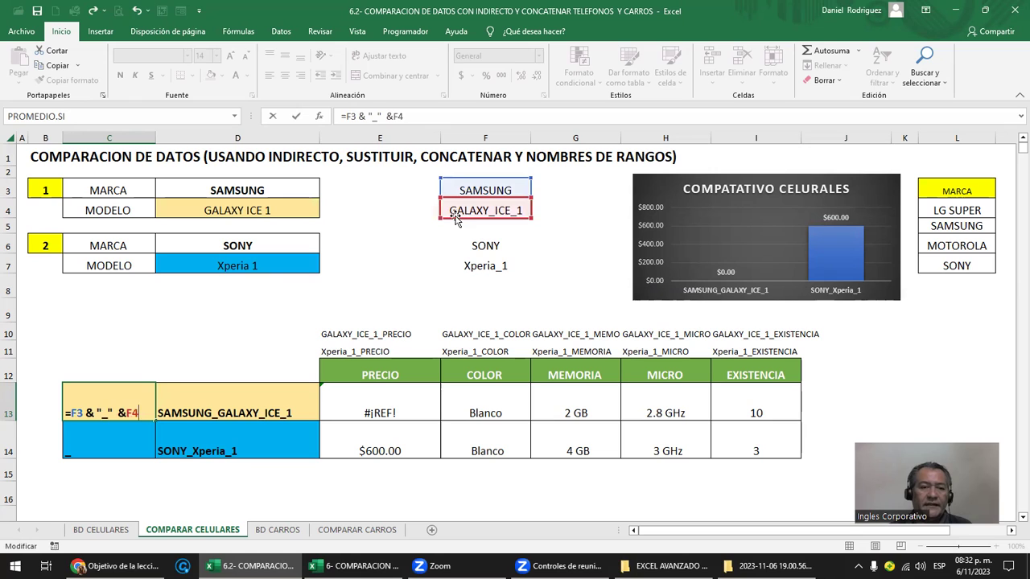
key(ctrl+Return)
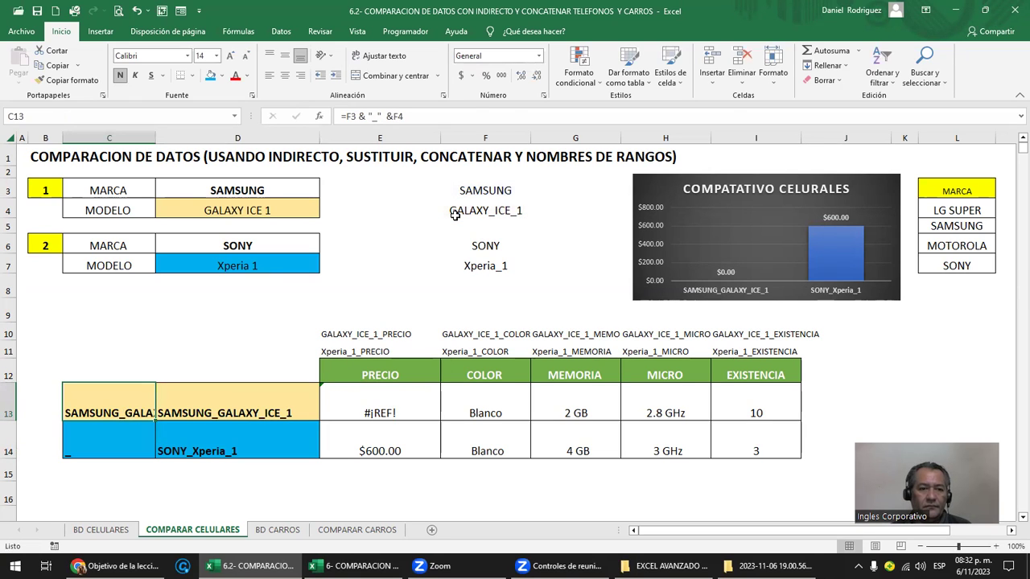
key(Down)
key(ctrl+d)
Step: Point C14's formula at F6 and F7 for SONY_Xperia_1 and widen column C
key(F2)
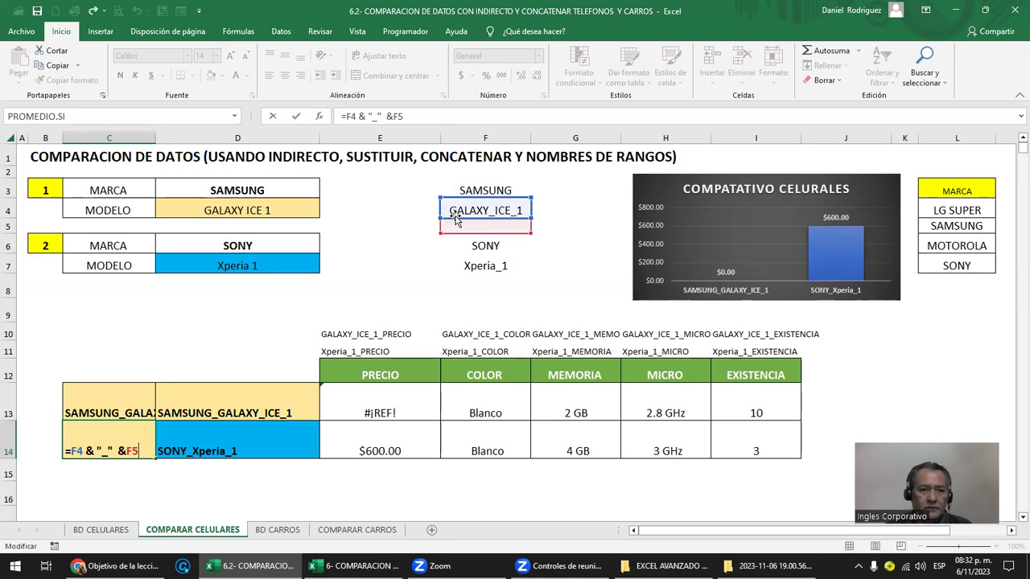
mouse_move(501, 204)
mouse_down()
mouse_move(501, 239)
mouse_move(458, 261)
mouse_up()
key(Return)
key(Up)
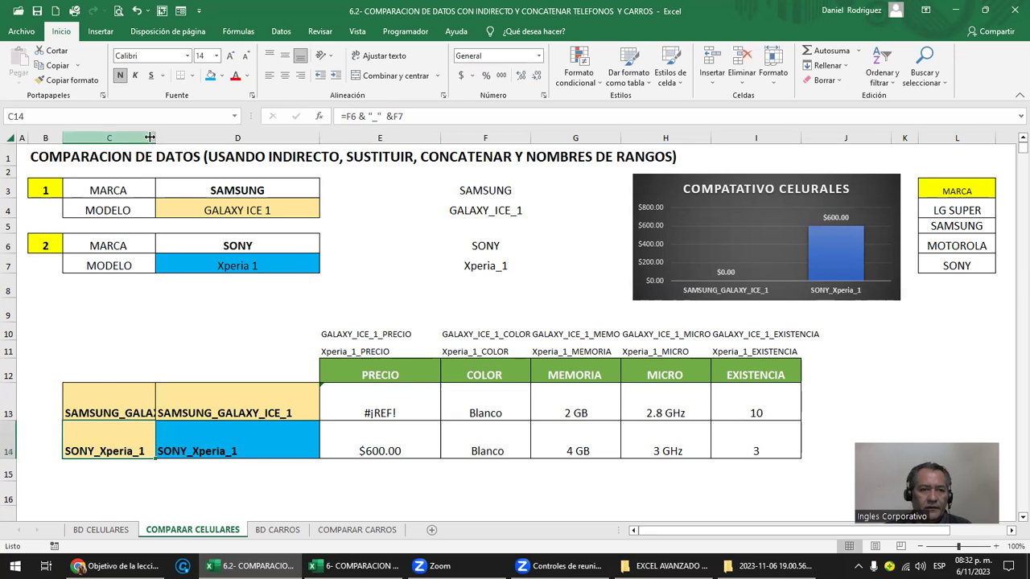
drag(149, 138, 199, 138)
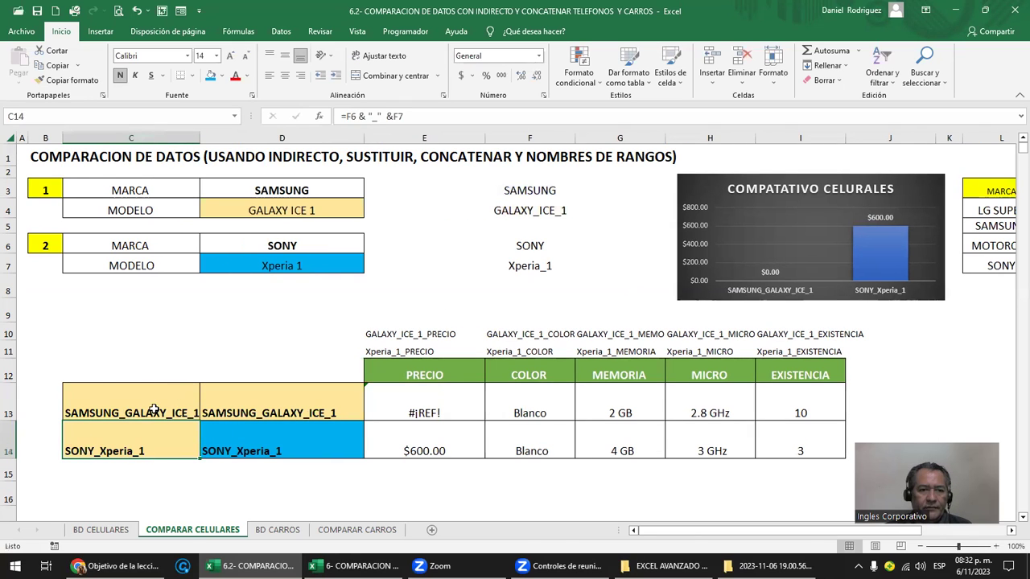
Step: Reduce D13's formula to =F4 so it shows just GALAXY_ICE_1
click(153, 408)
double_click(154, 410)
key(Escape)
click(208, 413)
double_click(207, 414)
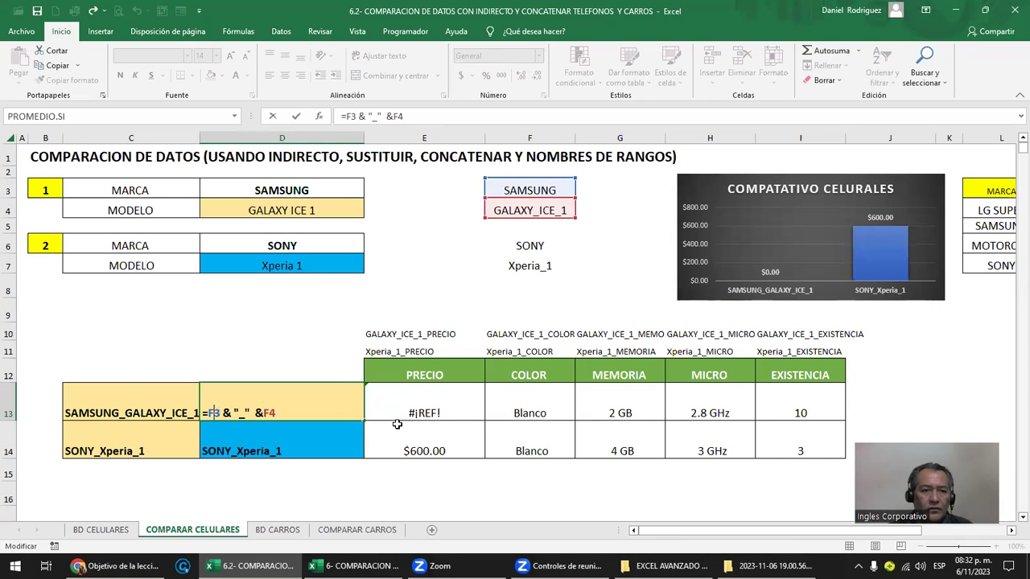
key(Delete)
key(Delete)
key(Delete)
key(Delete)
key(BackSpace)
key(Delete)
key(Delete)
key(Delete)
key(Delete)
key(Delete)
key(Return)
key(Up)
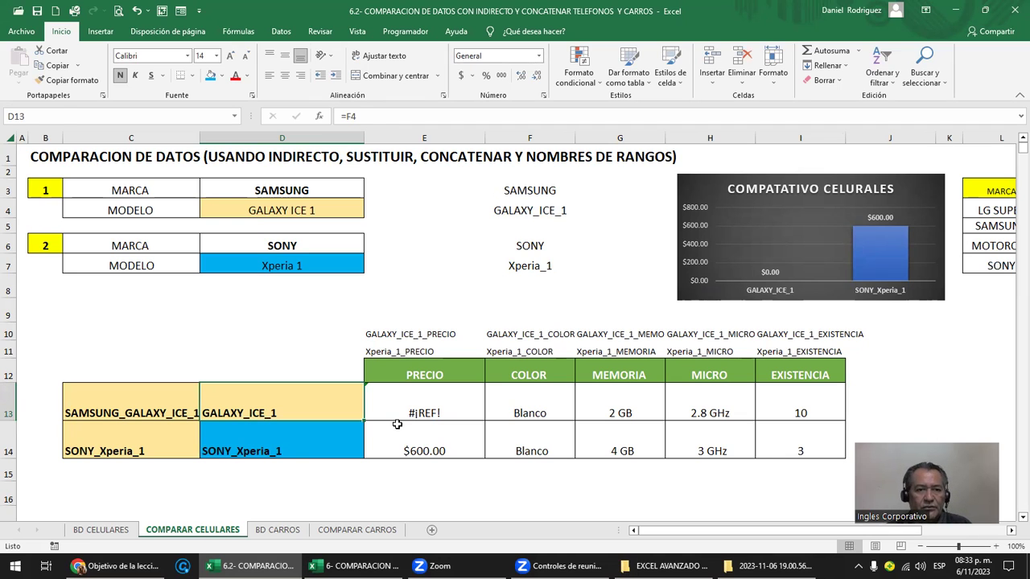
Step: Reduce D14's formula to =F7 so it shows just Xperia_1
key(Down)
key(F2)
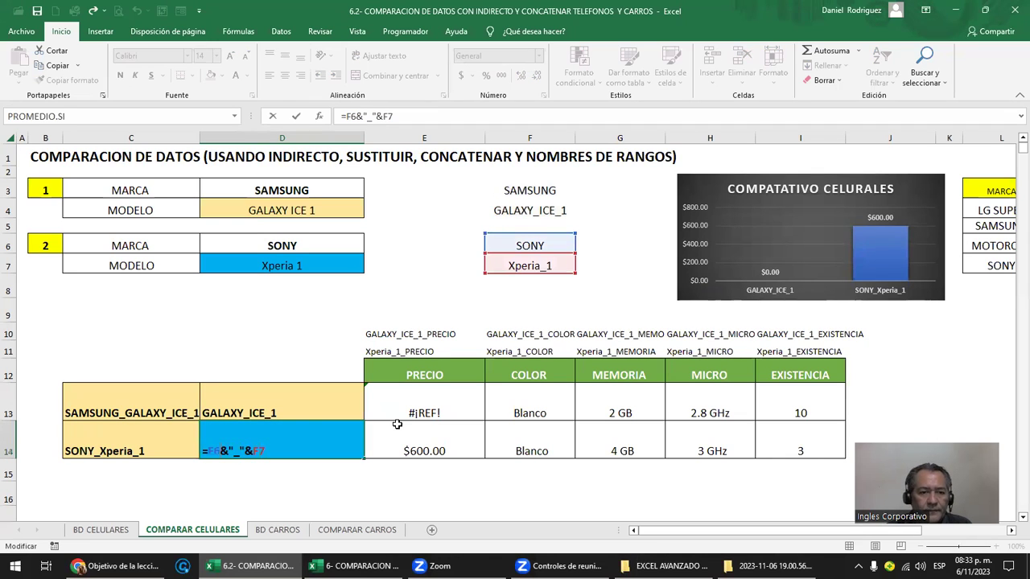
key(Delete)
key(Delete)
key(Delete)
key(Delete)
key(Delete)
key(Delete)
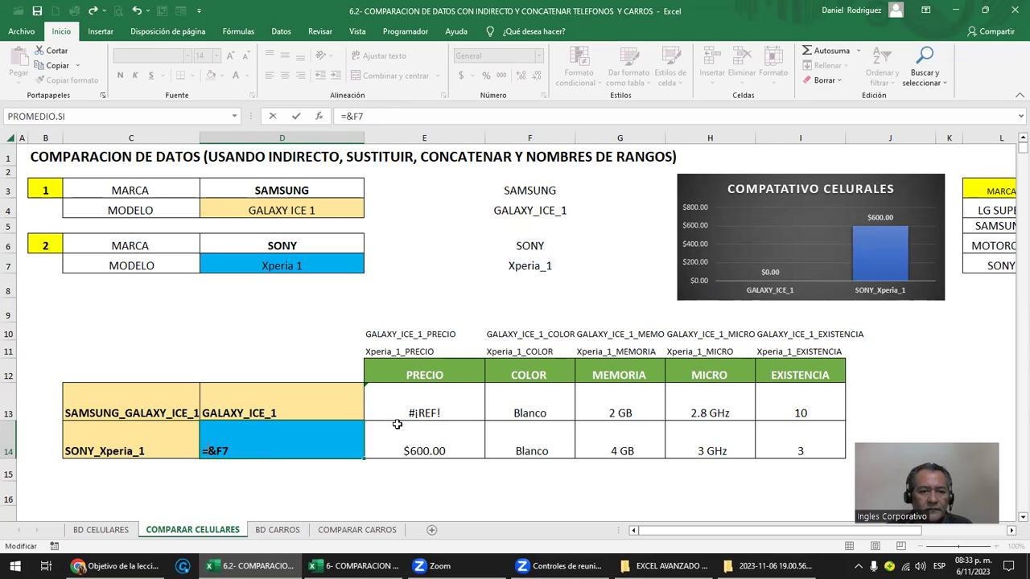
key(Delete)
key(Return)
key(Up)
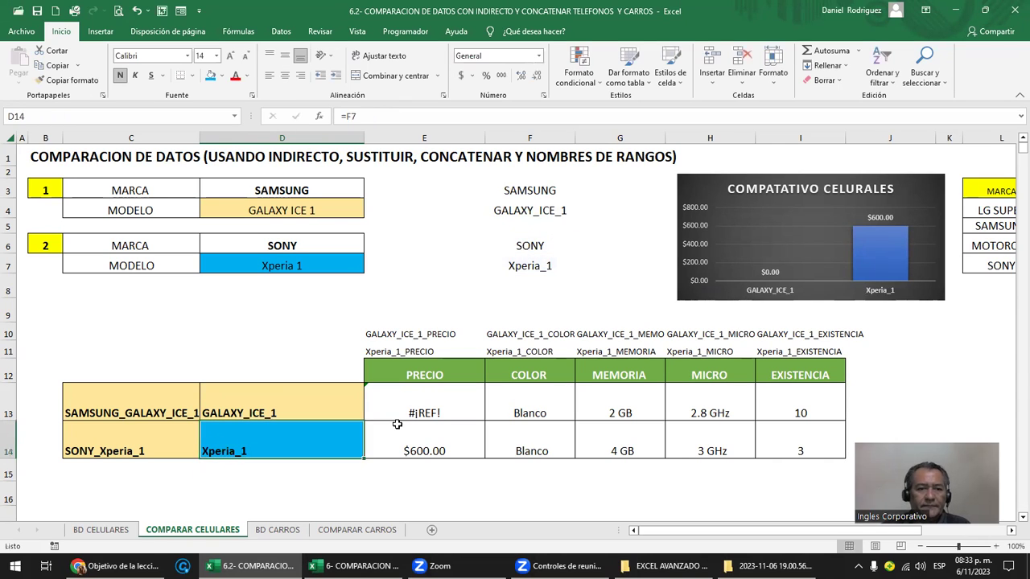
Step: Centre the model names in D13:D14 and widen column C further
drag(271, 401, 273, 441)
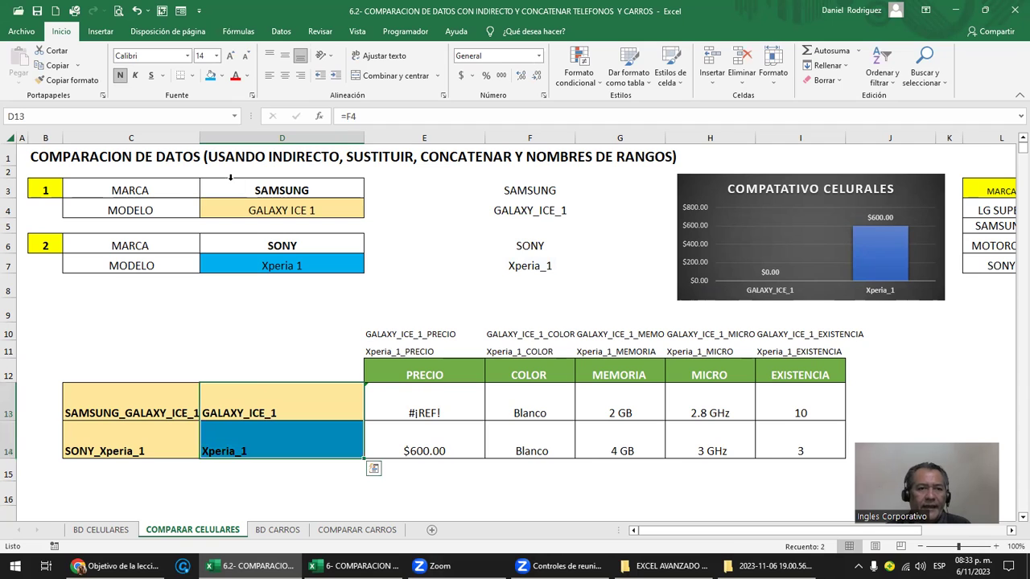
click(285, 75)
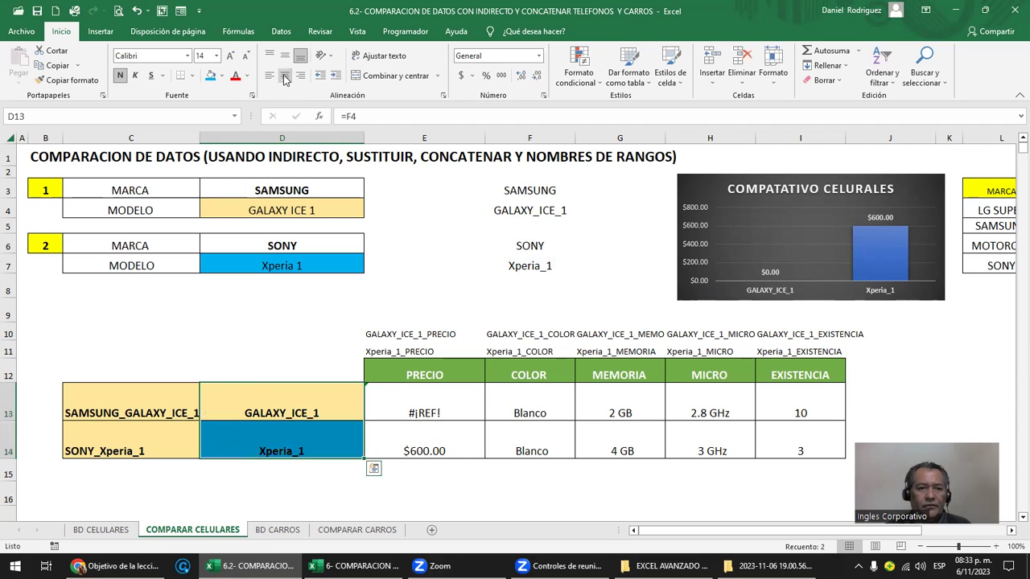
click(153, 385)
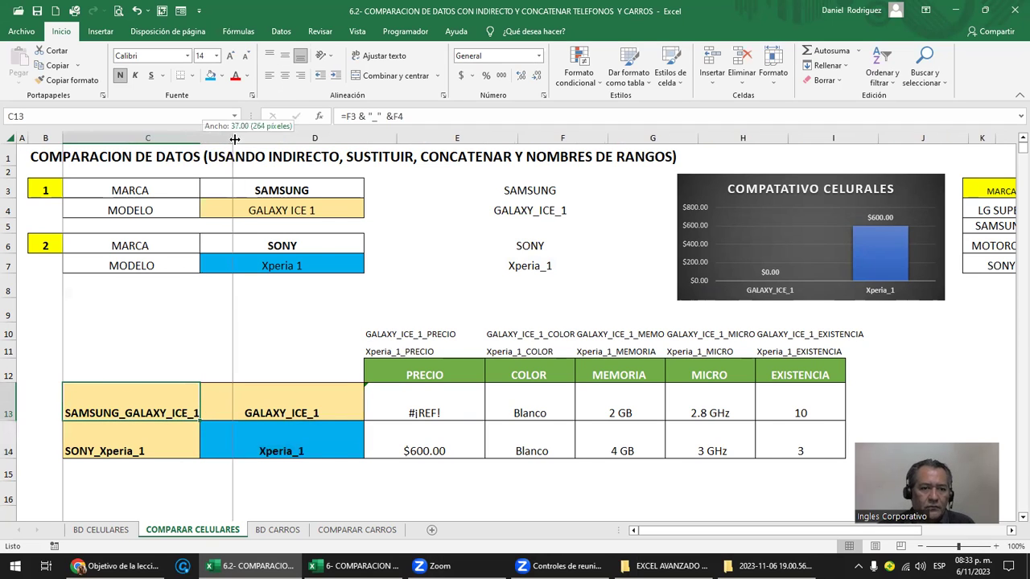
drag(200, 138, 233, 138)
Step: Copy the blue fill from the Xperia cell D14 onto C14 with the format painter
click(297, 399)
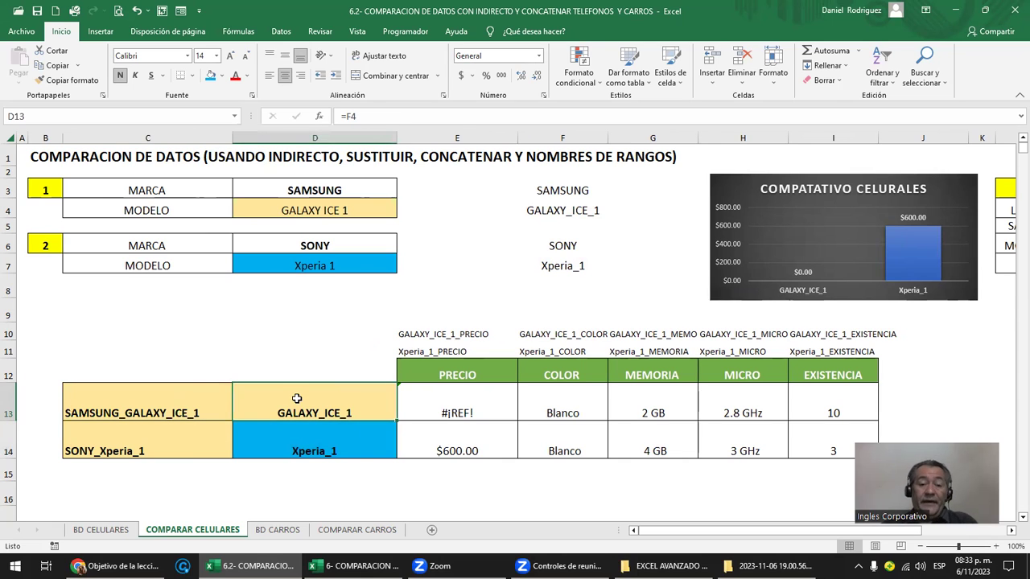
drag(453, 405, 806, 435)
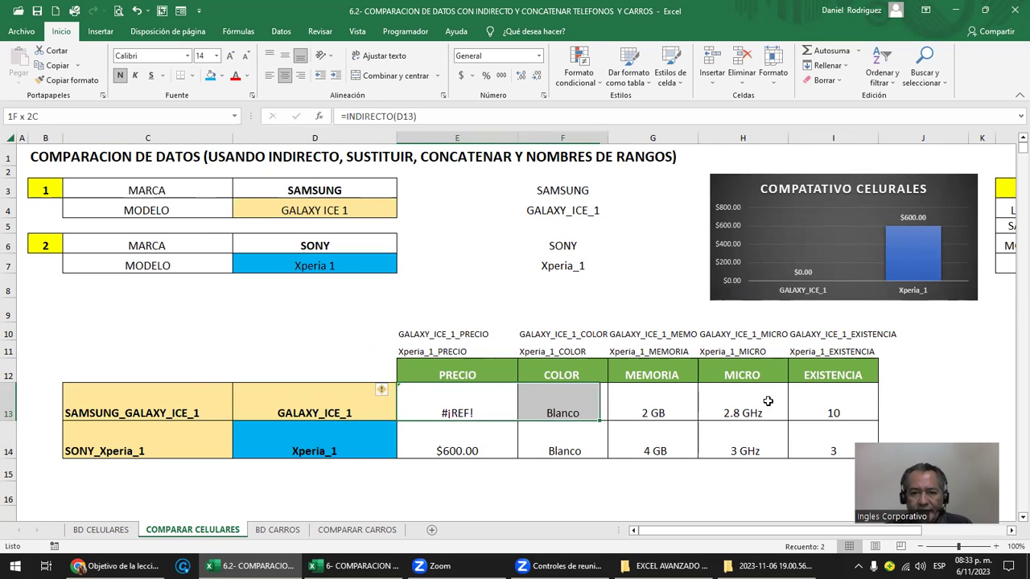
click(331, 409)
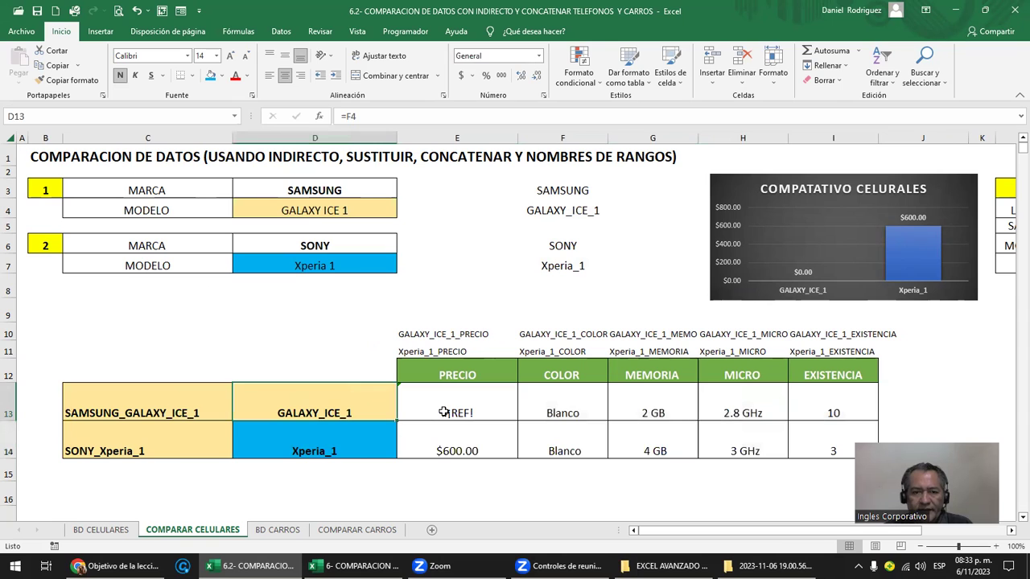
click(326, 437)
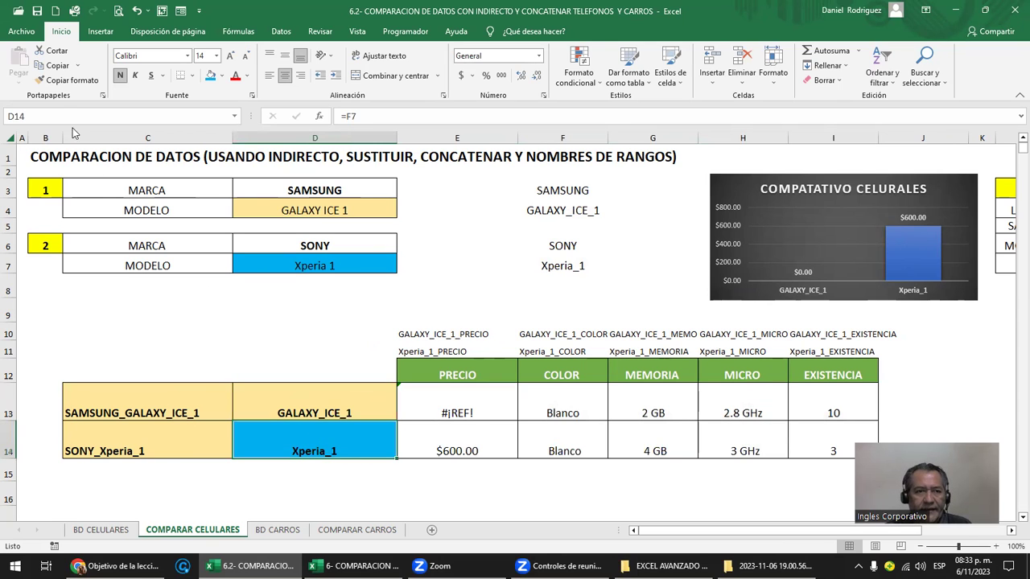
click(65, 80)
click(173, 439)
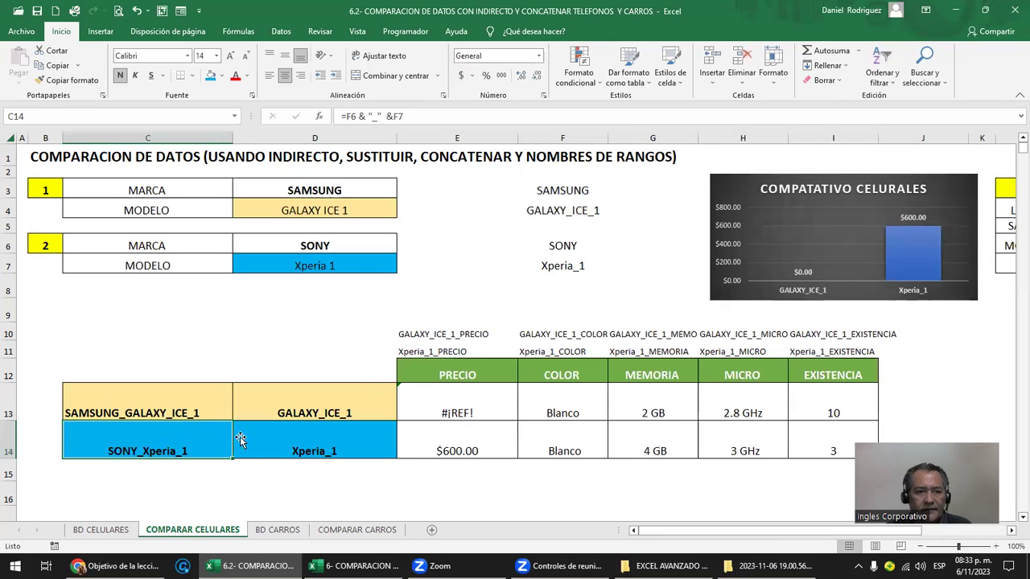
drag(166, 395, 294, 406)
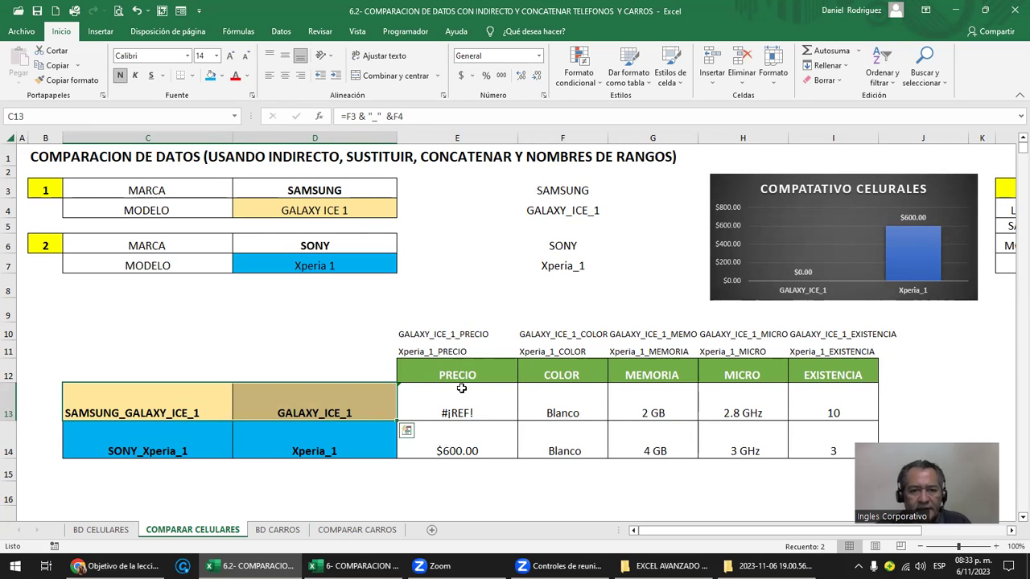
Step: Rewrite E13 as =INDIRECTO(D13&"_PRECIO") so the Galaxy price shows $390.00
click(461, 394)
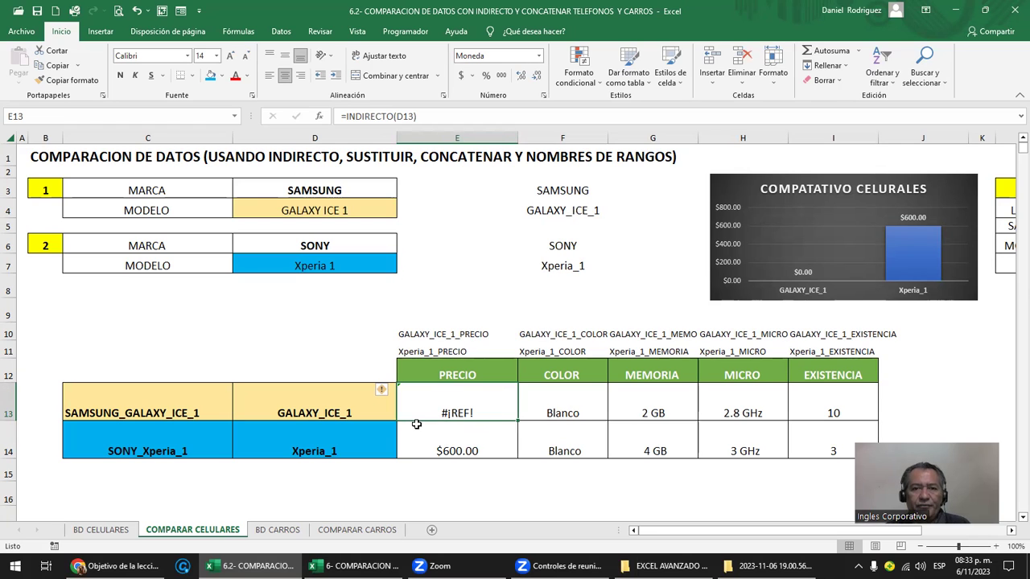
double_click(437, 409)
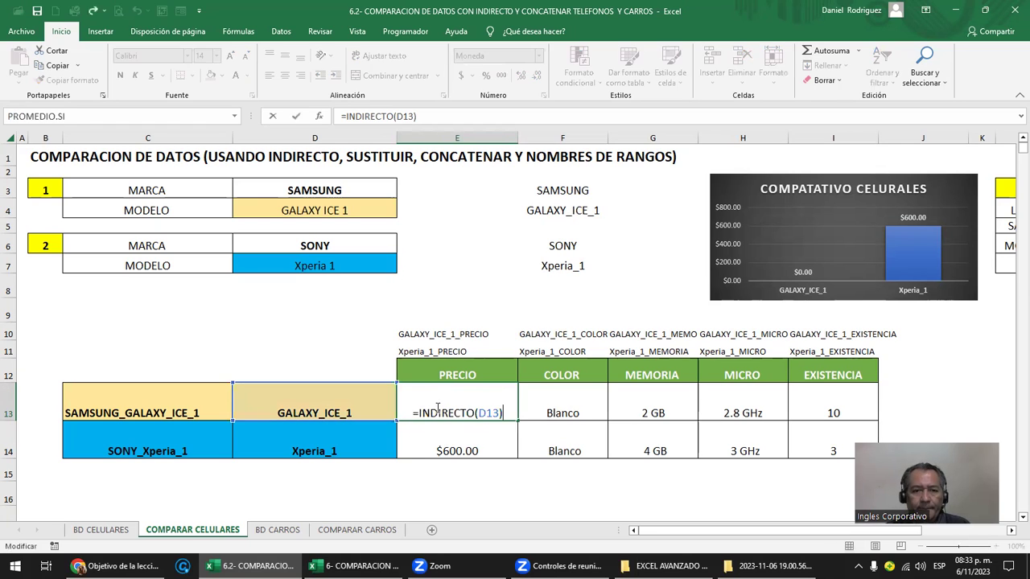
click(481, 412)
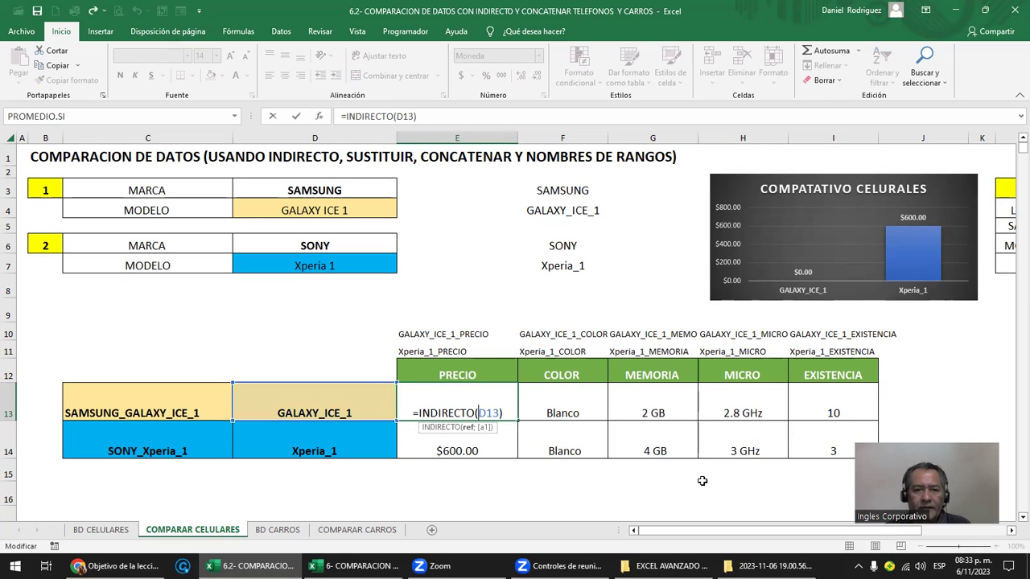
key(Delete)
key(Delete)
key(Delete)
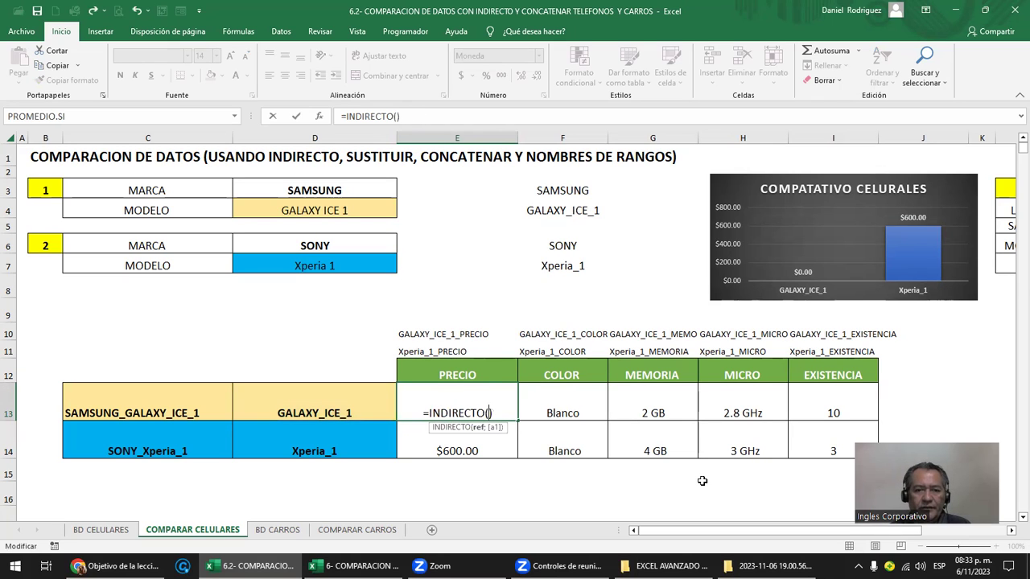
click(329, 413)
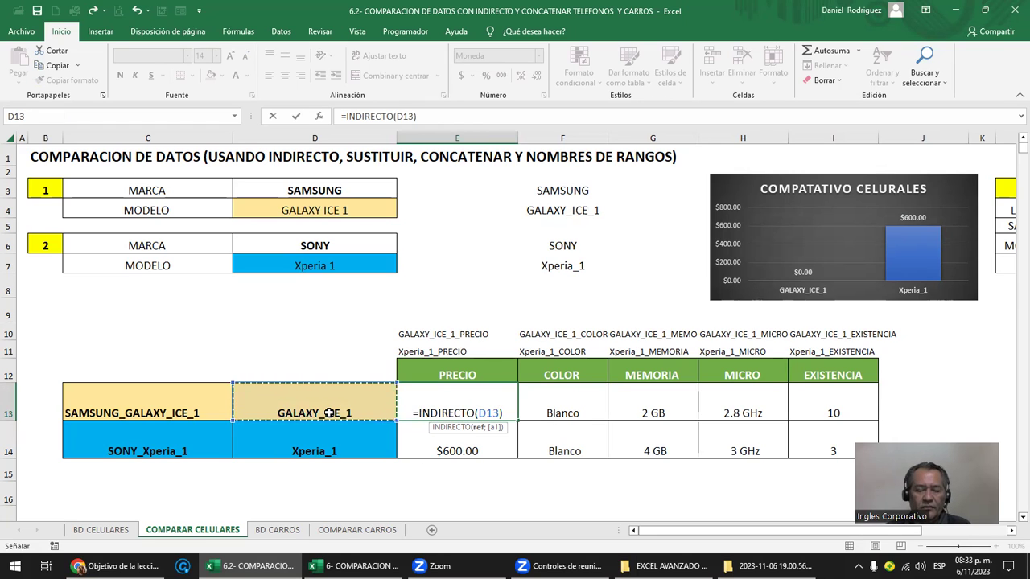
text(&)
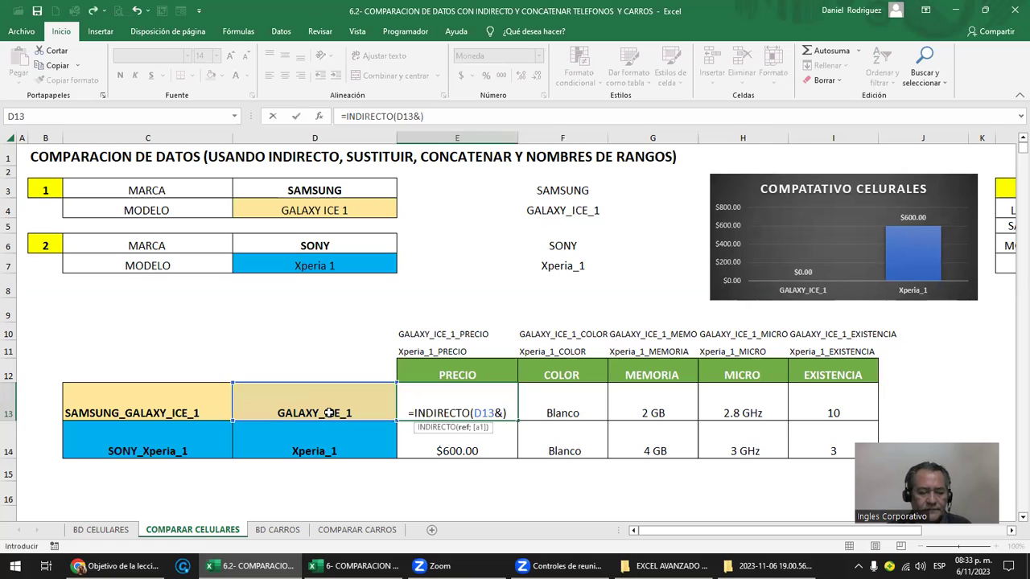
text(")
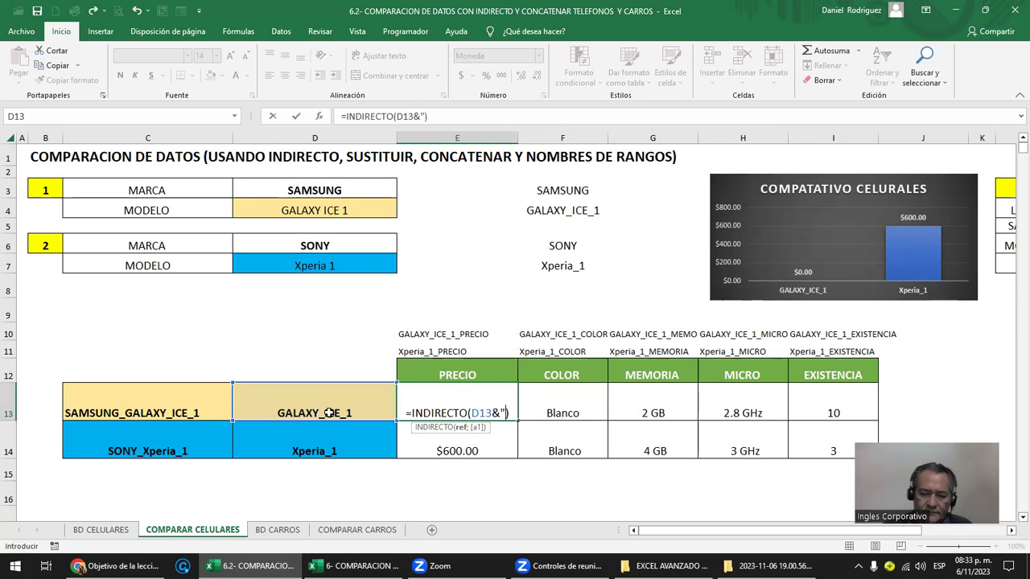
text(_PRECIO")
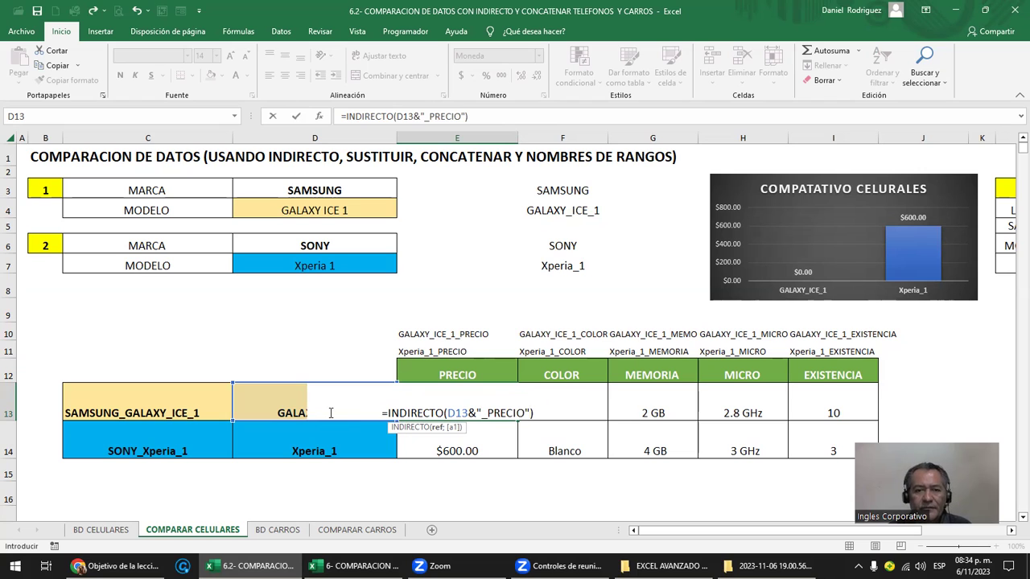
key(ctrl+Return)
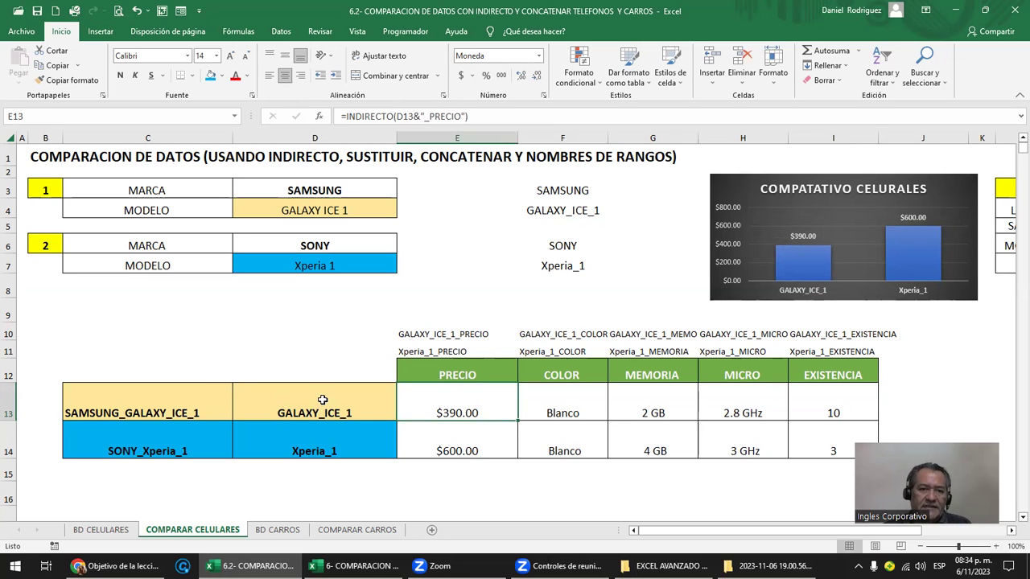
drag(322, 400, 318, 443)
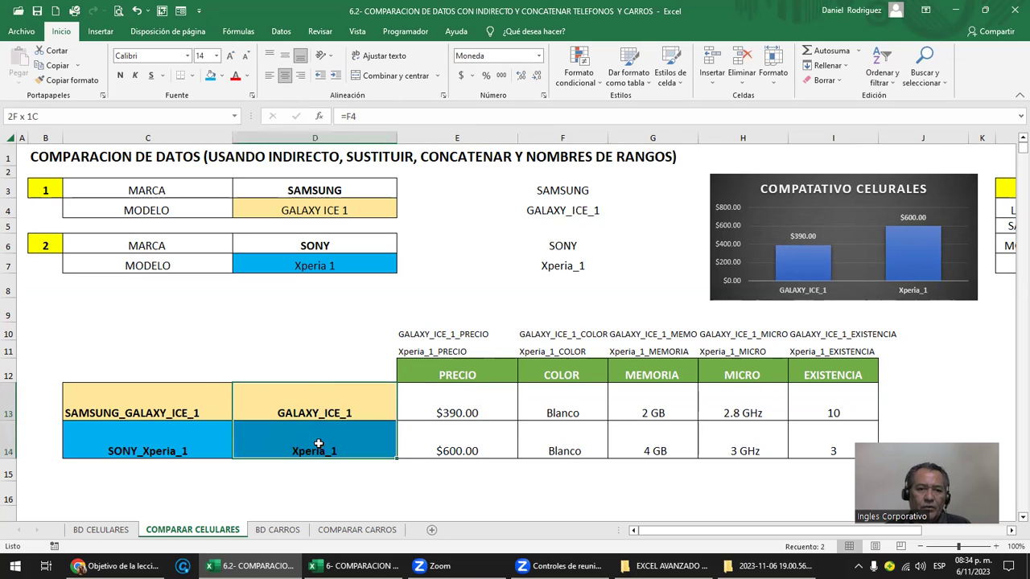
Step: Make the D13 reference in E13's price lookup absolute ($D$13)
double_click(448, 413)
key(Escape)
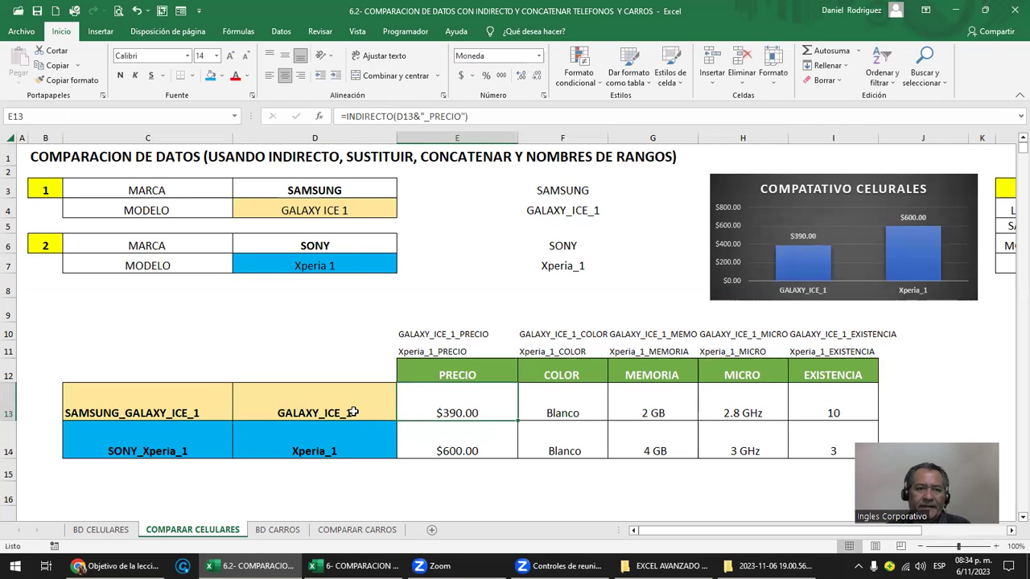
click(352, 412)
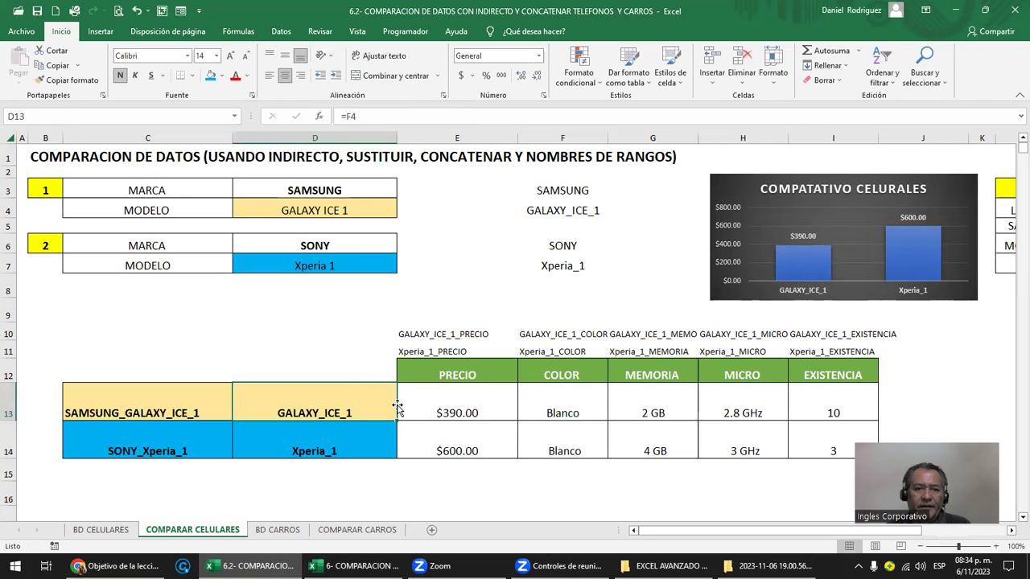
click(444, 412)
double_click(445, 413)
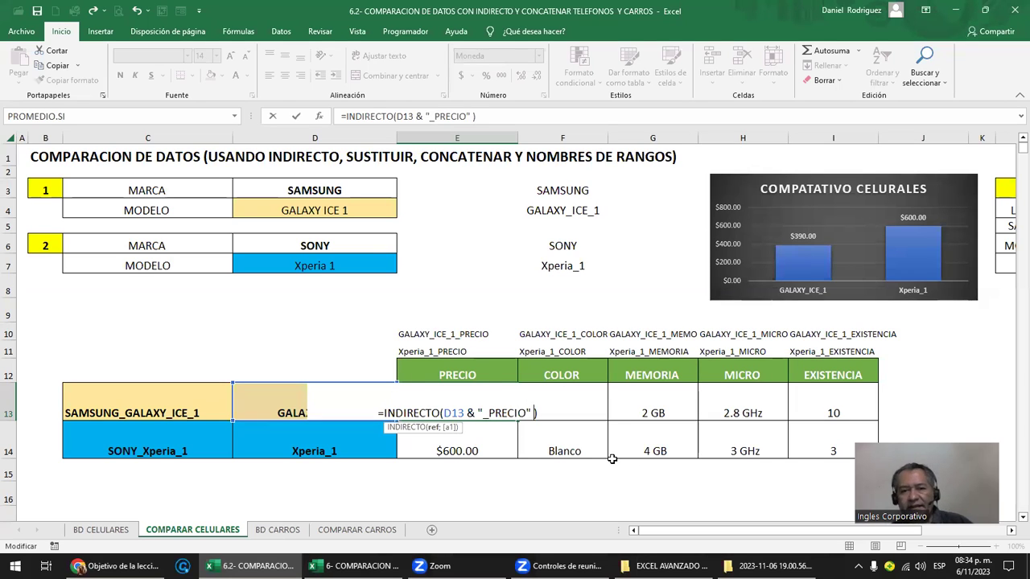
key(Return)
key(Up)
key(F2)
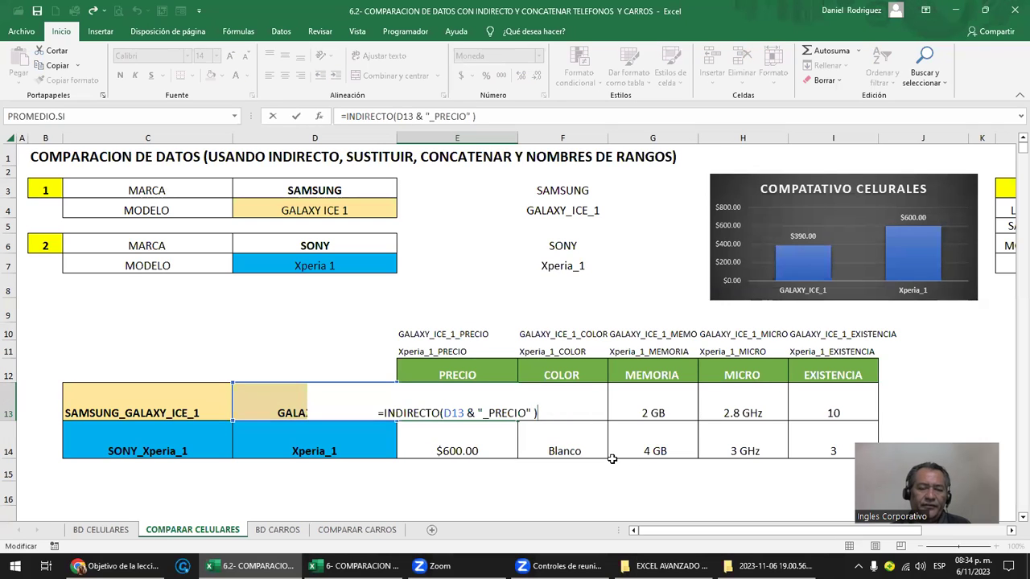
key(Left)
key(Left)
key(Left)
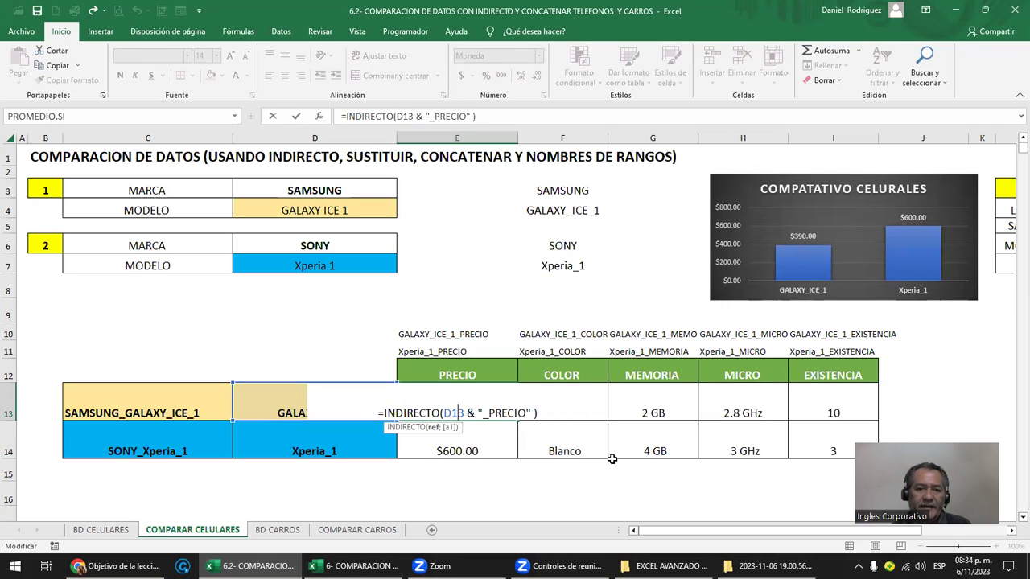
key(F4)
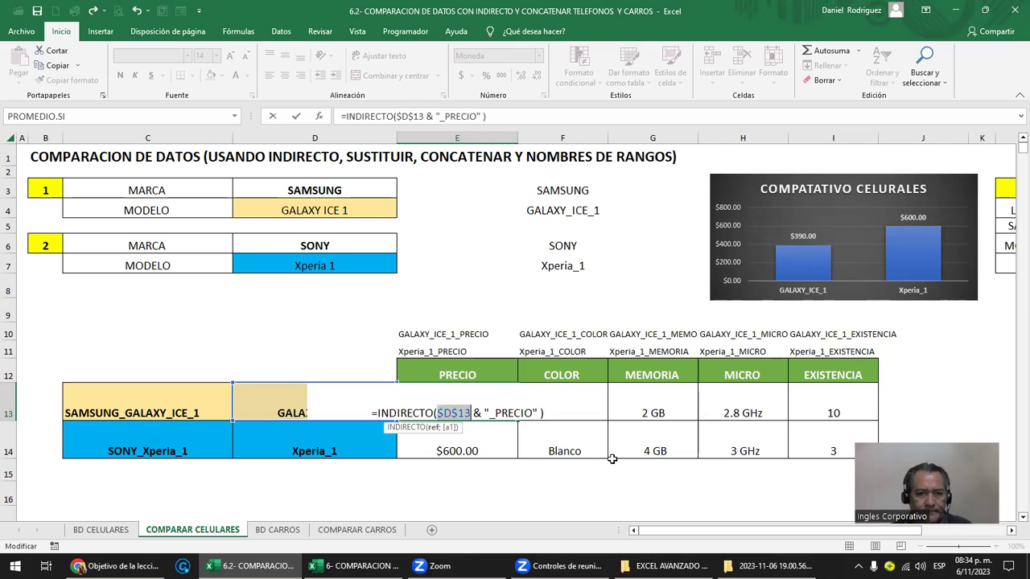
key(Return)
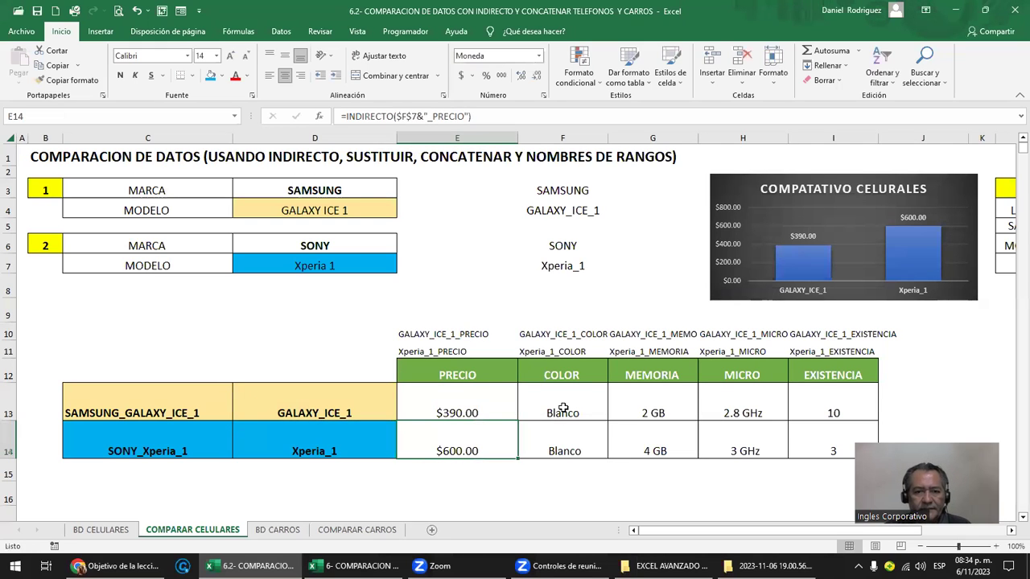
Step: Copy the price lookup across F13:I13 and clear the Xperia values in row 14
click(473, 411)
key(ctrl+c)
key(shift+Right)
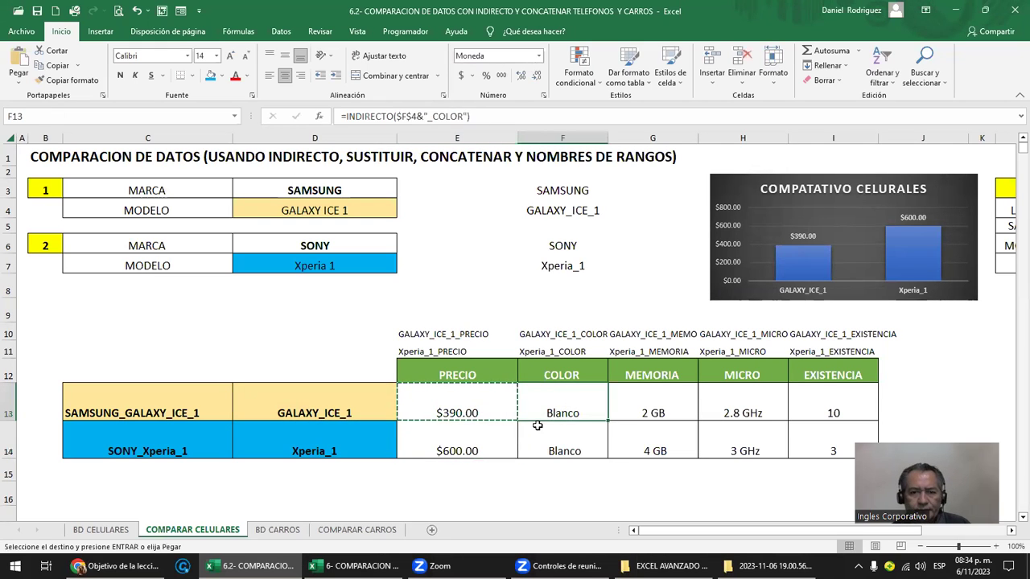
key(shift+Right)
key(shift+Right)
key(shift+Right)
key(Return)
click(538, 425)
key(Left)
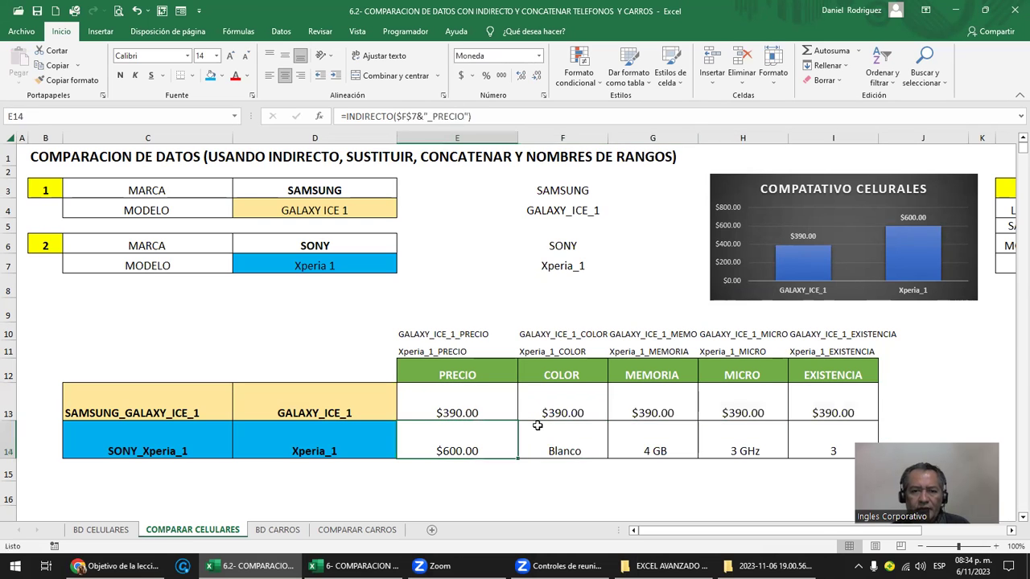
key(shift+Right)
key(shift+Right)
key(shift+Right)
key(shift+Right)
key(Delete)
key(Up)
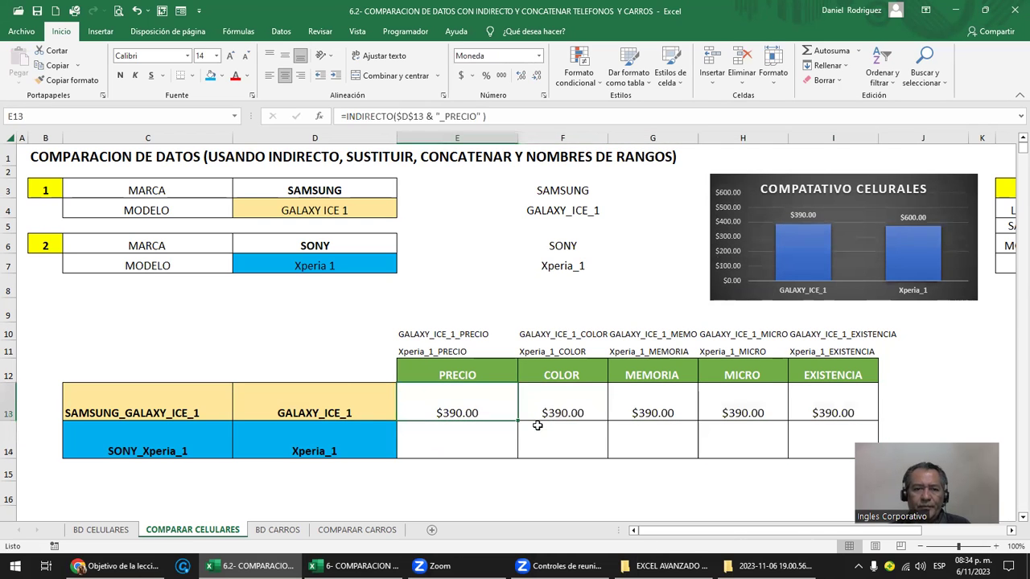
key(Left)
key(Right)
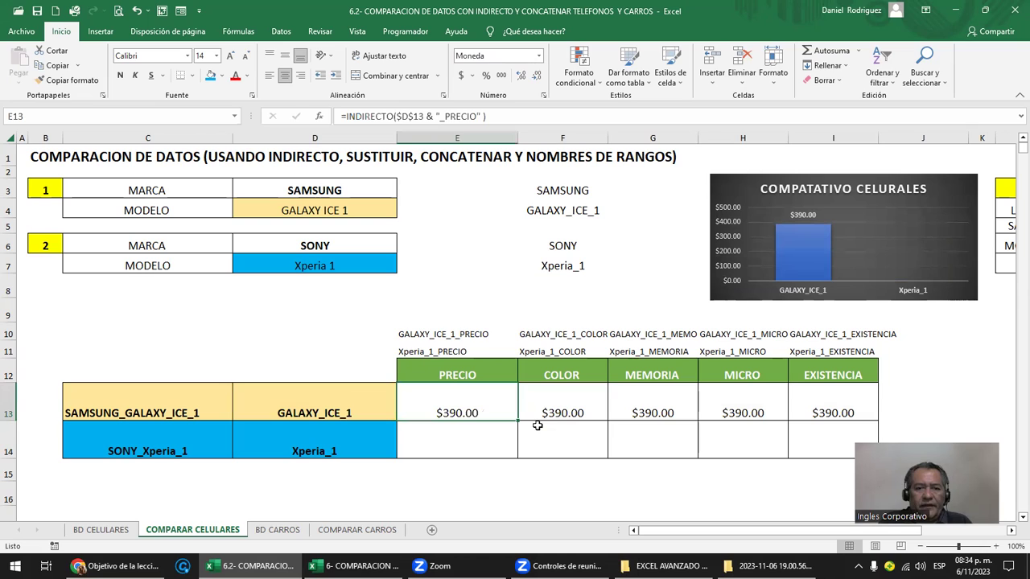
Step: Change the COLOR cell's lookup suffix from "_PRECIO" to "_COLOR"
key(F2)
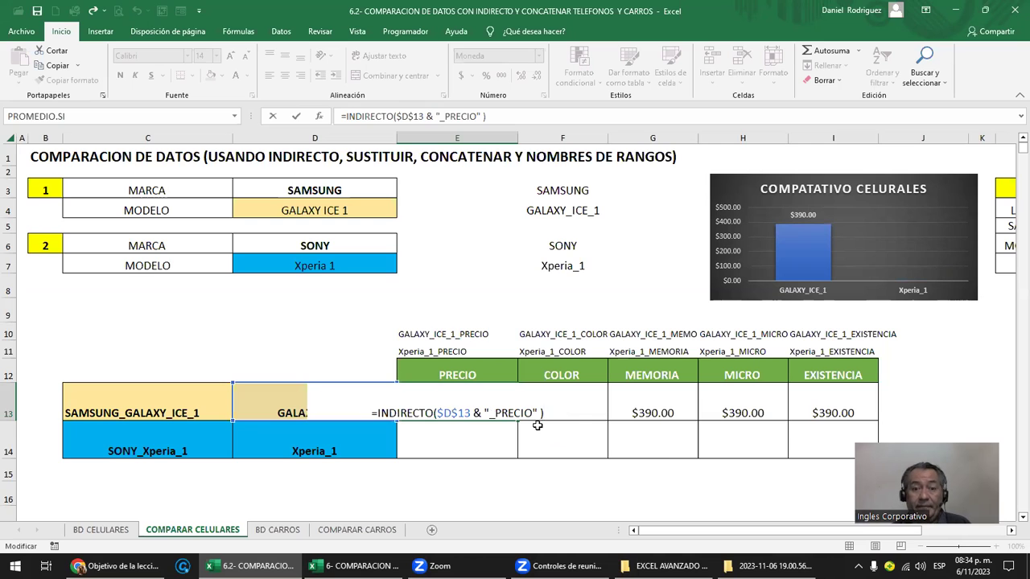
key(Escape)
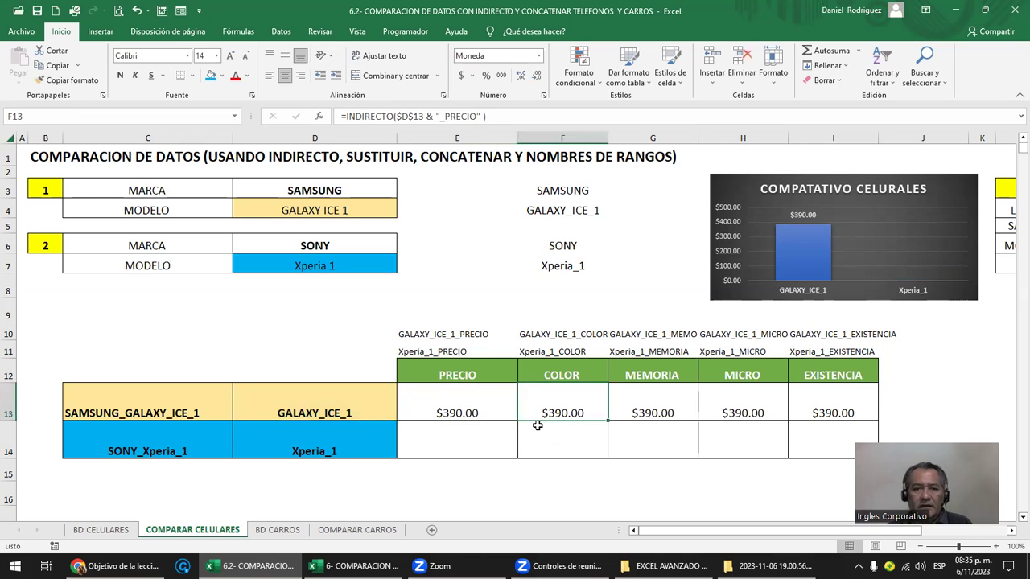
key(F2)
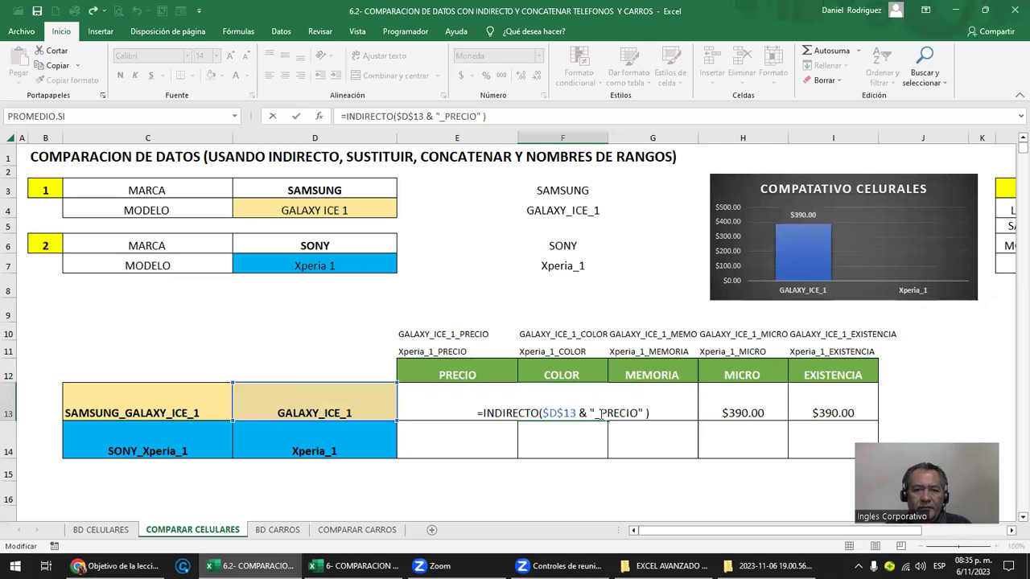
click(602, 413)
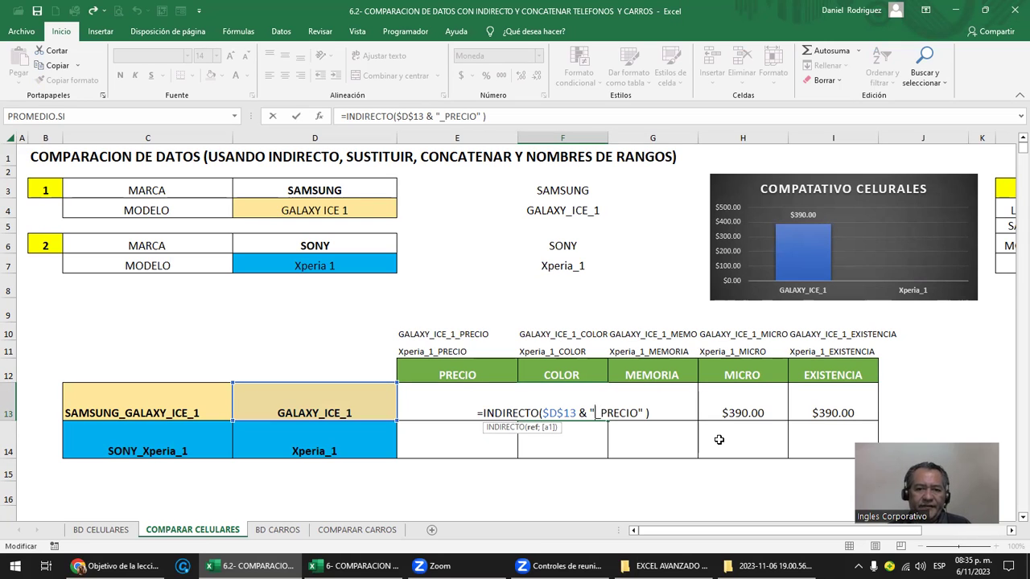
key(BackSpace)
key(BackSpace)
key(BackSpace)
key(BackSpace)
key(BackSpace)
key(BackSpace)
key(BackSpace)
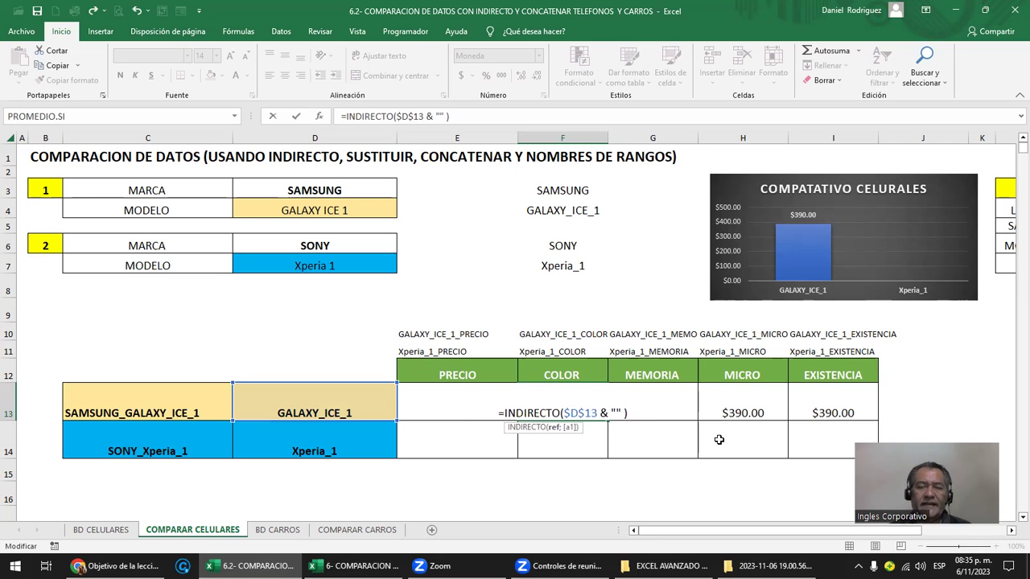
text(_COLOR)
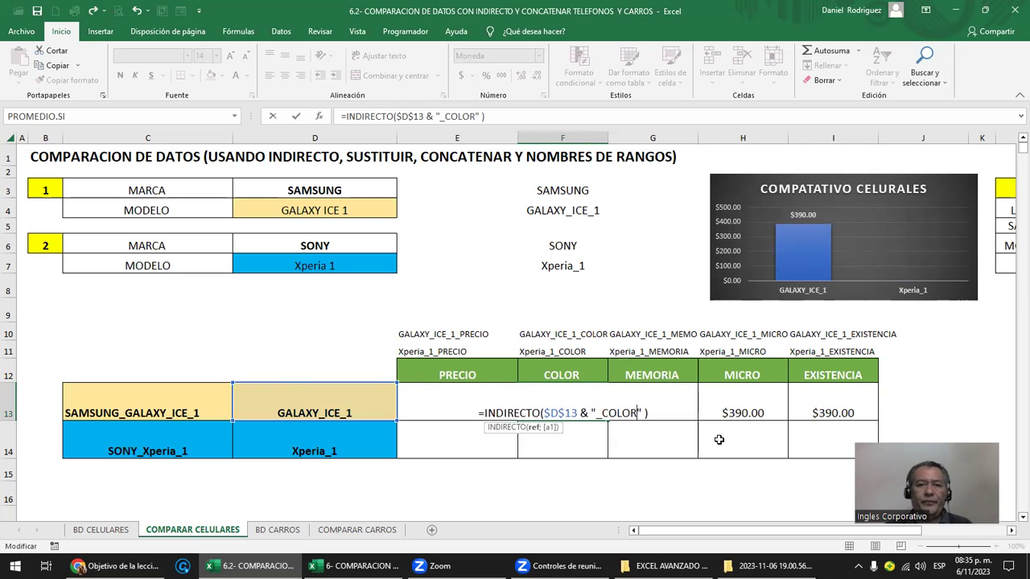
Step: Commit the colour lookup and change the MEMORIA cell's suffix to "_MEMORIA"
key(Return)
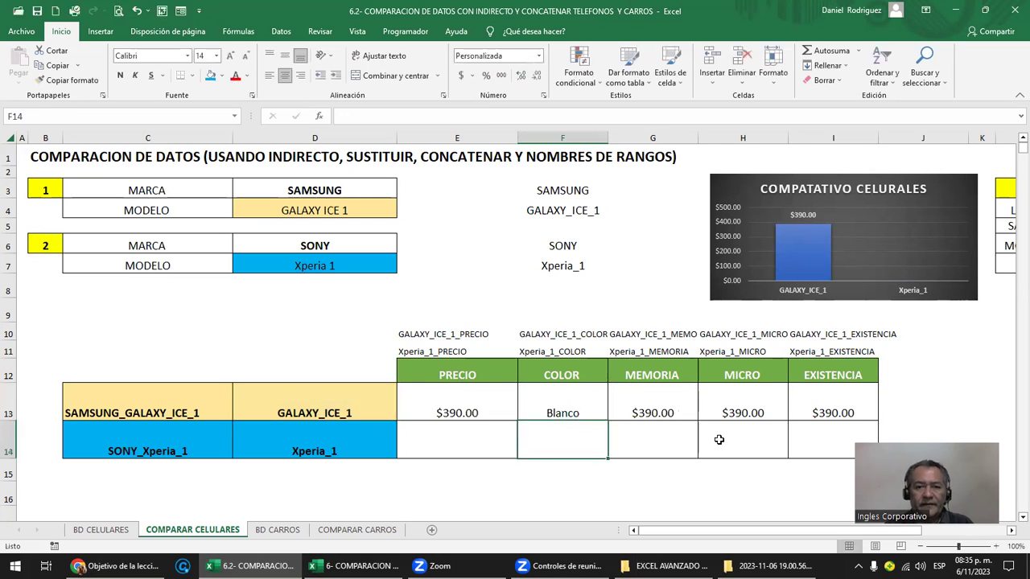
key(Up)
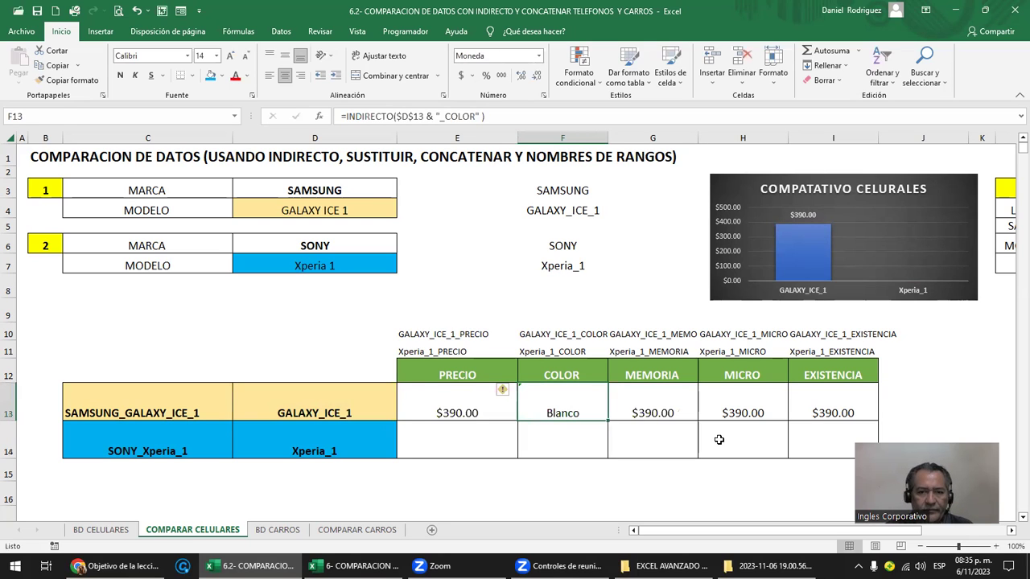
key(F2)
text(PRECIO)
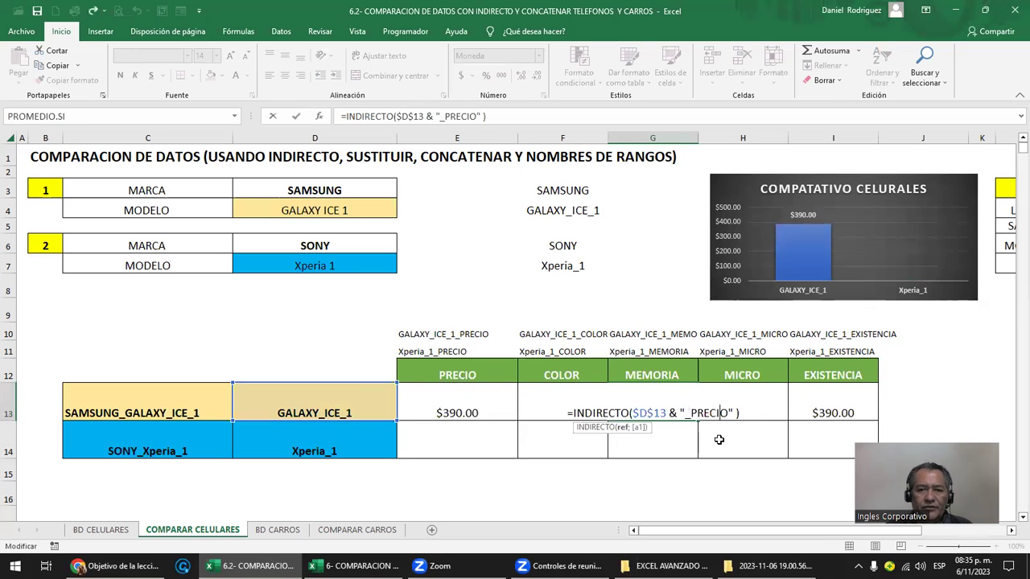
key(Delete)
key(Delete)
key(Delete)
key(Delete)
key(Delete)
key(Delete)
text(M,EMOE)
key(BackSpace)
key(BackSpace)
key(BackSpace)
key(BackSpace)
key(BackSpace)
text(EMORIA)
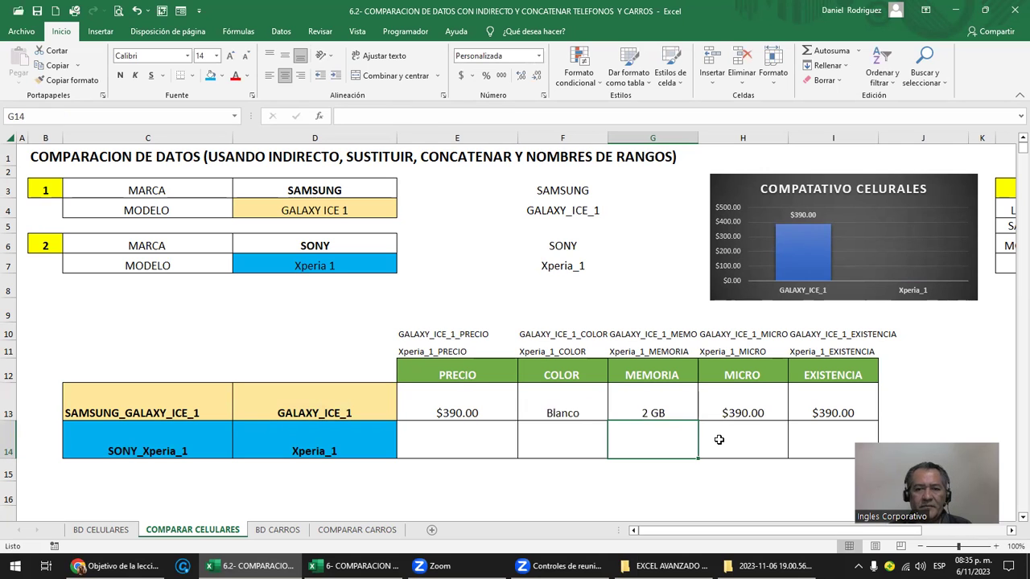
Step: Change the MICRO cell's lookup suffix to "_MICRO" to show 2.8 GHz
key(Up)
key(Right)
key(F2)
key(Left)
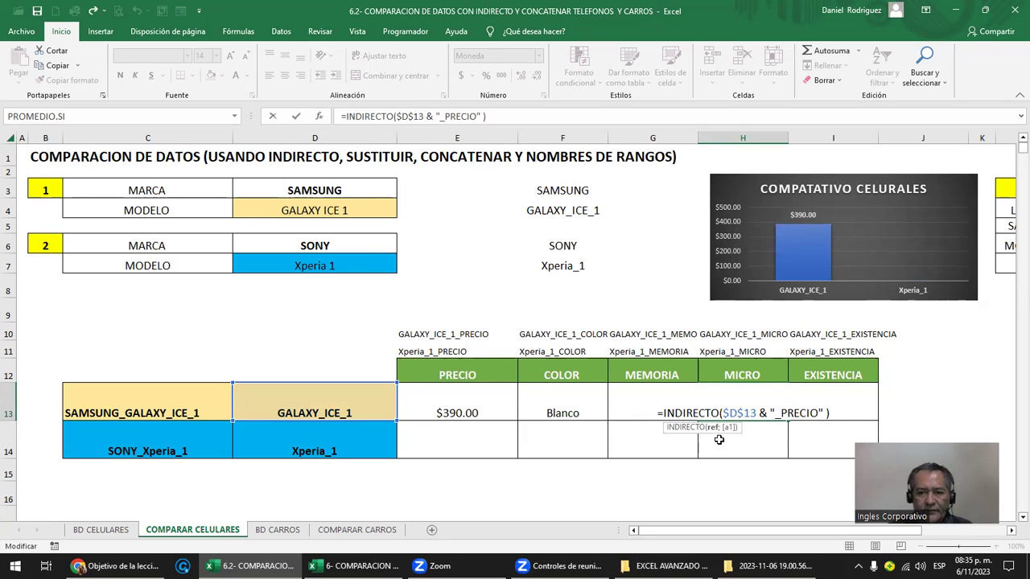
text(MICRO)
key(Delete)
key(Delete)
key(Delete)
key(Delete)
key(Return)
key(Up)
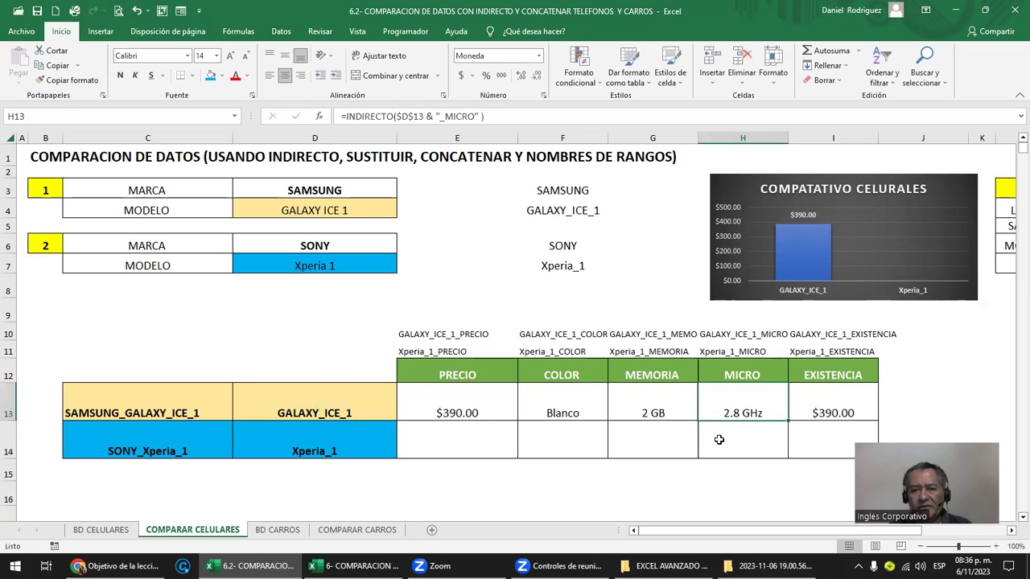
Step: Change the EXISTENCIA cell's lookup suffix to "_EXISTENCIA", then inspect the model cell D13
key(Right)
key(F2)
key(Left)
key(Left)
key(Left)
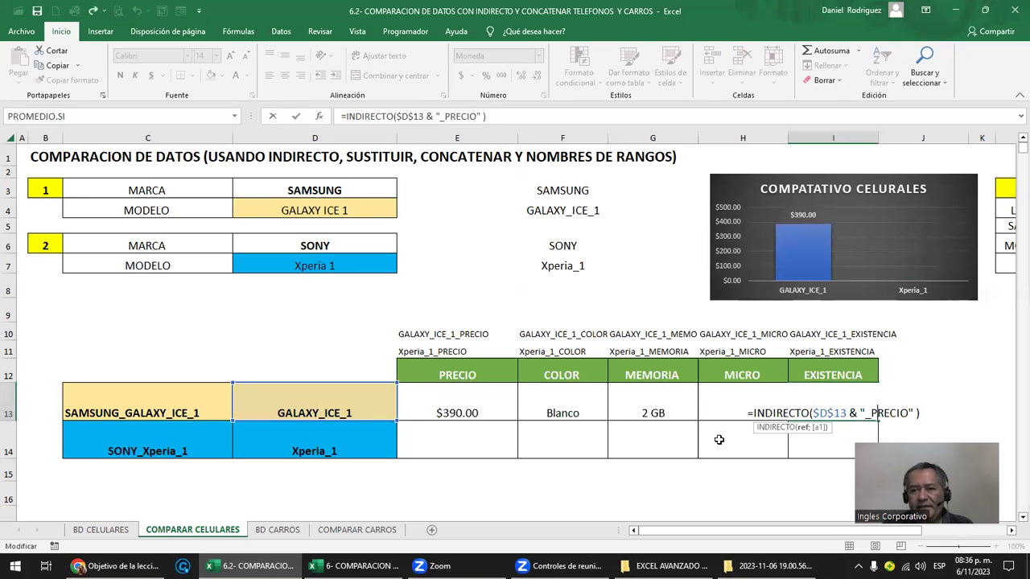
key(Delete)
key(Delete)
key(Delete)
key(Delete)
key(Delete)
key(Delete)
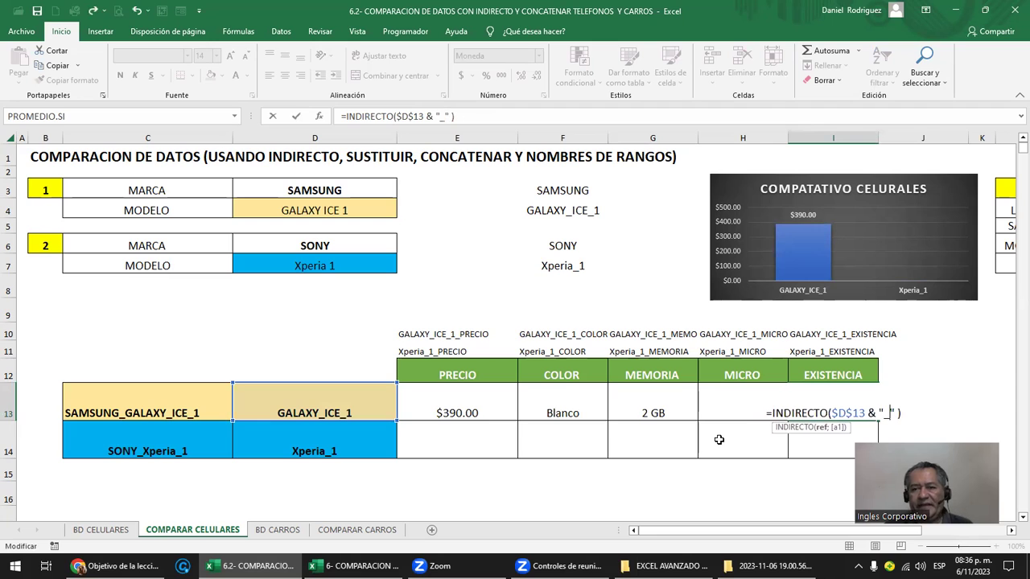
text(EXISTENCI)
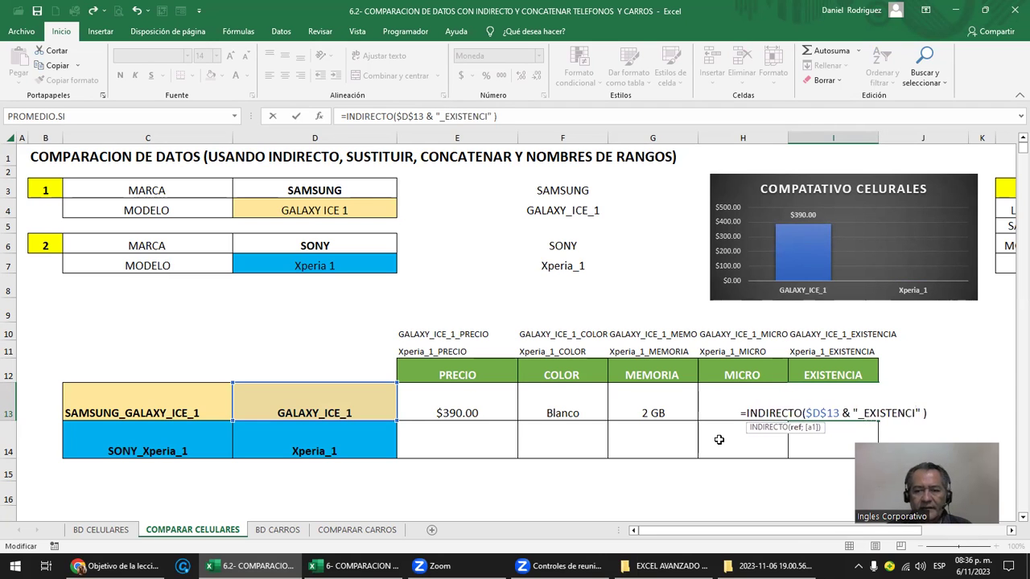
text(A)
key(Return)
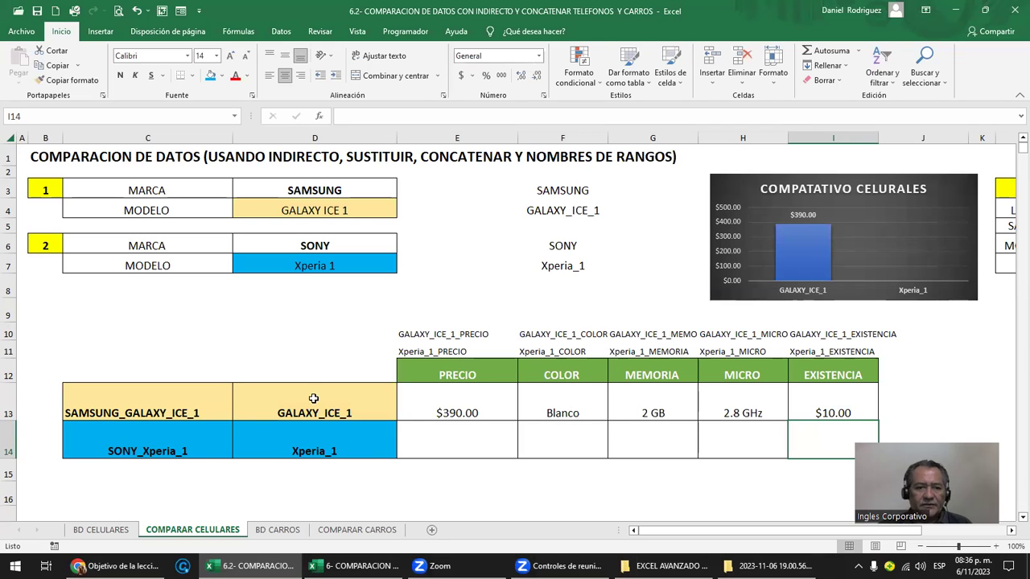
click(314, 399)
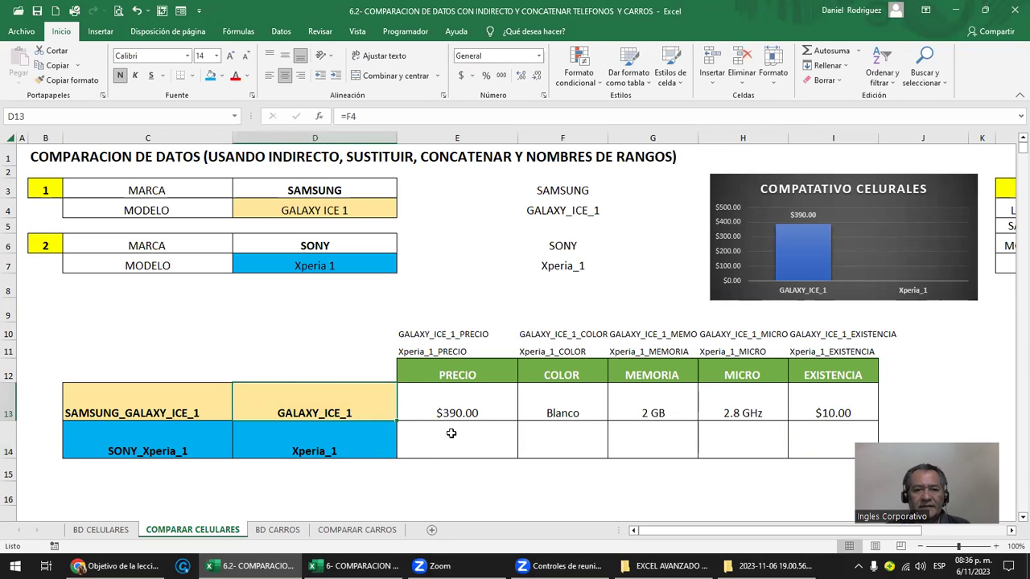
Step: Review the price, colour, memory, MICRO and stock INDIRECTO formulas in E13:I13 without changing them
double_click(461, 401)
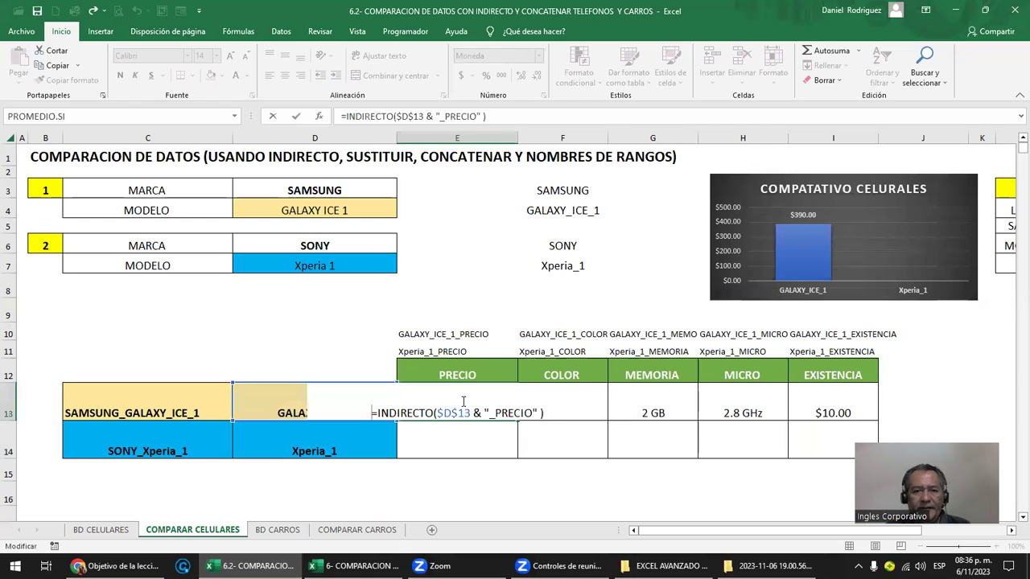
key(Escape)
double_click(567, 406)
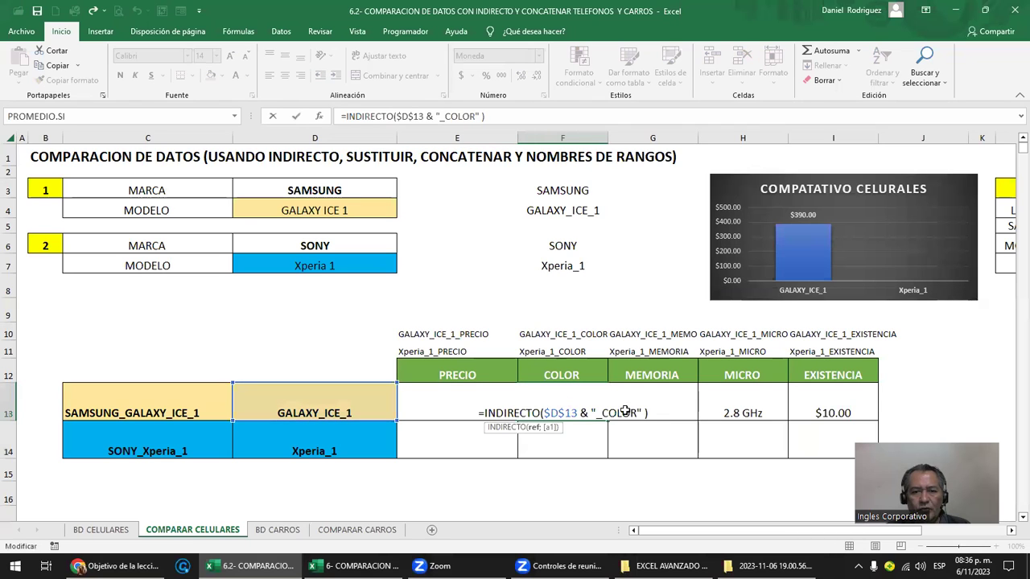
key(Escape)
double_click(660, 407)
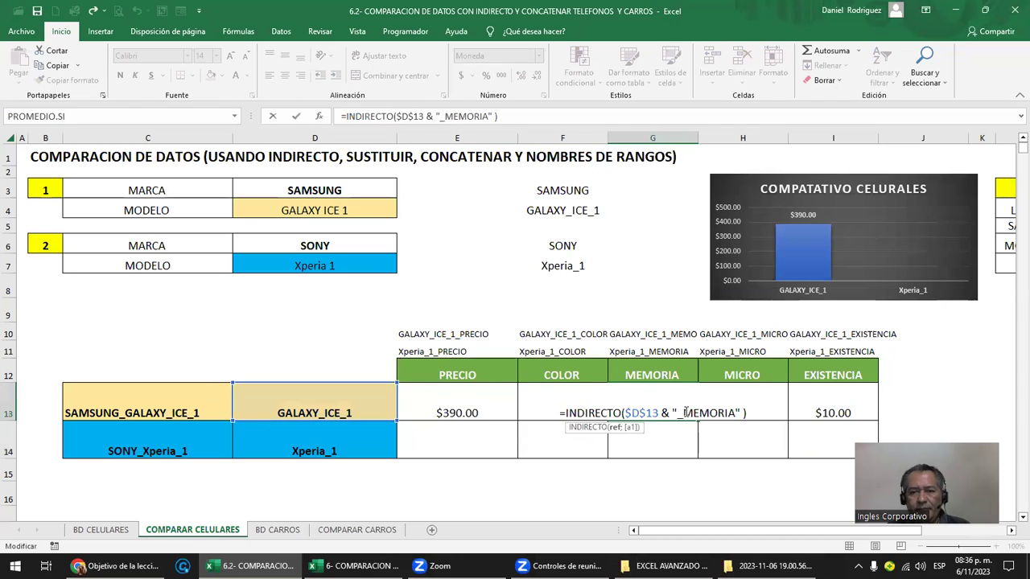
key(Escape)
double_click(753, 405)
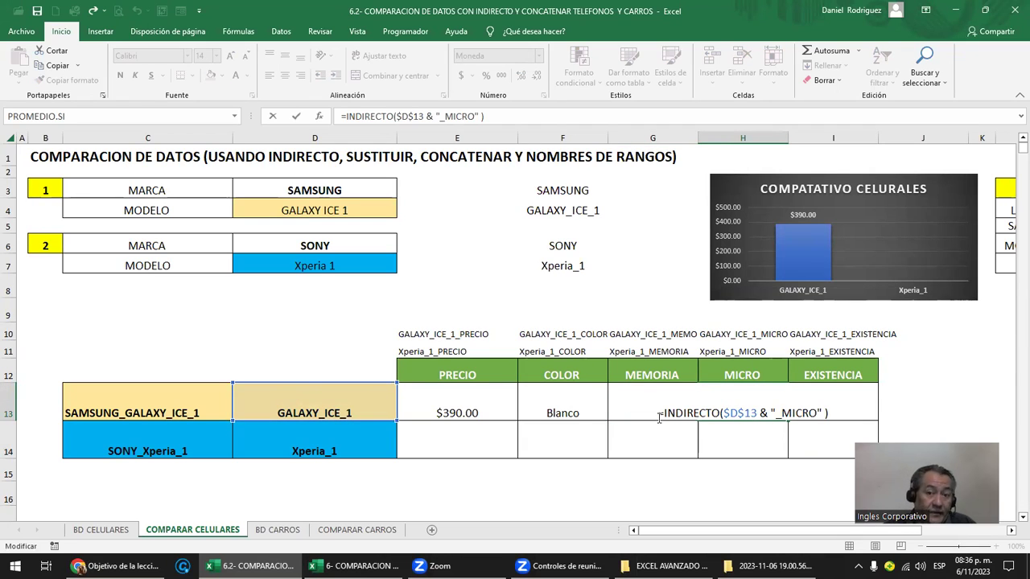
click(765, 412)
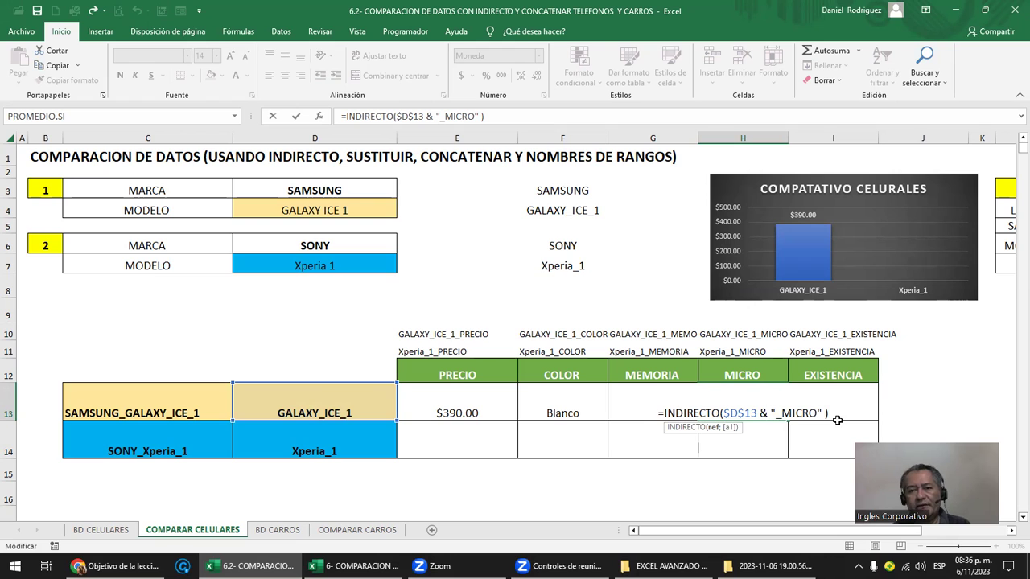
key(Tab)
key(F2)
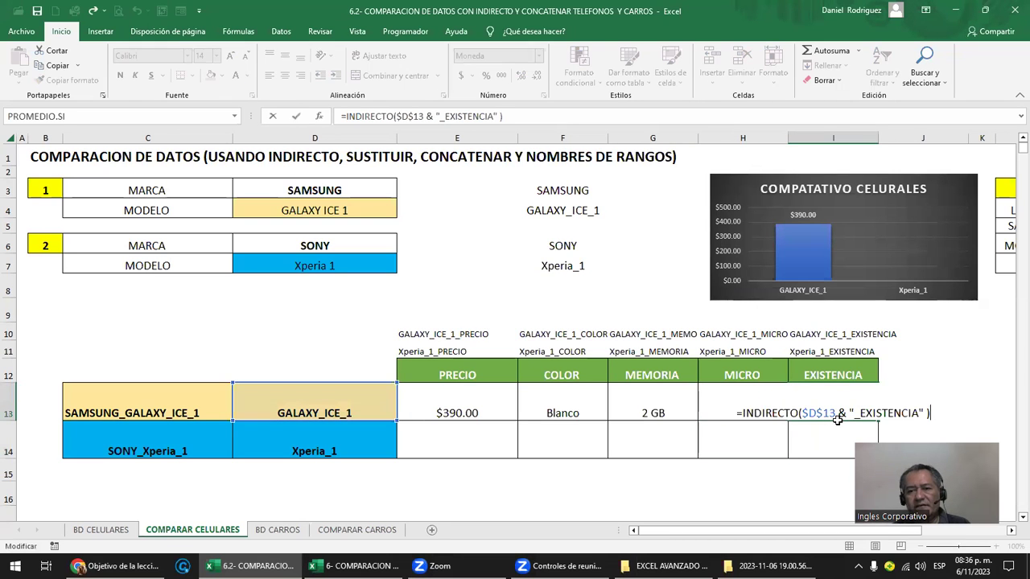
key(ctrl+Return)
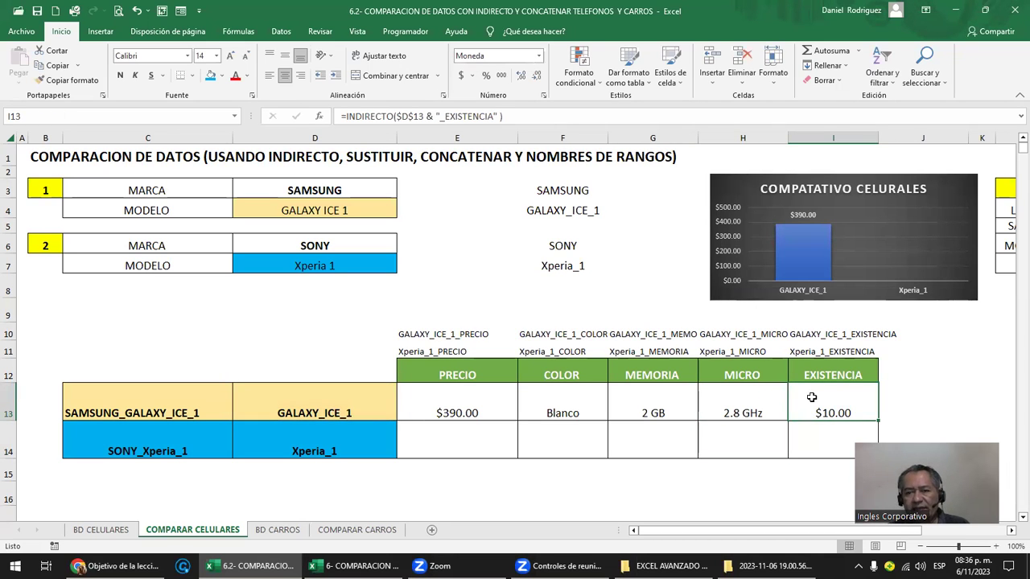
Step: Format the EXISTENCIA cells I13:I14 as General so the Samsung stock reads 10
drag(812, 396, 821, 436)
click(538, 56)
click(508, 90)
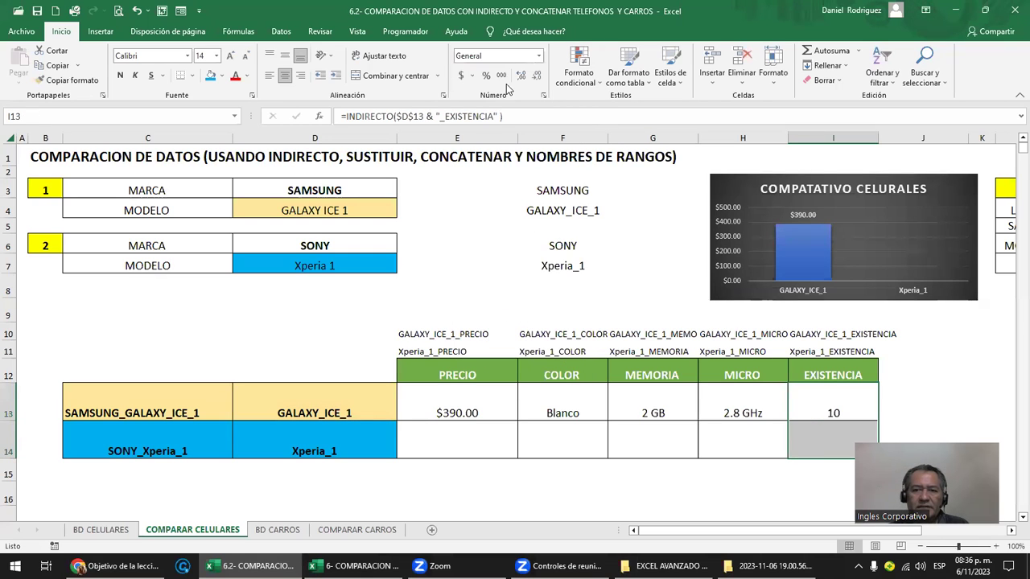
click(817, 400)
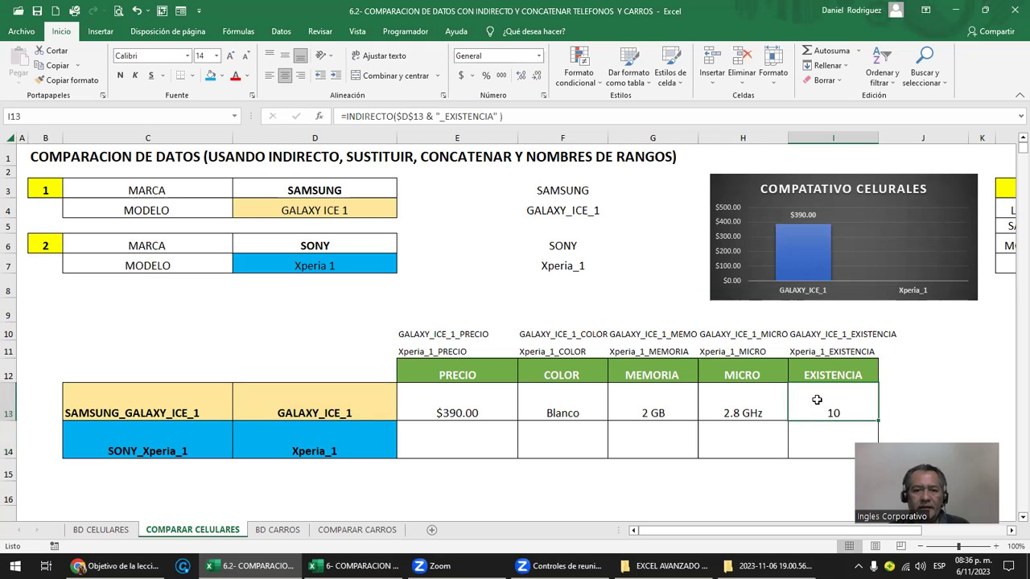
click(298, 405)
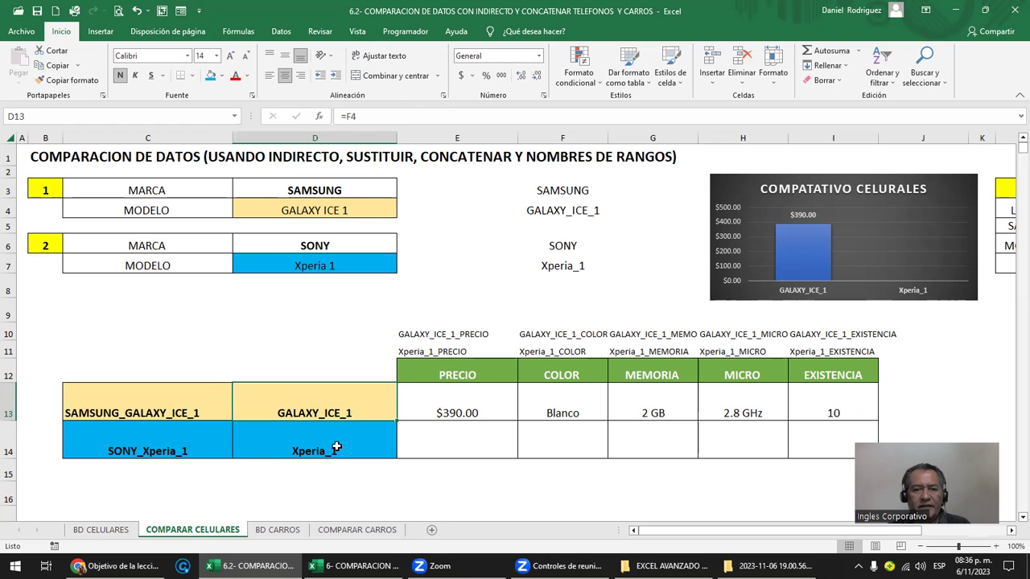
Step: Enter =INDIRECTO($D$14&"_PRECIO") in E14 to return the Xperia_1 price of $600.00
click(455, 395)
click(487, 449)
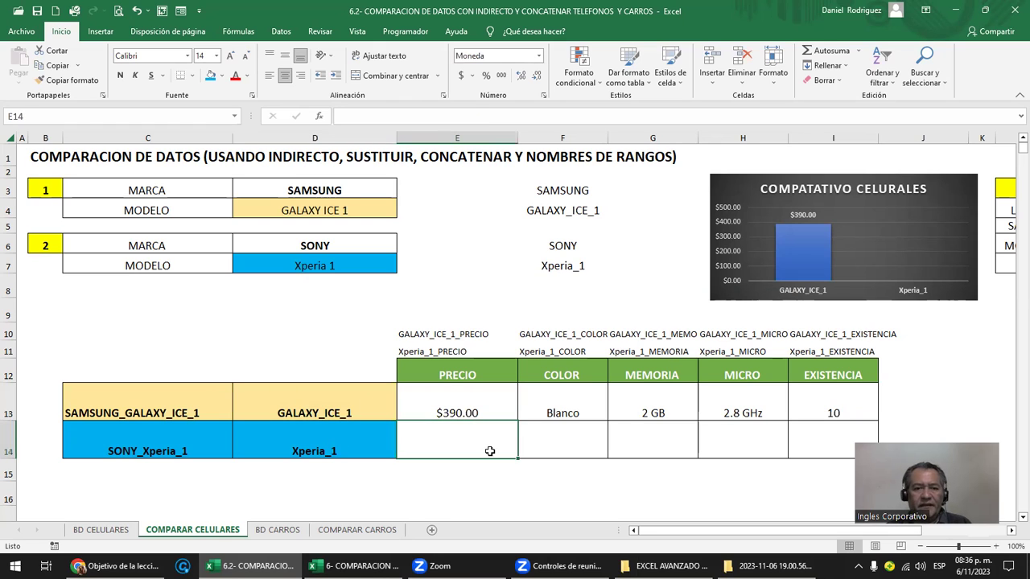
text(=)
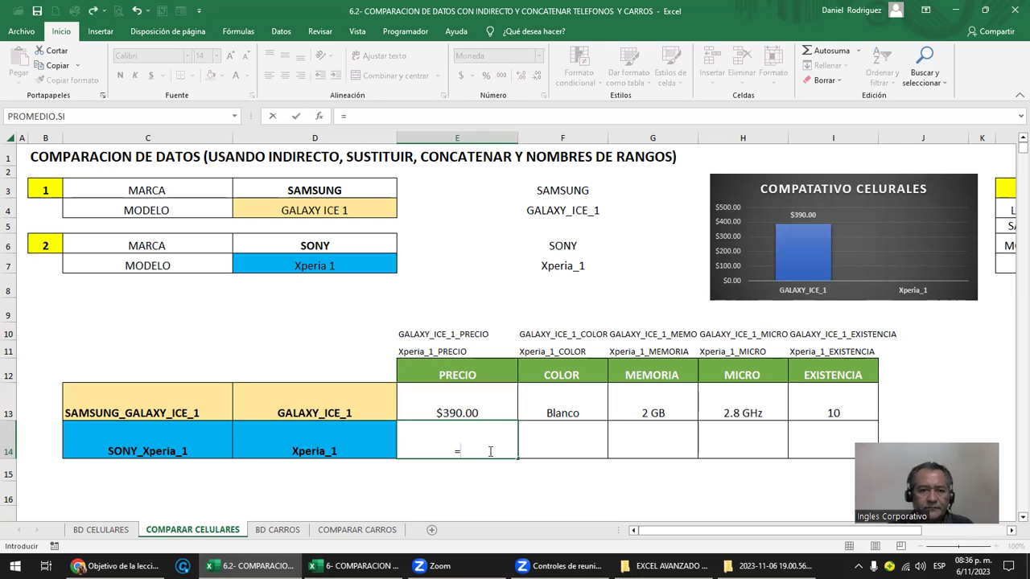
text(IN)
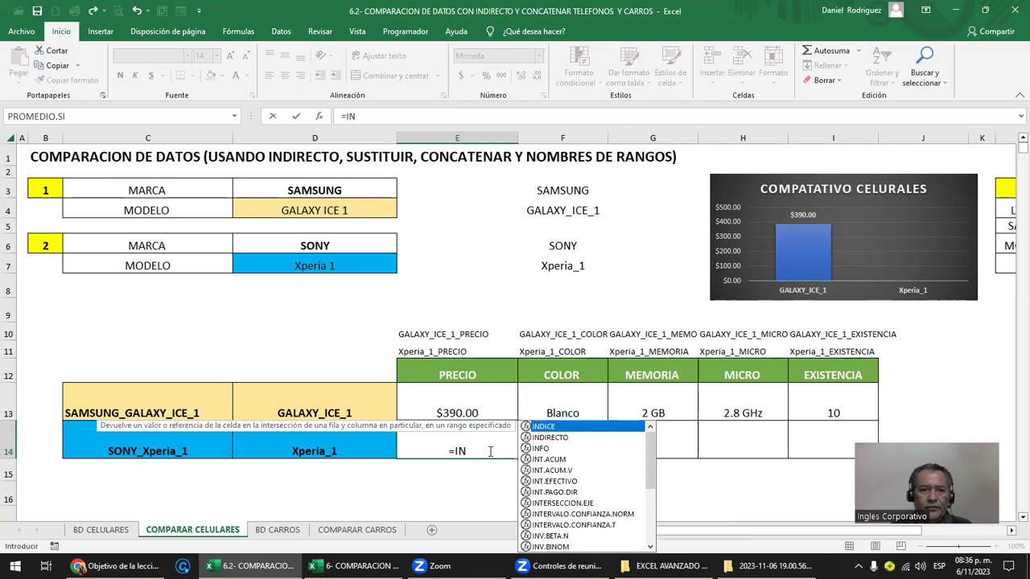
key(Down)
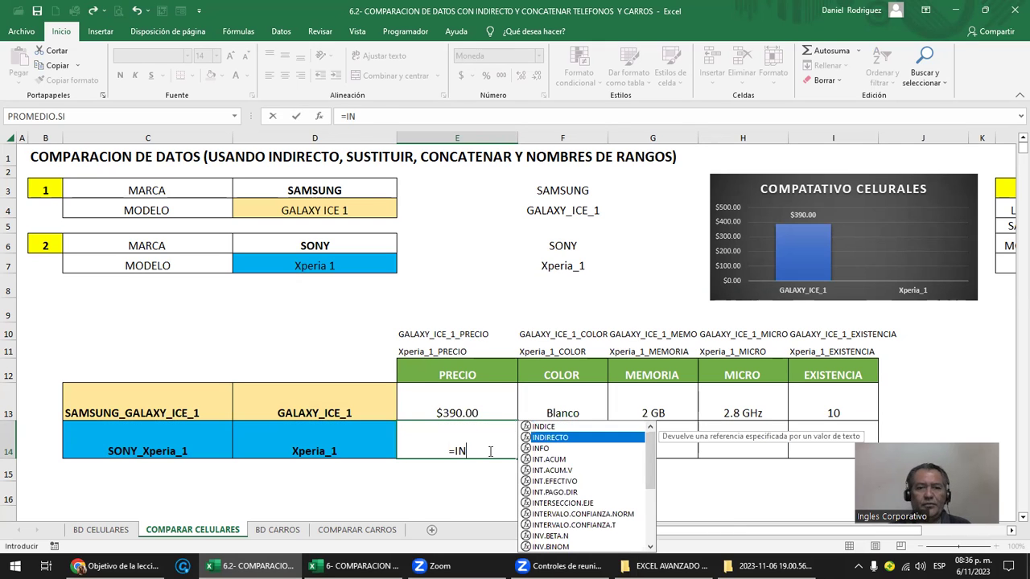
key(Tab)
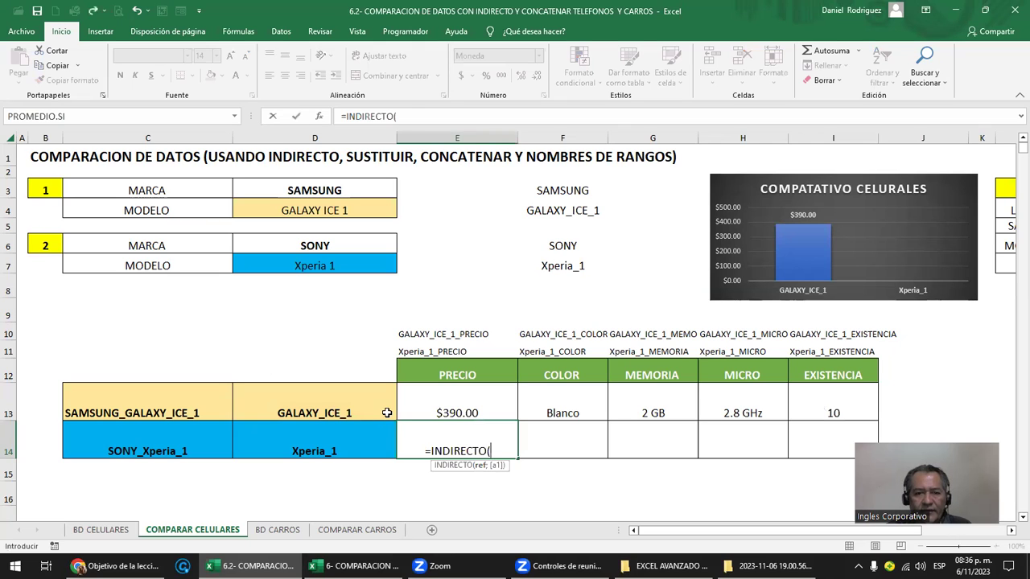
click(344, 450)
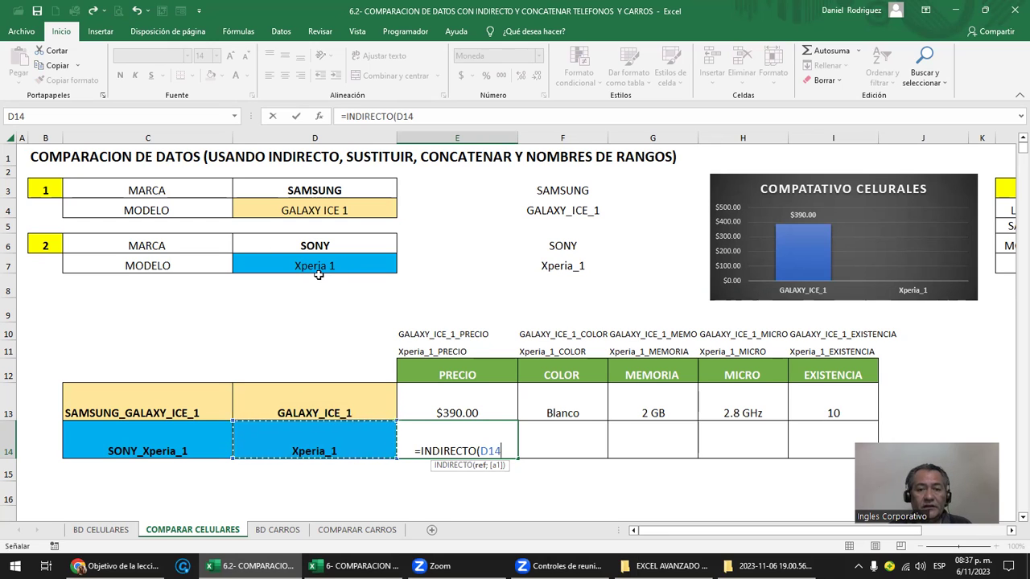
key(F4)
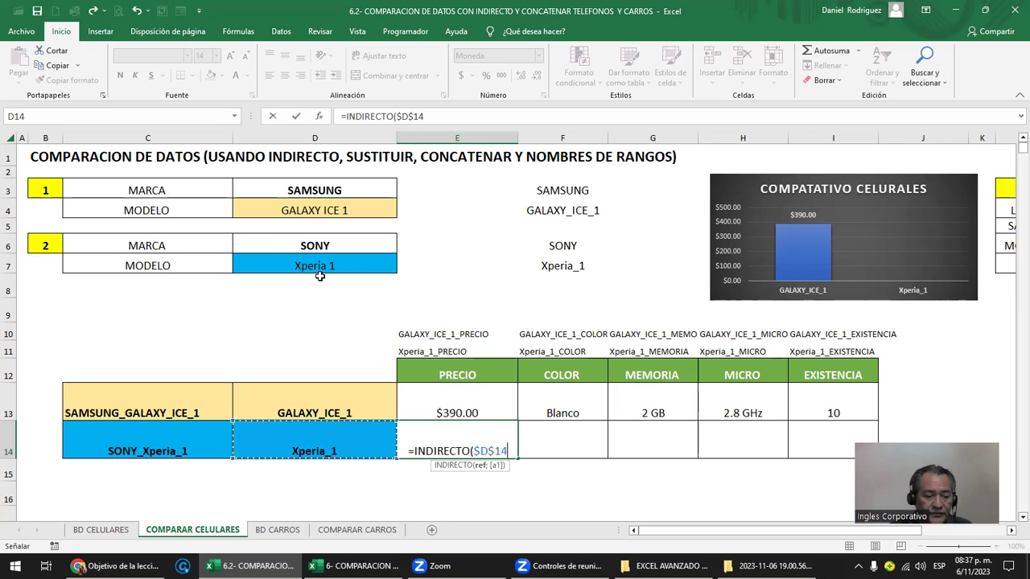
text(&)
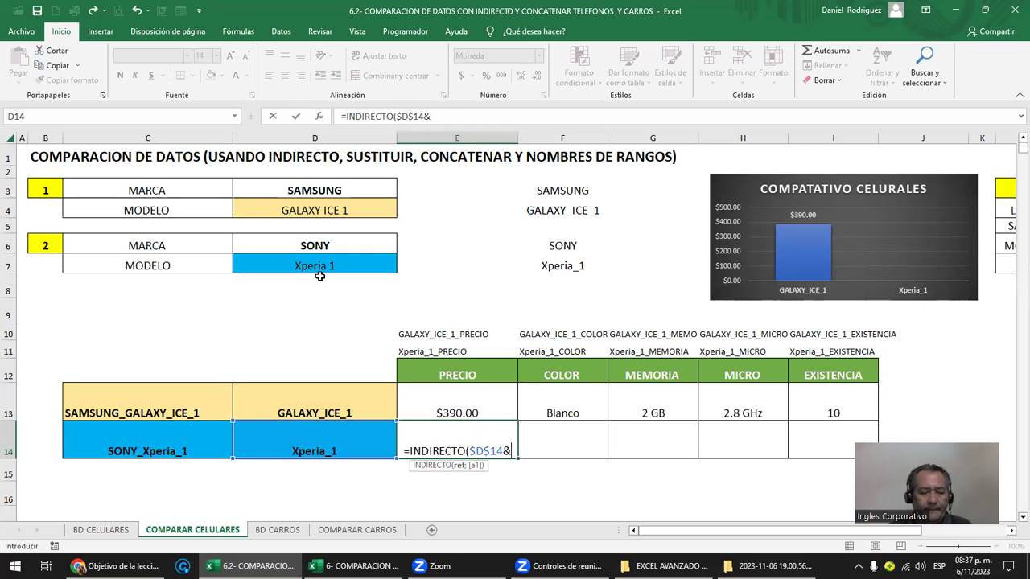
text(")
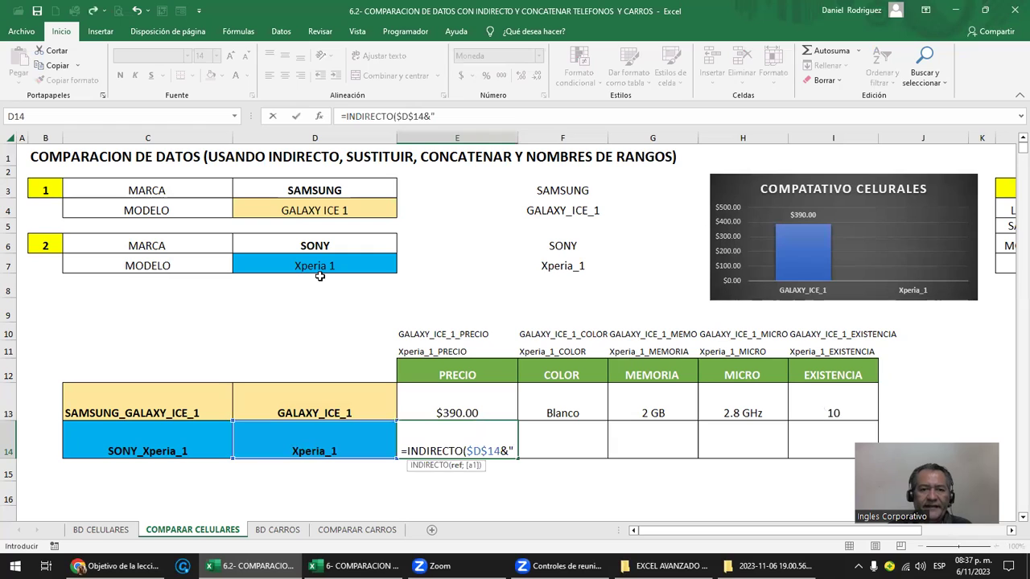
text(_PRECIO)
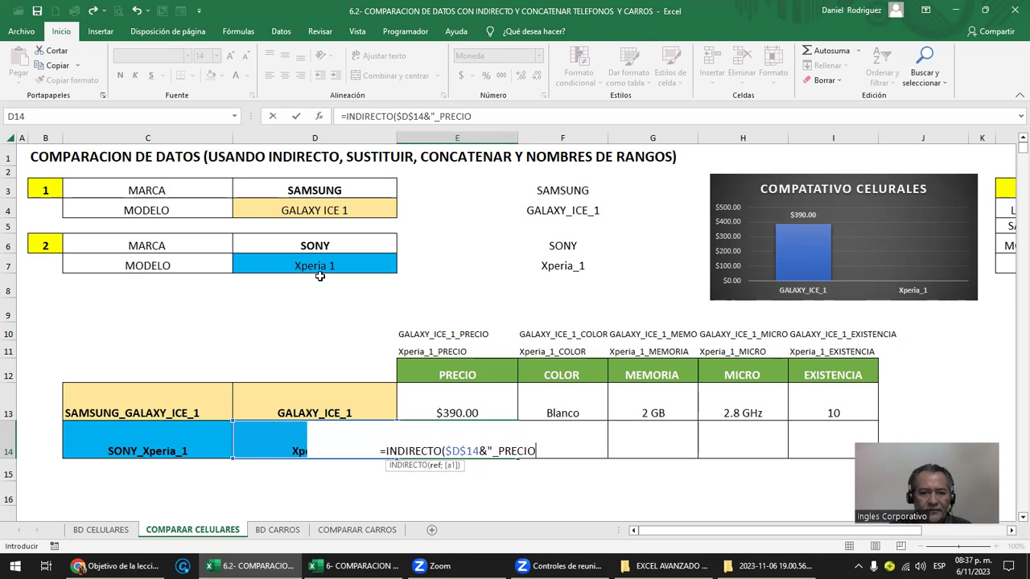
text(")
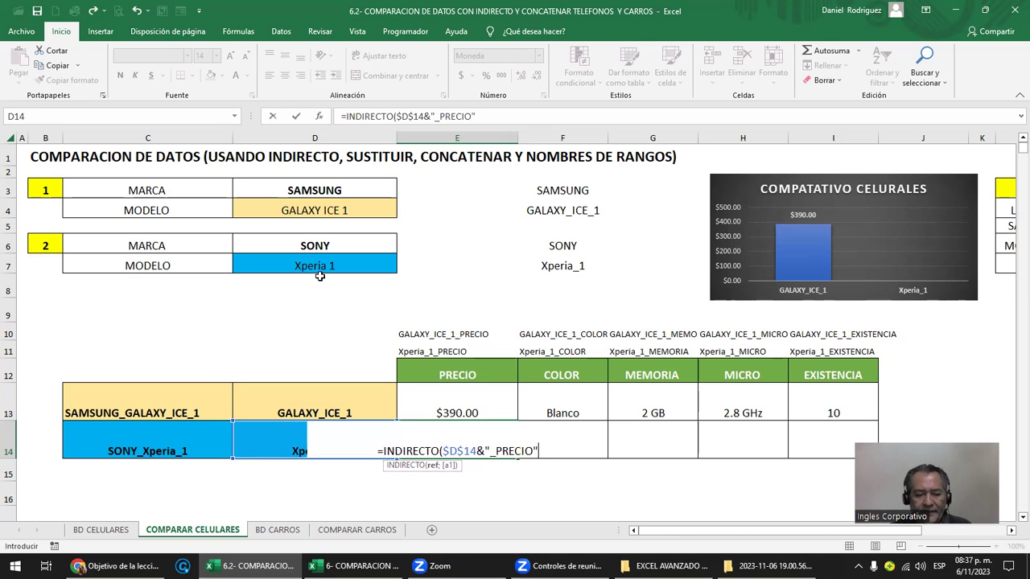
text())
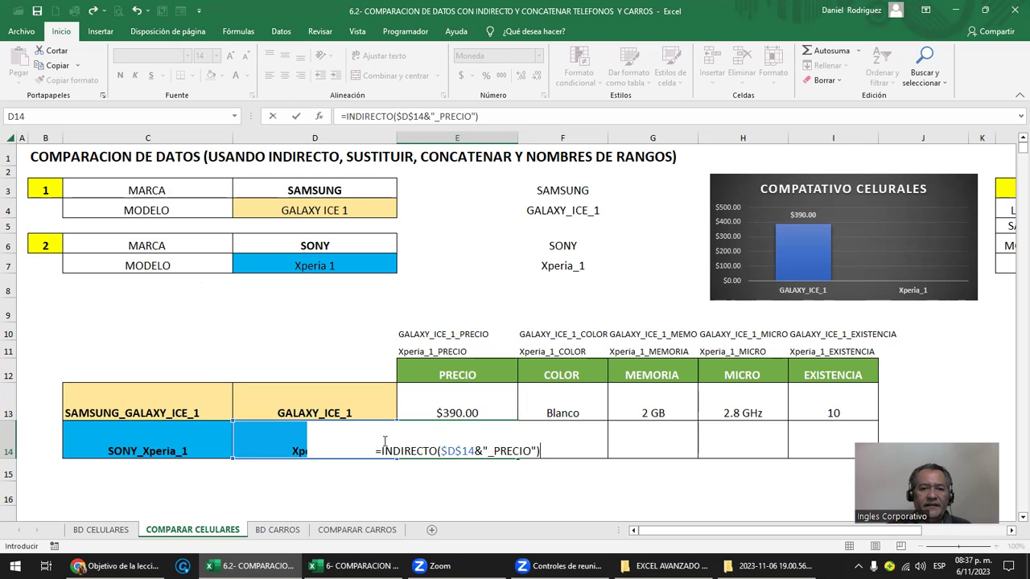
key(ctrl+Return)
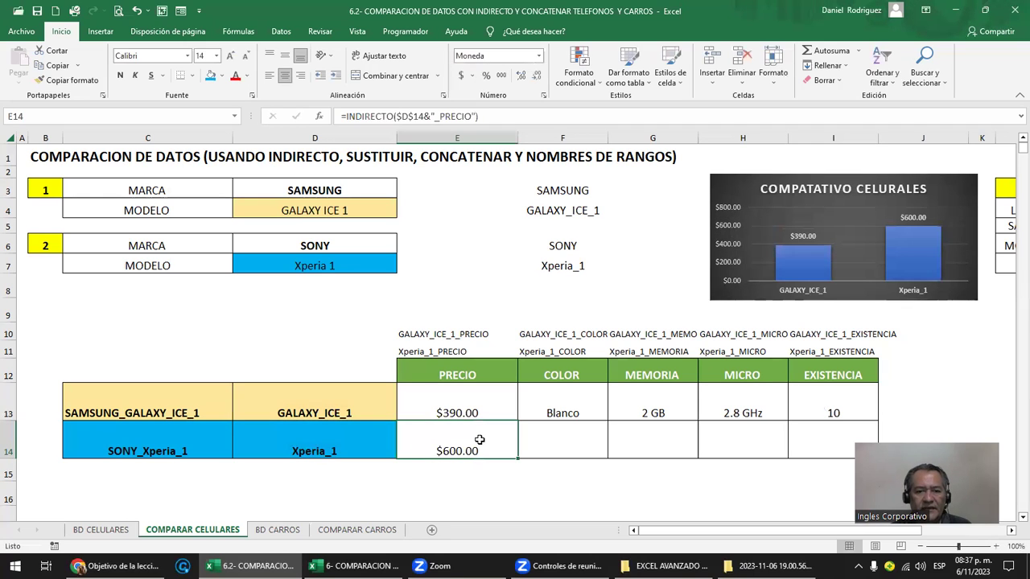
Step: Copy the E14 price formula across F14:I14
key(ctrl+c)
key(Right)
key(shift+Right)
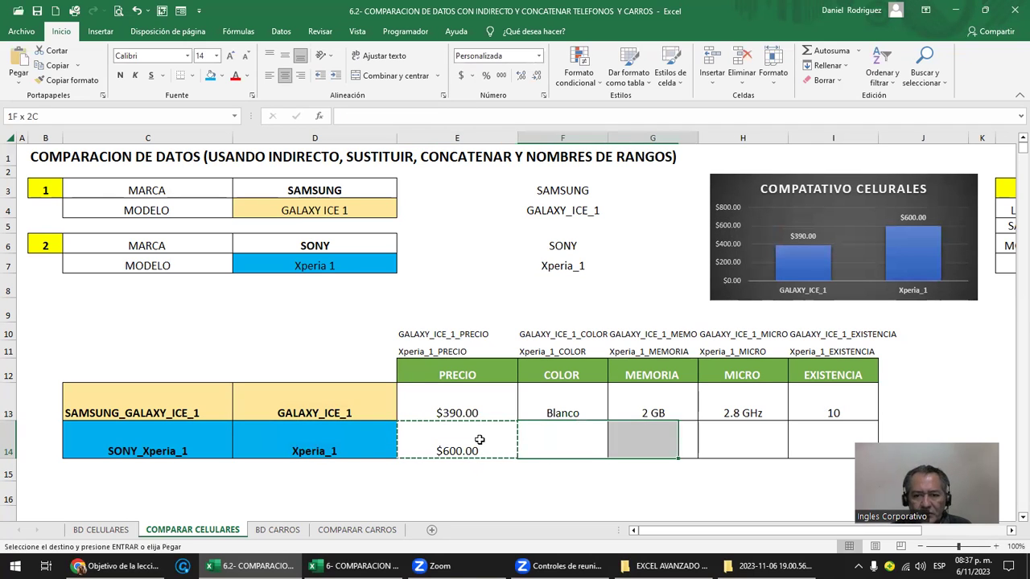
key(shift+Right)
key(shift+Right)
key(Return)
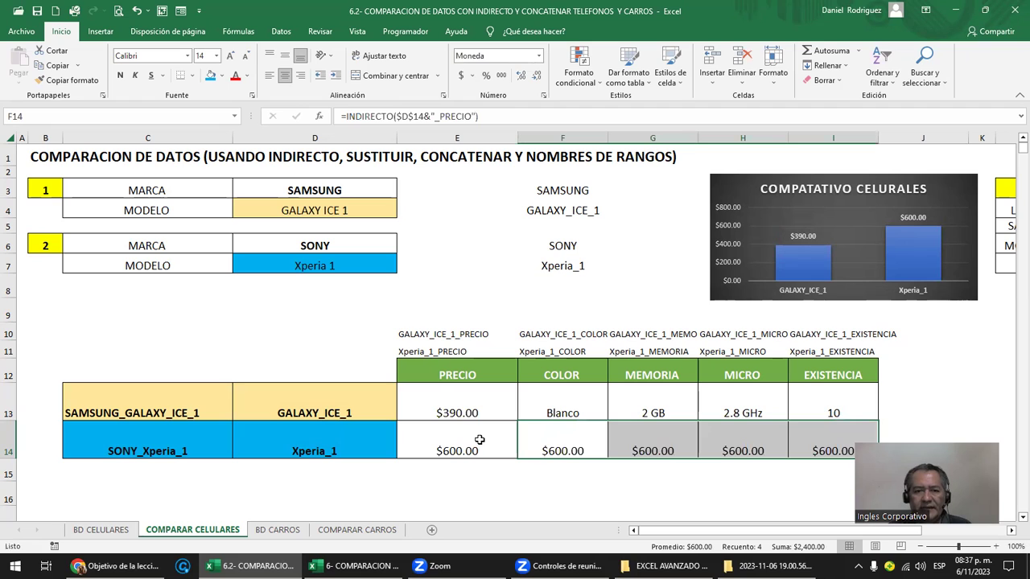
Step: Change F14's lookup suffix to _COLOR so it returns Blanco
click(546, 435)
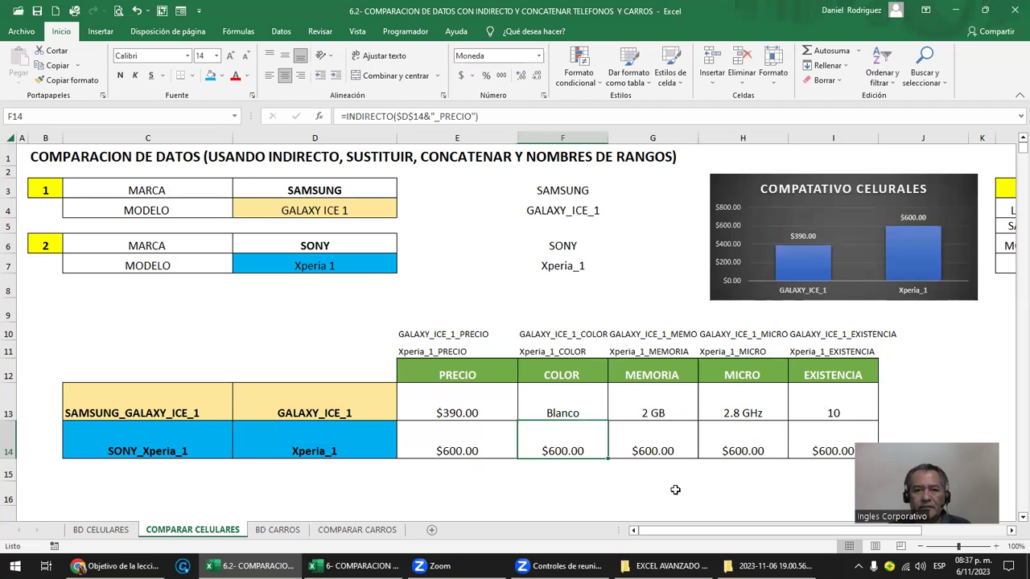
key(F2)
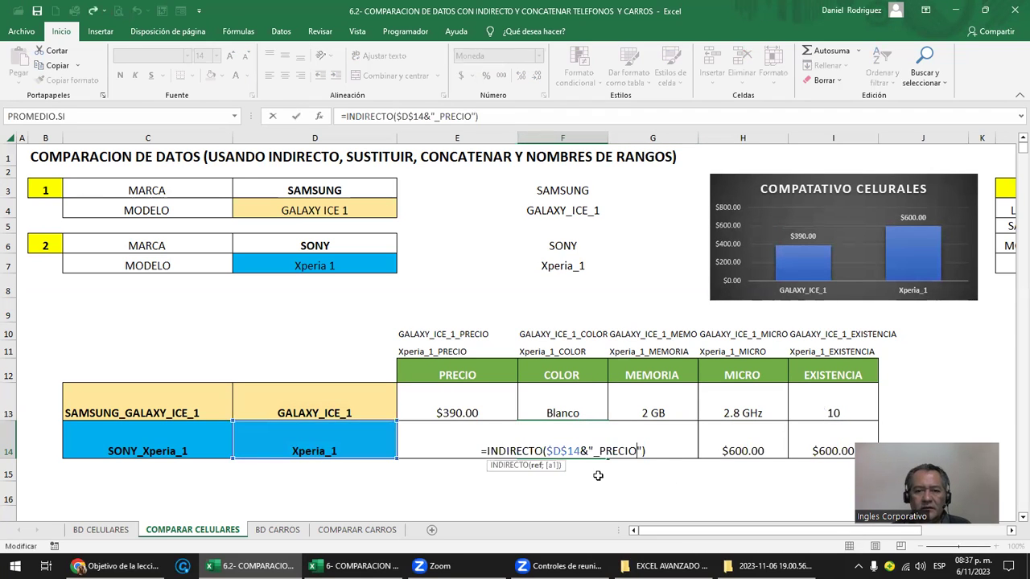
key(Delete)
key(Delete)
key(Delete)
key(Delete)
key(Delete)
key(Delete)
text(COLOR)
key(Return)
Step: Change G14's lookup suffix to _MEMORIA so it returns 4 GB
key(Up)
key(Right)
key(F2)
key(Left)
key(Left)
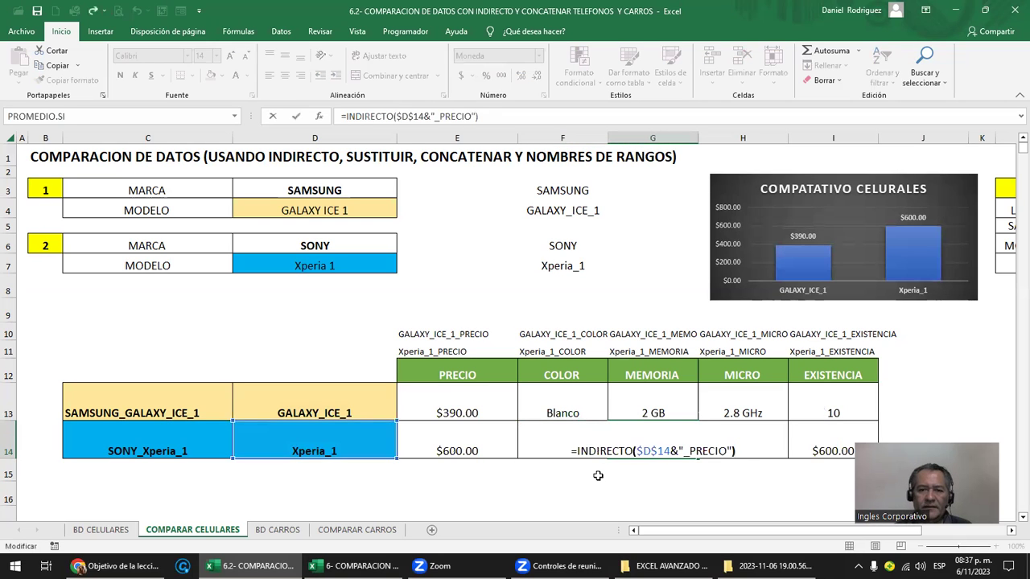
key(Left)
key(Left)
key(Left)
key(Left)
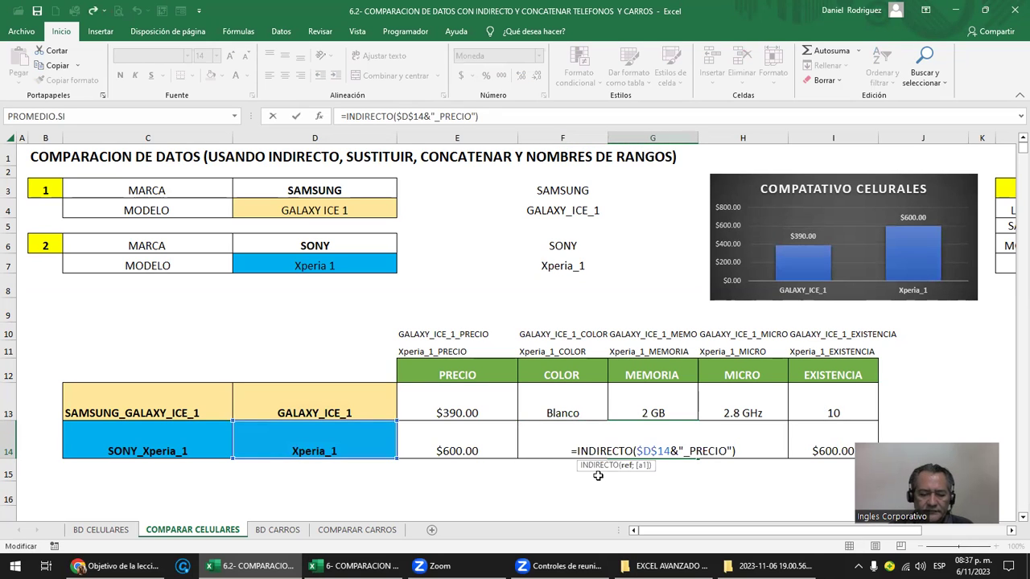
key(Delete)
key(Delete)
key(Delete)
key(Delete)
key(Delete)
key(Delete)
text(MEMORIA)
key(Return)
Step: Change H14's lookup suffix to _MICRO so it returns 3 GHz
key(Up)
key(Right)
key(F2)
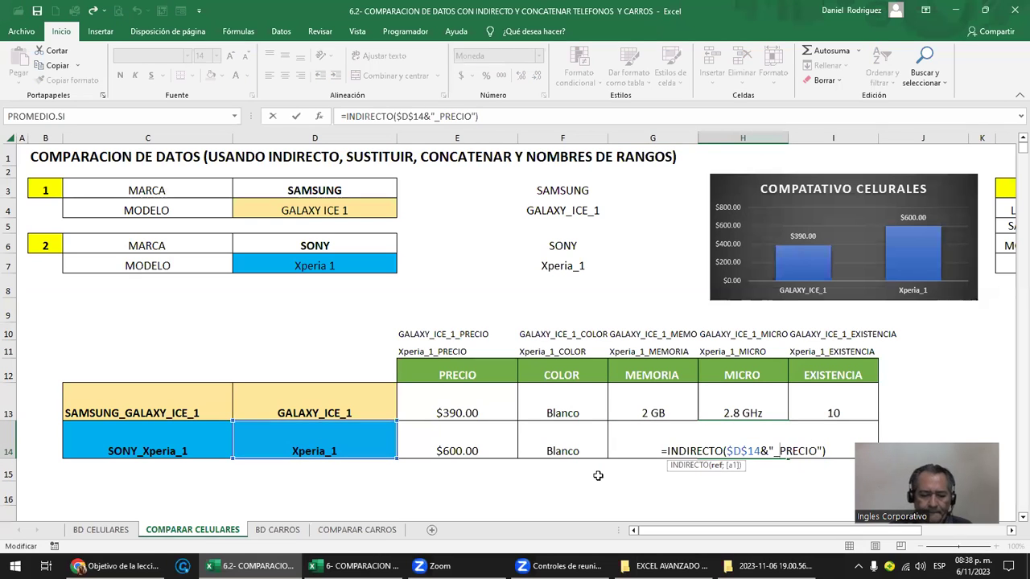
text(MICRO)
key(Delete)
key(Delete)
key(Delete)
key(Delete)
key(Delete)
key(Delete)
key(Return)
Step: Change I14's lookup suffix to _EXISTENCIA so it returns $3.00
key(Up)
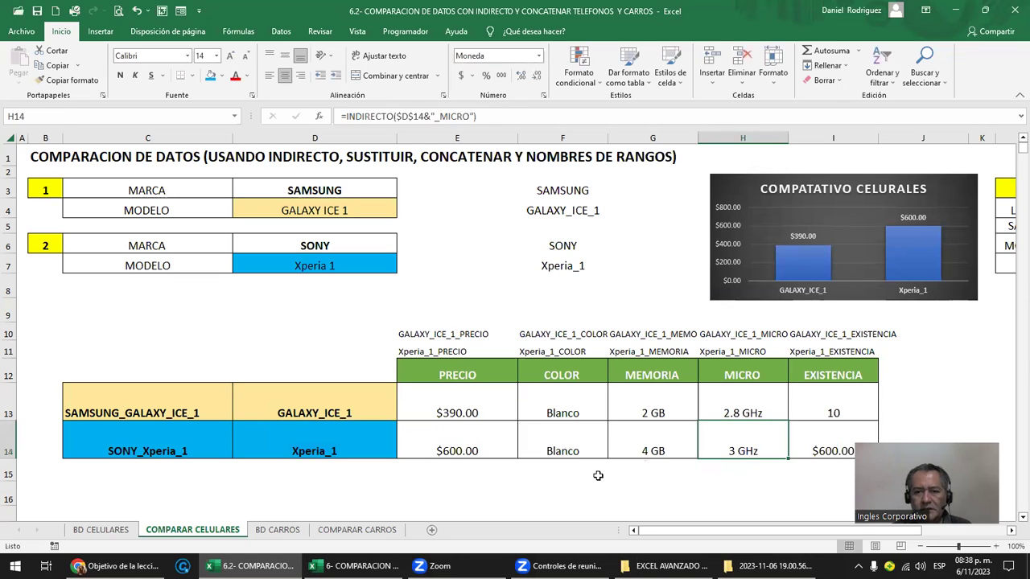
key(Right)
key(F2)
key(Left)
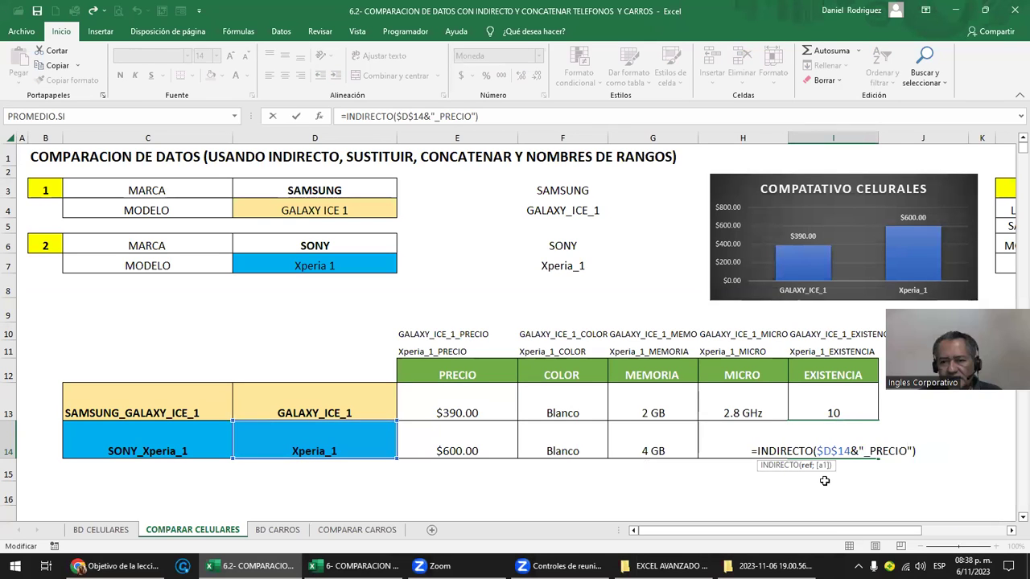
click(871, 452)
text(EXISTENCIA)
key(Delete)
key(Delete)
key(Delete)
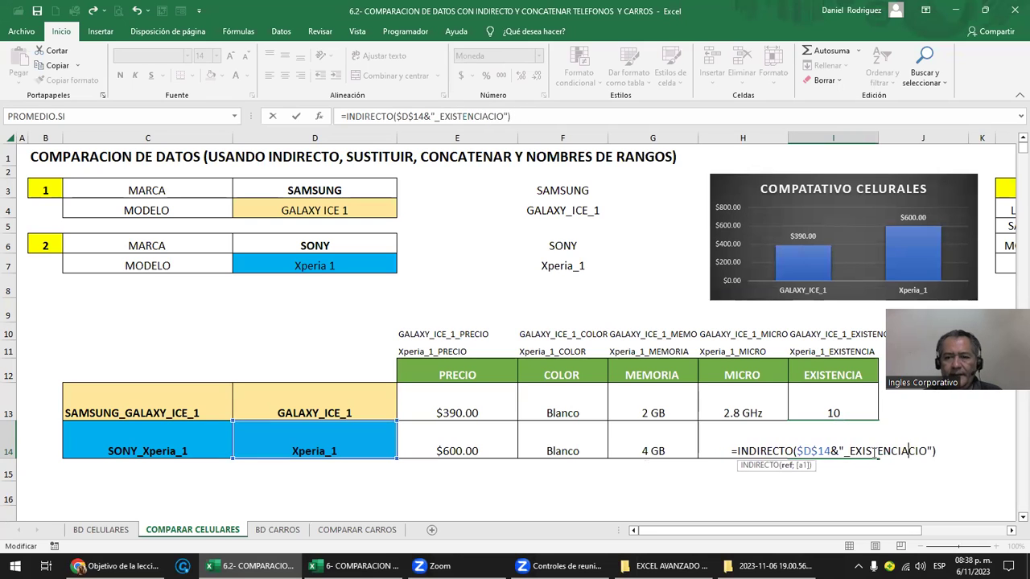
key(Delete)
key(Return)
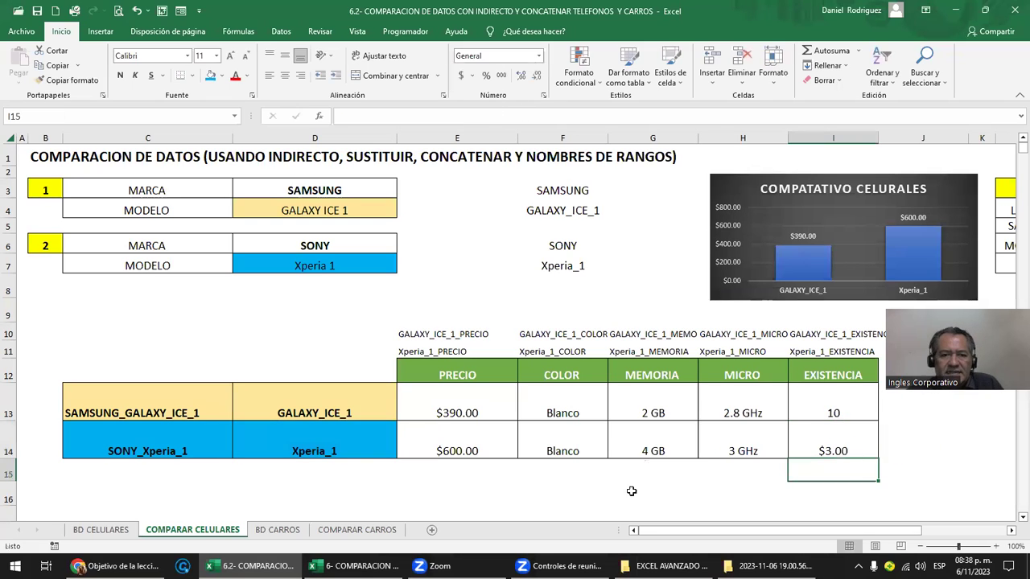
double_click(469, 452)
key(Escape)
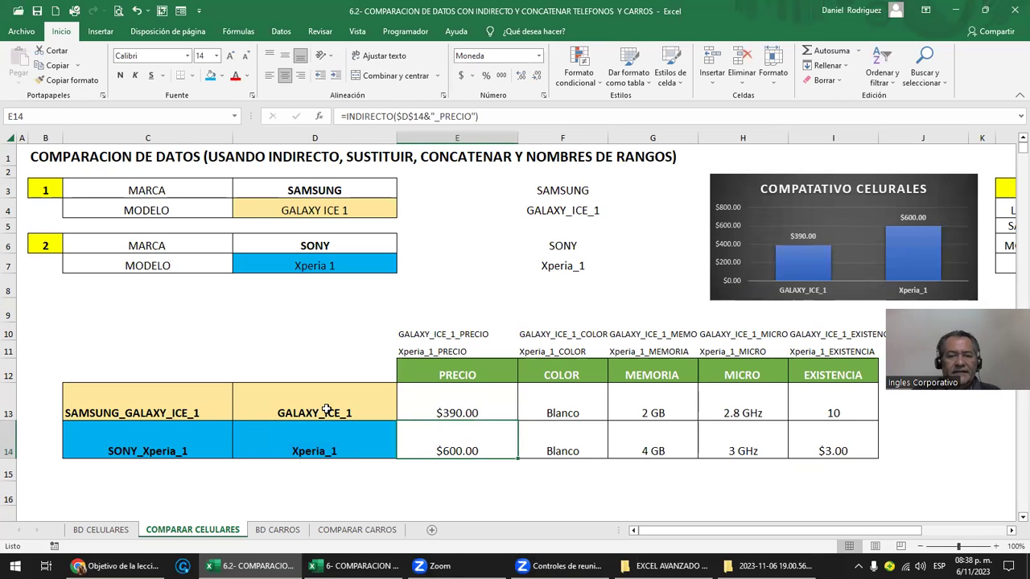
Step: Review the combined name in C13 and the formulas in D13 and E13
click(153, 398)
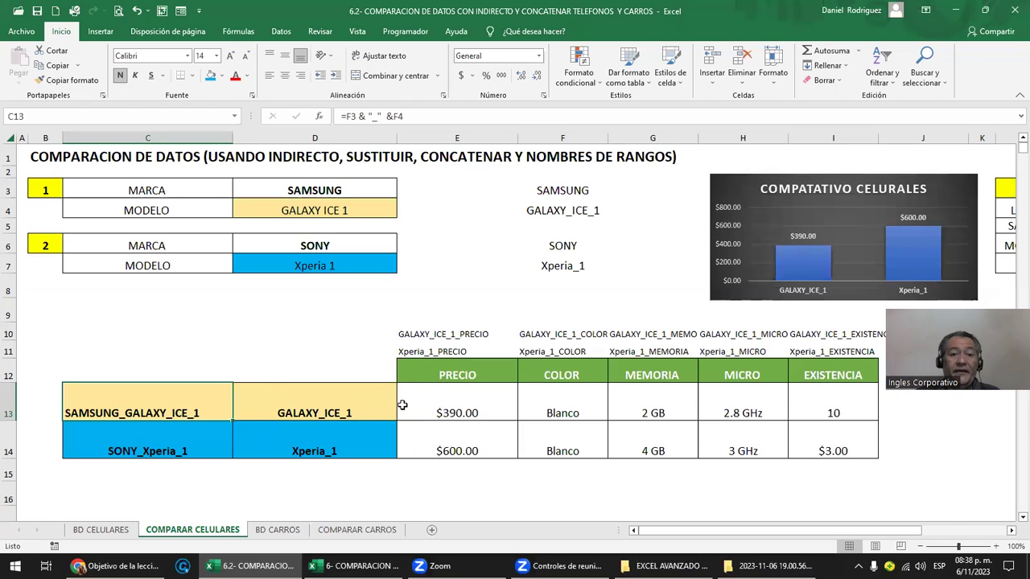
double_click(314, 408)
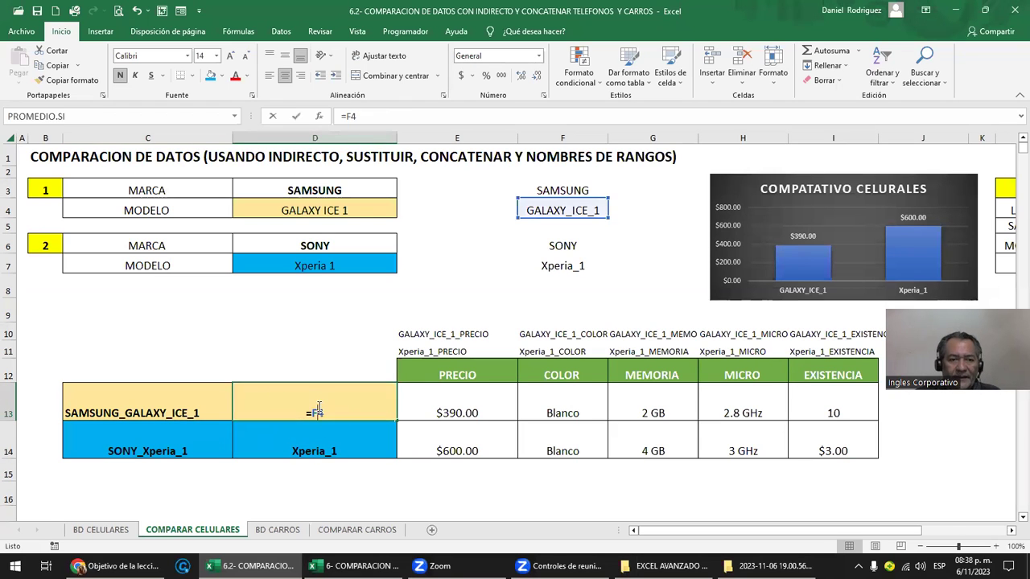
click(443, 406)
double_click(448, 406)
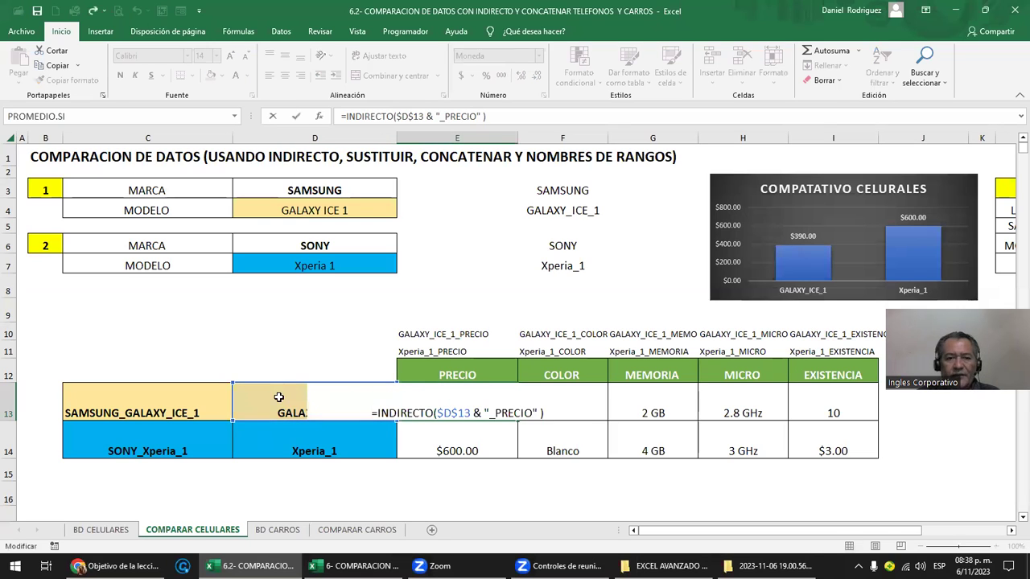
key(Escape)
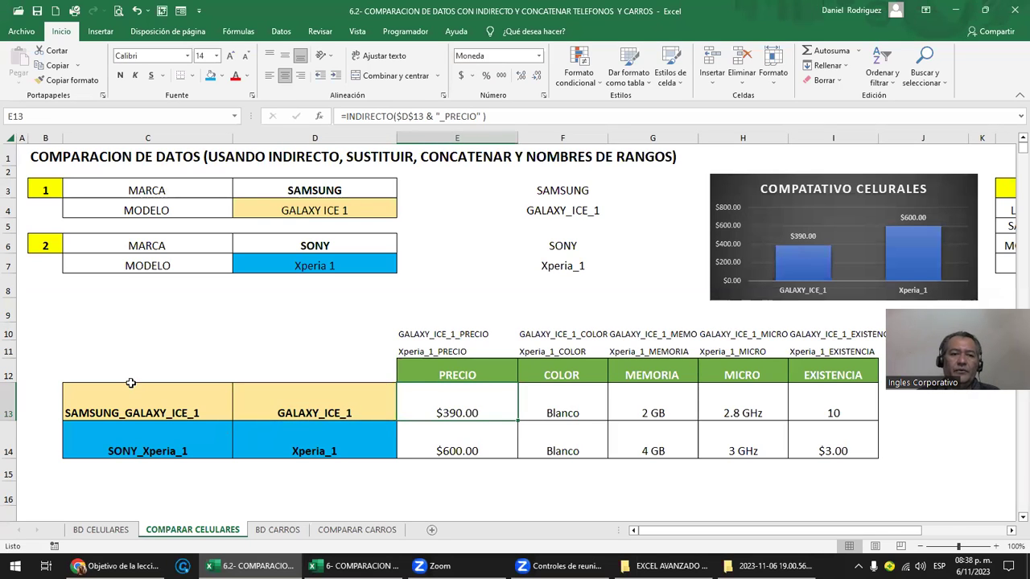
Step: Clear C13:C14 and refill them with =D3 and =D6 to show SAMSUNG and SONY
drag(136, 389, 122, 438)
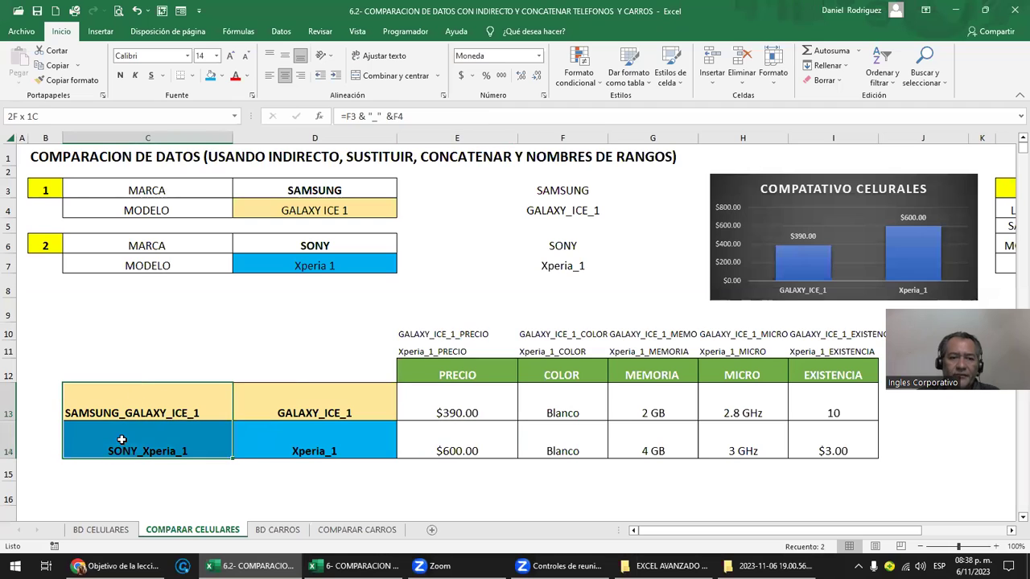
click(841, 80)
click(841, 99)
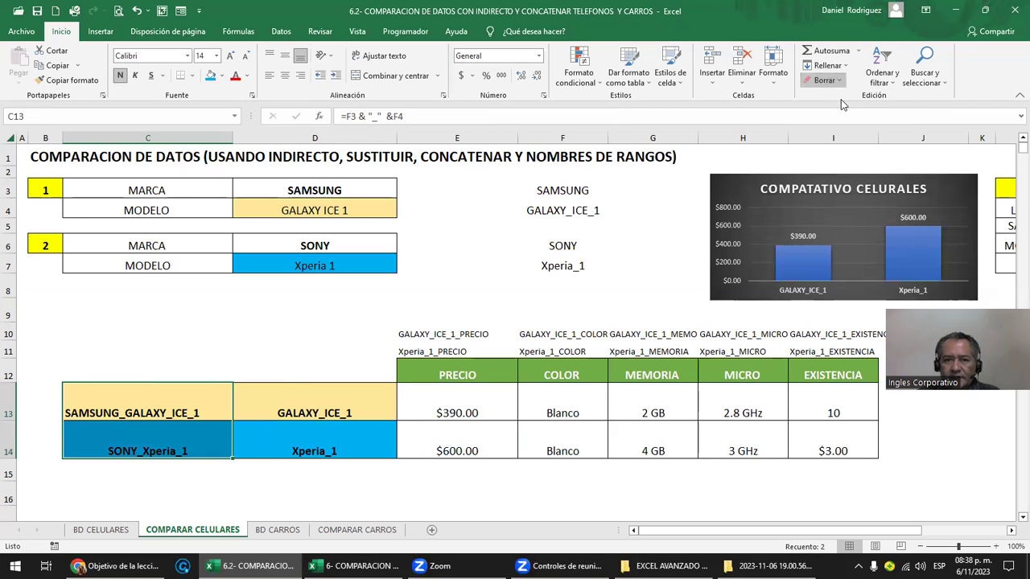
click(379, 375)
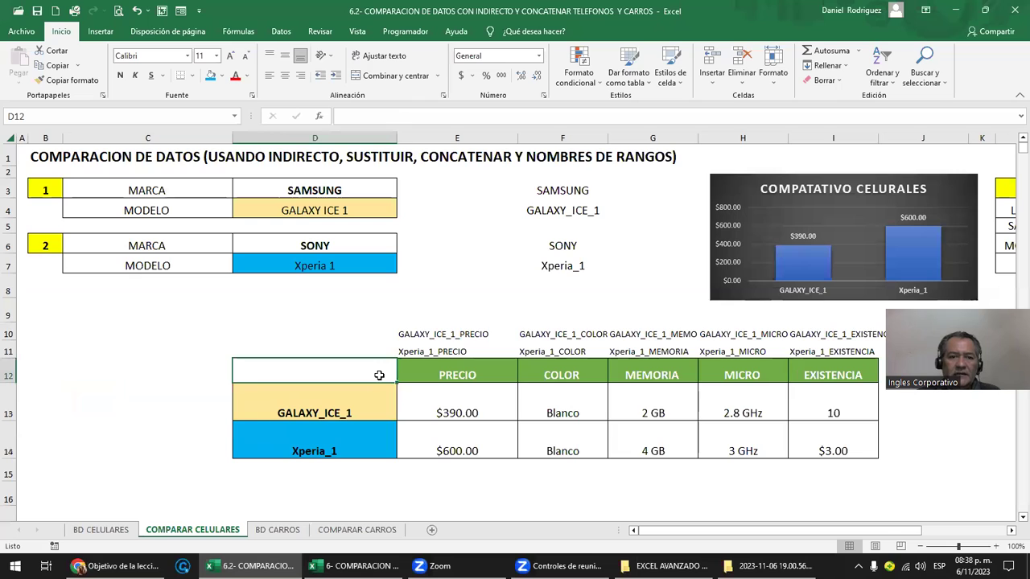
click(165, 405)
text(=)
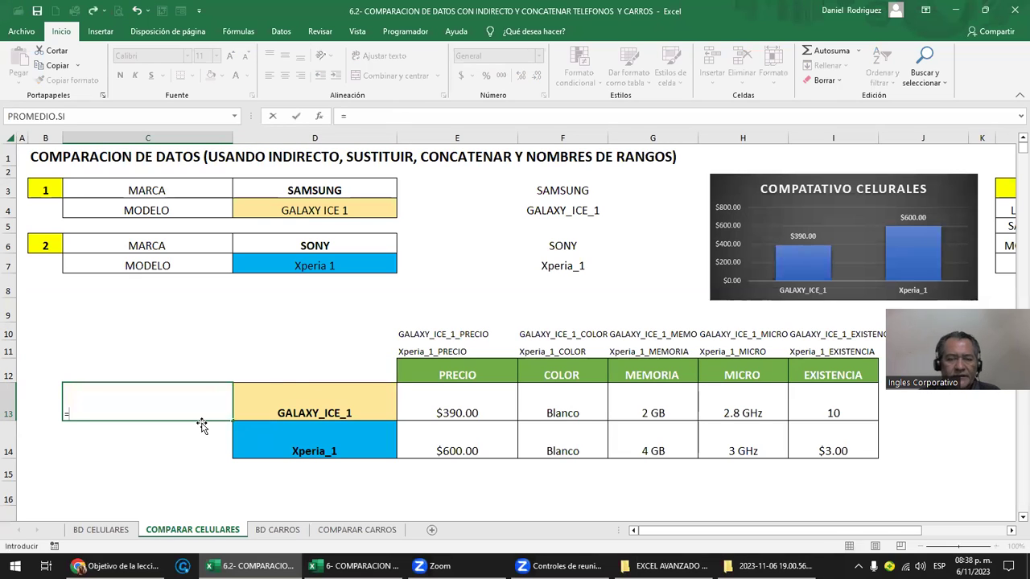
click(341, 192)
key(Return)
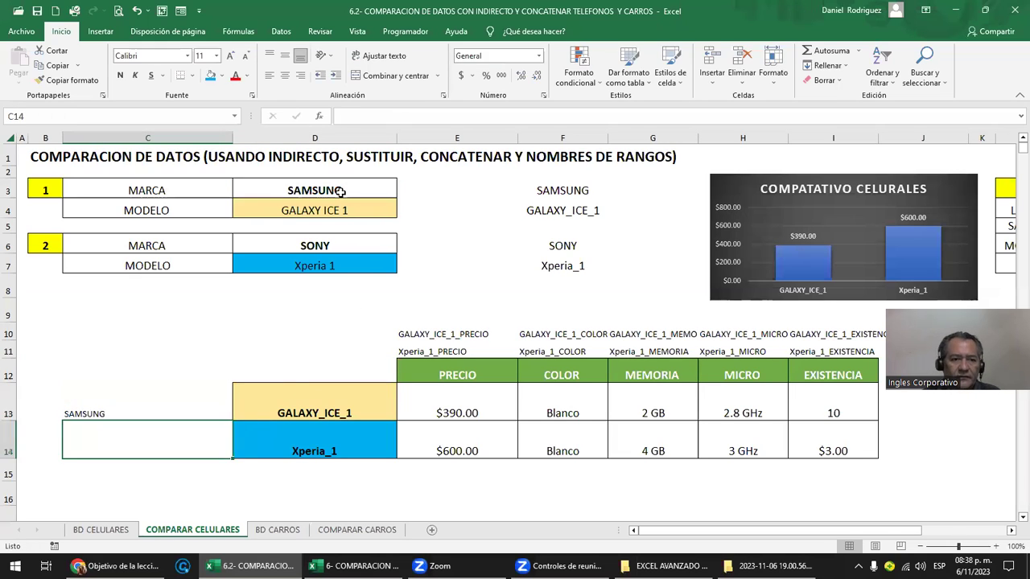
text(=)
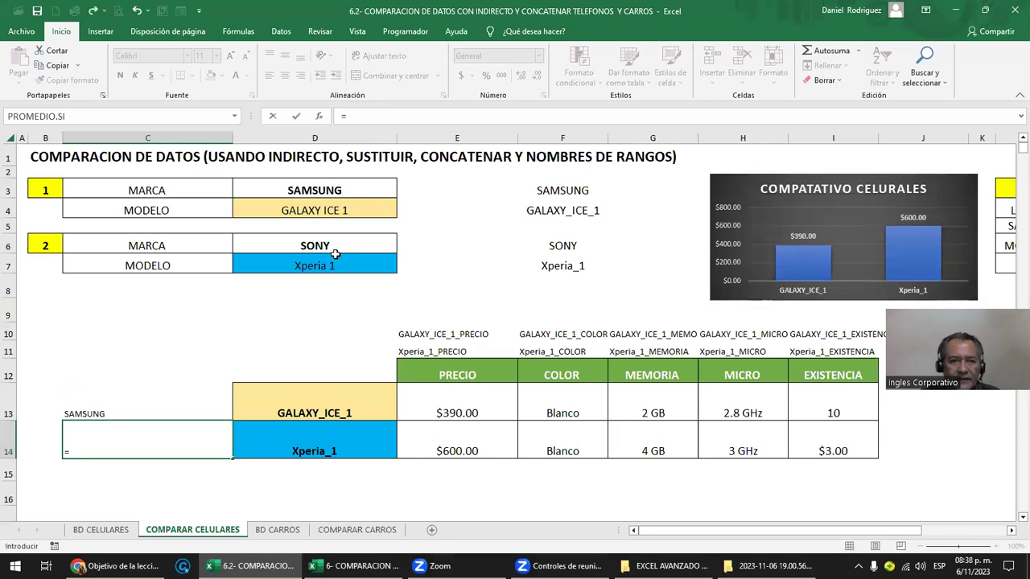
click(324, 241)
key(Return)
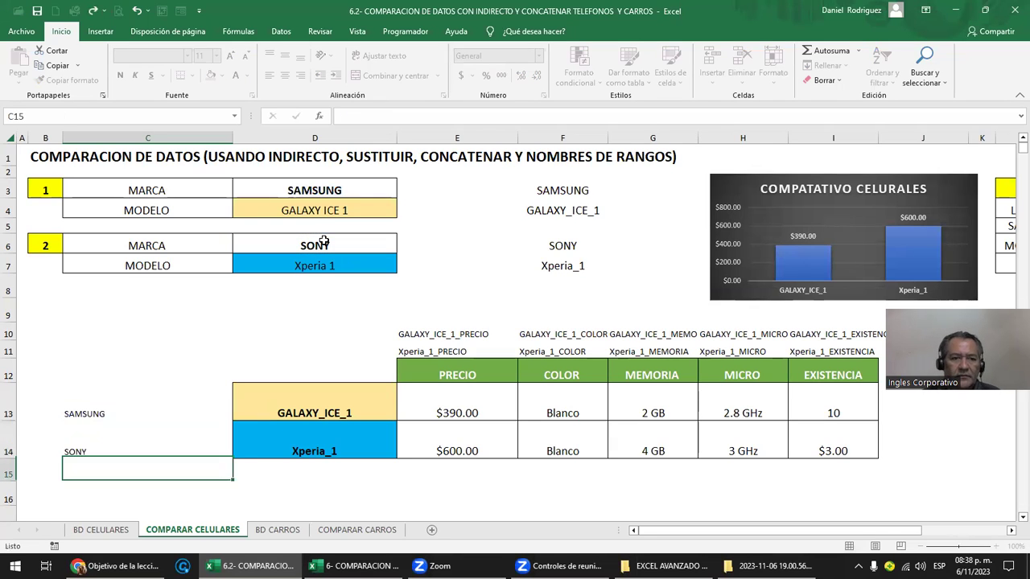
Step: Make the C13:C14 brand labels bold and right-aligned
drag(166, 409, 167, 440)
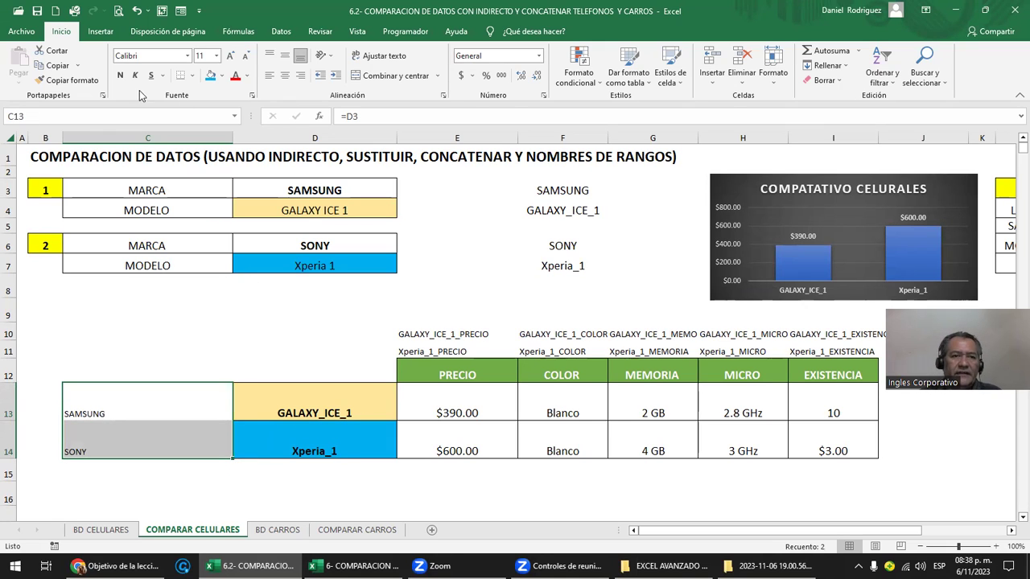
click(120, 75)
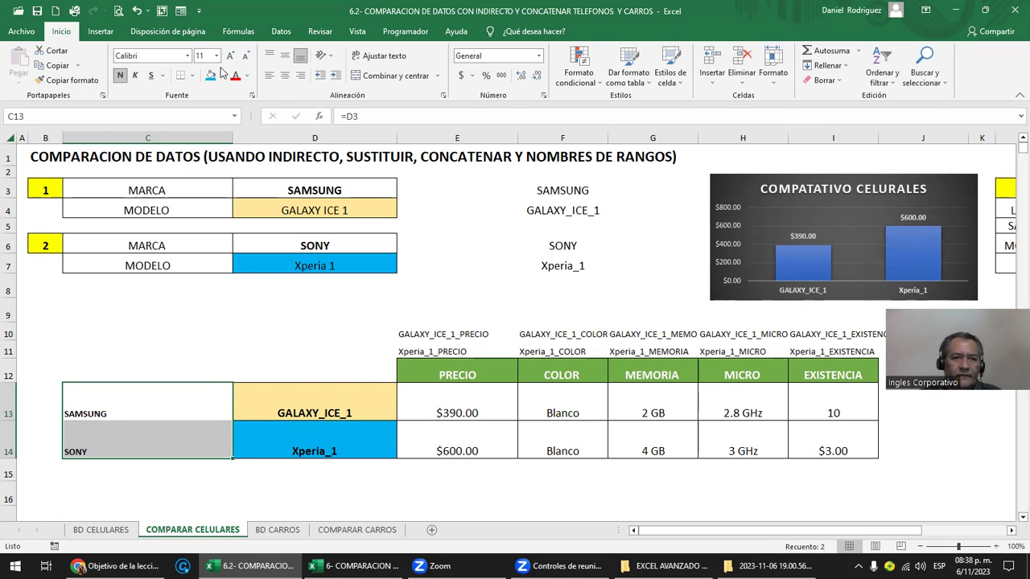
click(285, 75)
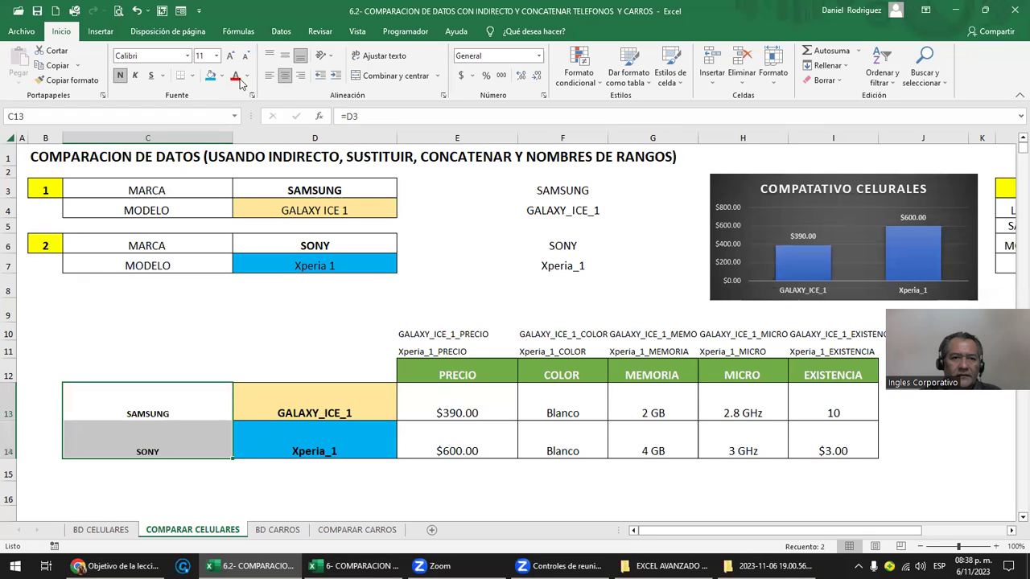
click(301, 75)
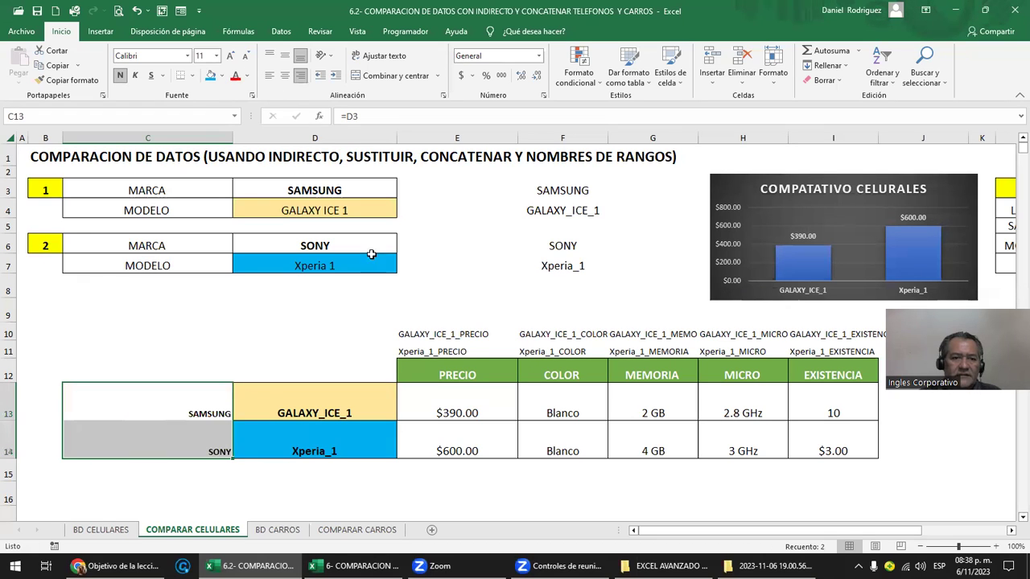
click(302, 312)
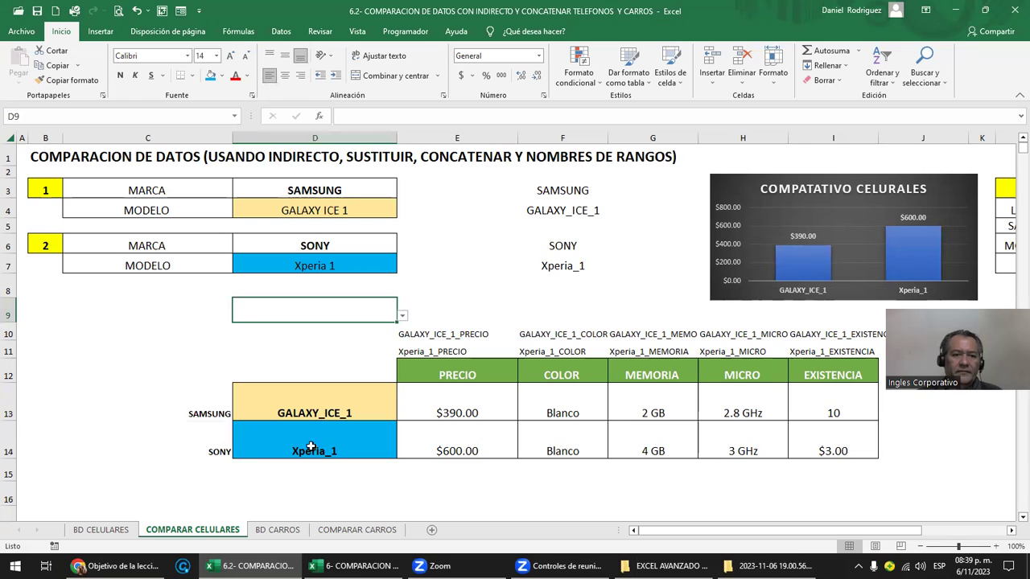
Step: Set the first phone's brand to MOTOROLA, trying Droid Mini, Droid 1, then Droid X as model
drag(316, 403, 317, 435)
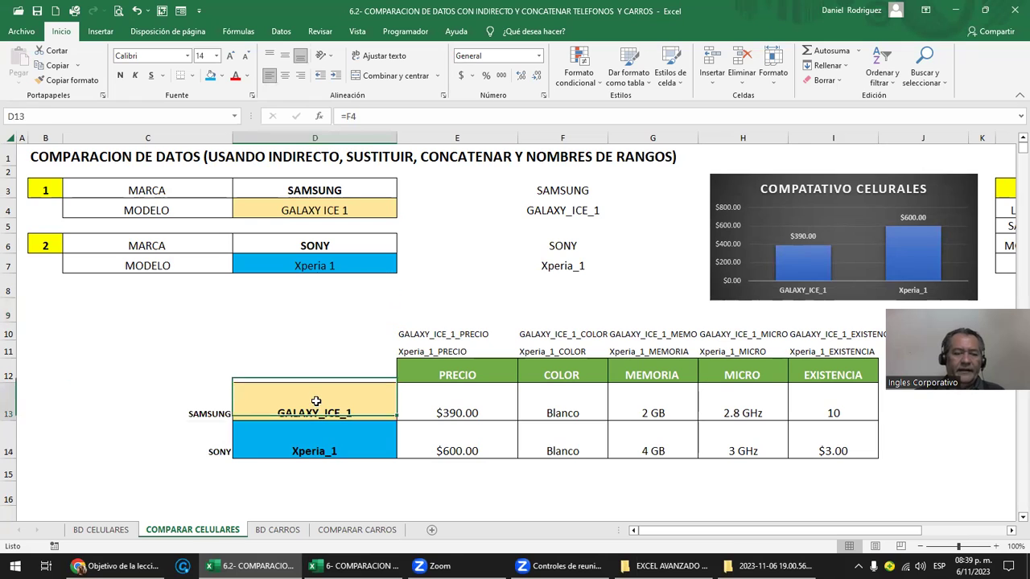
click(341, 186)
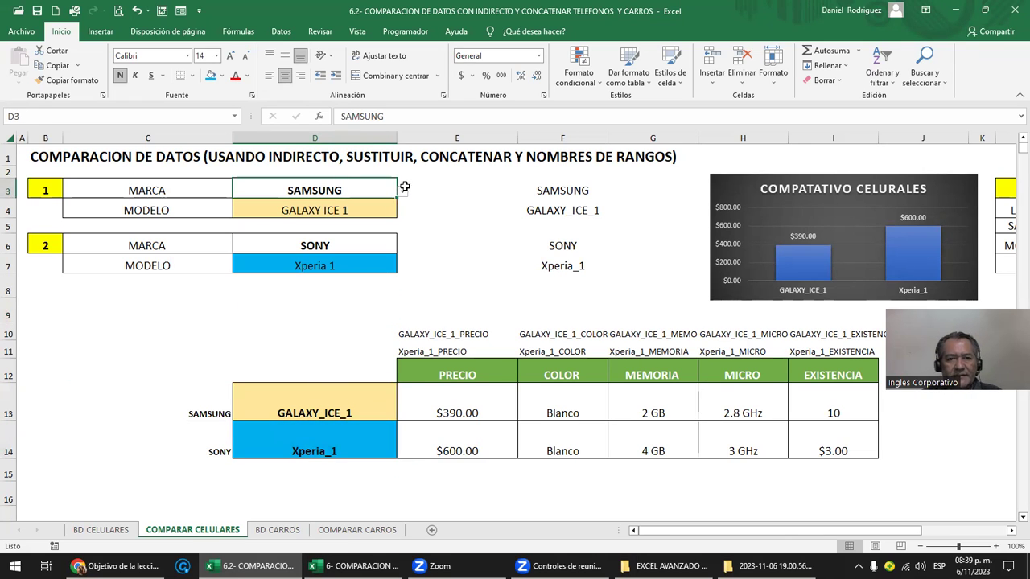
click(402, 193)
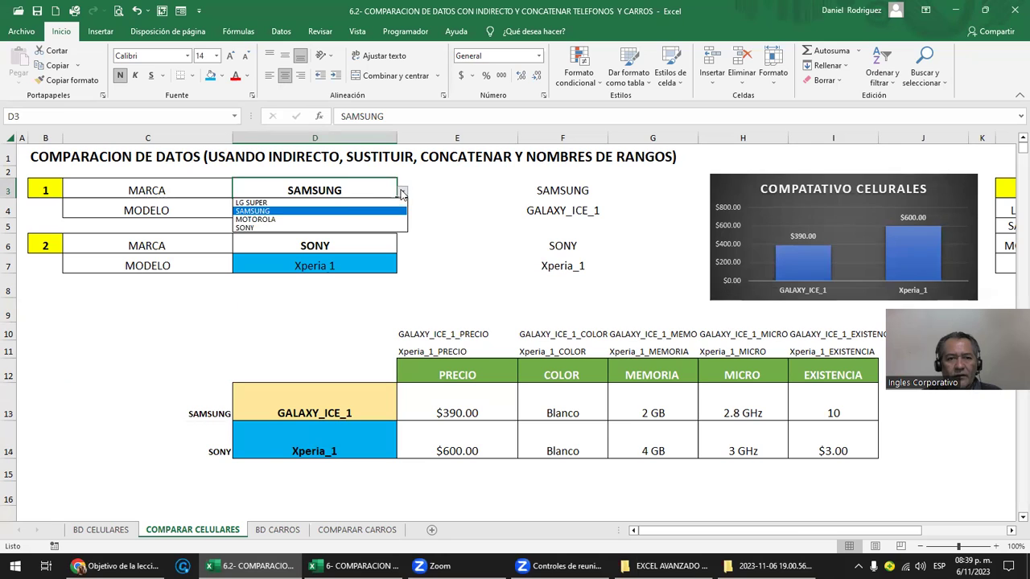
click(287, 218)
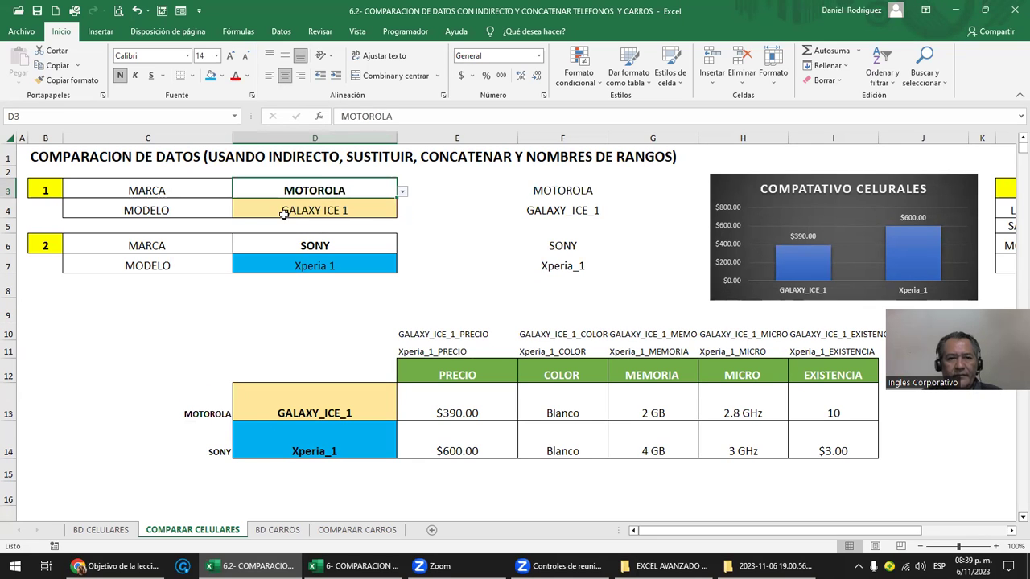
click(360, 212)
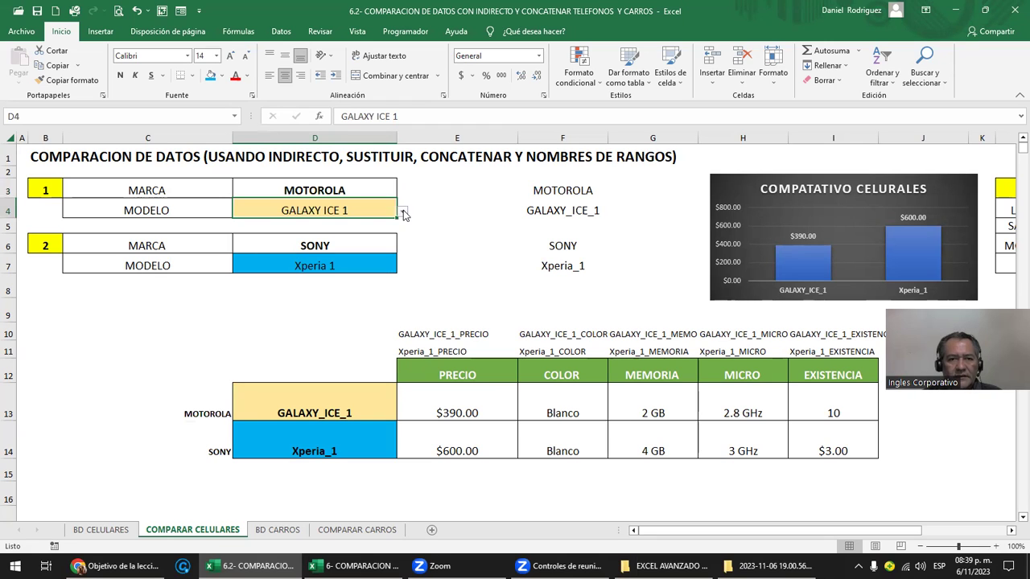
click(401, 212)
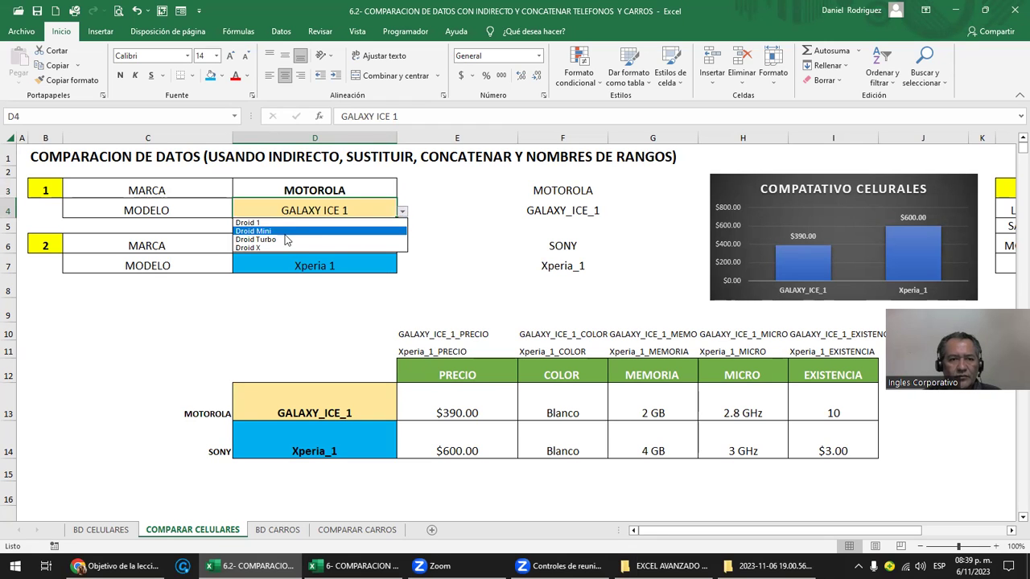
click(262, 231)
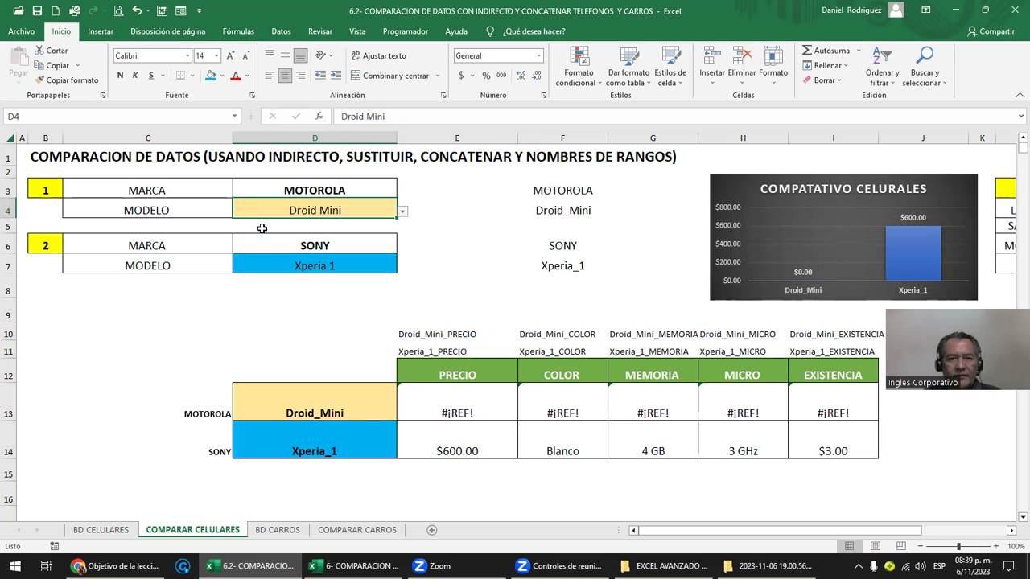
click(403, 212)
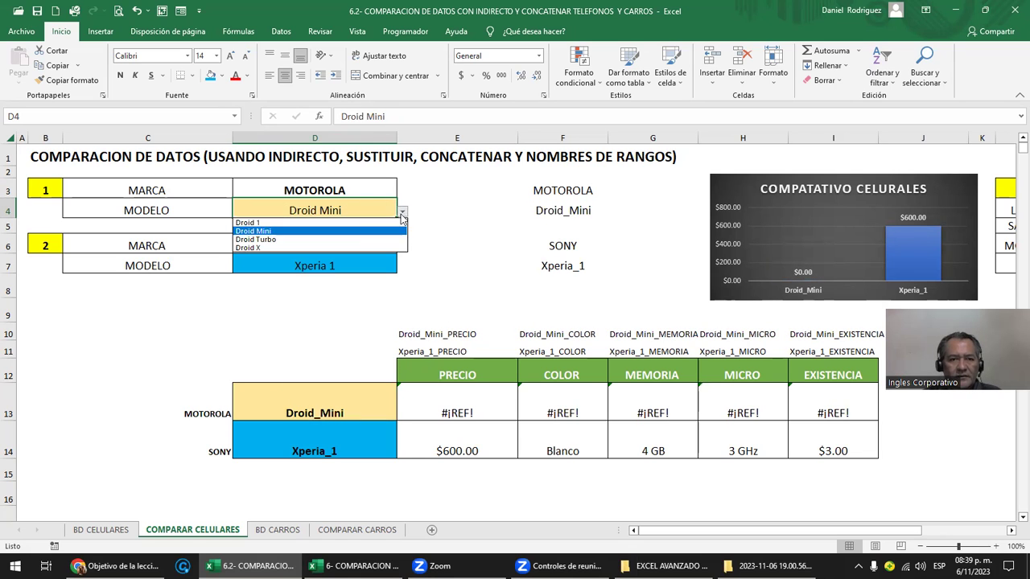
click(283, 226)
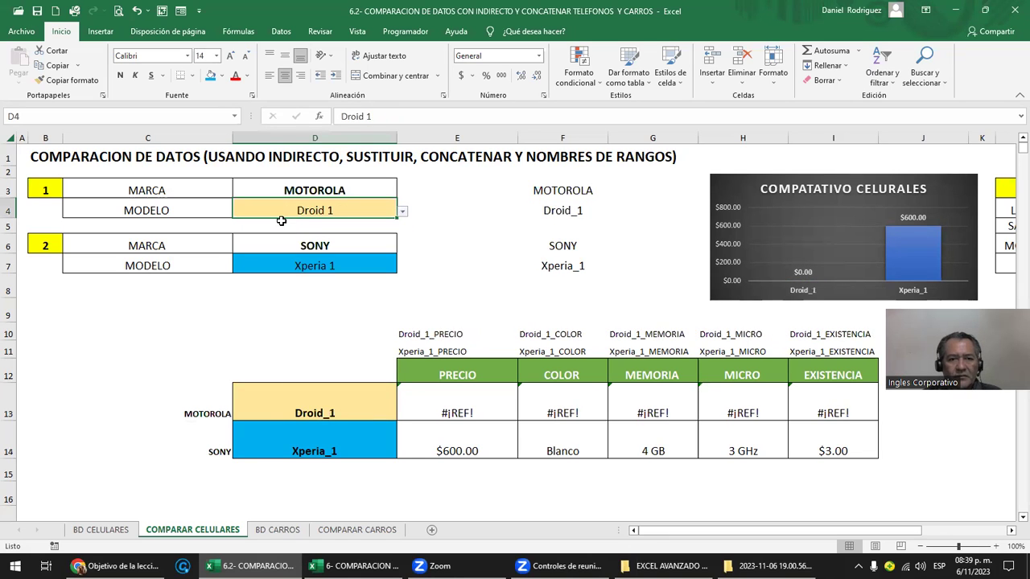
click(404, 212)
click(300, 240)
Step: Switch the first phone's brand to LG SUPER while the model stays Droid X
click(371, 191)
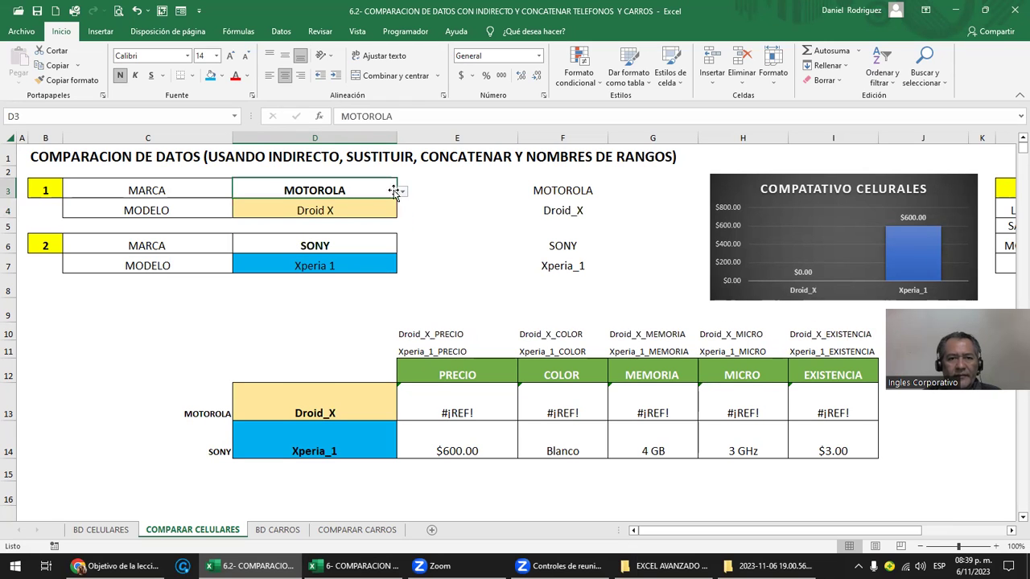
click(403, 193)
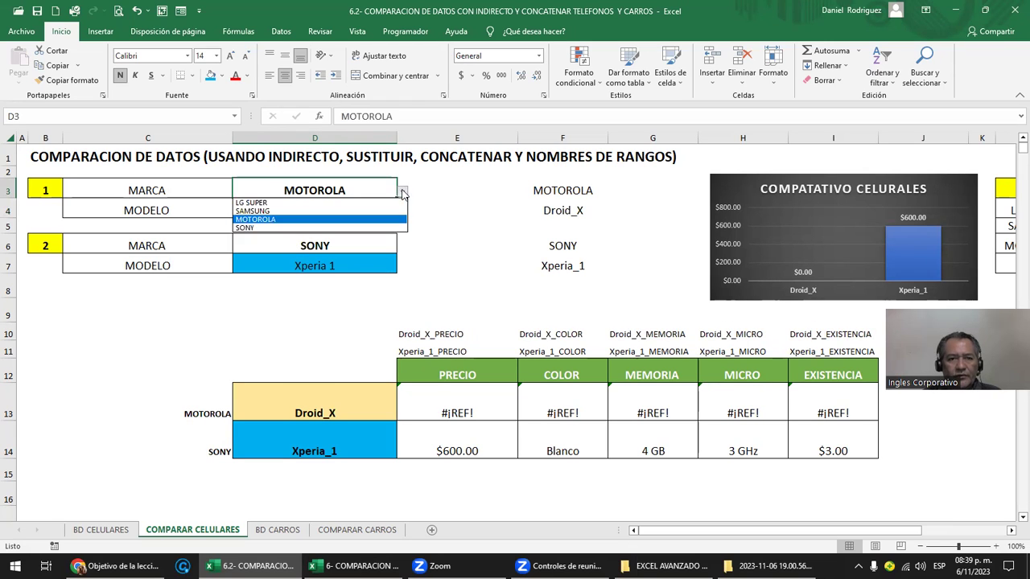
click(304, 204)
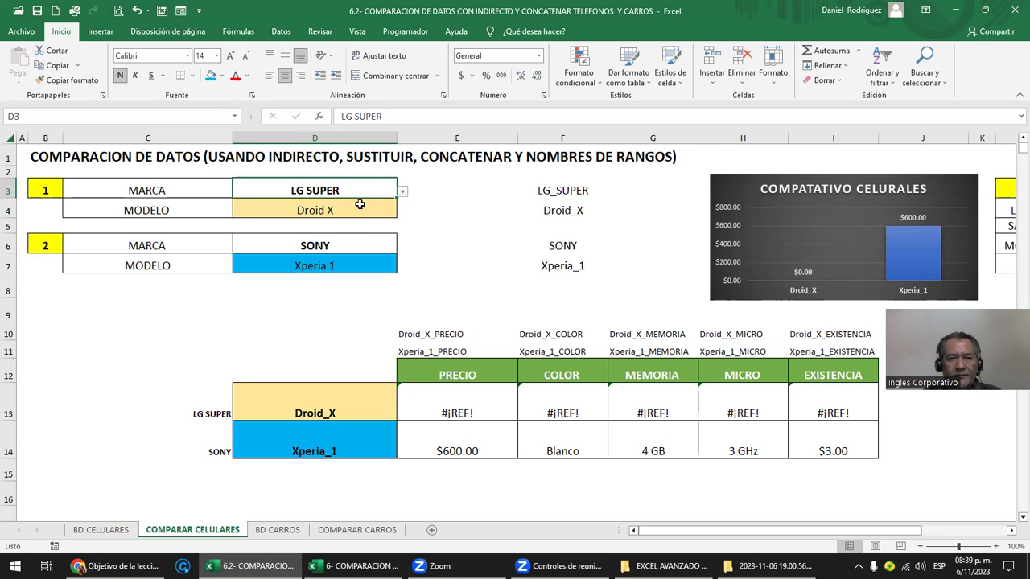
click(998, 210)
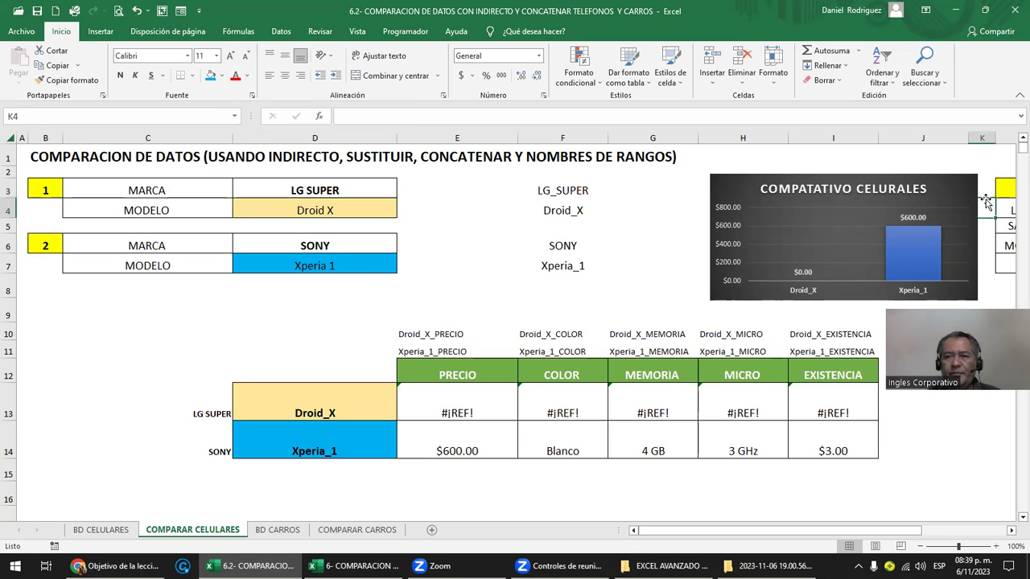
Step: Rename the brand entry LG SUPER to LG in the brand list
key(F2)
key(Left)
key(Left)
key(Left)
key(BackSpace)
key(Delete)
key(Delete)
key(Delete)
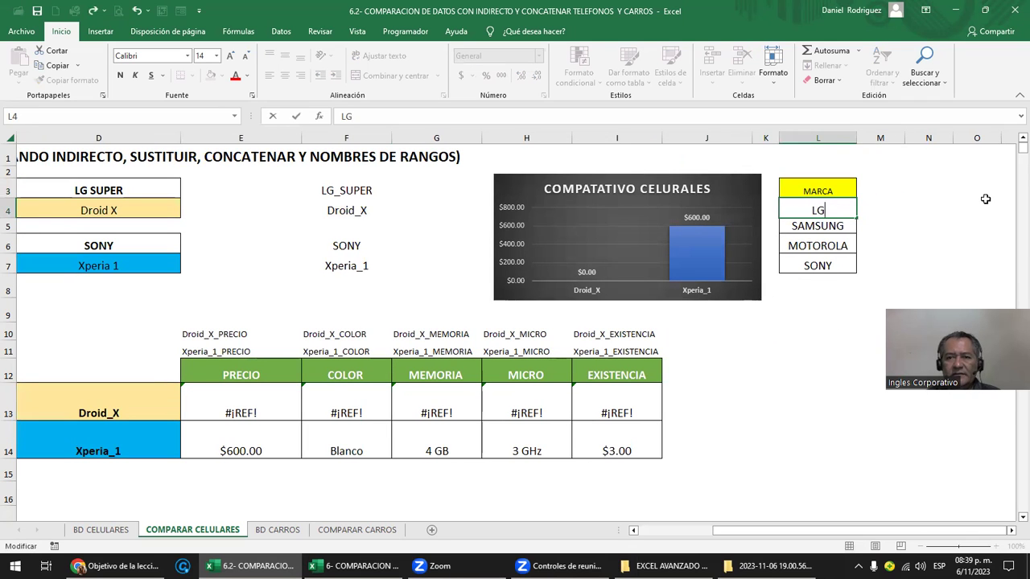
key(Return)
key(Left)
key(Left)
key(Left)
key(Left)
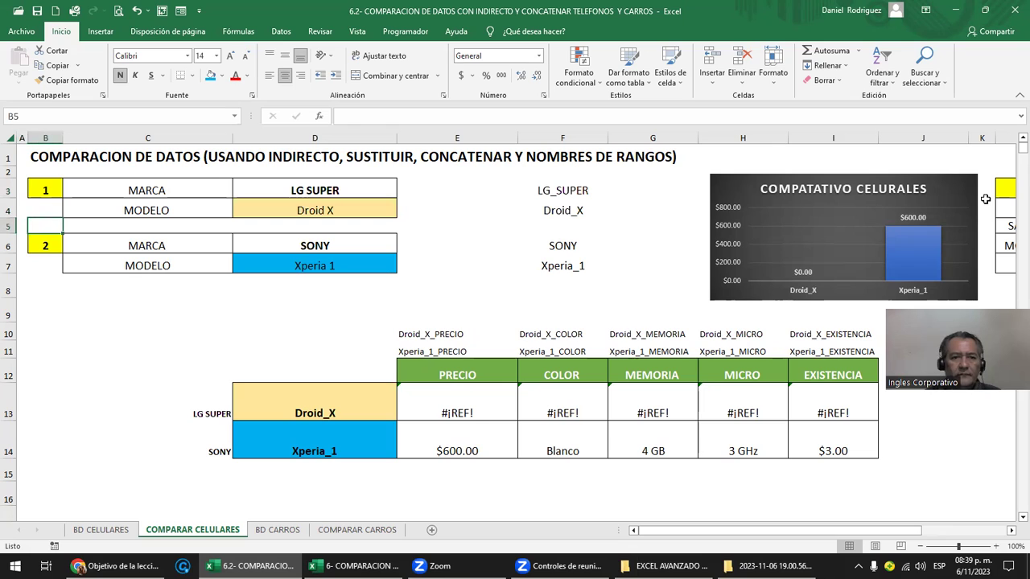
Step: Choose brand LG and model Lg K10 for the first phone
click(367, 182)
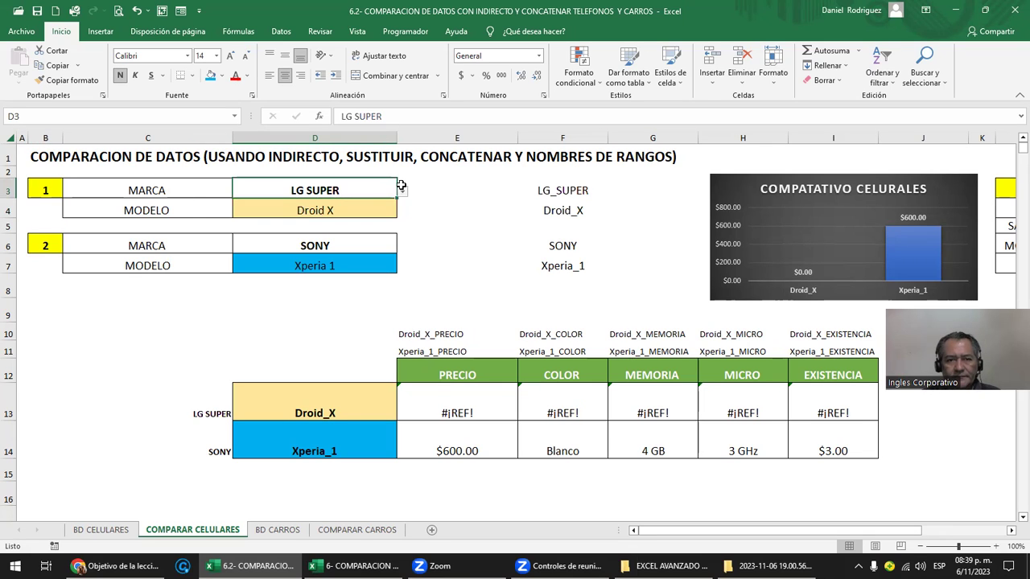
click(404, 193)
click(331, 203)
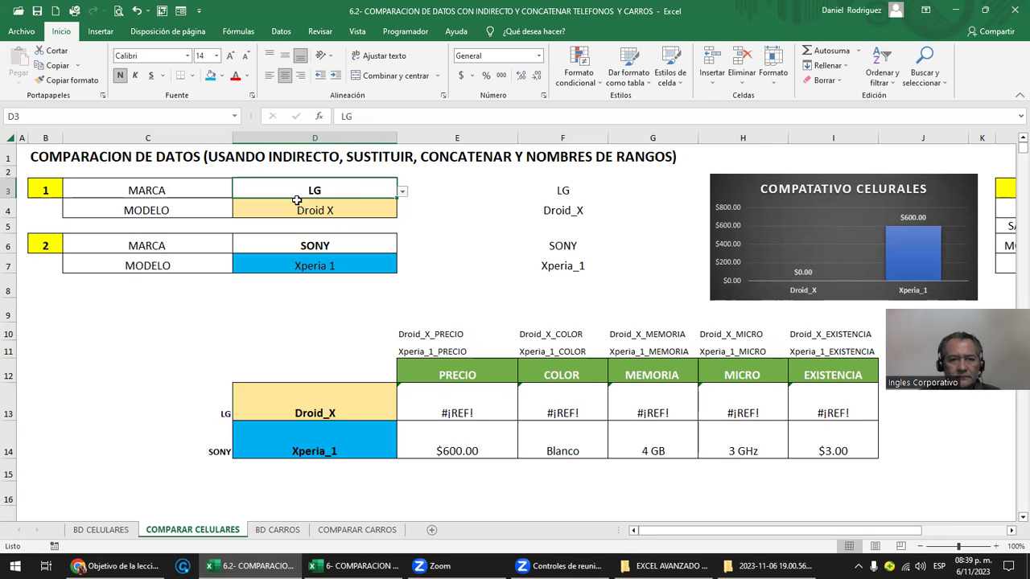
click(340, 205)
click(402, 211)
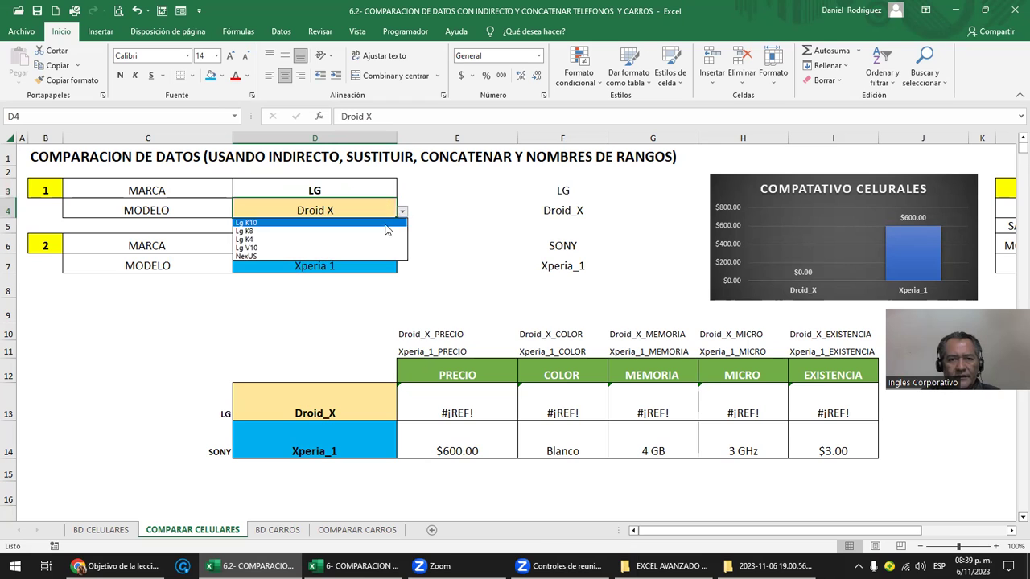
click(249, 223)
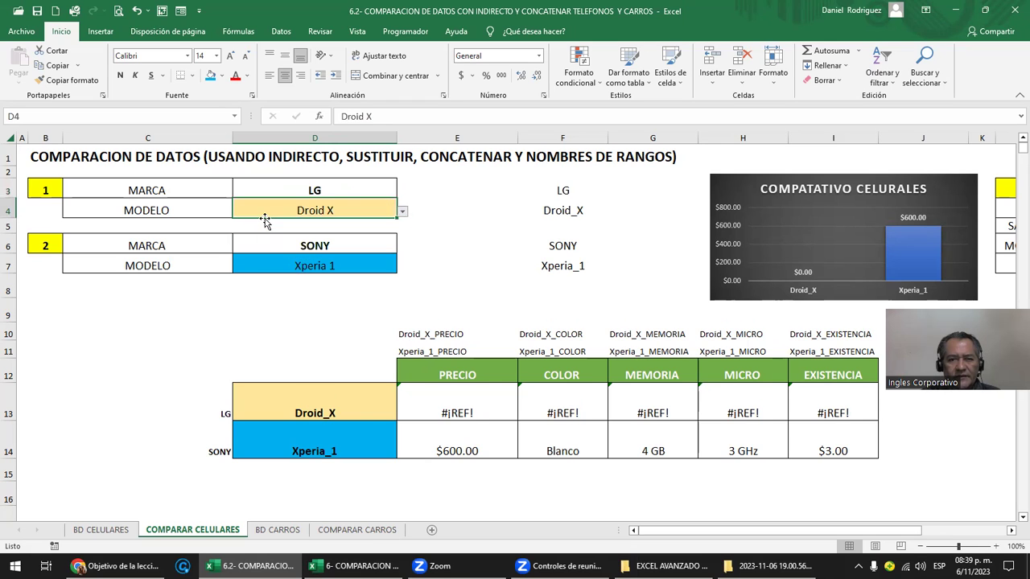
Step: Check the E13 and E14 prices and the D14 model formula, then review the SUSTITUIR formulas in F3:F7
click(456, 404)
click(426, 439)
click(364, 445)
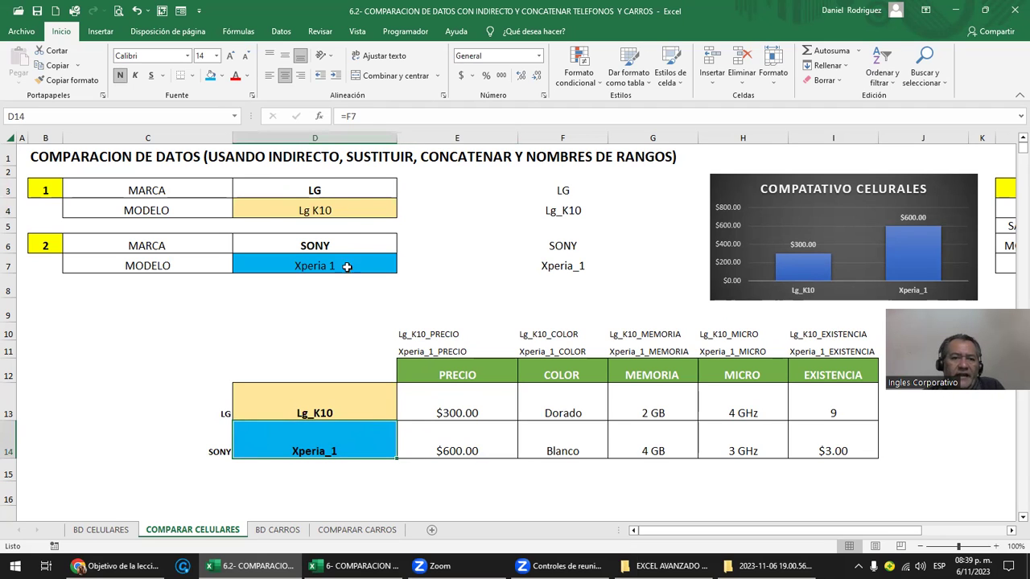
drag(310, 190, 310, 211)
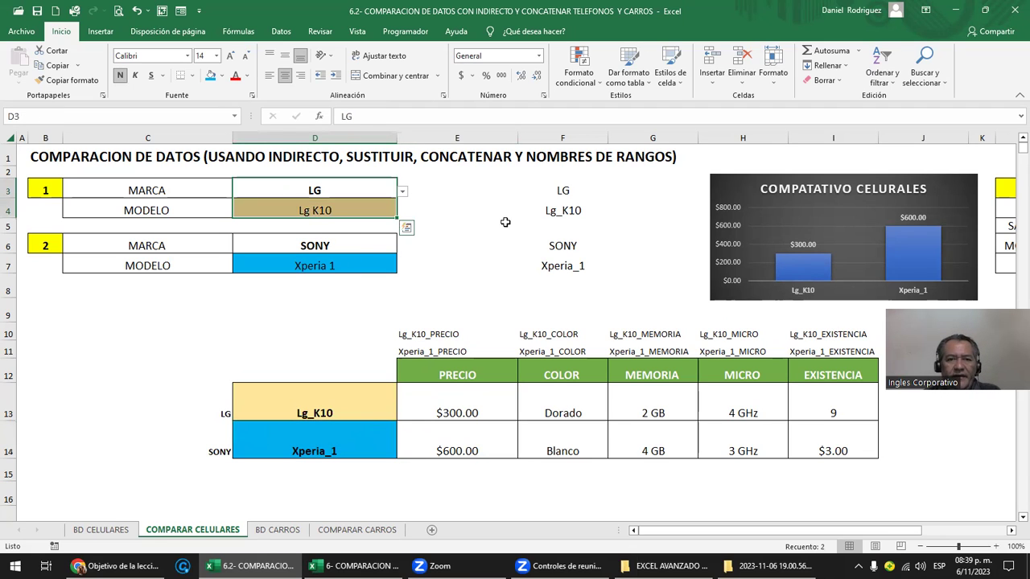
drag(562, 194, 565, 254)
click(563, 247)
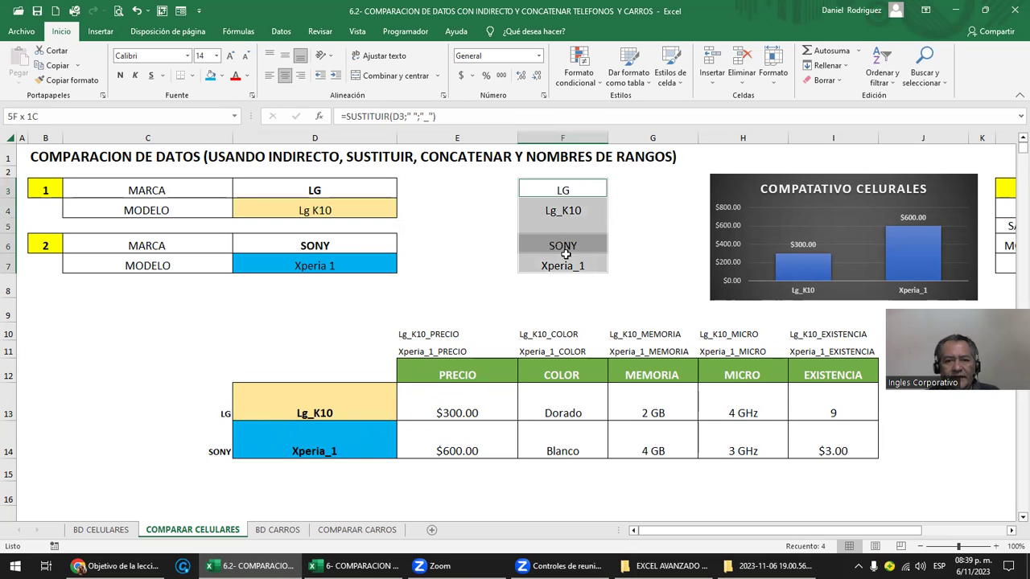
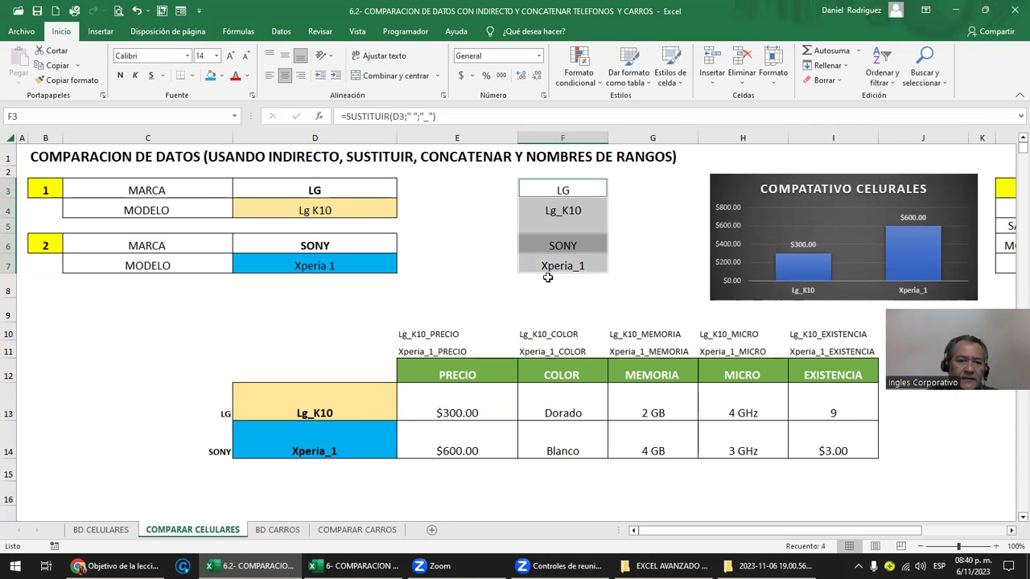
Step: Check D13's formula, then clear the helper names in F3:F7
click(343, 411)
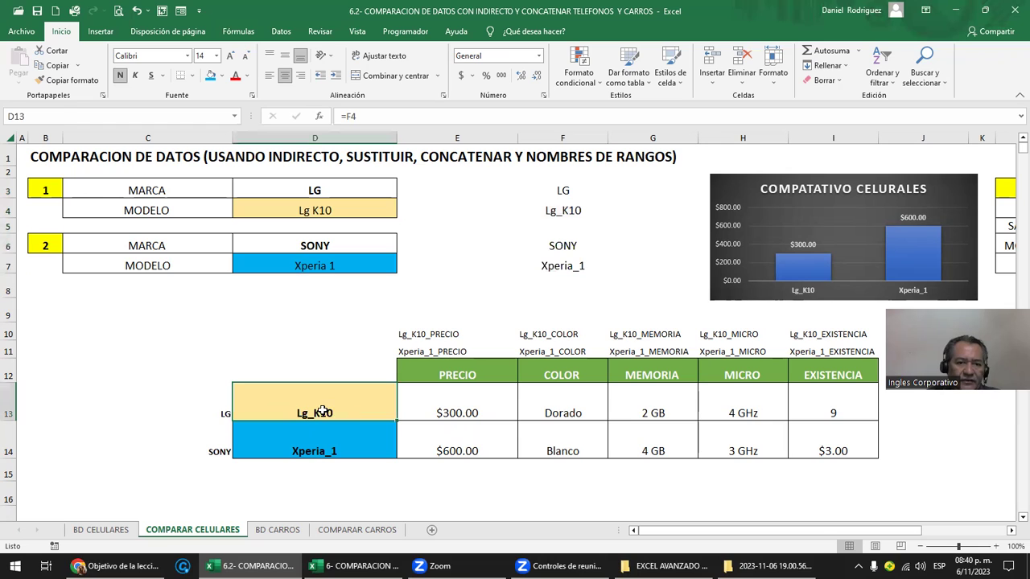
double_click(322, 412)
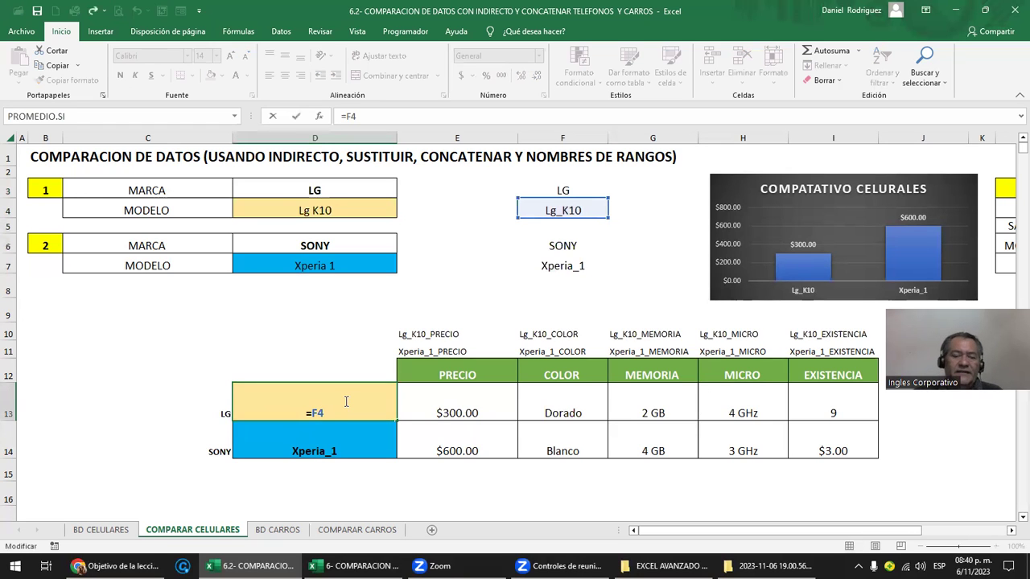
key(Escape)
drag(565, 191, 587, 267)
key(Delete)
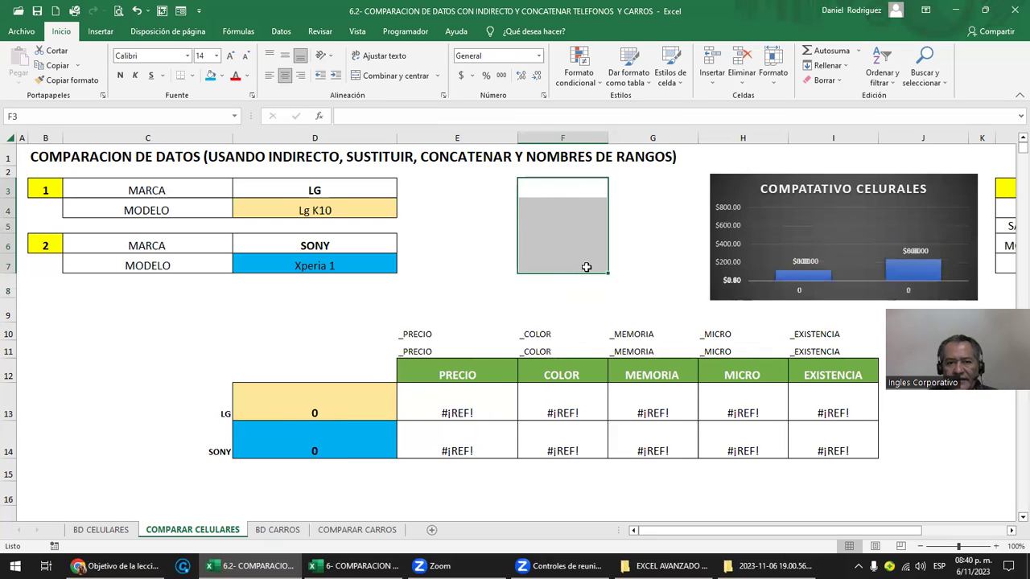
Step: Enter =SUSTITUIR(D4;" ";"_") in D13 so it yields Lg_K10
click(363, 406)
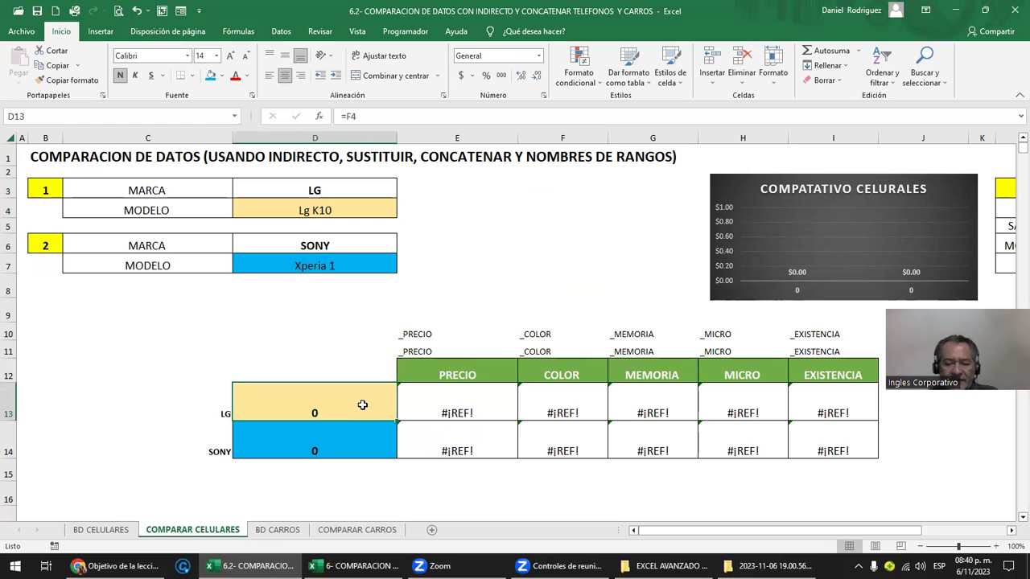
text(=SUS)
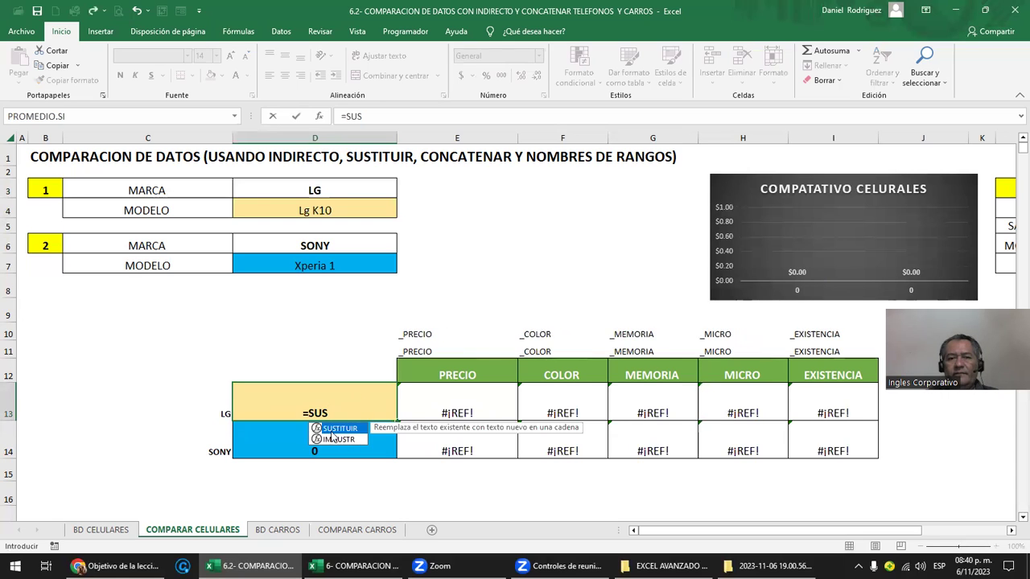
double_click(335, 430)
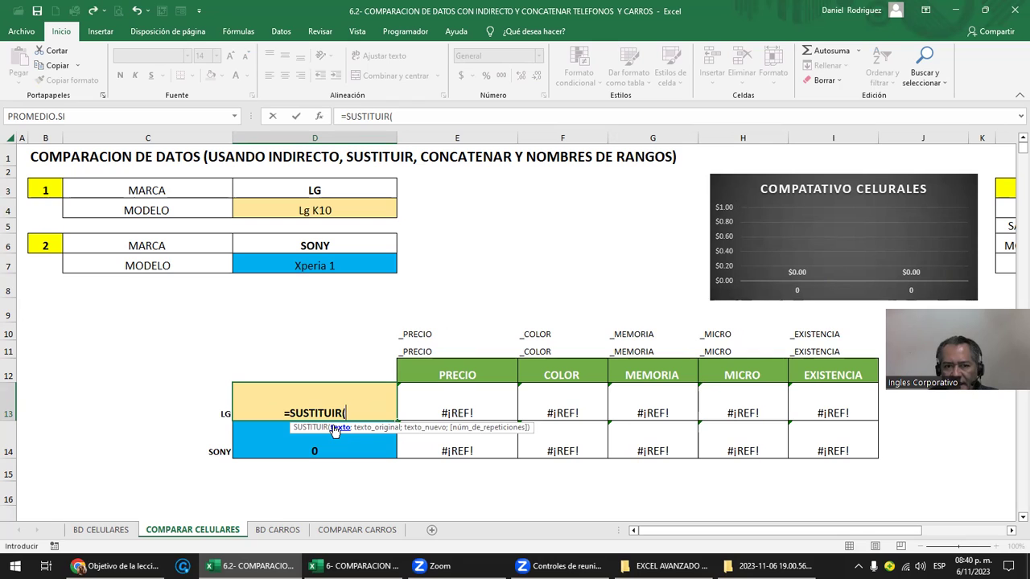
click(327, 216)
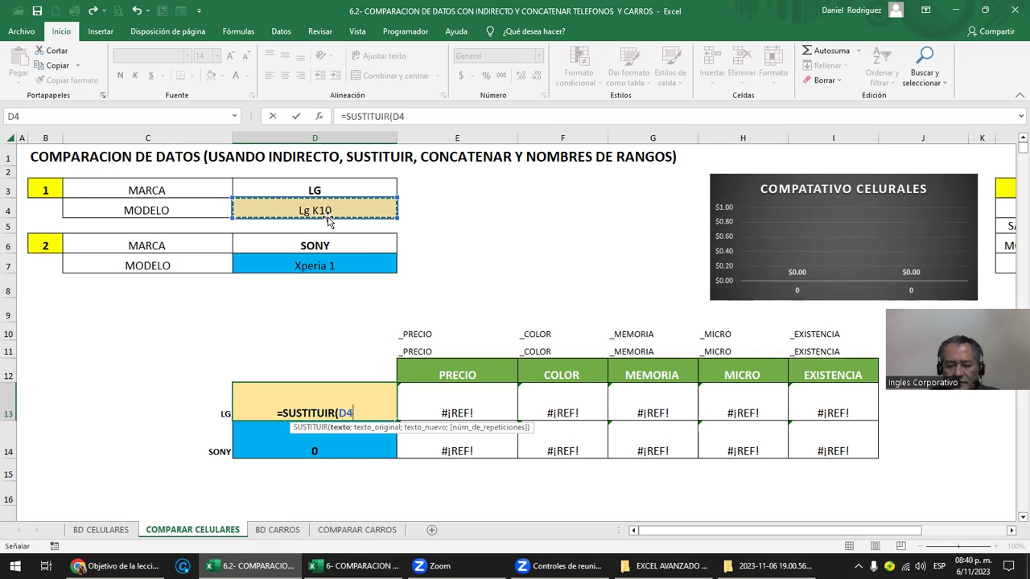
text(;)
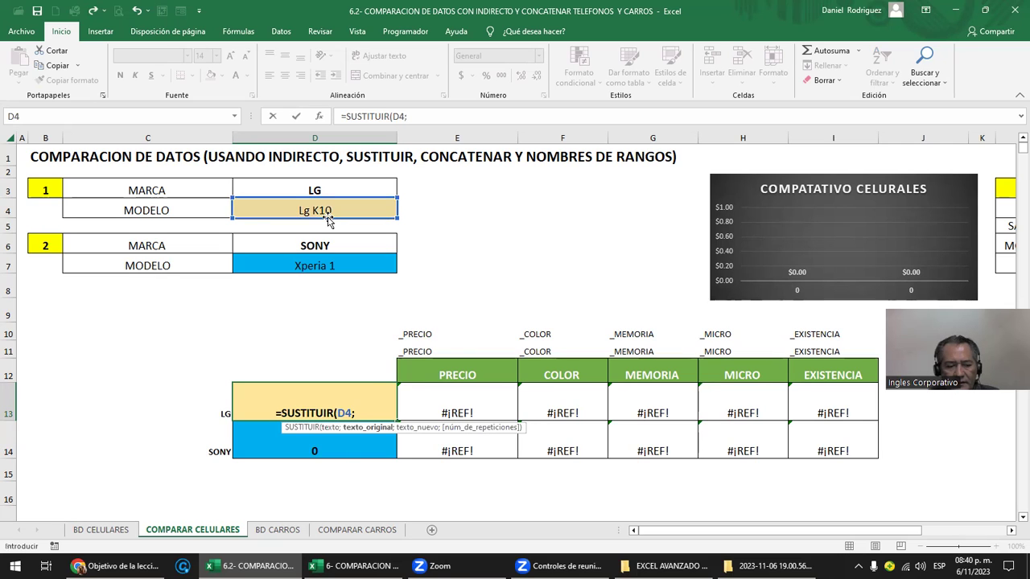
text(" ")
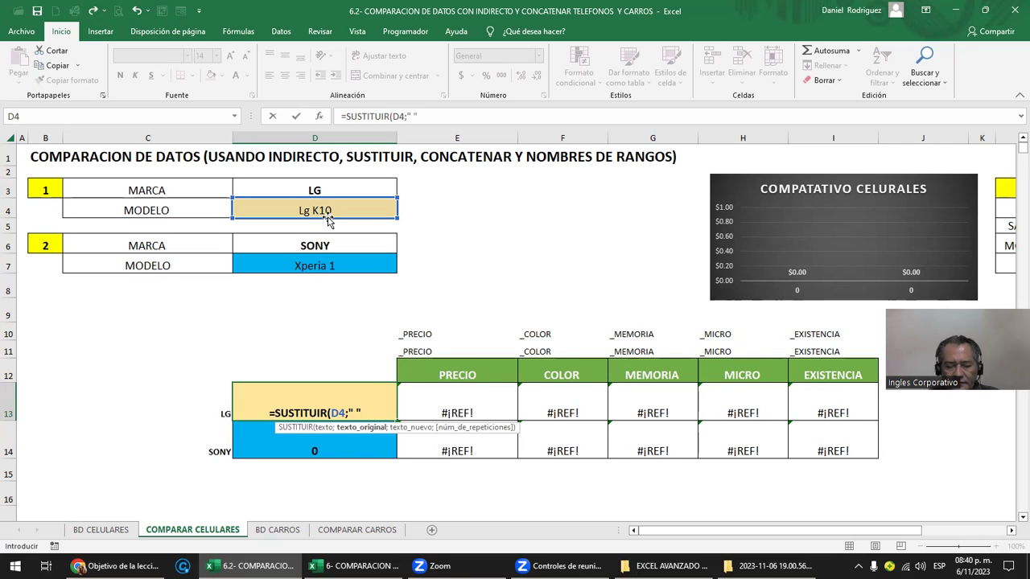
text(;"_)
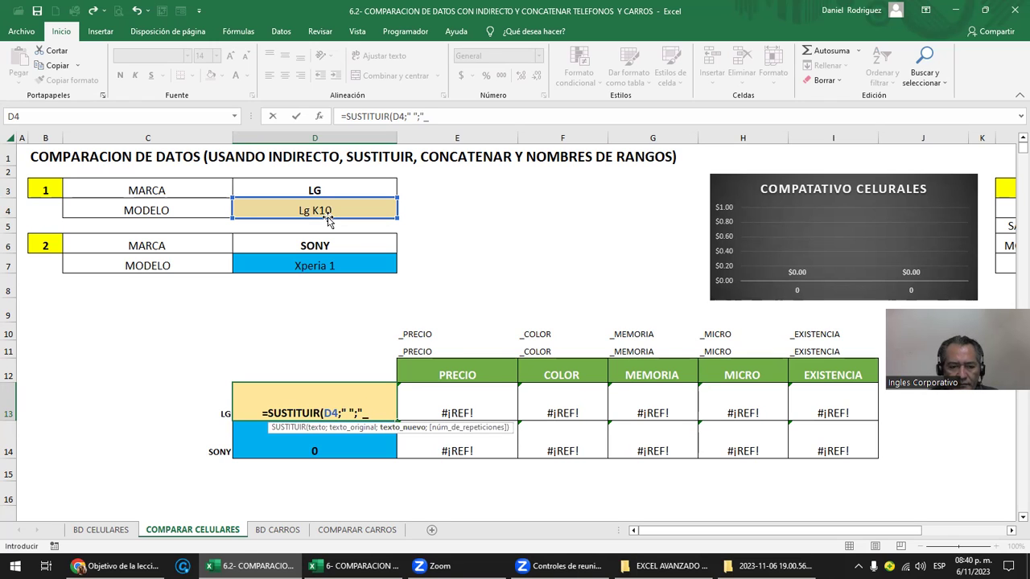
text("))
key(ctrl+Return)
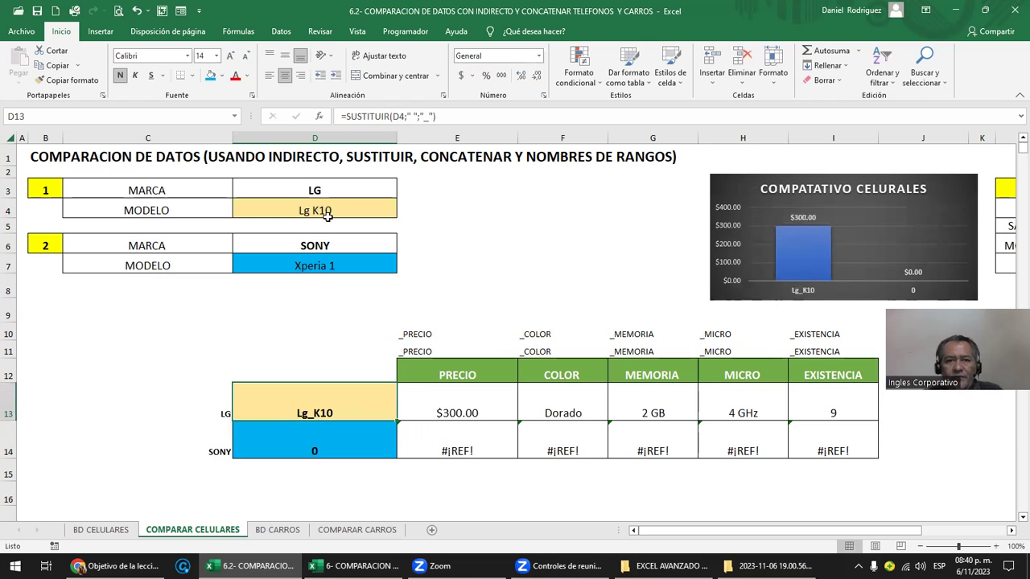
Step: Copy D13's SUSTITUIR formula down into D14
drag(512, 199, 528, 327)
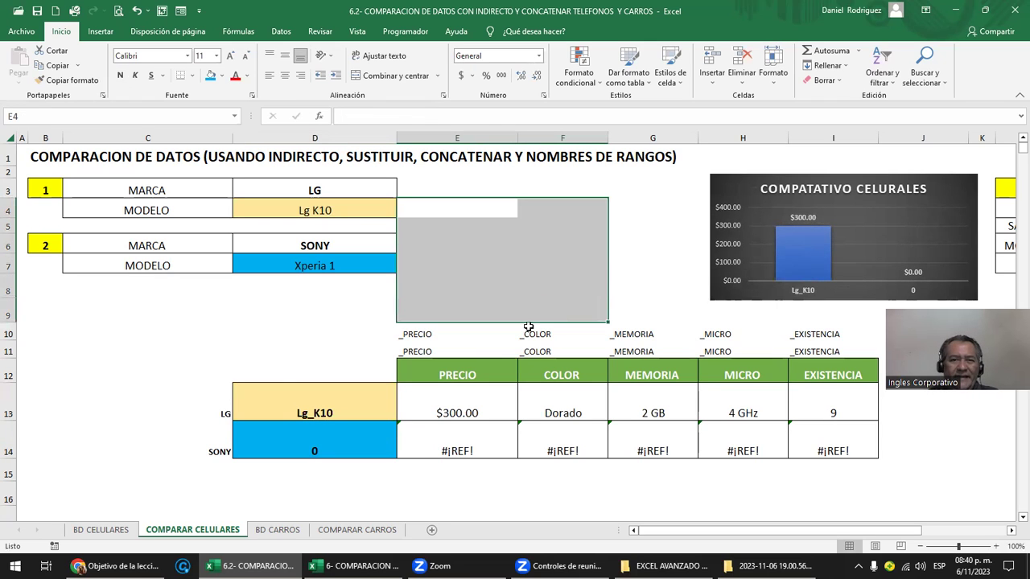
click(320, 414)
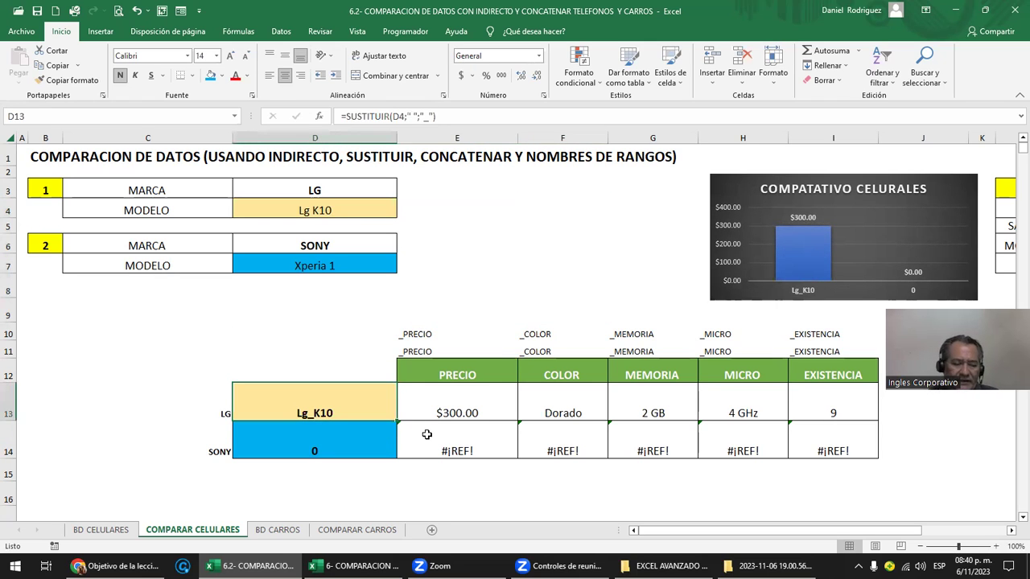
key(ctrl+c)
key(Down)
key(Return)
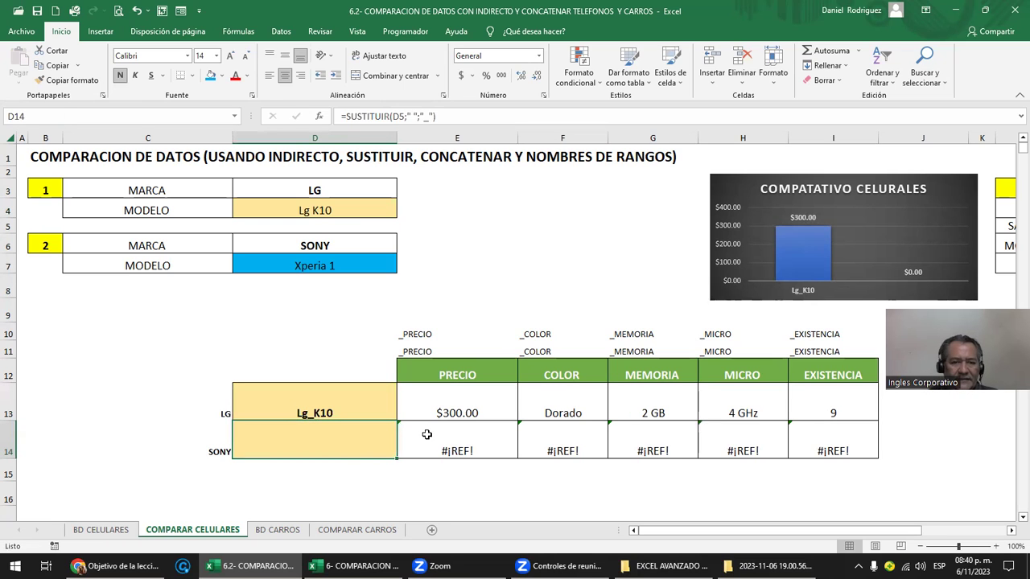
key(F2)
click(325, 404)
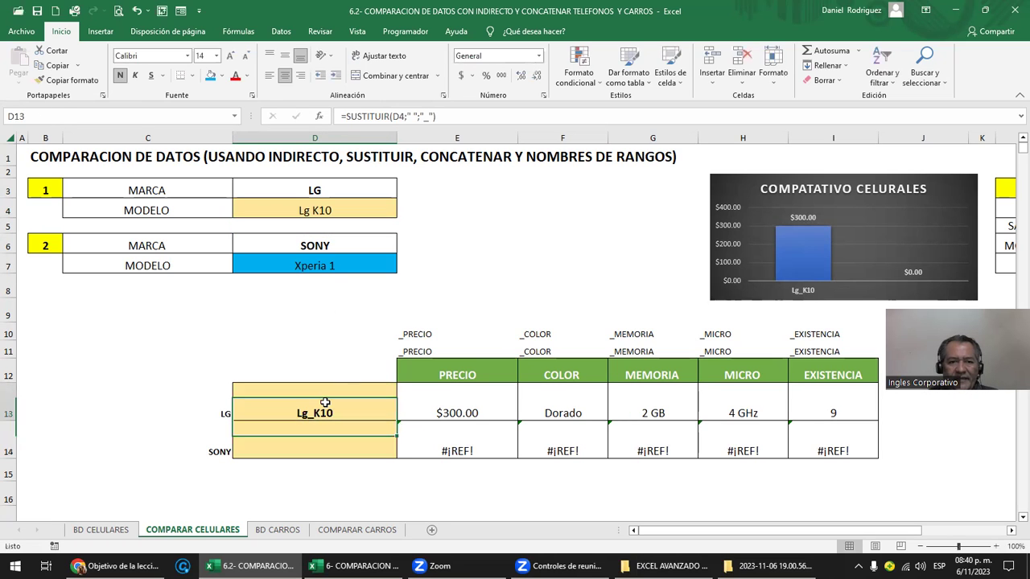
key(F2)
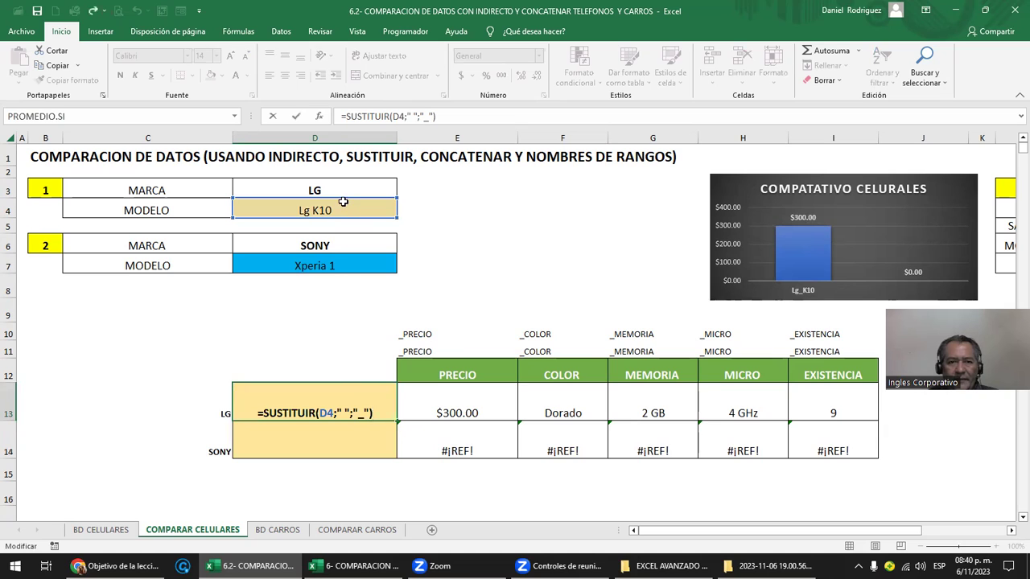
click(354, 268)
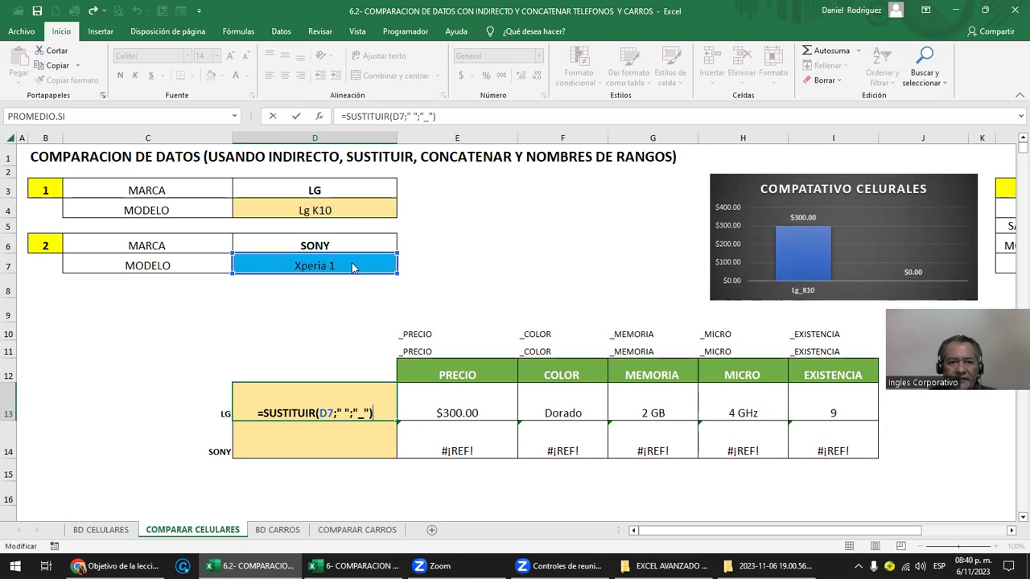
key(Escape)
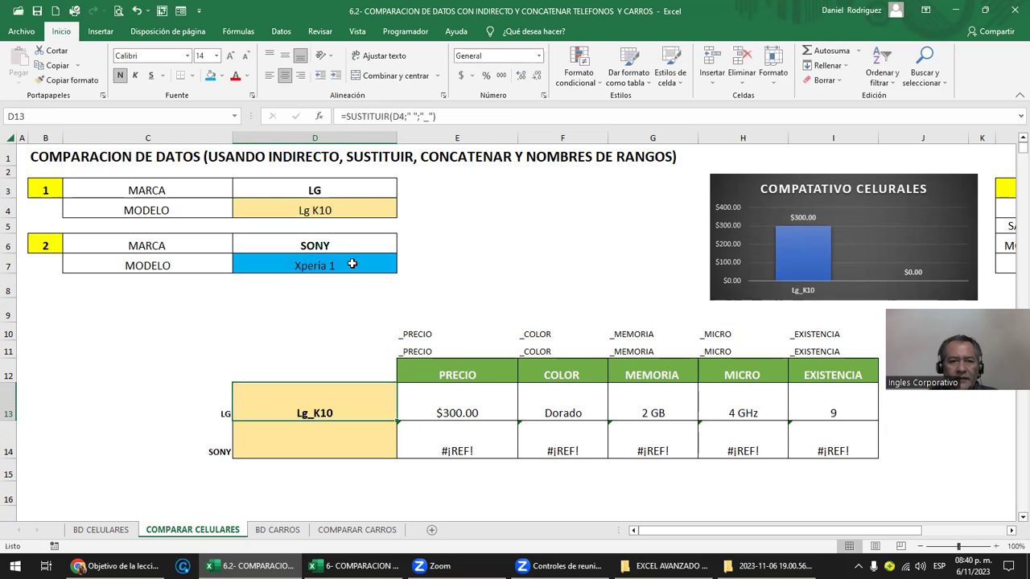
Step: Change D14's reference from D5 to D7 so it shows Xperia_1
key(ctrl+c)
key(Down)
key(ctrl+v)
key(F2)
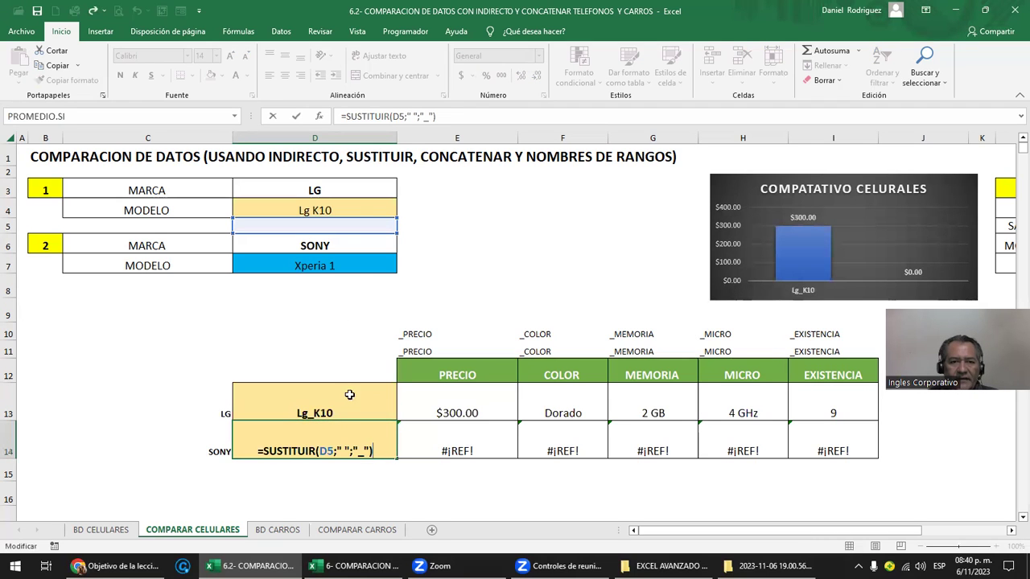
drag(350, 247, 346, 265)
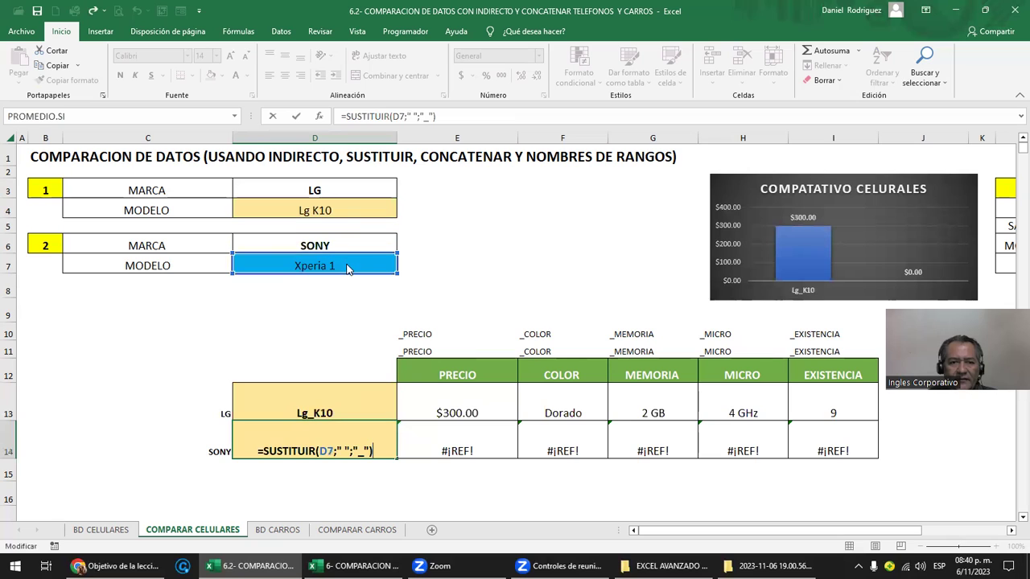
key(Return)
Step: Copy D7's blue fill onto D14 with Copiar formato
click(346, 265)
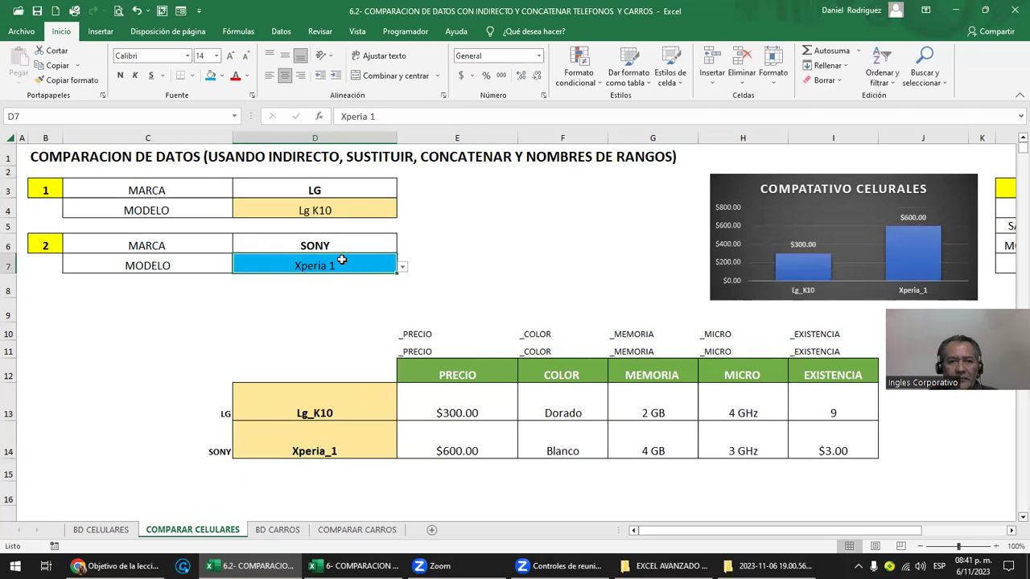
double_click(61, 79)
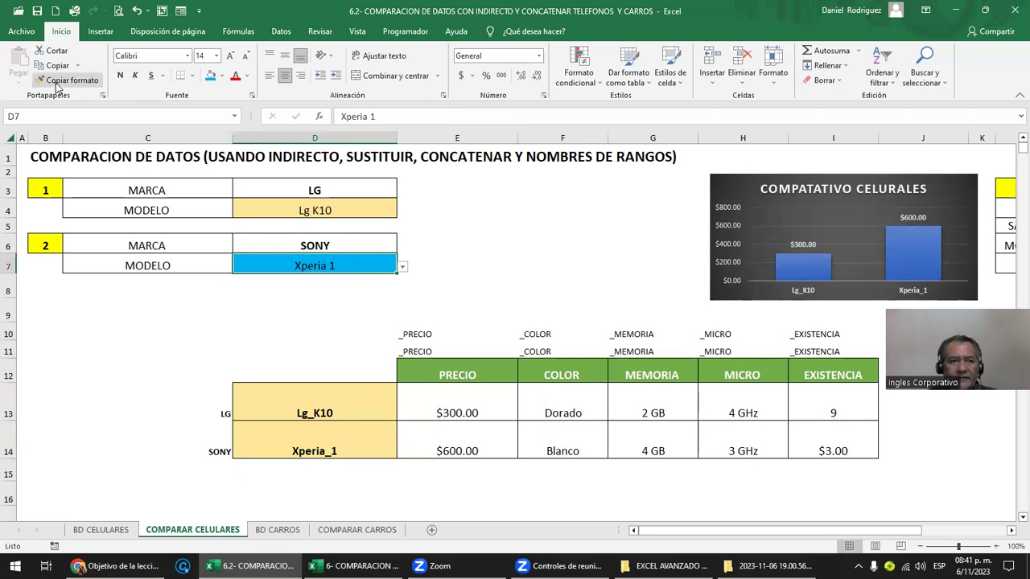
click(314, 447)
key(Escape)
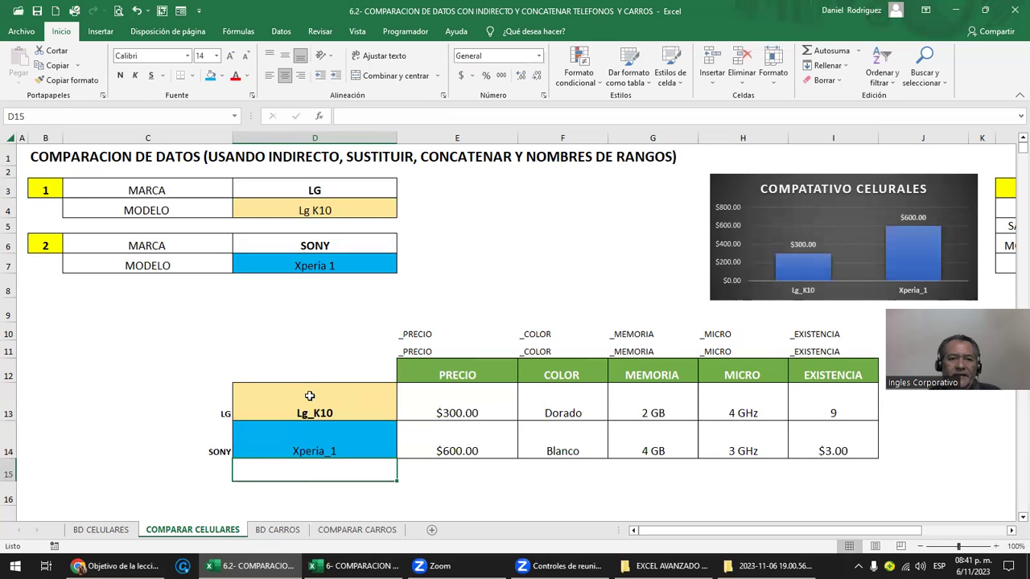
double_click(311, 394)
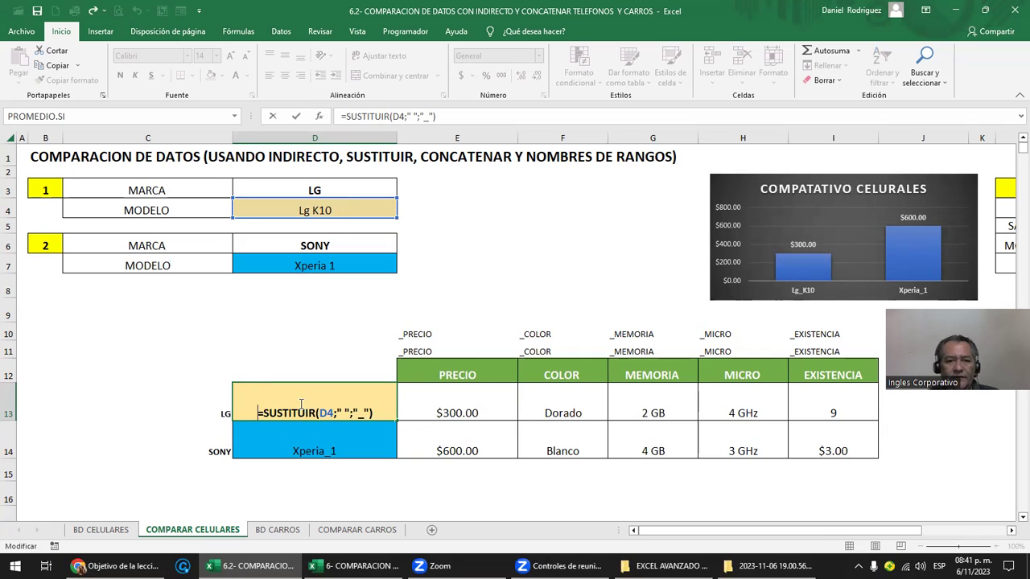
key(Escape)
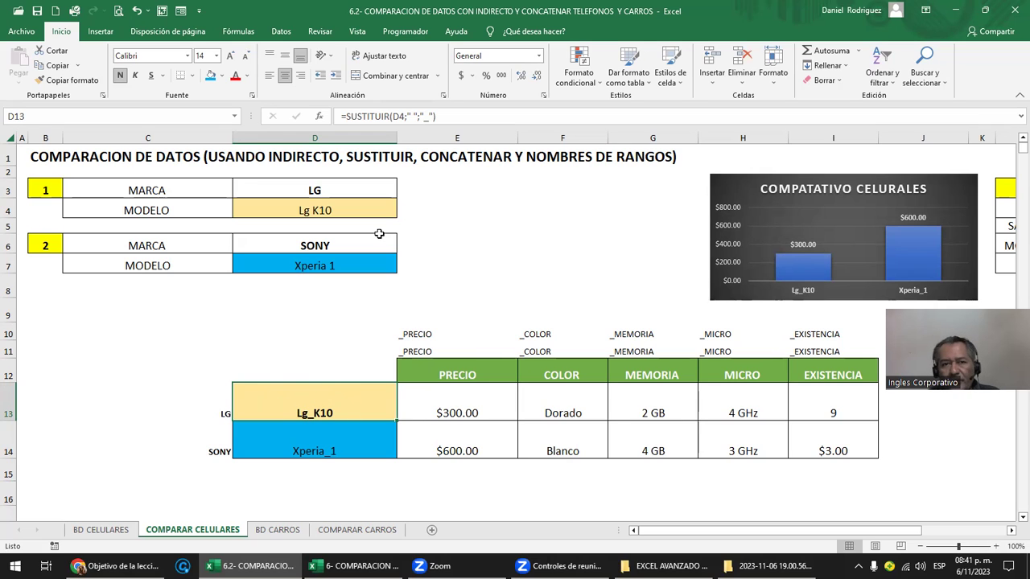
drag(446, 117, 340, 118)
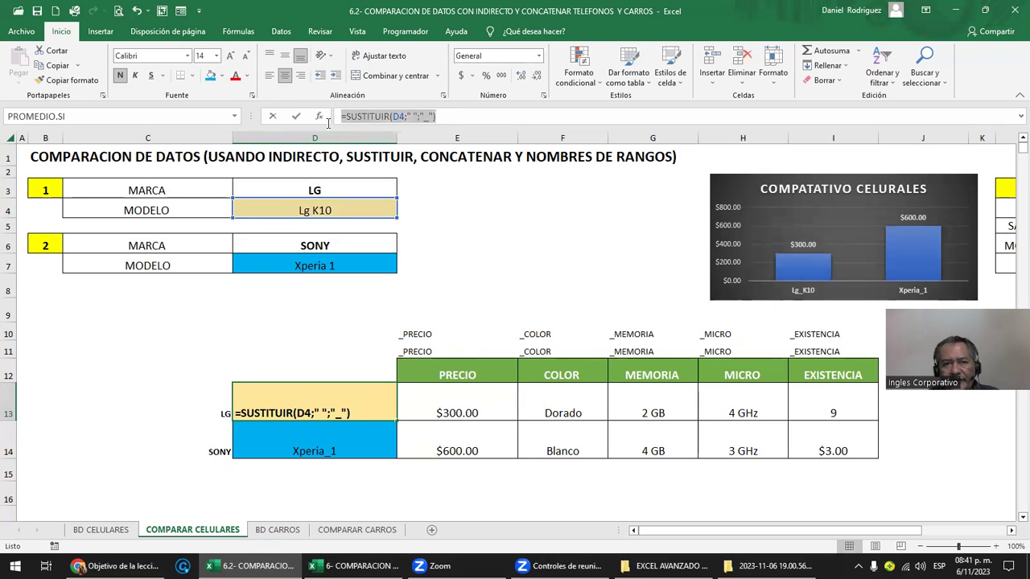
key(Escape)
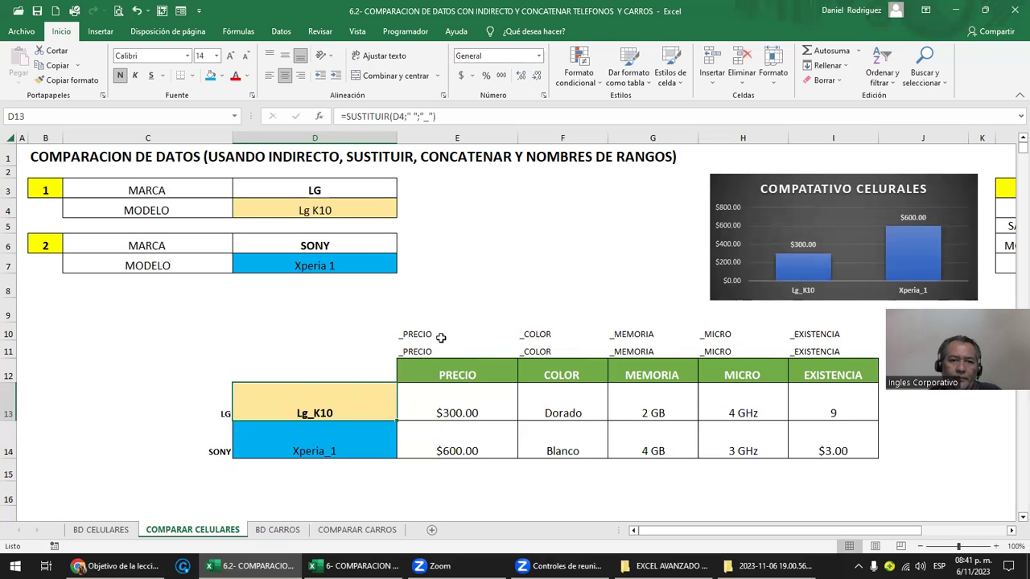
drag(441, 338, 847, 341)
key(Delete)
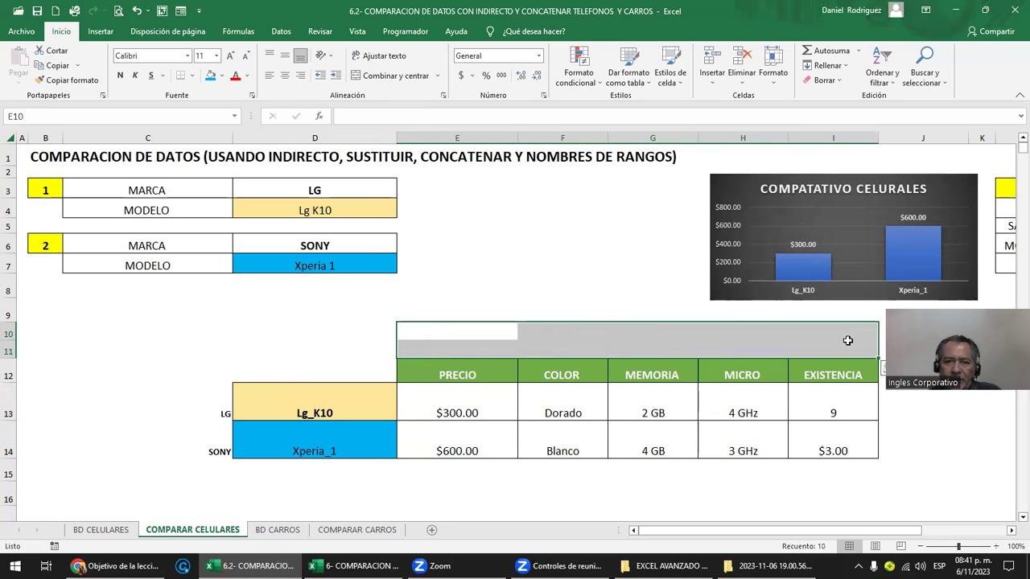
click(481, 193)
drag(503, 203, 634, 316)
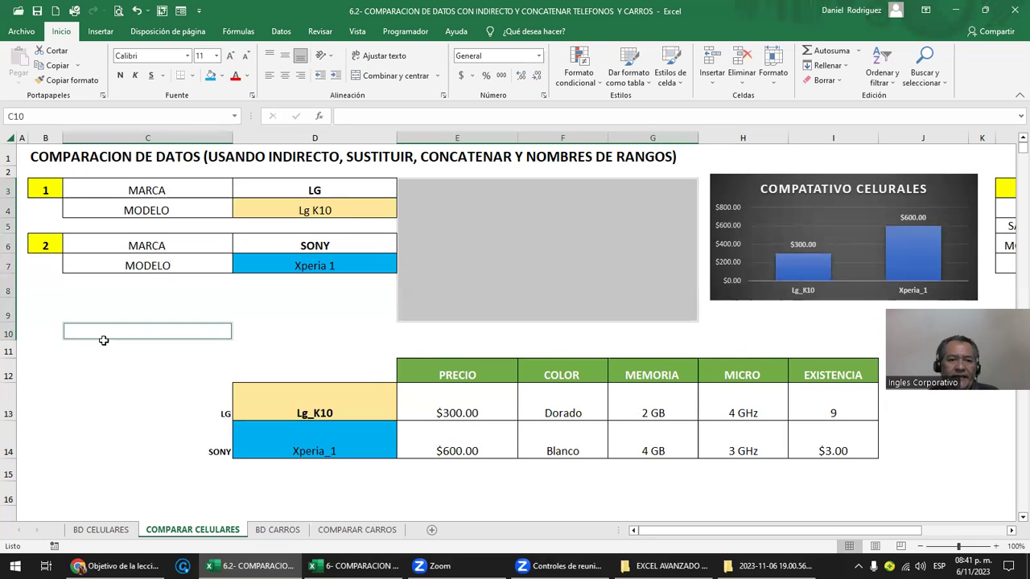
drag(120, 326, 128, 414)
ctrl+drag(472, 348, 855, 345)
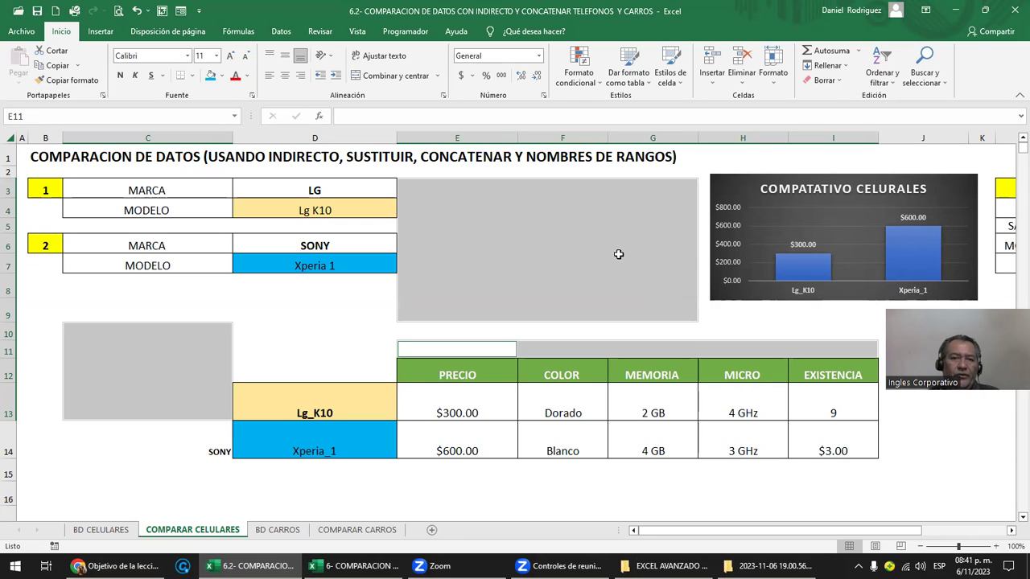
click(618, 254)
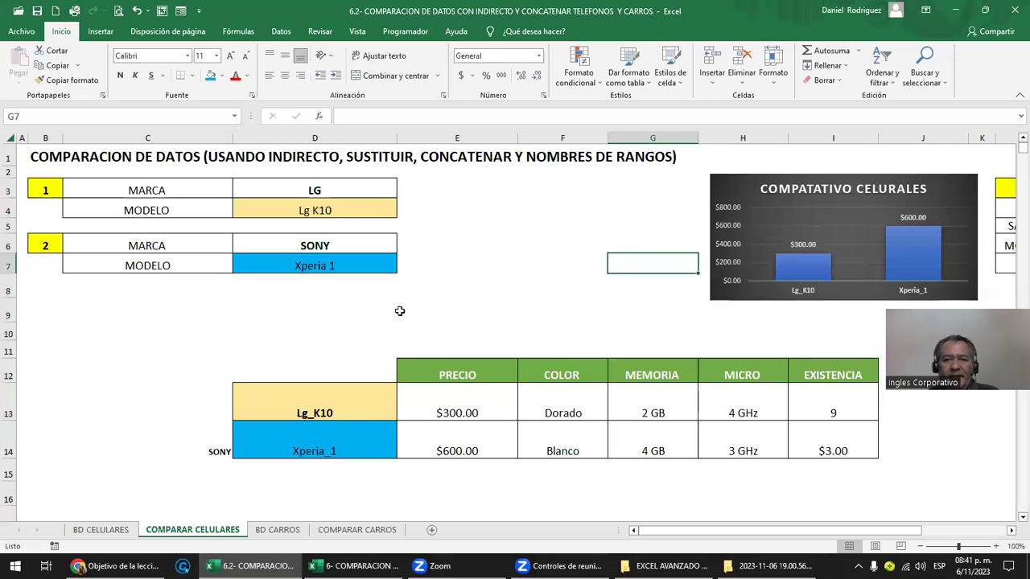
Step: Review the SUSTITUIR and INDIRECTO lookup formulas in D13 through G13 without changing them
double_click(324, 412)
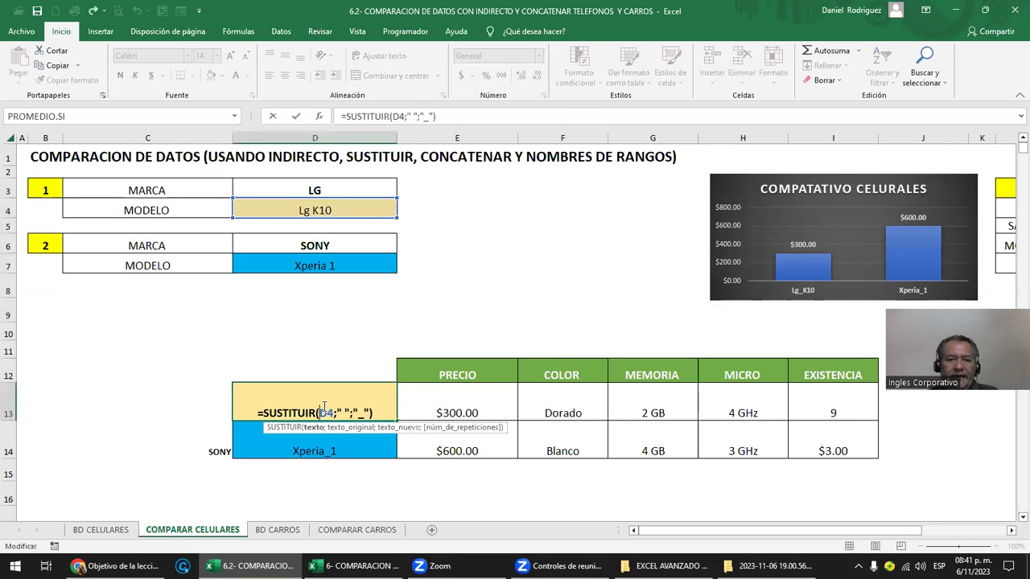
key(ctrl+Return)
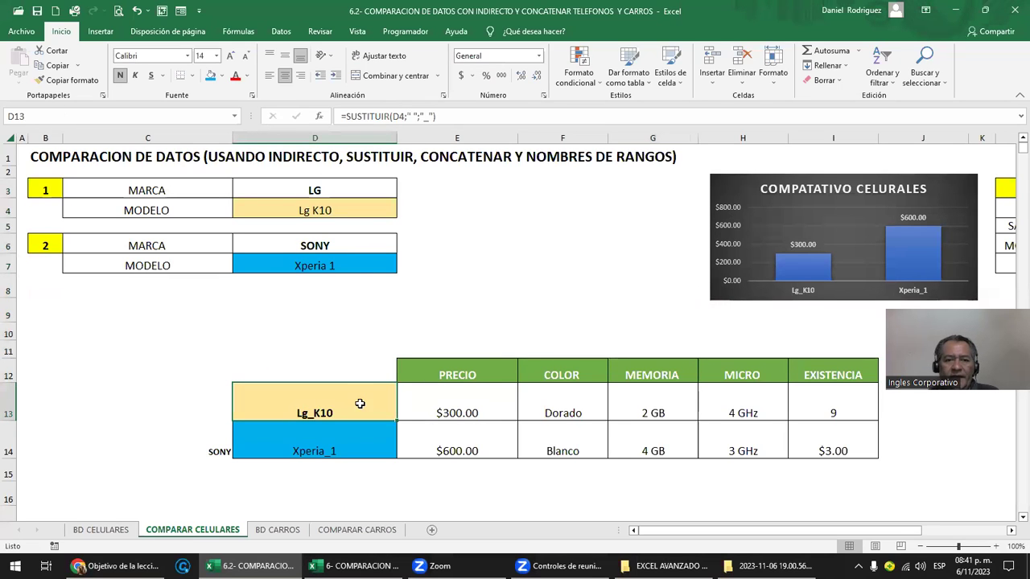
double_click(461, 408)
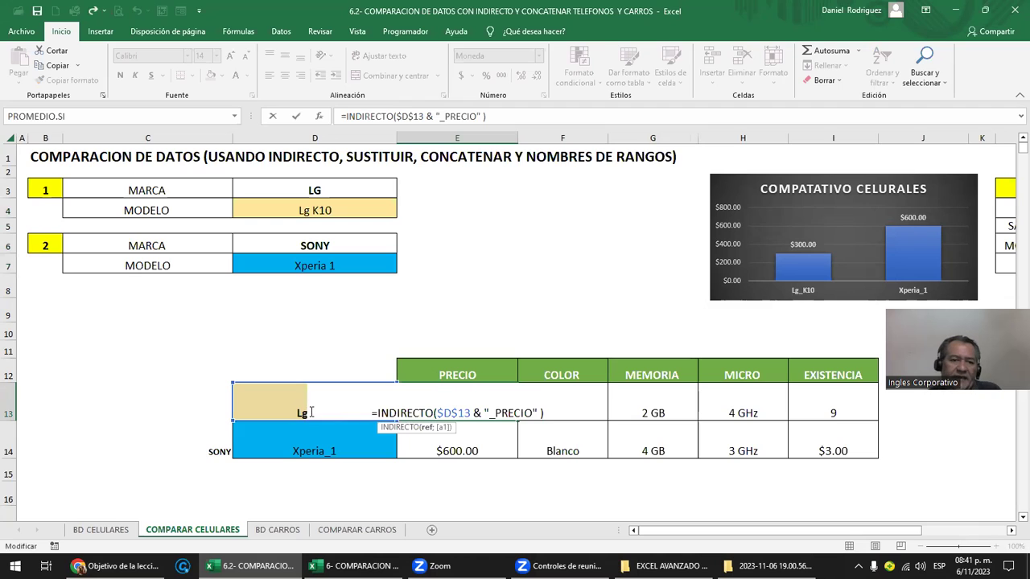
key(ctrl+Return)
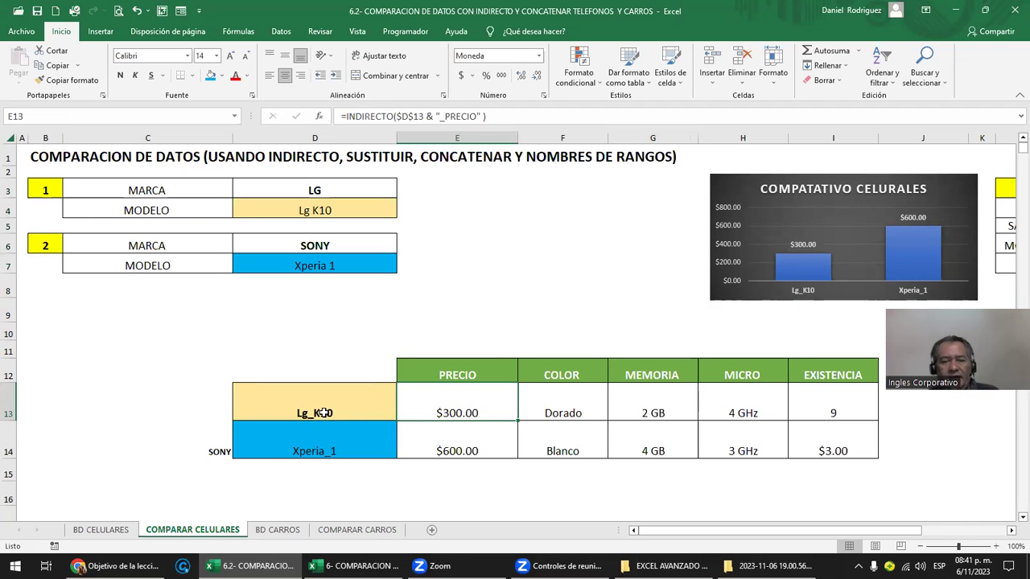
double_click(461, 408)
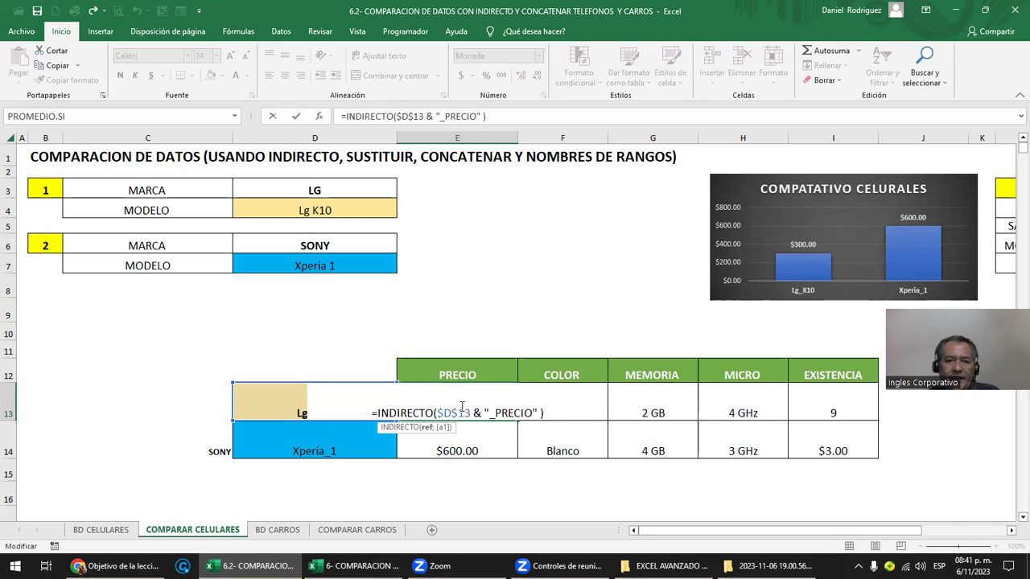
key(Escape)
double_click(571, 409)
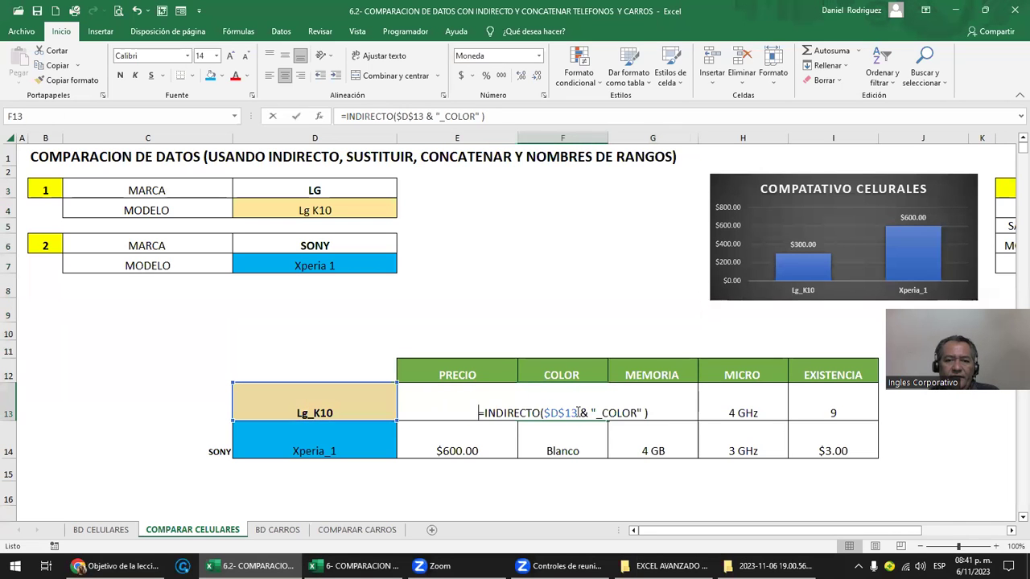
click(666, 399)
double_click(665, 397)
key(Escape)
Step: Make the model keys Lg_K10 and Xperia_1 in D13:D14 bold
click(755, 380)
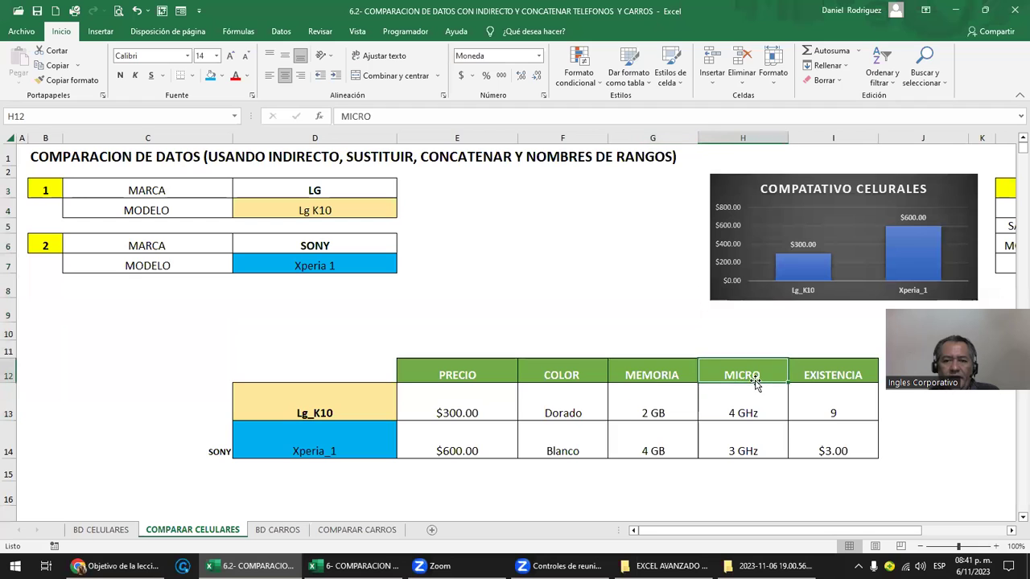
drag(464, 407, 821, 445)
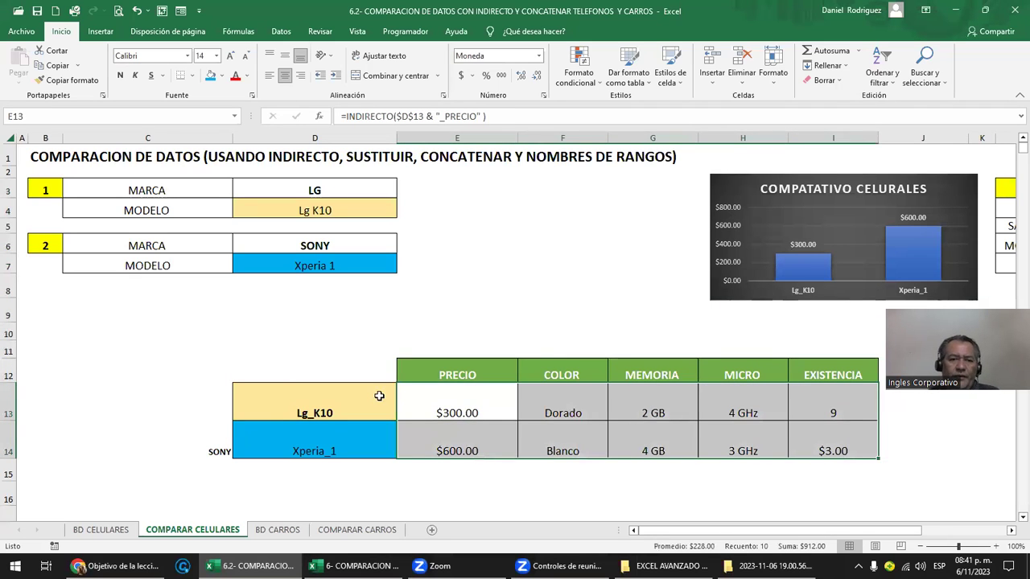
drag(379, 396, 834, 451)
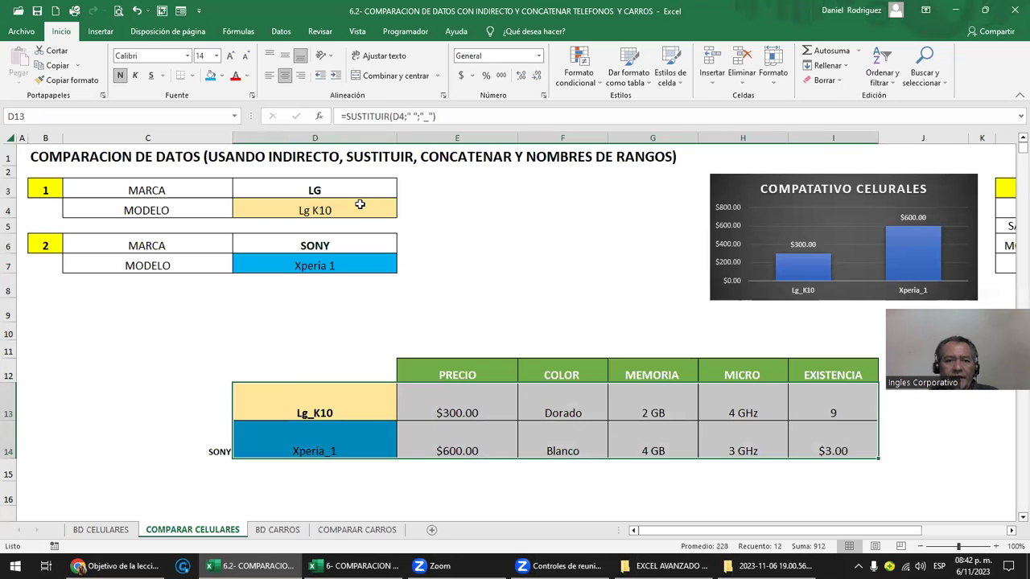
click(360, 193)
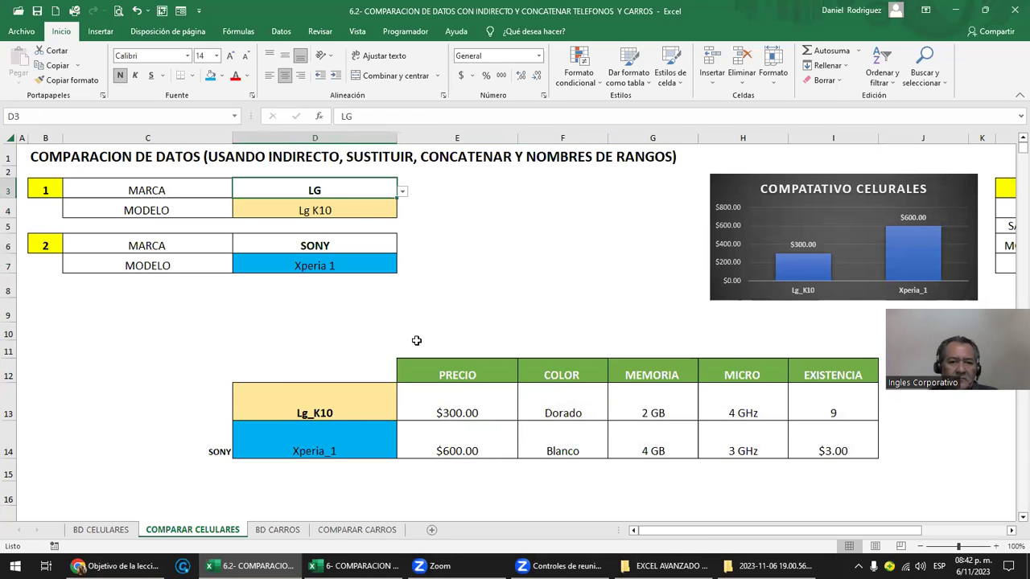
click(314, 439)
drag(325, 404, 318, 443)
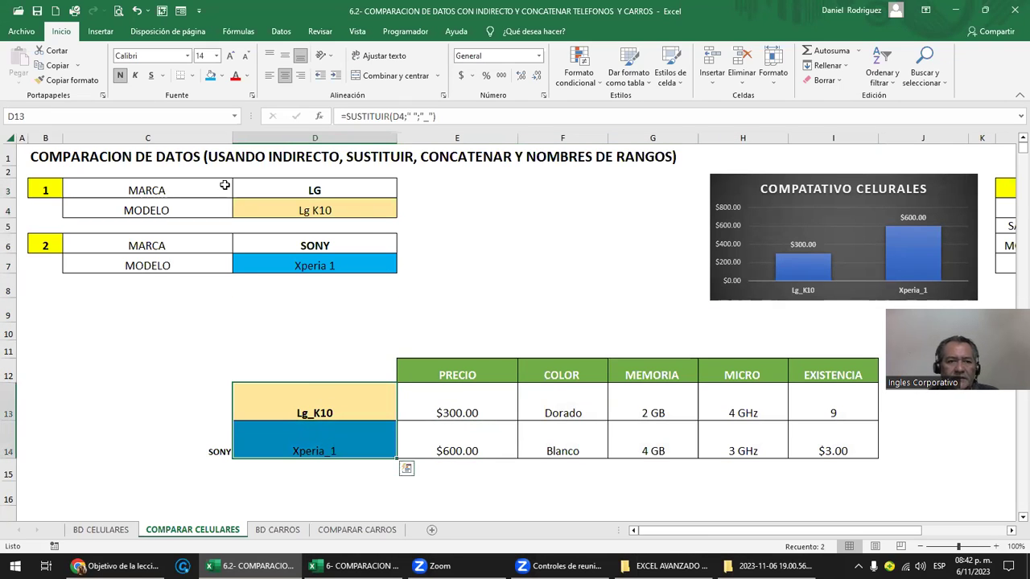
click(120, 74)
click(120, 75)
Step: Move the price chart left beside the MARCA/MODELO selectors
click(315, 401)
drag(315, 401, 827, 398)
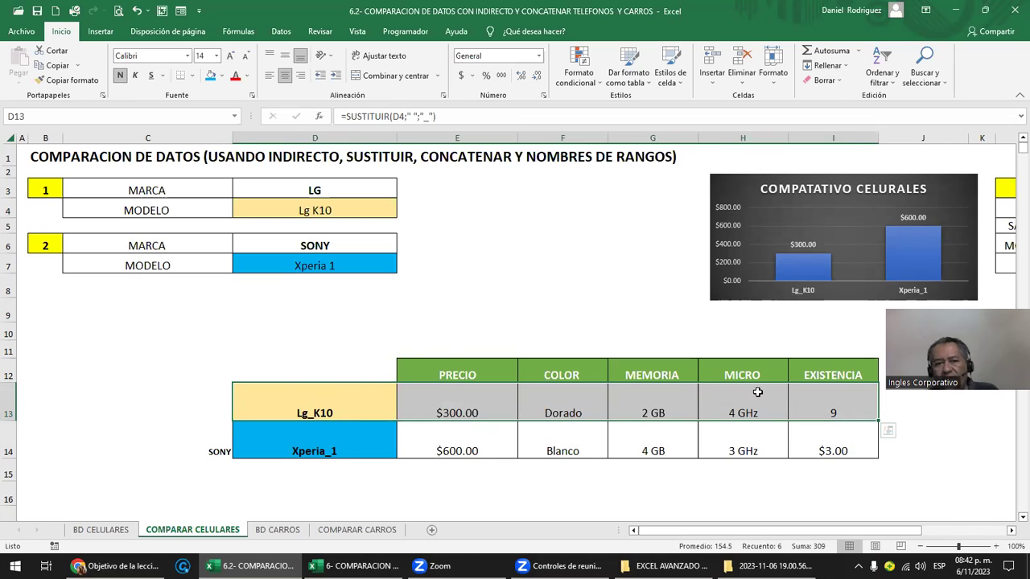
drag(333, 455, 823, 441)
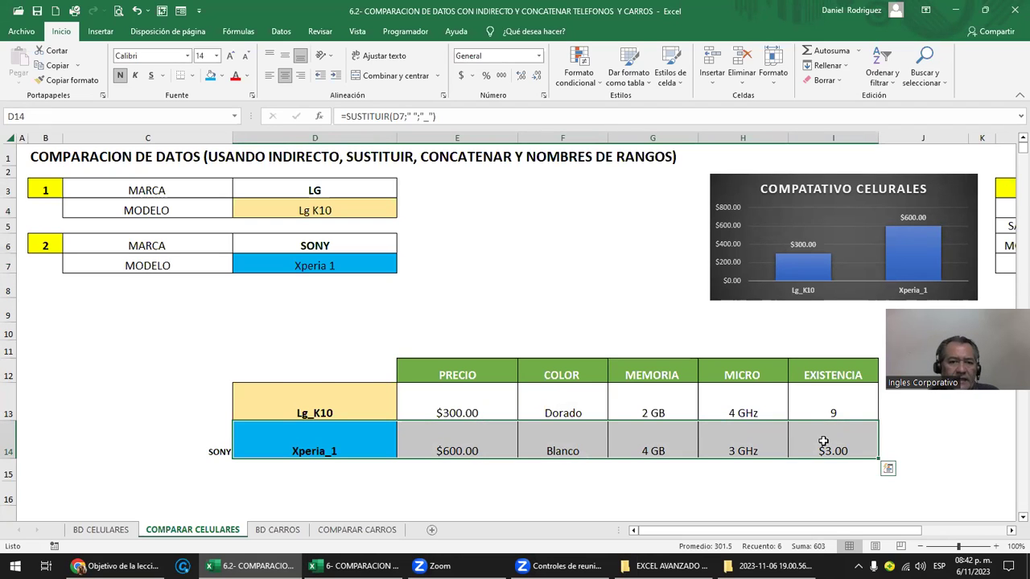
click(475, 378)
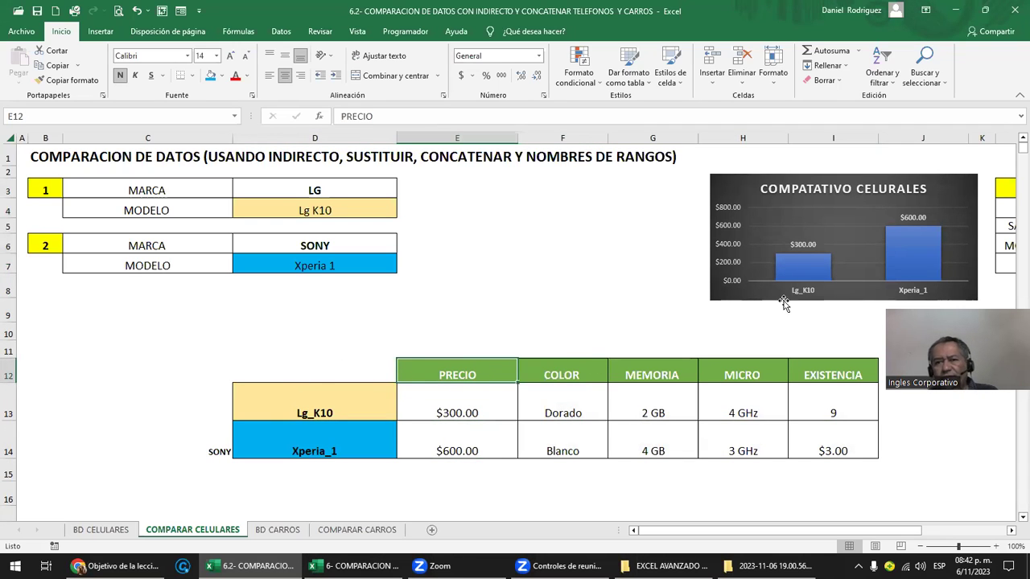
drag(737, 184, 481, 196)
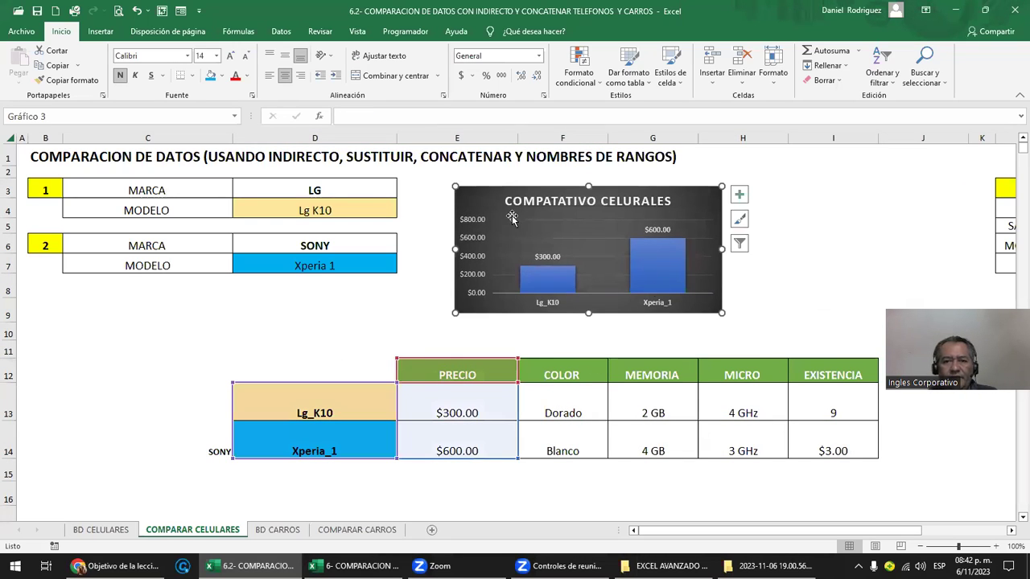
Step: Enlarge the price chart, then select the model keys with their prices in D13:E14
drag(722, 314, 867, 329)
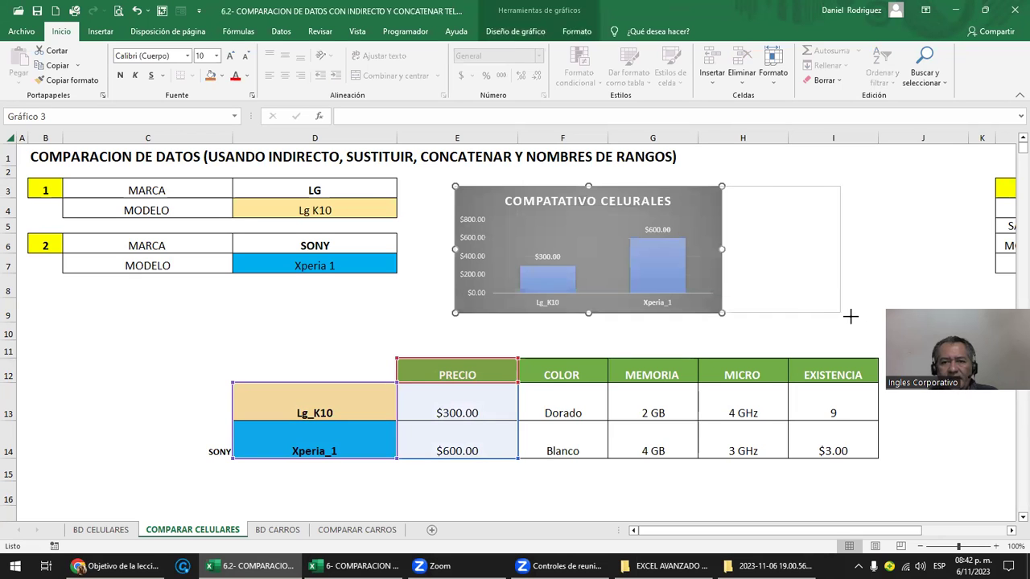
click(919, 511)
drag(468, 399, 457, 433)
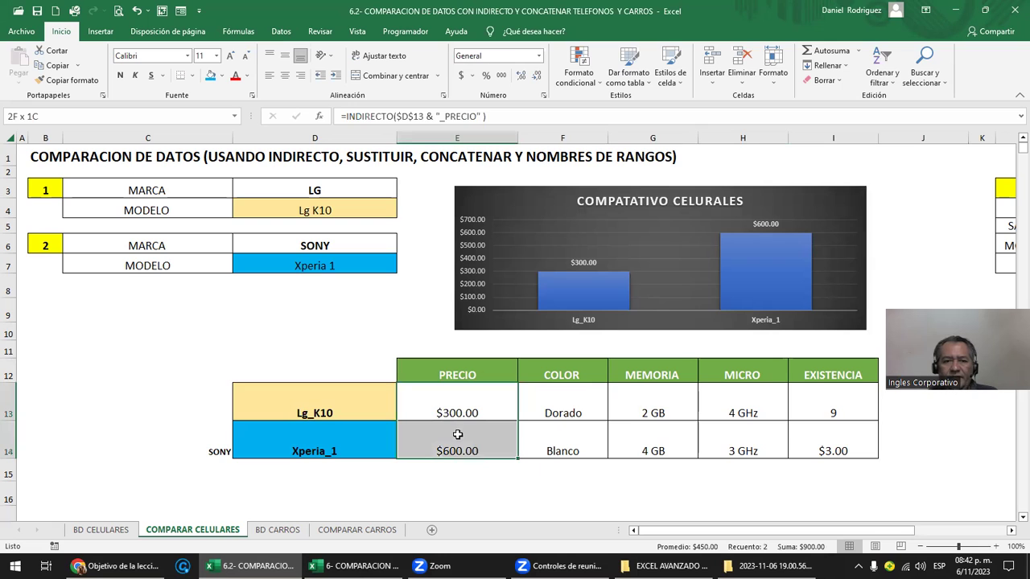
drag(310, 409, 448, 453)
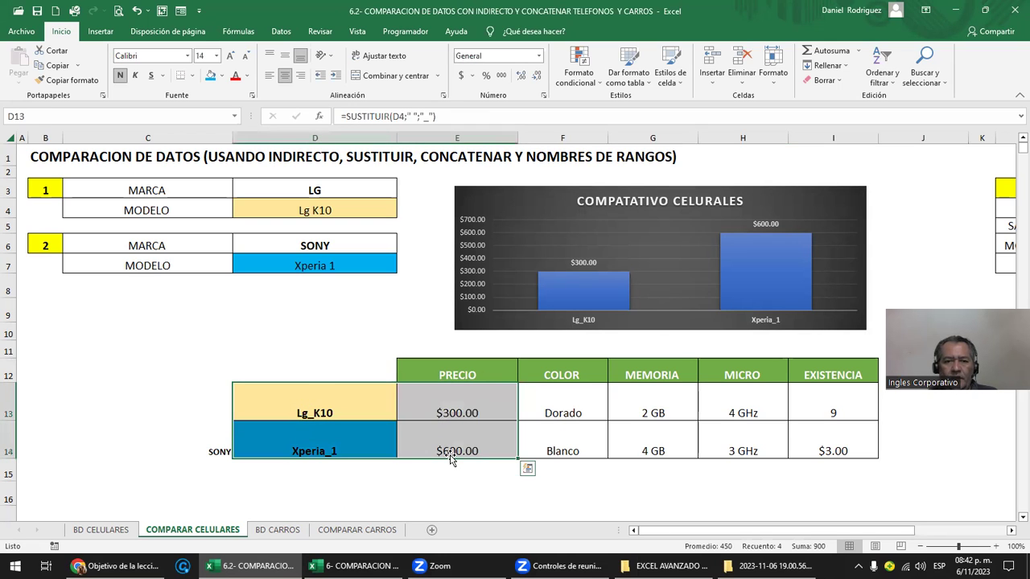
Step: Insert a trial clustered column chart from D13:E14, move it left, and apply style 4
click(101, 30)
click(487, 54)
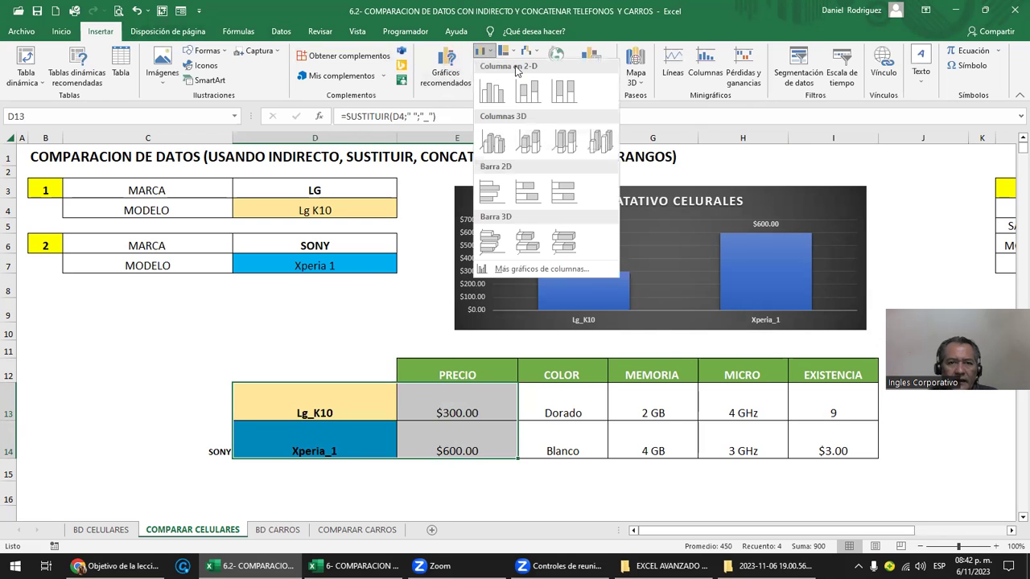
click(533, 91)
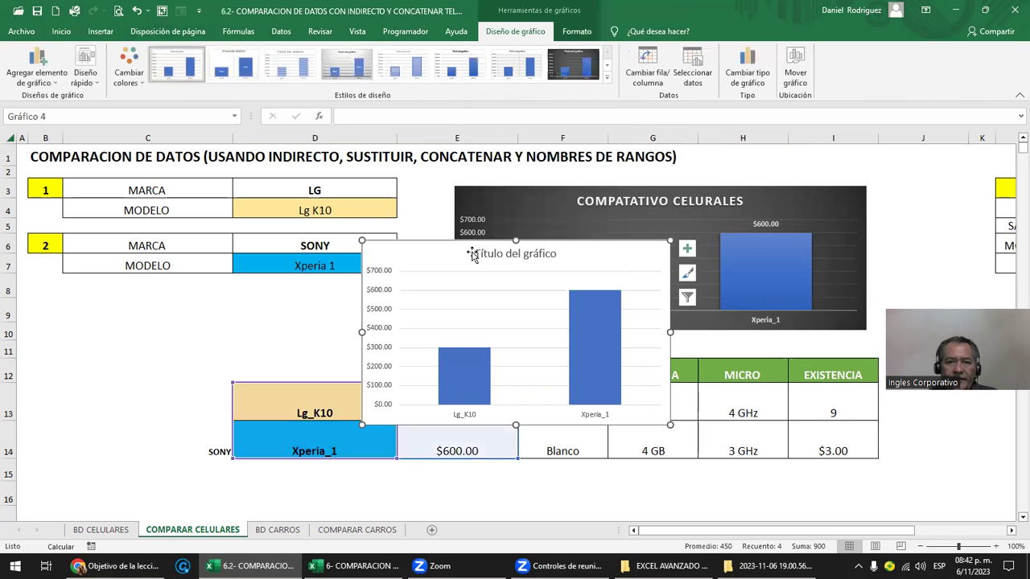
mouse_move(450, 255)
mouse_down()
mouse_move(181, 286)
mouse_move(180, 180)
mouse_up()
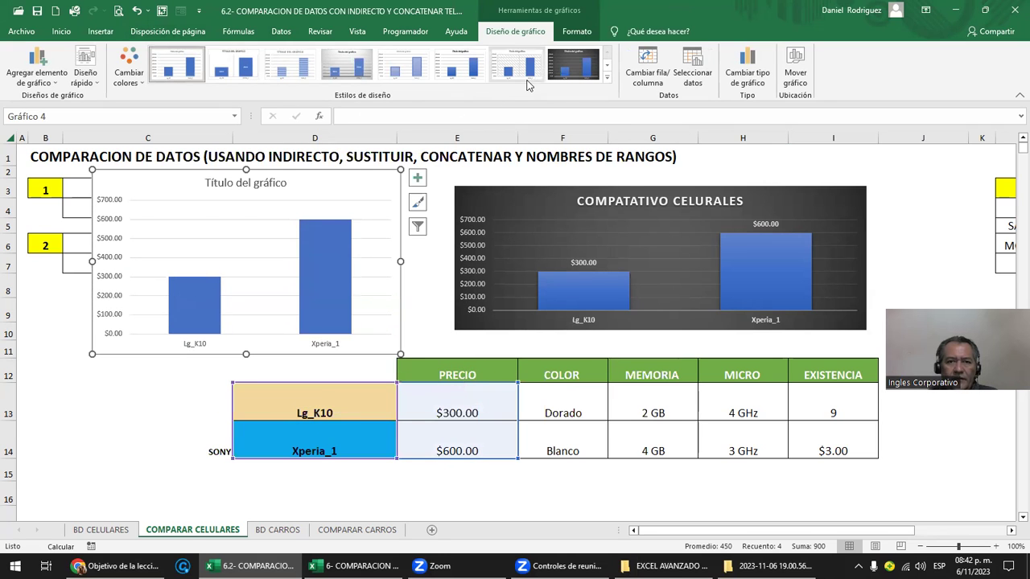
click(342, 69)
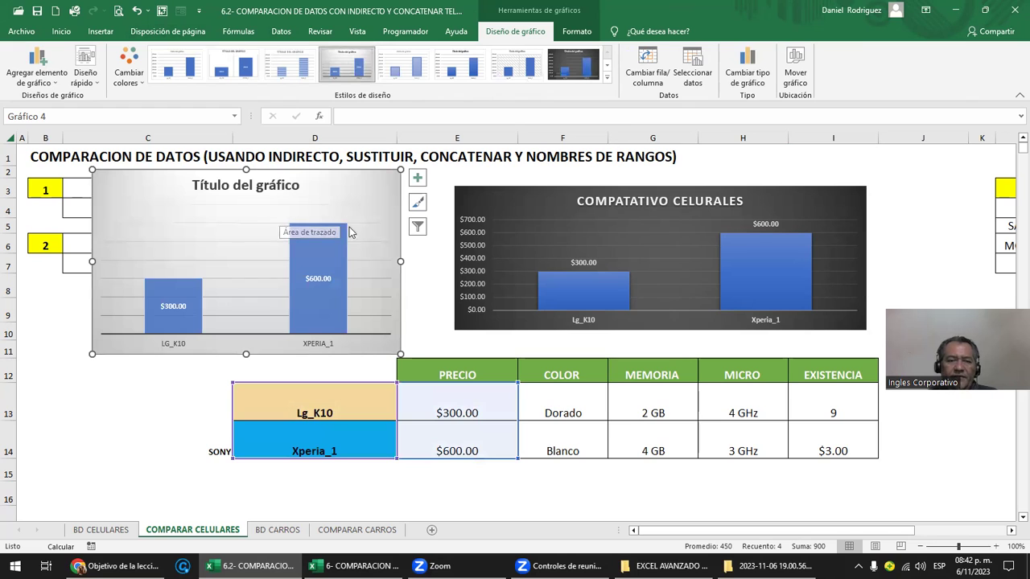
Step: Delete the trial chart, keeping only the COMPATATIVO CELULARES chart
click(417, 179)
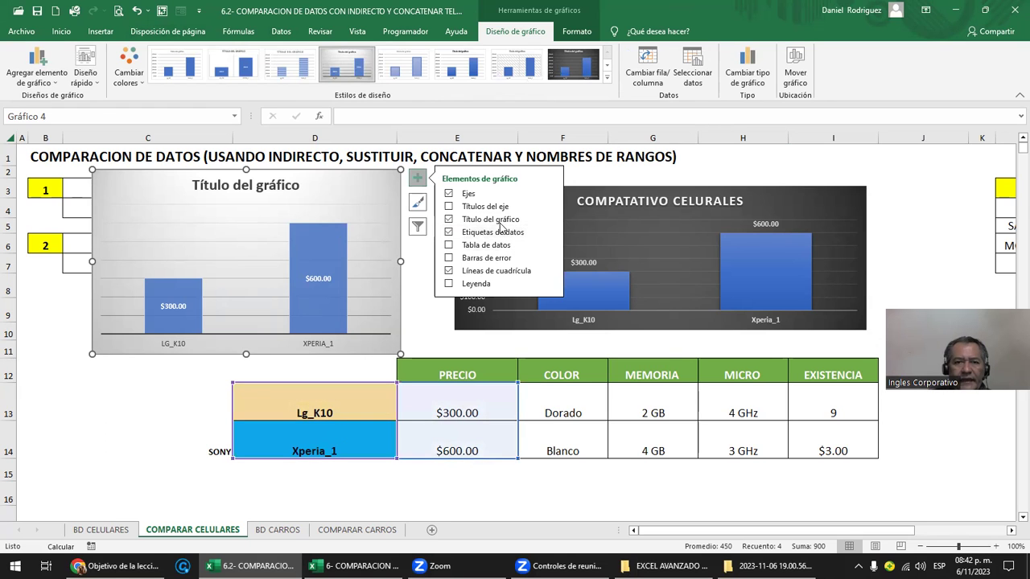
key(Escape)
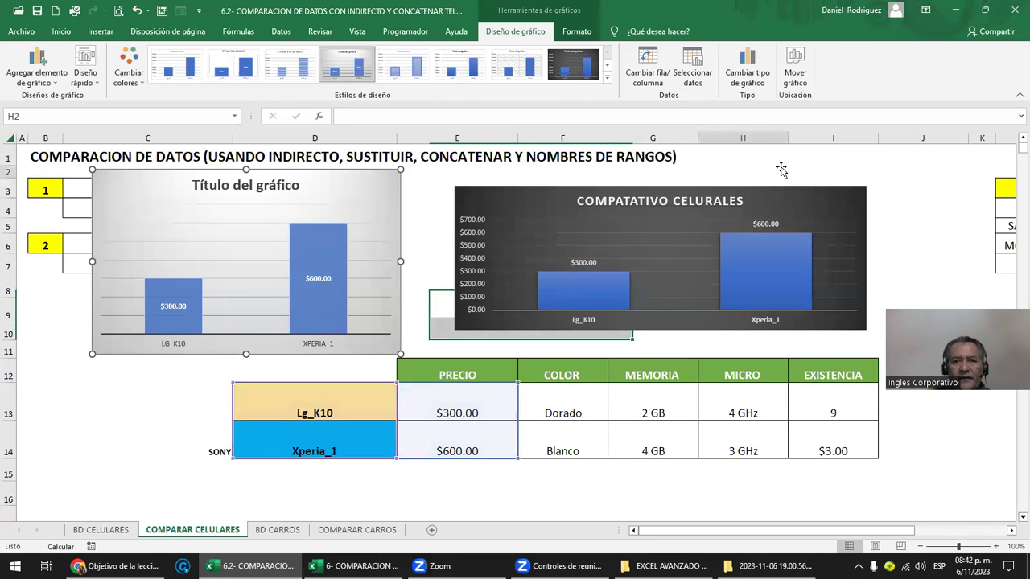
click(365, 221)
click(396, 177)
key(Delete)
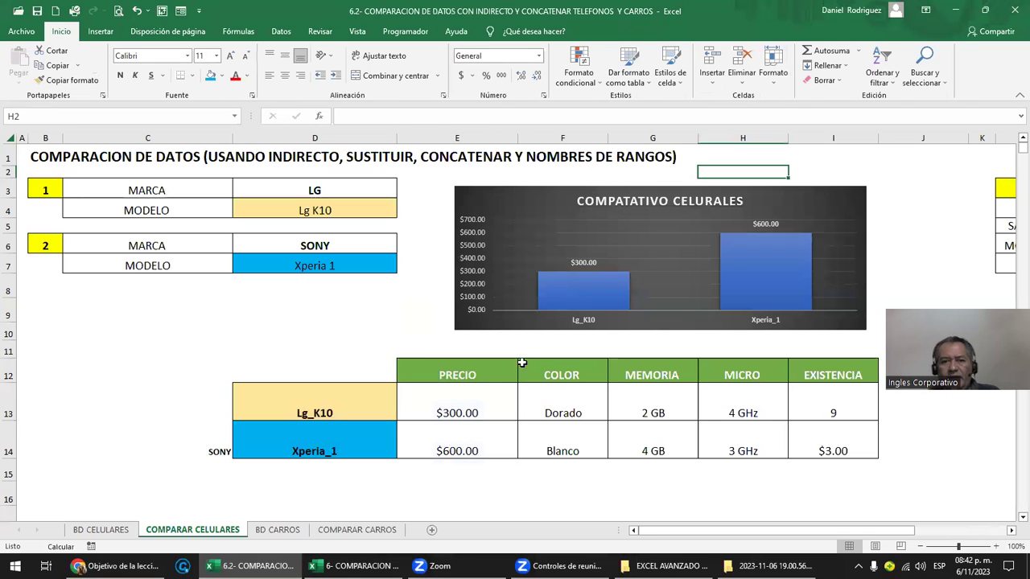
Step: Resize Gráfico 3 narrower and taller so its title fits on one line
click(513, 392)
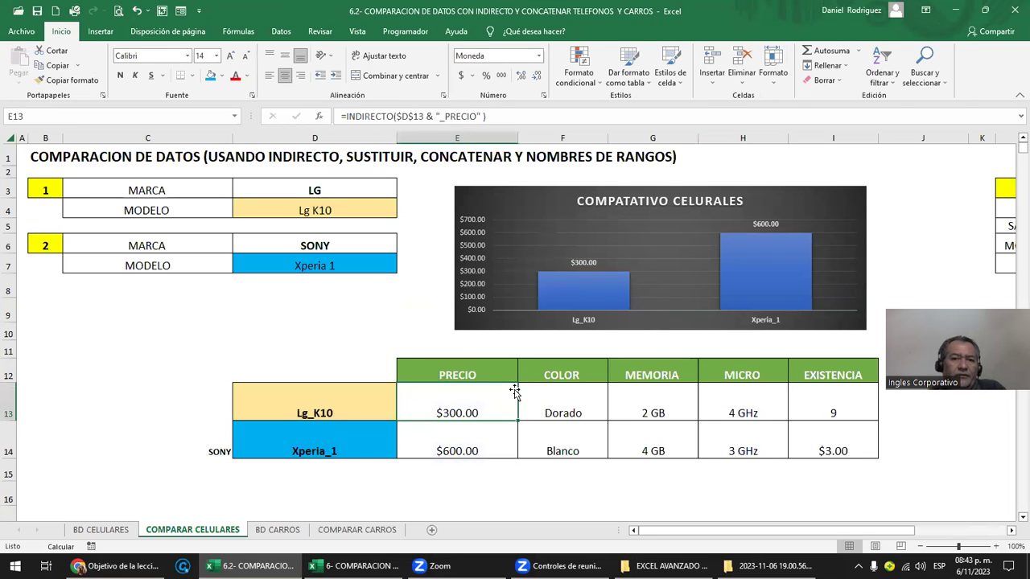
click(518, 187)
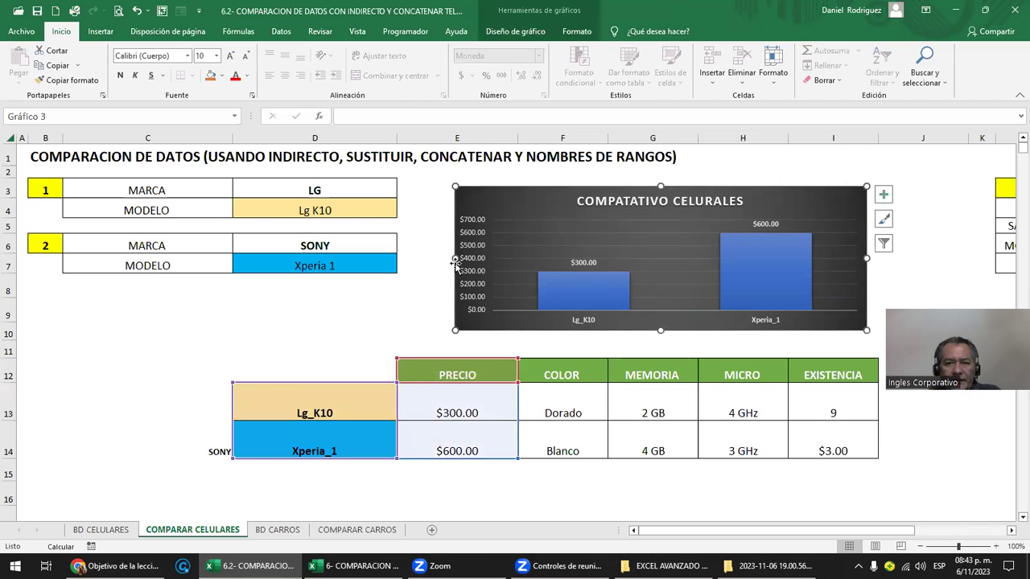
drag(454, 259, 653, 259)
mouse_move(694, 161)
mouse_down()
mouse_move(677, 174)
mouse_move(634, 282)
mouse_up()
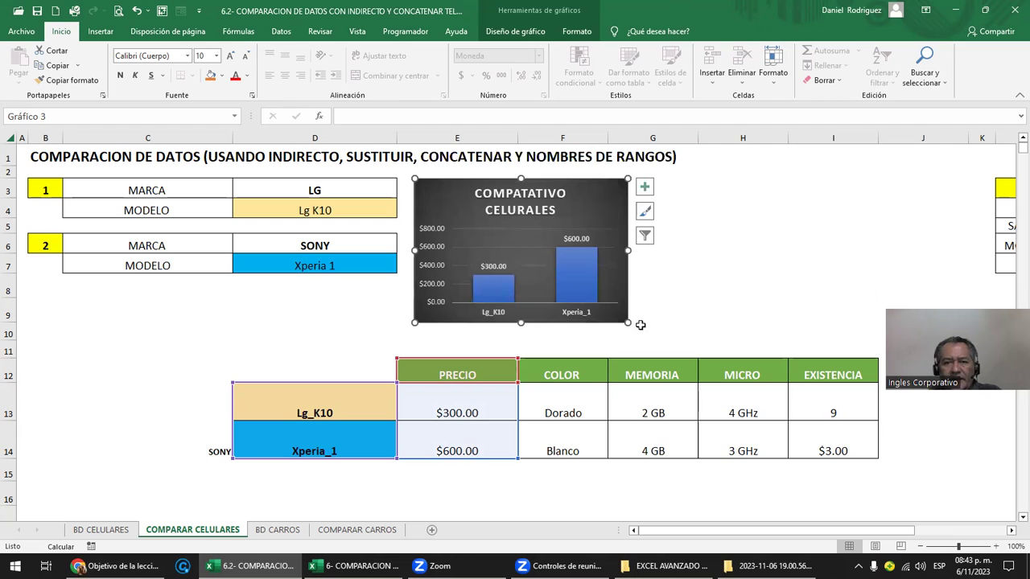
drag(653, 333, 716, 352)
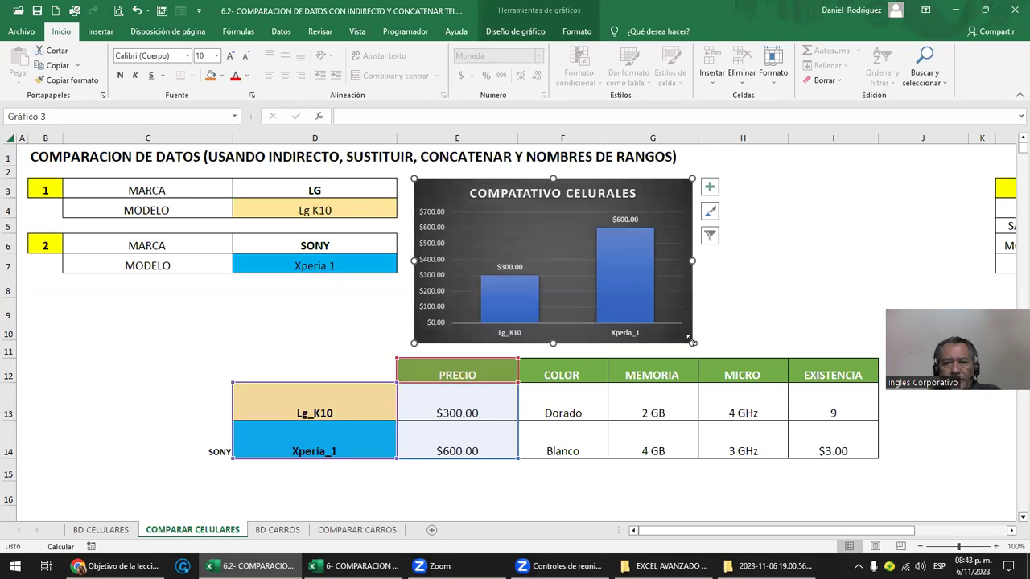
click(768, 301)
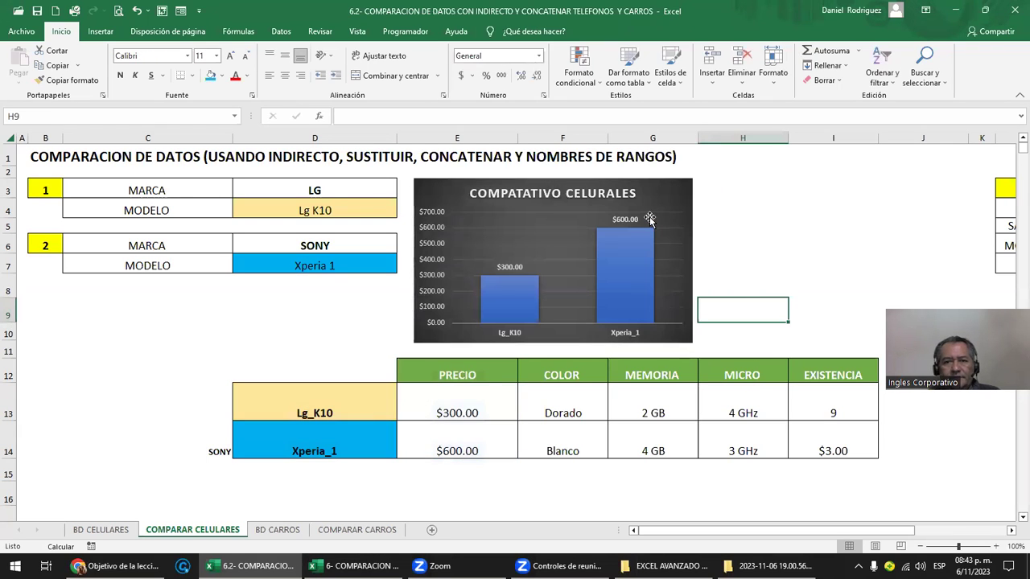
Step: Insert a test stacked column chart from D13:D14 and H13:H14
click(364, 401)
drag(364, 401, 361, 441)
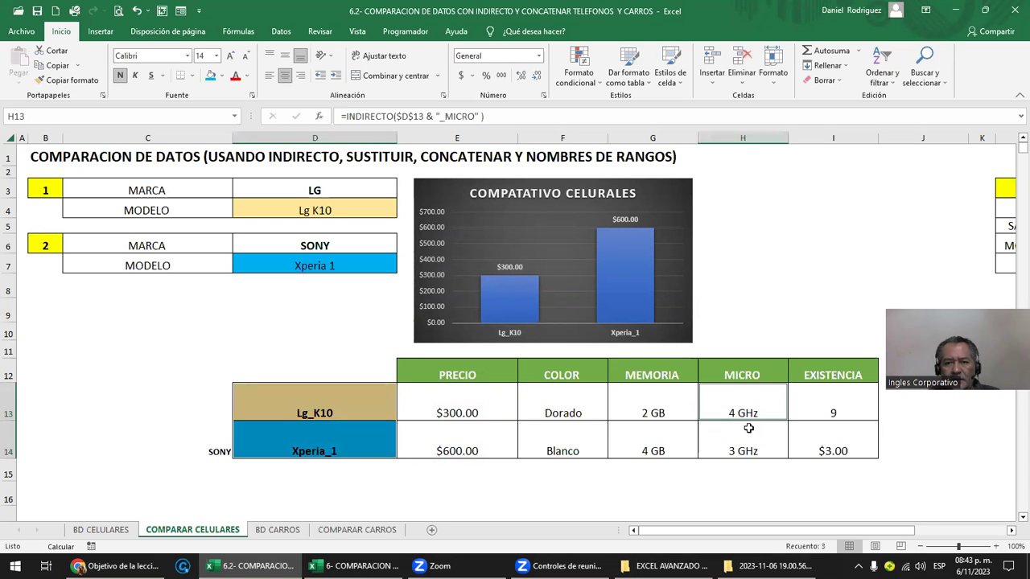
drag(749, 400, 752, 447)
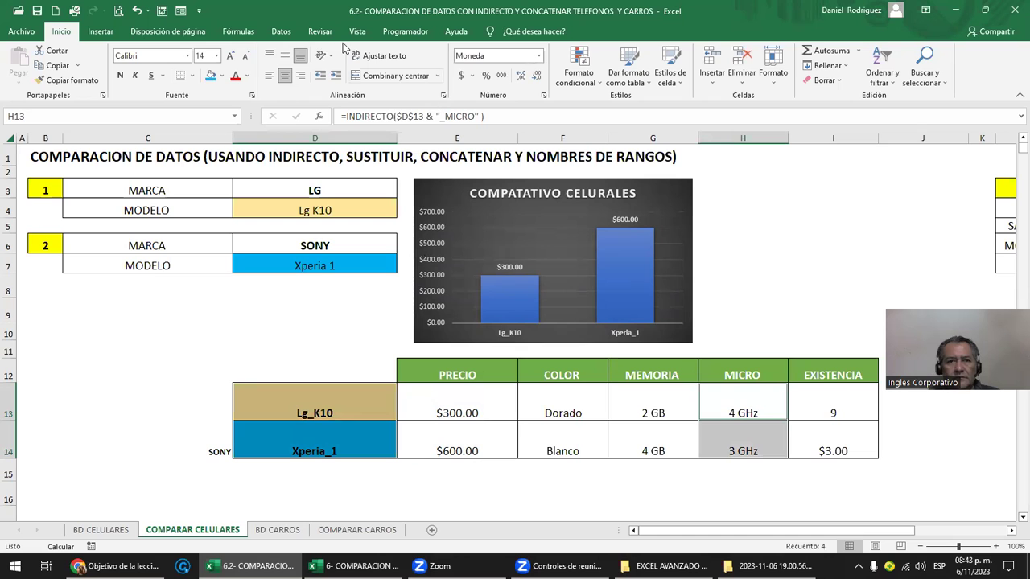
click(100, 31)
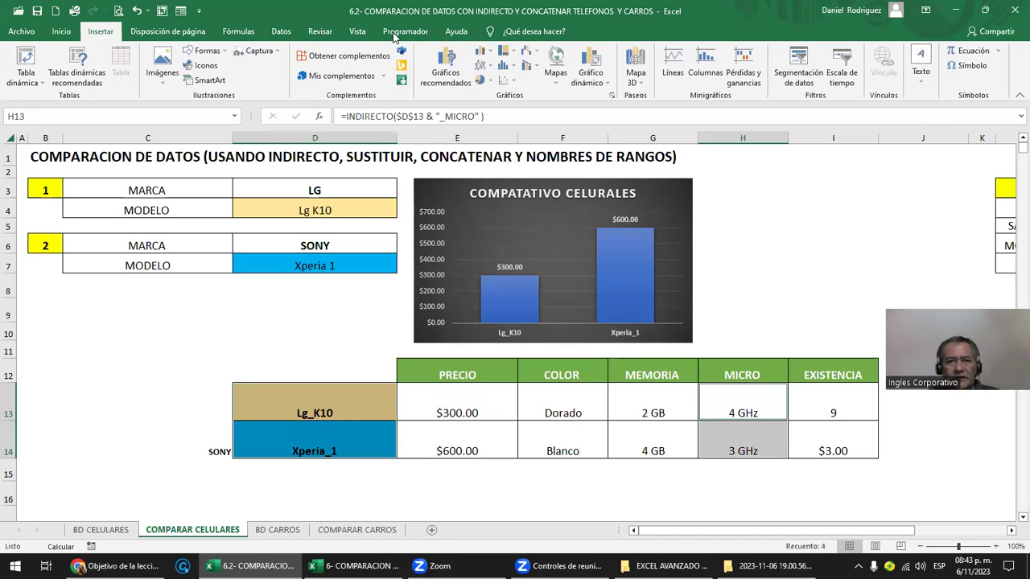
click(481, 50)
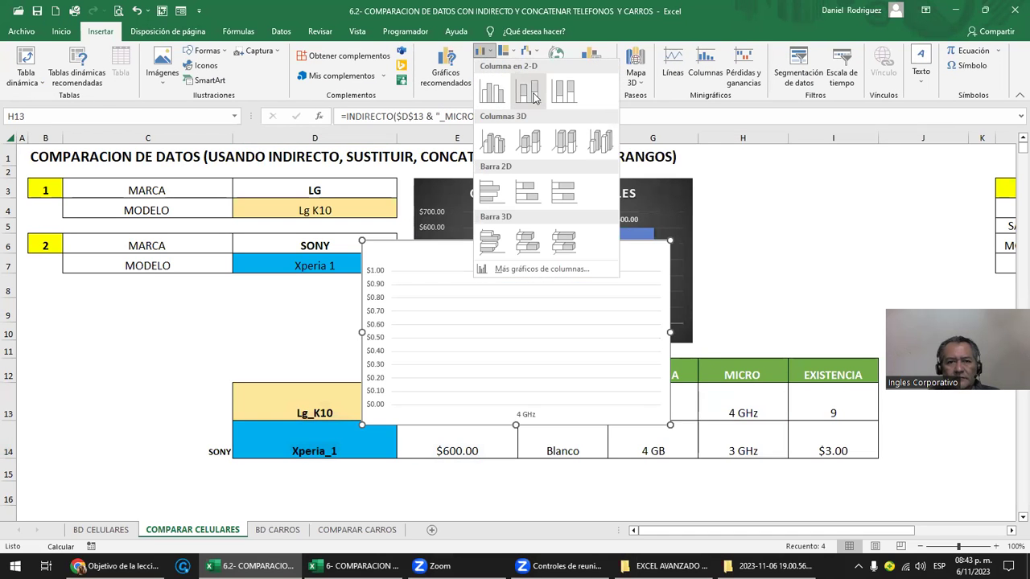
click(529, 92)
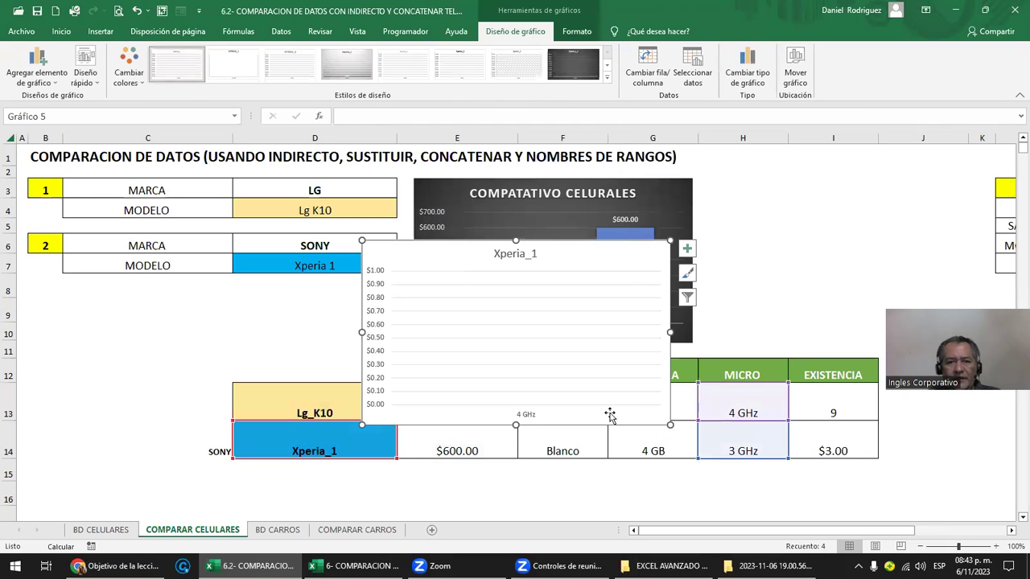
key(Escape)
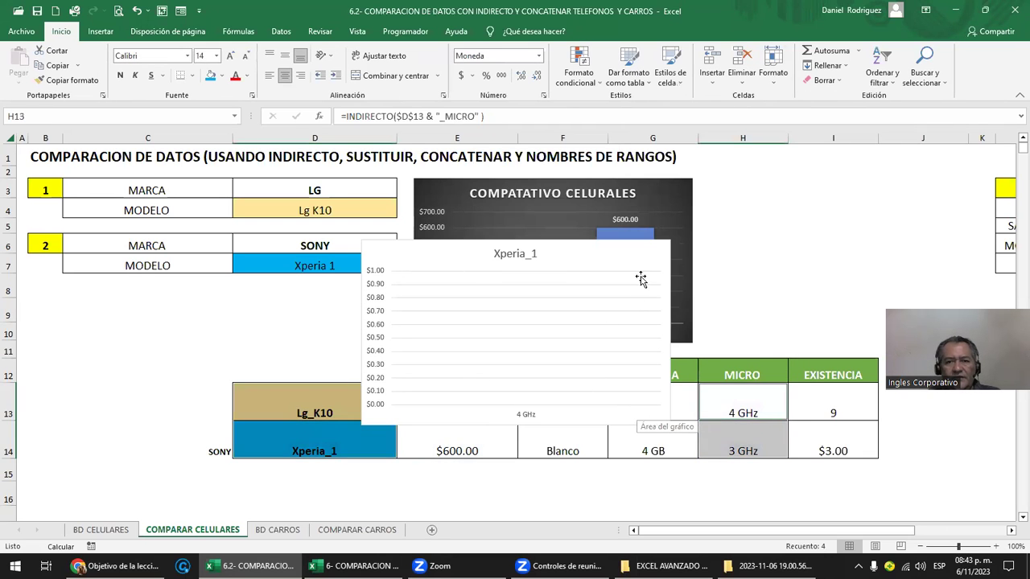
Step: Delete the test Xperia_1 chart and select the comparison block D13:I14
click(640, 278)
click(799, 260)
click(621, 257)
key(Delete)
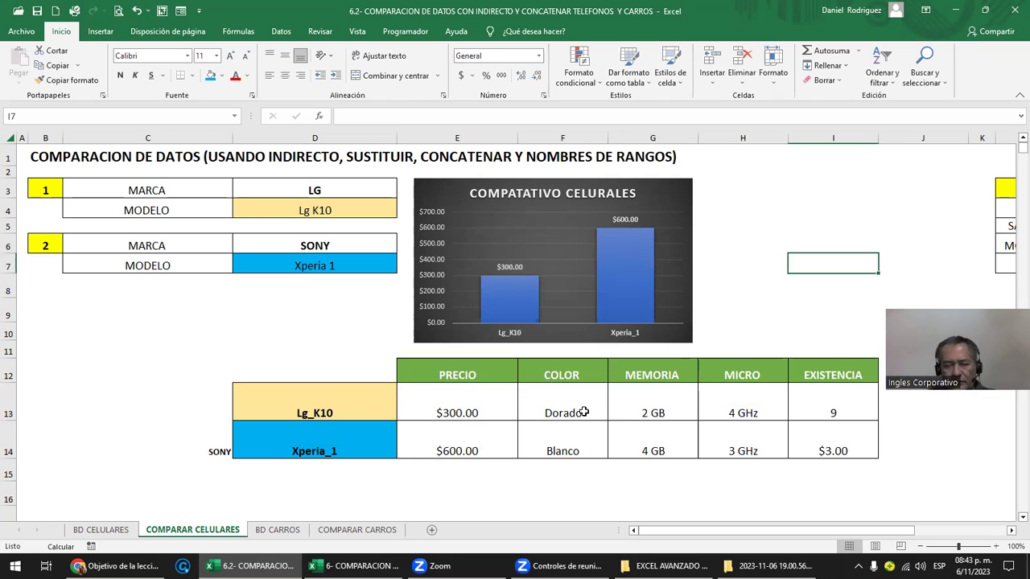
drag(347, 403, 837, 452)
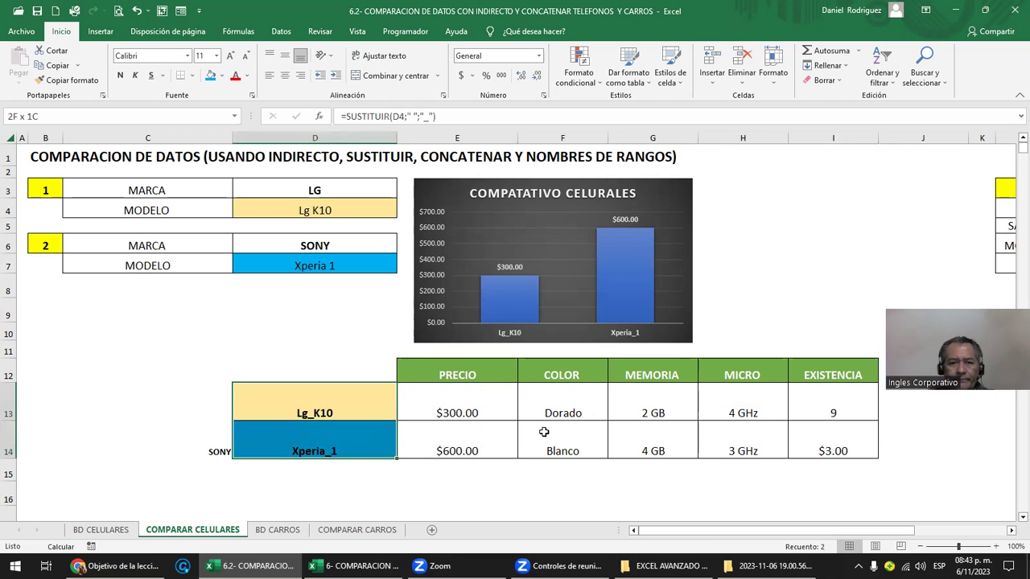
Step: Widen the COMPATATIVO CELULARES chart to the right
click(732, 407)
click(670, 206)
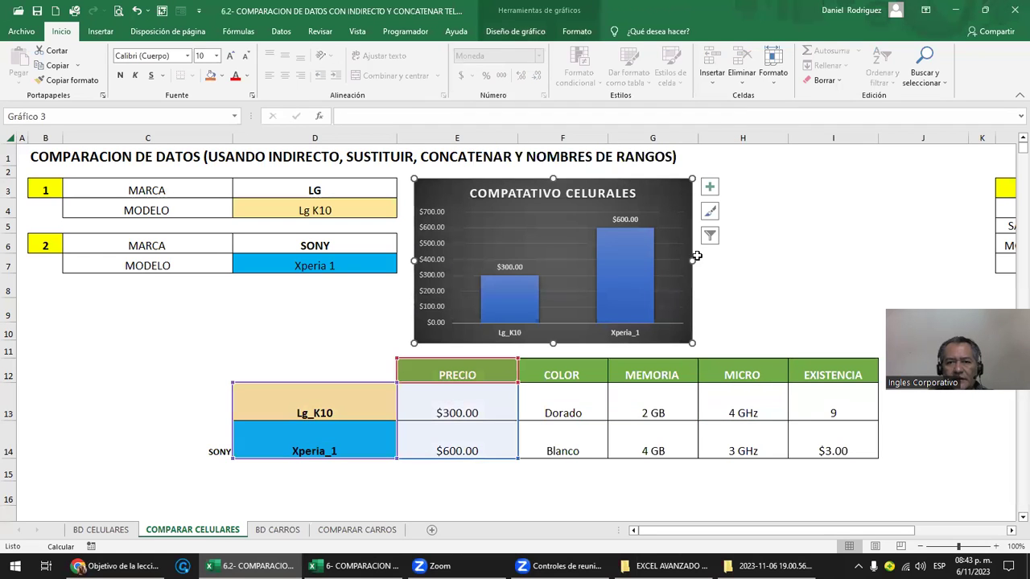
click(701, 266)
click(693, 265)
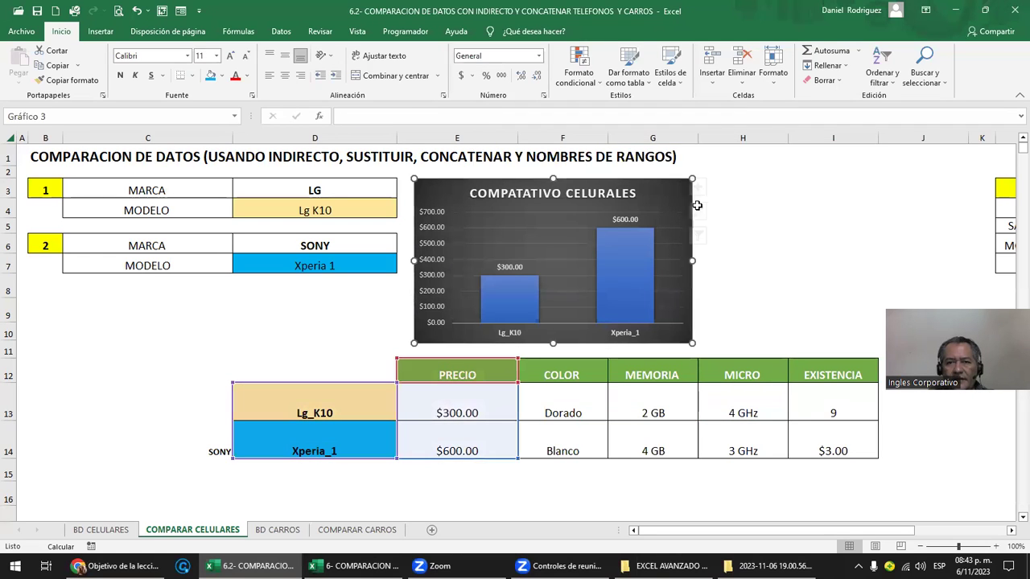
drag(692, 260, 763, 260)
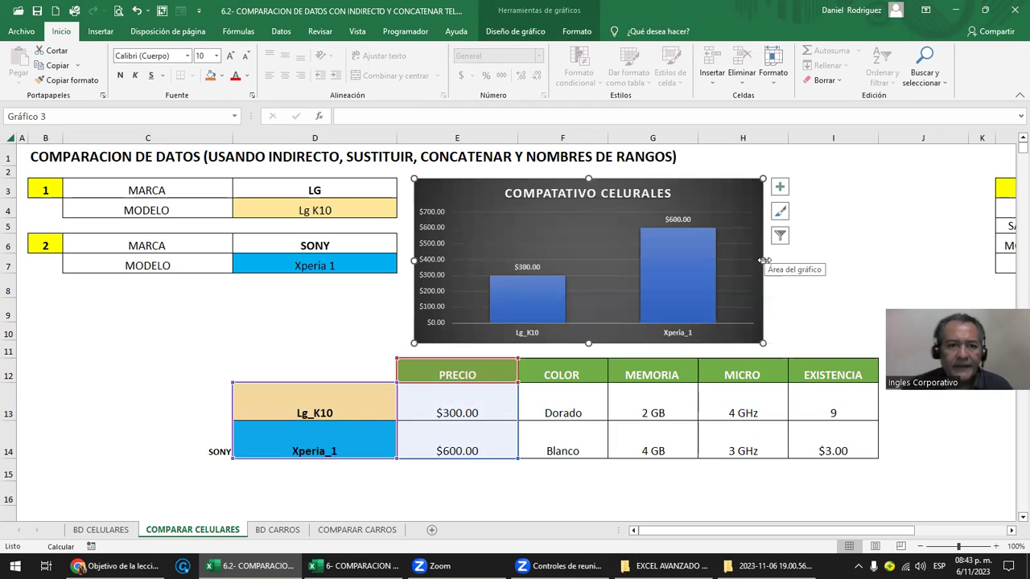
click(99, 185)
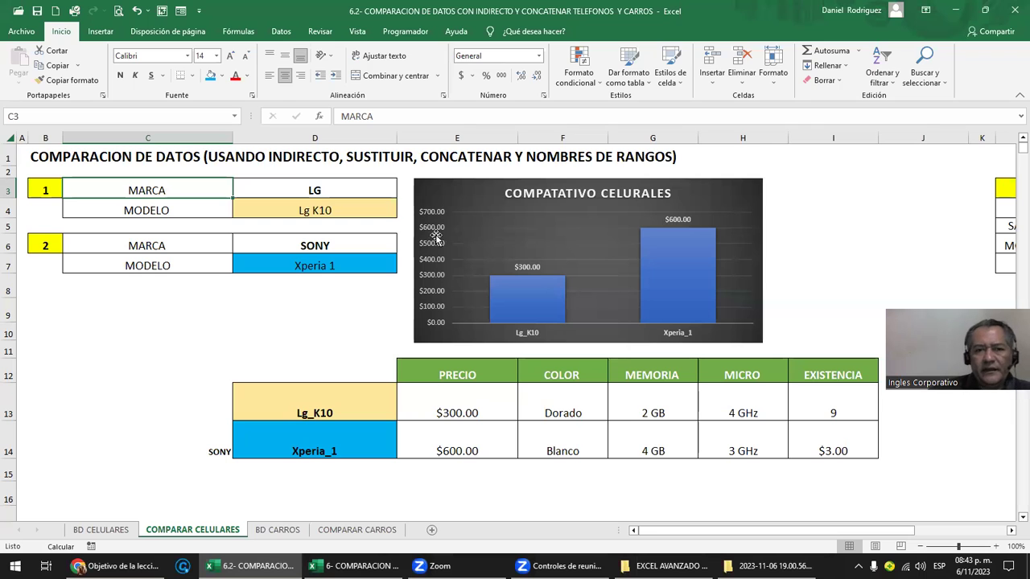
click(867, 236)
Step: Move the chart below the comparison table and resize it from its corner
ctrl+scroll(870, 238, down, 1)
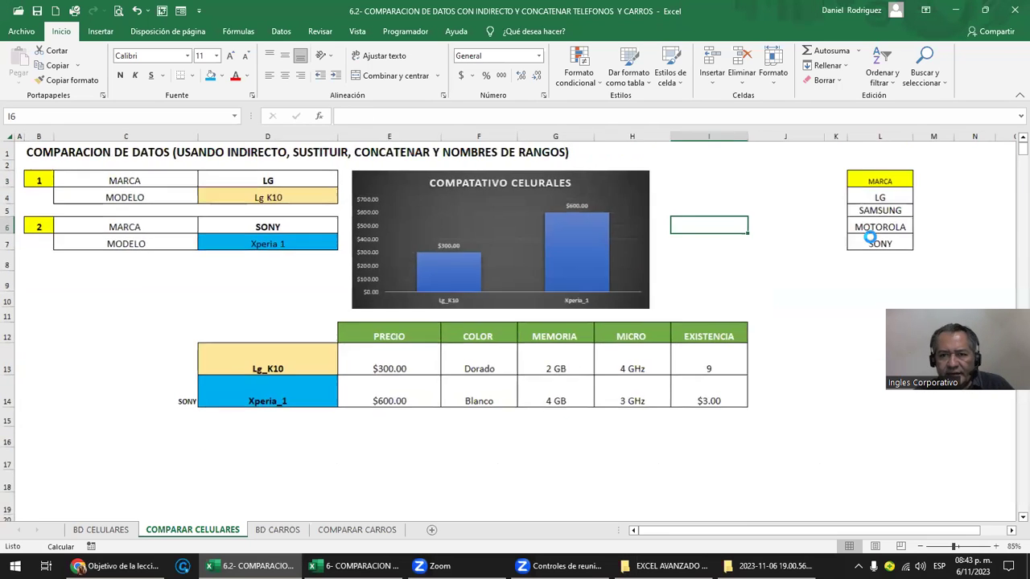
ctrl+scroll(805, 233, down, 2)
drag(261, 167, 166, 353)
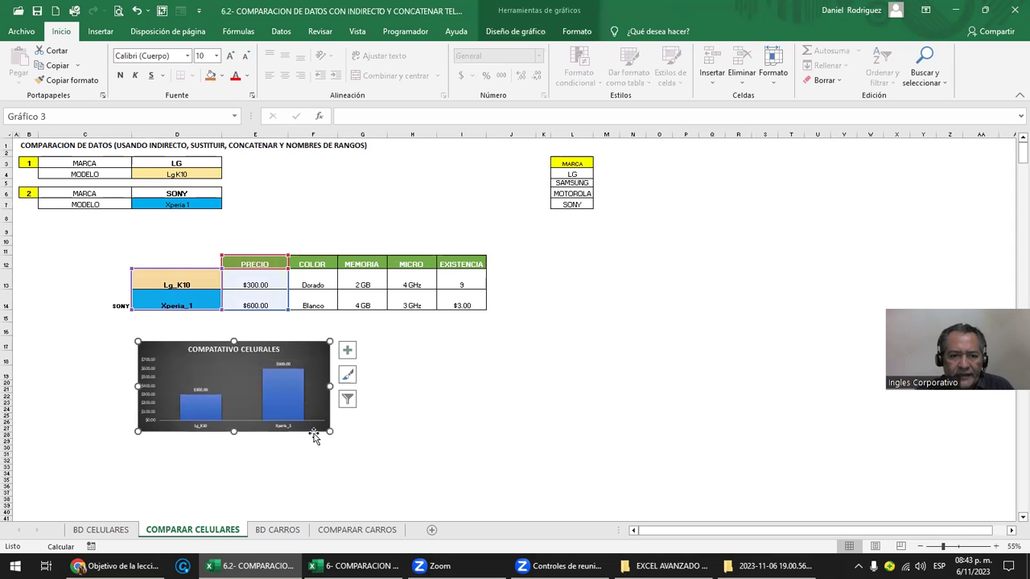
drag(329, 431, 491, 481)
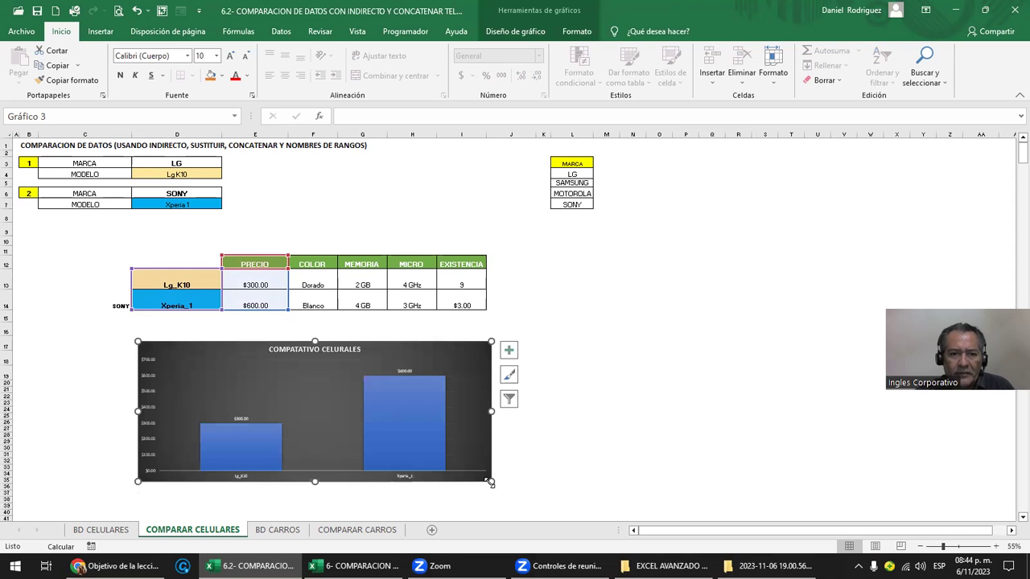
drag(491, 412, 453, 412)
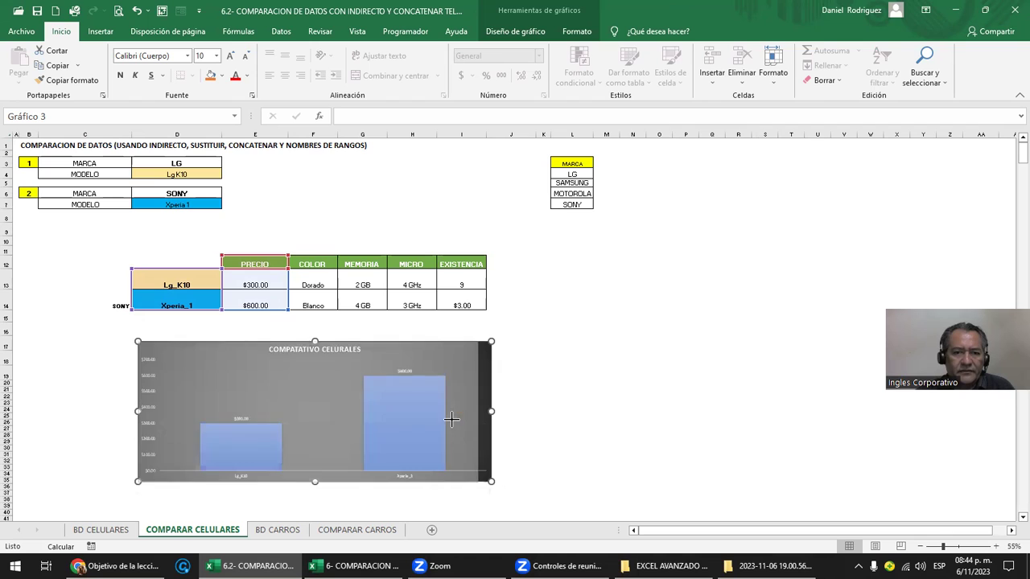
key(Escape)
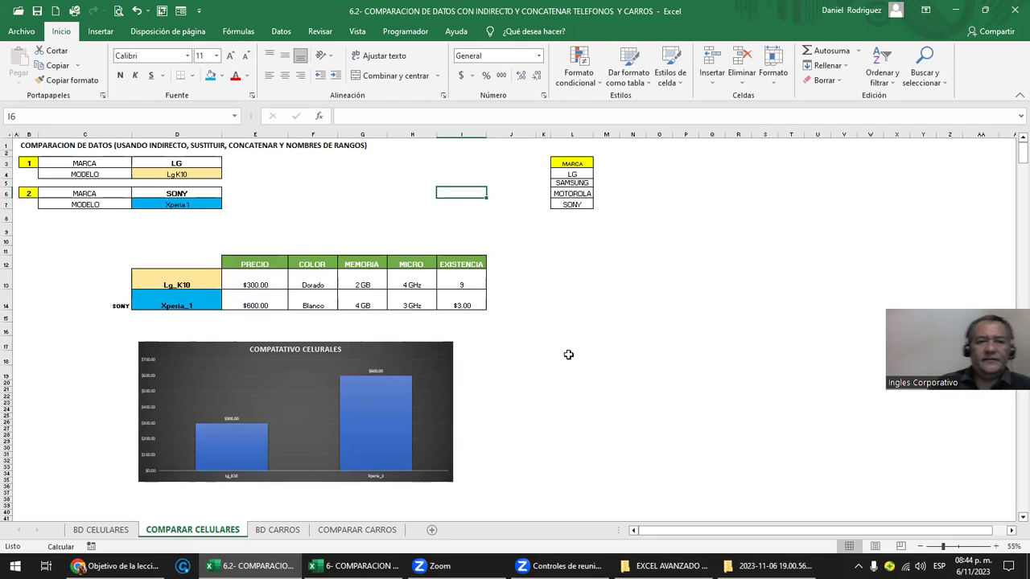
Step: Move the chart back up beside the selectors, above the comparison table
ctrl+scroll(593, 363, up, 2)
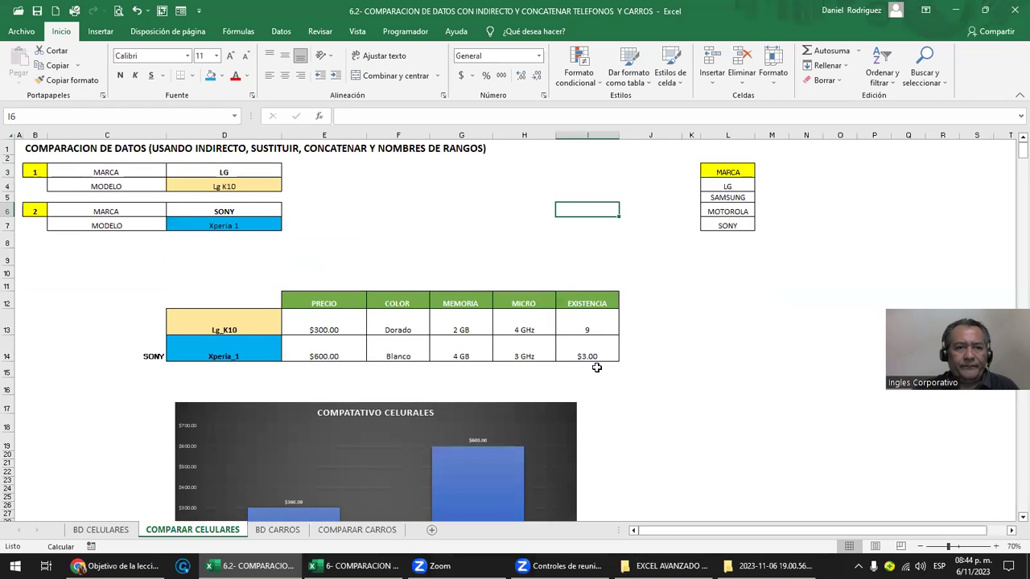
ctrl+scroll(597, 367, up, 1)
drag(324, 487, 461, 187)
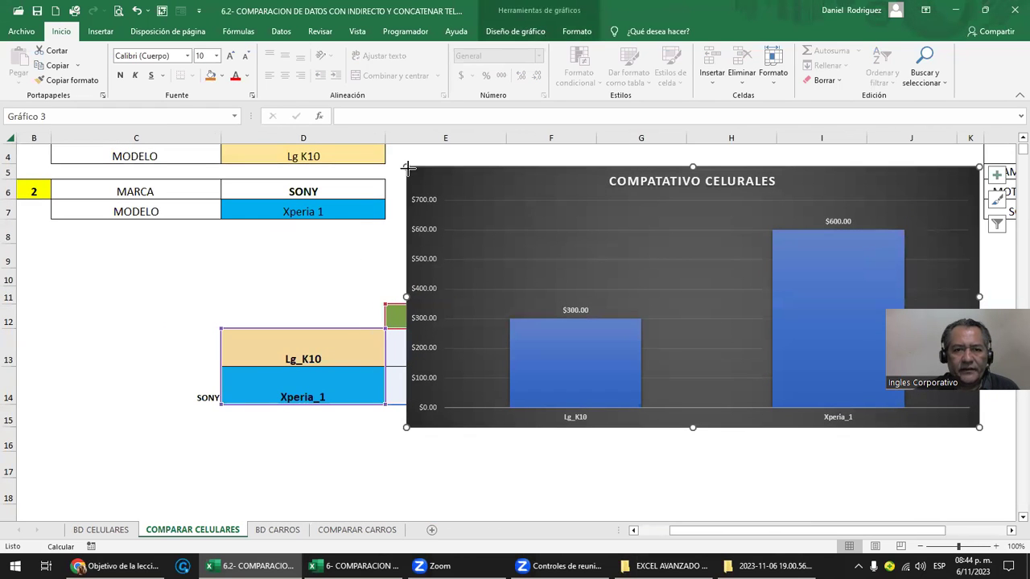
drag(409, 167, 602, 272)
drag(669, 299, 516, 153)
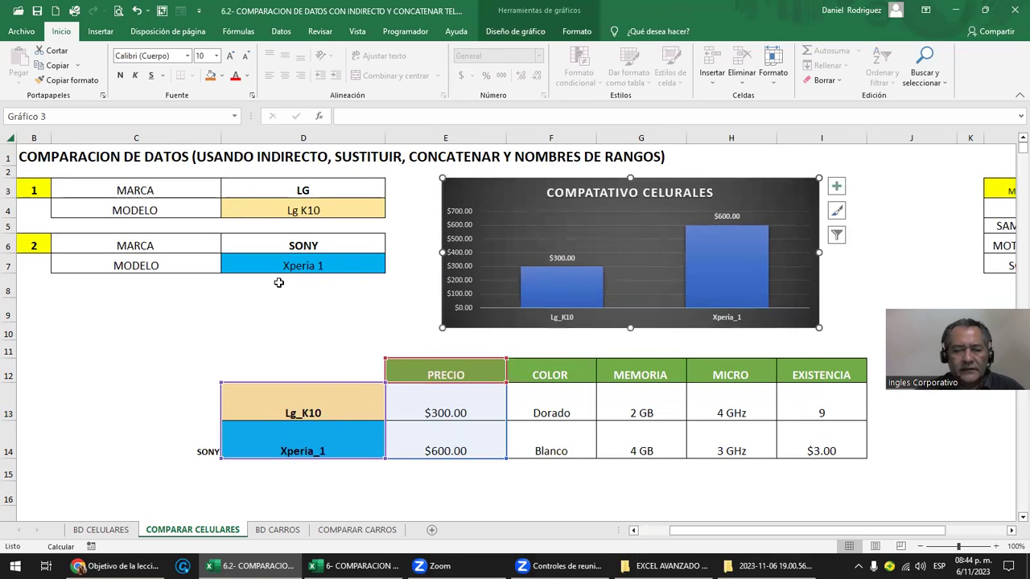
click(269, 350)
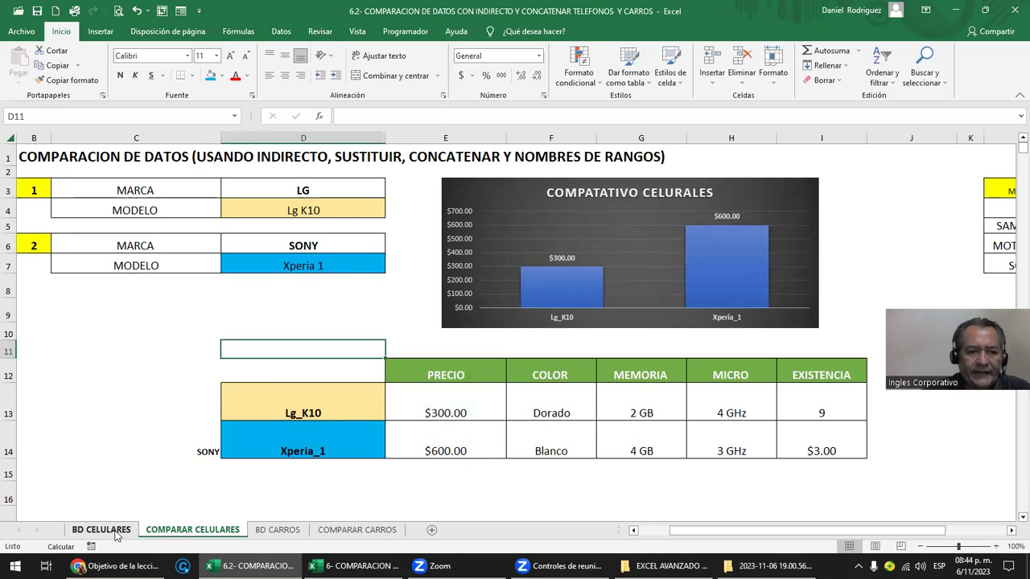
Step: Open the BD CELULARES sheet and review the SAMSUNG brand and model entries
click(100, 530)
click(177, 220)
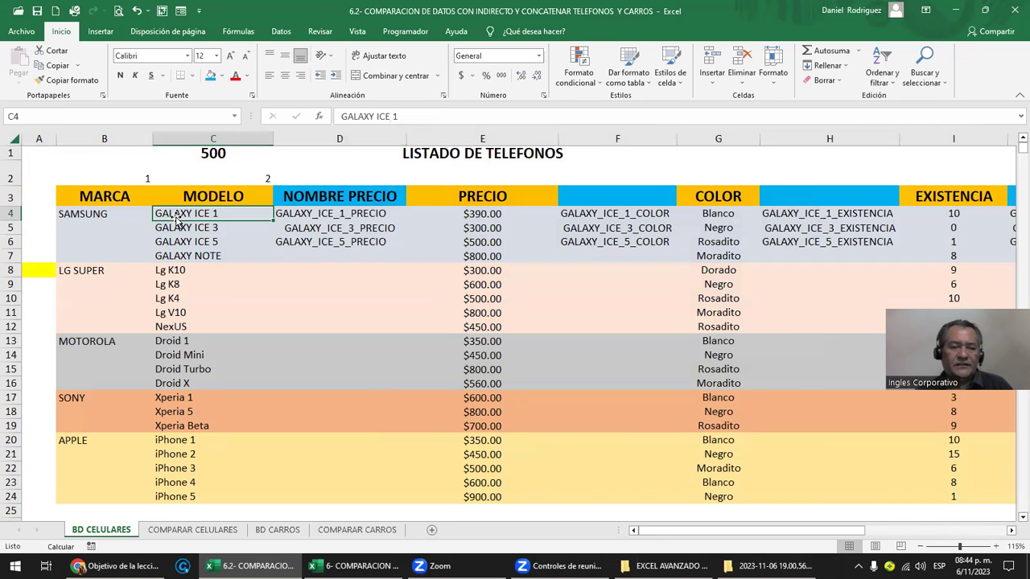
scroll(184, 222, down, 1)
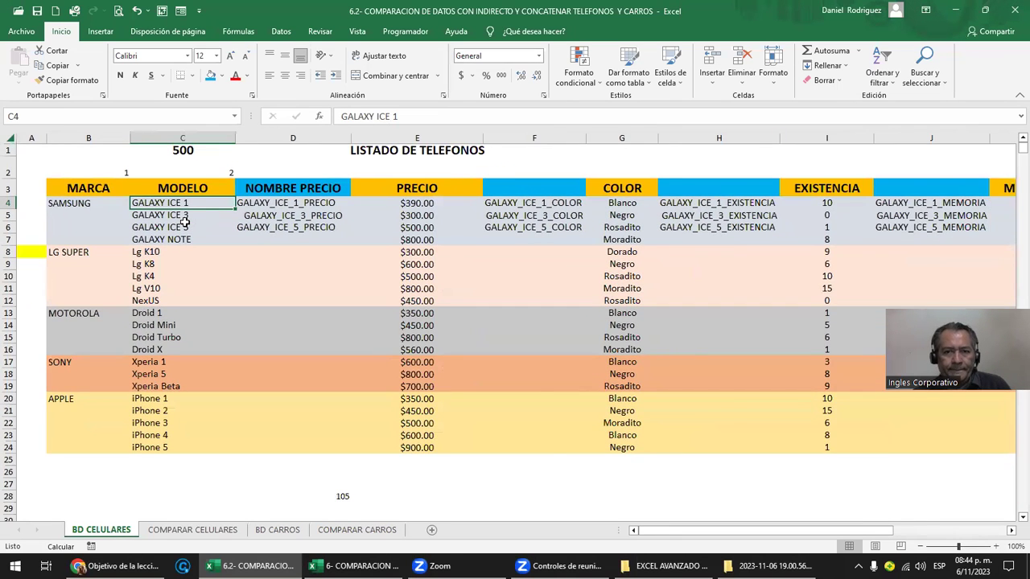
scroll(185, 222, down, 1)
mouse_move(49, 194)
mouse_down()
mouse_move(88, 390)
mouse_move(137, 407)
mouse_up()
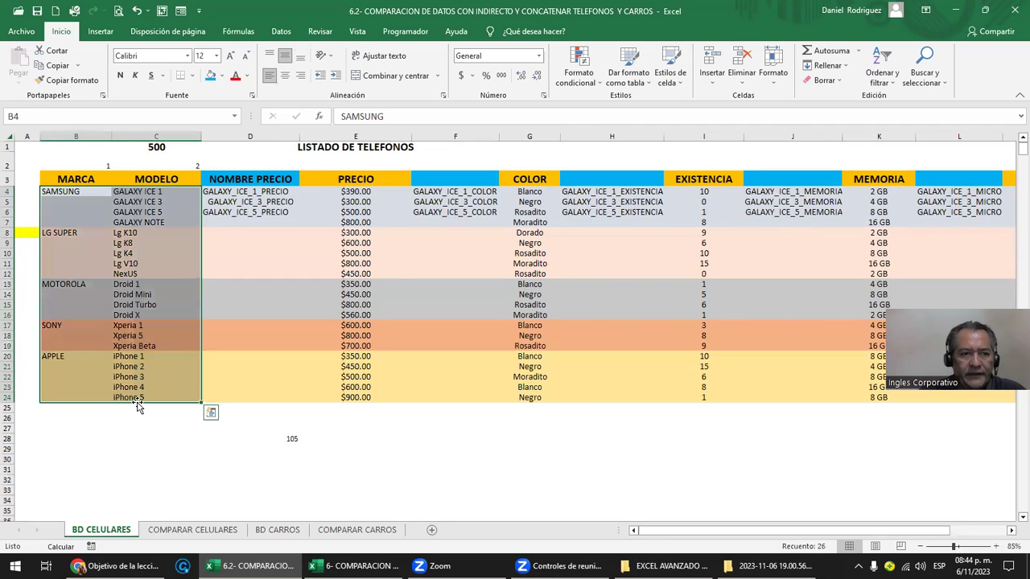
click(64, 191)
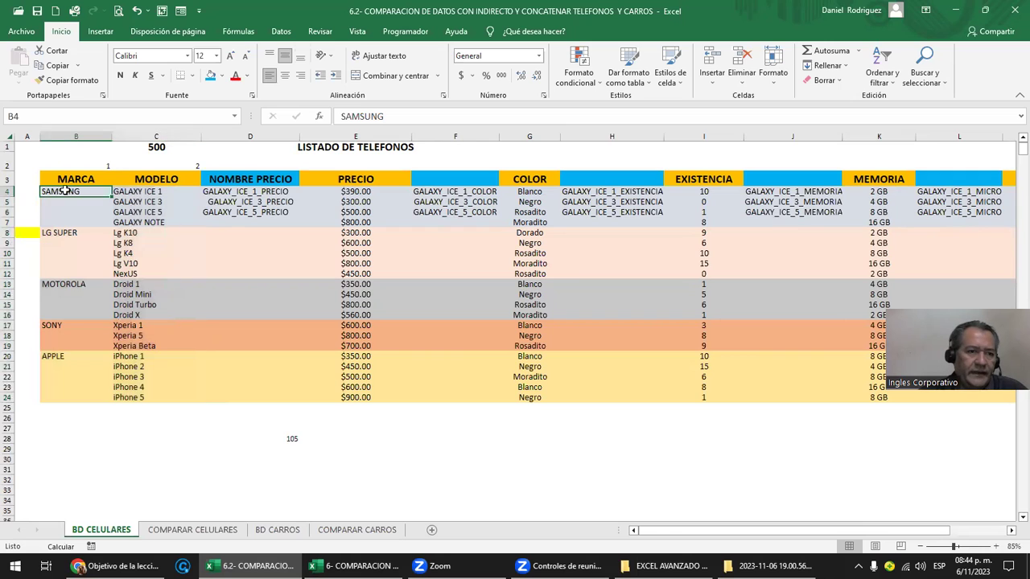
drag(140, 191, 145, 201)
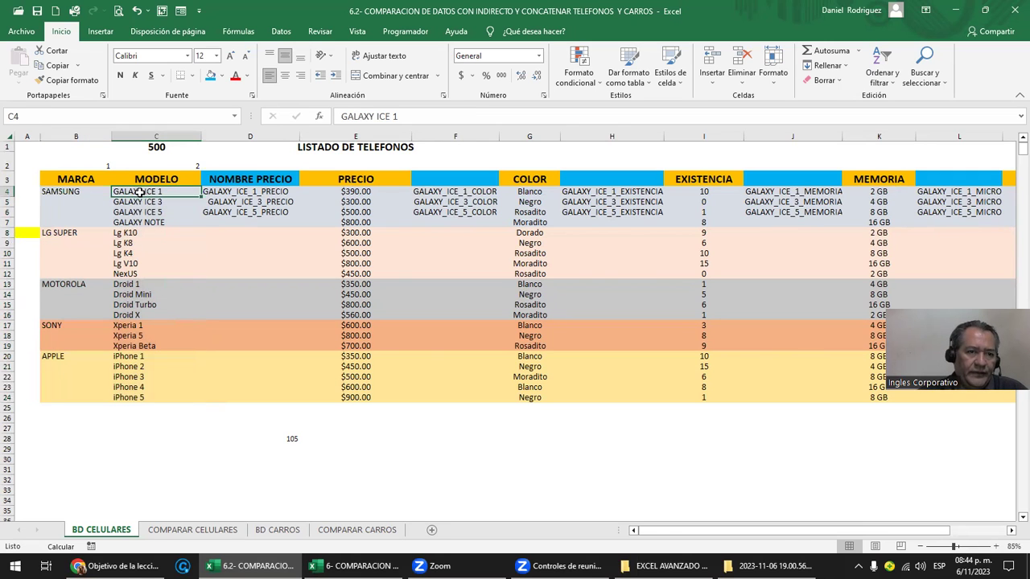
click(96, 192)
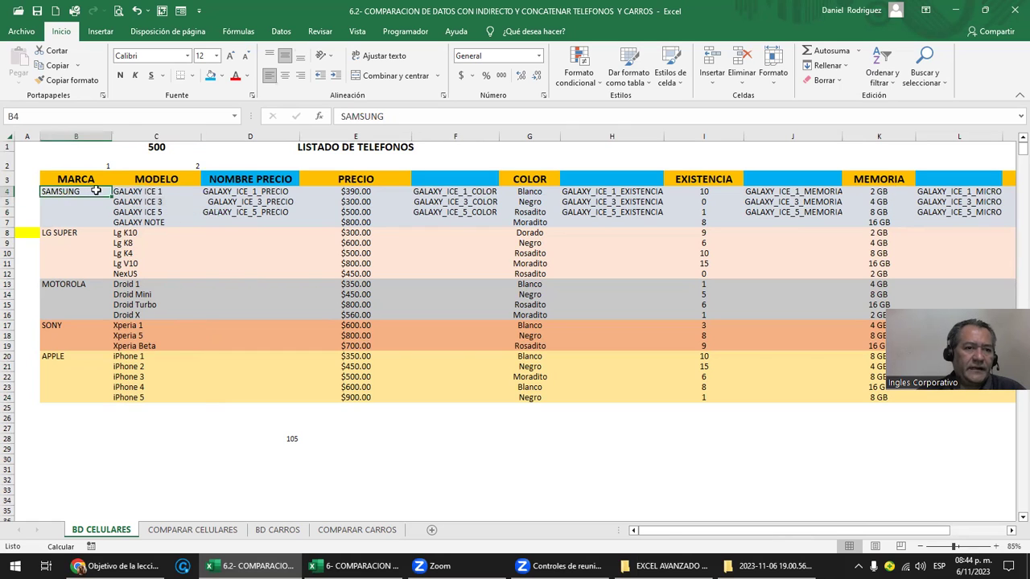
drag(140, 191, 152, 225)
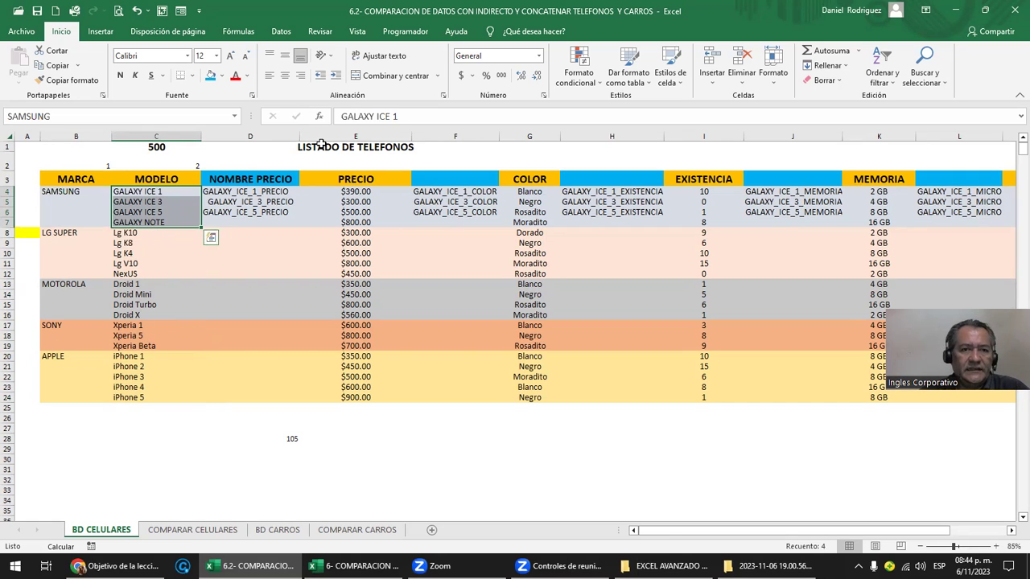
Step: Review the PRECIO and NOMBRE PRECIO columns, including the Lg K10 row
click(356, 150)
drag(412, 150, 529, 151)
click(196, 255)
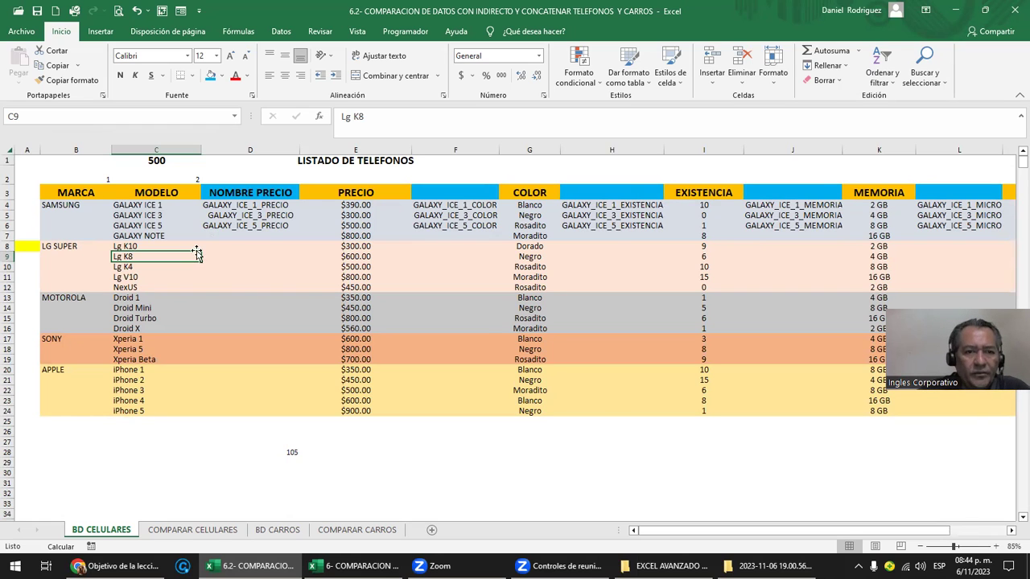
click(258, 150)
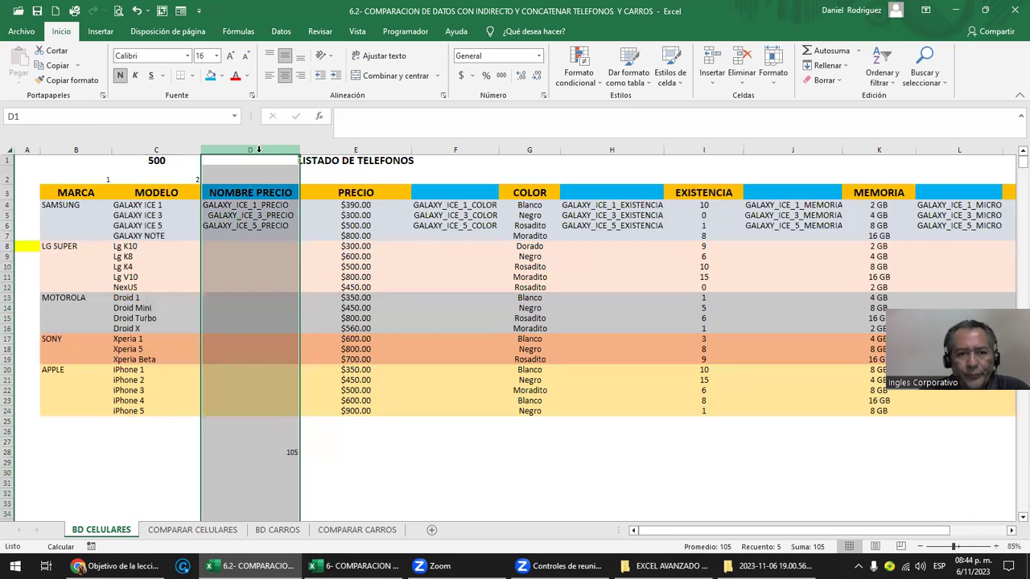
ctrl+scroll(345, 326, up, 2)
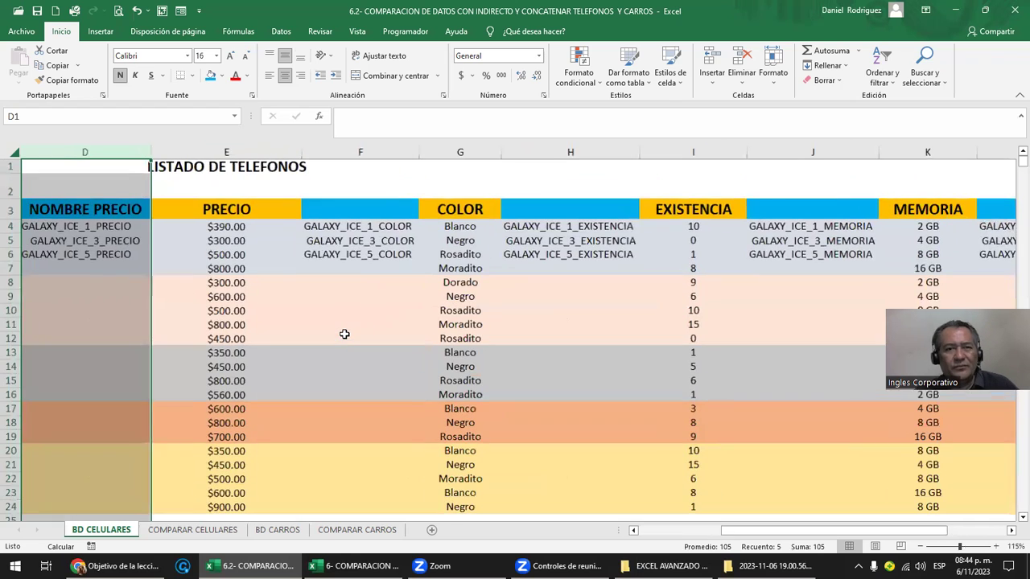
click(240, 286)
key(Left)
key(Left)
key(Left)
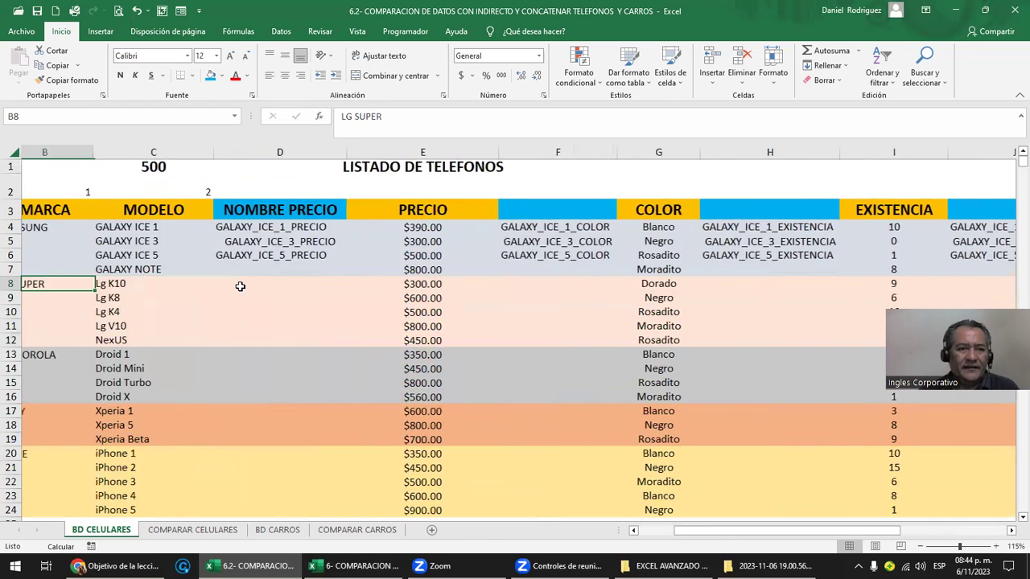
key(Left)
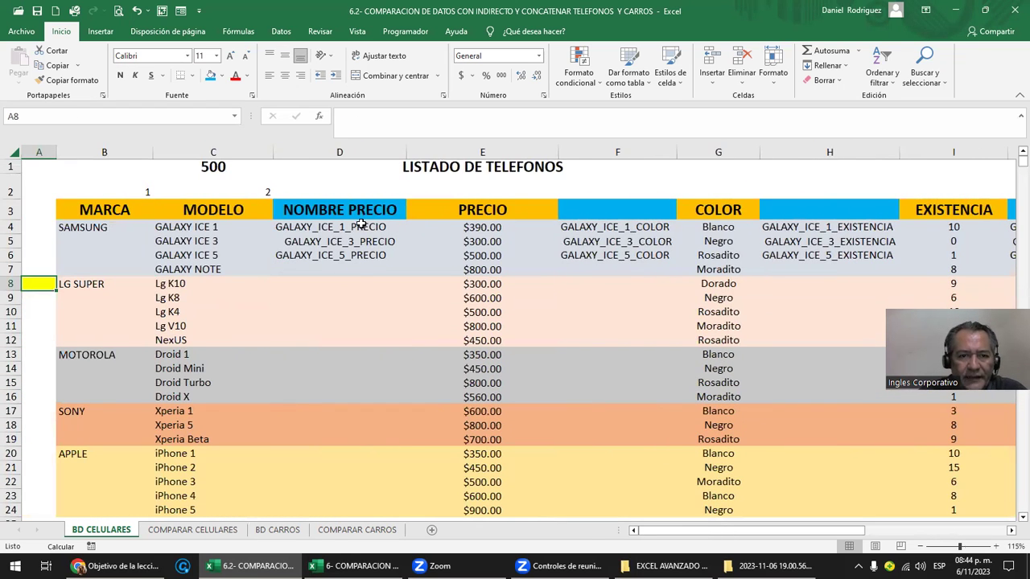
Step: Try an XX entry in D4, then undo it to keep GALAXY_ICE_1_PRECIO
click(362, 226)
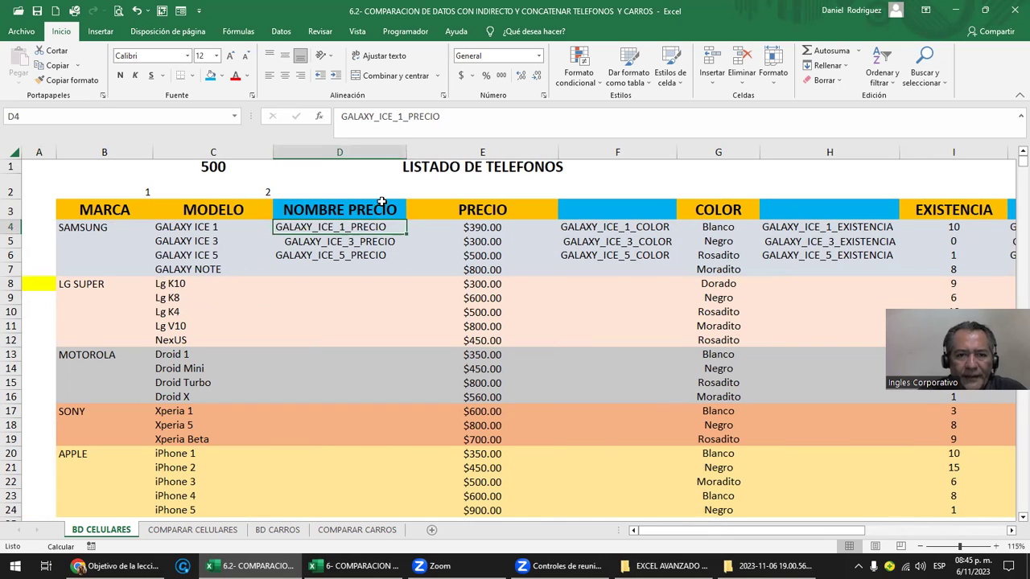
click(478, 227)
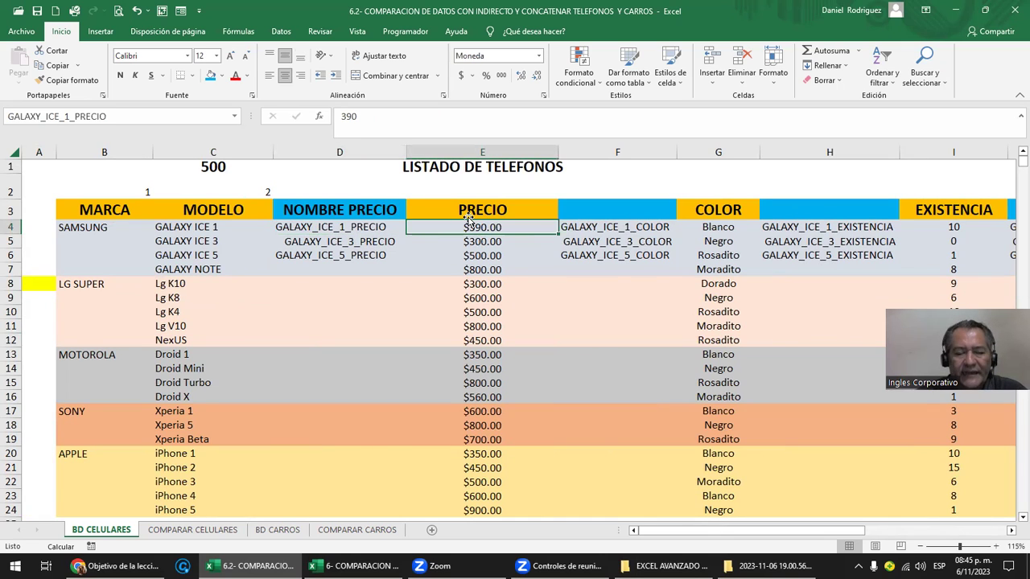
click(369, 231)
text(XX)
key(Tab)
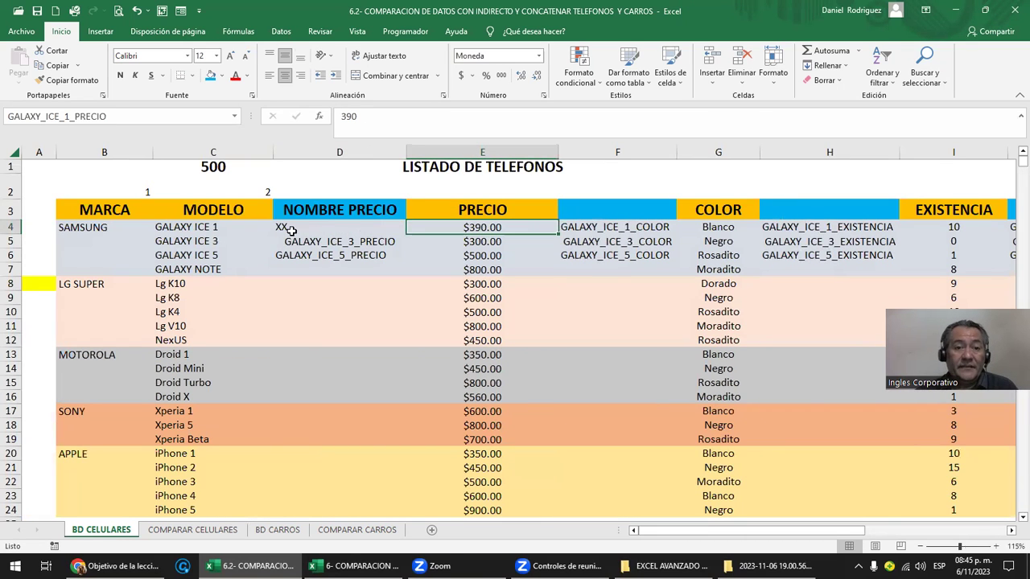
key(ctrl+z)
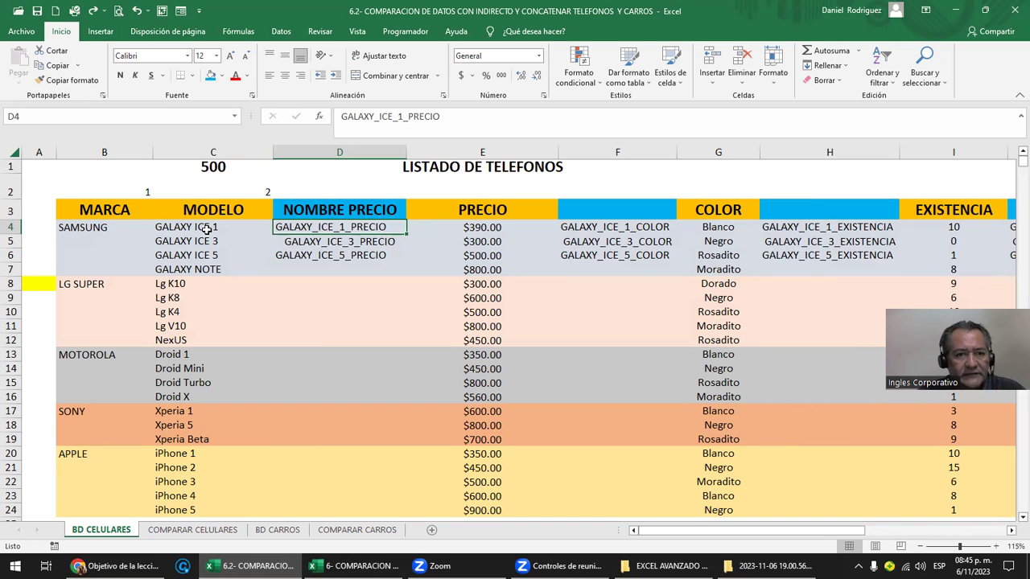
text(XX)
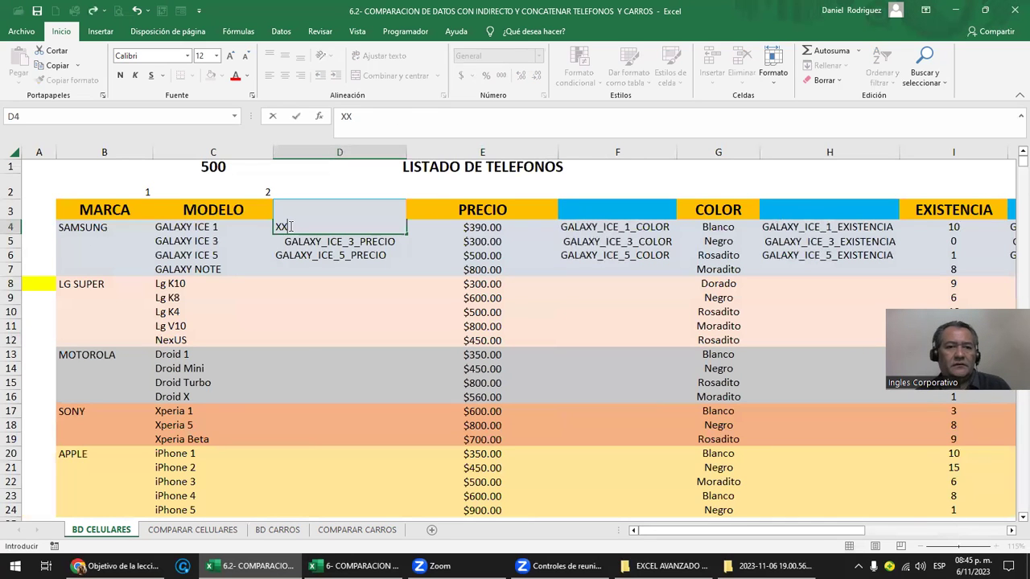
key(Escape)
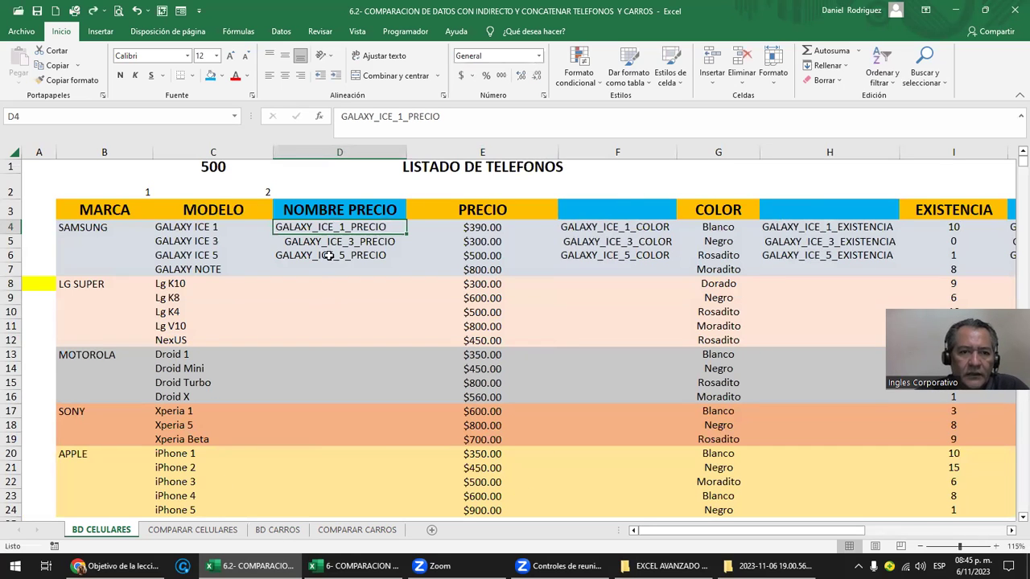
drag(290, 228, 290, 255)
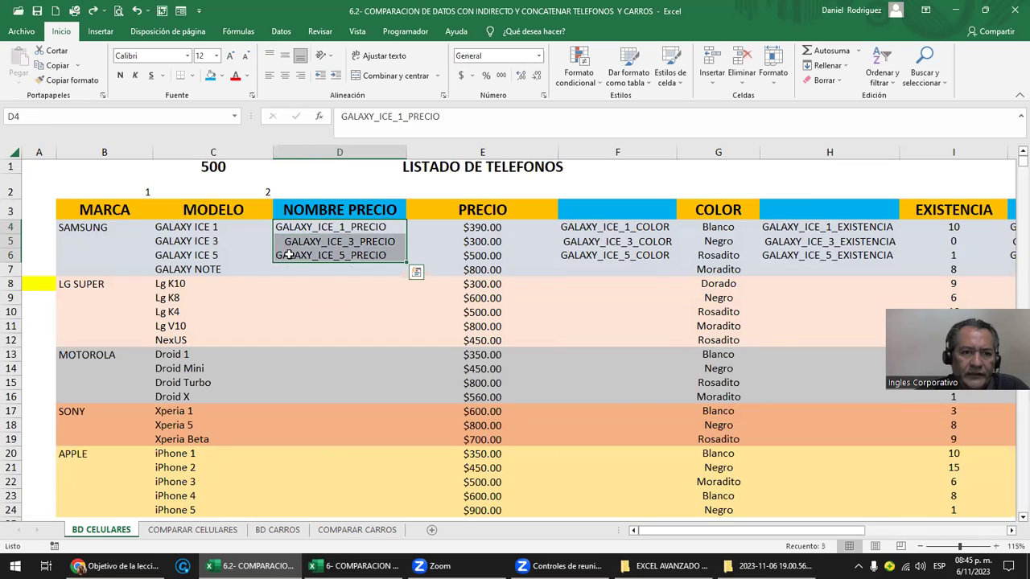
click(184, 227)
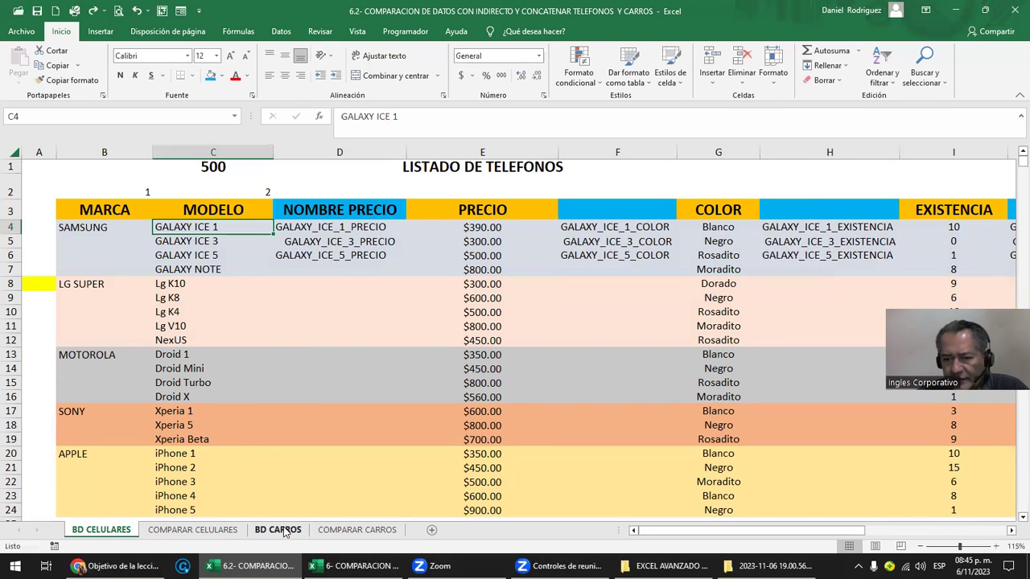
Step: Inspect the formula behind Xperia_1 on the COMPARAR CELULARES sheet, leaving it unchanged
click(193, 531)
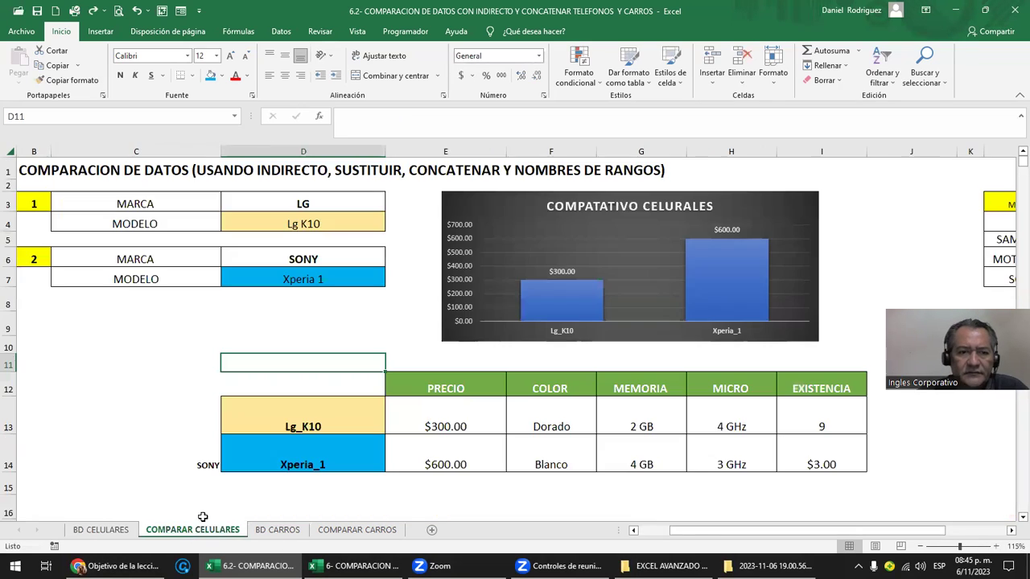
click(148, 313)
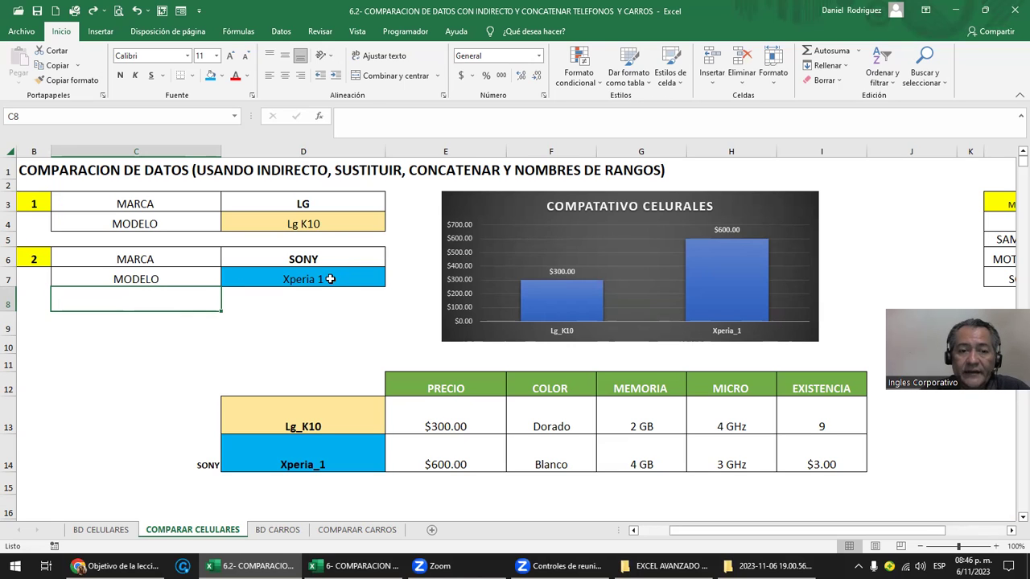
click(330, 279)
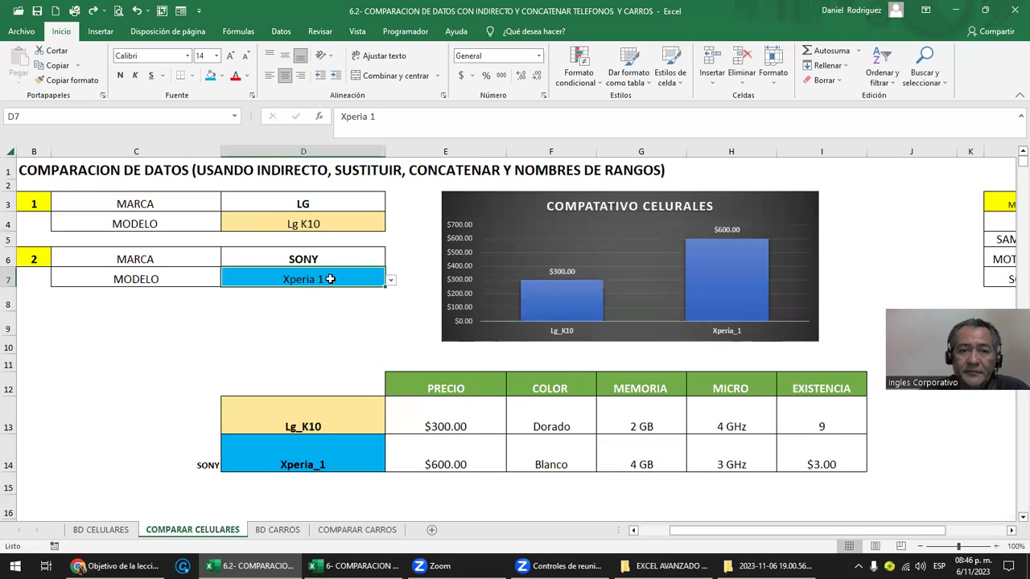
double_click(303, 456)
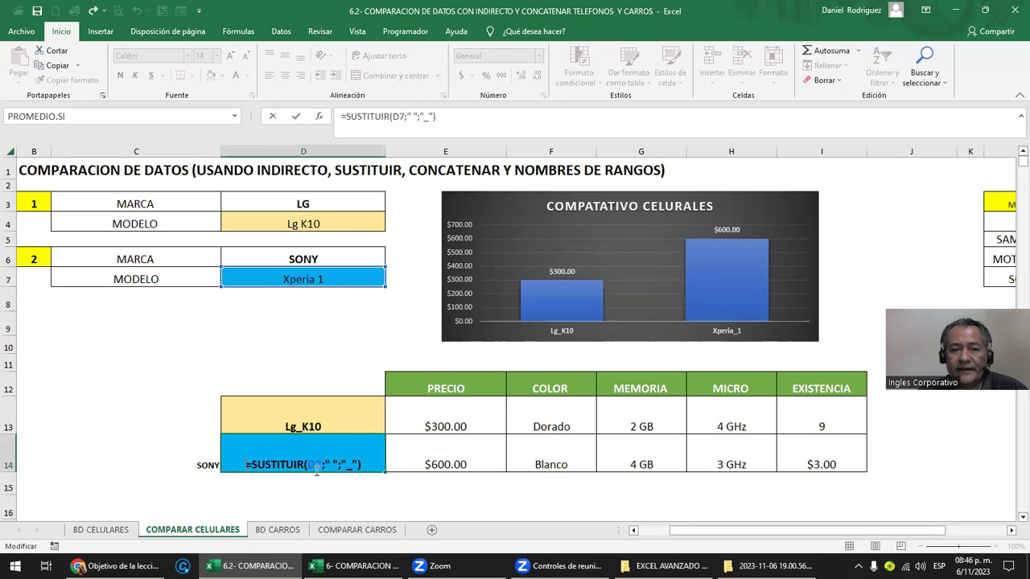
key(Escape)
click(280, 361)
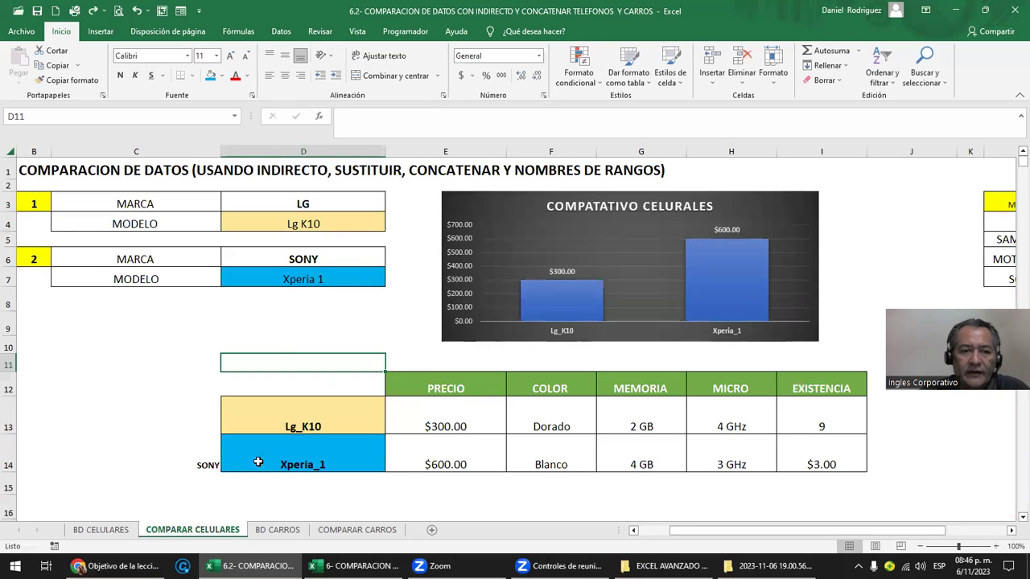
Step: Delete the SONY label from C14 and check the SUSTITUIR formula producing Lg_K10
click(184, 465)
key(Delete)
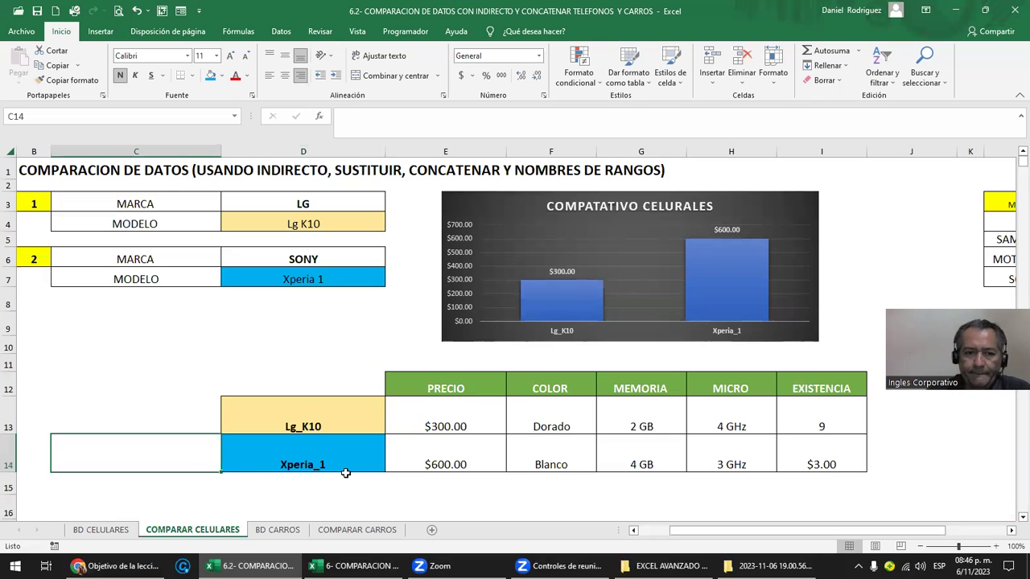
key(Up)
key(Right)
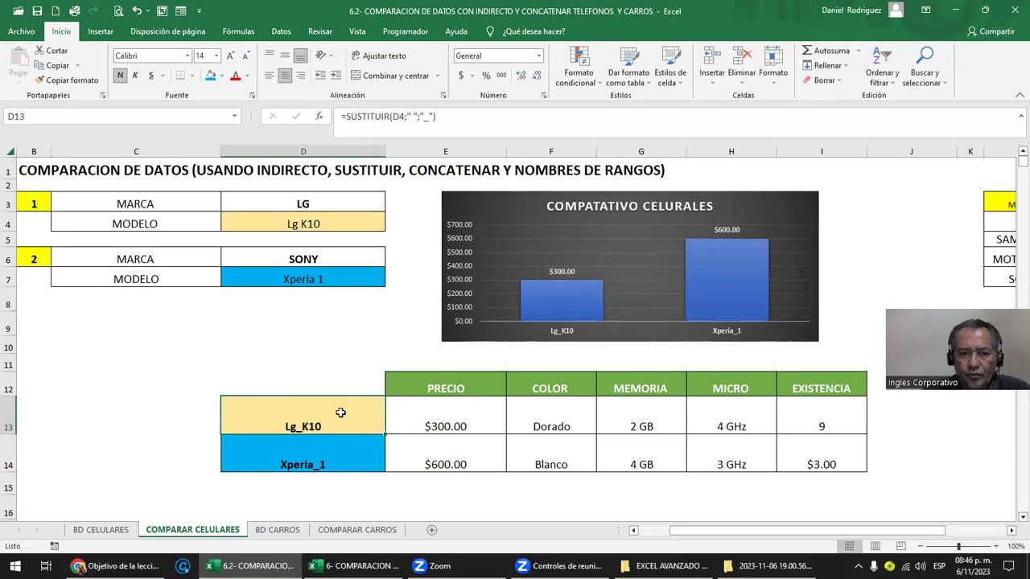
double_click(333, 416)
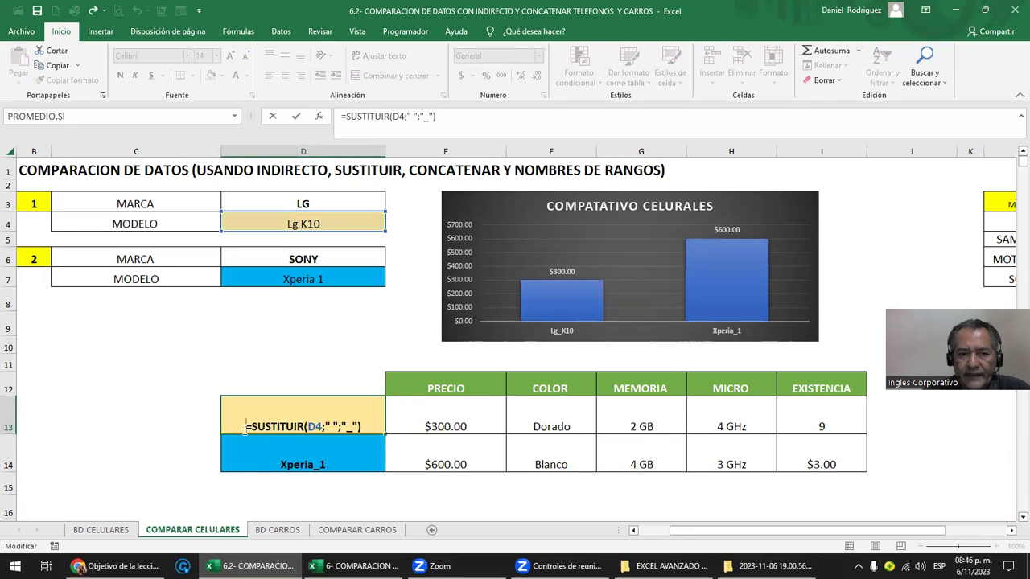
key(Return)
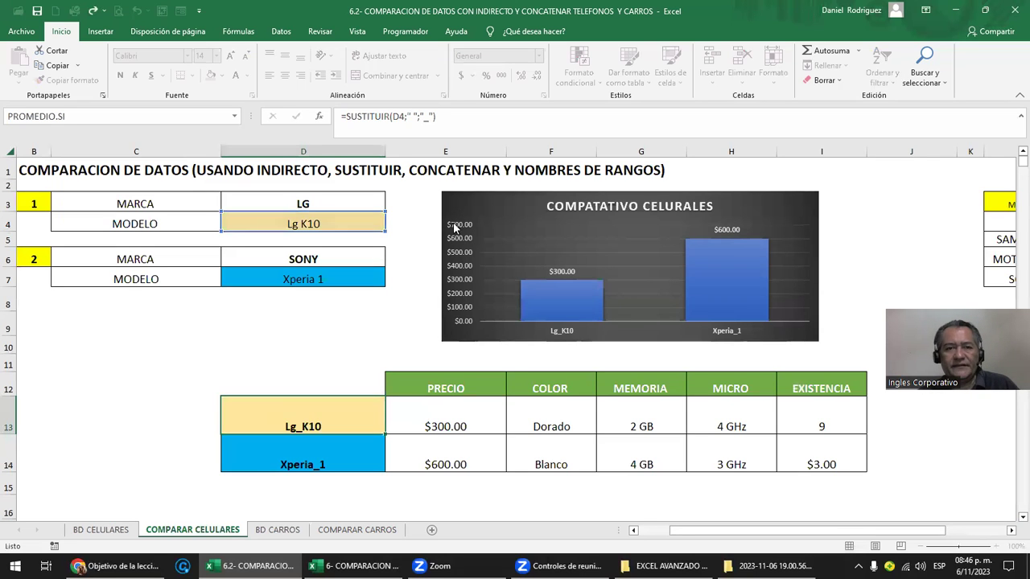
Step: Shift the chart further right and go to the BD CARROS vehicle list
drag(455, 229, 611, 228)
click(459, 203)
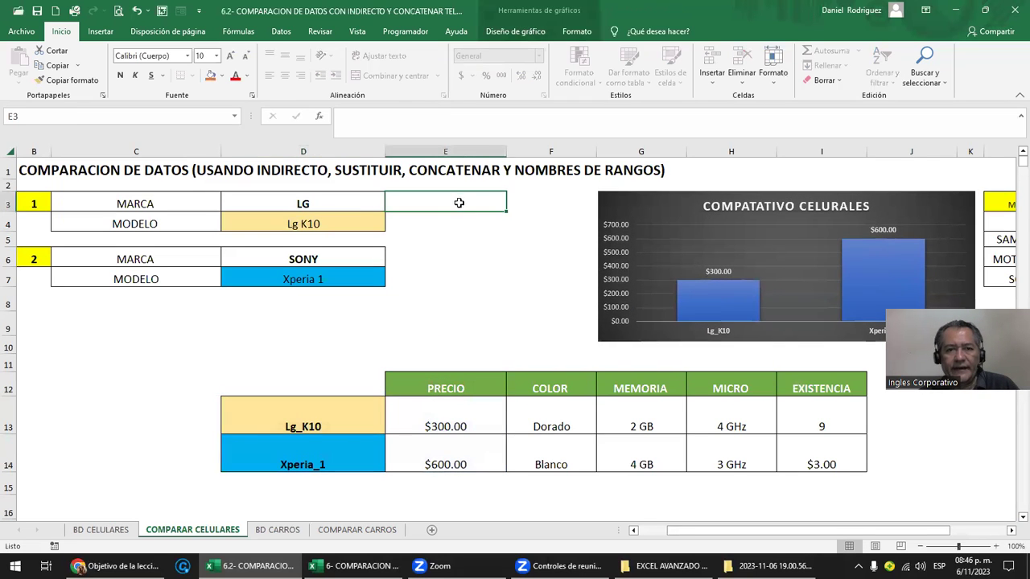
drag(510, 219, 506, 218)
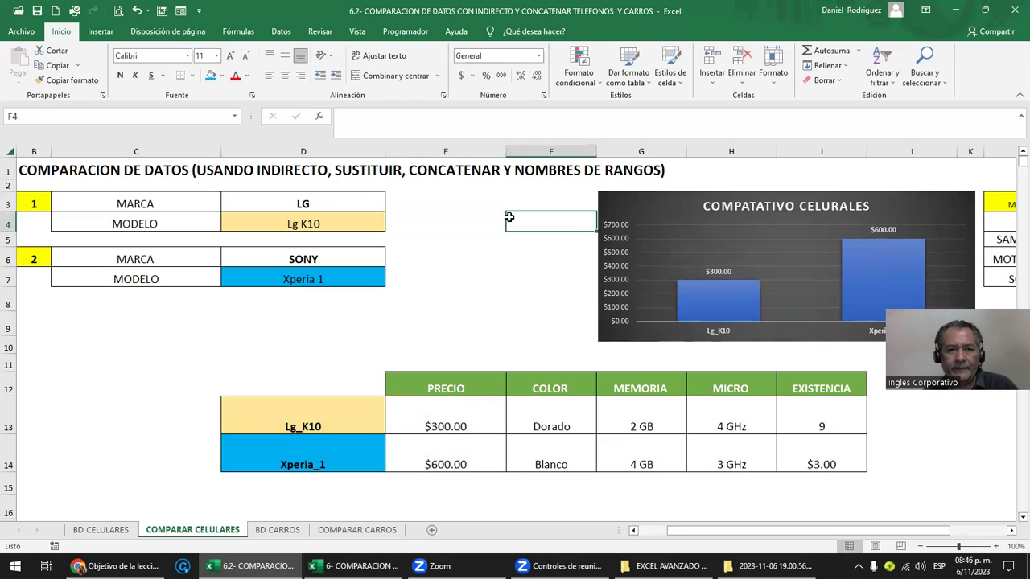
click(347, 405)
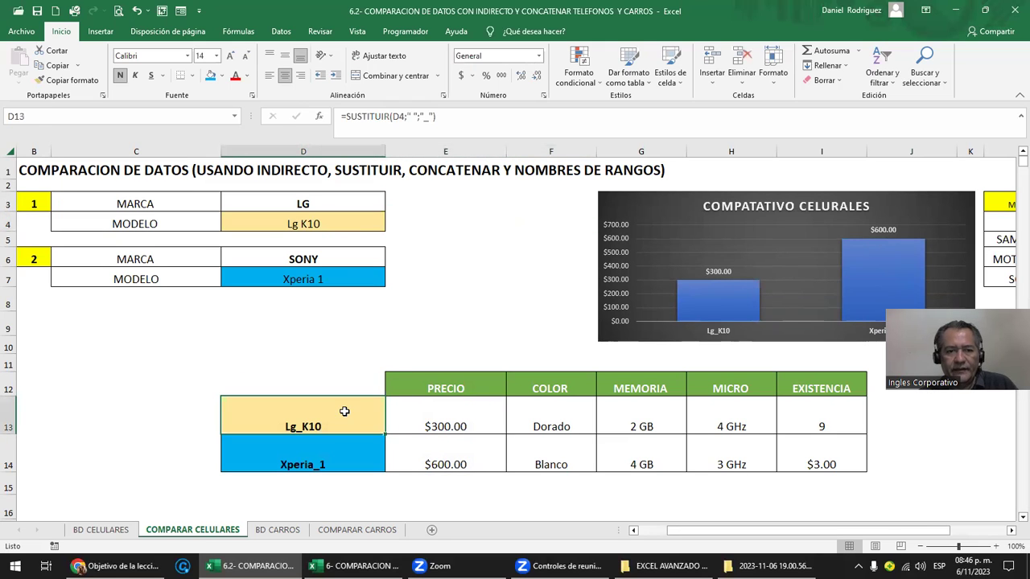
click(274, 530)
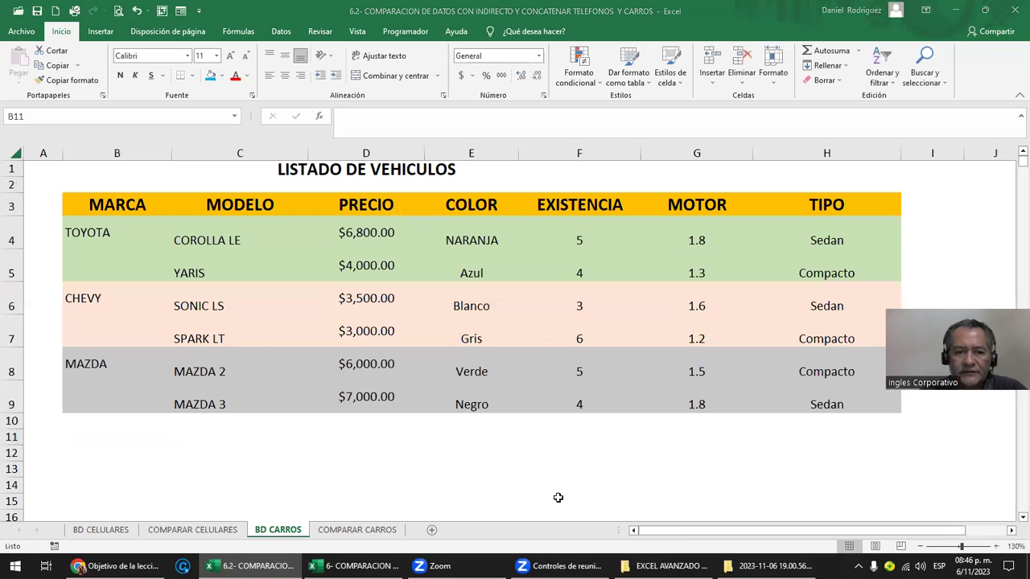
Step: Delete rows 11 to 20 on the COMPARAR CARROS sheet
click(332, 530)
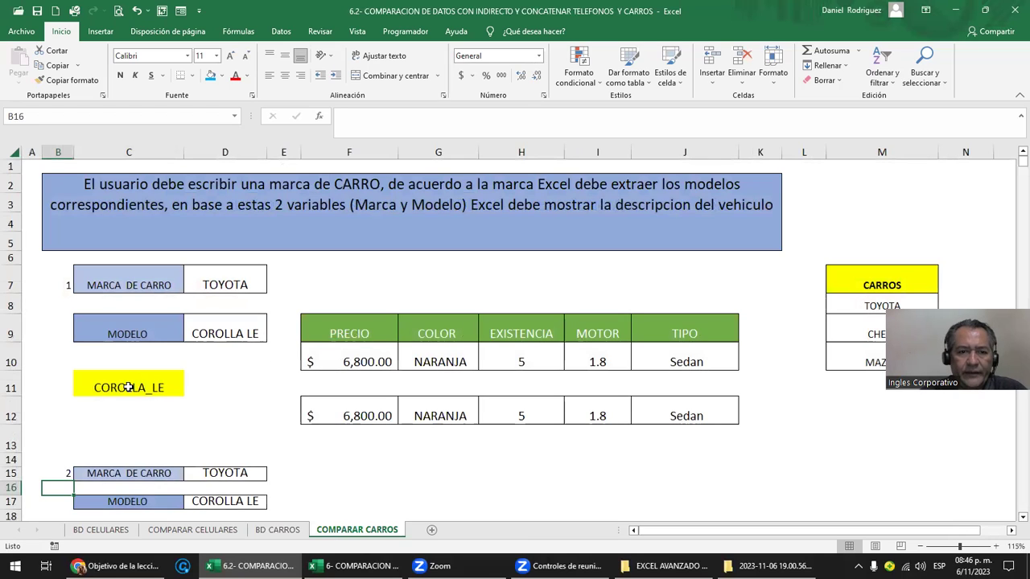
click(12, 389)
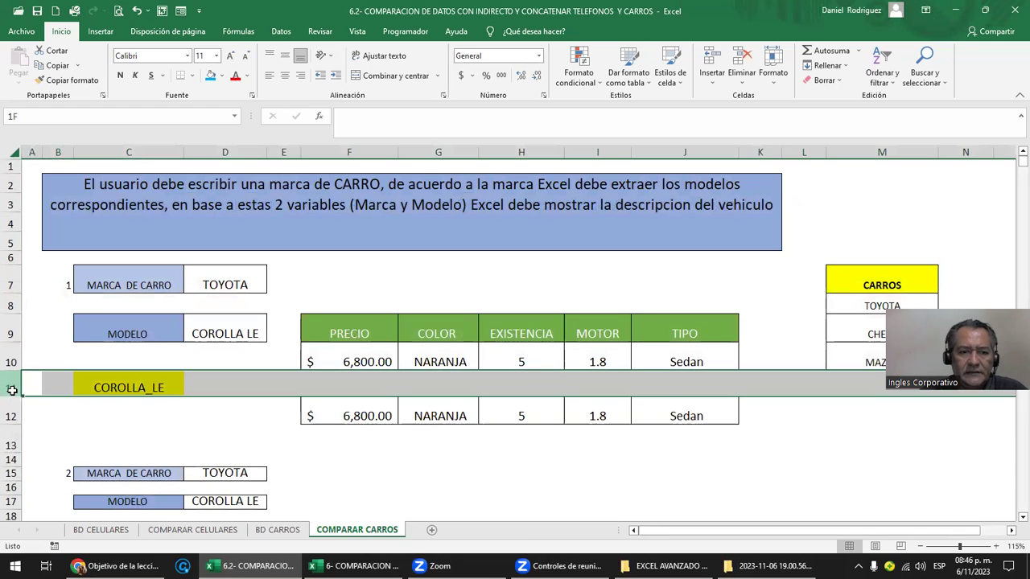
drag(12, 391, 16, 456)
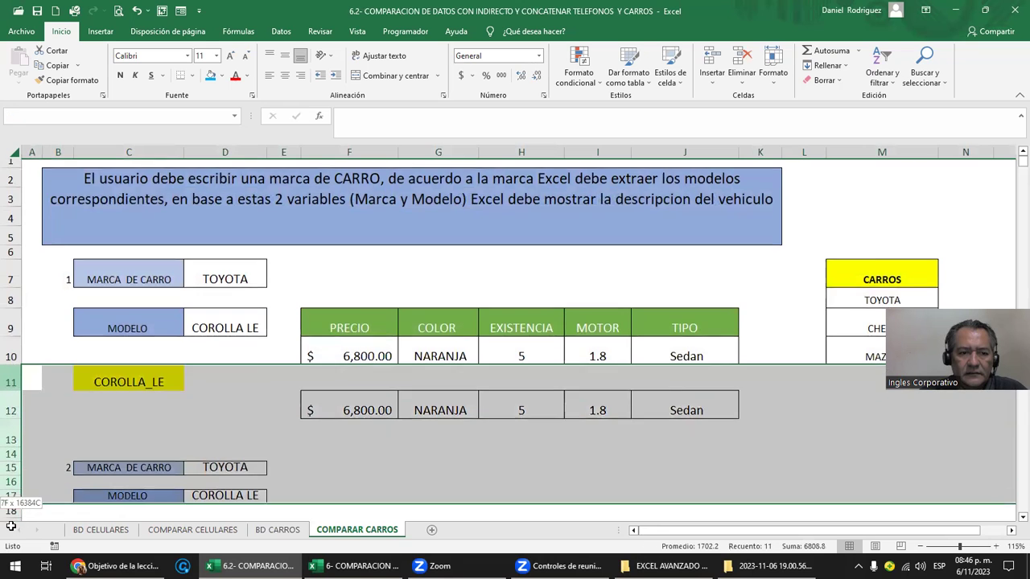
right_click(17, 456)
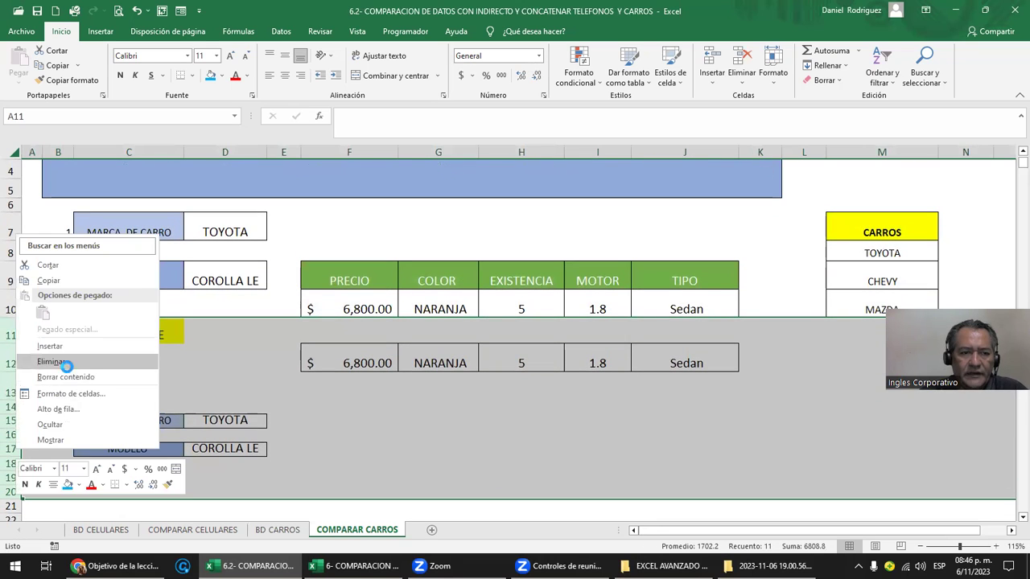
click(64, 364)
Step: Fill the number 1 cell B7 yellow
click(53, 228)
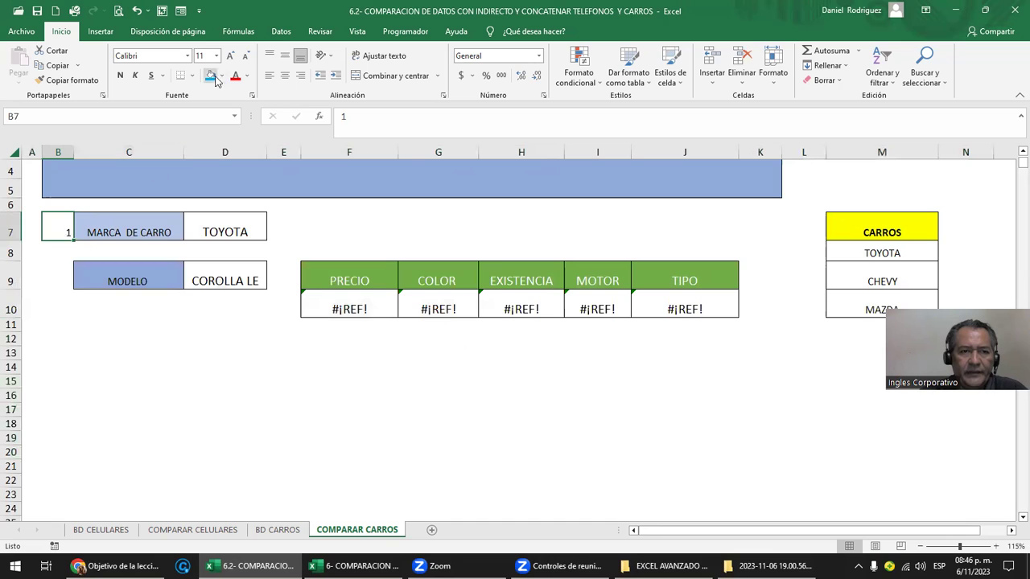
click(221, 76)
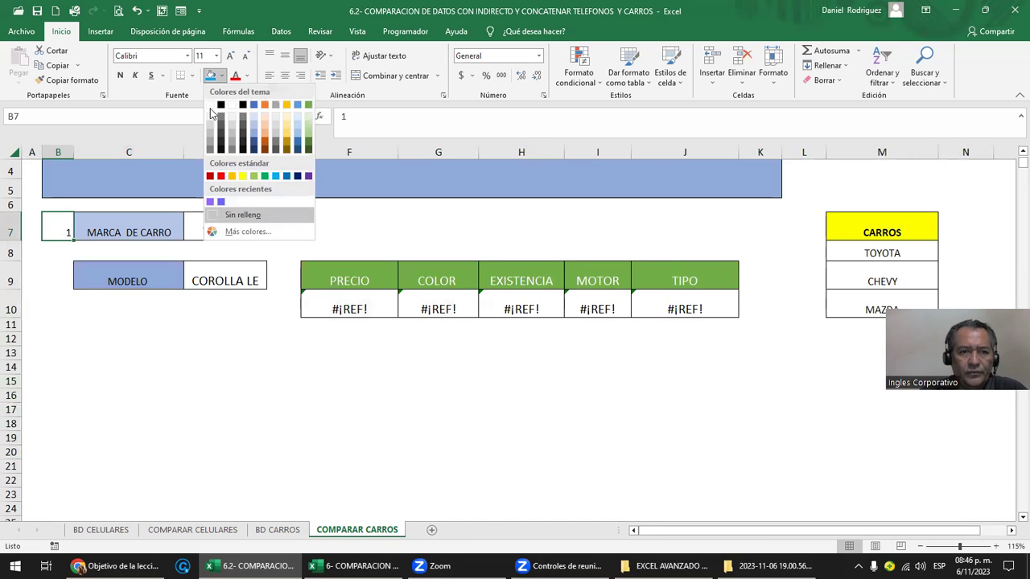
click(233, 175)
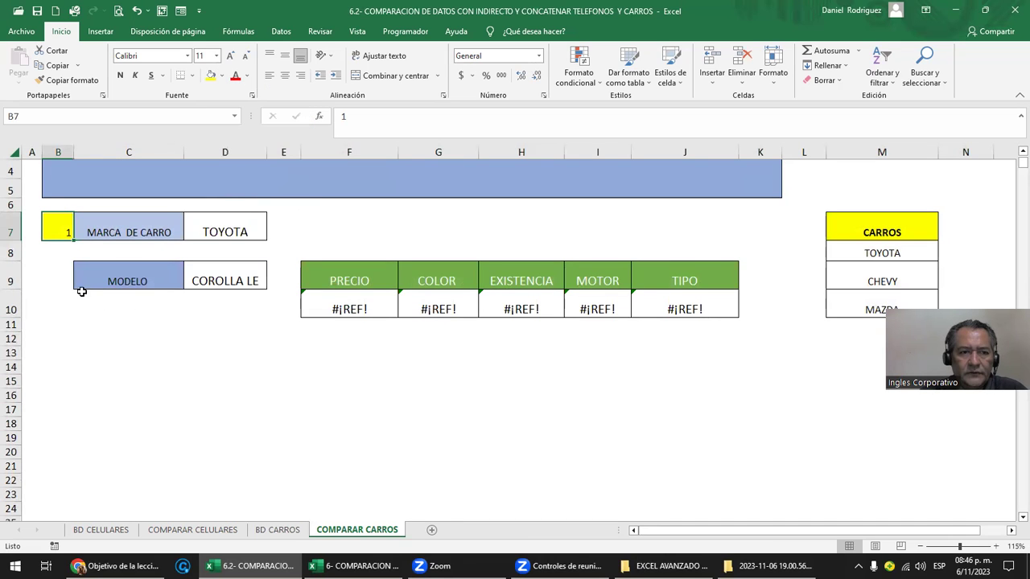
Step: Move the MODELO / COROLLA LE pair up to row 8, directly under MARCA DE CARRO
click(15, 255)
right_click(13, 256)
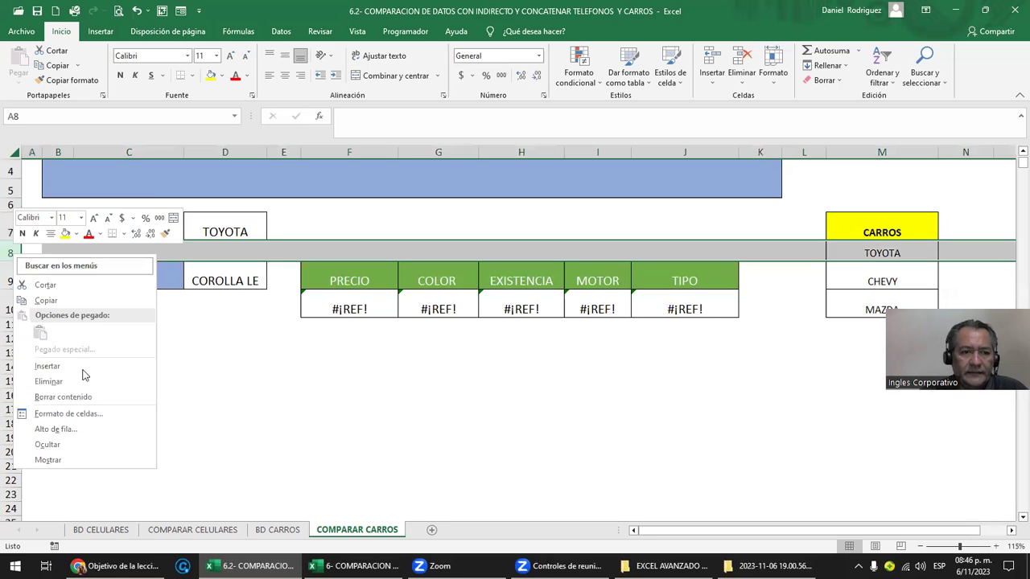
click(121, 275)
mouse_move(120, 278)
mouse_down()
mouse_move(218, 278)
mouse_move(227, 253)
mouse_up()
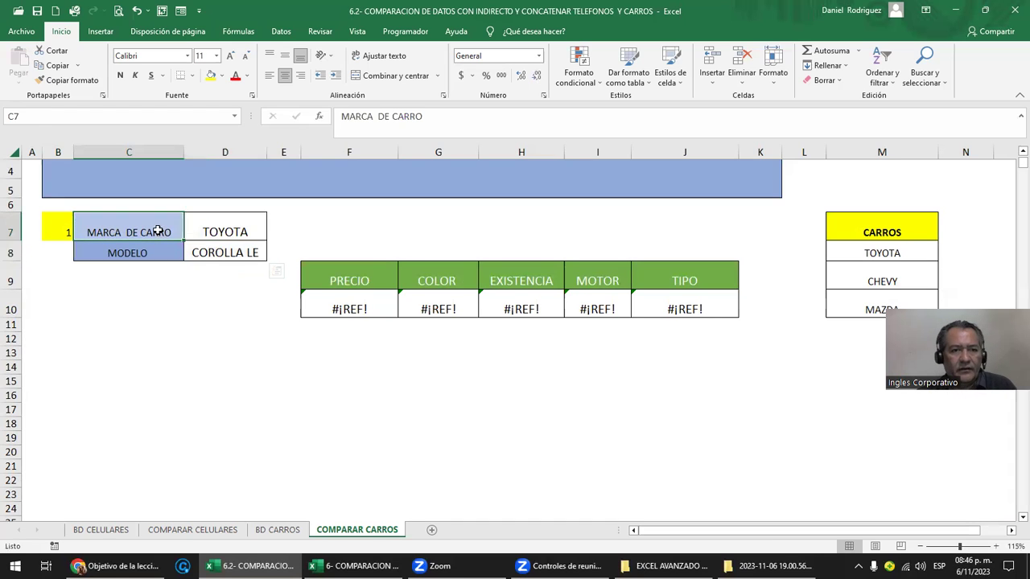
Step: Copy the brand and model block C7:D8 into C10:D11
drag(161, 235, 219, 252)
key(ctrl+c)
key(Down)
key(Down)
key(Down)
key(Down)
key(Up)
key(ctrl+v)
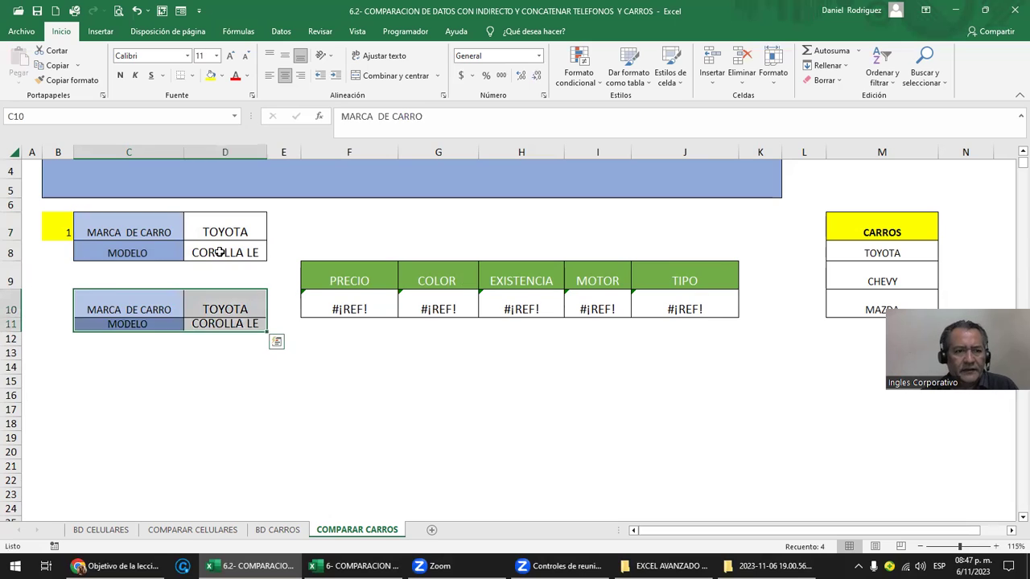
key(Escape)
Step: Copy the yellow B7 cell to B10 and change its number to 2
key(Left)
key(Up)
key(Up)
key(Up)
key(ctrl+c)
key(Down)
key(Down)
key(Down)
key(ctrl+v)
key(Escape)
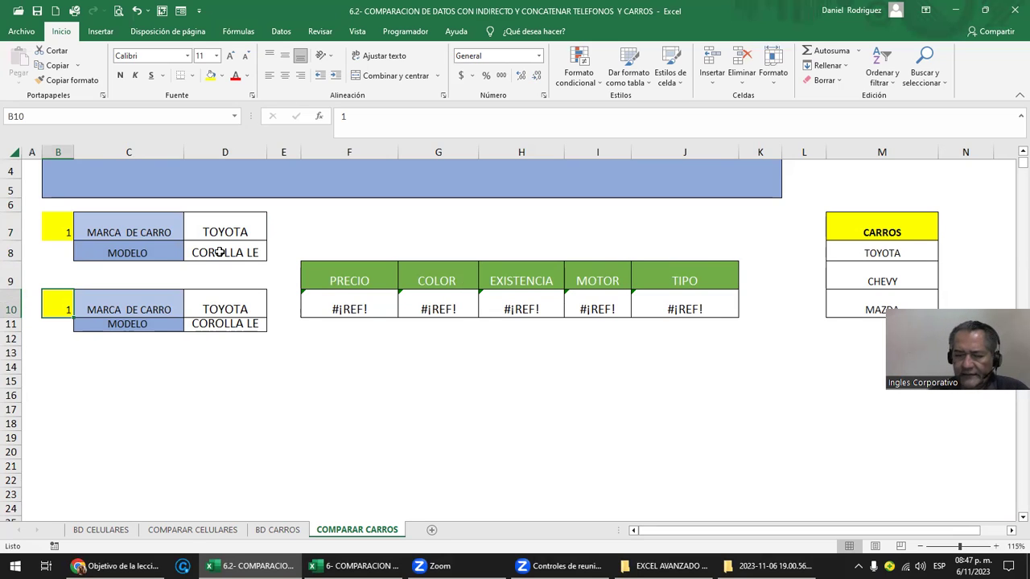
text(2)
key(Return)
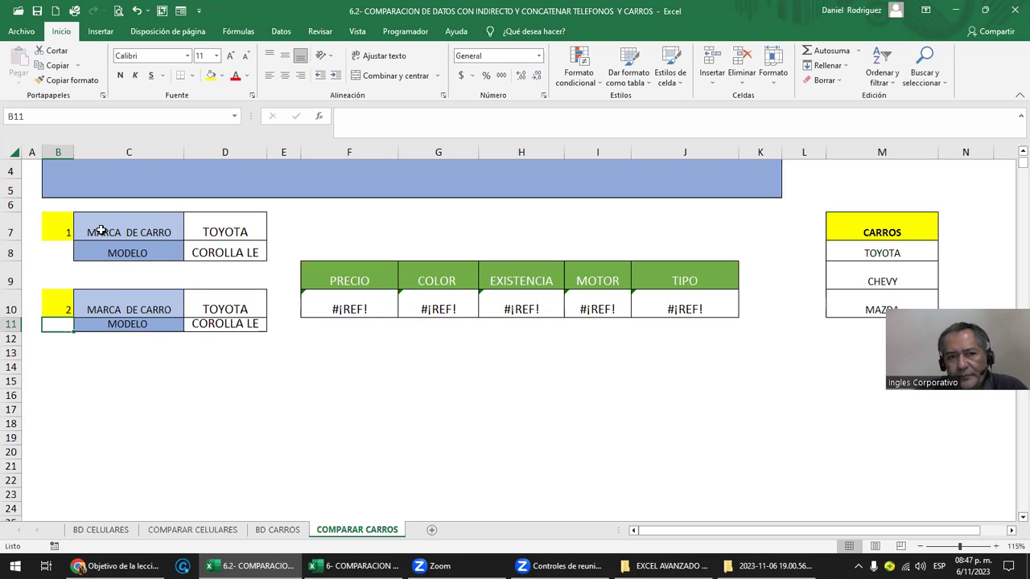
Step: Move the results table from F9:J10 down to F14:J15
drag(350, 277, 698, 313)
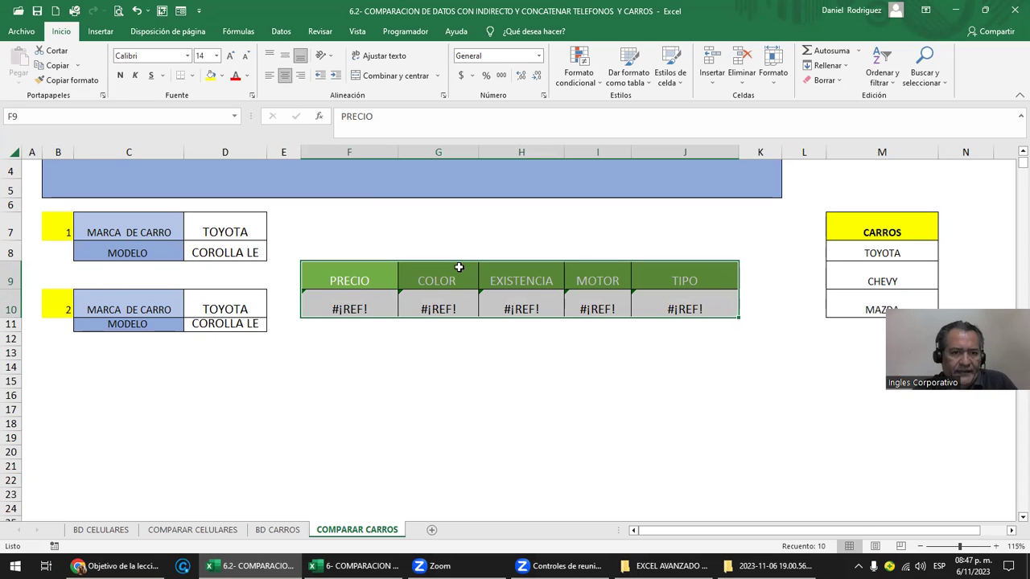
key(ctrl+q)
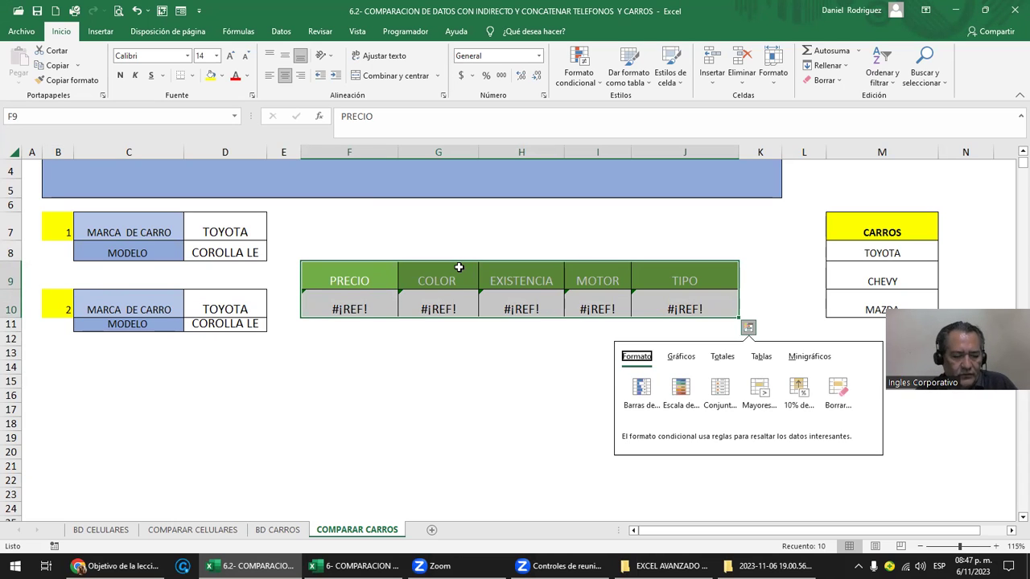
key(Escape)
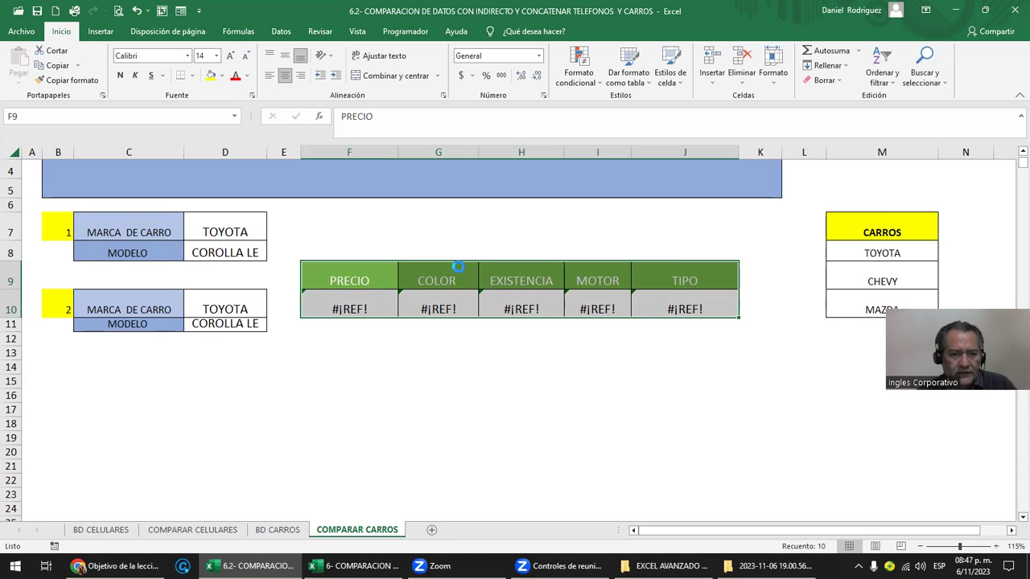
key(ctrl+c)
key(Down)
key(Down)
key(Down)
key(Down)
key(Down)
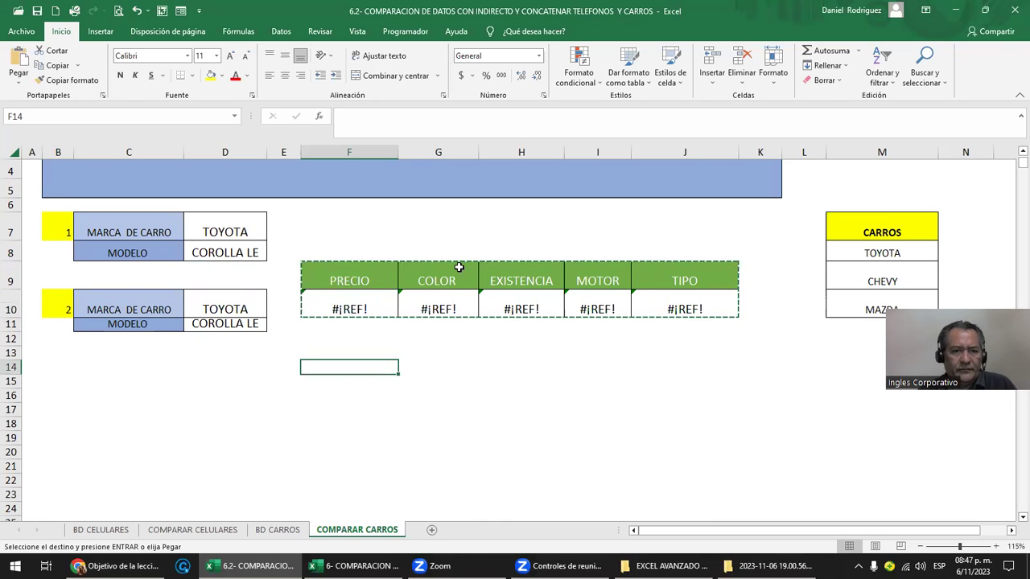
key(ctrl+v)
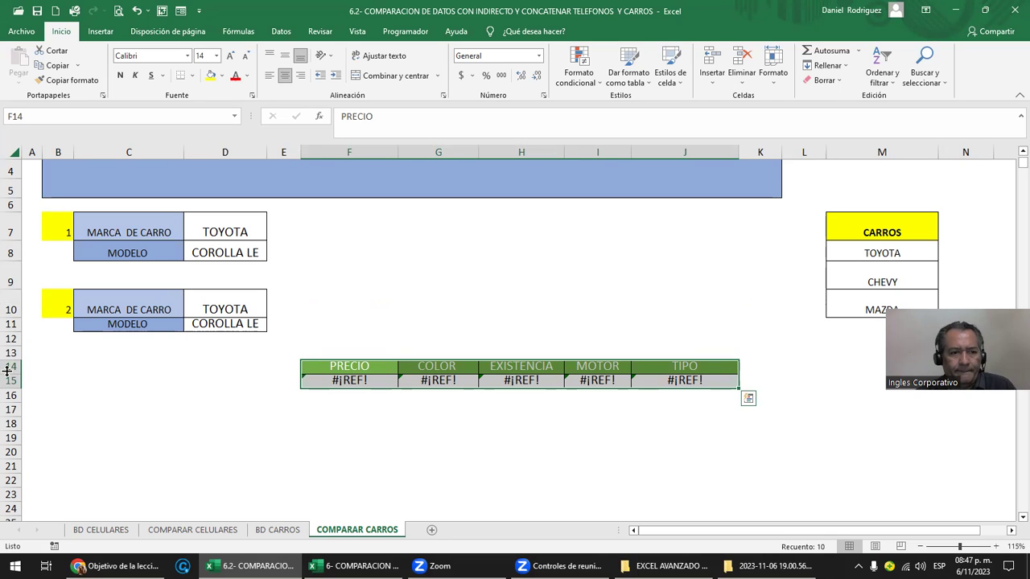
Step: Make rows 14, 15 and 11 taller
drag(8, 367, 12, 393)
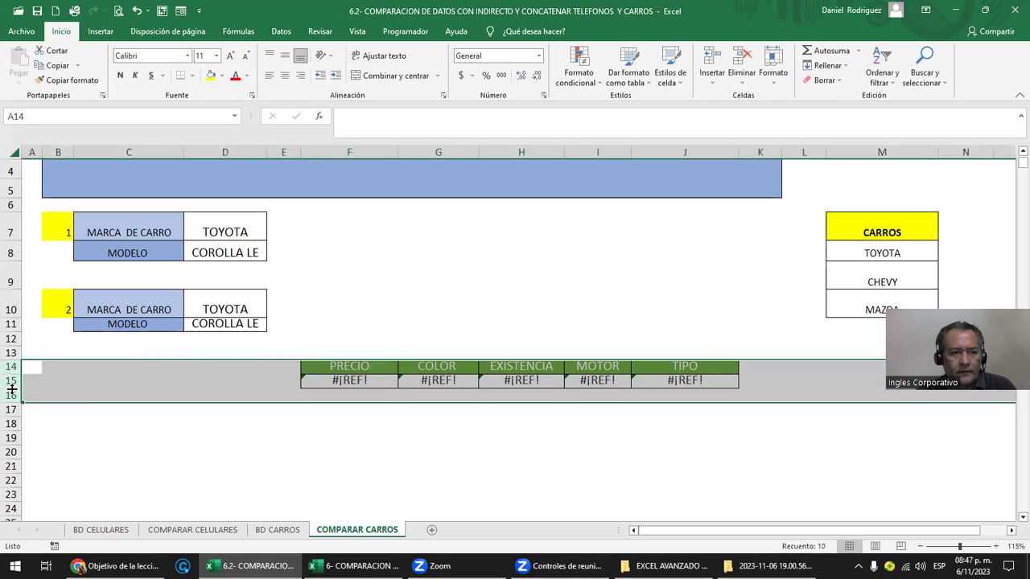
mouse_move(9, 367)
mouse_down()
mouse_move(12, 394)
mouse_move(12, 381)
mouse_up()
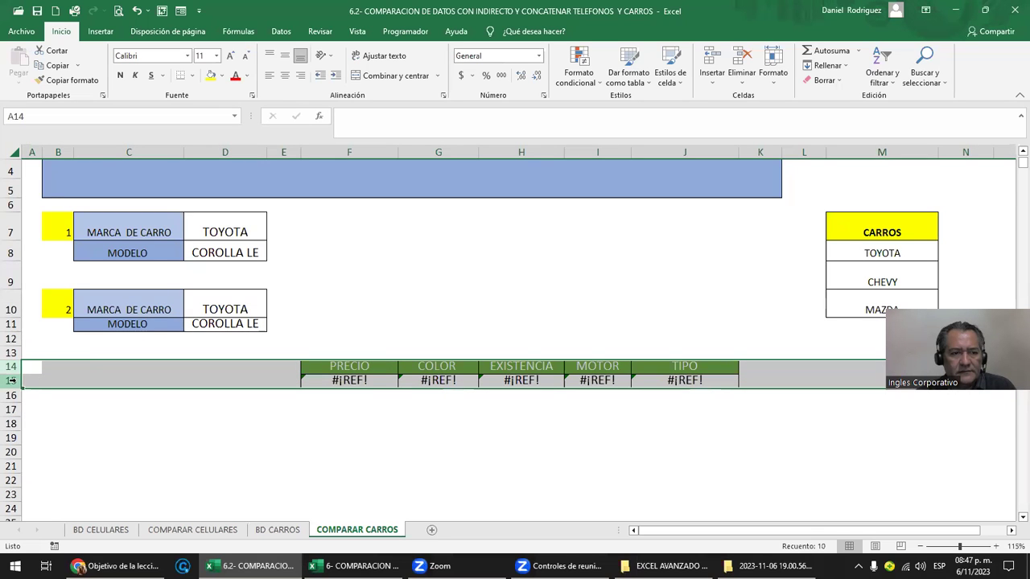
drag(12, 388, 14, 411)
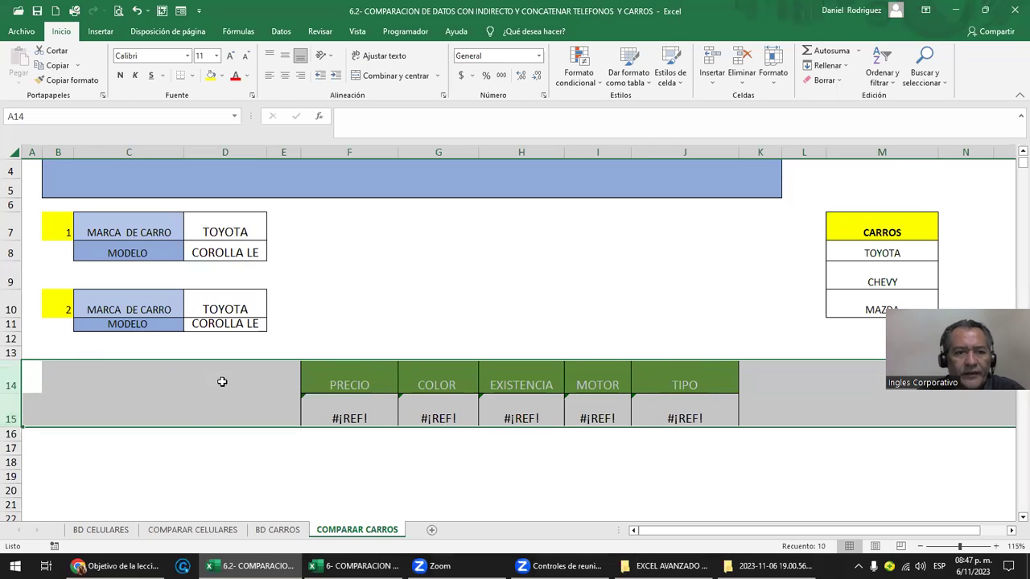
click(164, 377)
click(264, 378)
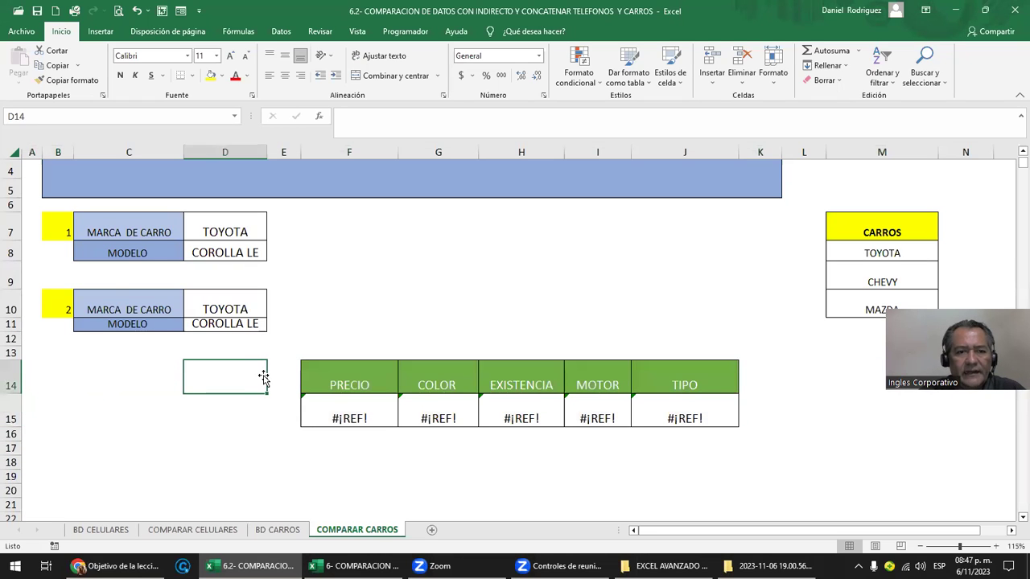
drag(6, 331, 5, 342)
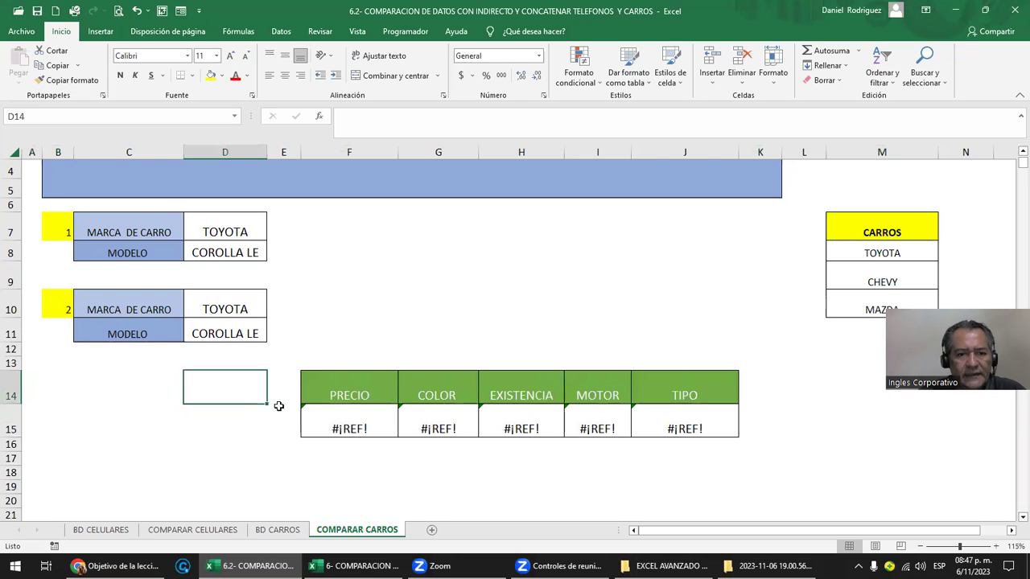
Step: Copy results row F15:J15 into row 16 and make row 16 taller
drag(338, 429, 690, 432)
key(ctrl+c)
key(Down)
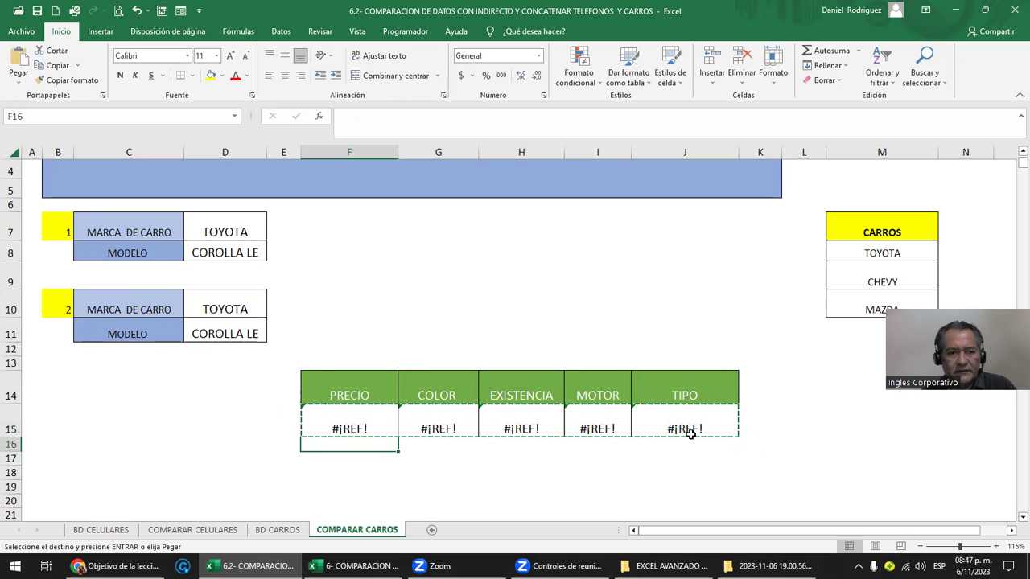
key(ctrl+v)
key(Escape)
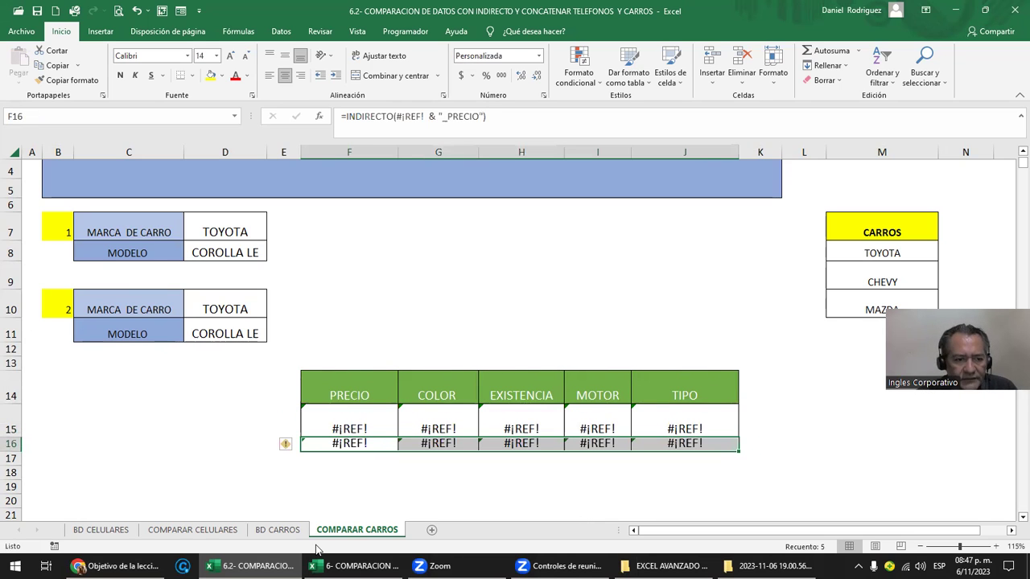
drag(15, 452, 14, 475)
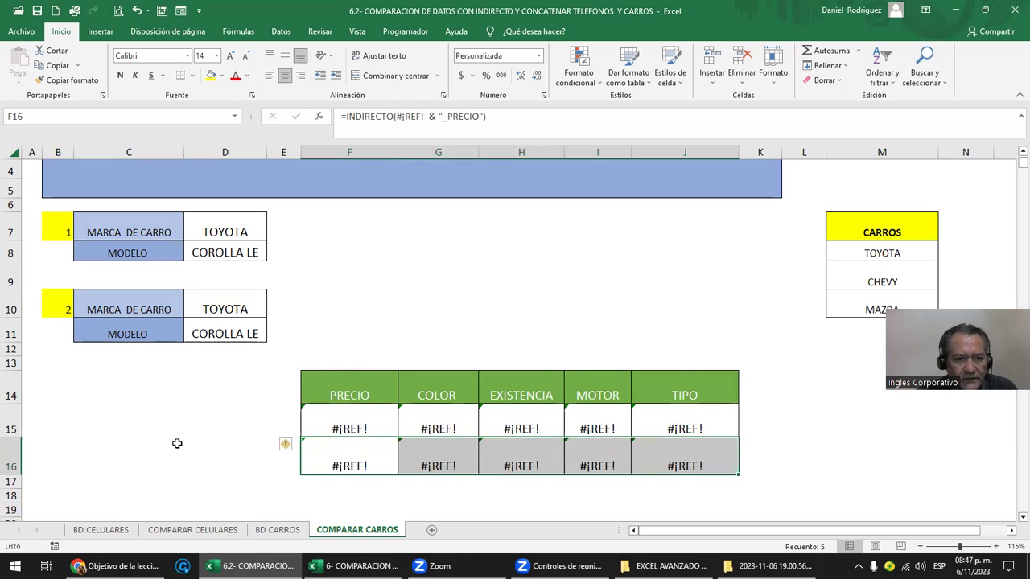
click(269, 419)
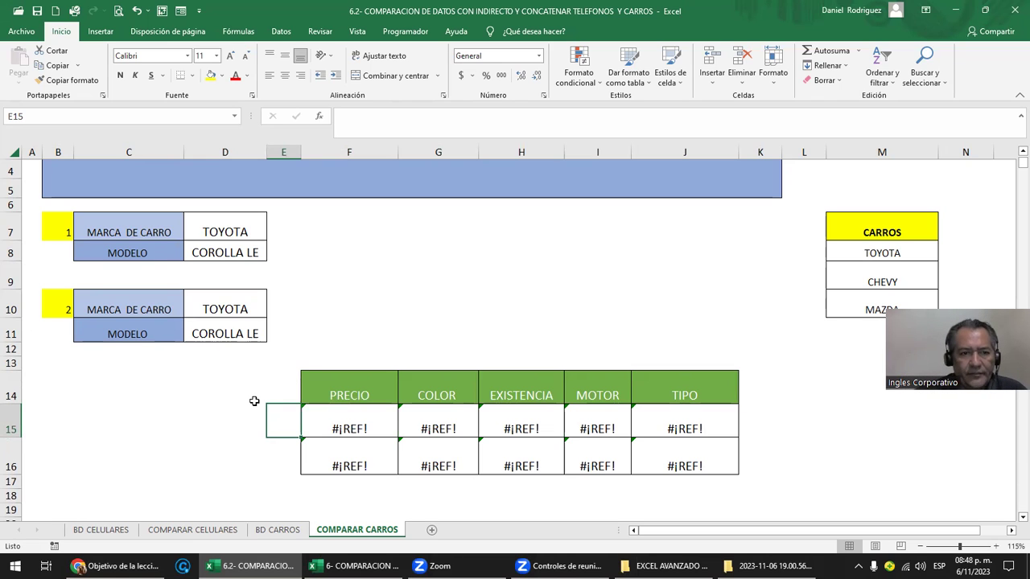
Step: Paste the brand and model block over the first and second car blocks
drag(125, 232, 225, 253)
key(ctrl+v)
drag(124, 308, 196, 330)
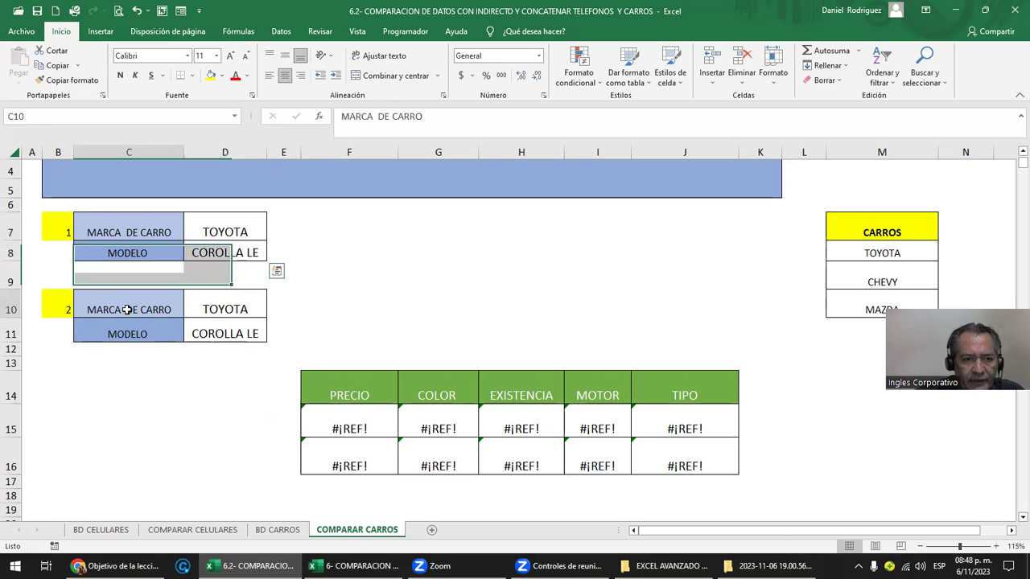
key(ctrl+v)
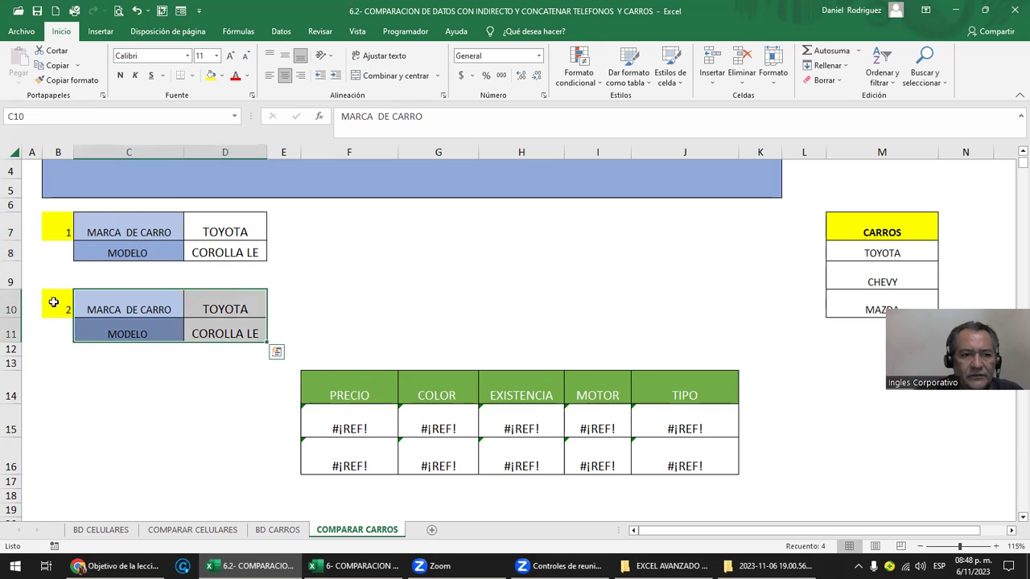
drag(416, 235, 584, 256)
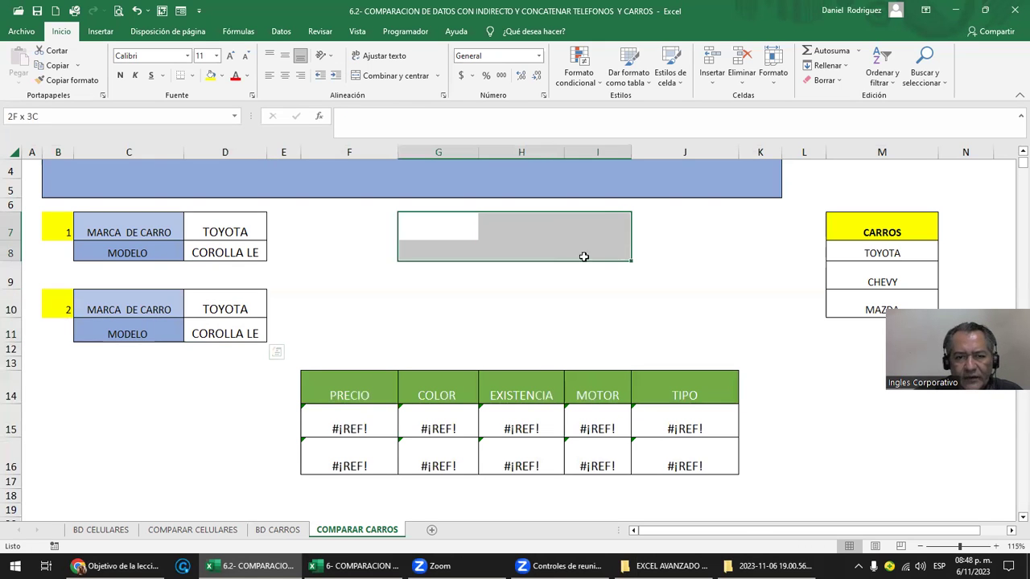
Step: Copy the second car's MODELO / COROLLA LE pair into D15:E15
click(253, 409)
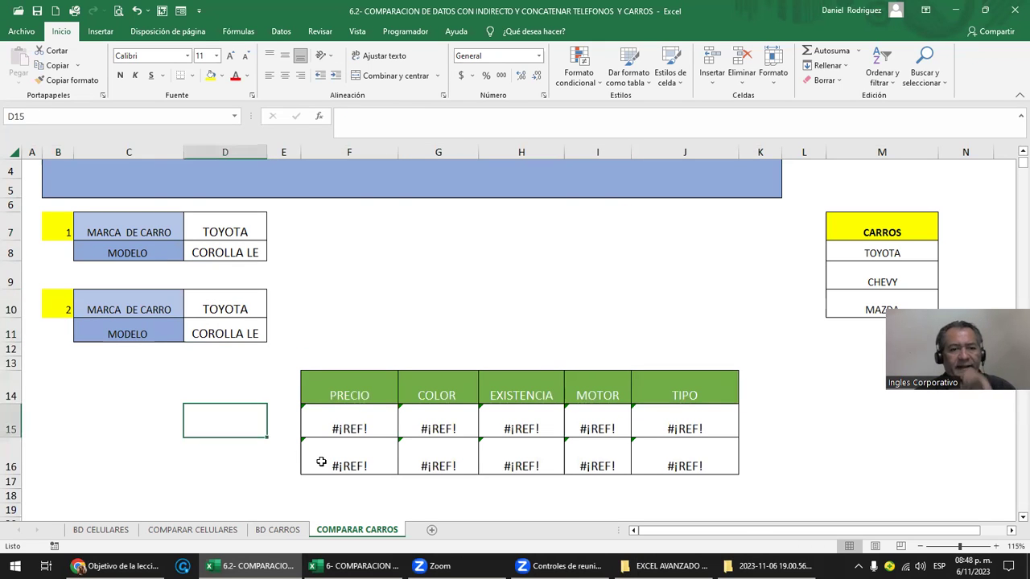
key(Right)
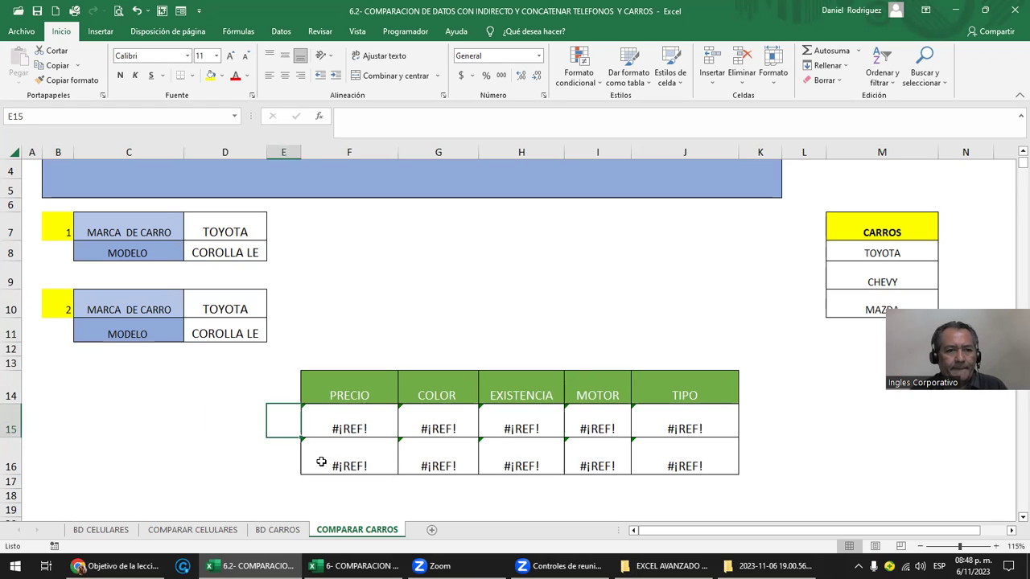
key(Left)
key(Up)
key(Up)
key(Up)
key(Left)
key(Up)
key(shift+Right)
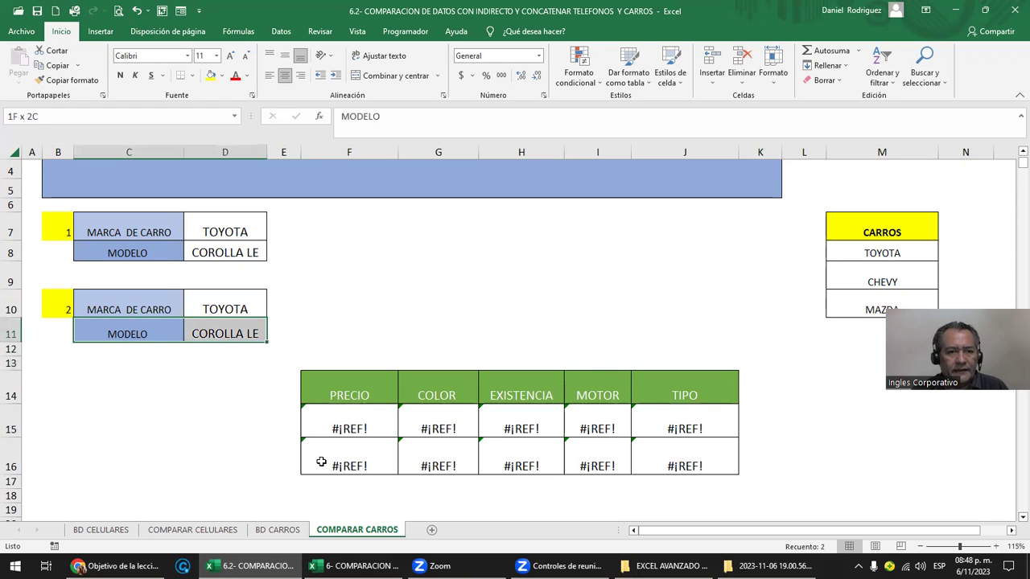
key(ctrl+c)
key(Down)
key(Down)
key(Down)
key(Down)
key(Right)
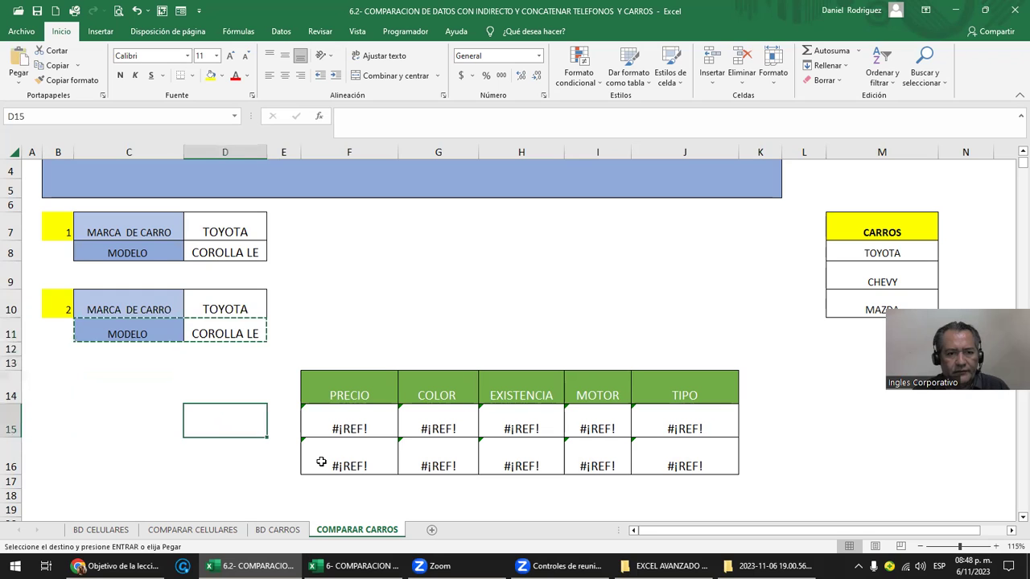
key(Right)
key(Left)
key(ctrl+v)
key(Return)
Step: Copy the model pair from D15:E15 down into D16:E16
key(Up)
key(shift+Right)
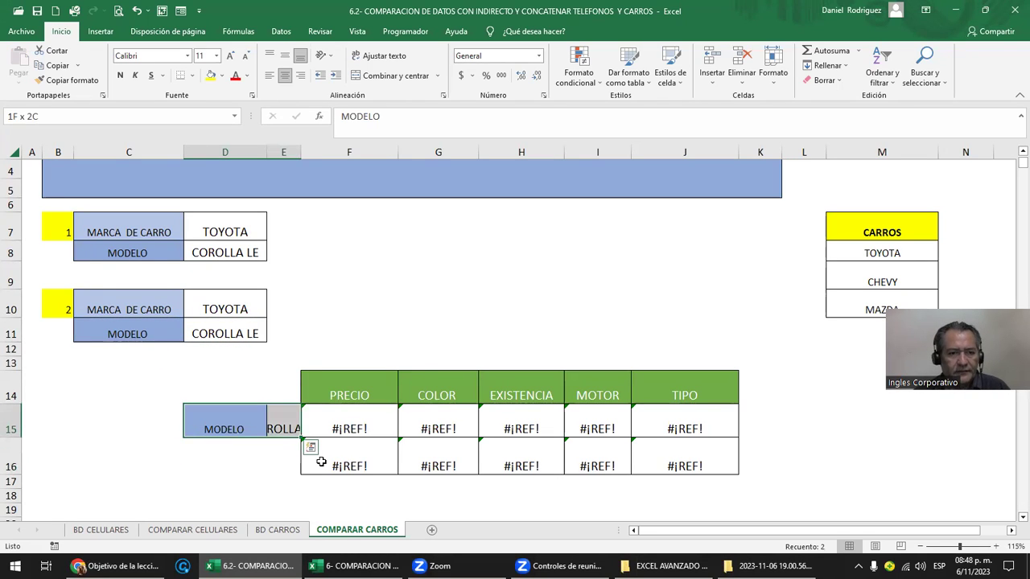
key(ctrl+q)
key(Escape)
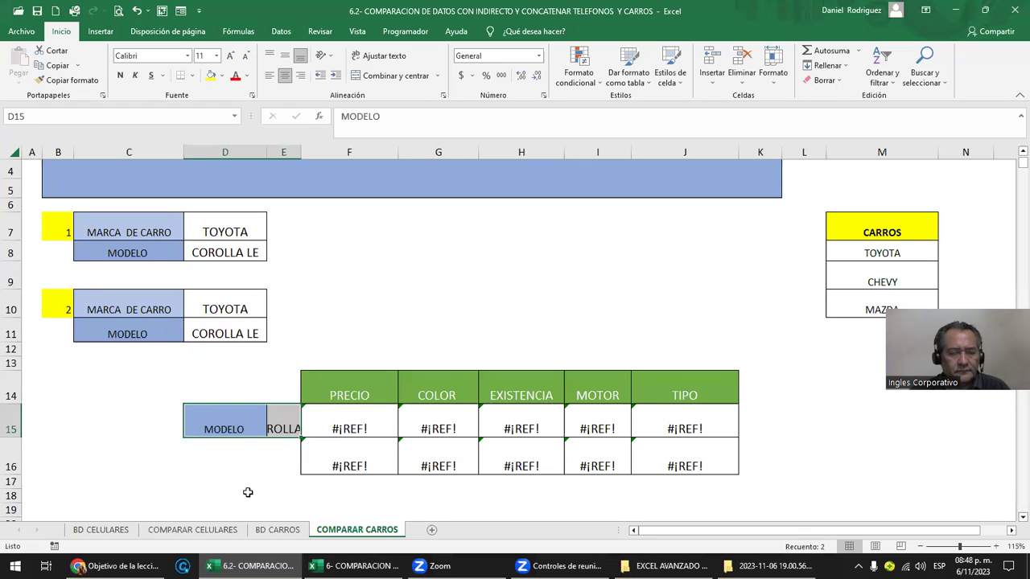
key(ctrl+c)
key(Down)
key(Return)
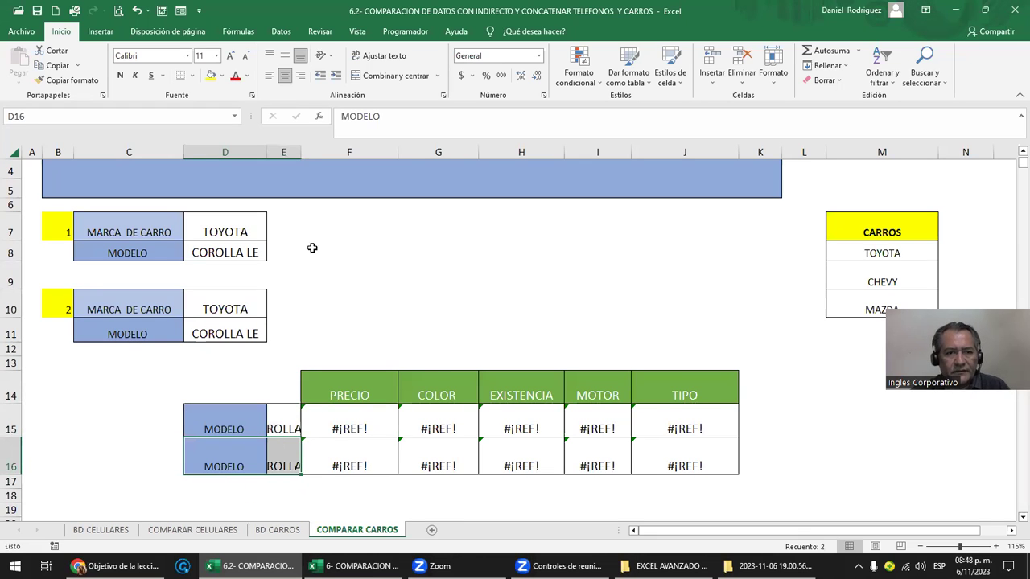
Step: Autofit column E and delete the MODELO labels from D15:D16
double_click(294, 149)
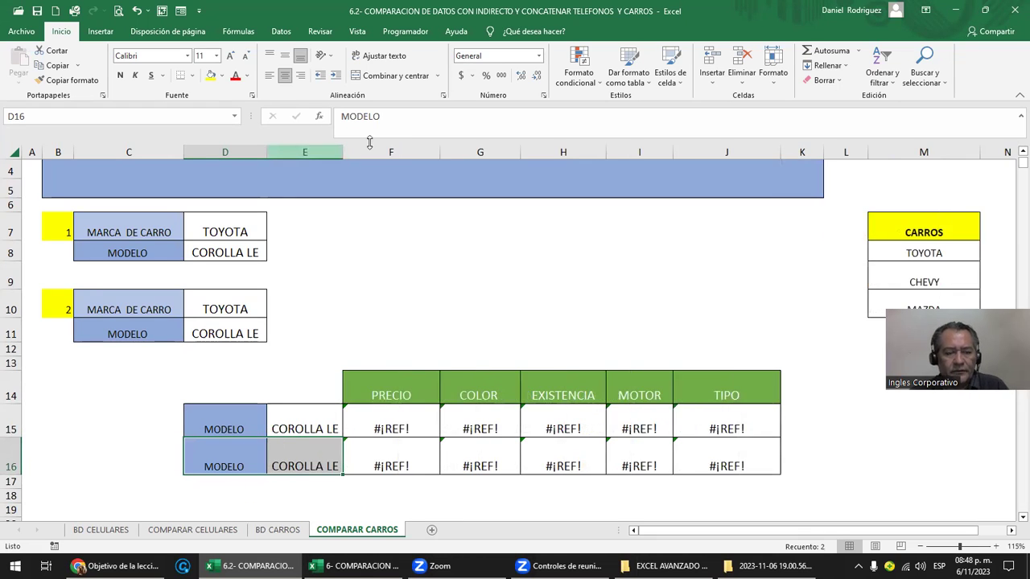
drag(225, 429, 227, 445)
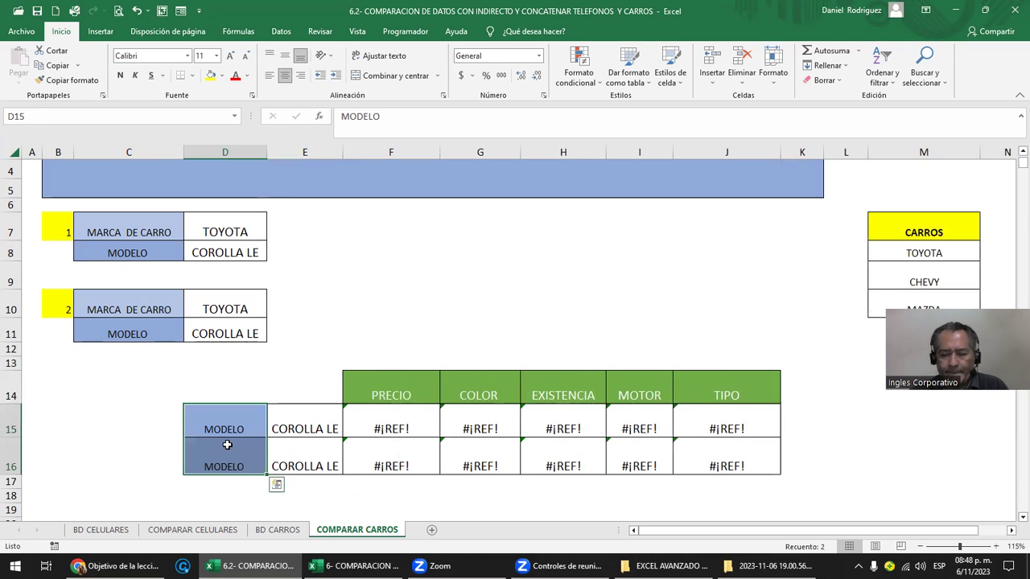
key(Delete)
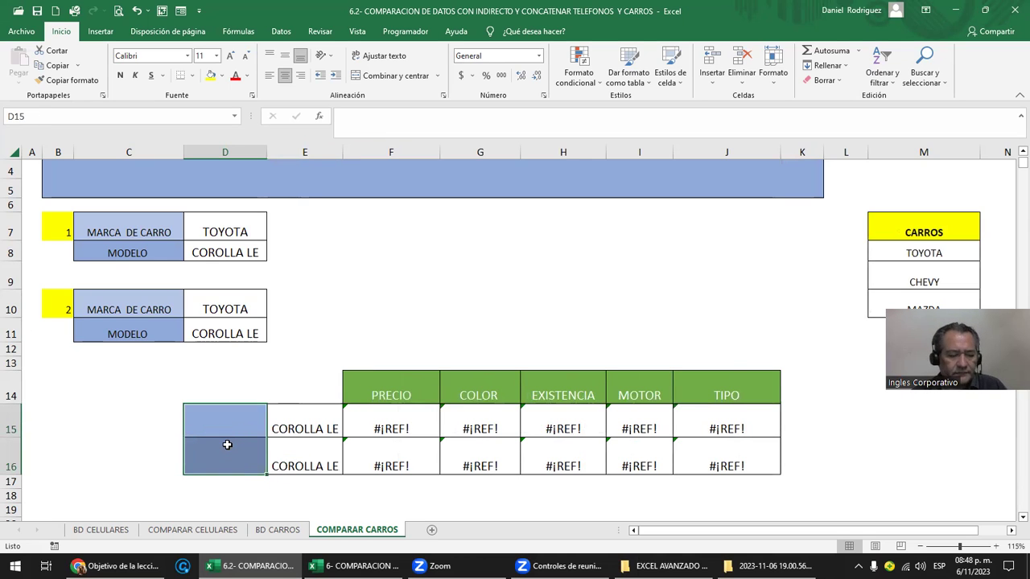
Step: Clear the formats of D15:D16 and link D15 to the first brand with =D7
click(822, 81)
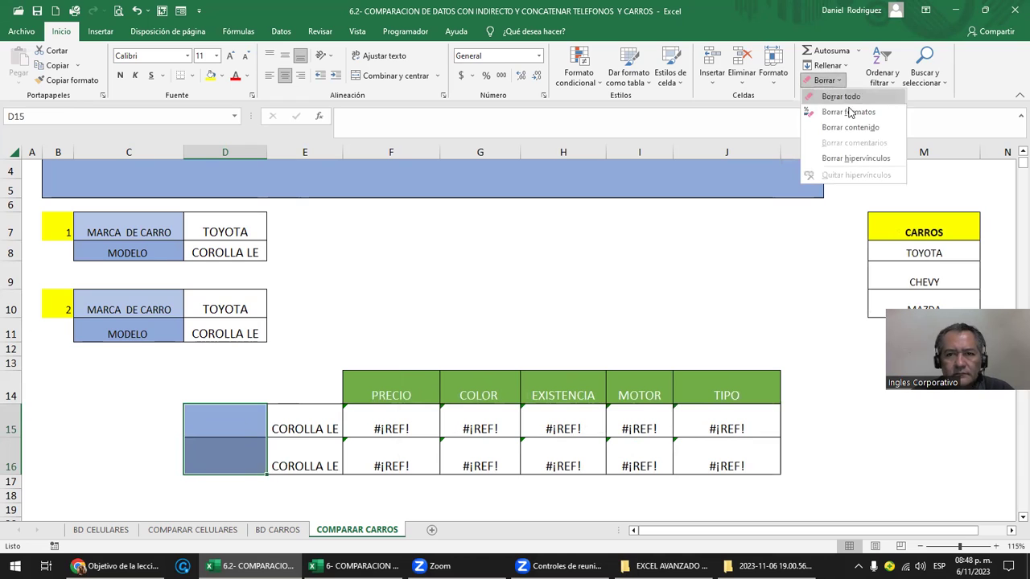
click(848, 97)
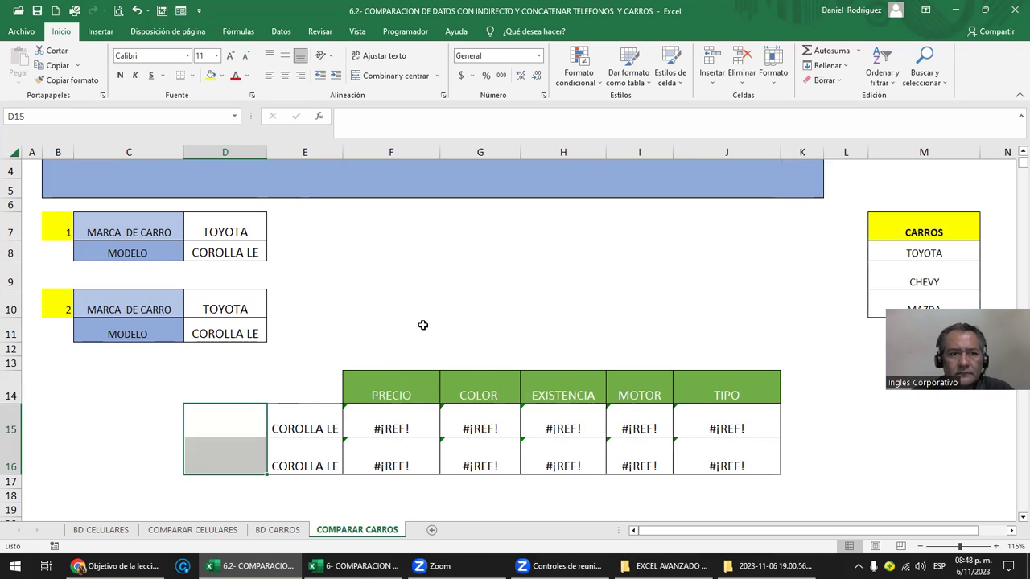
click(212, 421)
text(=)
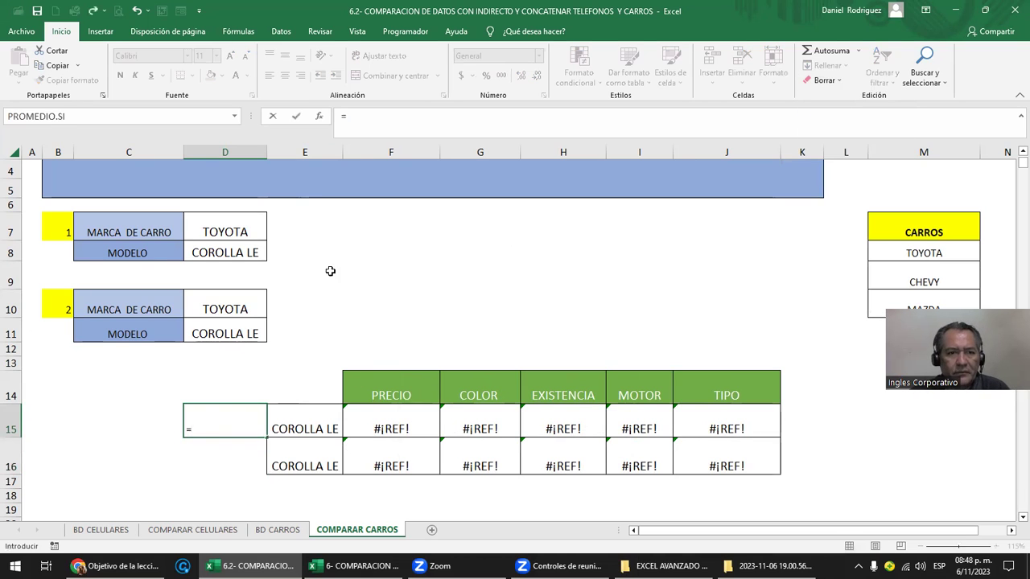
click(211, 233)
key(Return)
key(Return)
Step: Link D16 to the second brand with =D10
key(Up)
text(=)
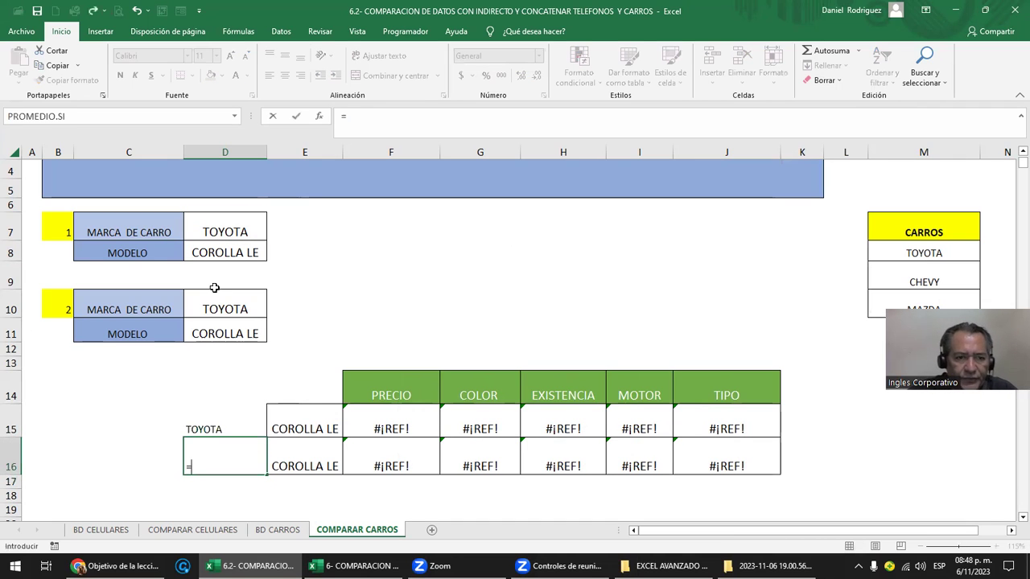
click(234, 302)
key(Return)
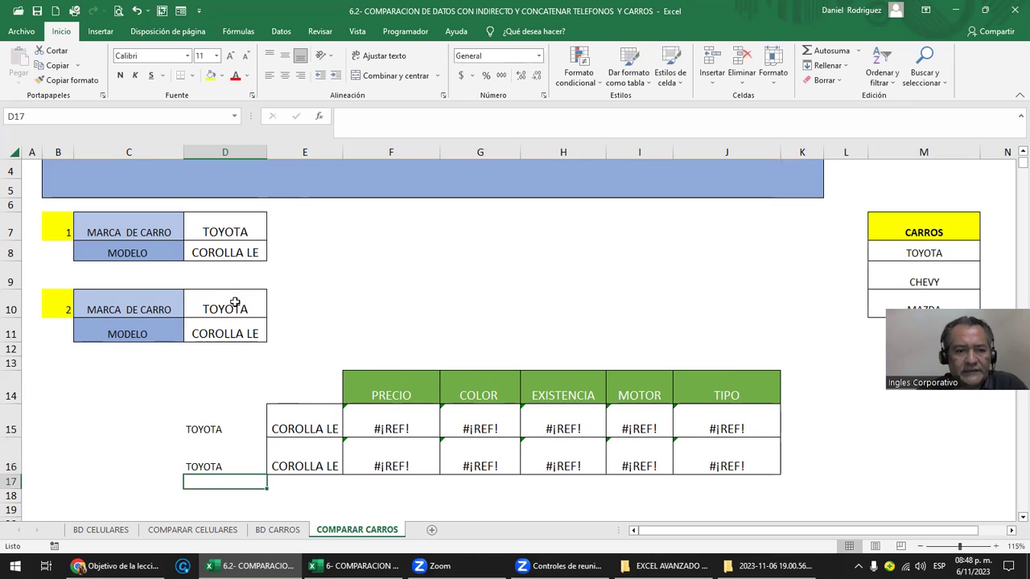
Step: Copy E15's formatting onto D15:D16 with Format Painter and widen column E
click(299, 426)
click(69, 79)
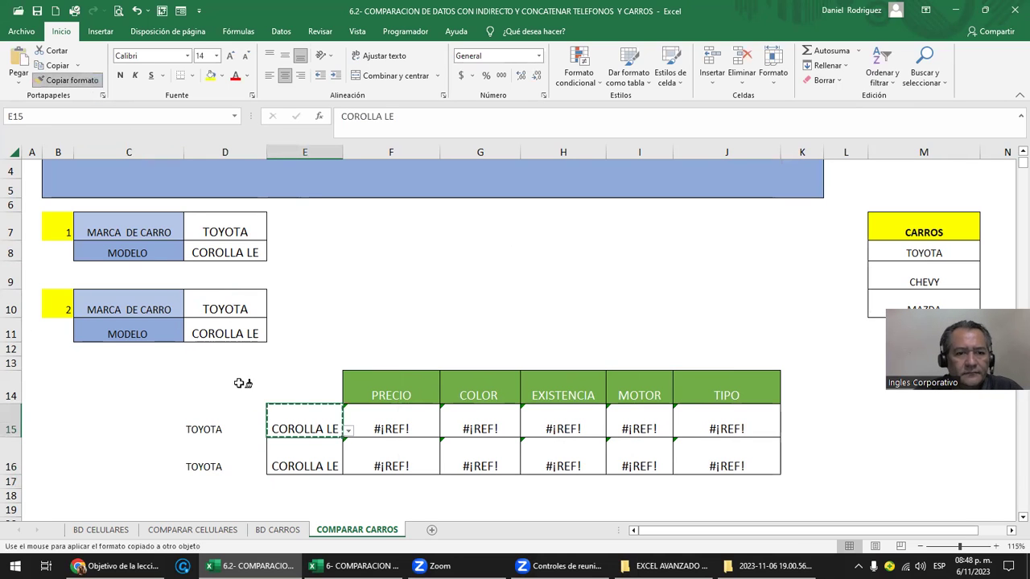
drag(226, 427, 226, 463)
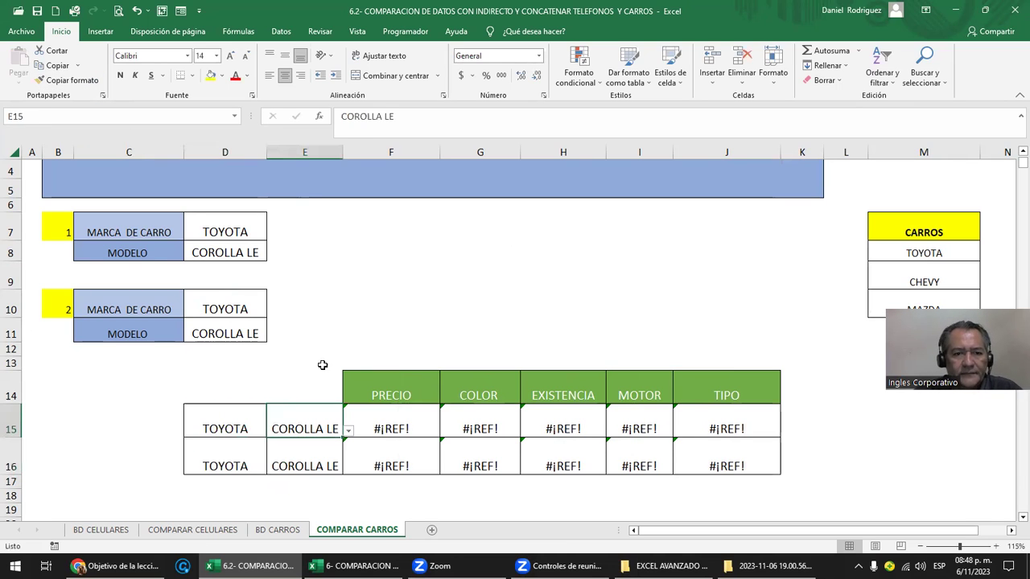
drag(343, 152, 379, 152)
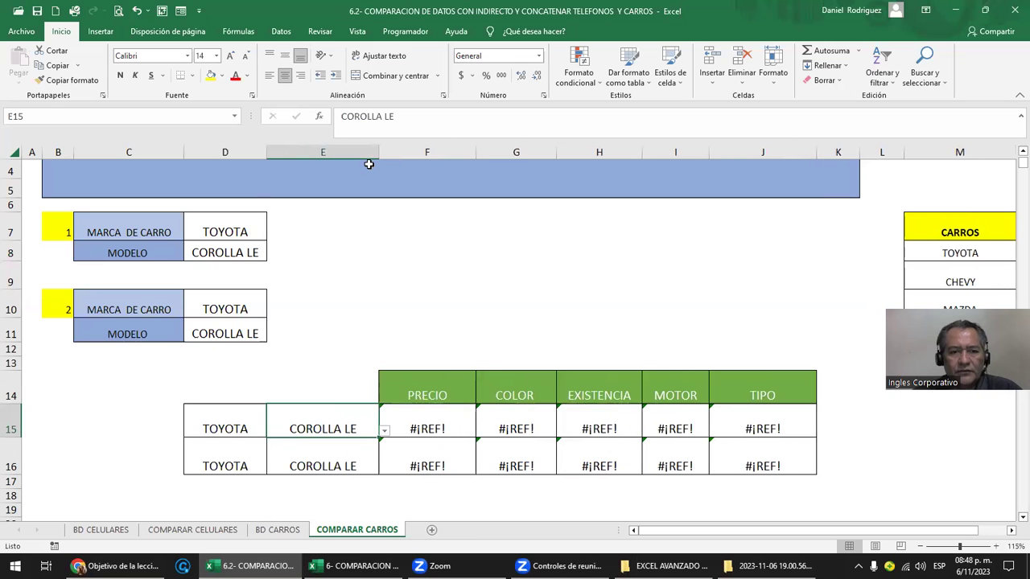
click(217, 235)
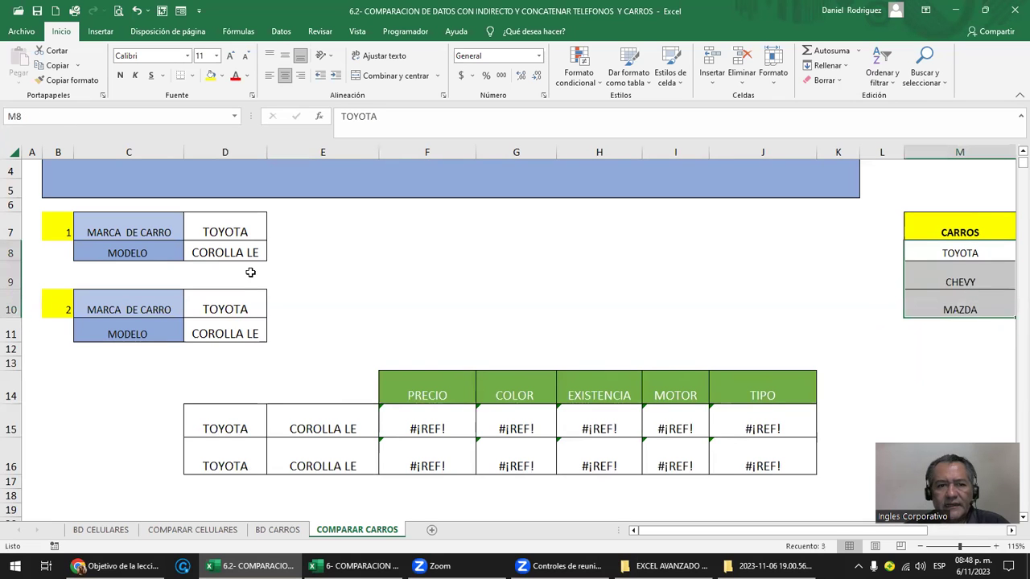
Step: Review D7's brand list validation, sourced from M8:M10
click(242, 240)
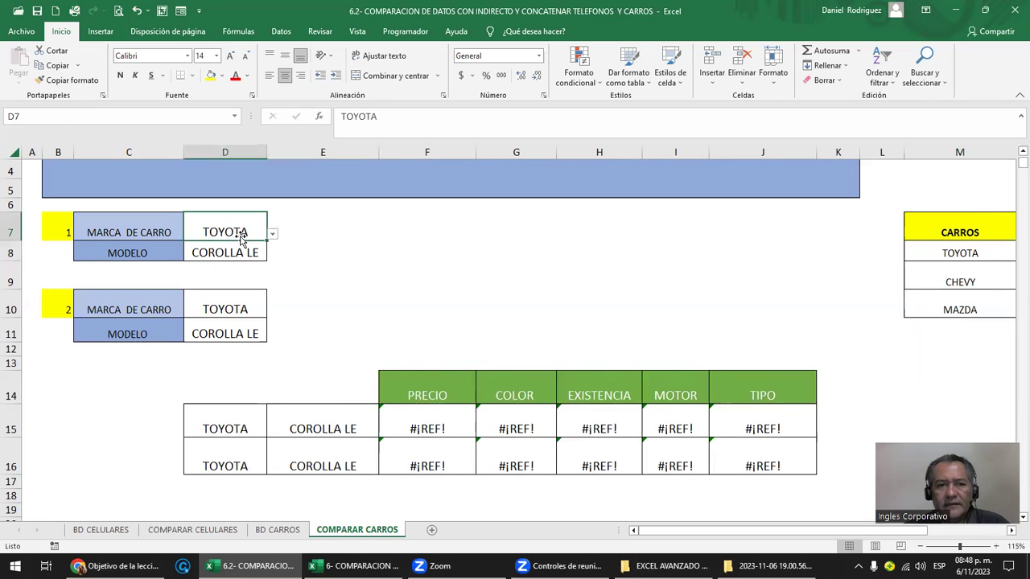
click(279, 31)
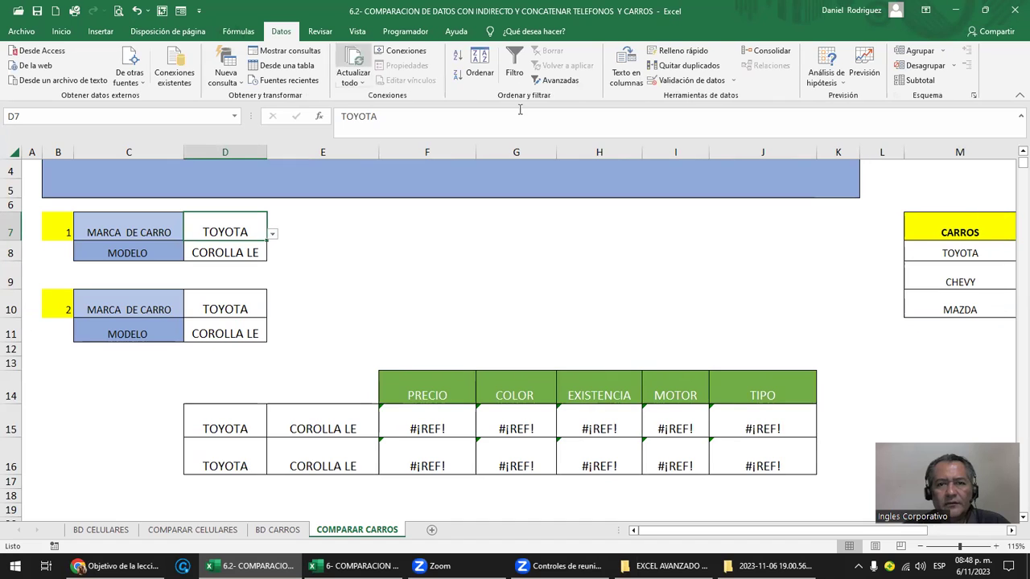
click(691, 80)
click(550, 264)
drag(960, 253, 960, 309)
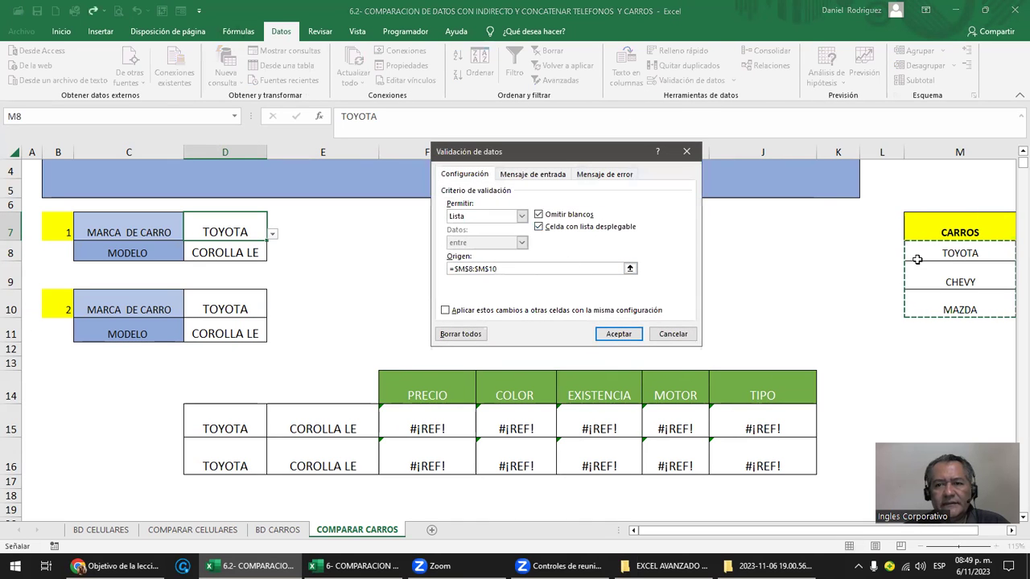
click(687, 151)
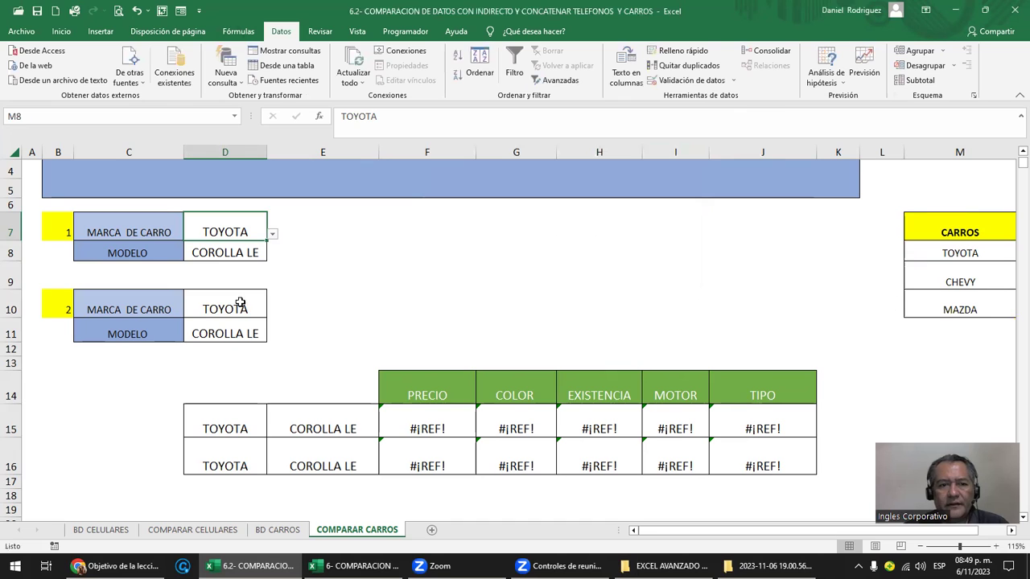
Step: Check D10's validation and choose MAZDA as the second car's brand
click(240, 302)
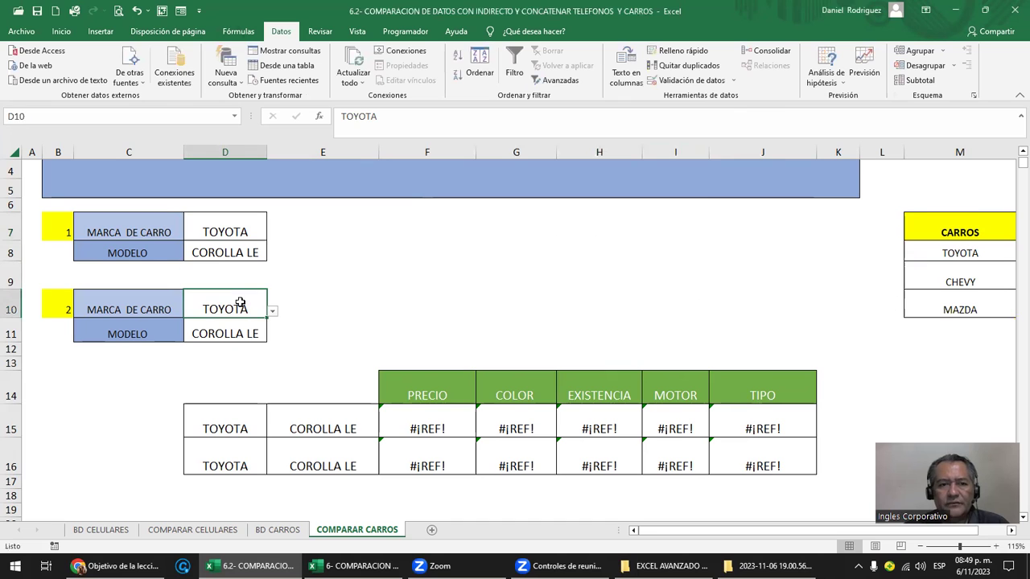
click(682, 83)
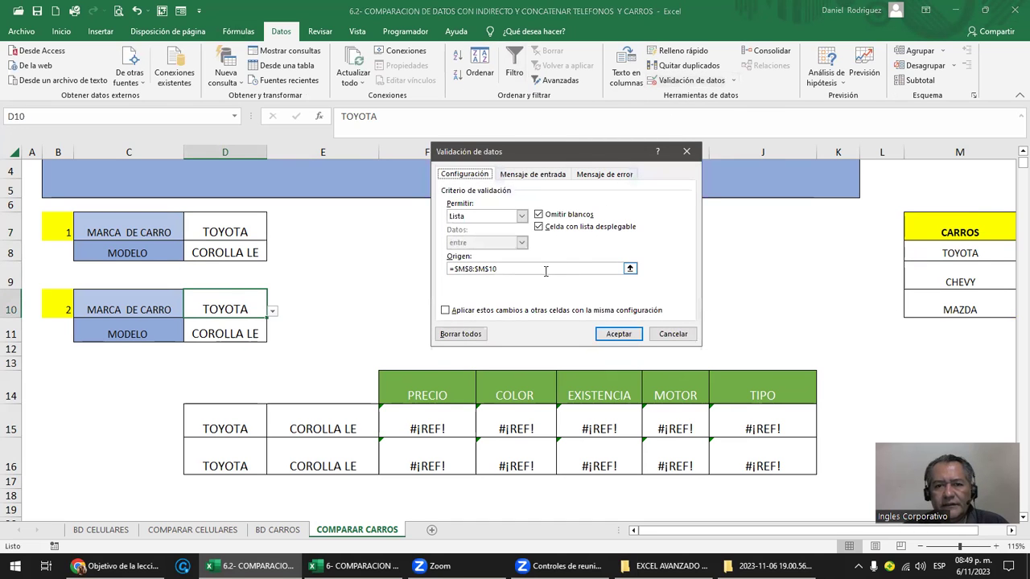
click(667, 335)
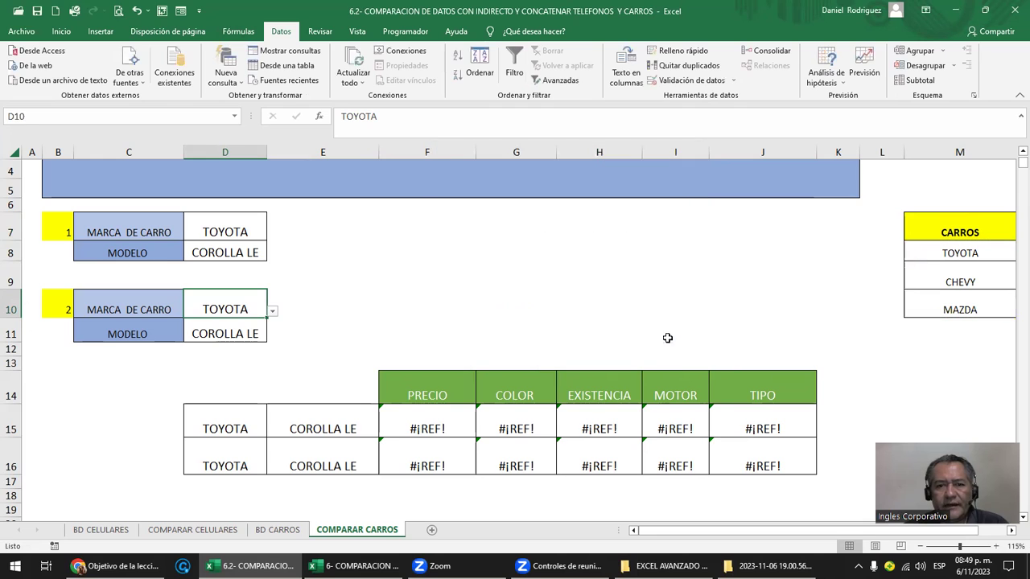
click(273, 311)
click(190, 343)
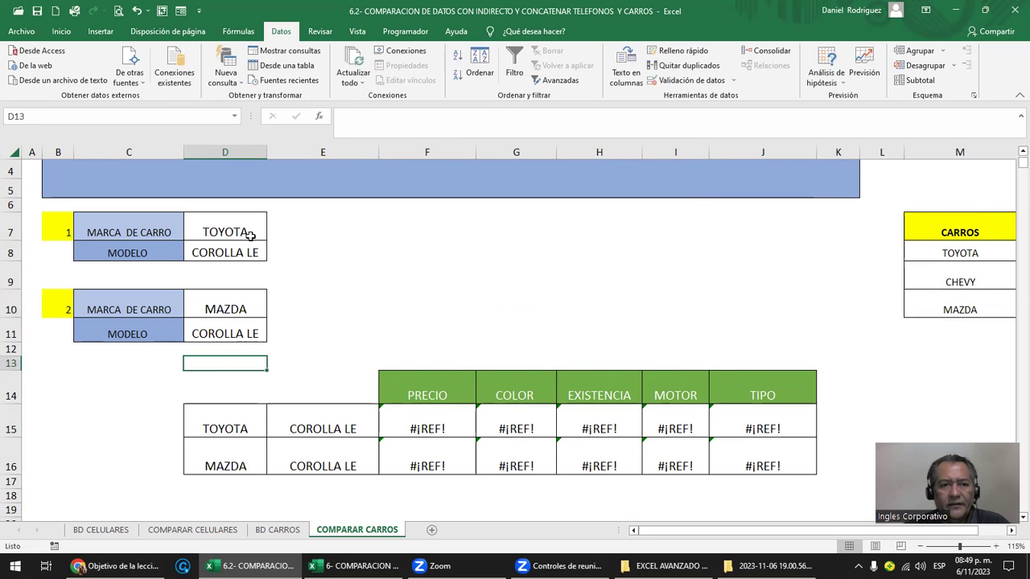
Step: Open the data-validation settings of model cell D8
click(252, 334)
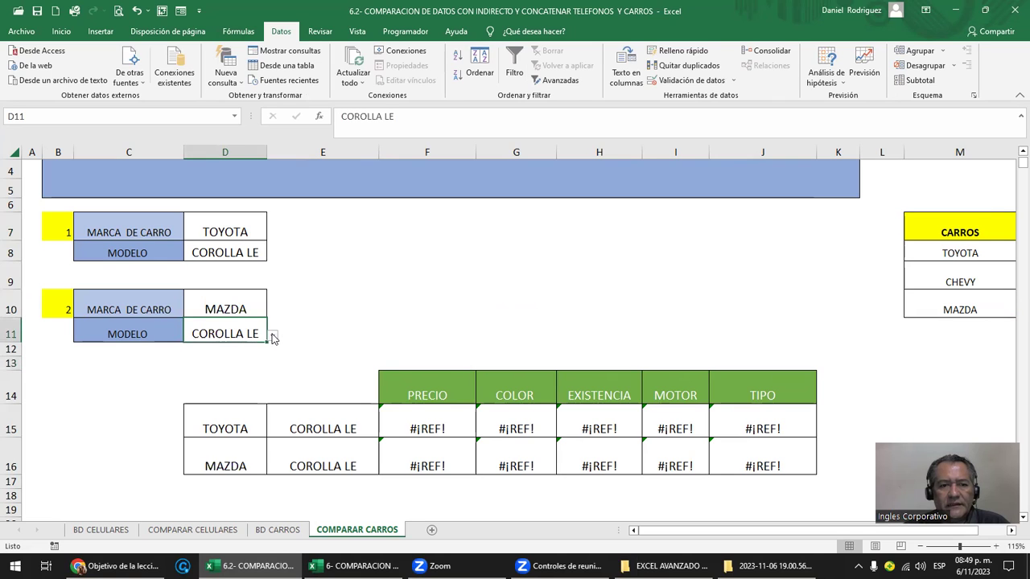
click(246, 309)
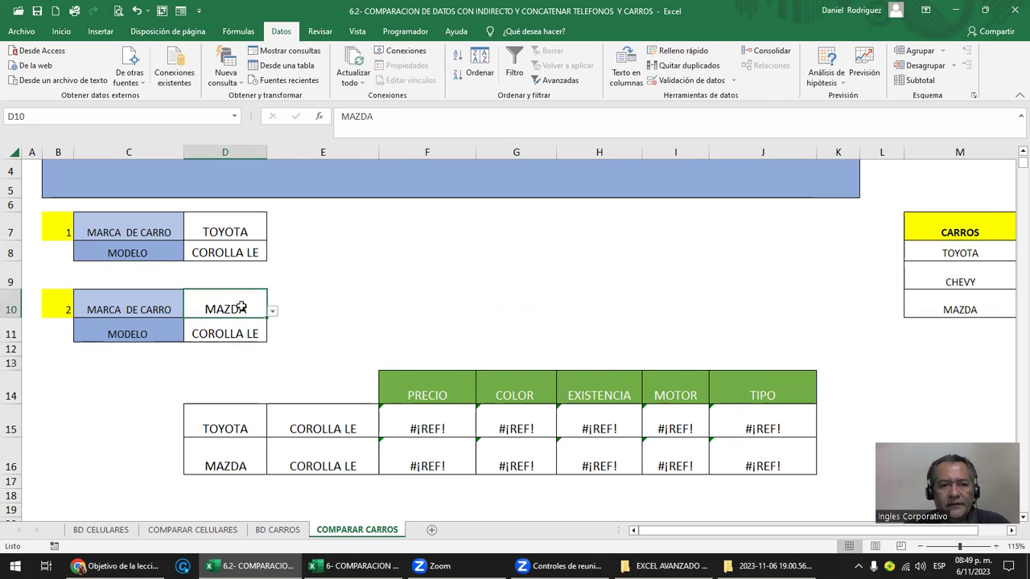
click(232, 255)
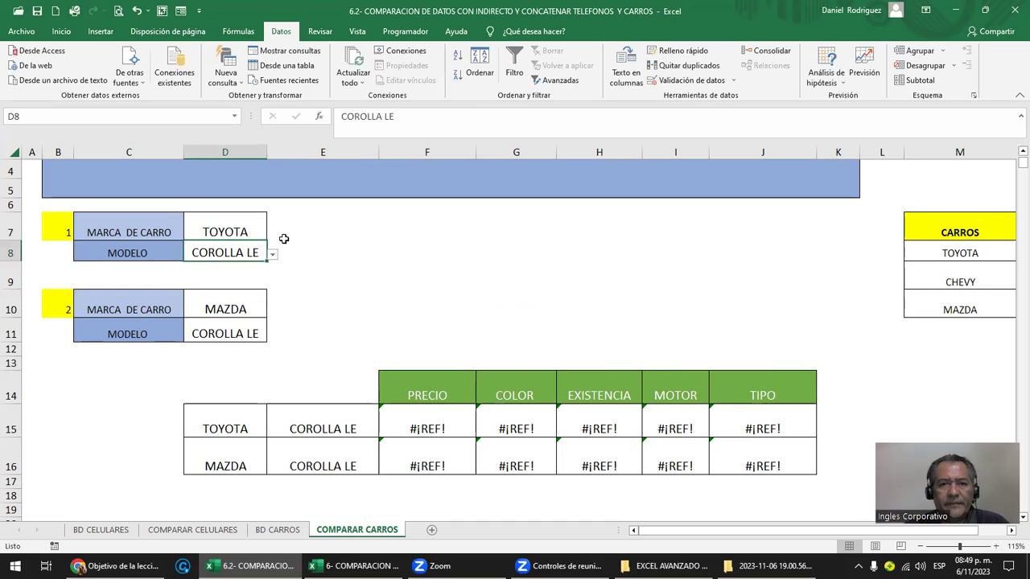
click(688, 80)
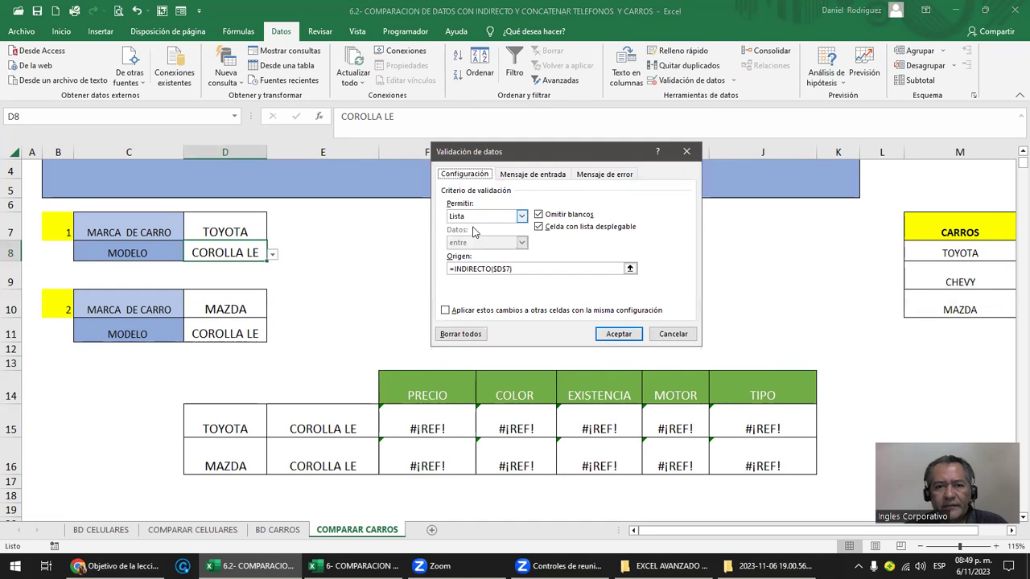
Step: Try editing D8's list source, then discard the changes
click(528, 269)
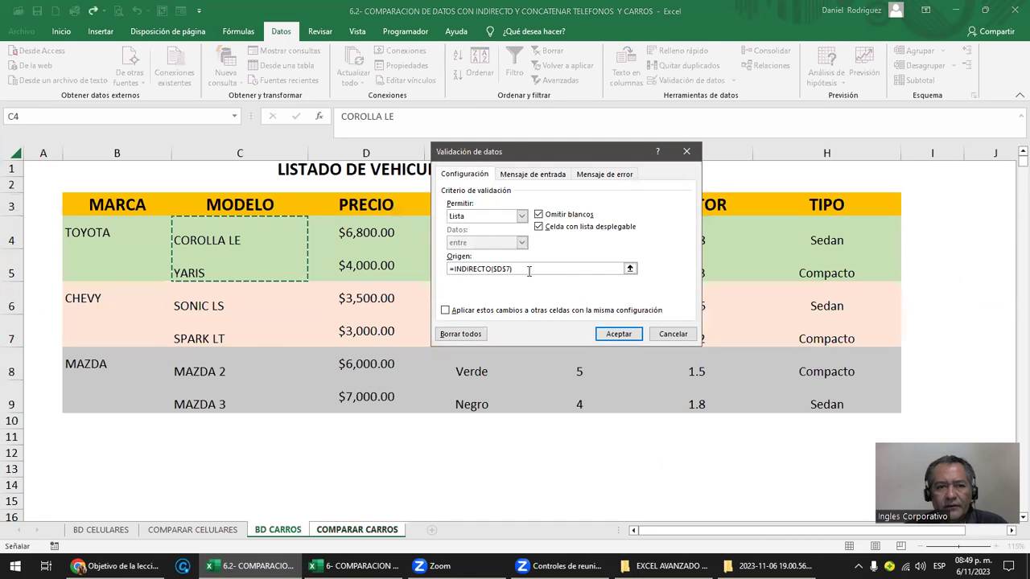
key(BackSpace)
key(BackSpace)
key(BackSpace)
key(BackSpace)
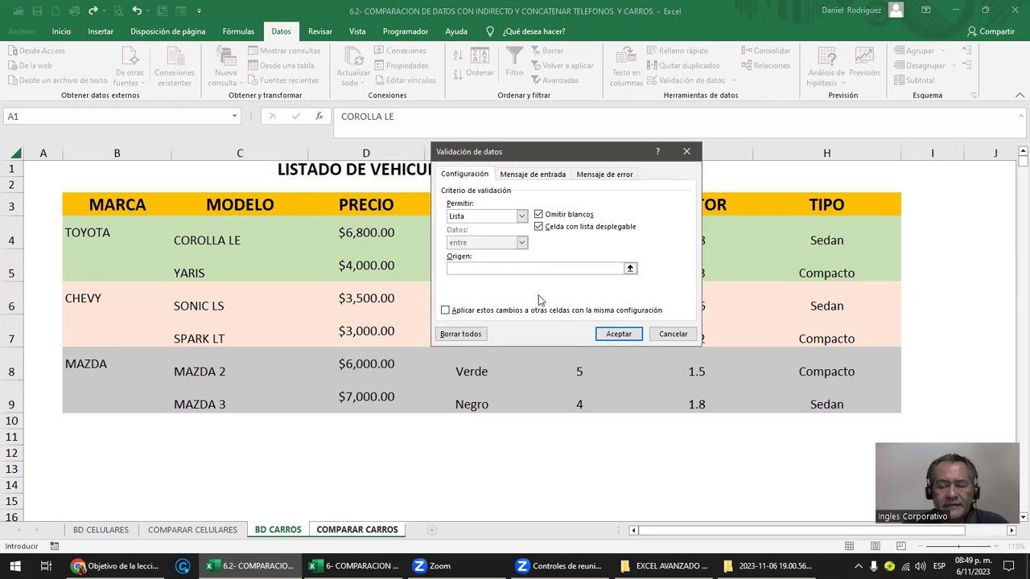
click(623, 336)
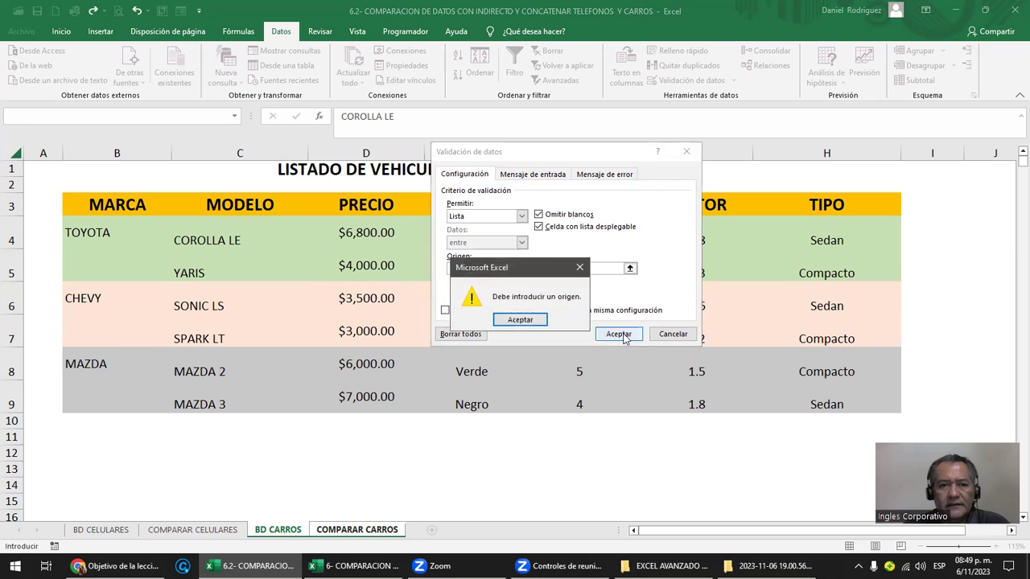
click(507, 321)
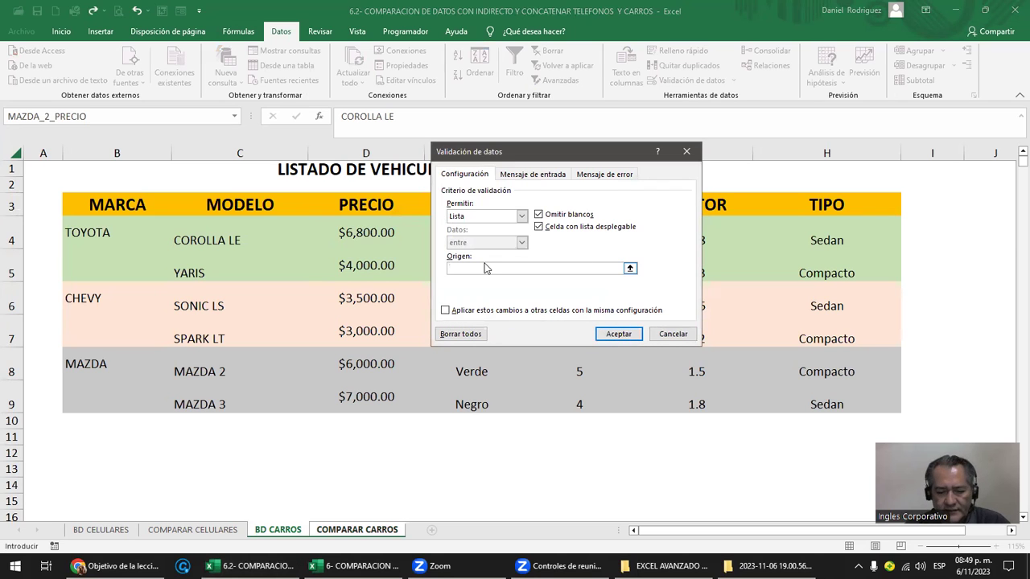
click(484, 266)
text(=)
click(357, 530)
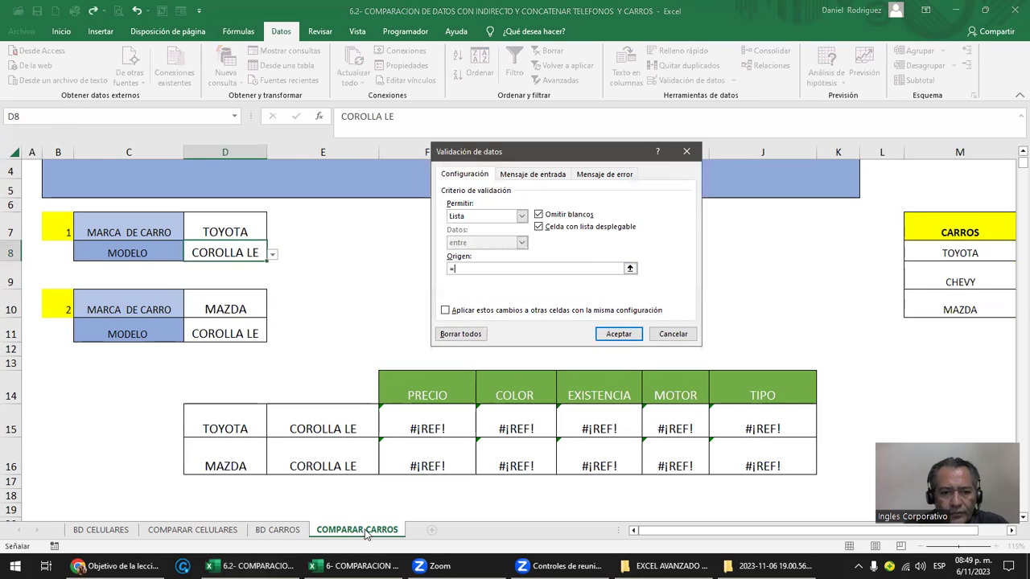
click(234, 232)
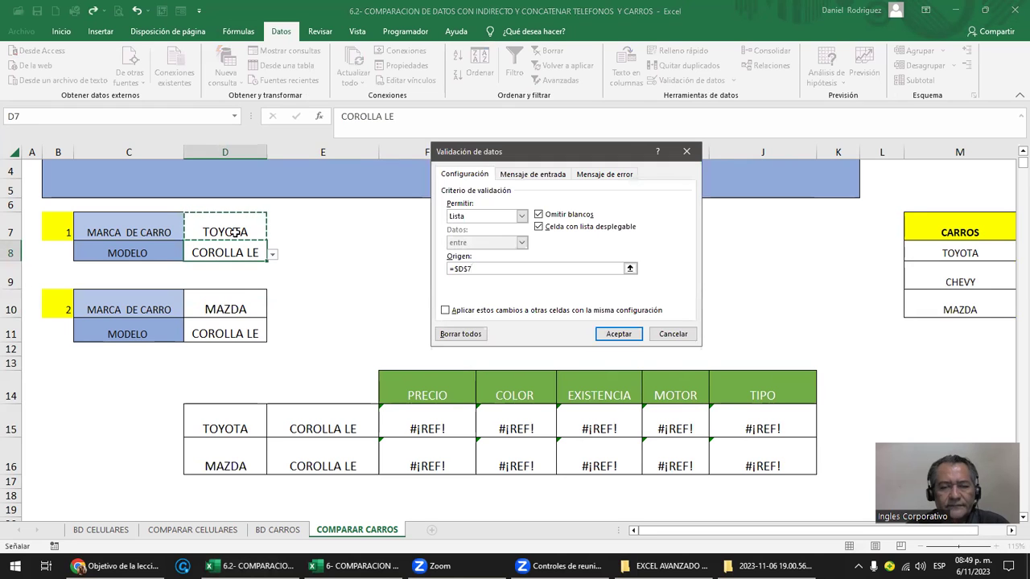
key(Return)
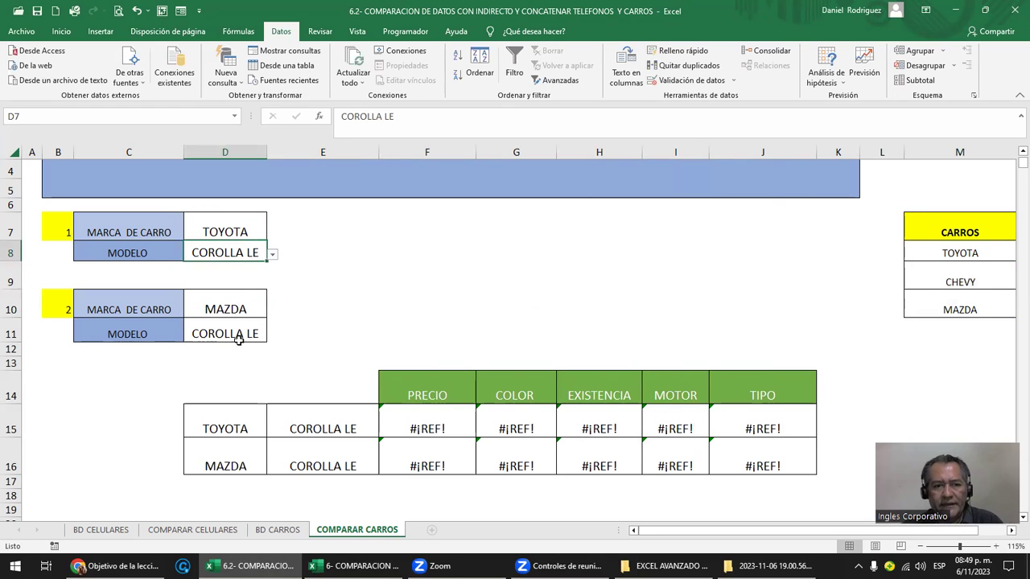
Step: Clear D11 and give it list validation with source =INDIRECTO($D$10)
click(239, 338)
key(Delete)
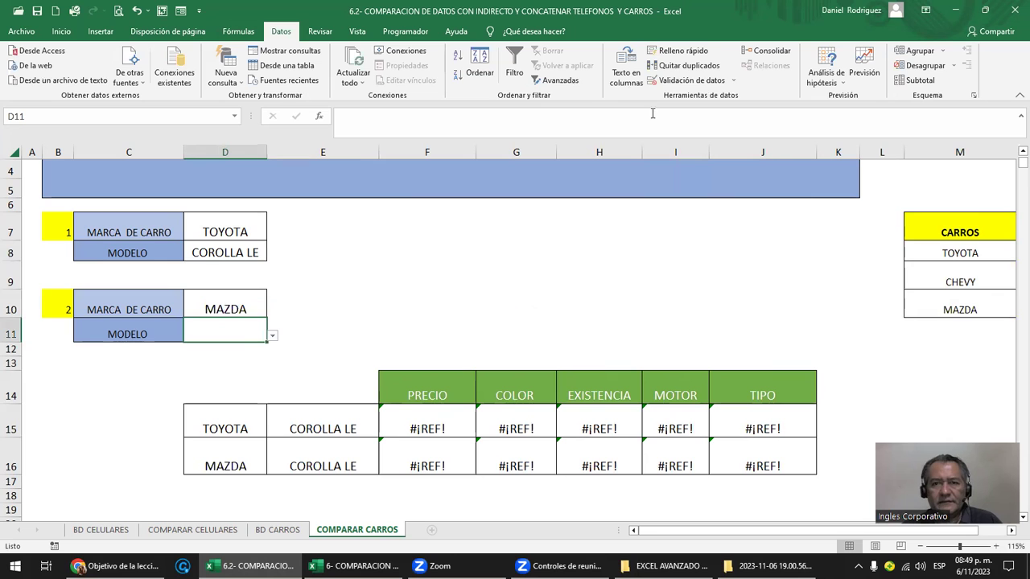
click(697, 80)
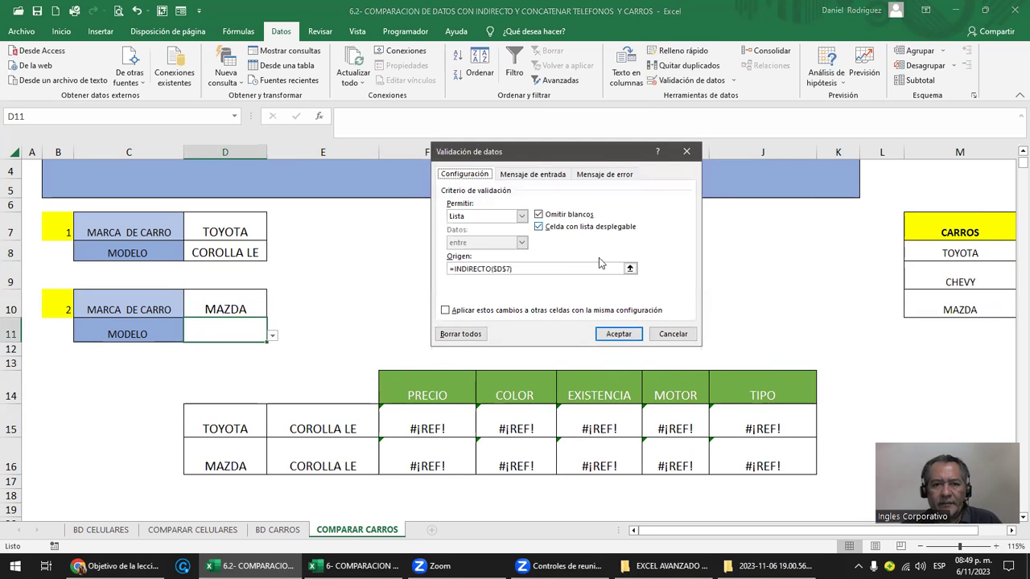
key(ctrl+Page_Up)
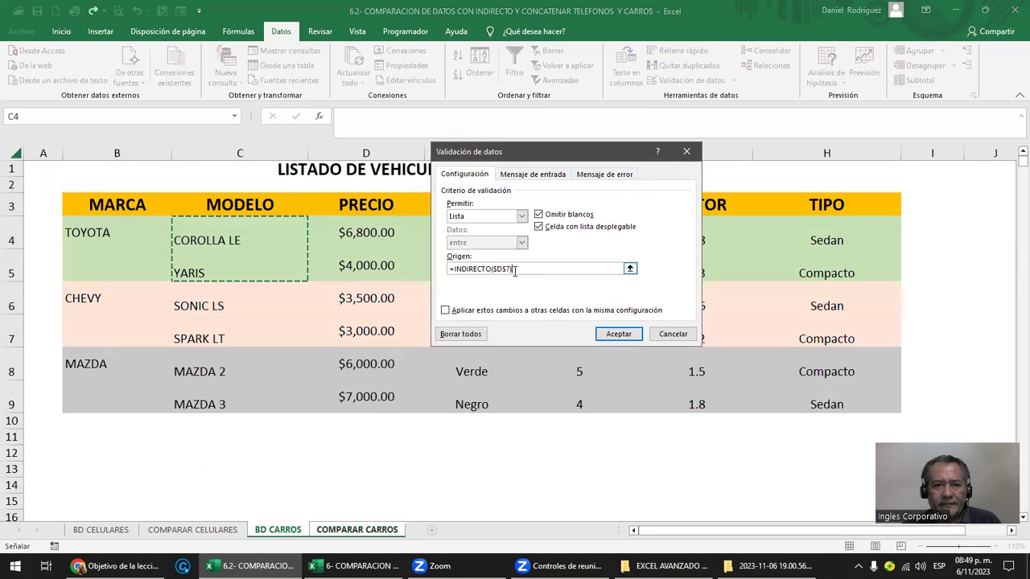
click(464, 274)
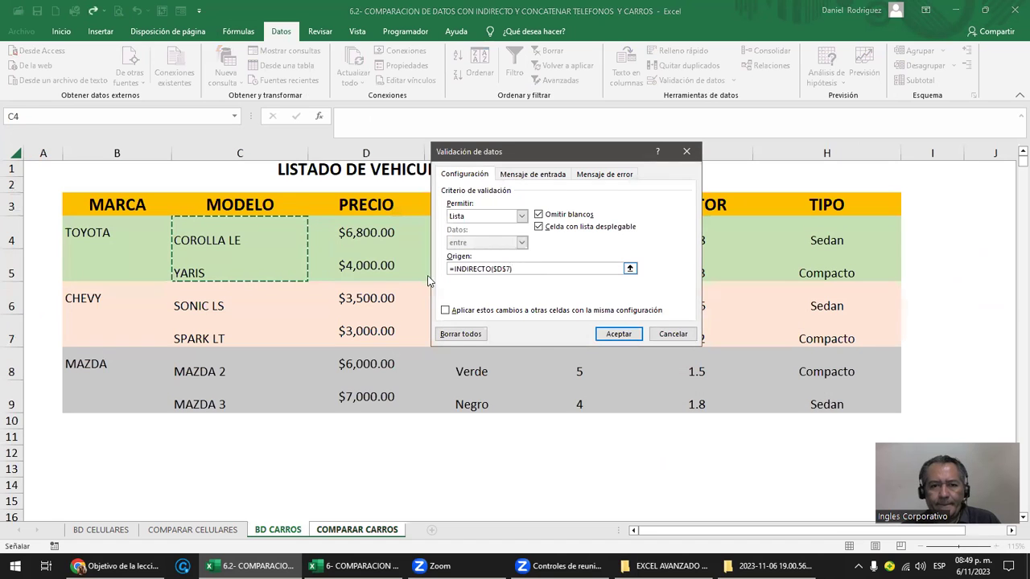
click(629, 269)
text(+)
click(387, 529)
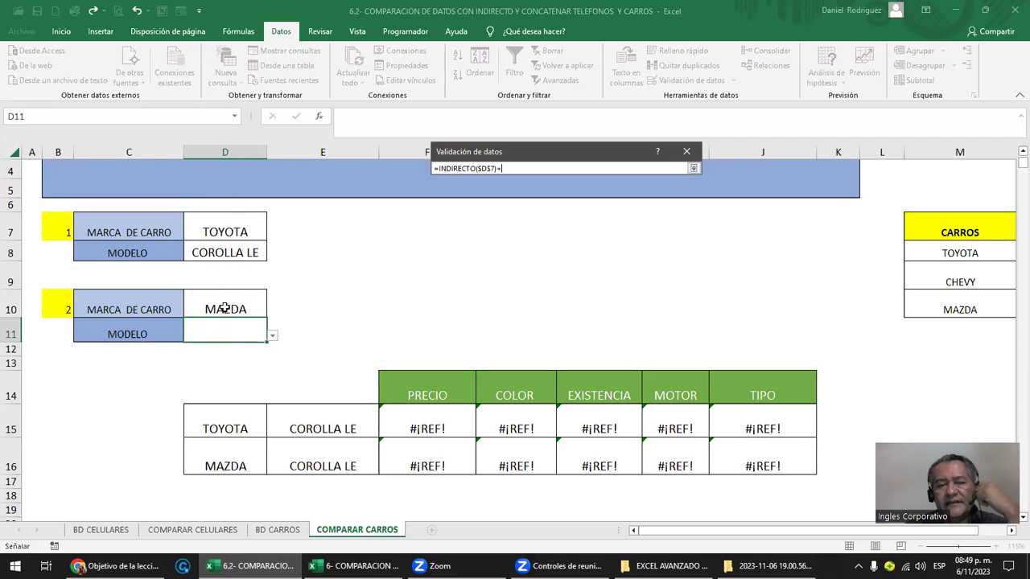
click(225, 309)
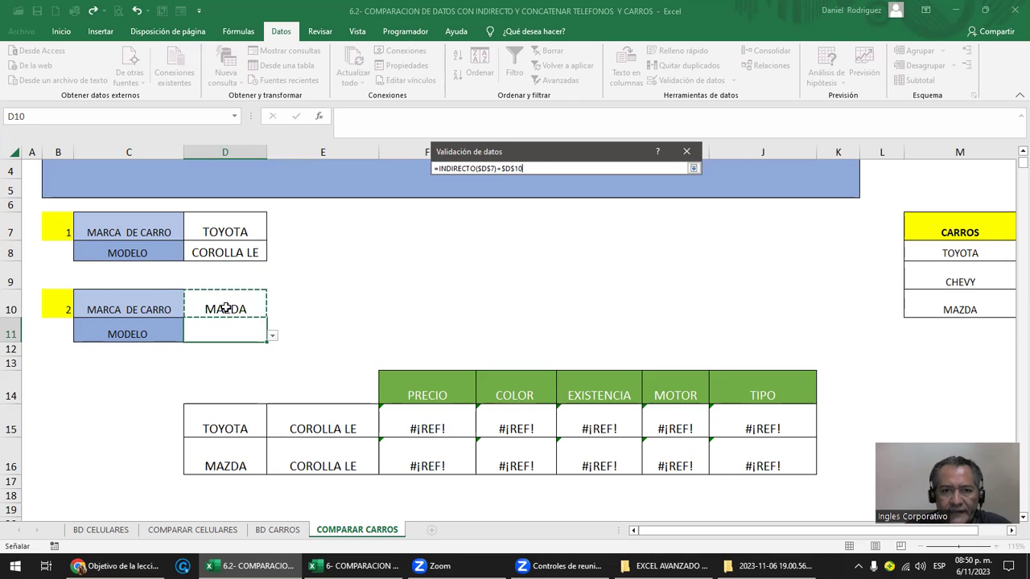
click(531, 168)
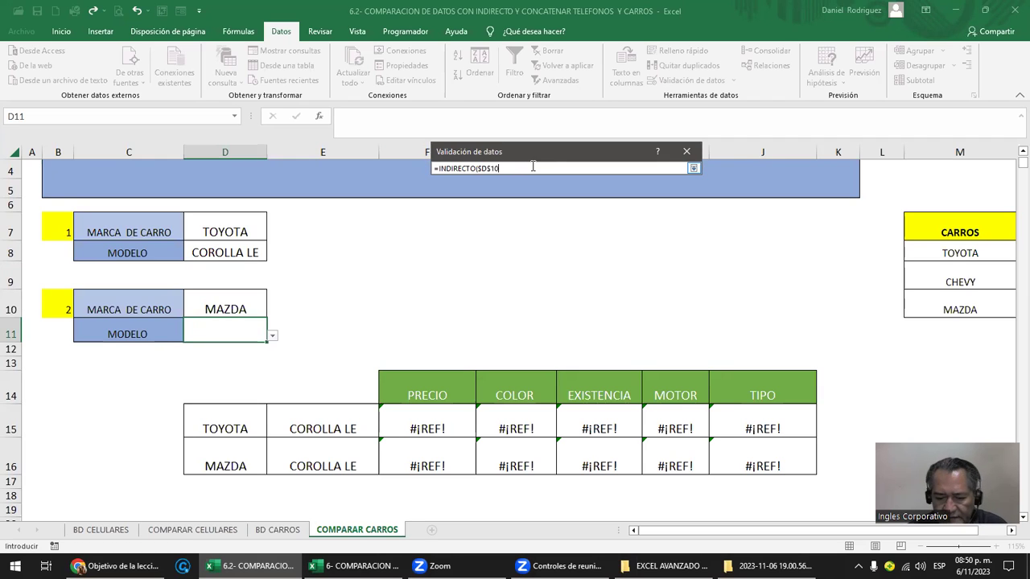
text())
key(Return)
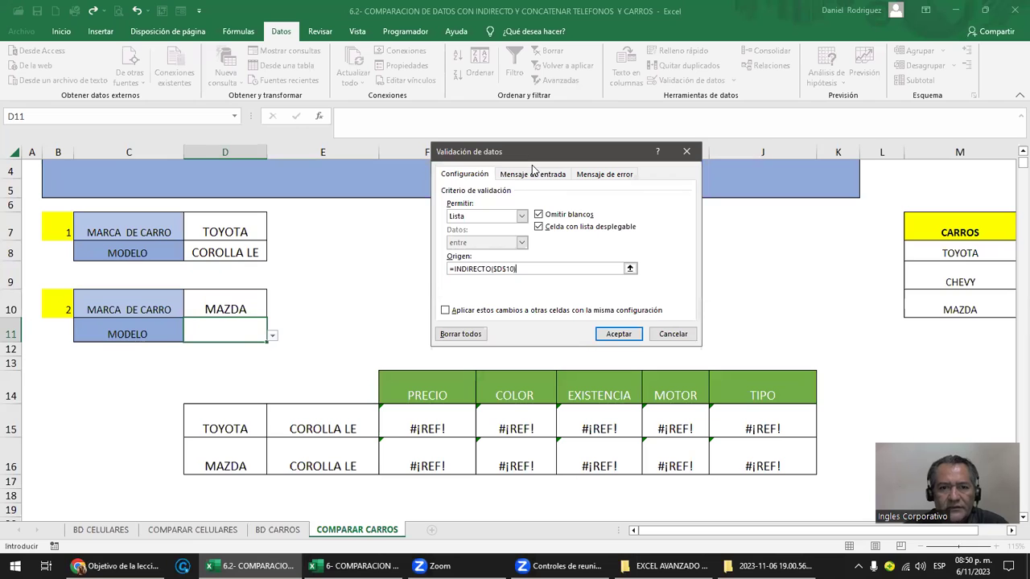
click(617, 333)
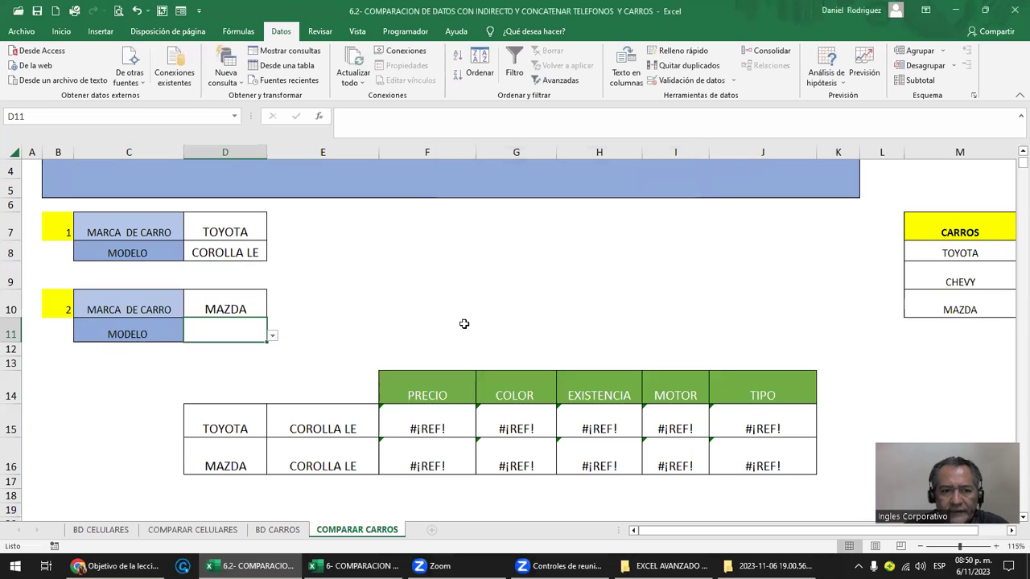
Step: Pick MAZDA 2 as the second model in D11
click(272, 338)
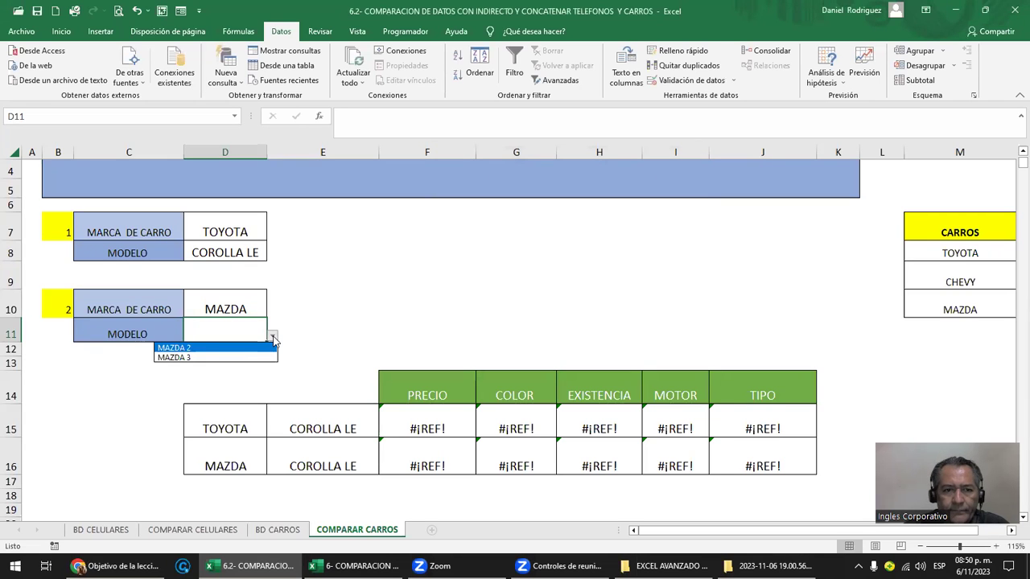
click(193, 348)
click(338, 315)
mouse_move(131, 227)
mouse_down()
mouse_move(214, 249)
mouse_move(241, 334)
mouse_up()
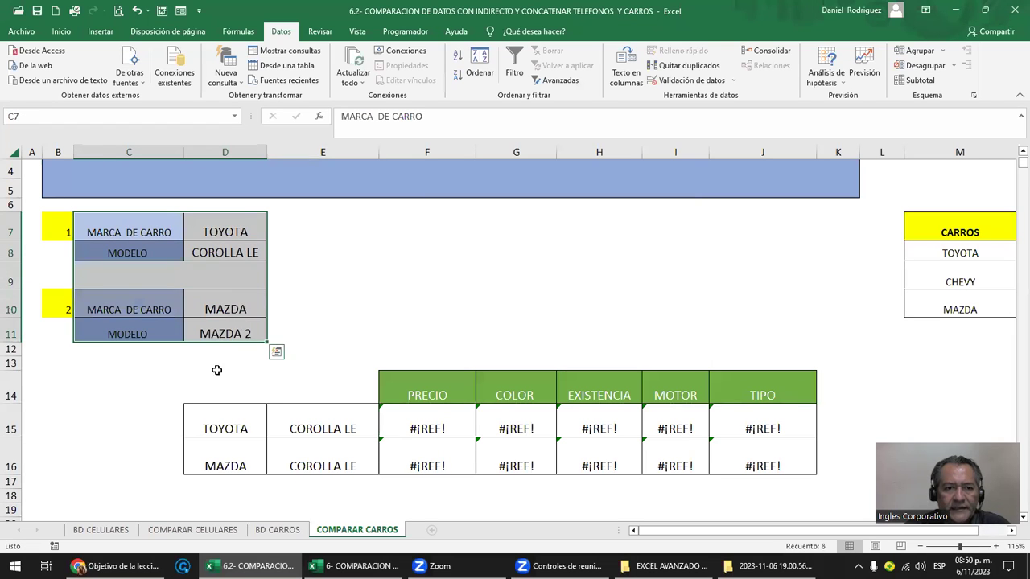
click(127, 362)
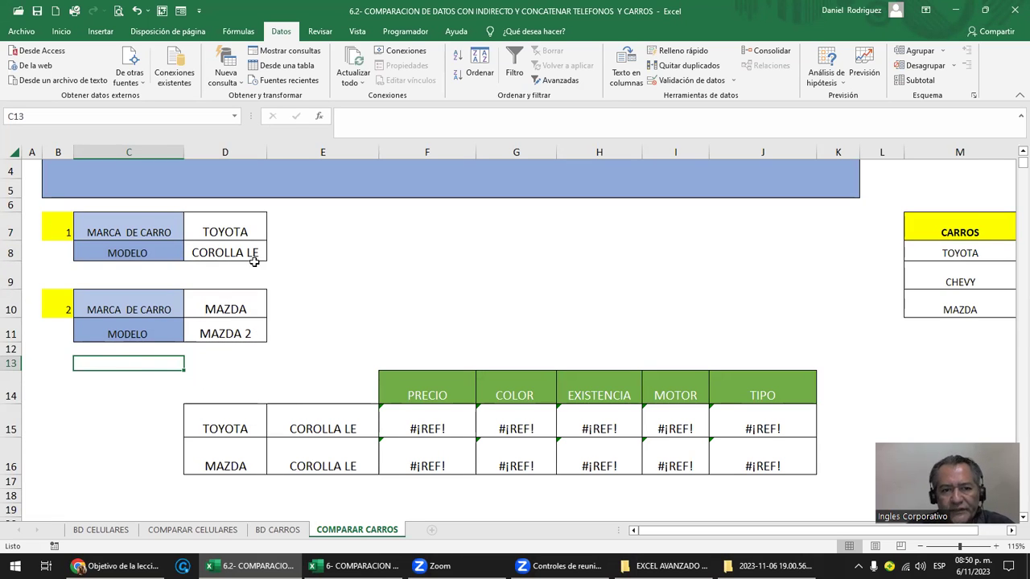
Step: Make the model names in D8 and D11 red
click(216, 226)
click(224, 250)
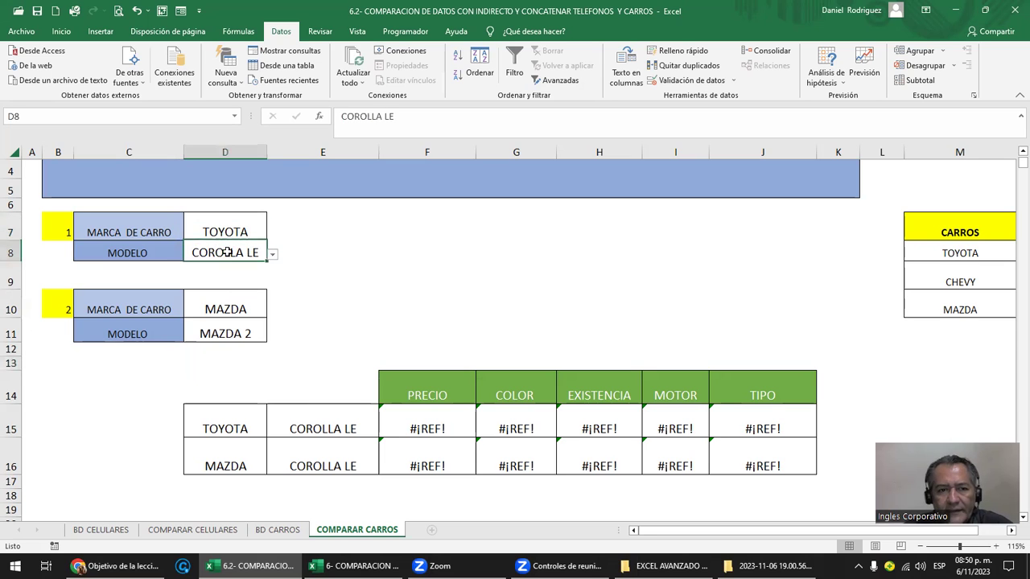
ctrl+click(242, 332)
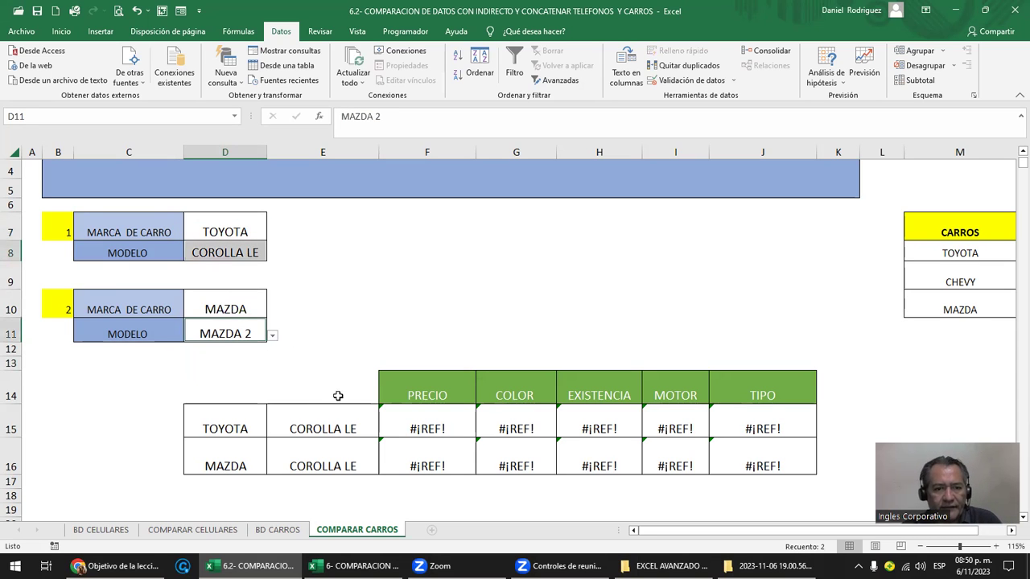
click(61, 30)
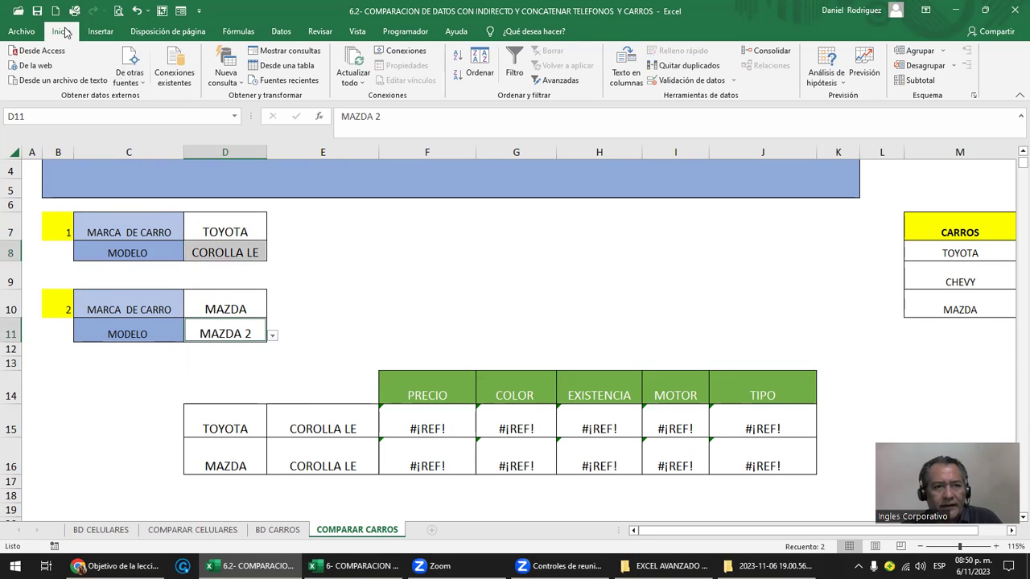
click(247, 76)
click(255, 206)
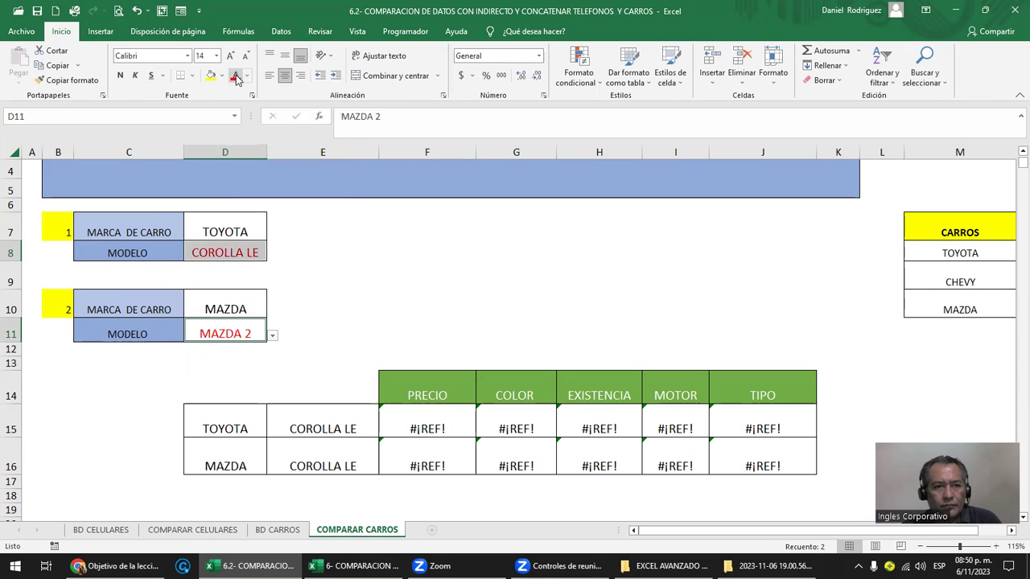
click(321, 276)
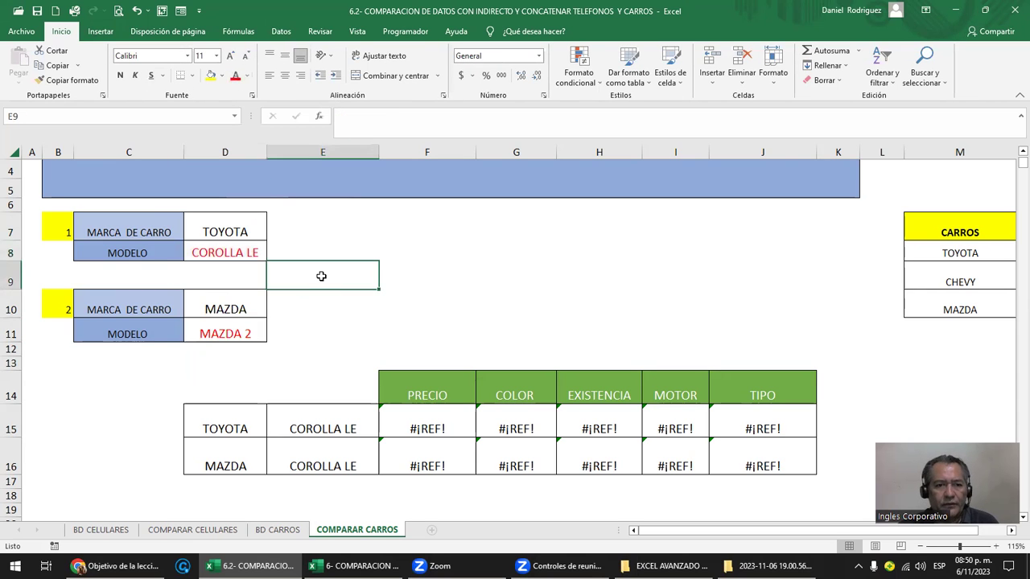
Step: Copy E15 down into E16 and clear all data validation from E15:E16
click(335, 427)
double_click(336, 428)
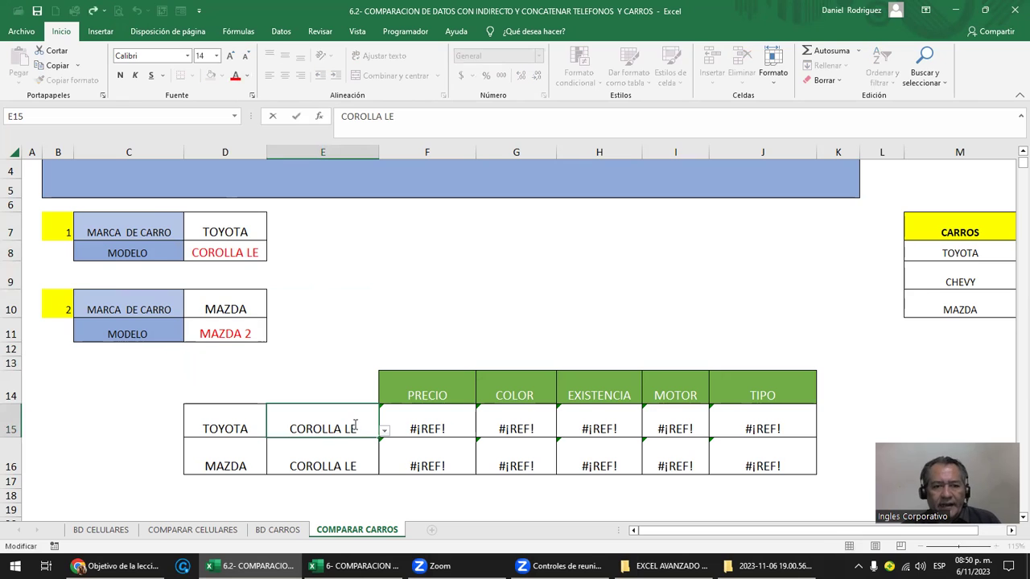
key(Escape)
drag(379, 439, 332, 451)
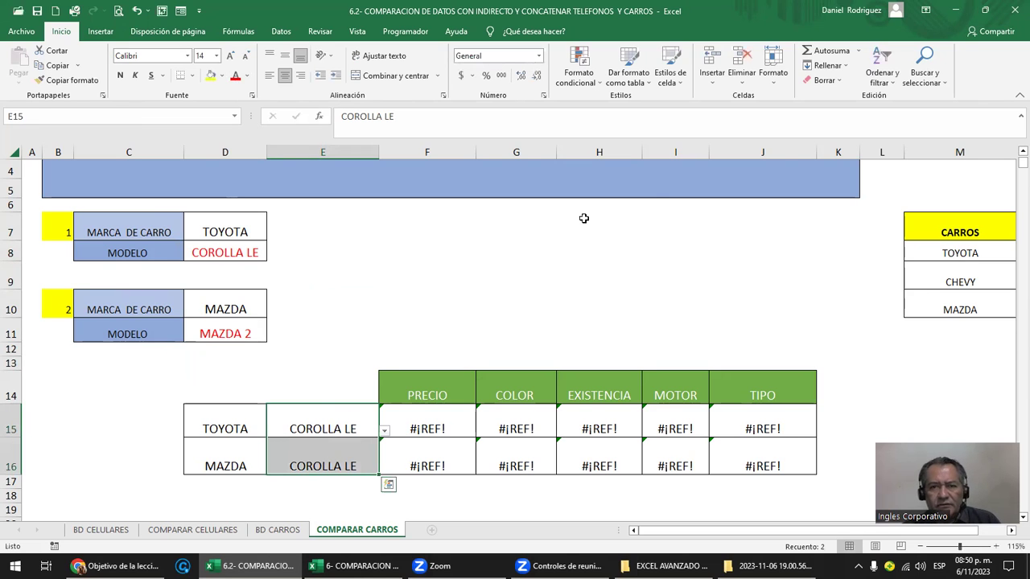
click(271, 38)
click(691, 80)
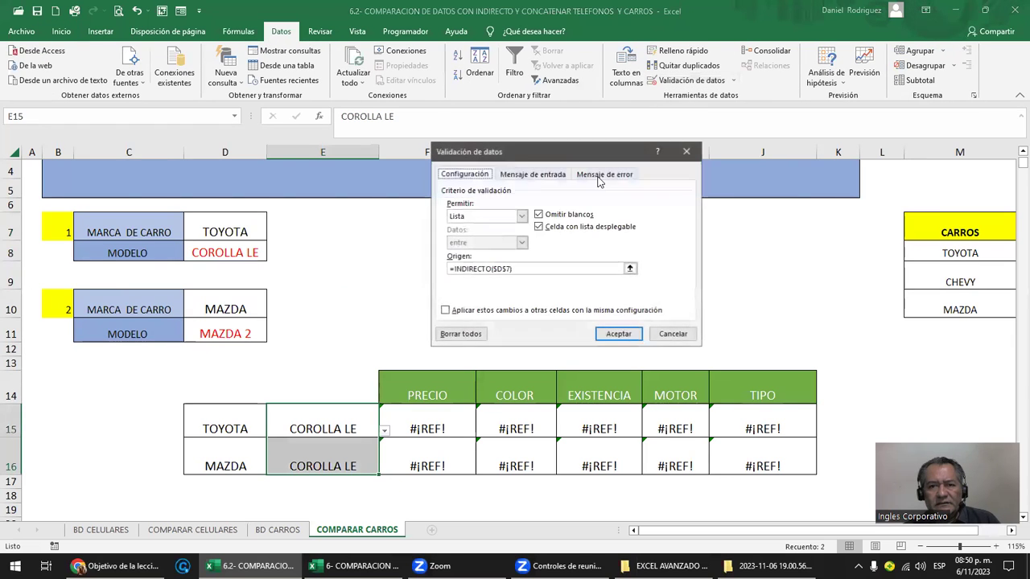
click(481, 334)
click(618, 334)
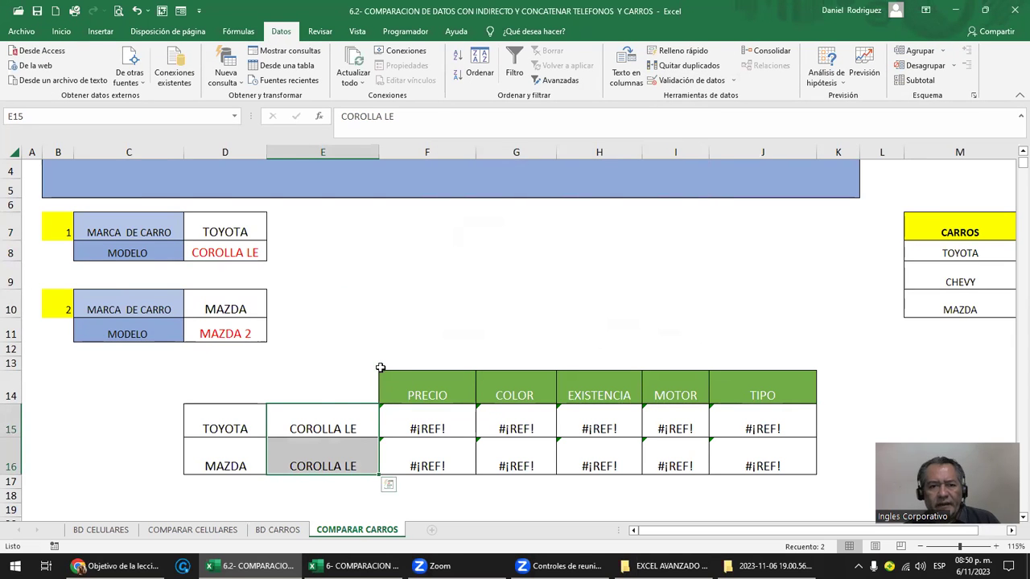
Step: Delete the #¡REF! results in F15:J16 and make the E15:E16 model names red
drag(419, 434, 766, 450)
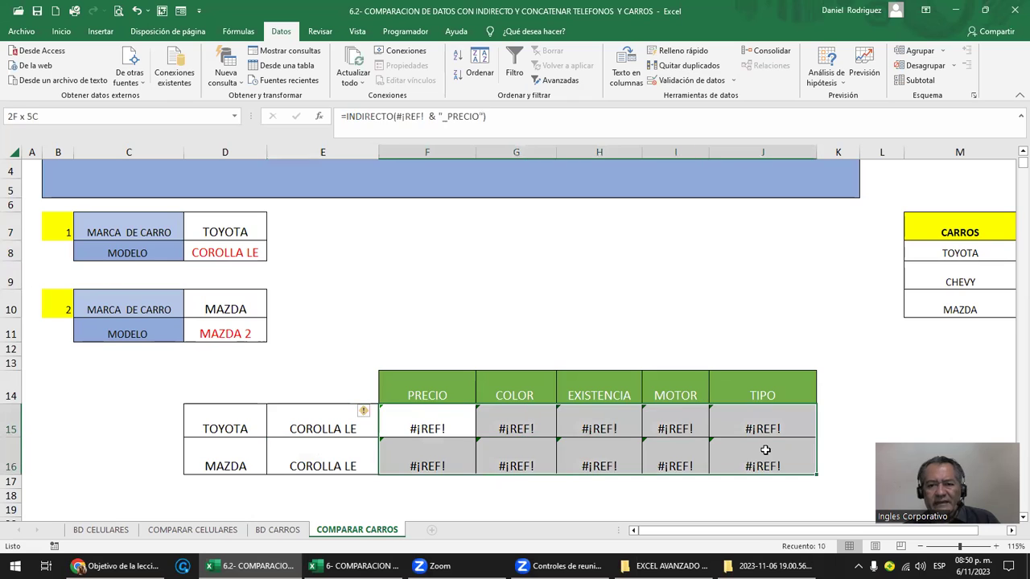
key(Delete)
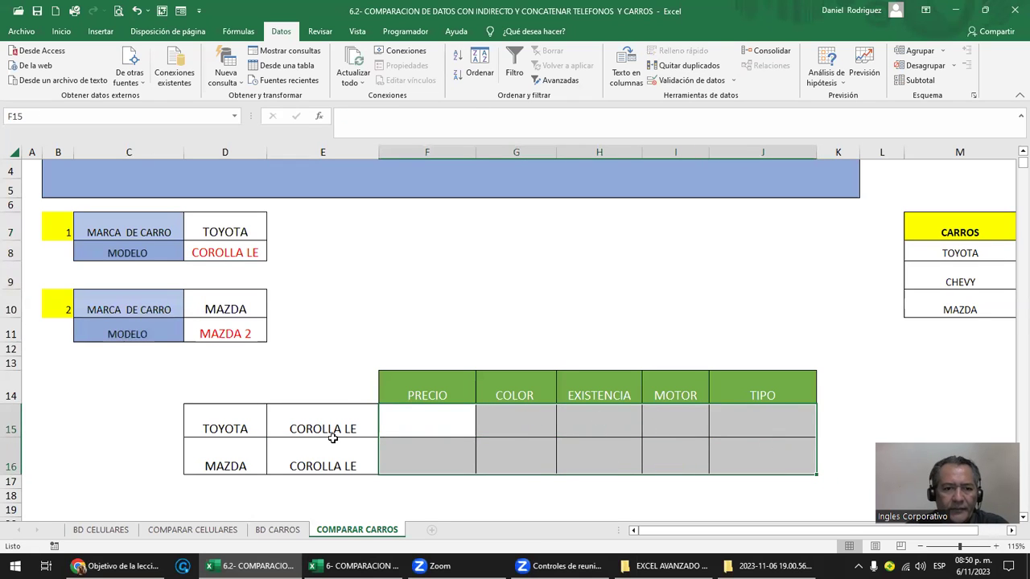
click(326, 429)
drag(327, 427, 330, 466)
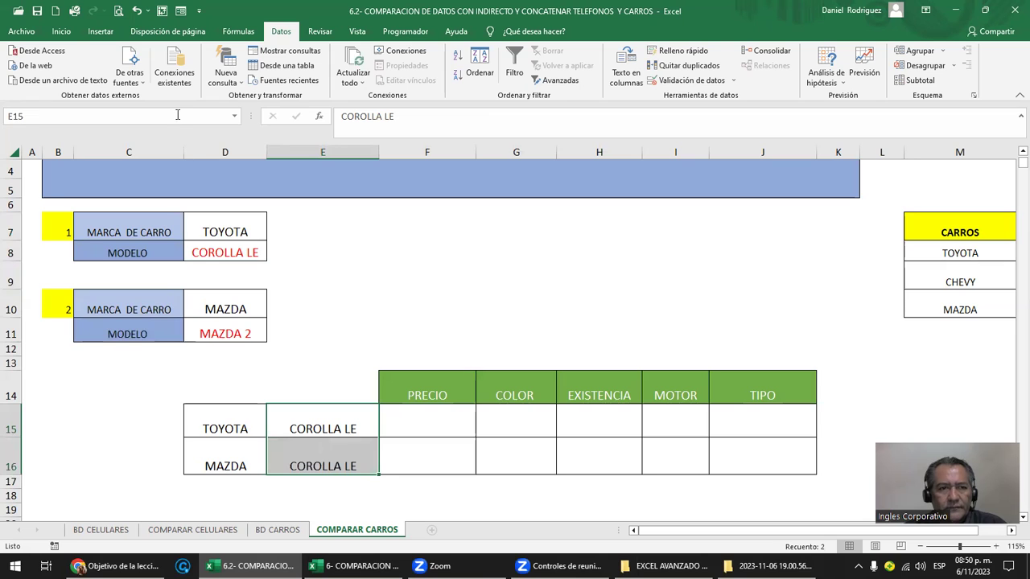
click(57, 32)
click(235, 76)
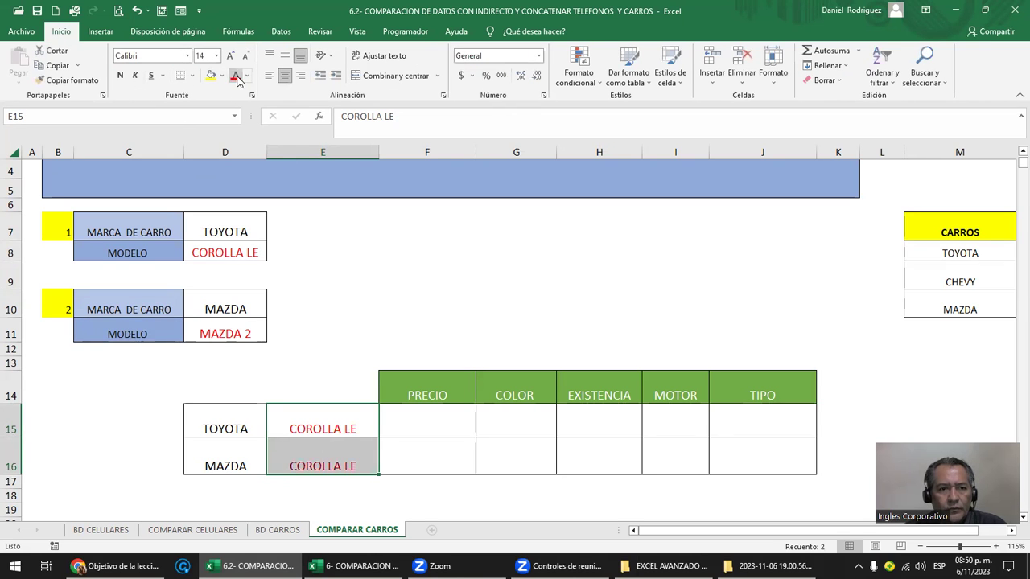
click(366, 422)
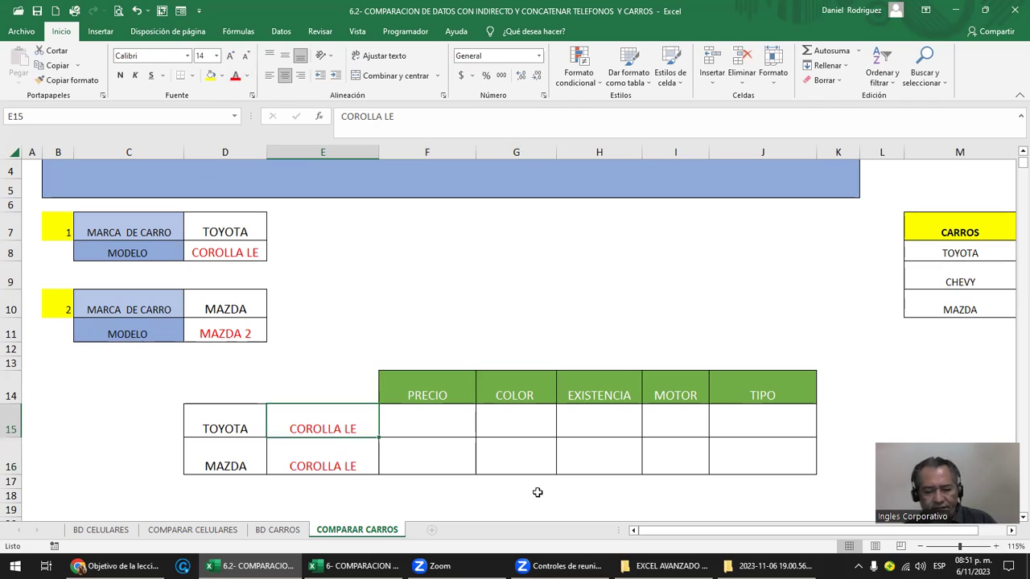
Step: Enter =SUSTITUIR(D8;" ";"_") in E15 to turn the model into an underscored key
text(=)
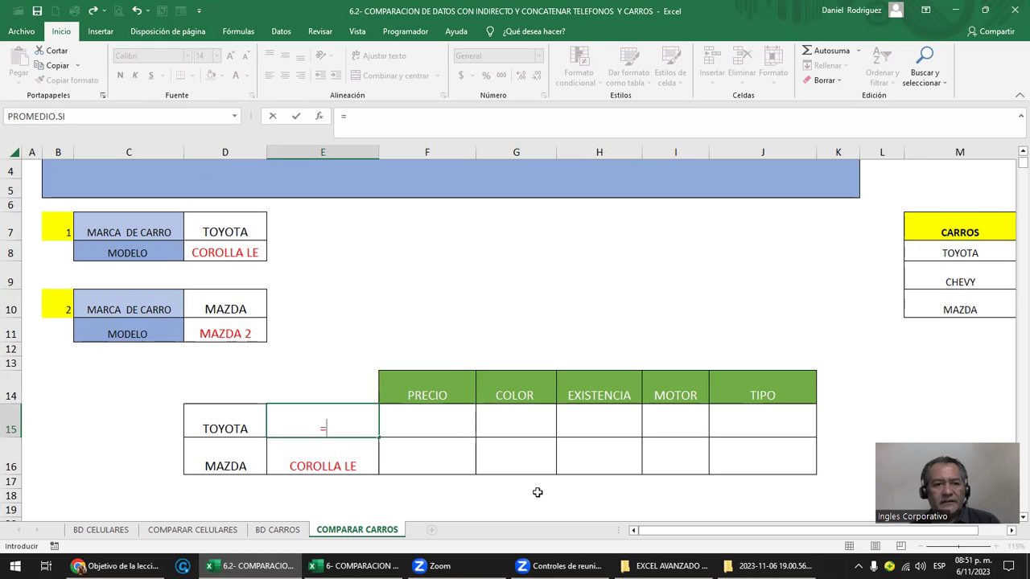
text(SUS)
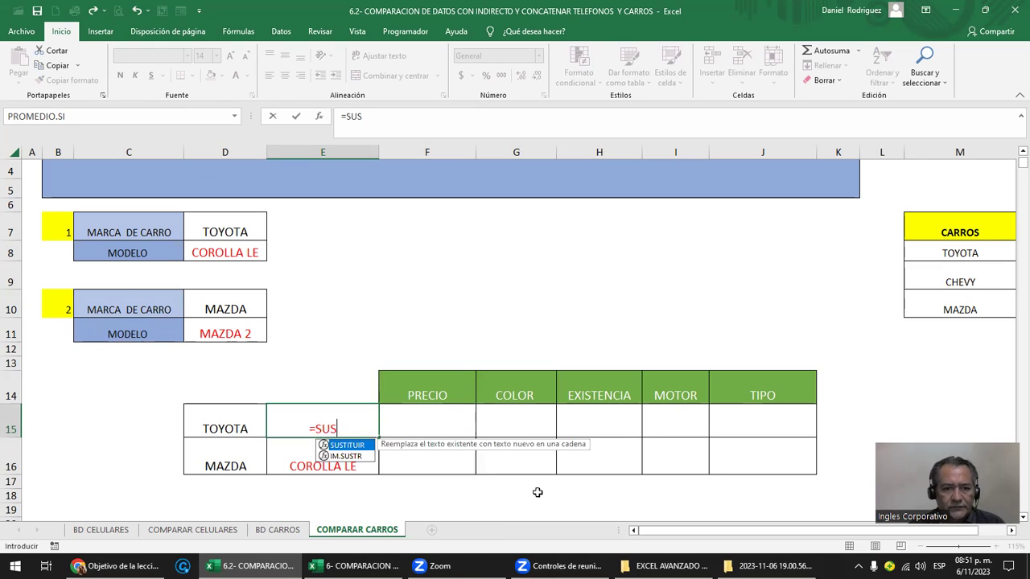
key(Tab)
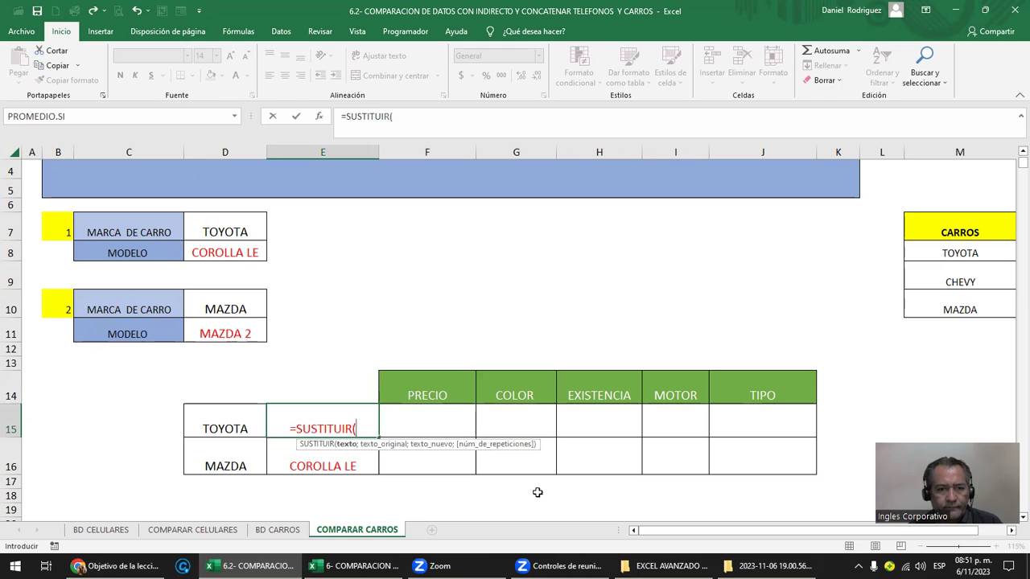
click(234, 256)
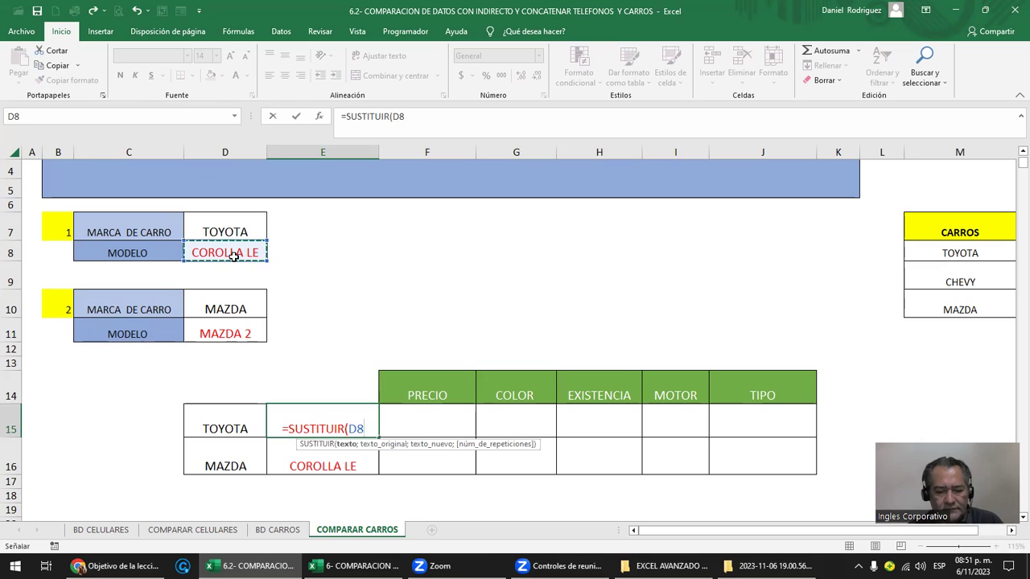
text(;" ")
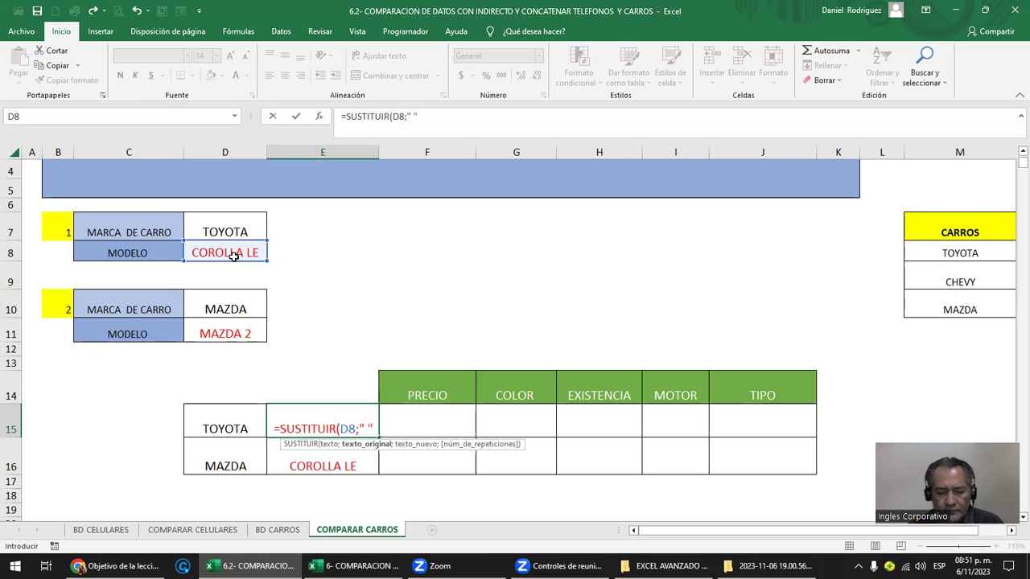
text(;)
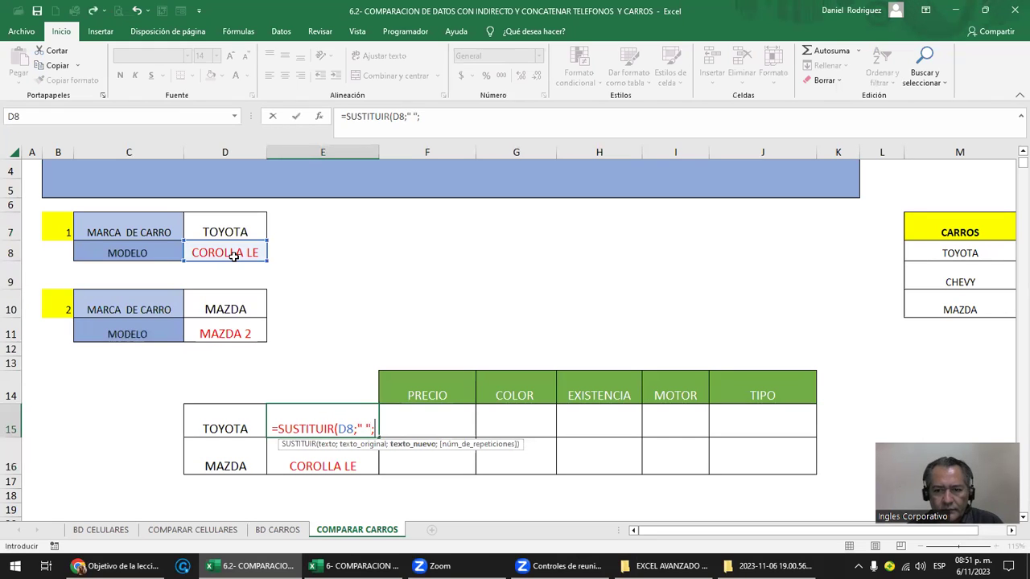
text(")
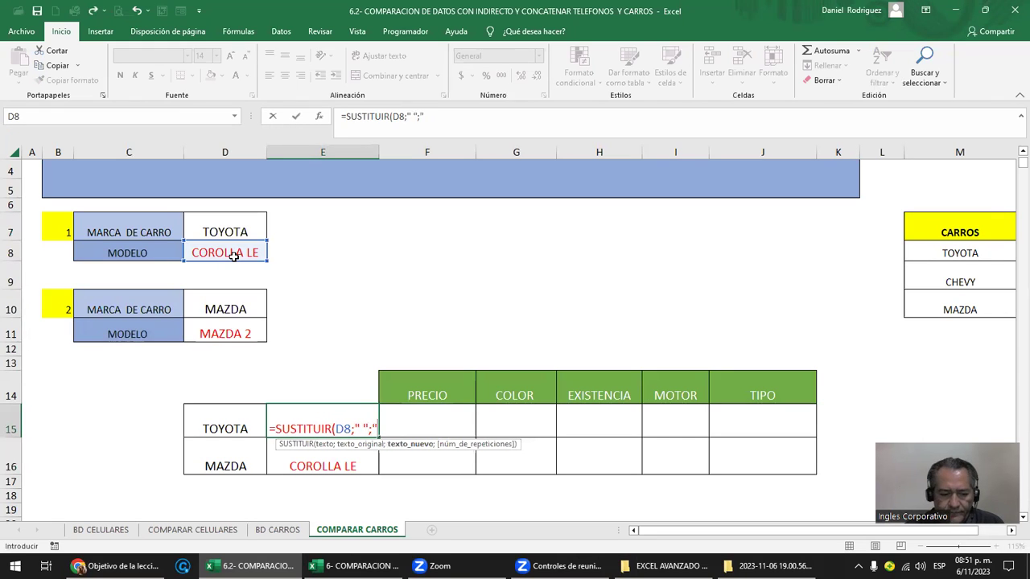
text(_"))
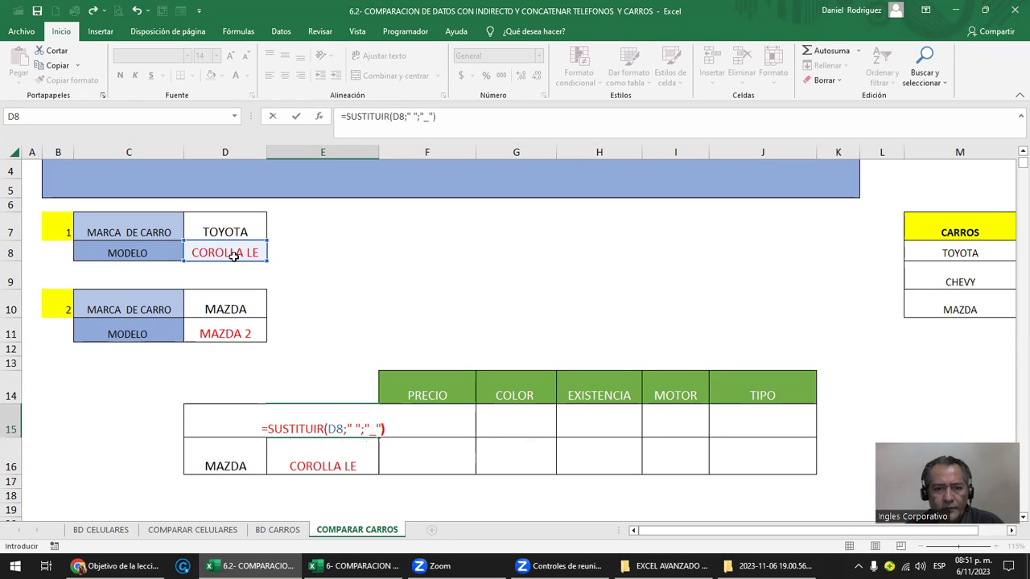
key(Return)
key(Up)
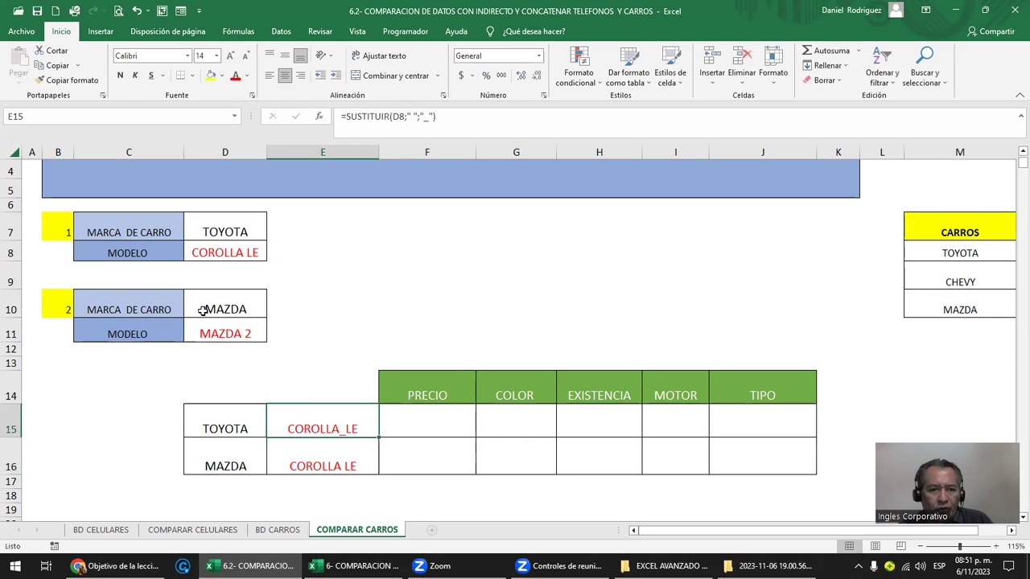
Step: Check D8's current model dropdown options without changing the selection
click(239, 254)
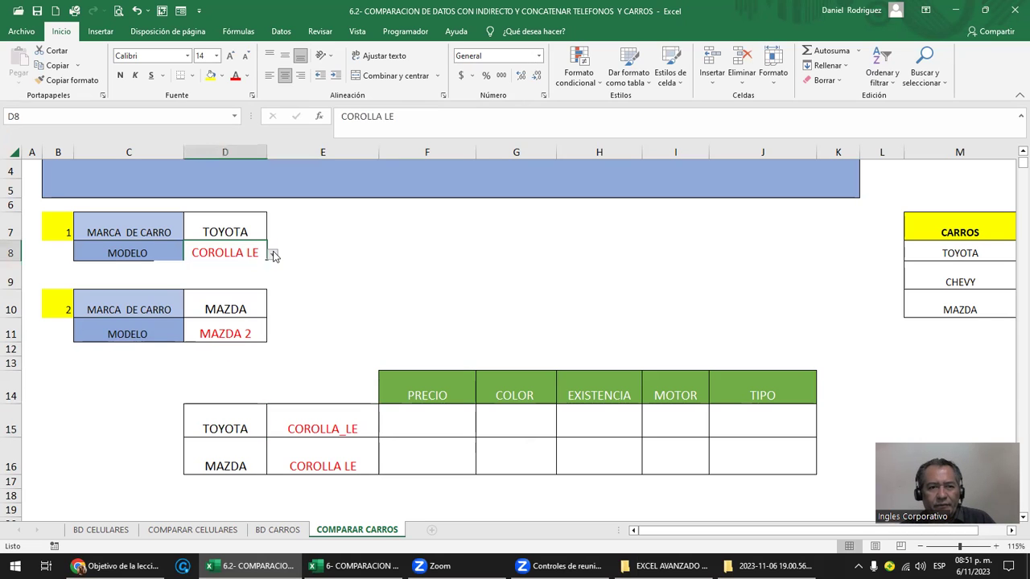
click(273, 254)
click(274, 254)
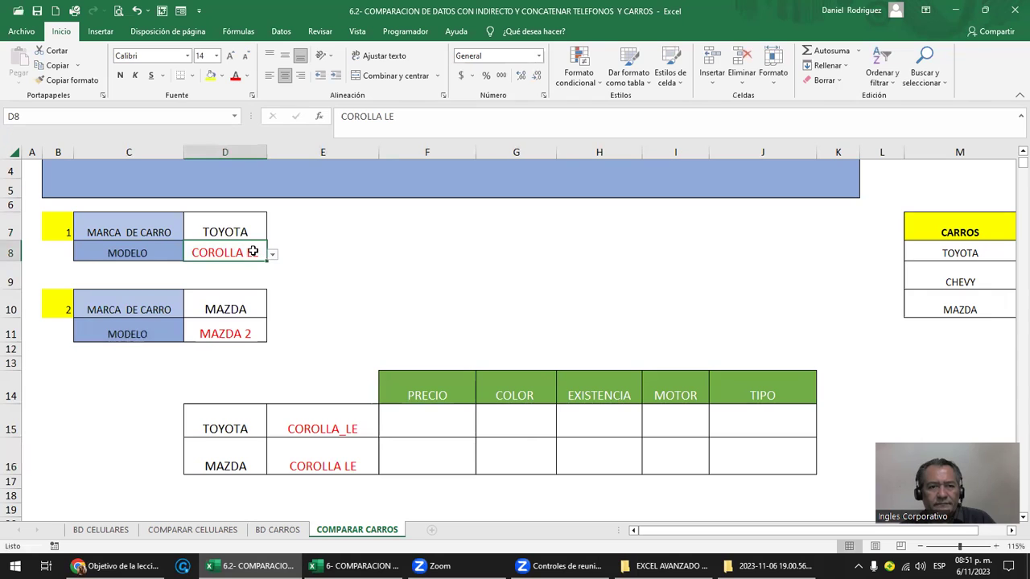
click(272, 255)
click(271, 258)
click(240, 333)
click(244, 248)
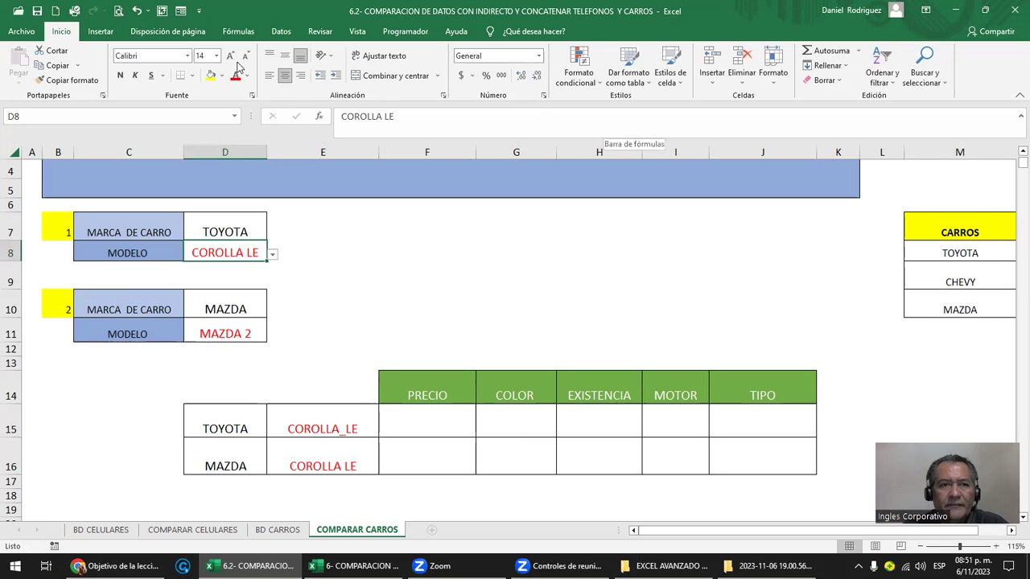
Step: Change D8's data validation list source to =INDIRECTO($D$7)
click(281, 31)
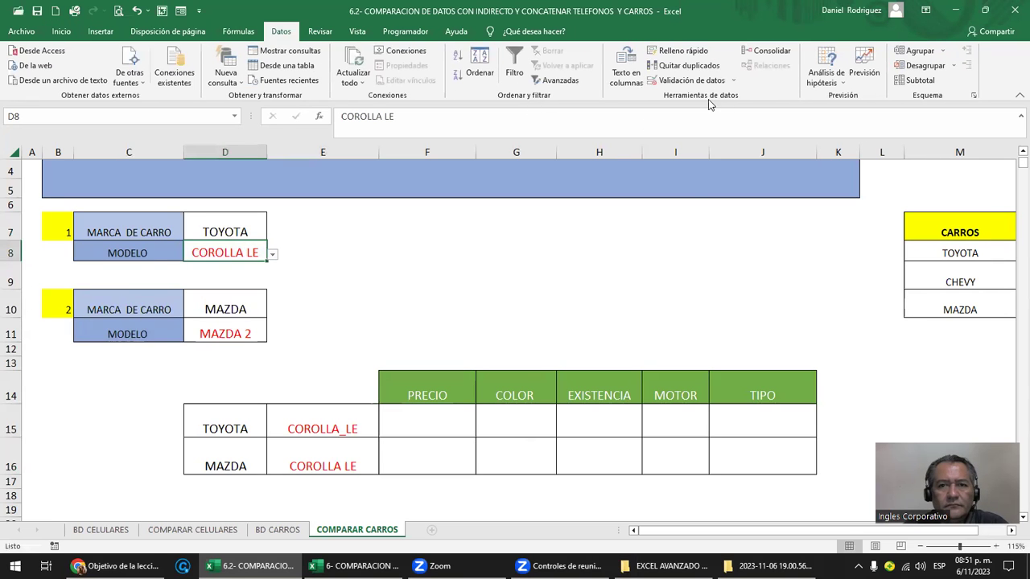
click(690, 80)
click(483, 270)
key(BackSpace)
key(BackSpace)
key(BackSpace)
text(=INDIRECTO()
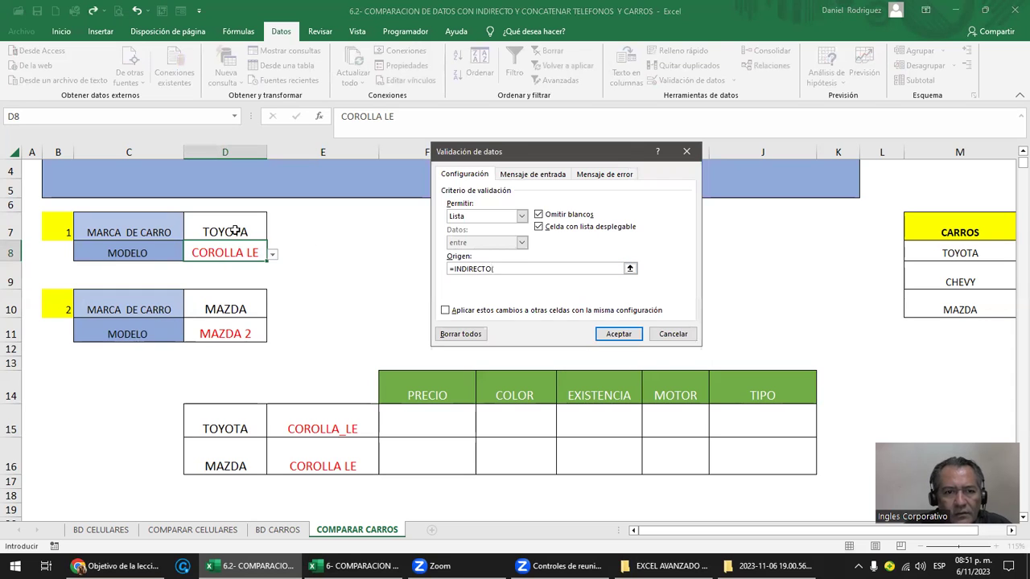
click(232, 231)
text())
key(Return)
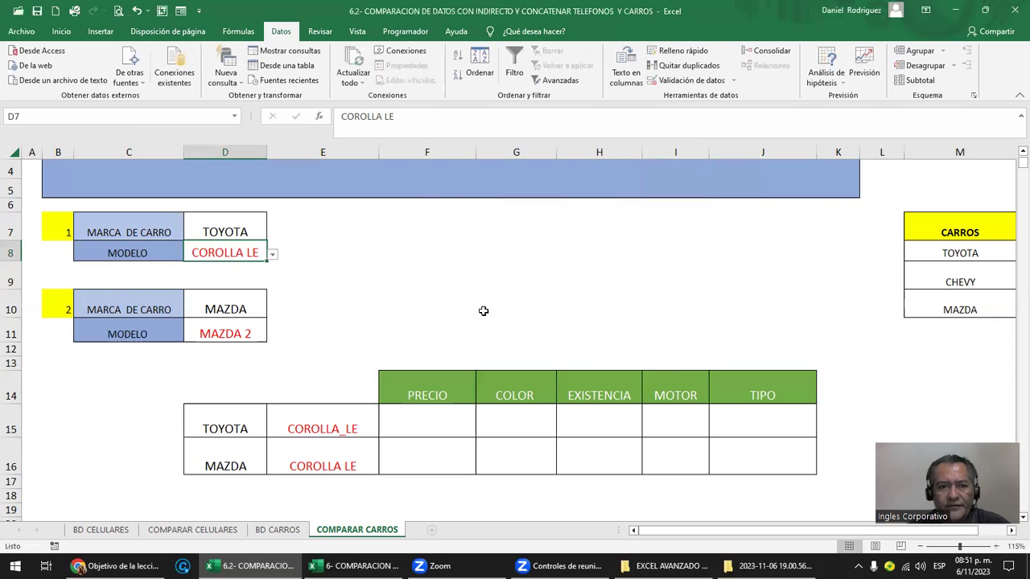
Step: Test D8's brand-dependent list by choosing YARIS, then back to COROLLA LE
click(272, 254)
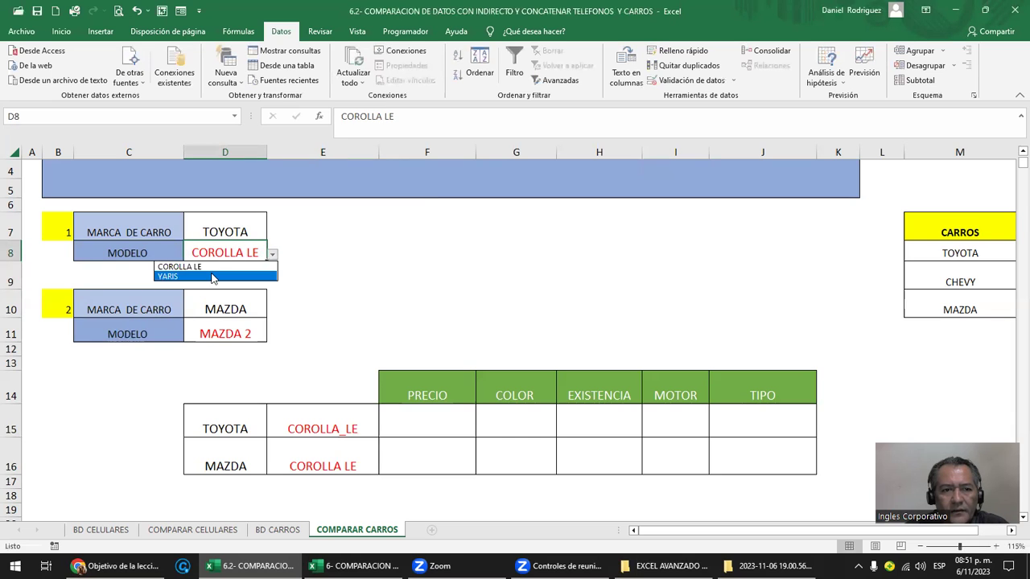
click(222, 276)
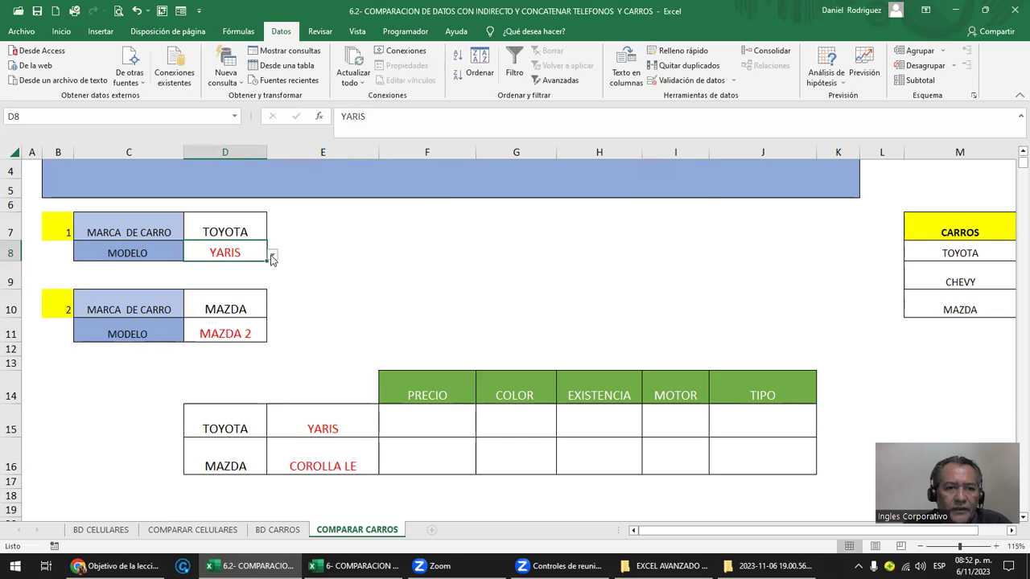
click(272, 256)
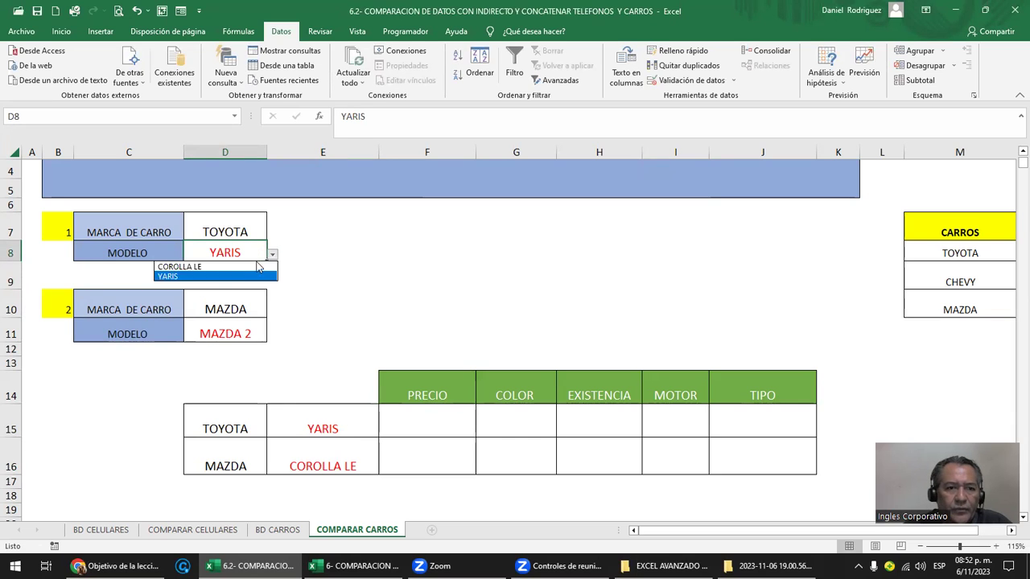
click(201, 266)
Step: Copy the E15 SUSTITUIR formula into E16 and inspect its references
click(347, 459)
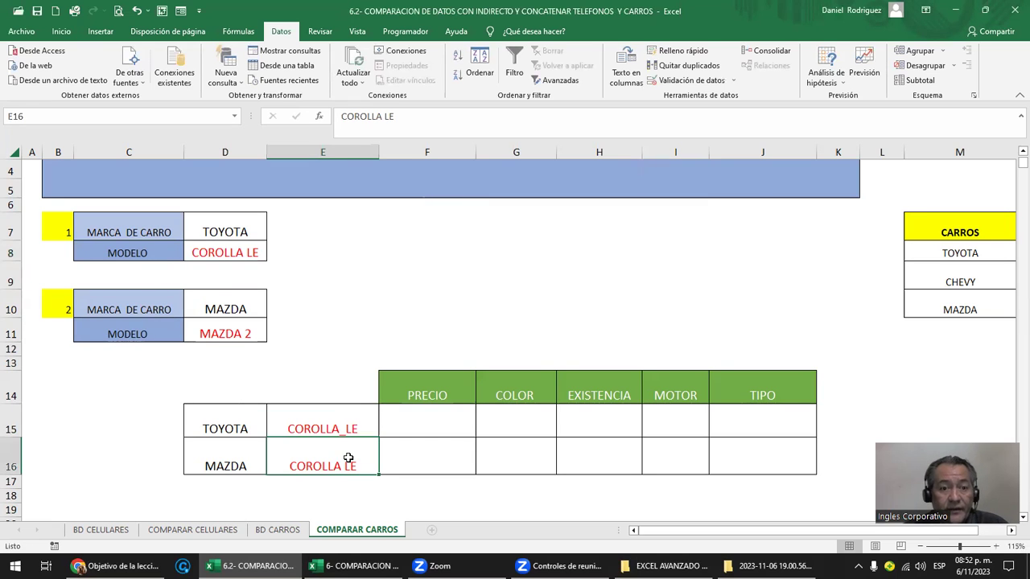
click(352, 414)
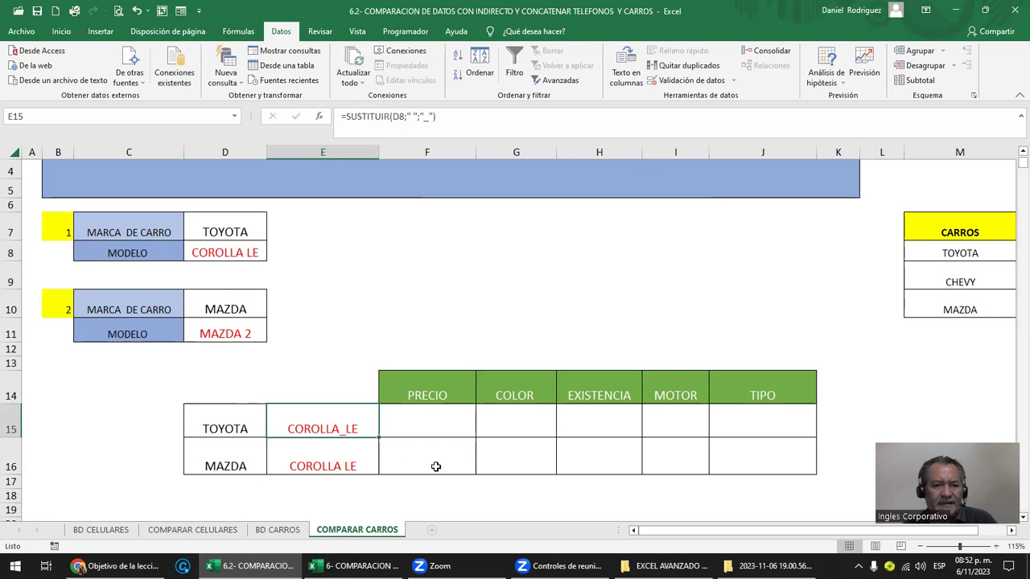
key(ctrl+c)
key(Down)
key(ctrl+v)
key(F2)
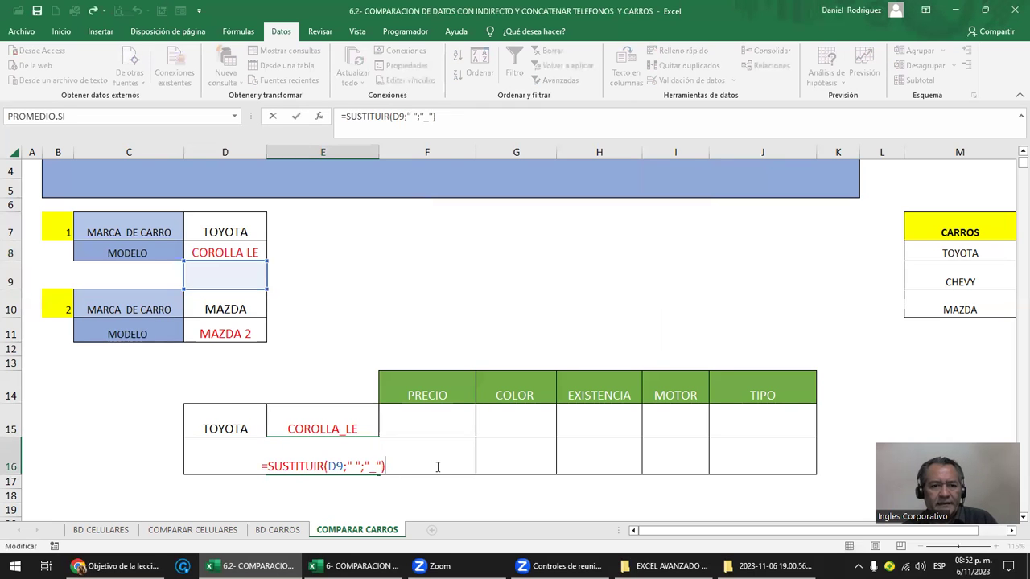
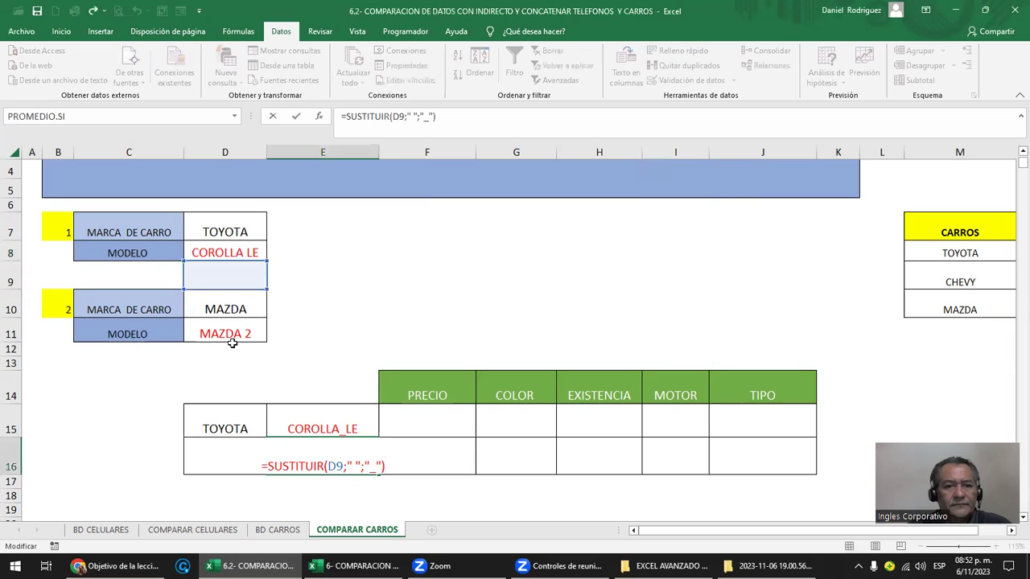
Step: Point the E16 SUSTITUIR formula at D11 so it shows MAZDA_2, then select E15:E16
click(337, 466)
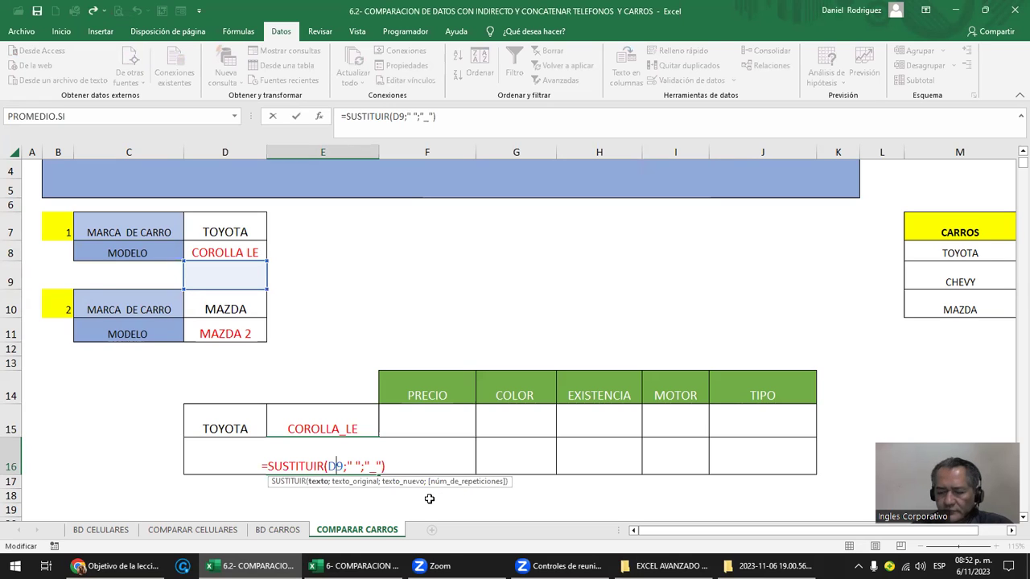
text(1)
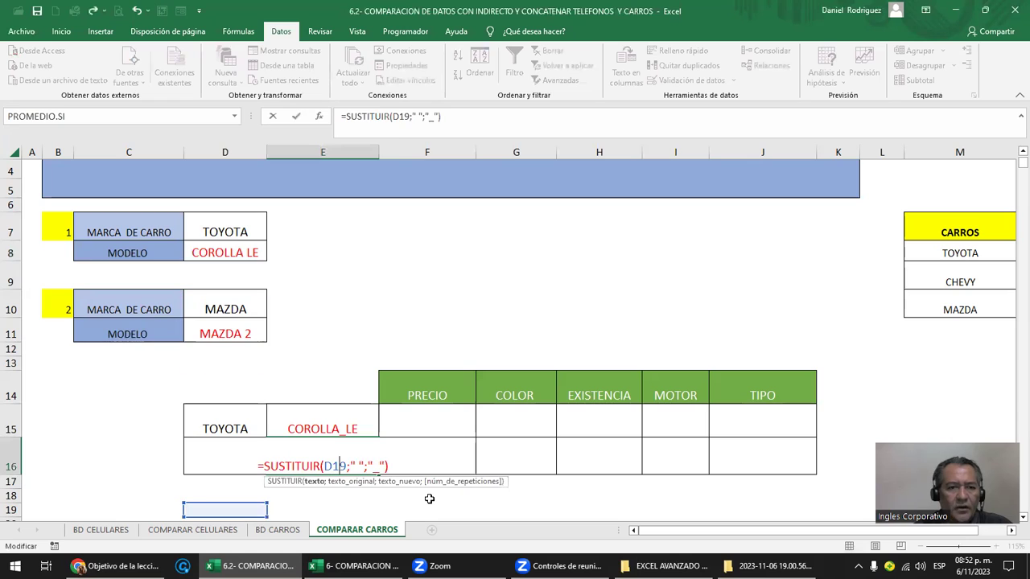
text(1)
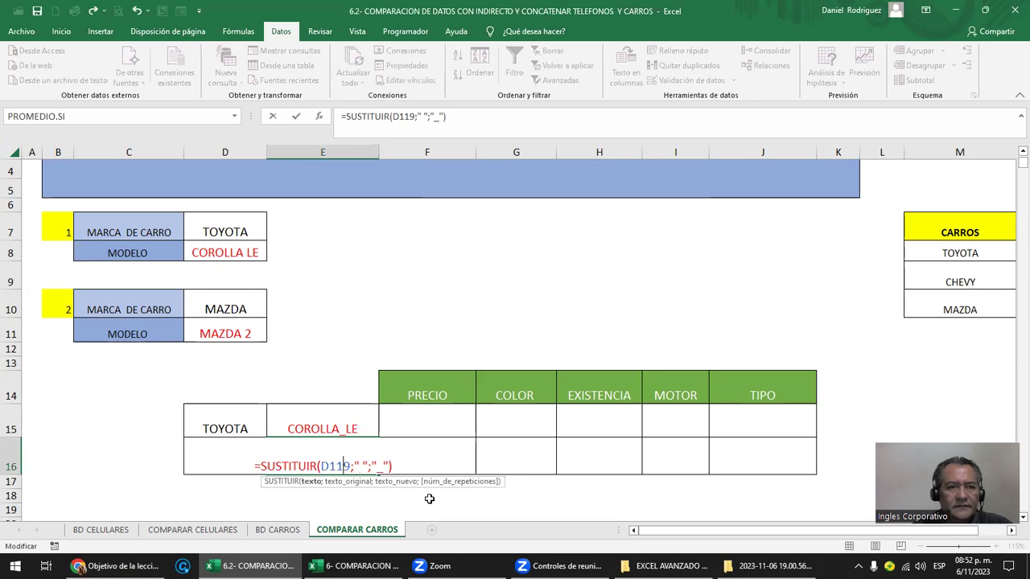
key(BackSpace)
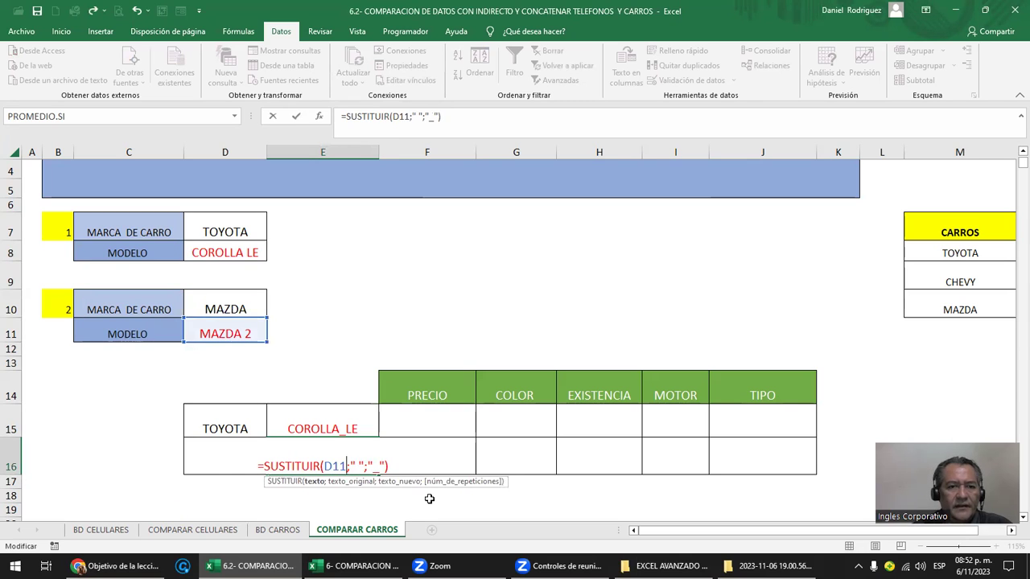
key(Return)
key(Up)
click(325, 425)
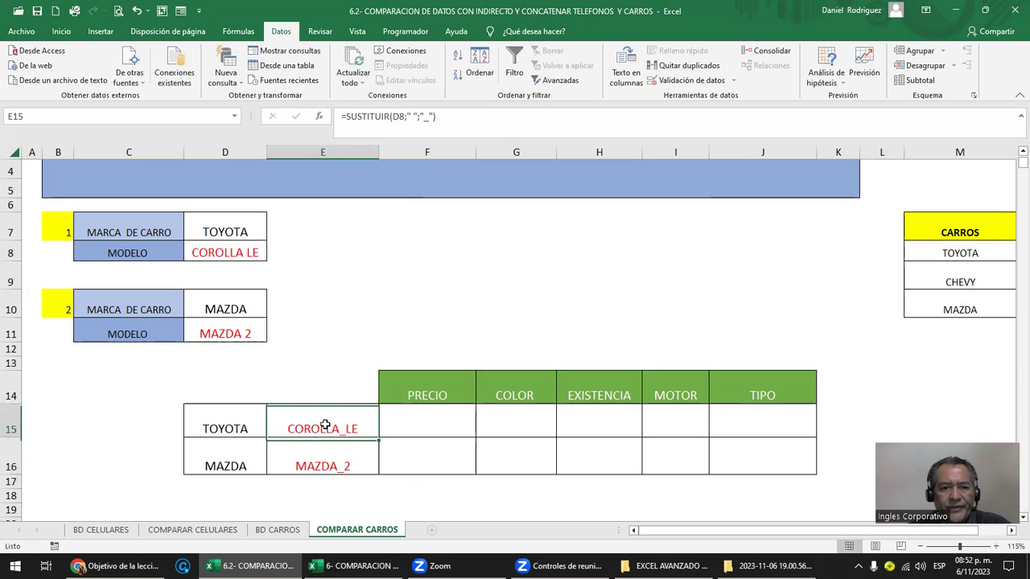
drag(325, 425, 326, 455)
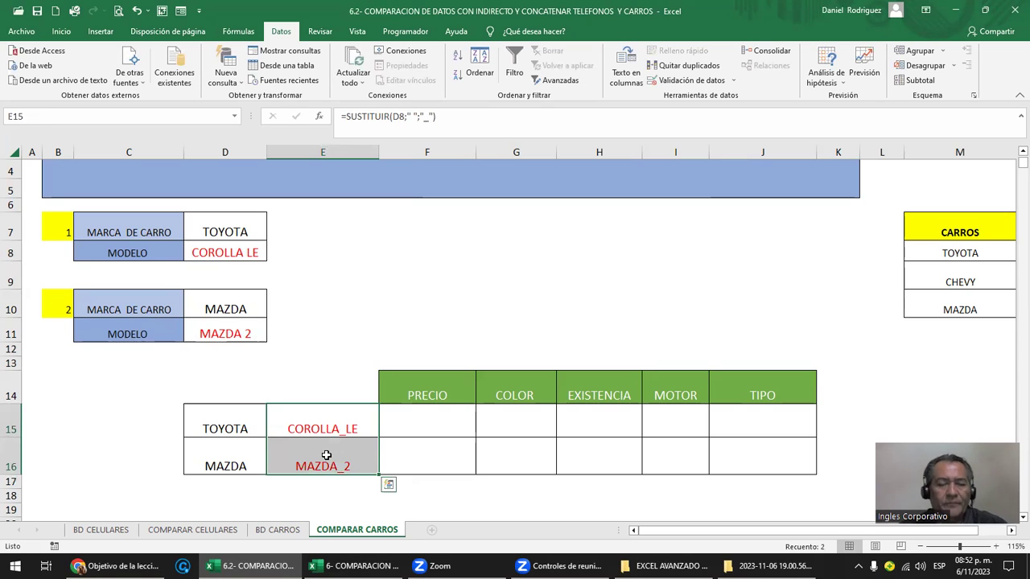
Step: Try a SUSTITUIR formula on the PRECIO header in F13, then discard it
click(413, 396)
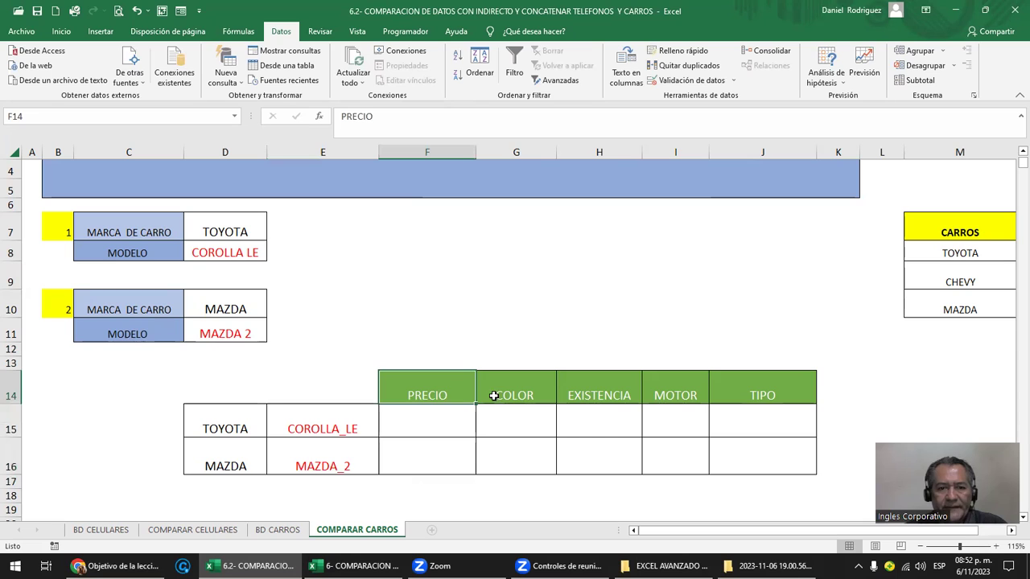
drag(420, 392, 775, 391)
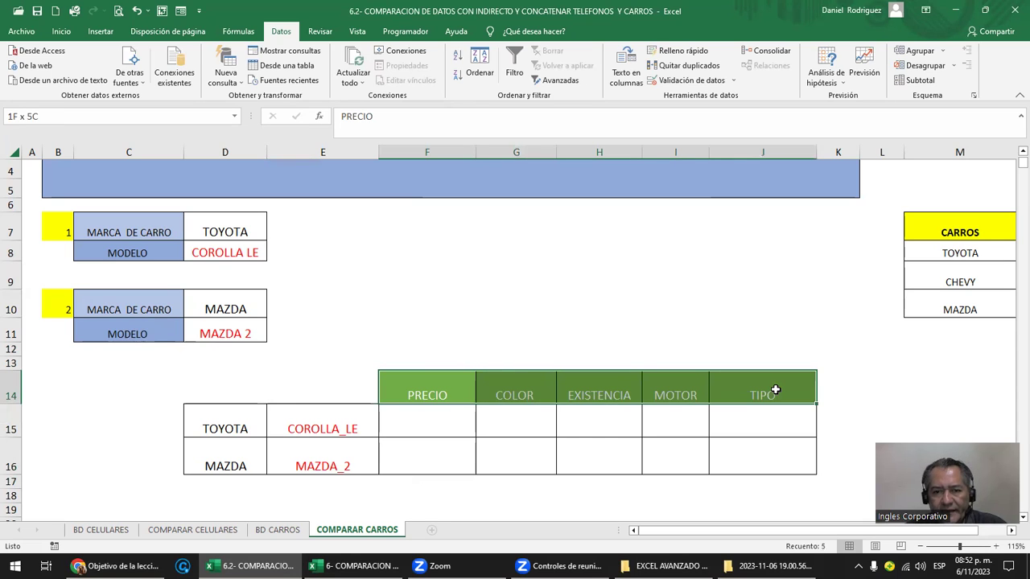
click(443, 361)
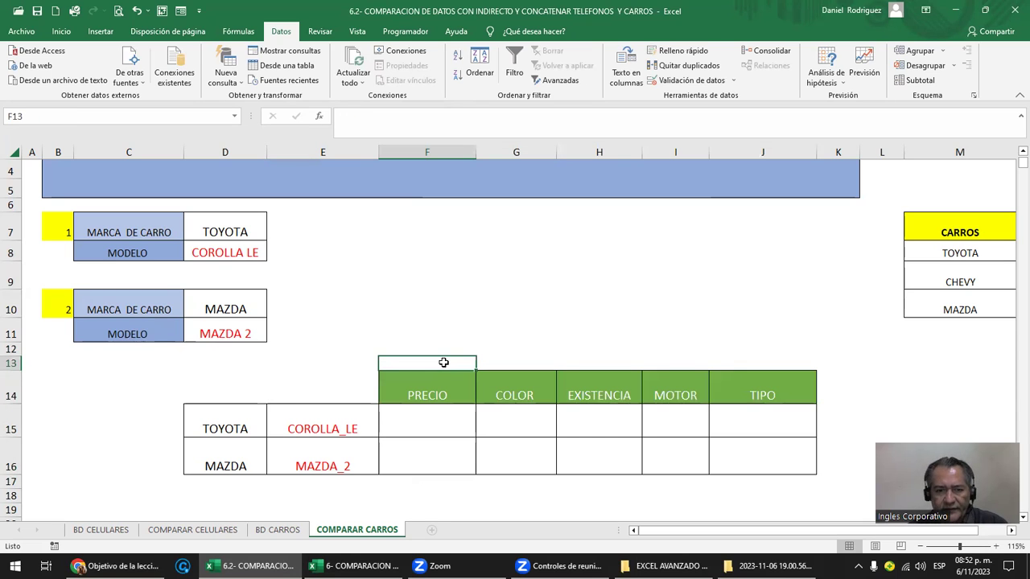
text(=)
key(Down)
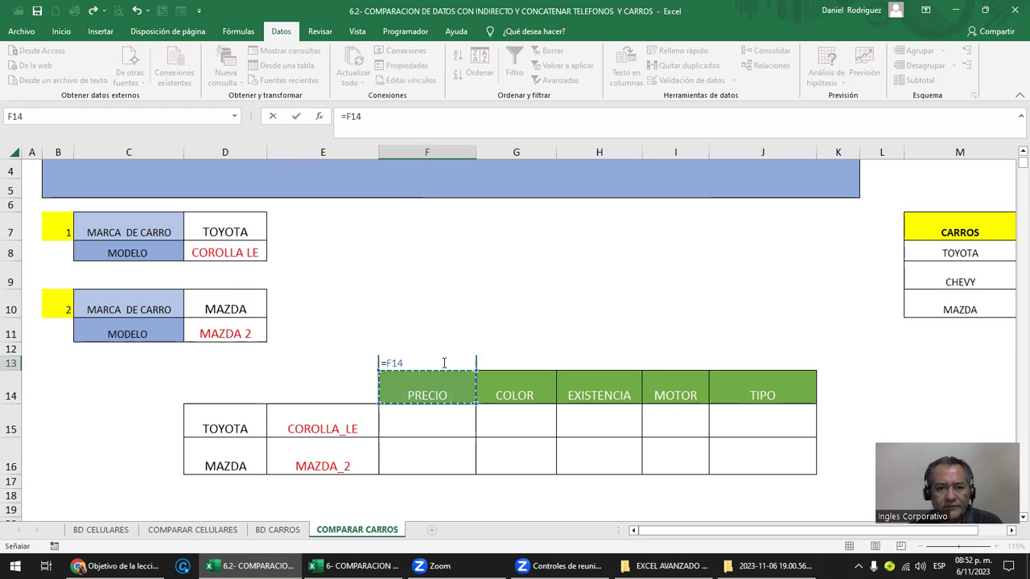
key(BackSpace)
key(BackSpace)
key(BackSpace)
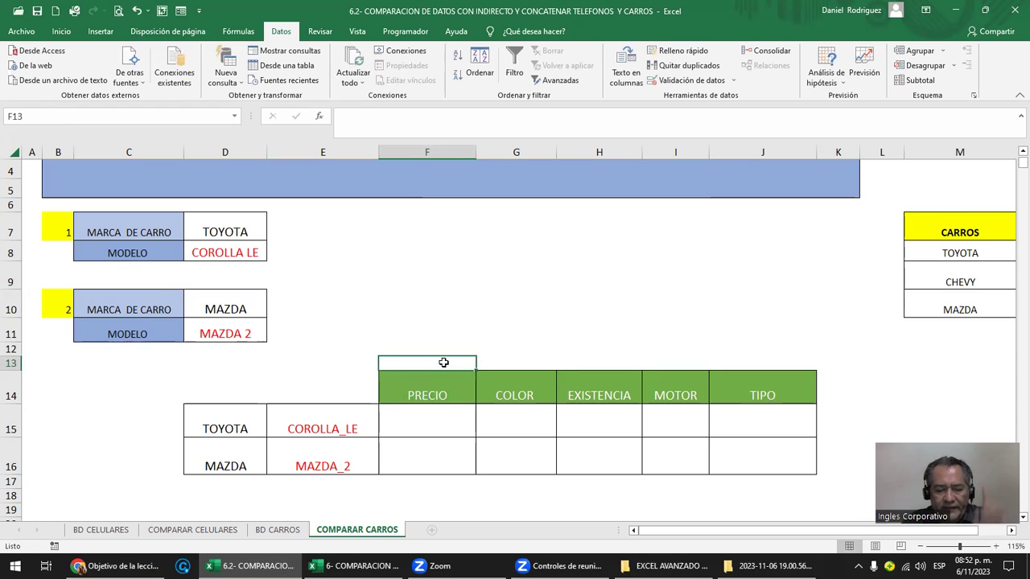
text(=SUS)
key(Tab)
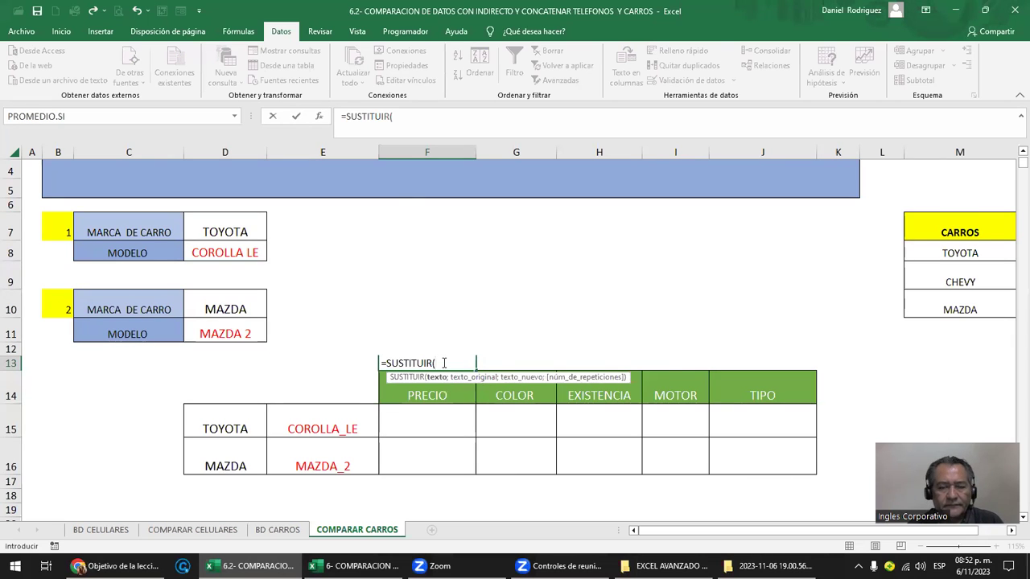
click(432, 396)
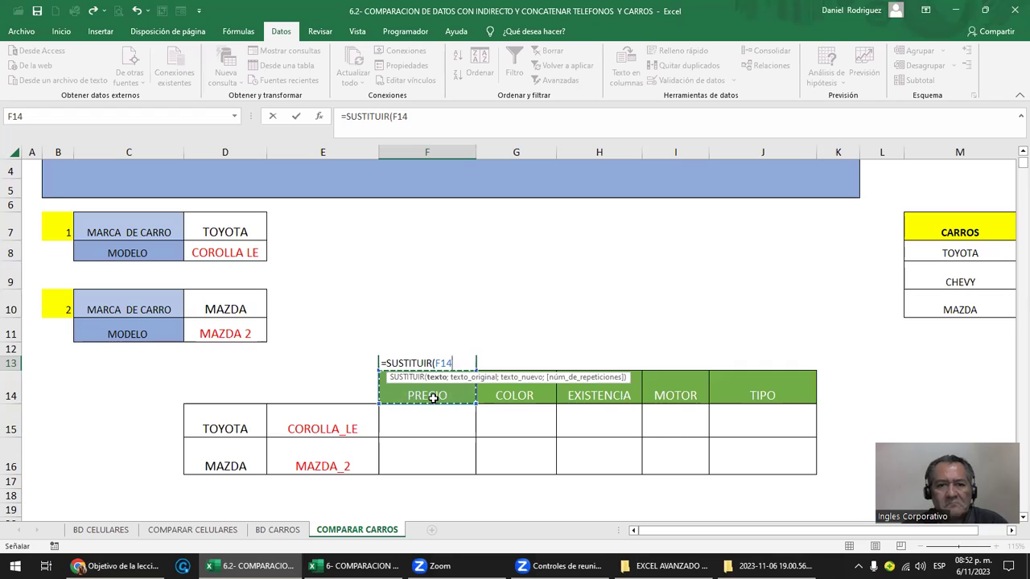
key(Escape)
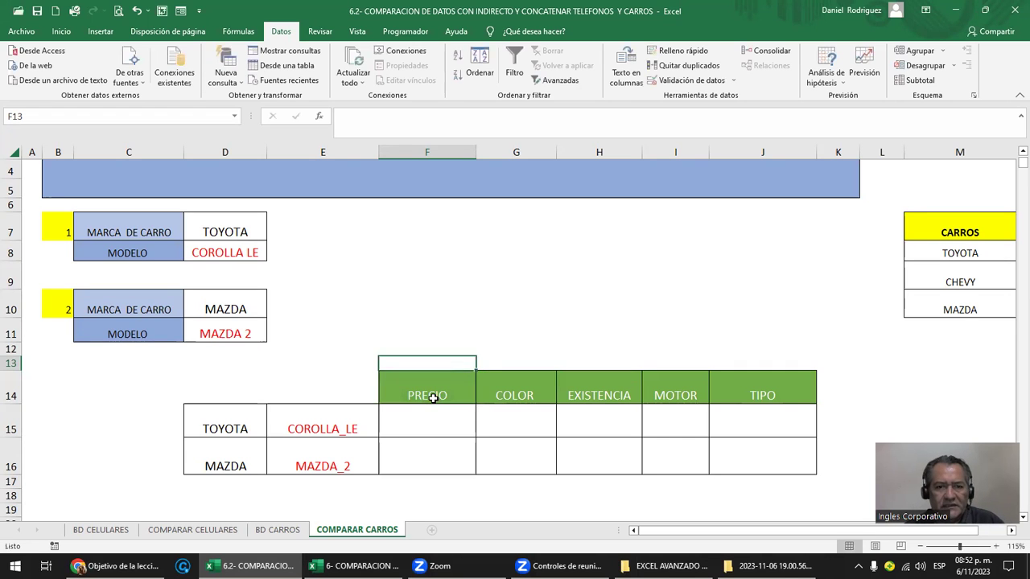
Step: Build a formula in F13 joining "_" with the PRECIO header to produce _PRECIO
text(=)
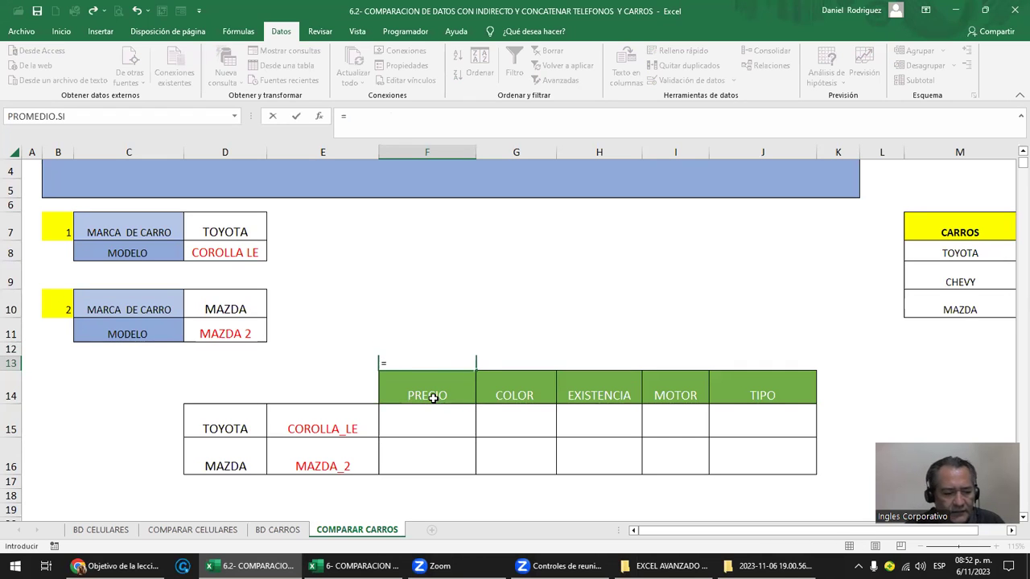
text(&)
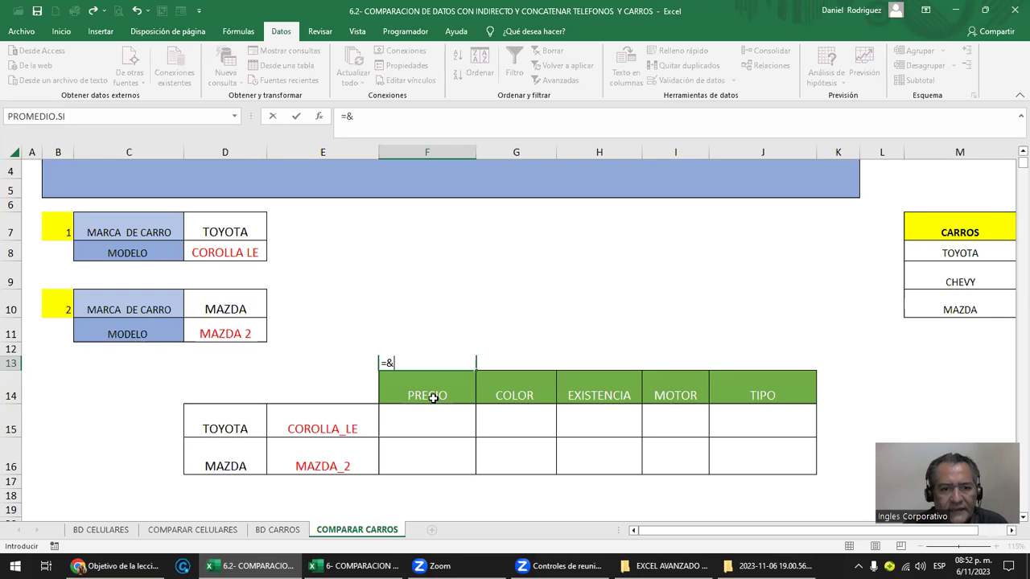
click(433, 398)
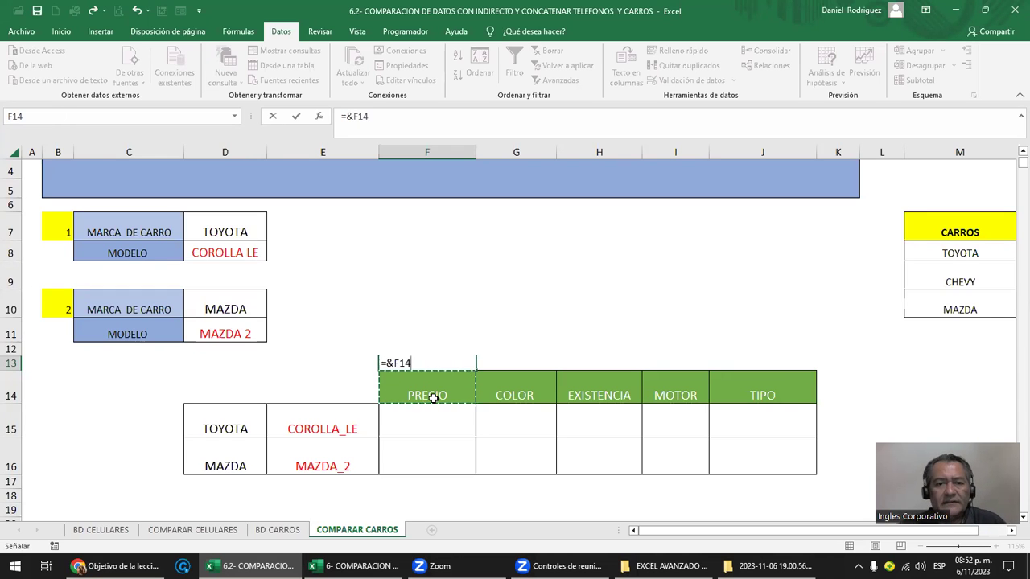
key(BackSpace)
key(BackSpace)
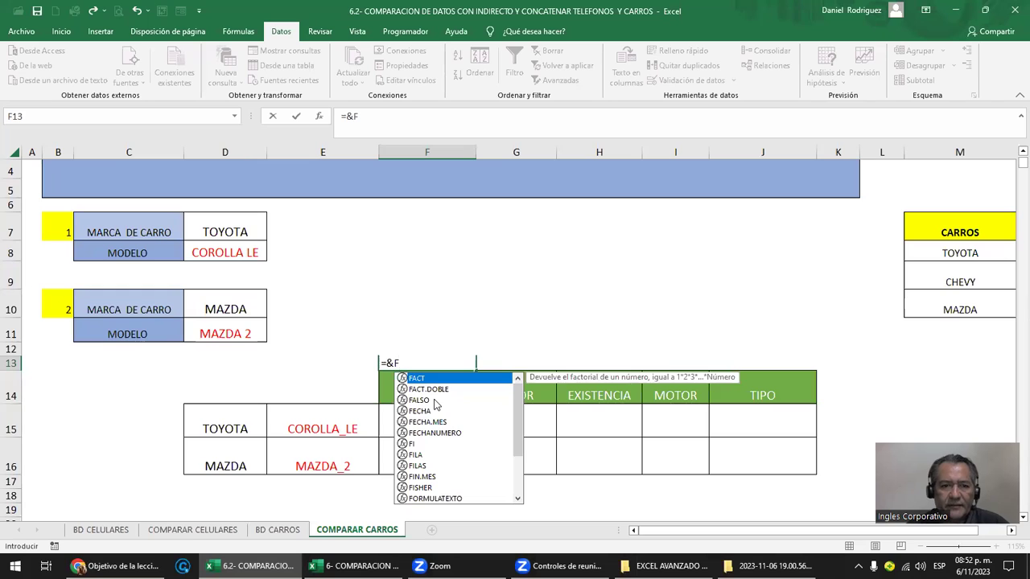
key(BackSpace)
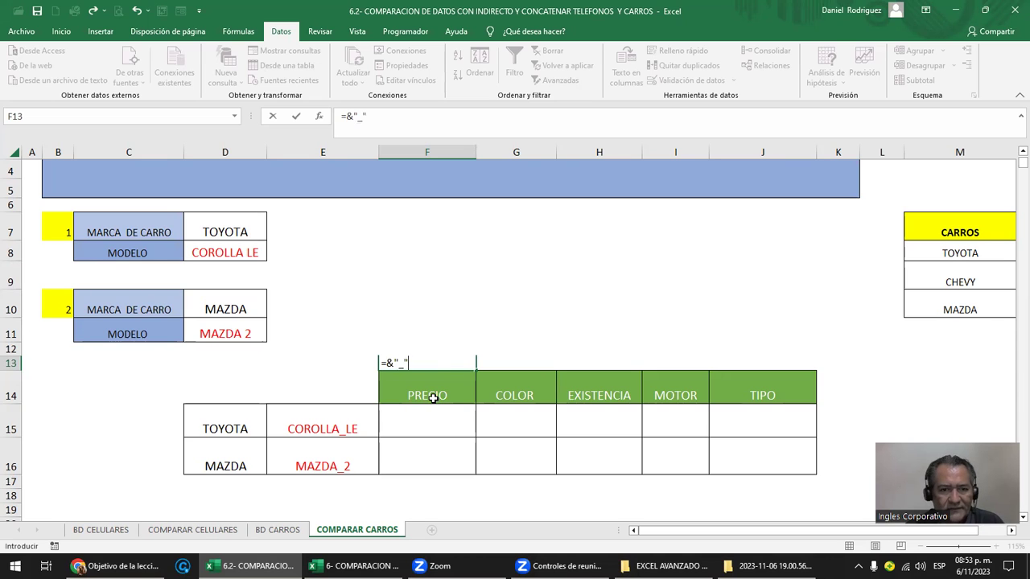
key(Return)
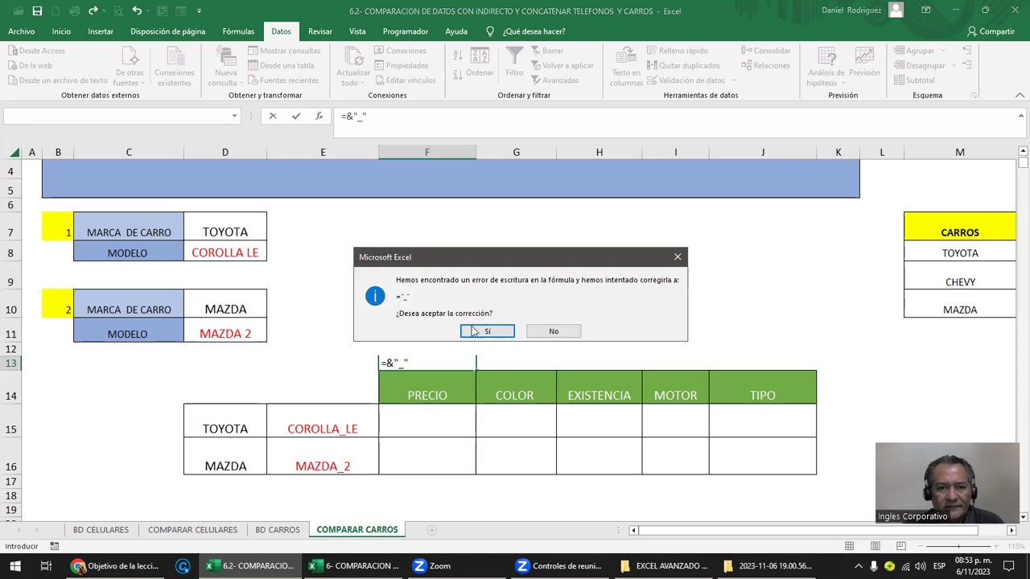
click(475, 329)
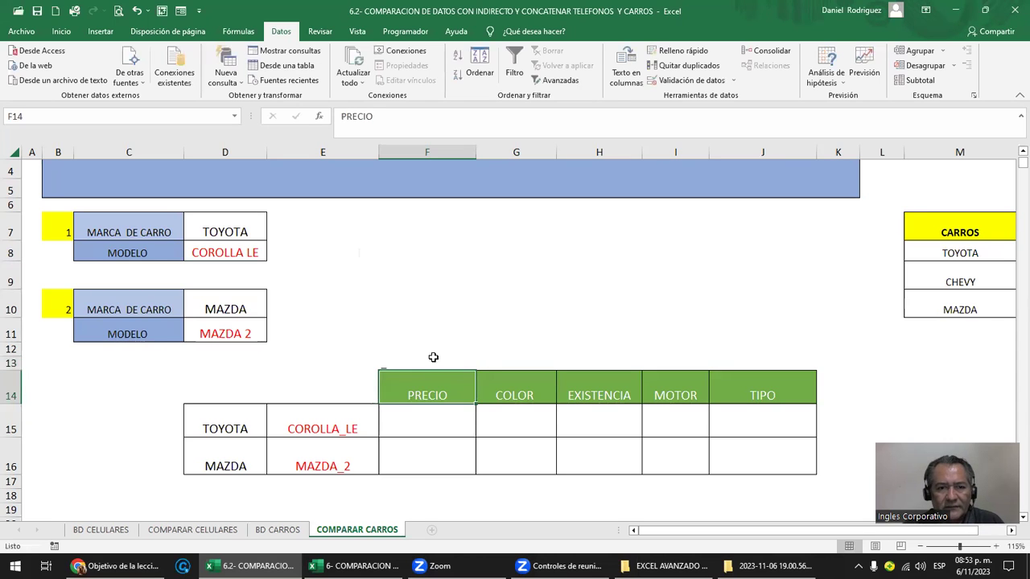
click(392, 364)
text(="_"&)
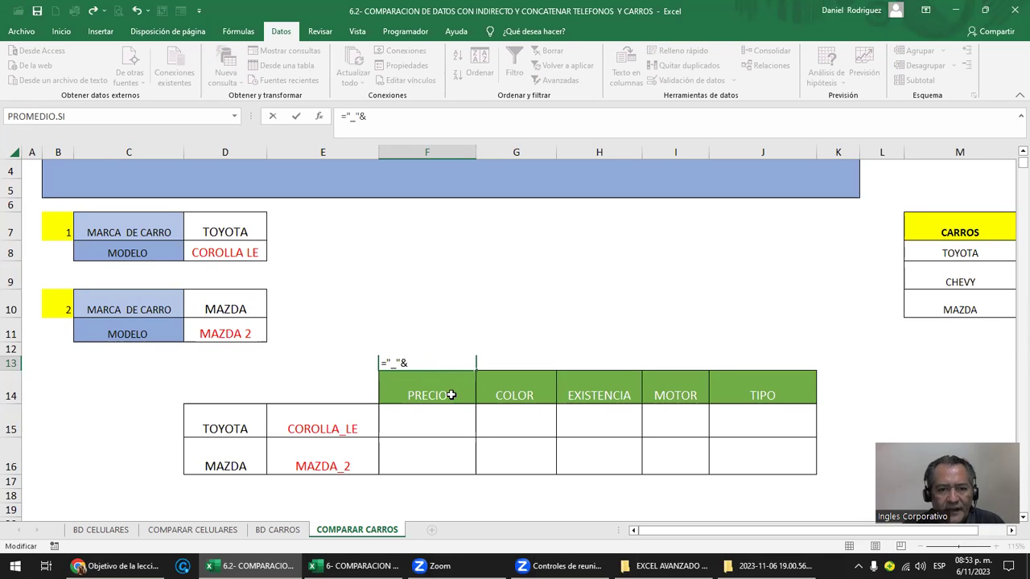
click(451, 395)
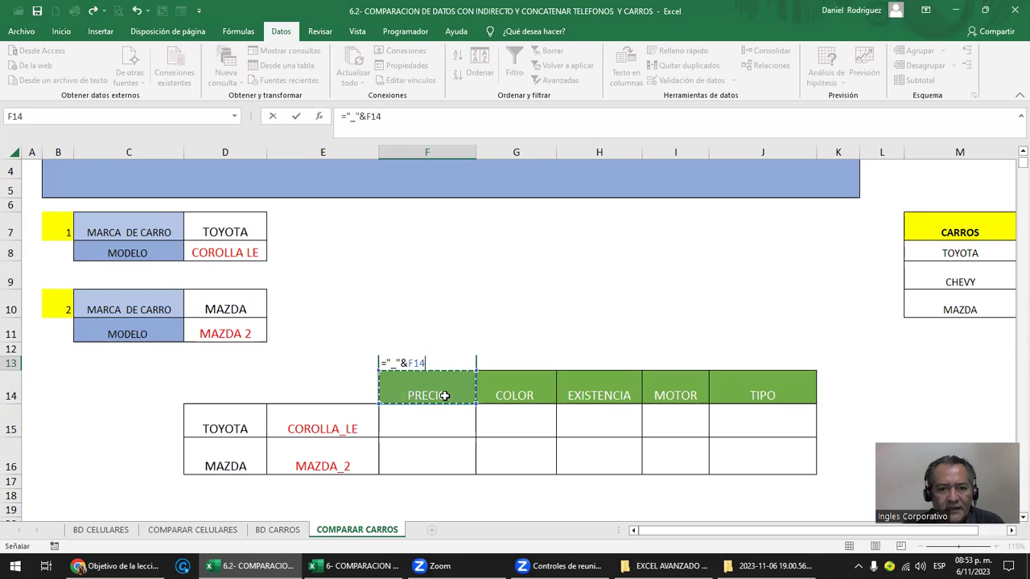
key(ctrl+Return)
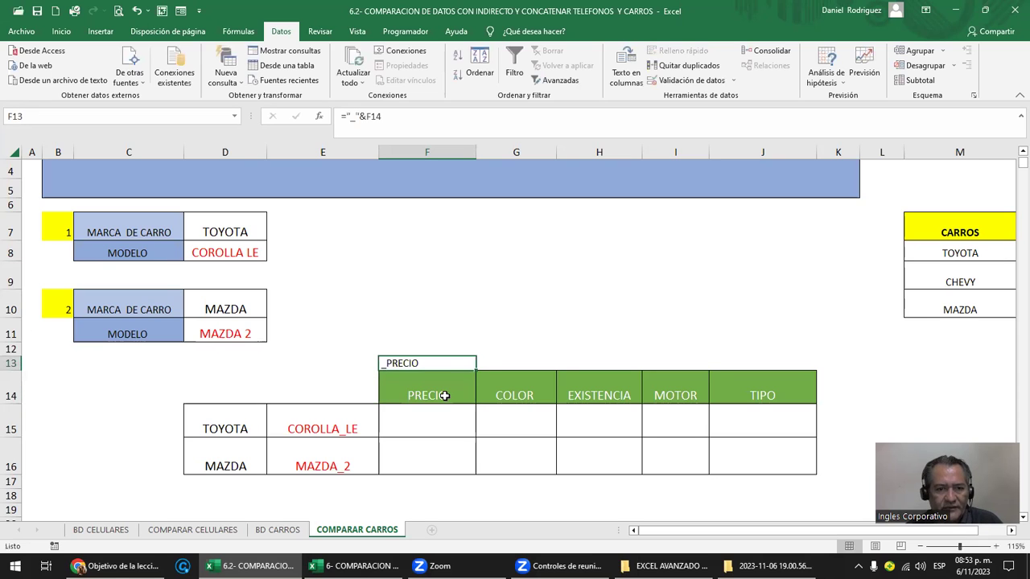
Step: Copy the _PRECIO suffix formula from F12 across G12:J12
click(444, 395)
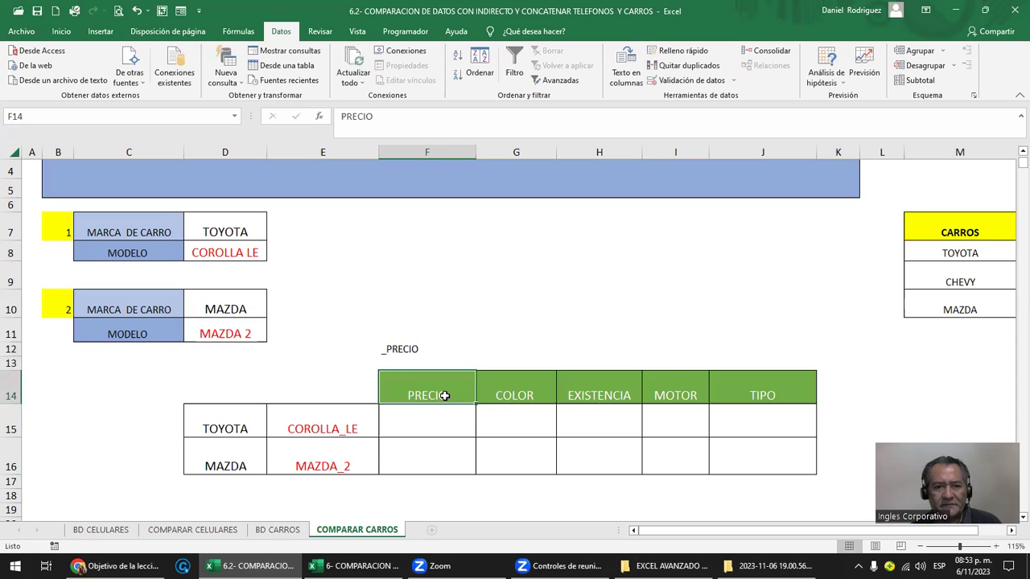
key(Up)
key(Up)
key(ctrl+c)
key(Right)
key(shift+Right)
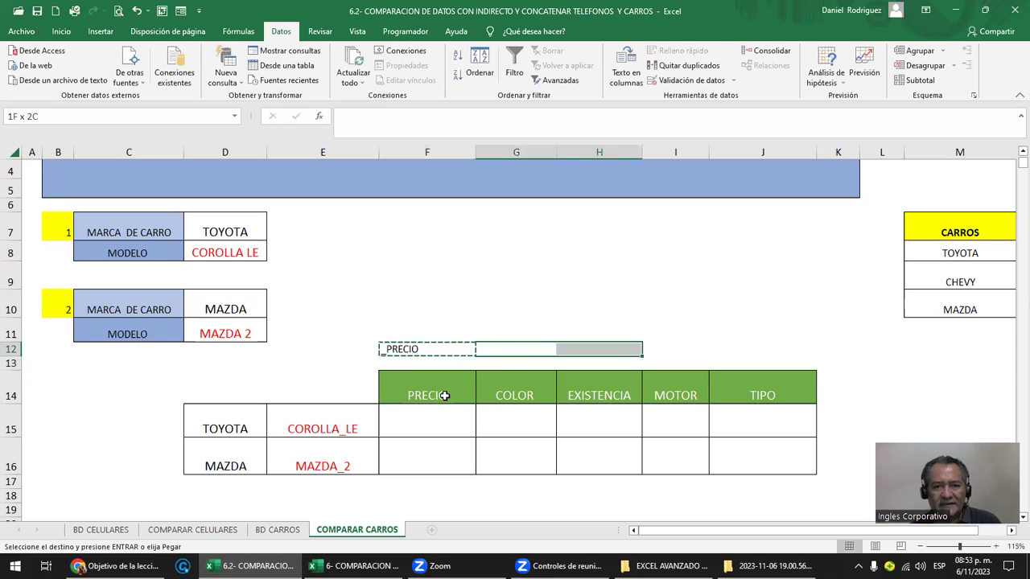
key(shift+Right)
key(shift+Right)
key(shift+Right)
key(shift+Left)
key(Return)
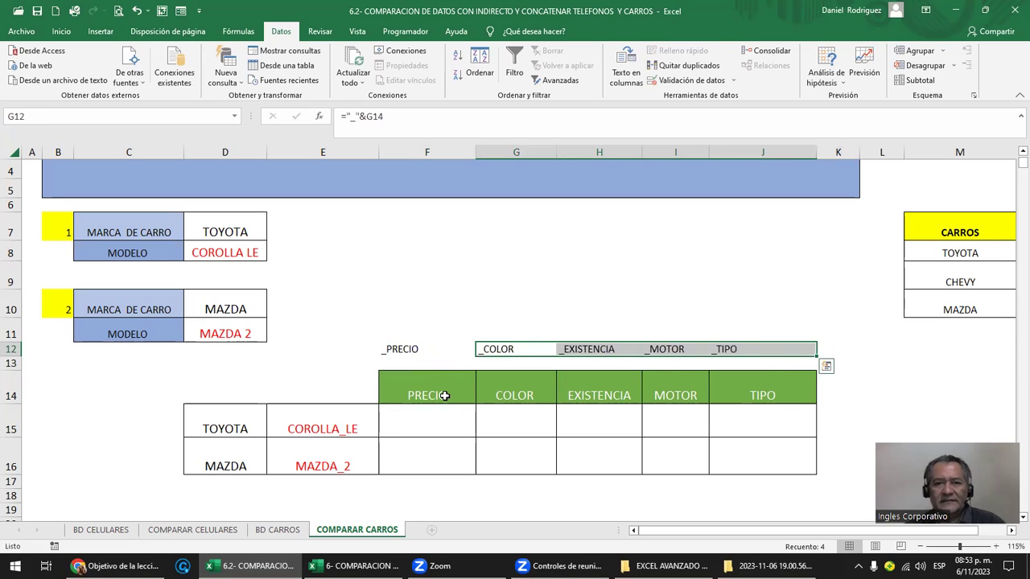
Step: Review the F12 suffix formula and the still-empty Toyota result cells F15:J15
click(406, 347)
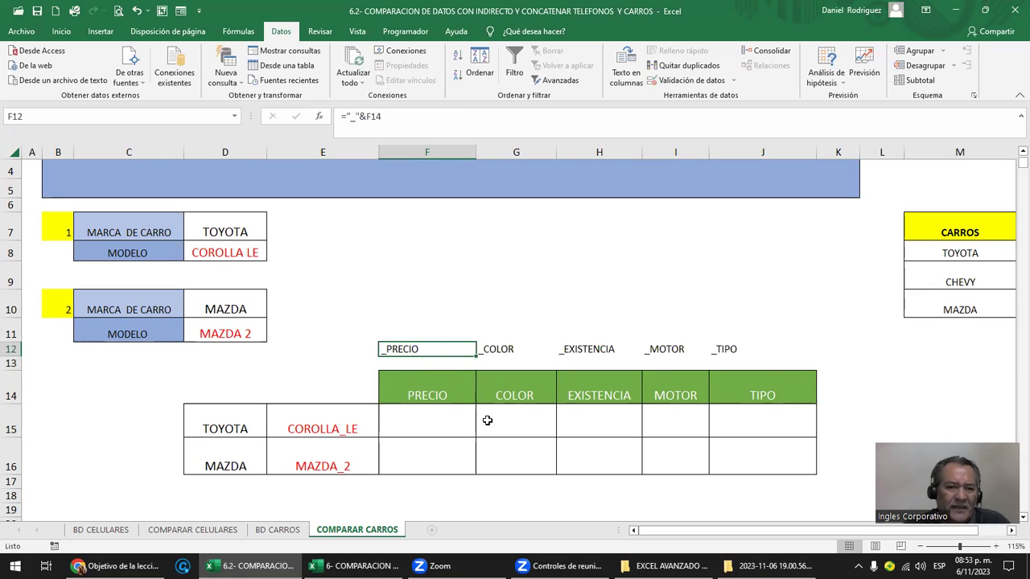
drag(387, 122, 334, 143)
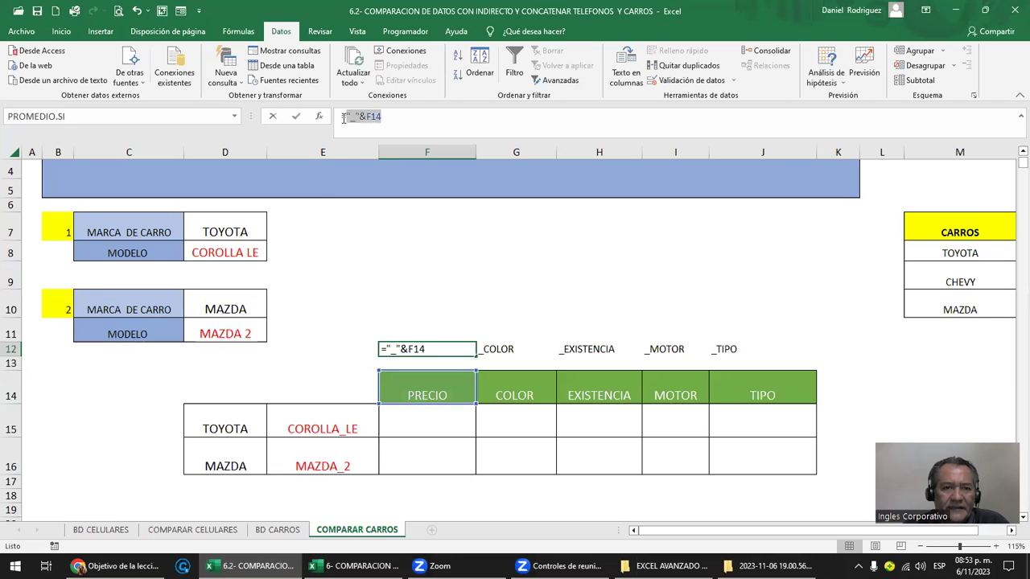
click(355, 415)
click(407, 423)
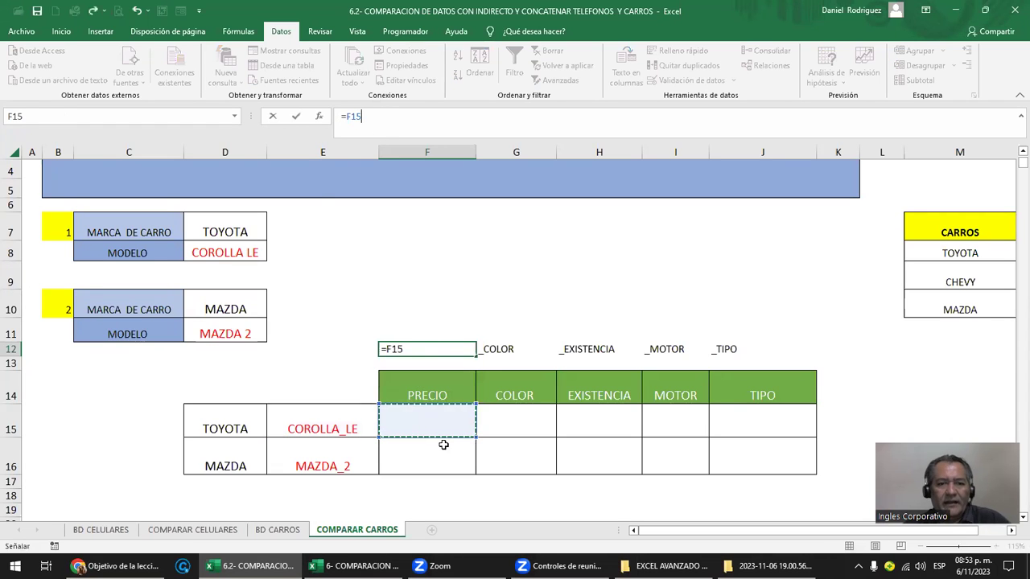
key(Escape)
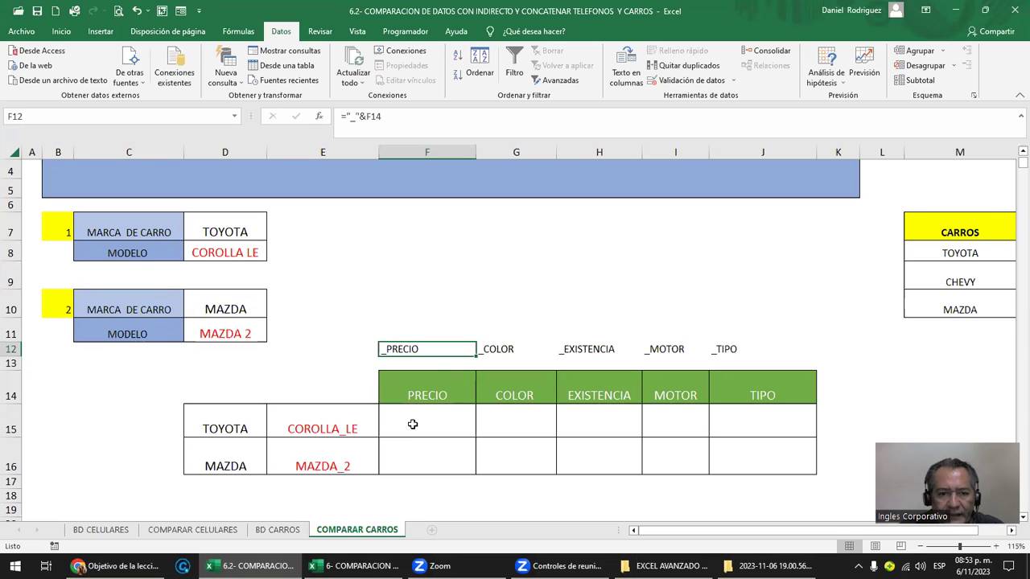
click(418, 420)
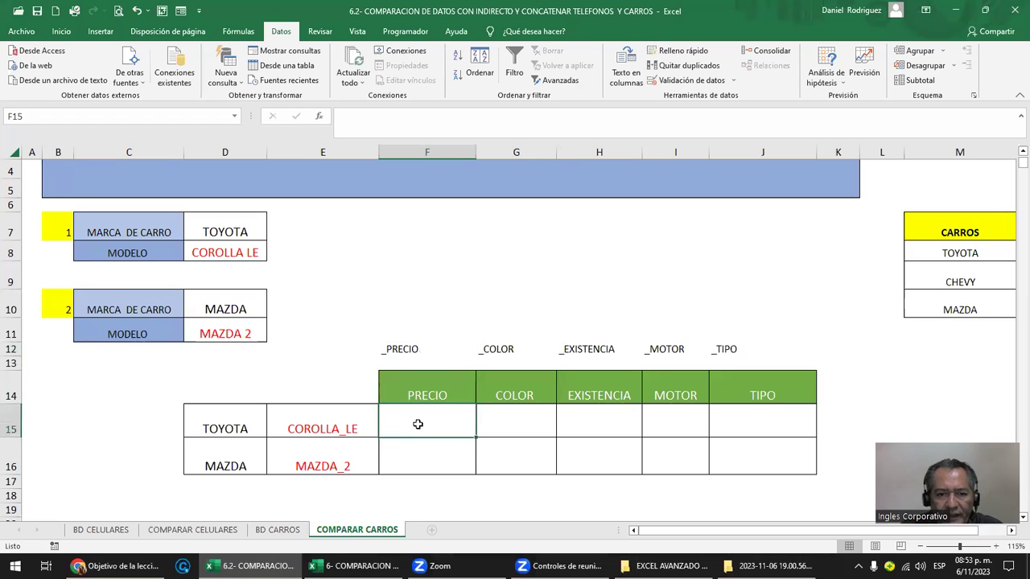
click(507, 426)
click(601, 424)
click(664, 416)
click(779, 411)
click(438, 423)
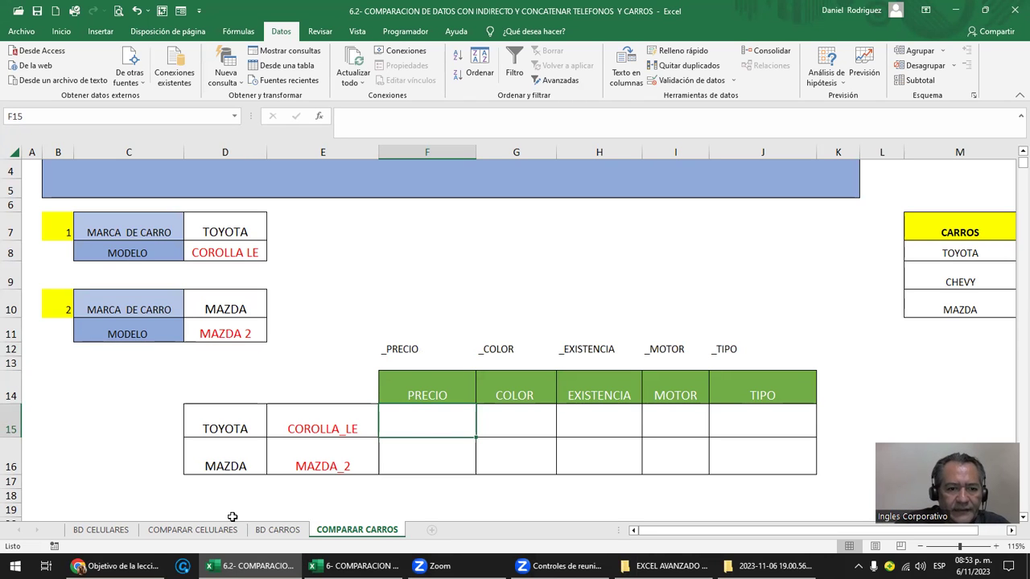
Step: Switch to the BD CARROS sheet and drop down the Name Box list of defined names
click(278, 529)
click(351, 530)
click(278, 530)
click(235, 116)
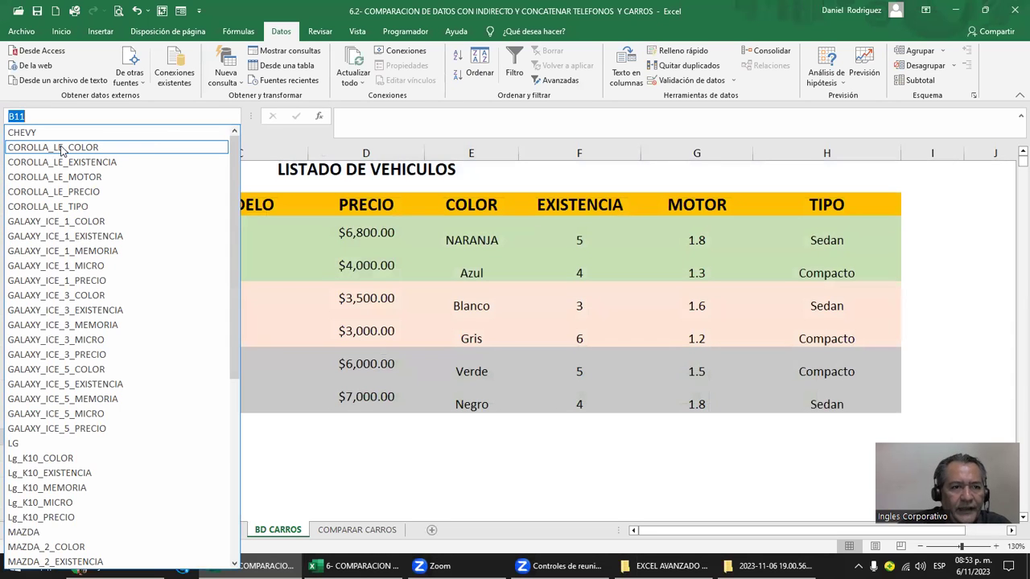
Step: Jump to COROLLA_LE_PRECIO and COROLLA_LE_TIPO from the Name Box, then return to COMPARAR CARROS
click(77, 193)
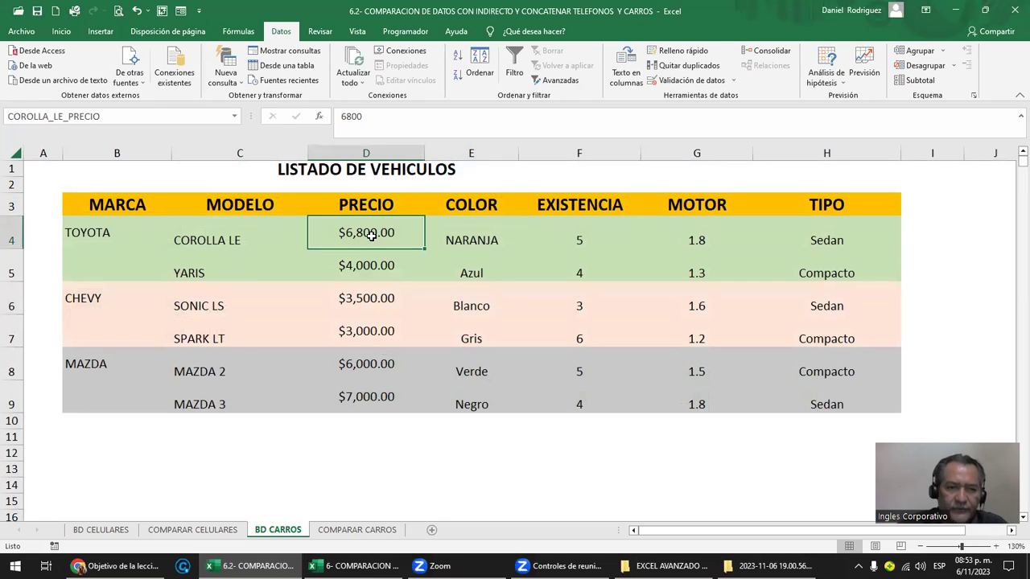
click(238, 118)
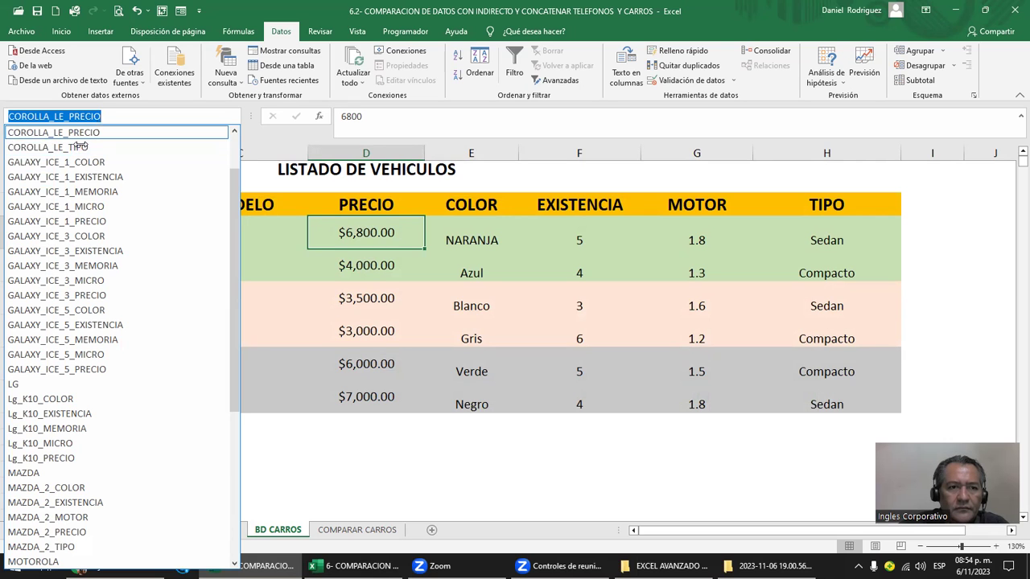
click(72, 146)
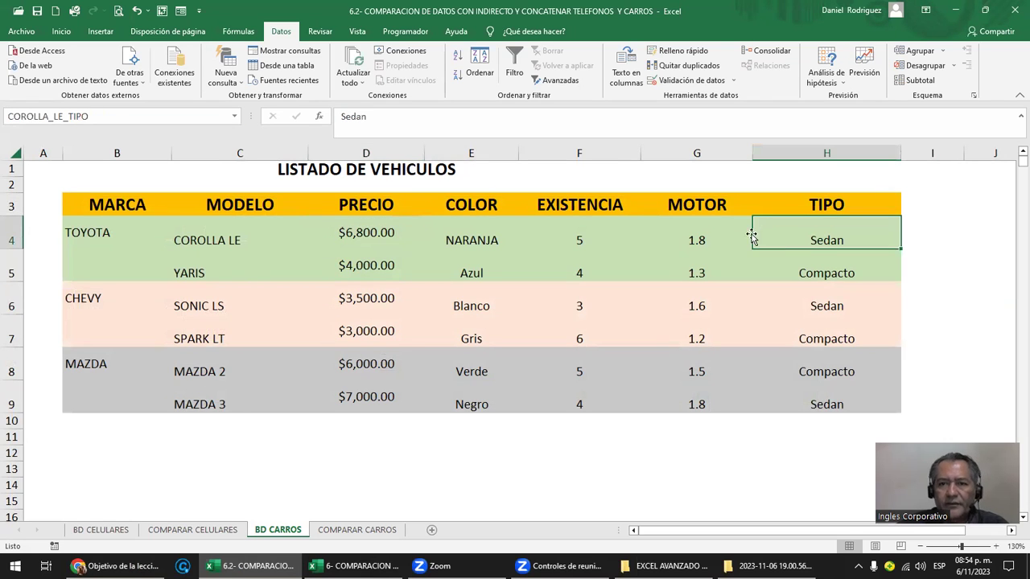
click(370, 530)
Step: Enter =INDIRECTO(E15&F12) in F15 to look up the Toyota price
click(726, 390)
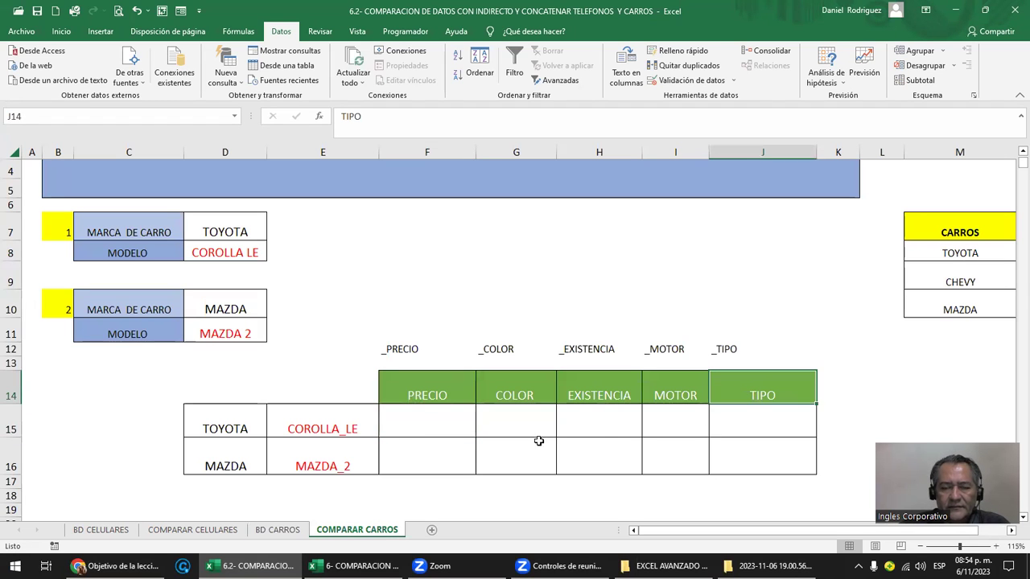
click(420, 423)
text(=)
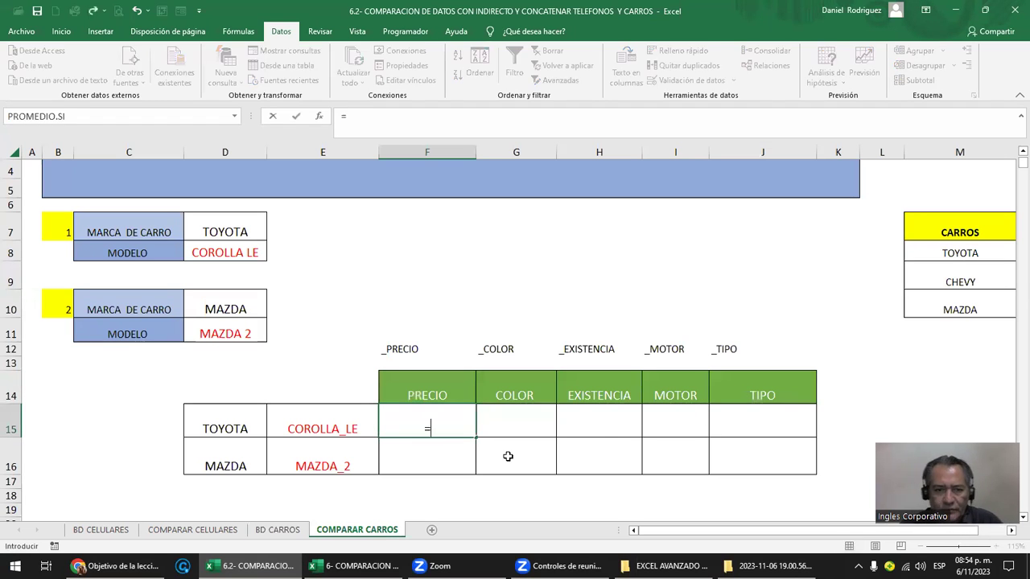
text(INDI)
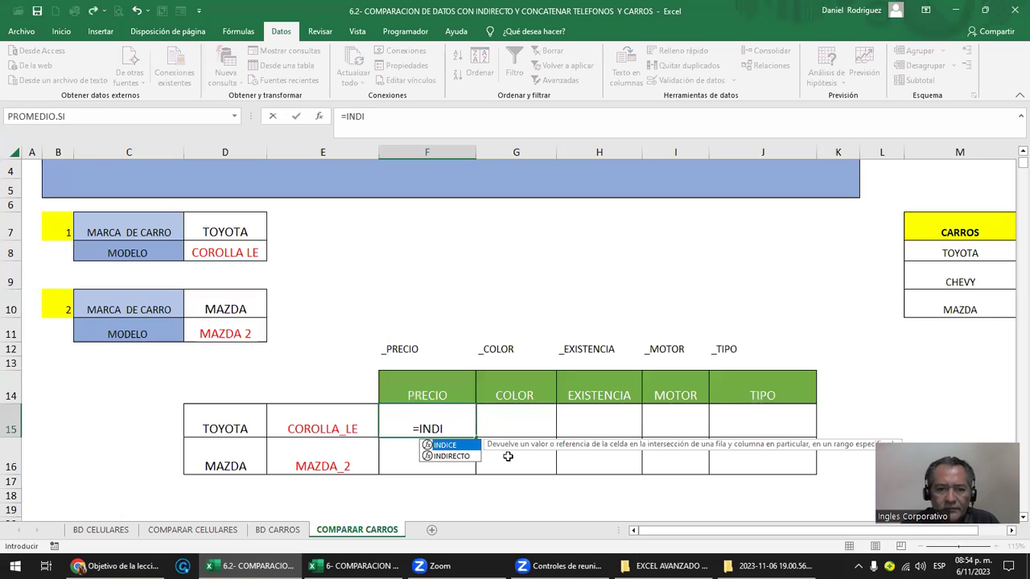
key(Down)
key(Tab)
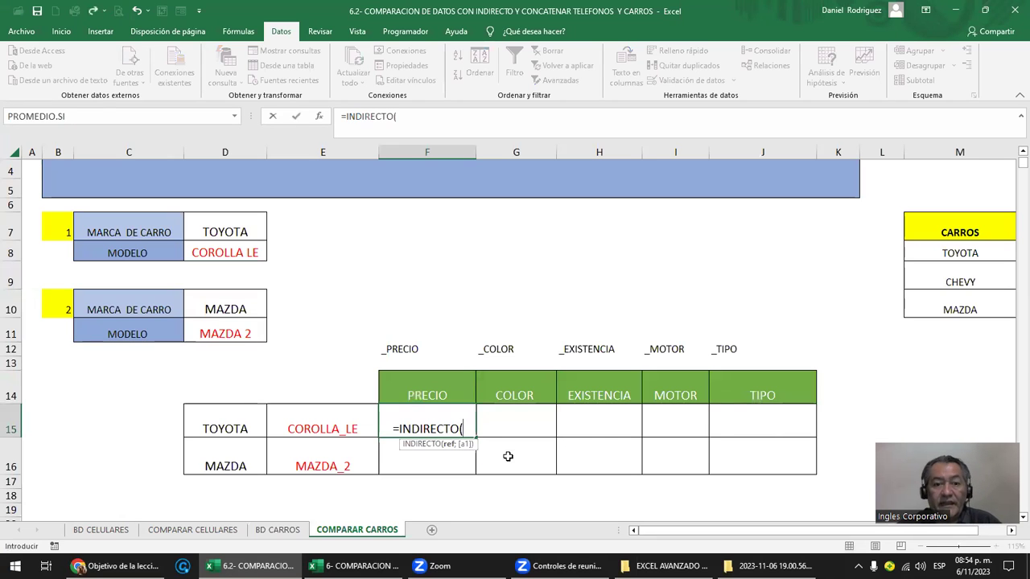
click(324, 425)
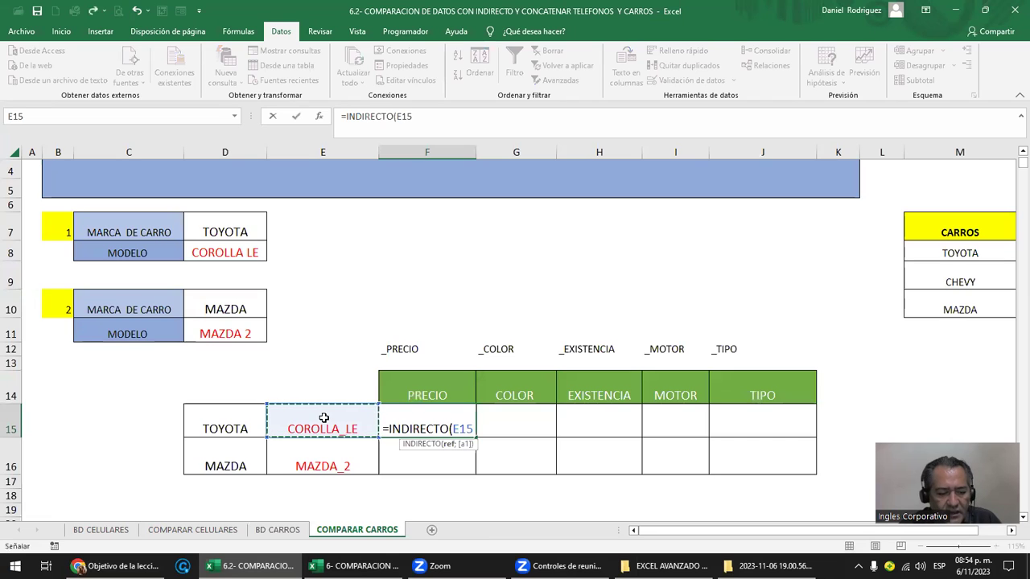
text(&)
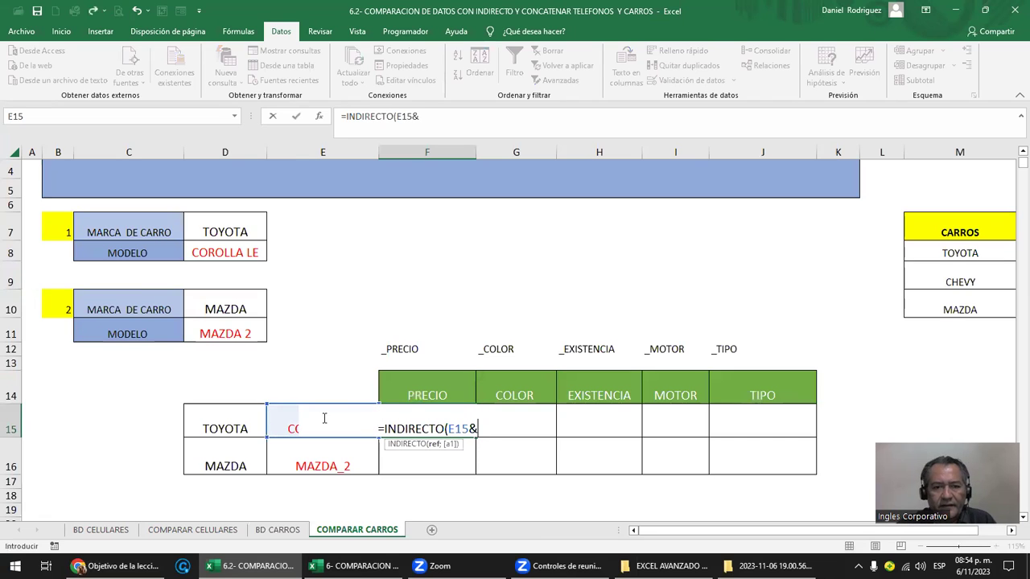
click(406, 346)
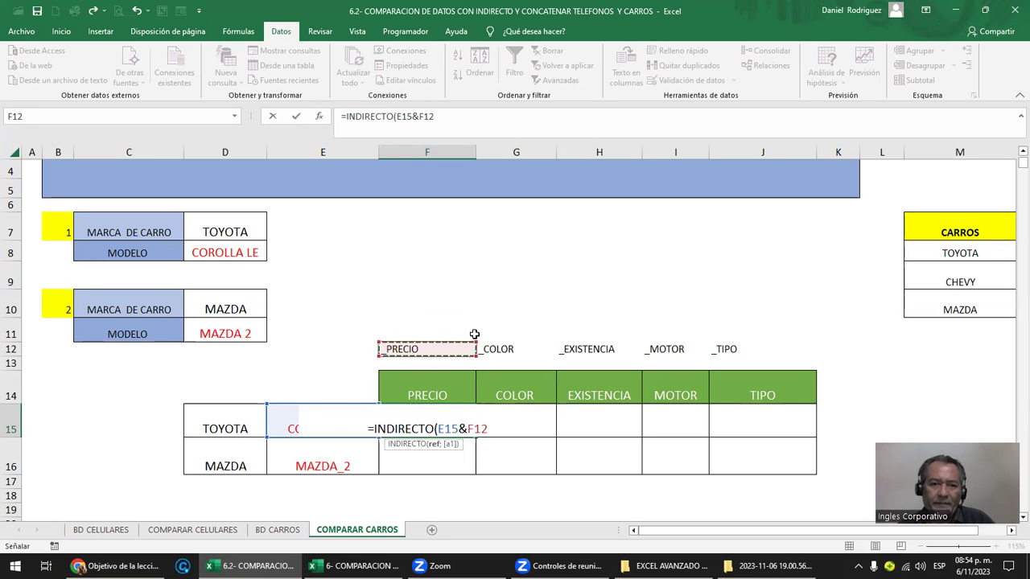
key(Return)
key(Up)
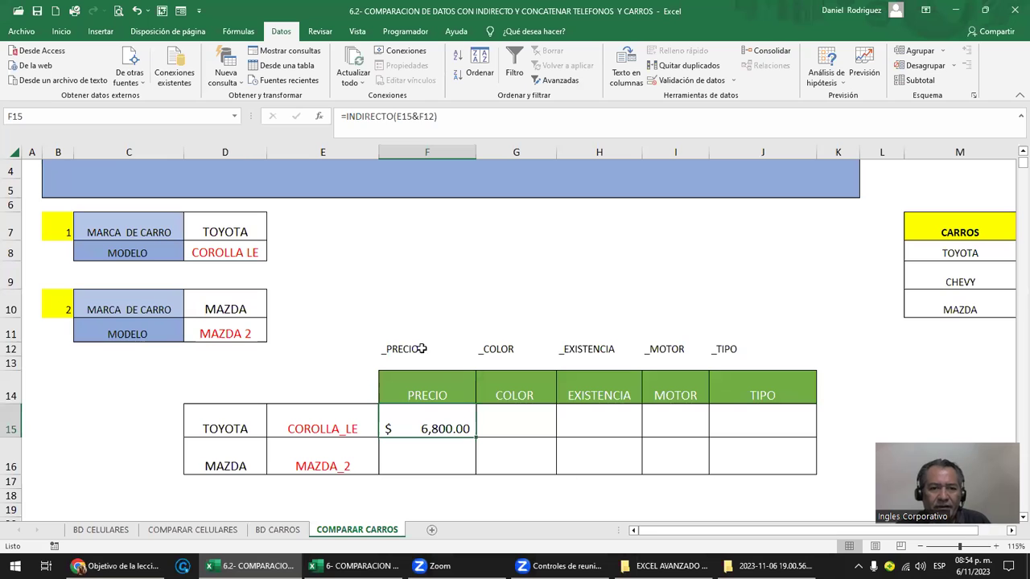
Step: Lock E15 as $E$15 in the F15 formula and copy it across G15:J15
click(390, 347)
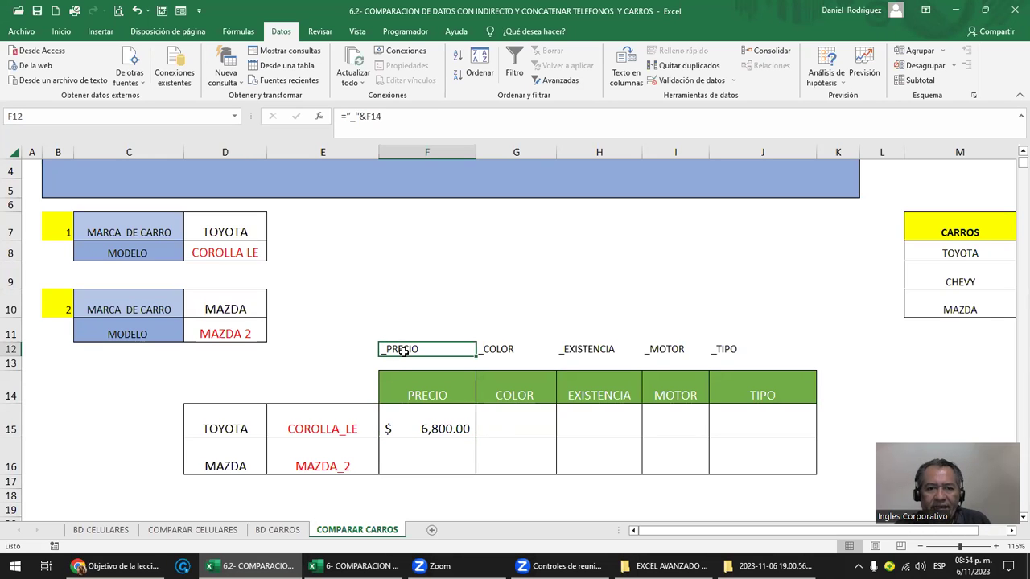
drag(400, 349, 720, 347)
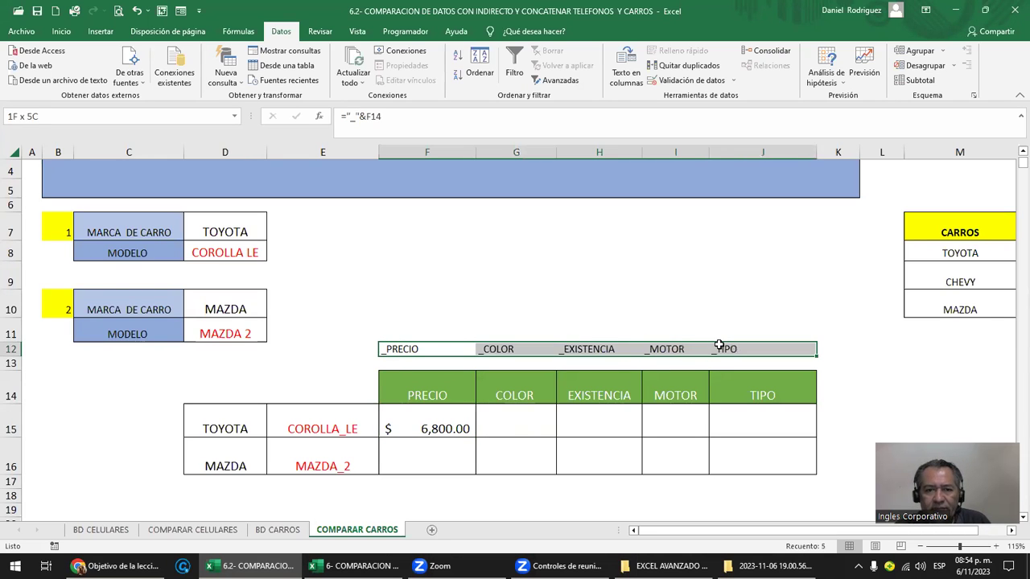
click(456, 426)
key(F2)
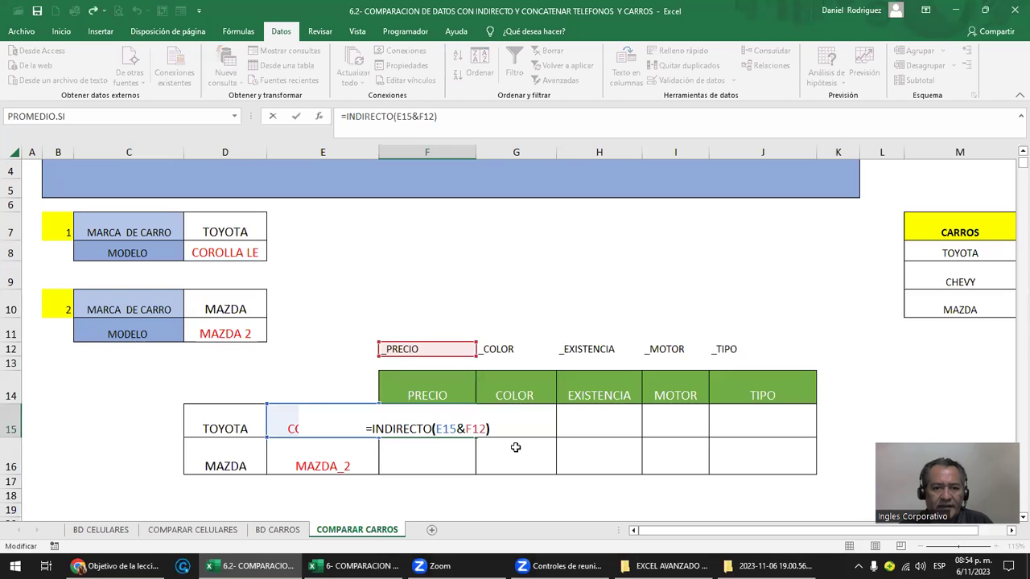
key(Left)
key(Left)
key(Left)
key(Left)
key(F4)
key(ctrl+Return)
key(ctrl+c)
key(Right)
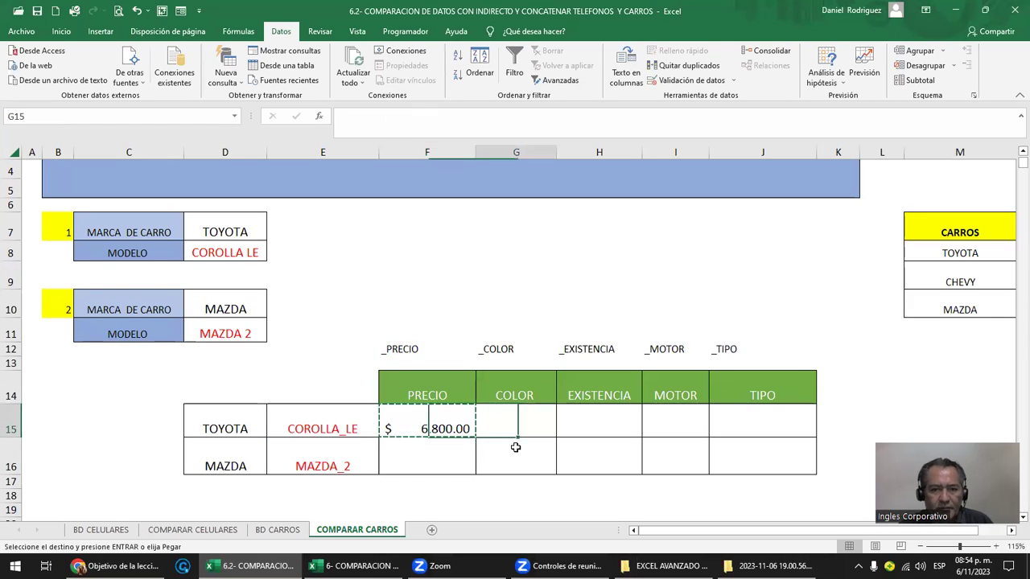
key(shift+Right)
key(shift+Right)
key(shift+Right)
key(Return)
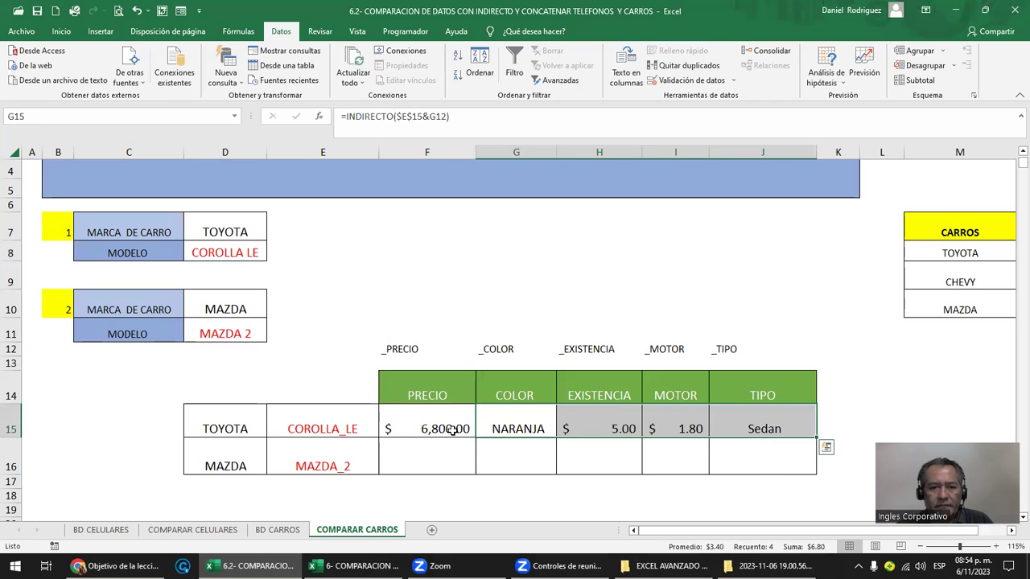
Step: Check the Toyota row's price, colour, stock, motor and type formulas
click(445, 428)
click(350, 427)
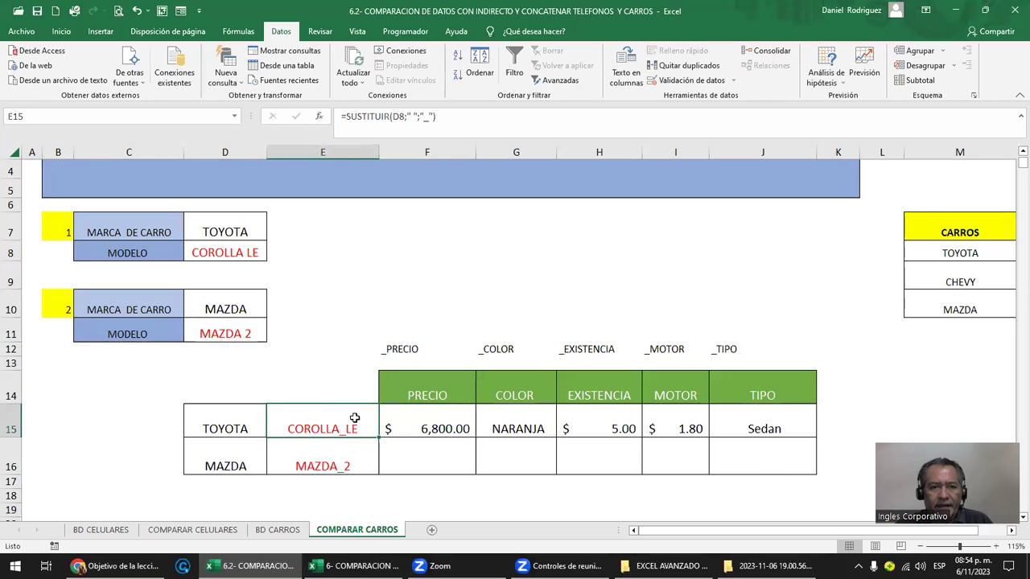
double_click(411, 423)
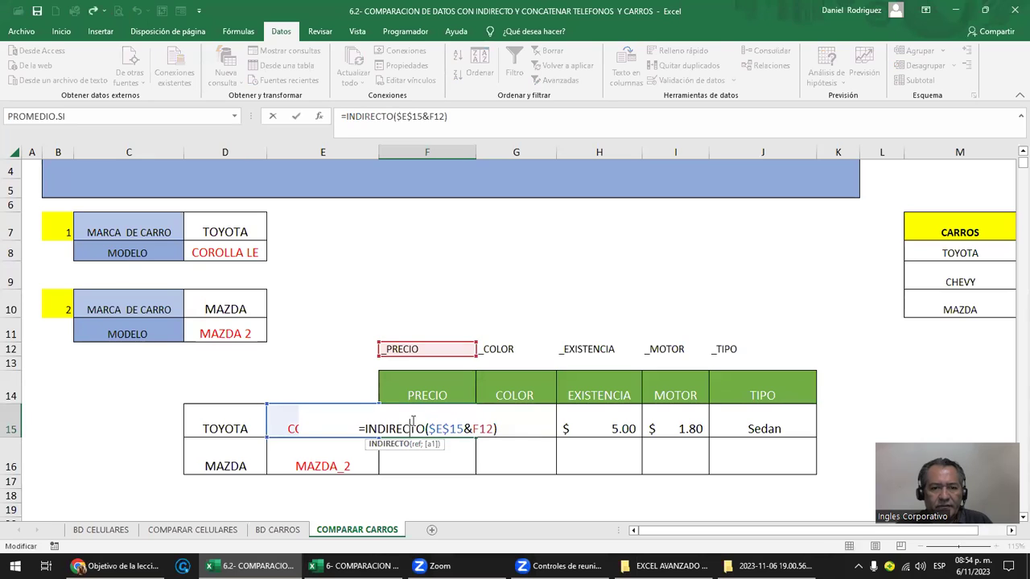
key(Escape)
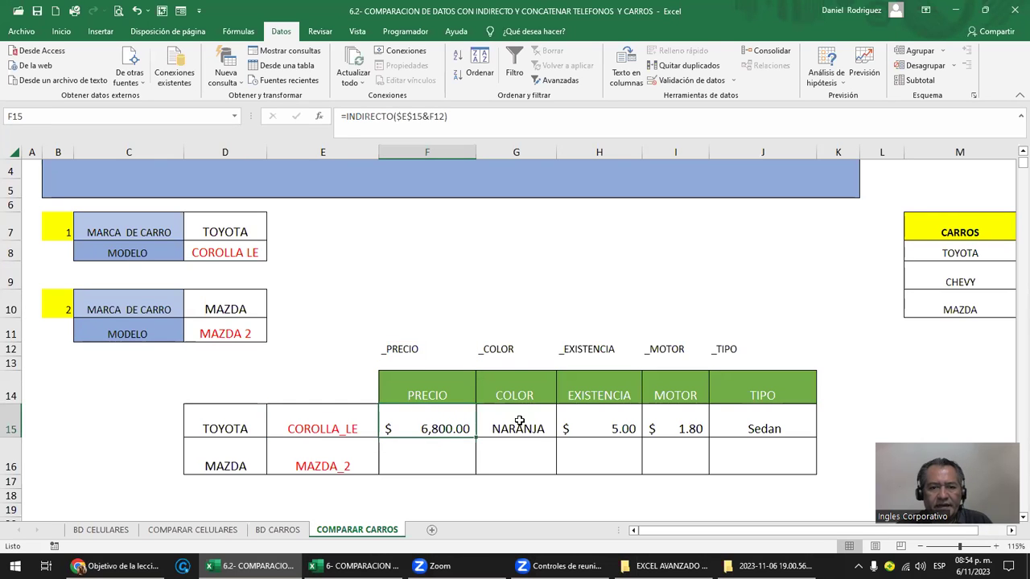
click(507, 342)
double_click(516, 429)
click(597, 428)
double_click(598, 427)
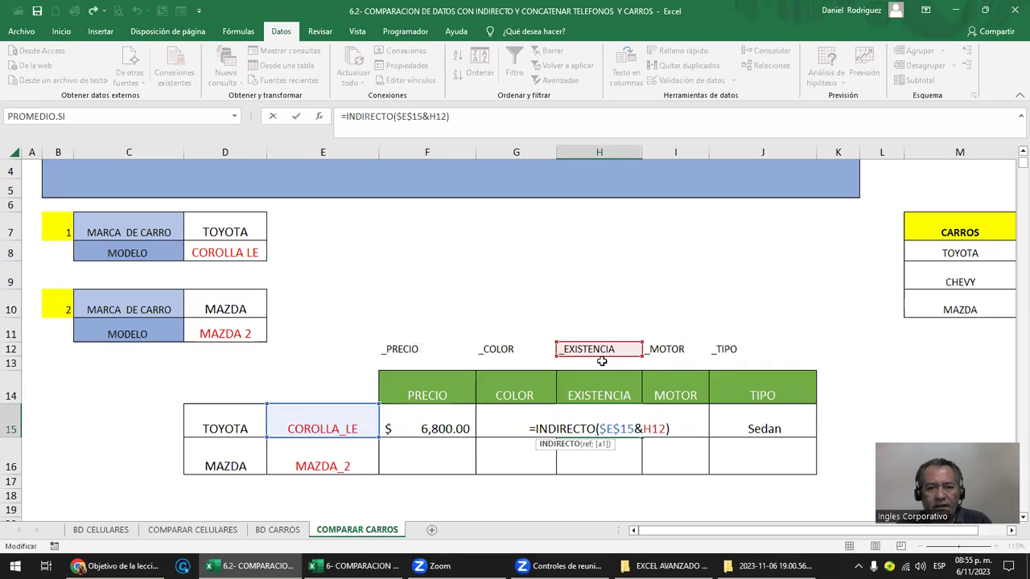
key(Escape)
double_click(688, 417)
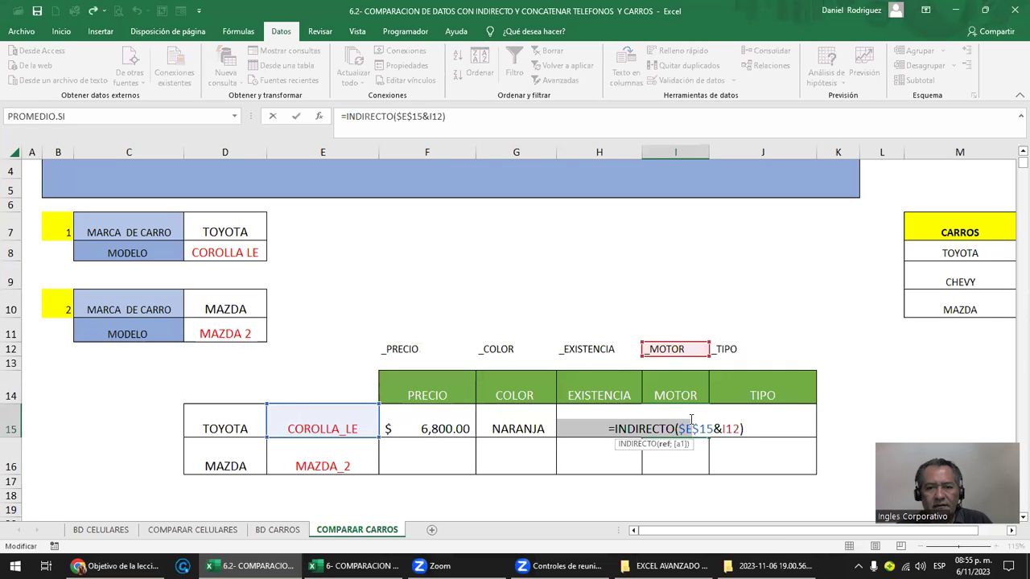
key(Escape)
double_click(748, 411)
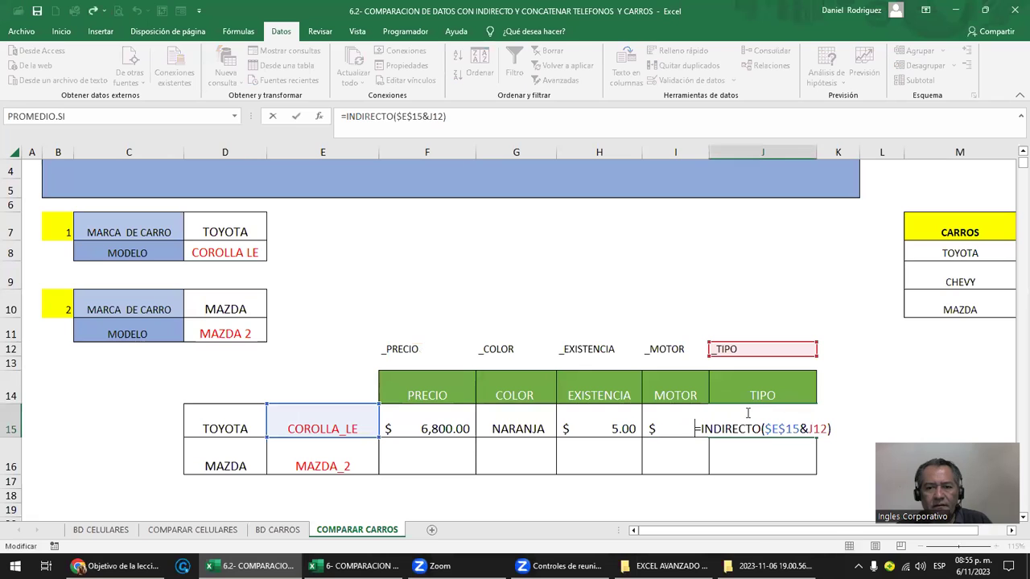
key(Escape)
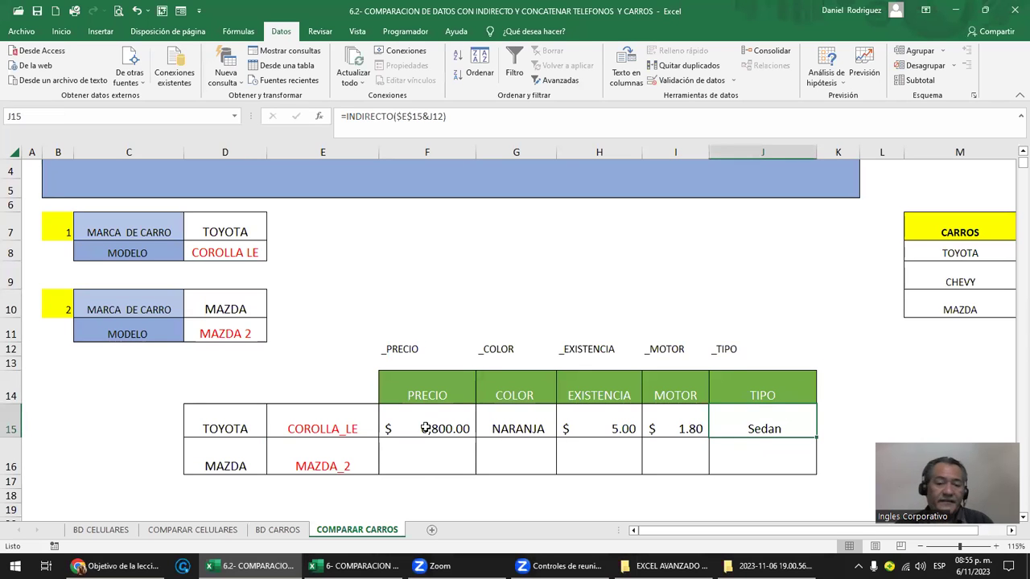
Step: Copy the F15 price formula into F16 for the Mazda row and open it for editing
click(414, 408)
key(ctrl+c)
key(Down)
key(ctrl+v)
key(F2)
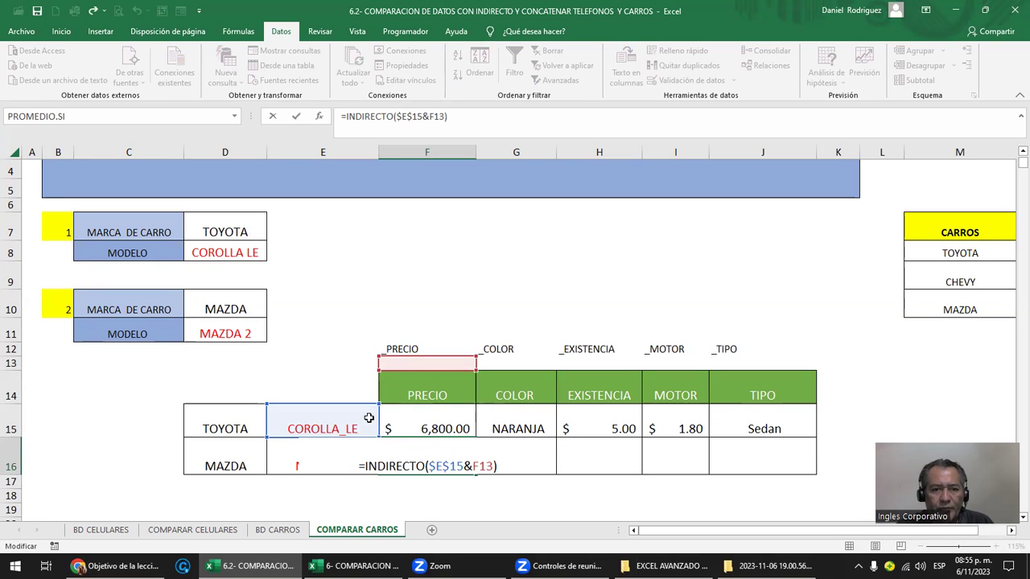
Step: Change the F16 formula to =INDIRECTO($E$16&F12) to show the Mazda price $6,000.00
click(435, 466)
key(BackSpace)
key(BackSpace)
key(BackSpace)
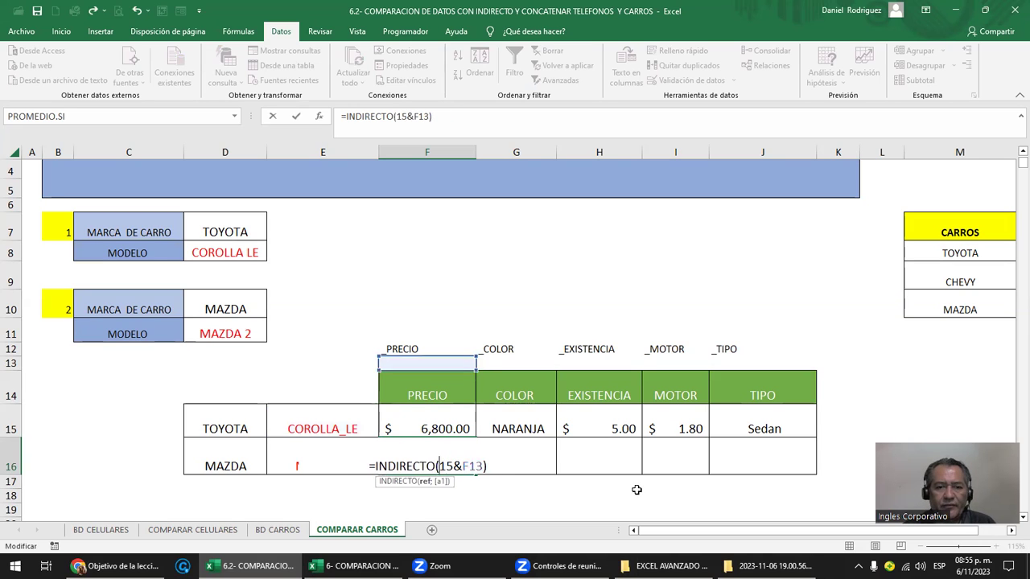
key(BackSpace)
key(BackSpace)
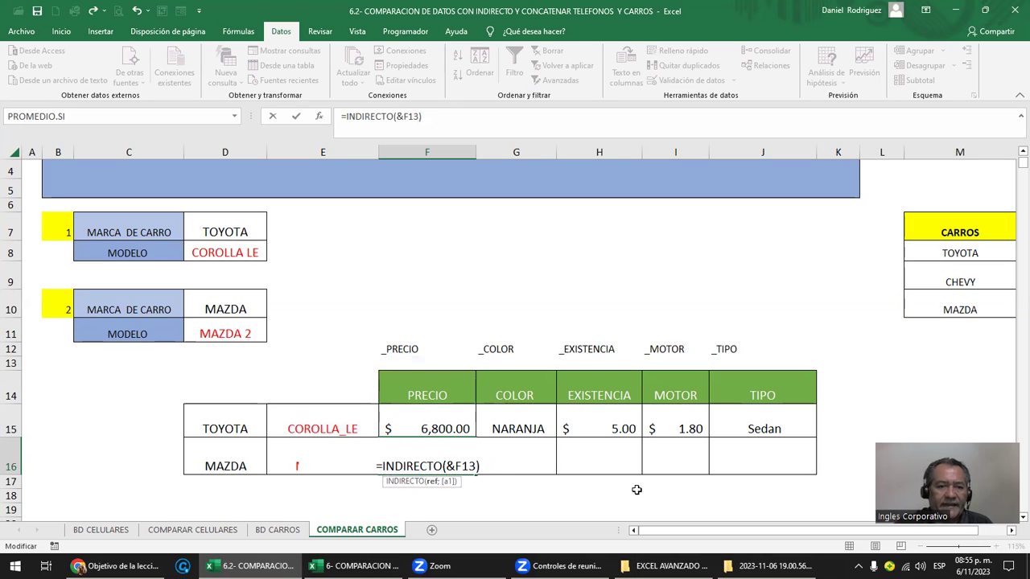
click(272, 454)
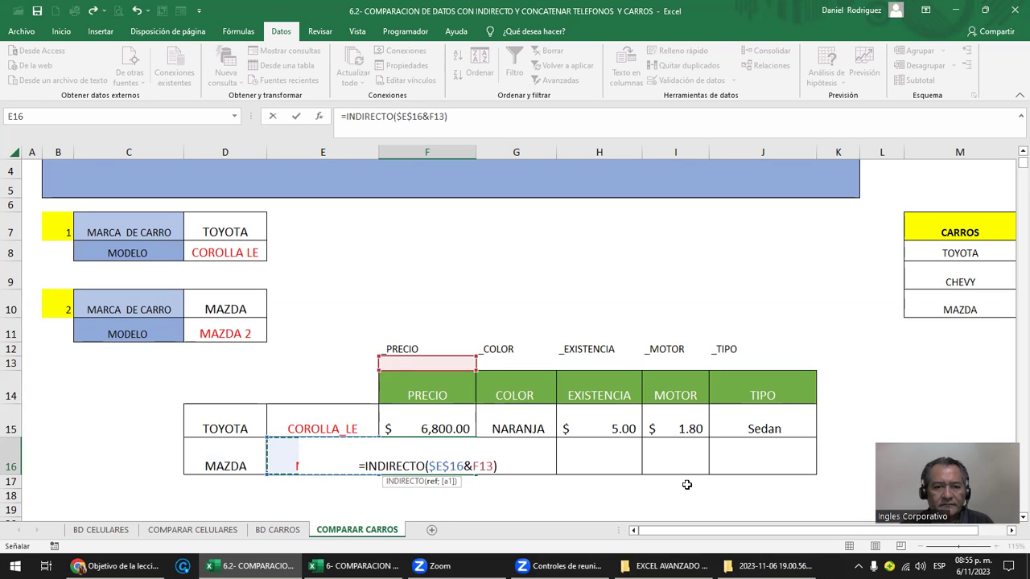
key(Return)
key(Up)
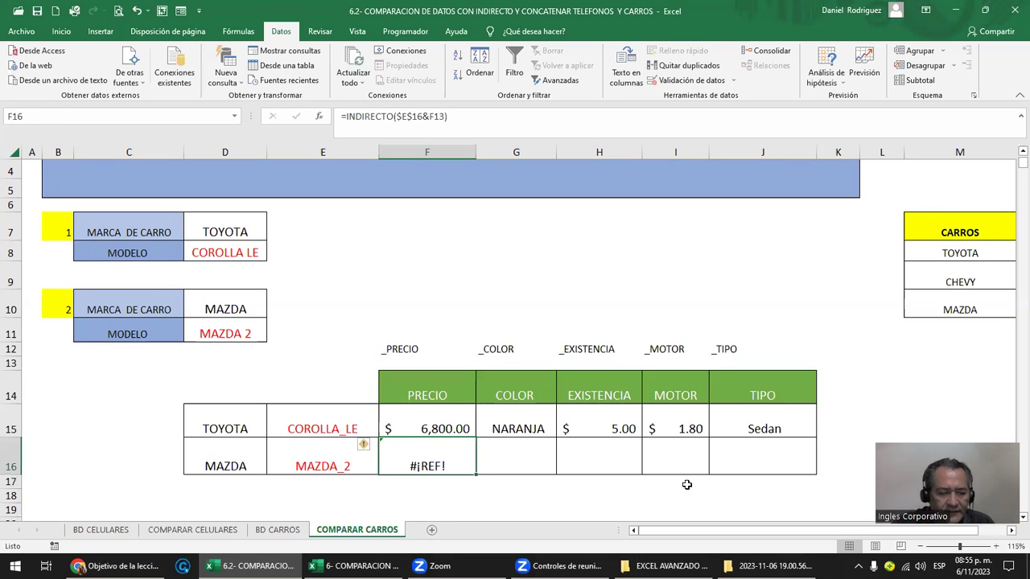
key(F2)
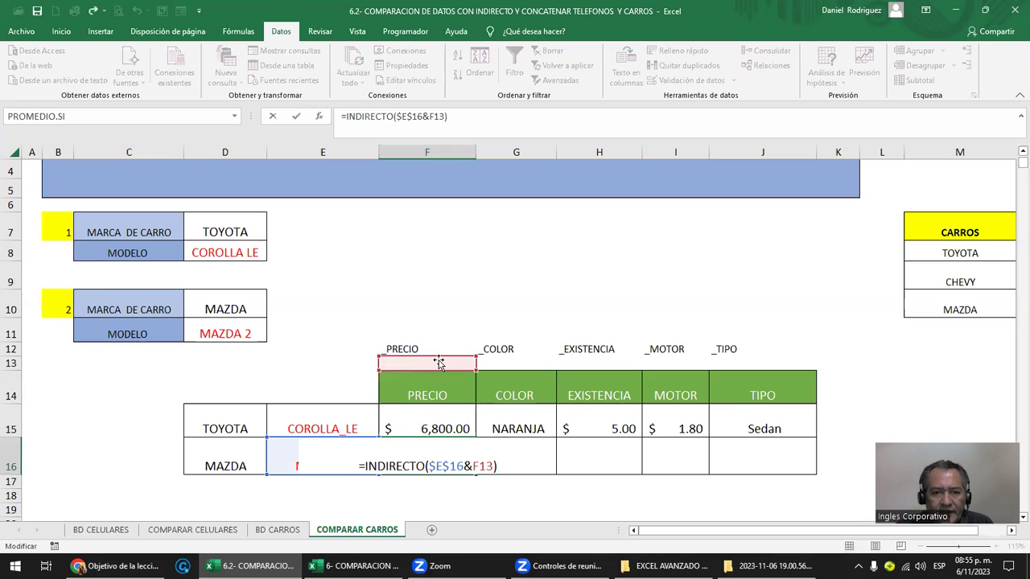
click(446, 349)
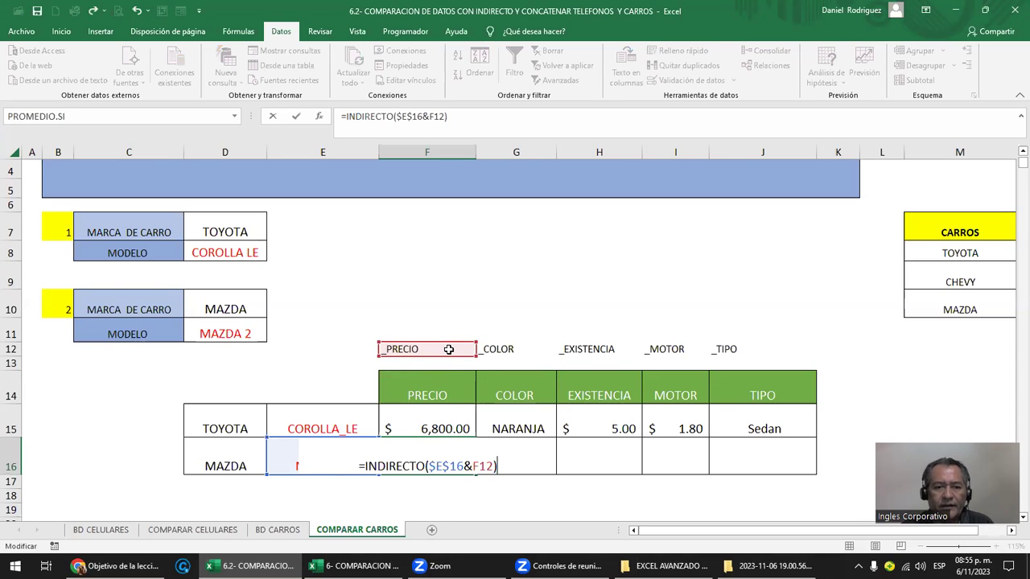
key(ctrl+Return)
Step: Copy the Mazda price formula across G16:J16 to fill Verde, 5.00, 1.50 and Compacto
key(ctrl+c)
key(Right)
key(shift+Right)
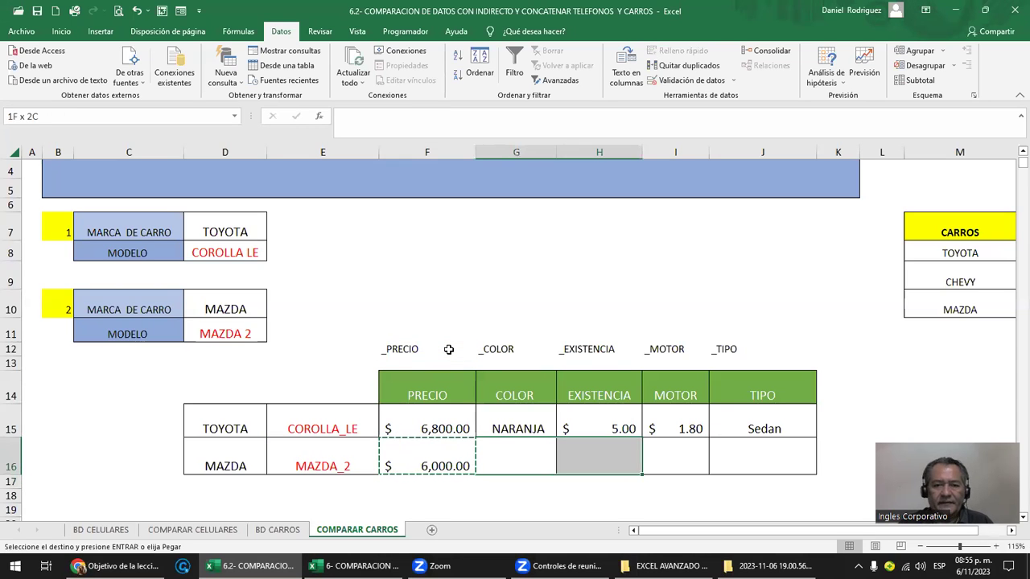
key(shift+Right)
key(shift+Right)
key(Return)
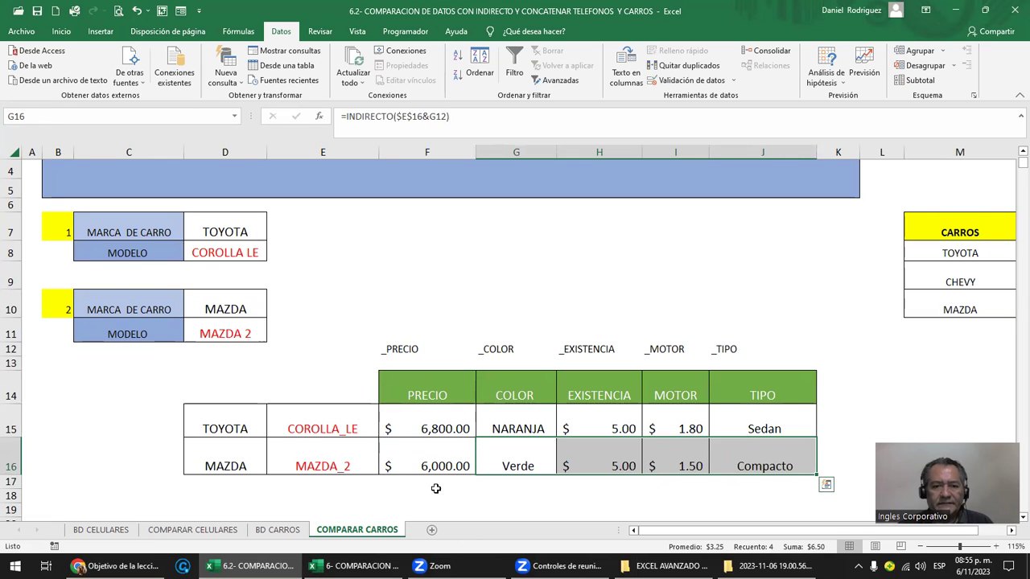
double_click(464, 465)
key(Escape)
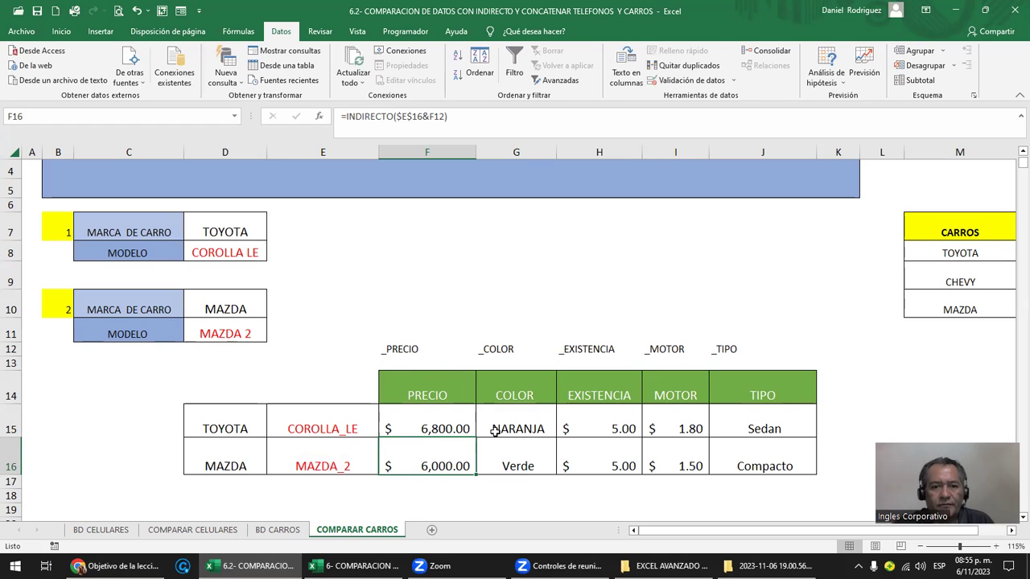
click(530, 460)
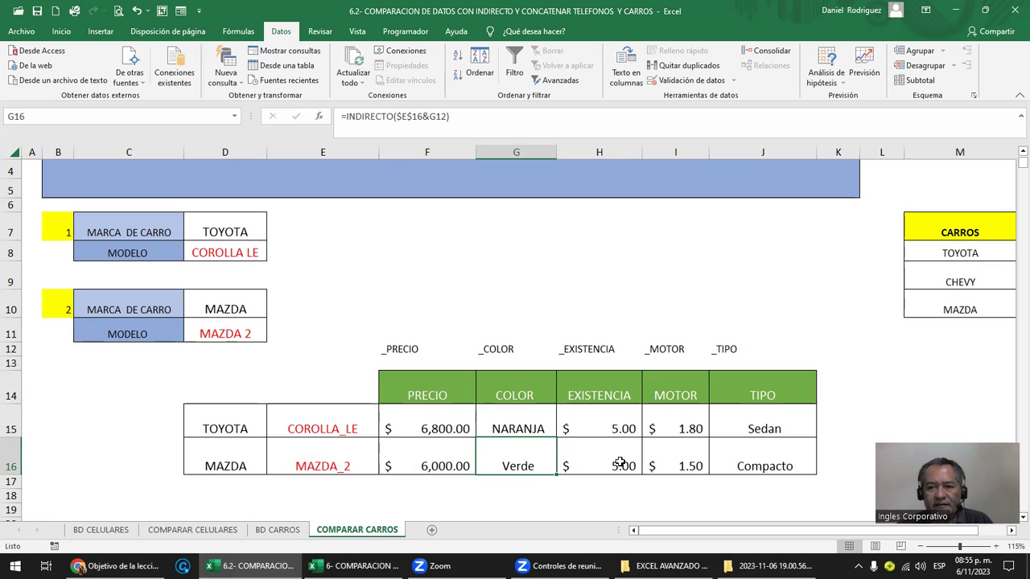
click(612, 456)
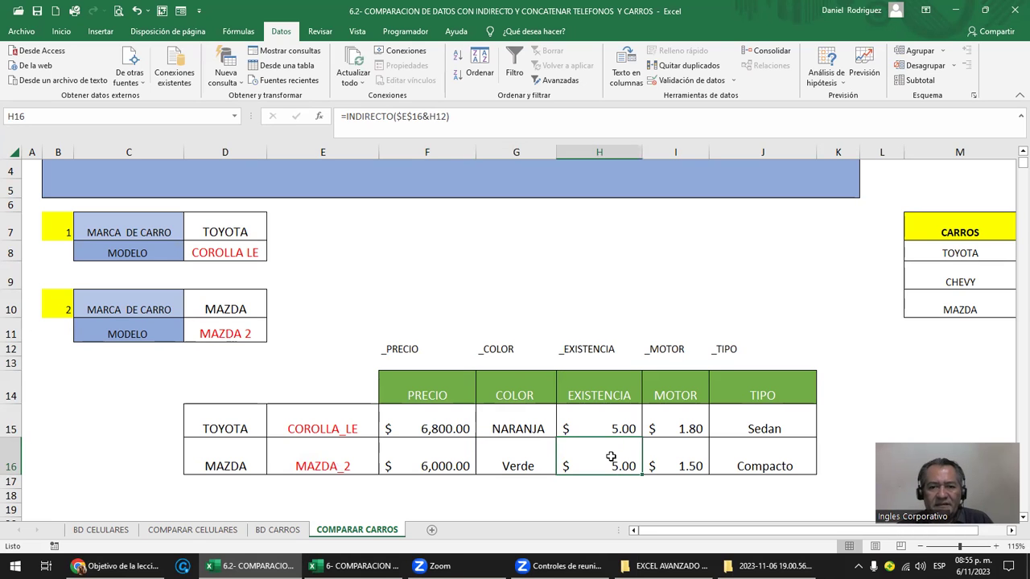
click(697, 454)
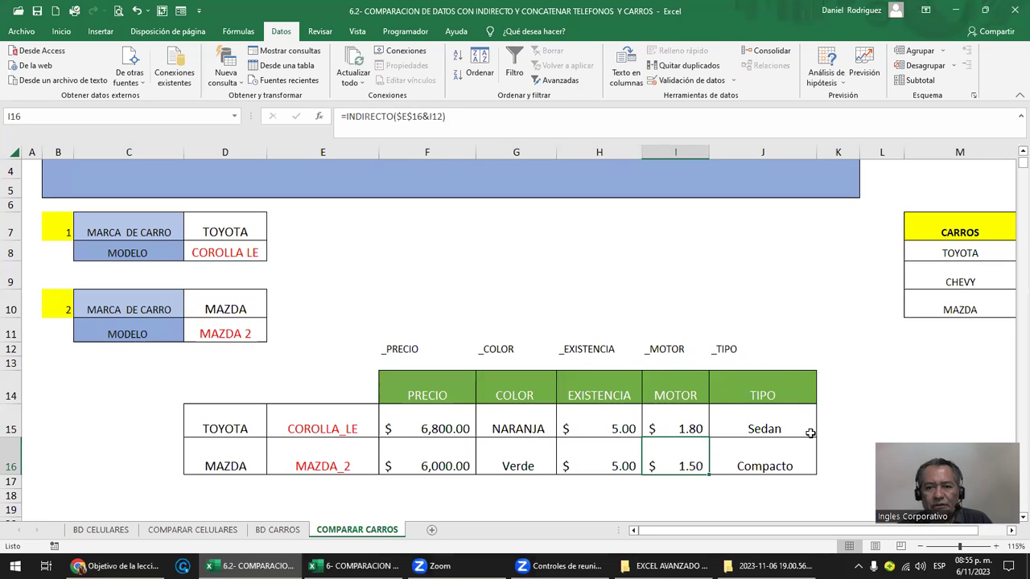
click(784, 456)
double_click(784, 456)
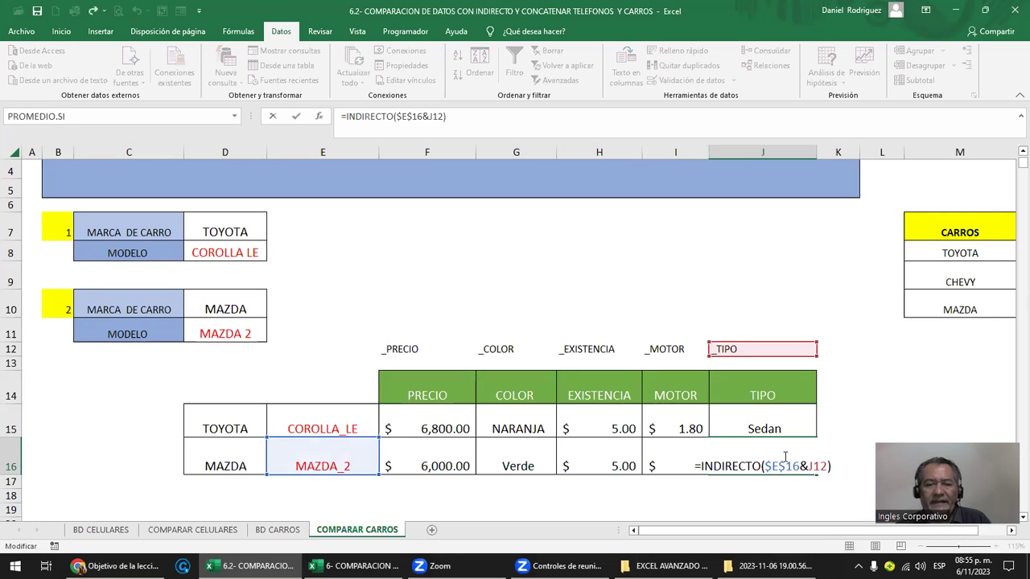
key(Escape)
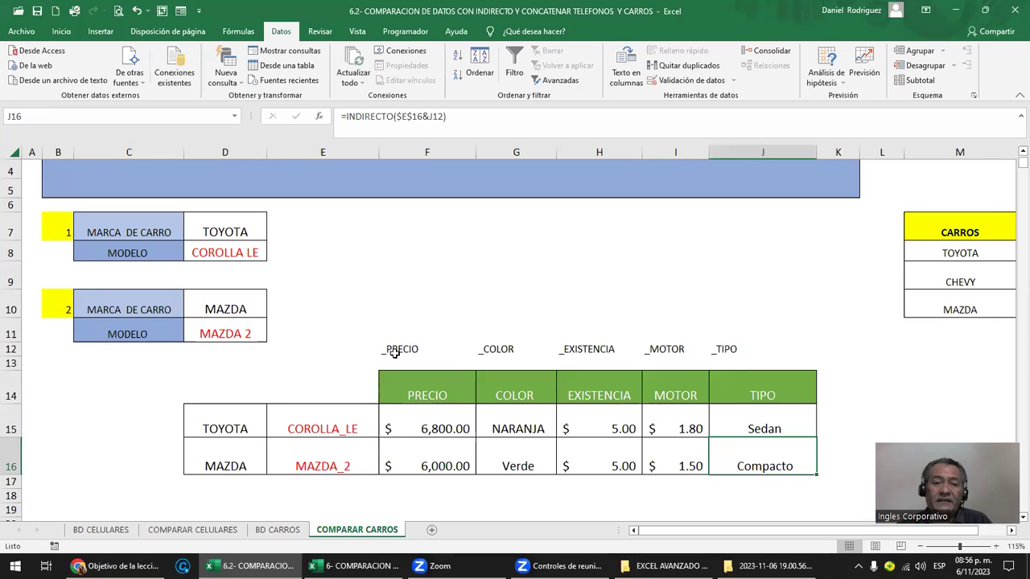
drag(390, 349, 793, 348)
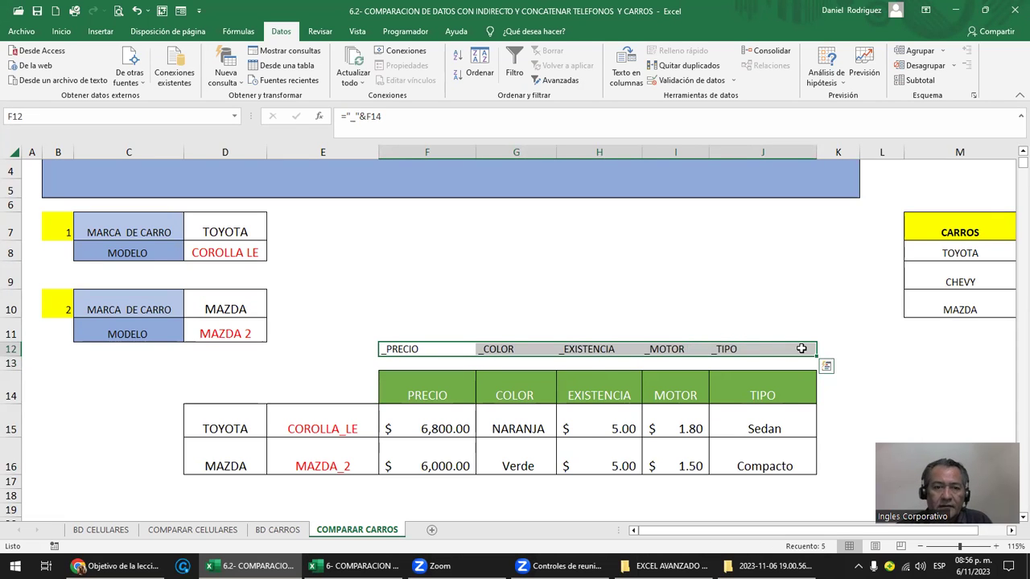
key(Delete)
key(ctrl+z)
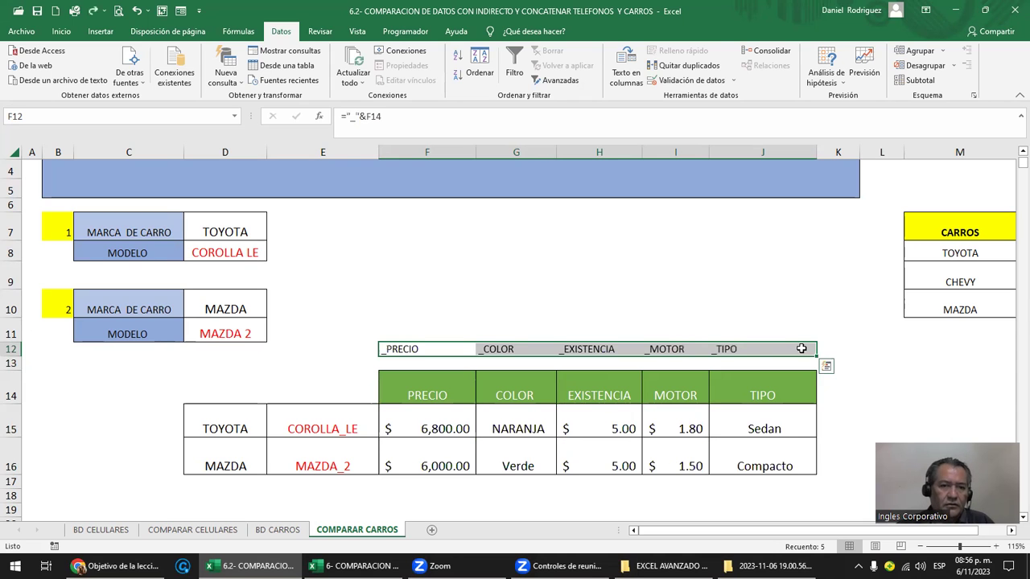
click(66, 34)
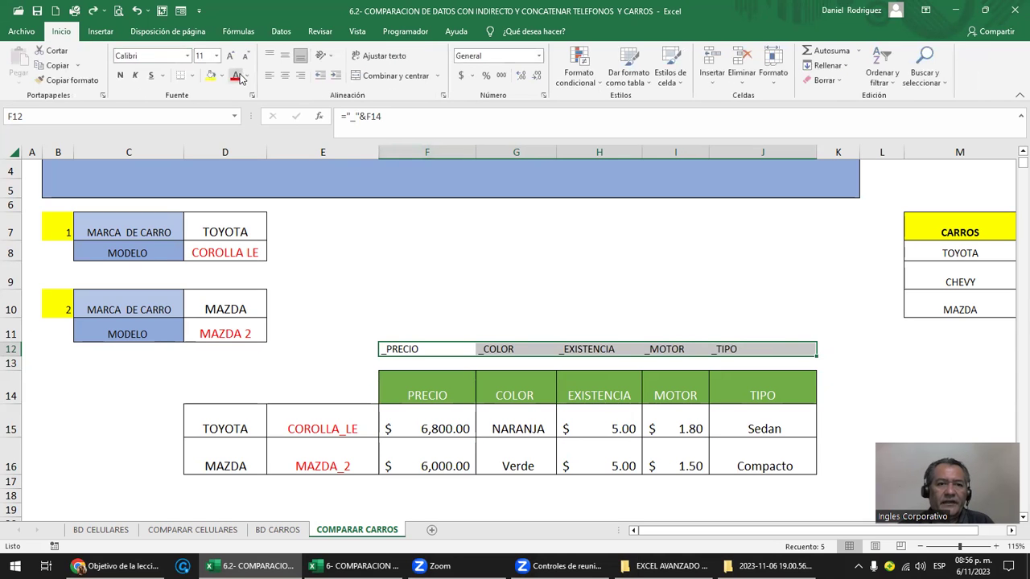
click(247, 76)
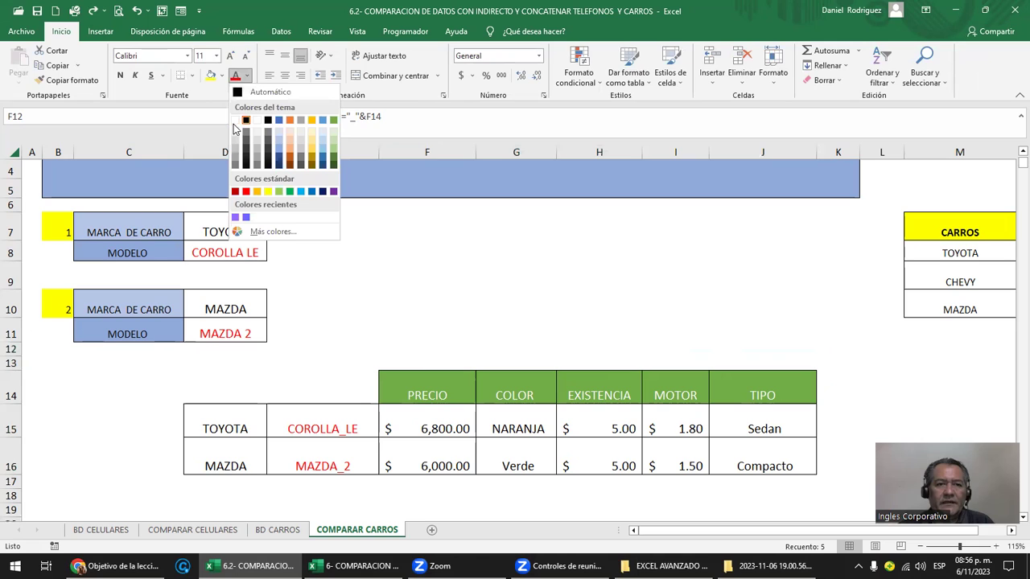
click(420, 361)
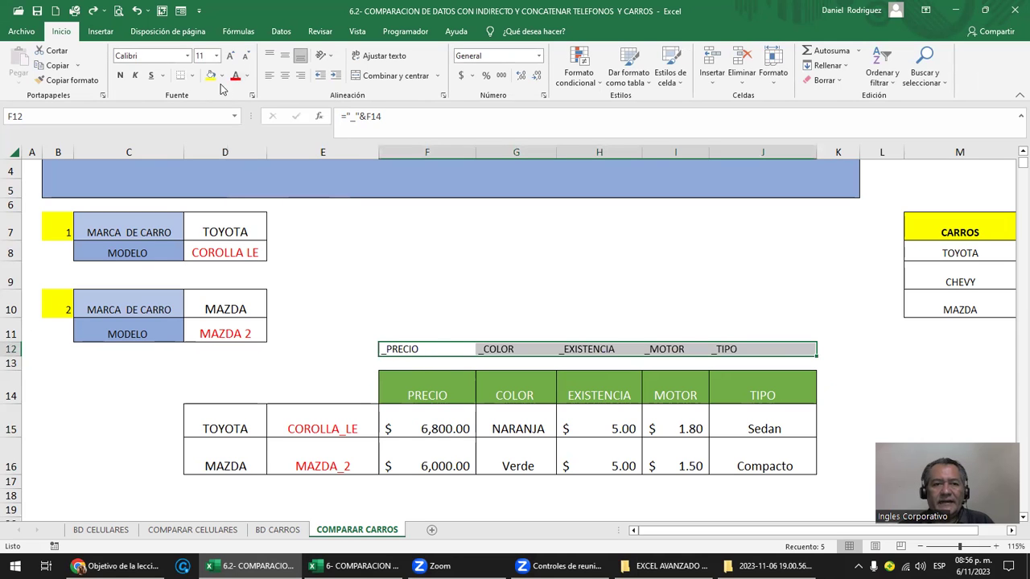
click(248, 77)
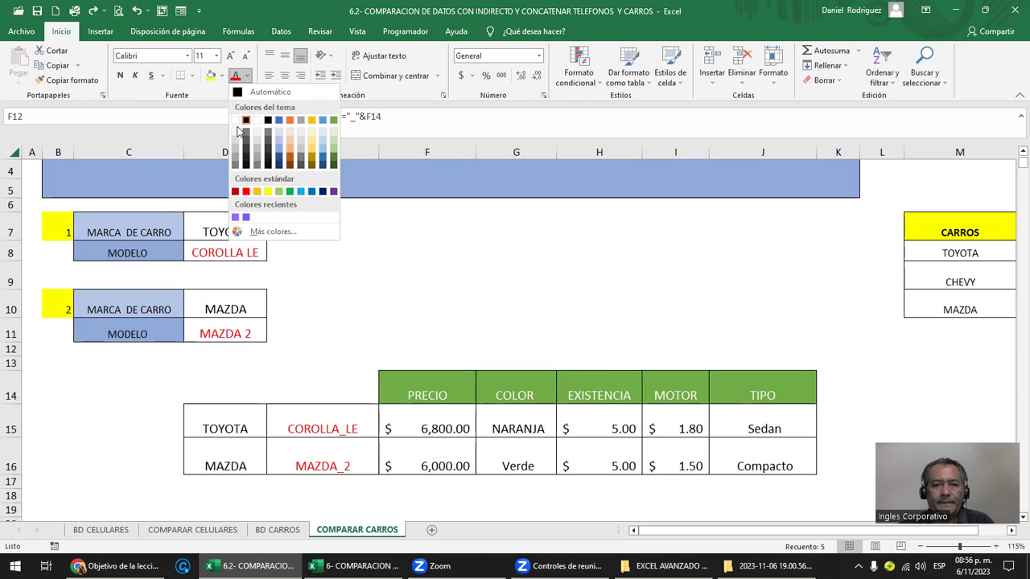
click(403, 259)
click(508, 250)
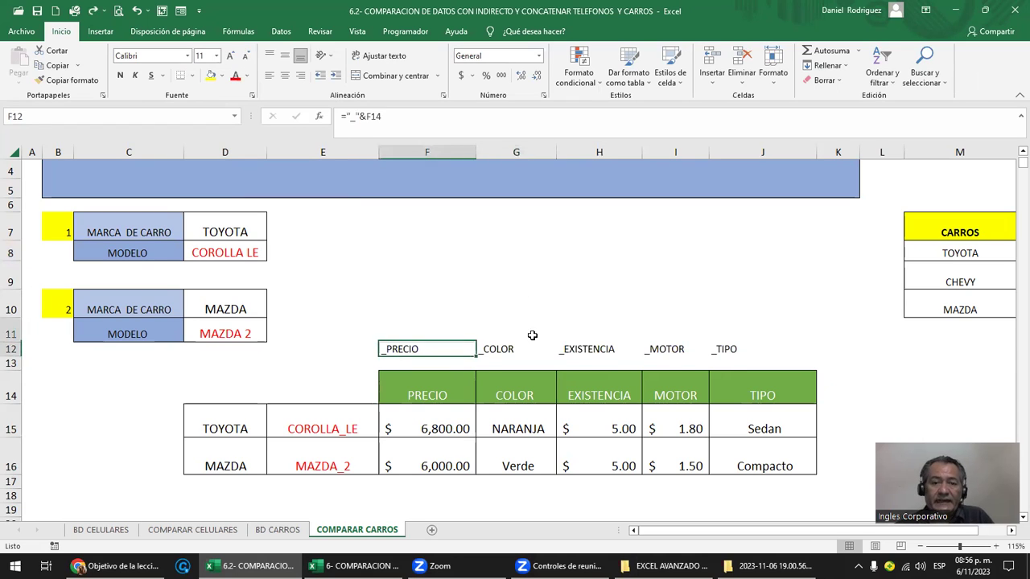
drag(387, 354, 780, 354)
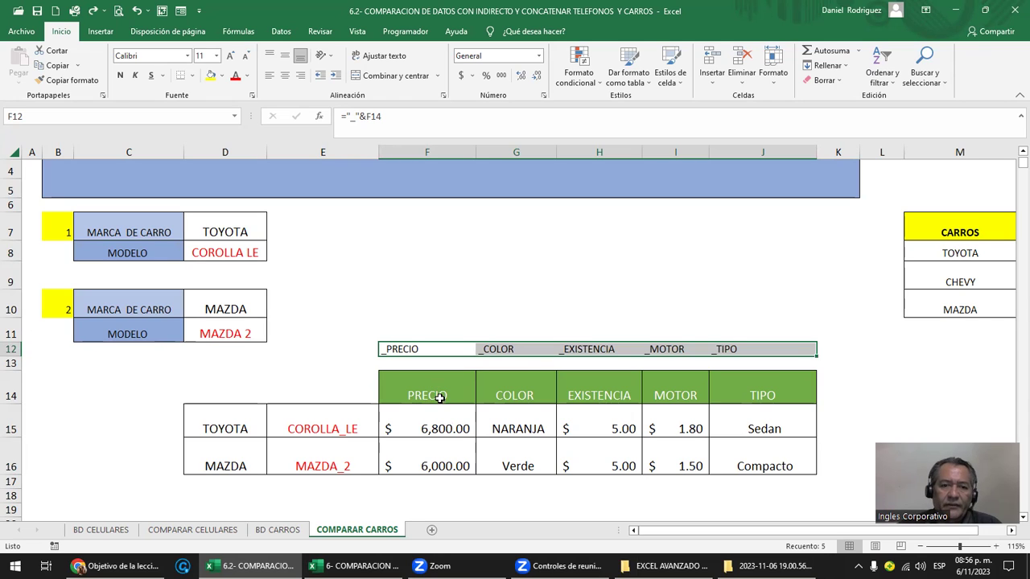
Step: Replace F12 with the fixed text "_PRECIO" in the Toyota price formula in F15
double_click(441, 424)
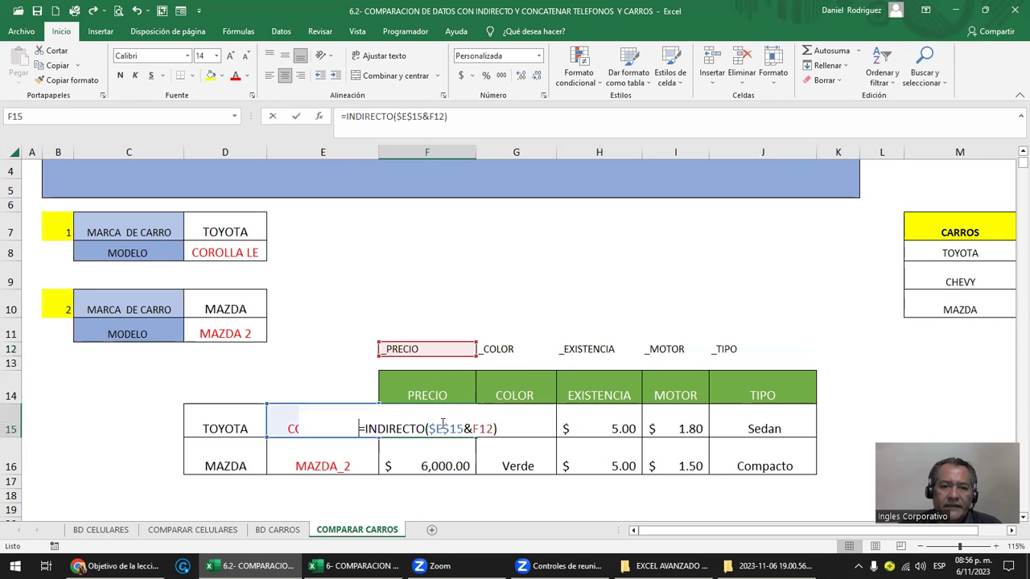
key(Right)
key(Right)
key(Right)
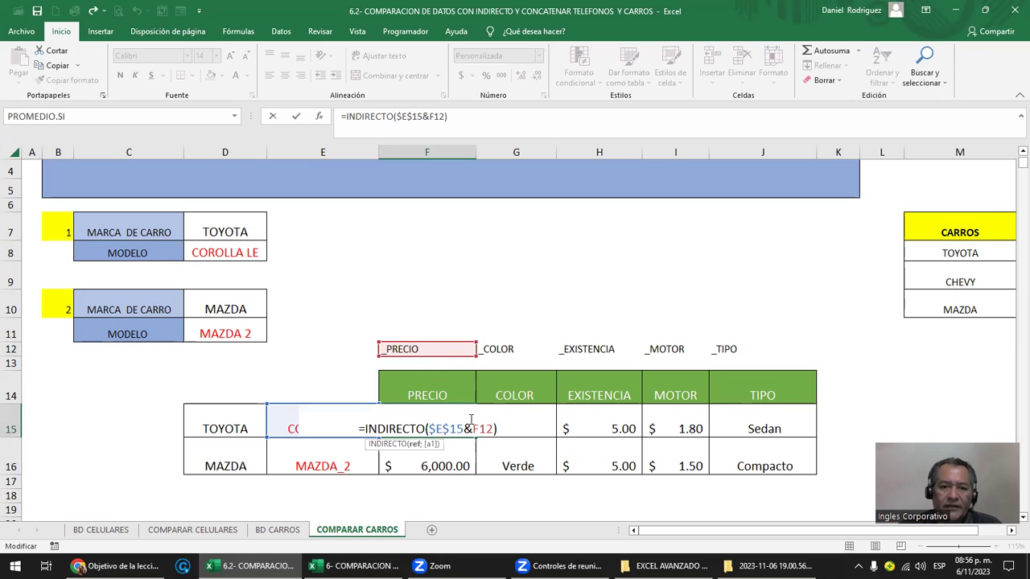
key(Delete)
key(Delete)
key(Delete)
text("")
text(_)
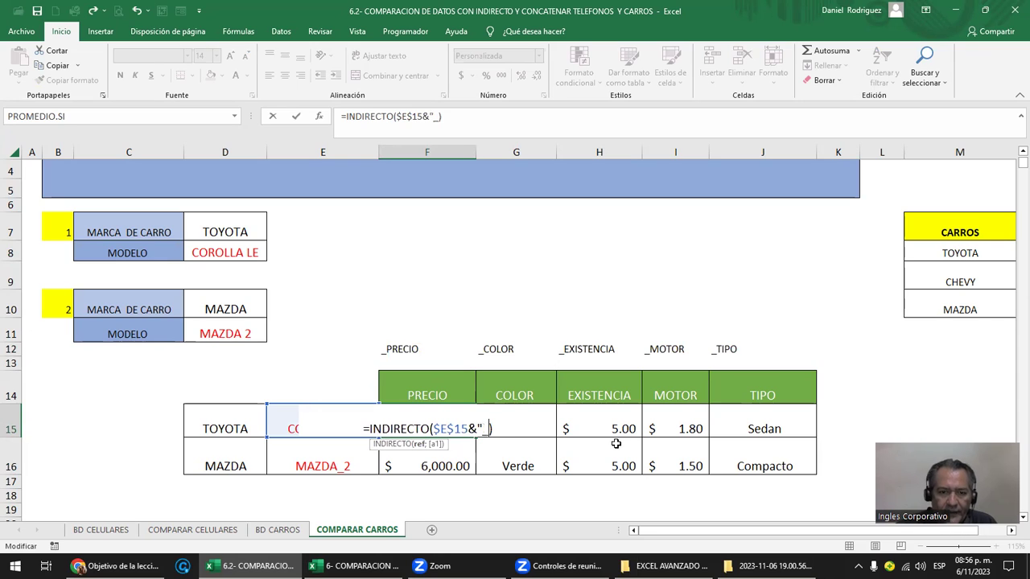
text(PRECIO")
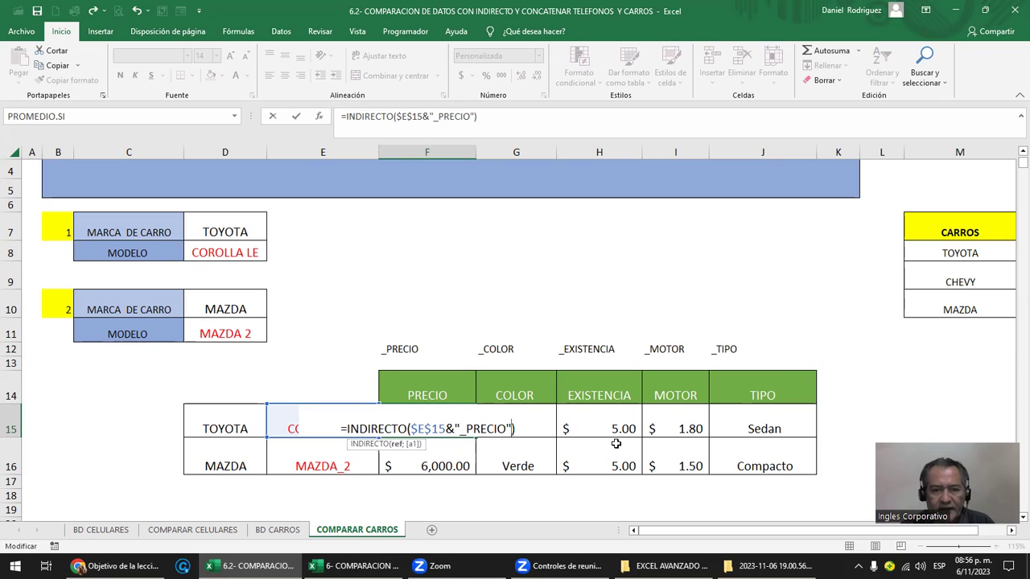
key(ctrl+Return)
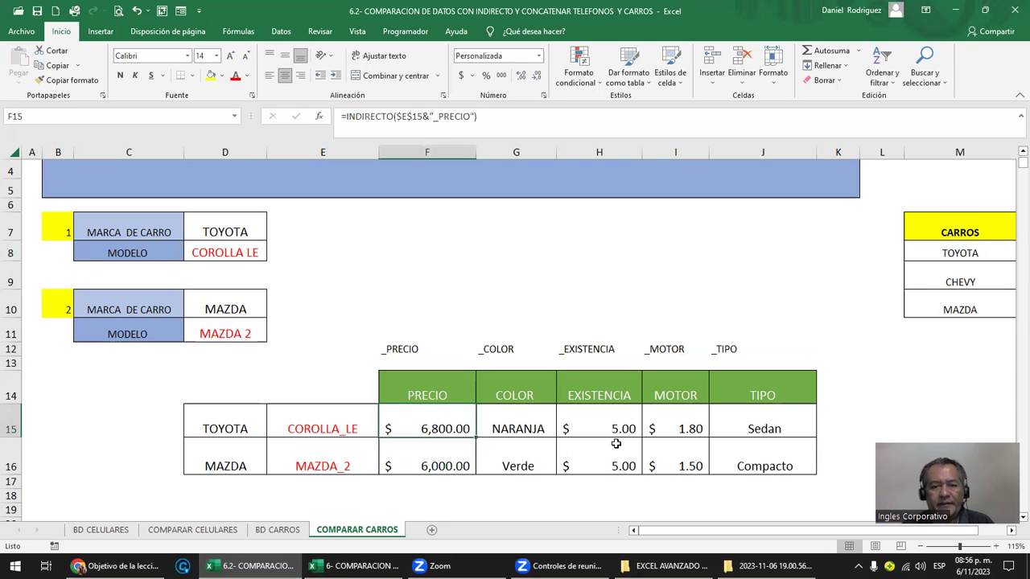
key(F2)
key(Tab)
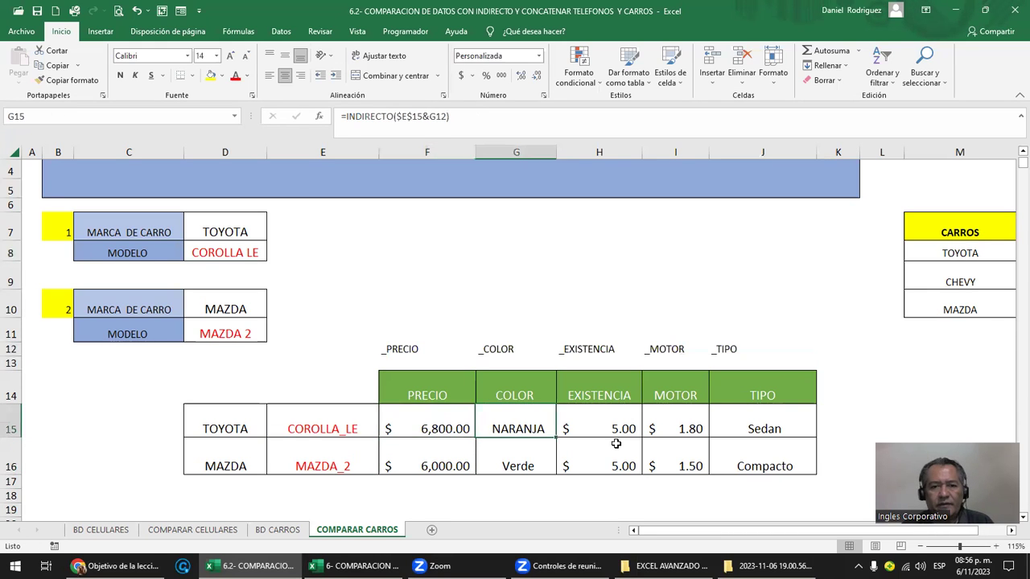
key(F2)
key(ctrl+Return)
Step: Test clearing the PRECIO–TIPO headers, undo it, and recheck the Toyota price and colour formulas
drag(411, 385, 762, 404)
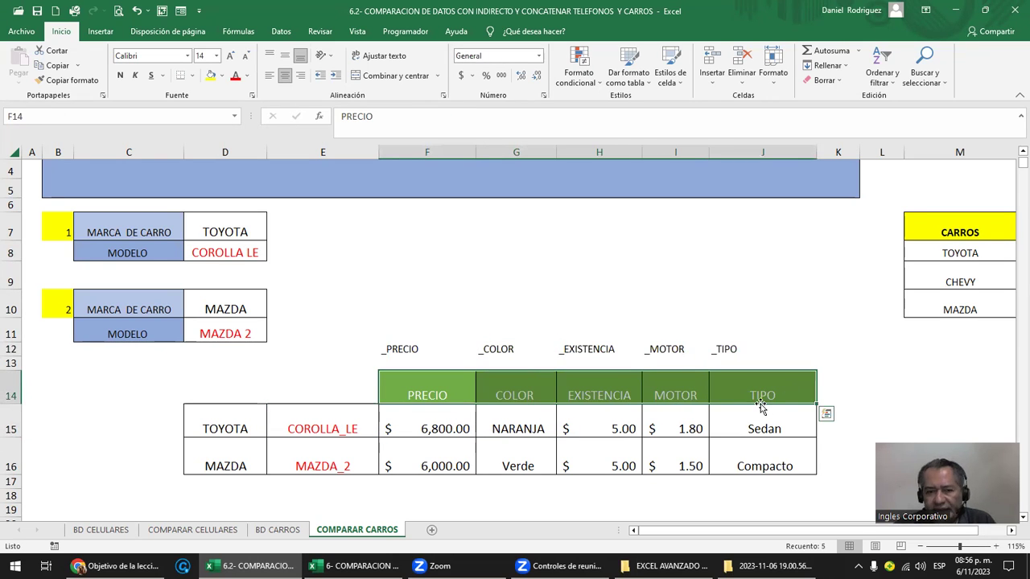
key(Delete)
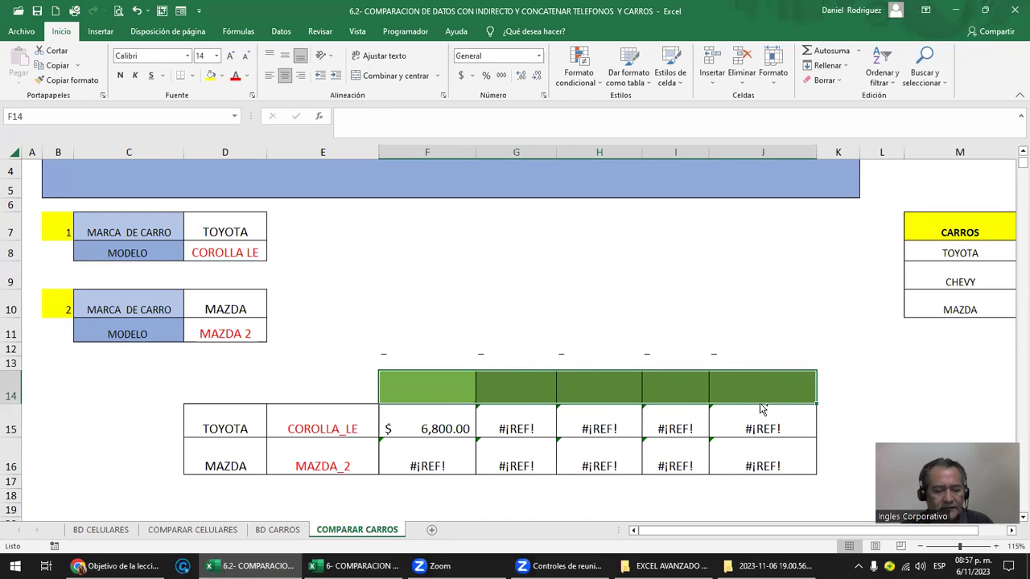
key(ctrl+z)
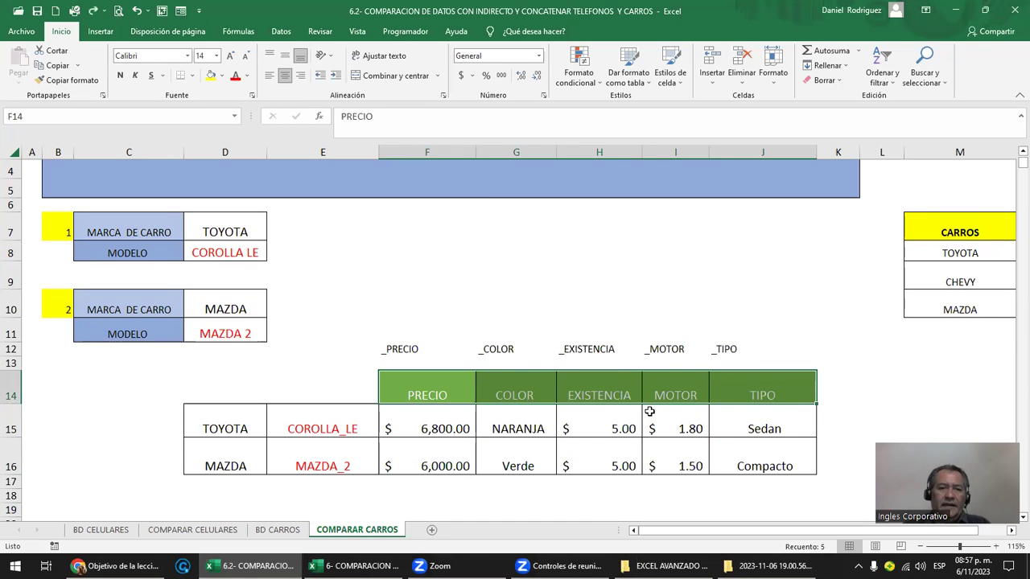
double_click(433, 424)
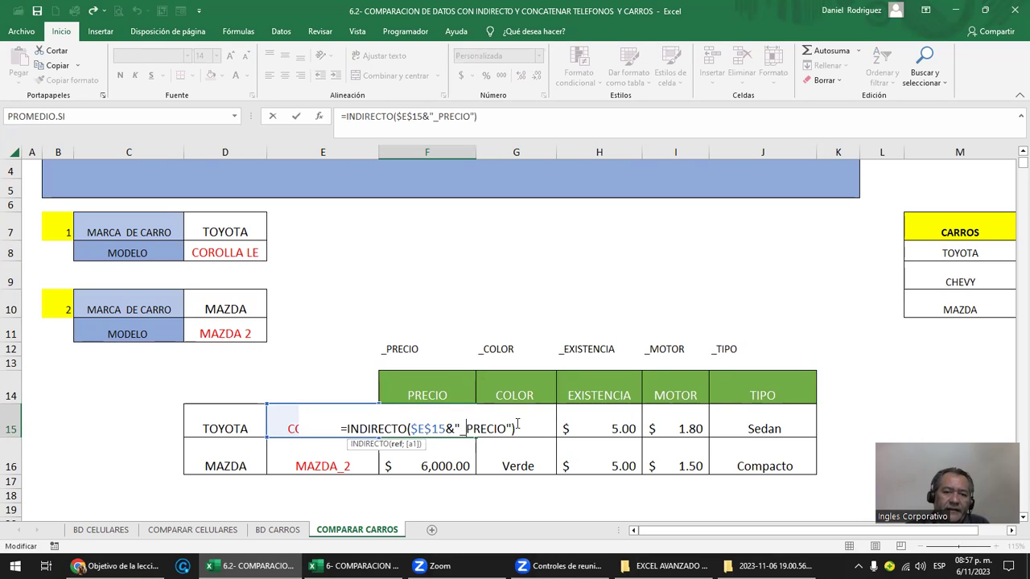
key(Escape)
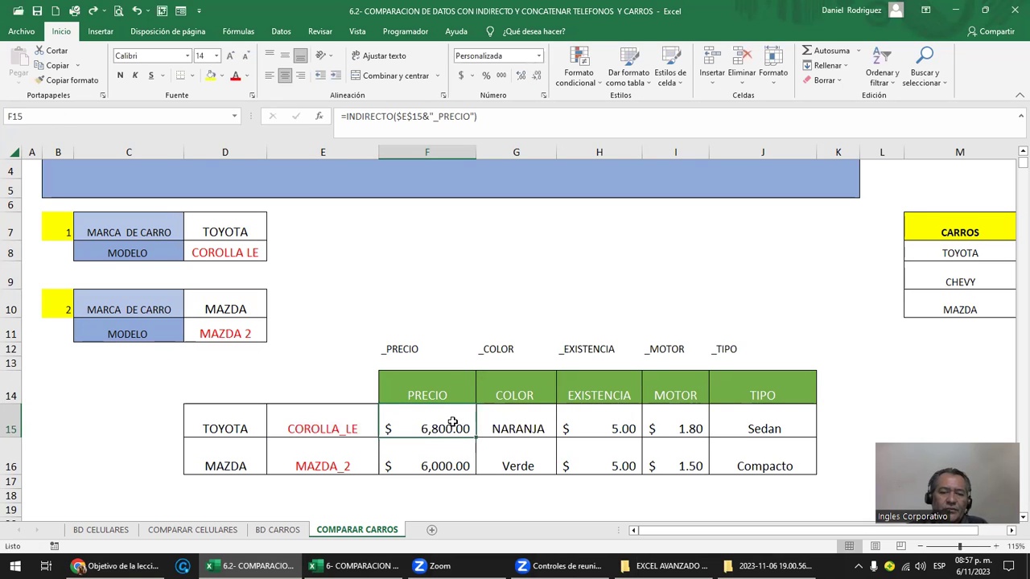
double_click(530, 424)
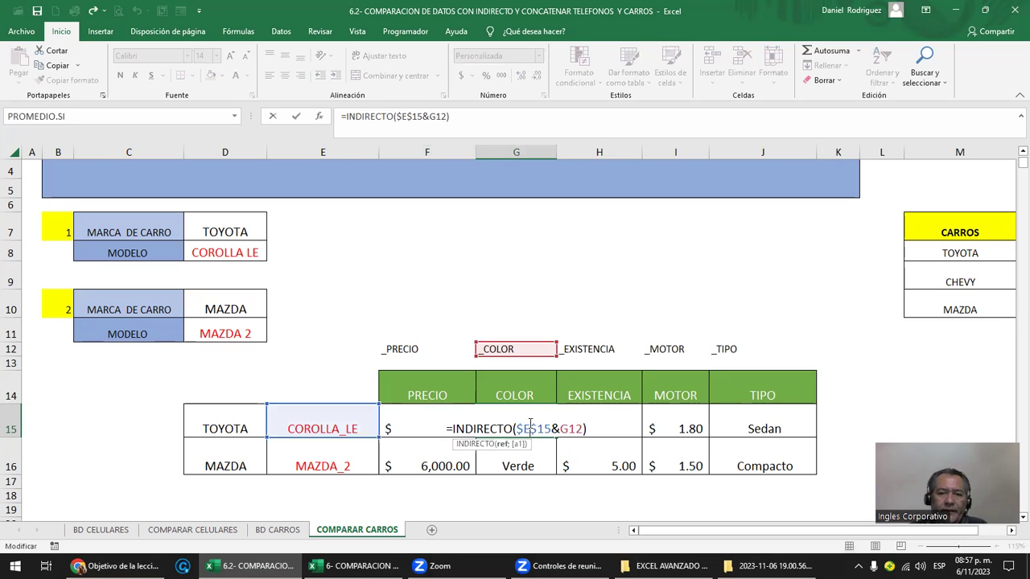
click(561, 428)
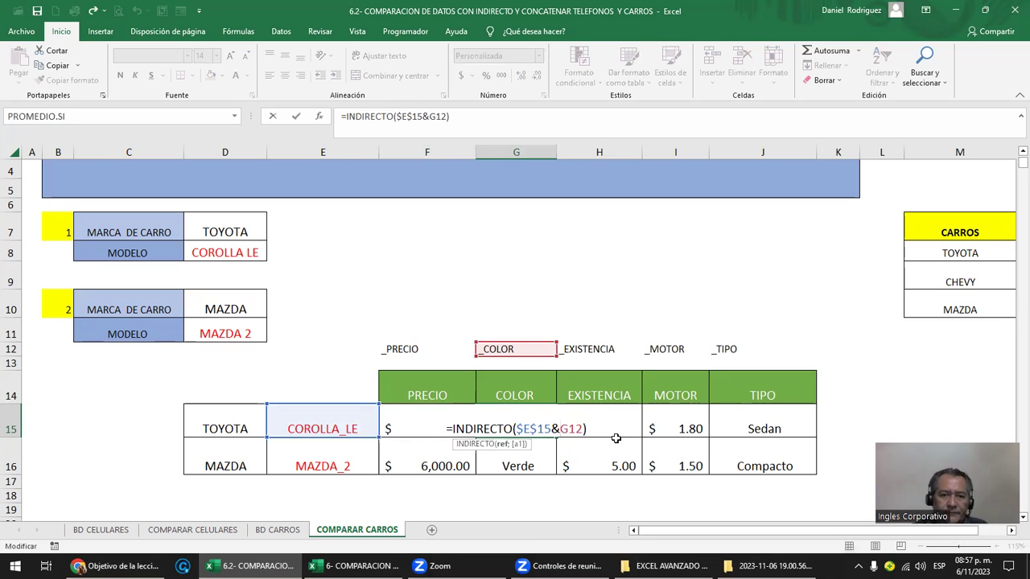
key(Escape)
click(447, 424)
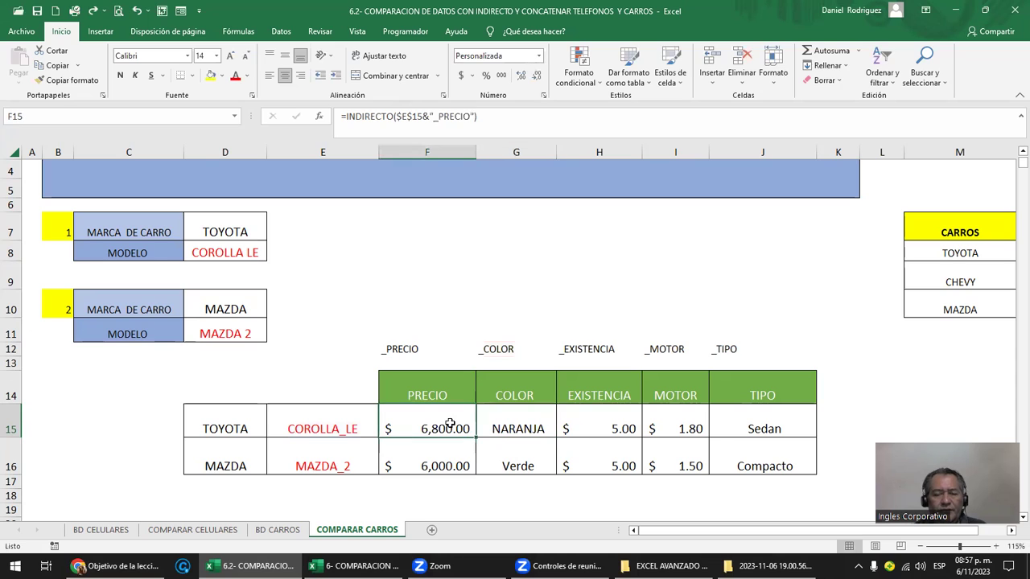
double_click(452, 424)
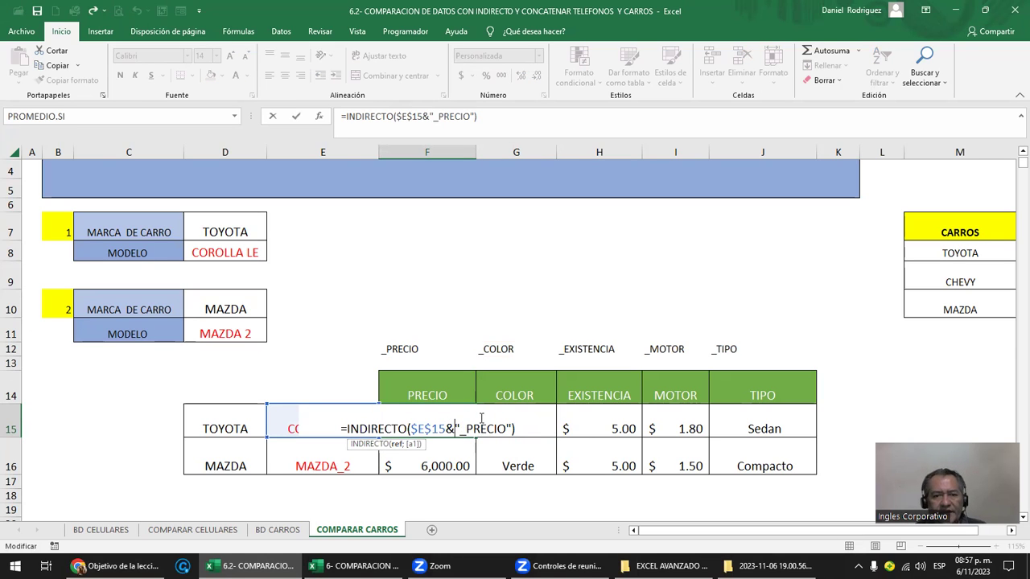
key(Escape)
double_click(519, 427)
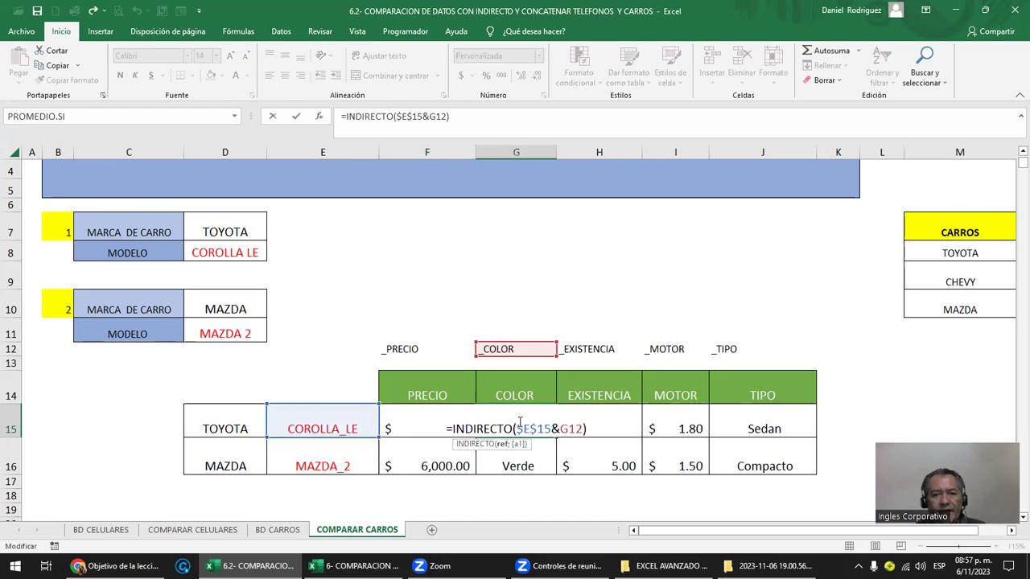
Step: Rewrite the Toyota stock formula as =INDIRECTO($E$15&"_"&H14) using the EXISTENCIA header
key(Escape)
double_click(635, 428)
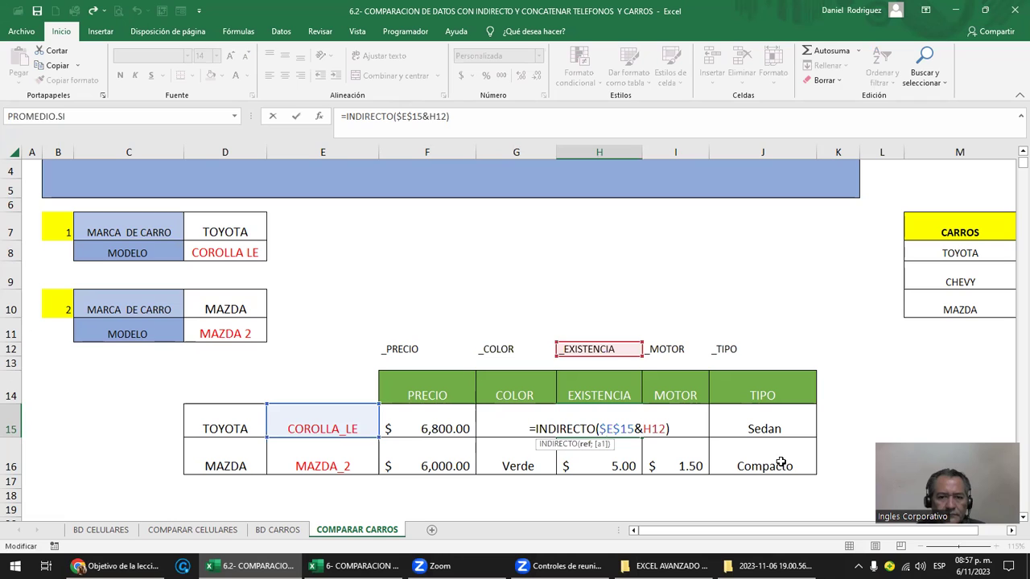
text(")
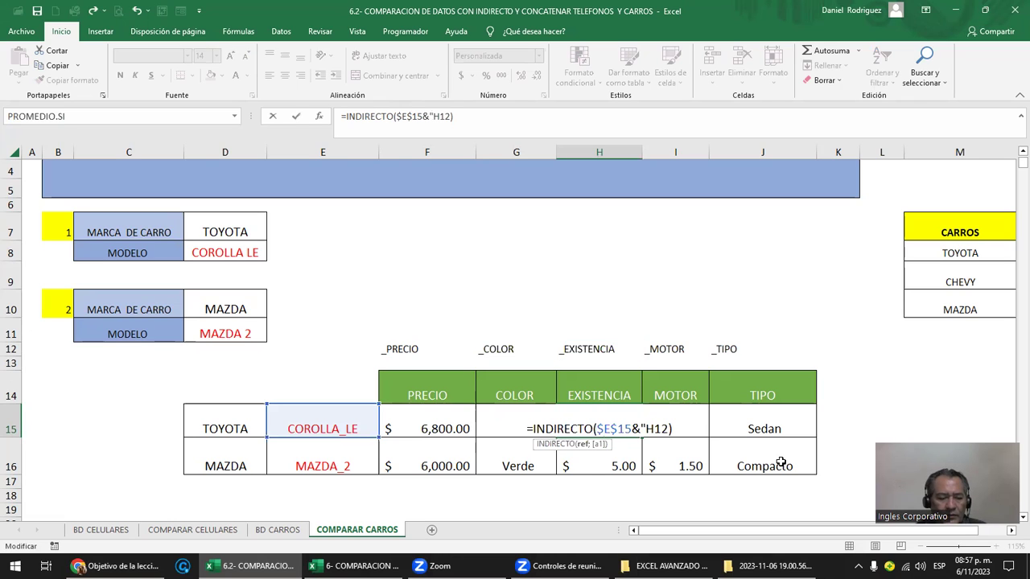
text(_")
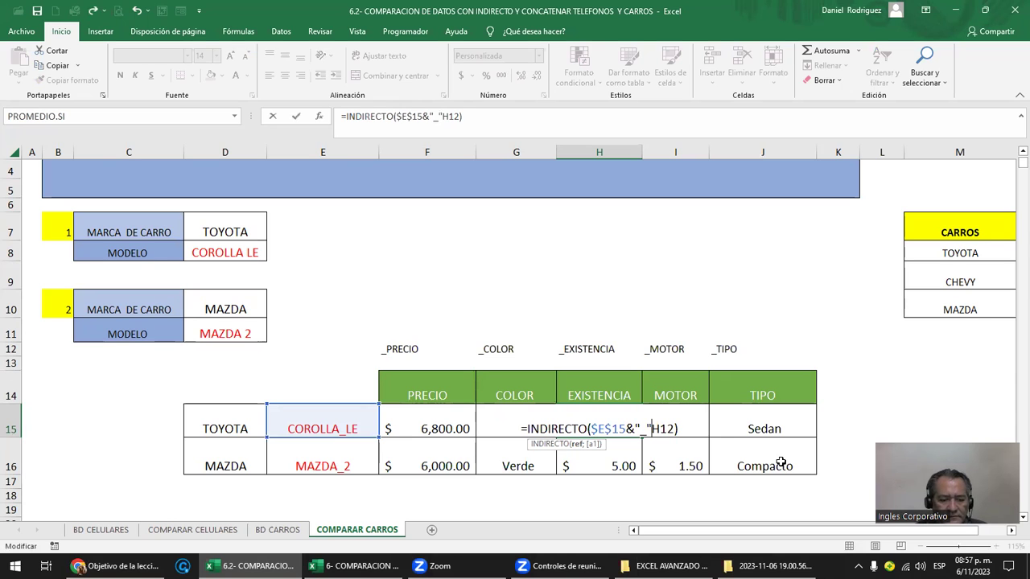
text(&)
key(BackSpace)
key(BackSpace)
key(BackSpace)
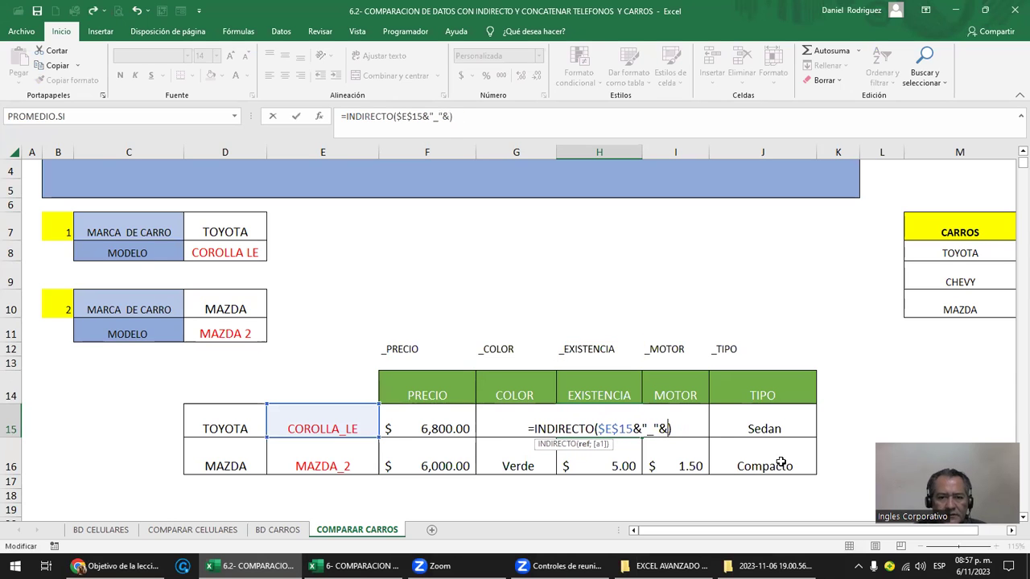
click(594, 389)
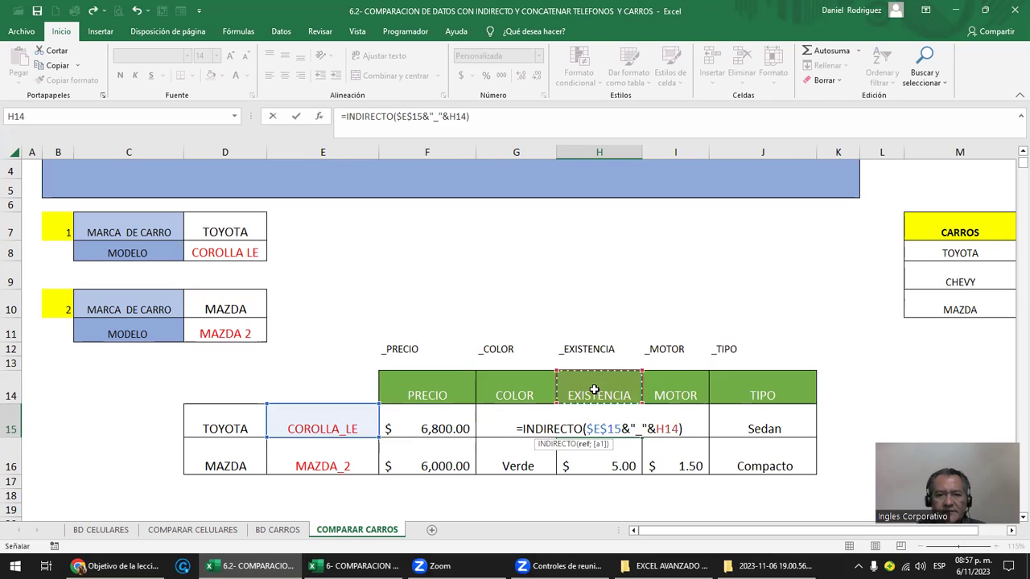
key(ctrl+Return)
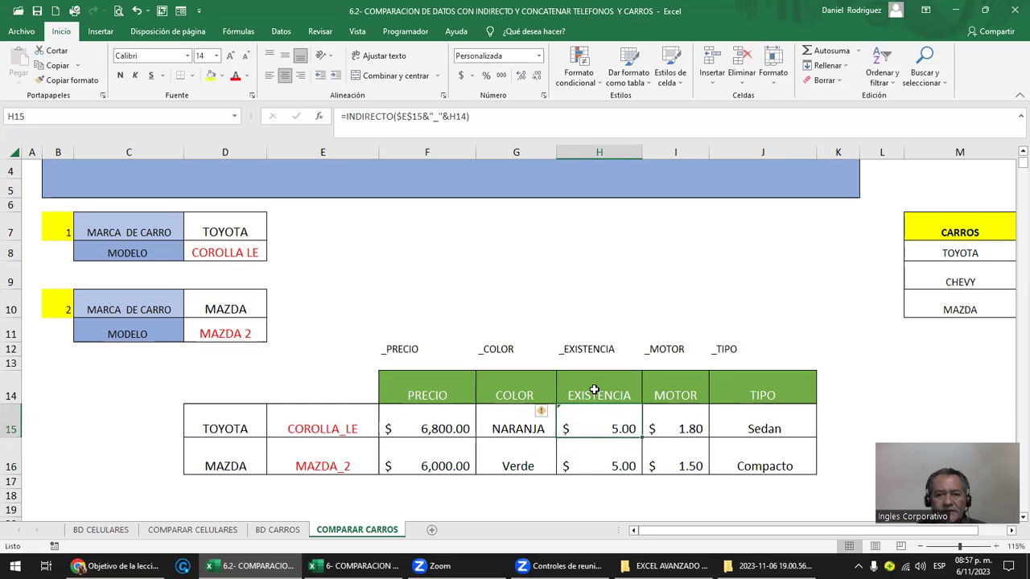
Step: Format the stock and motor cells H15:I16 as General, then recheck the stock formula
drag(603, 425, 672, 446)
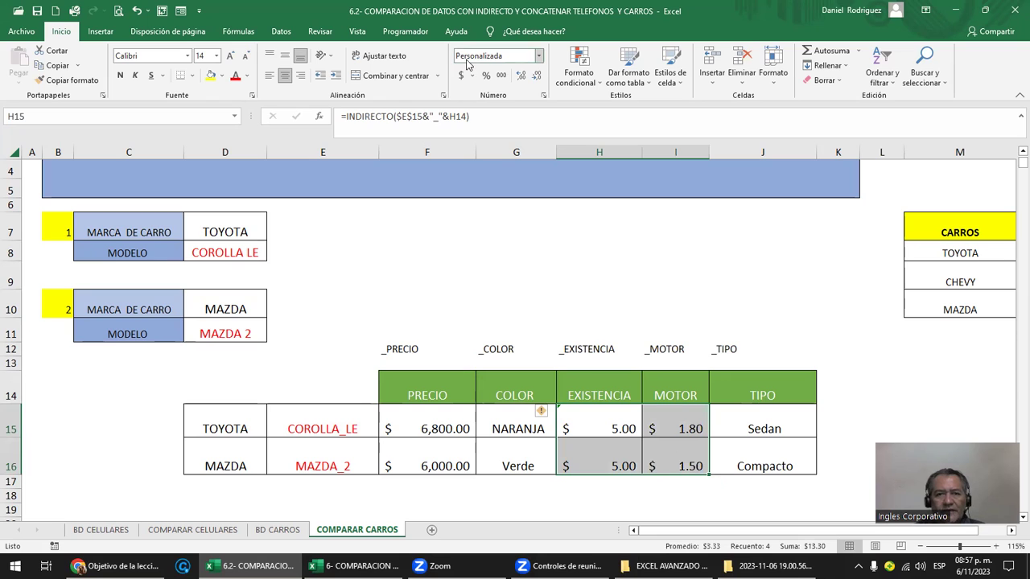
click(538, 55)
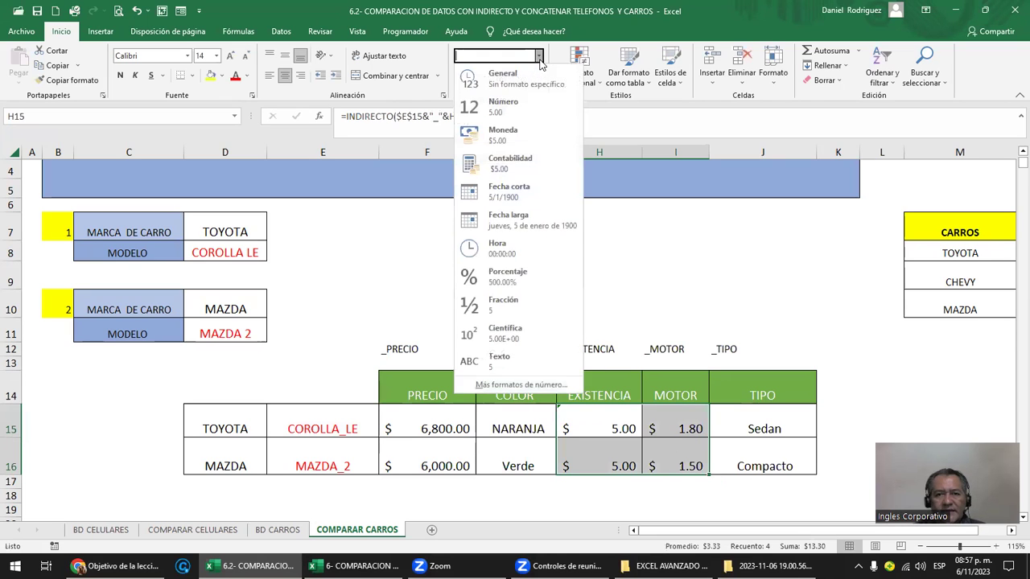
click(491, 80)
click(594, 418)
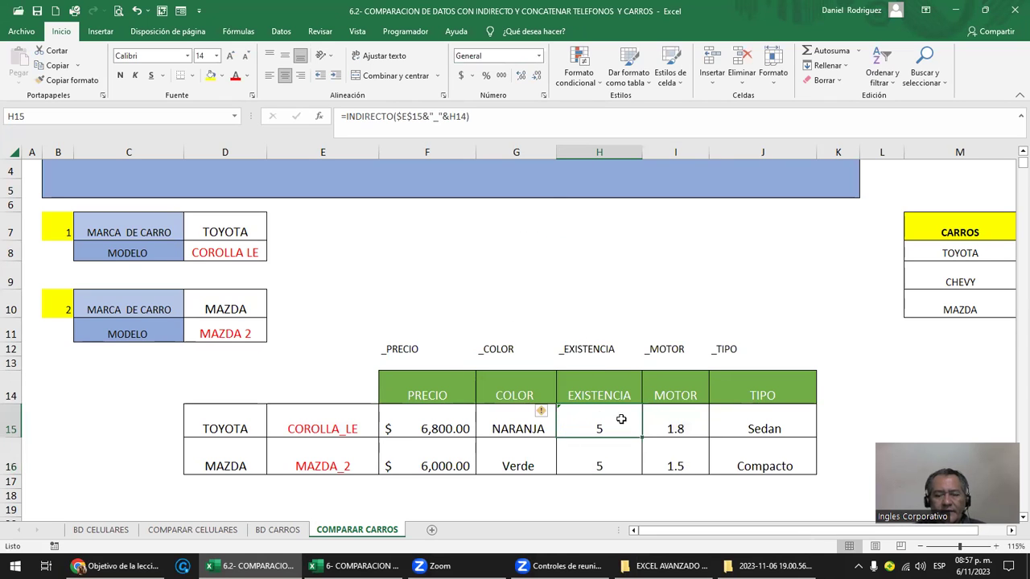
double_click(621, 419)
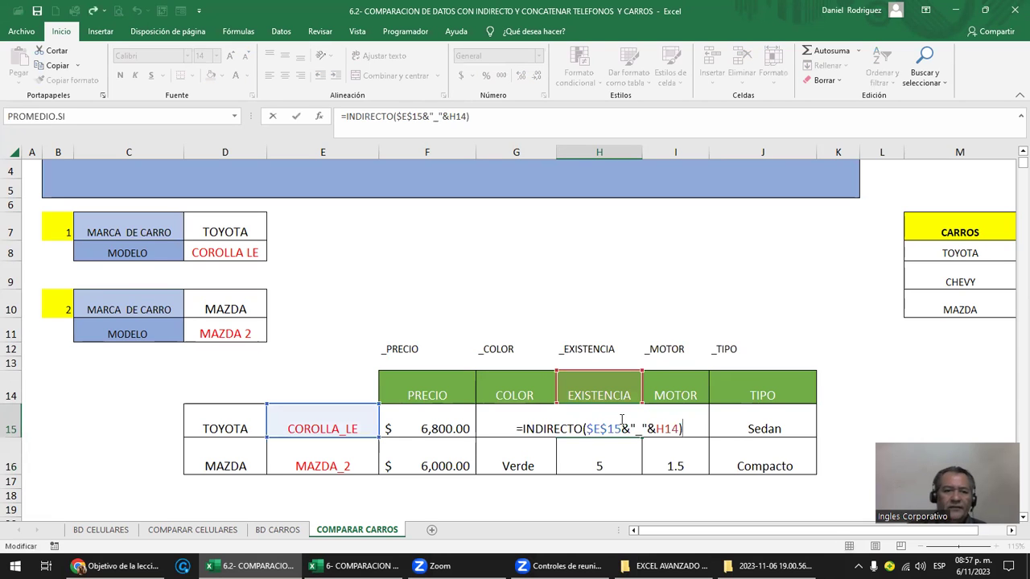
Step: Compare the Toyota model's SUSTITUIR formula with the chosen model COROLLA LE
key(Escape)
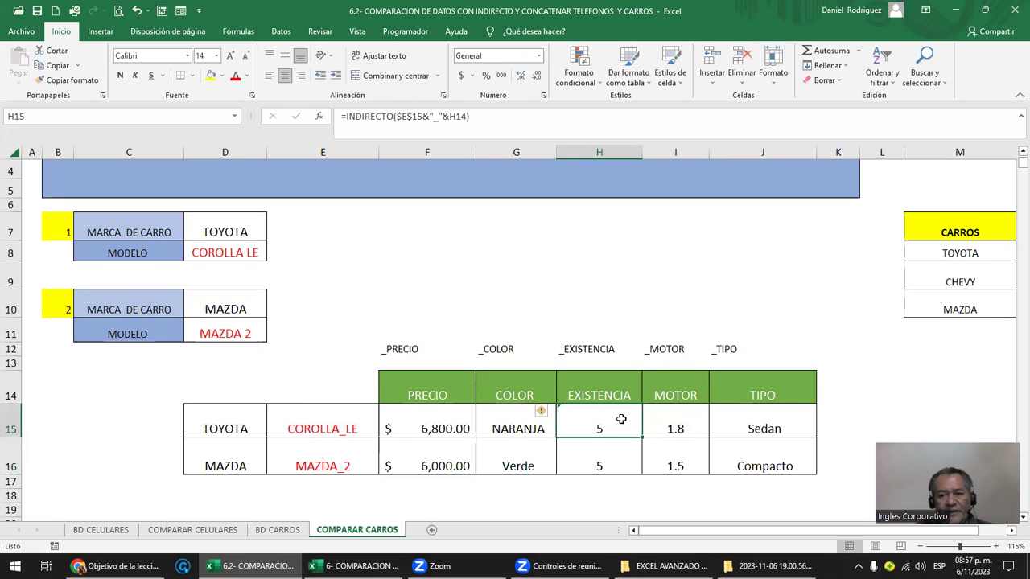
click(338, 429)
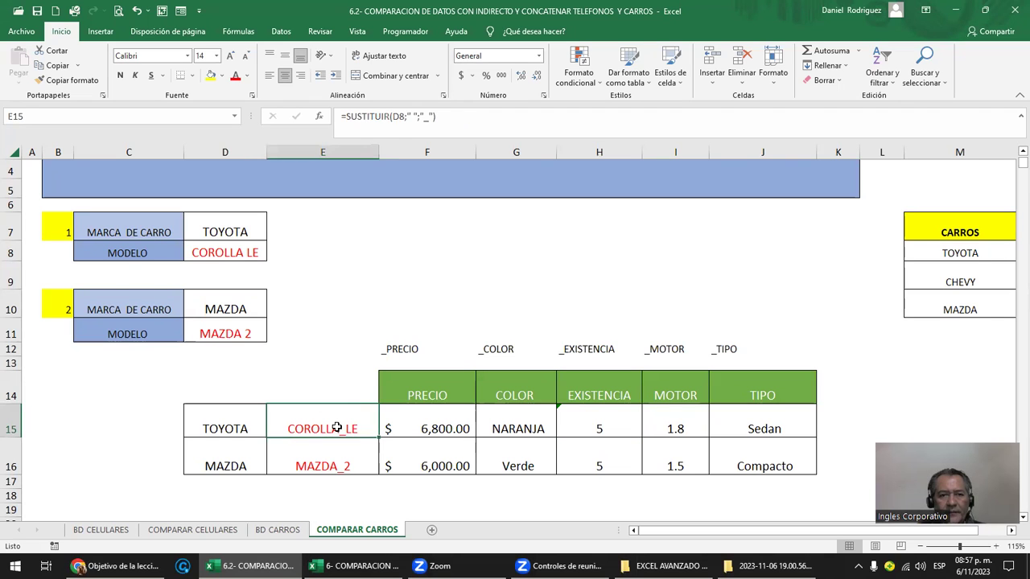
click(234, 252)
click(331, 427)
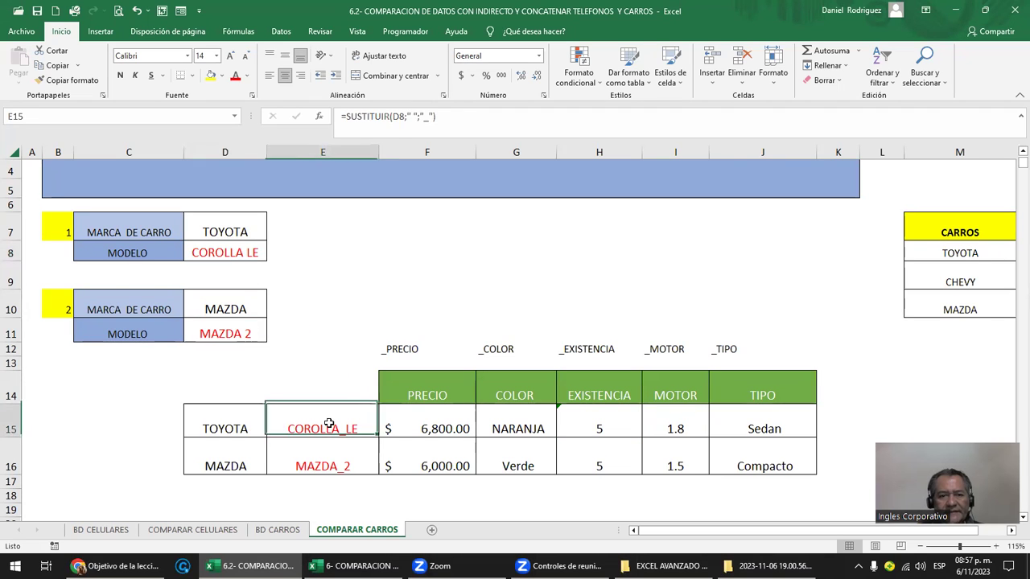
click(229, 255)
double_click(329, 424)
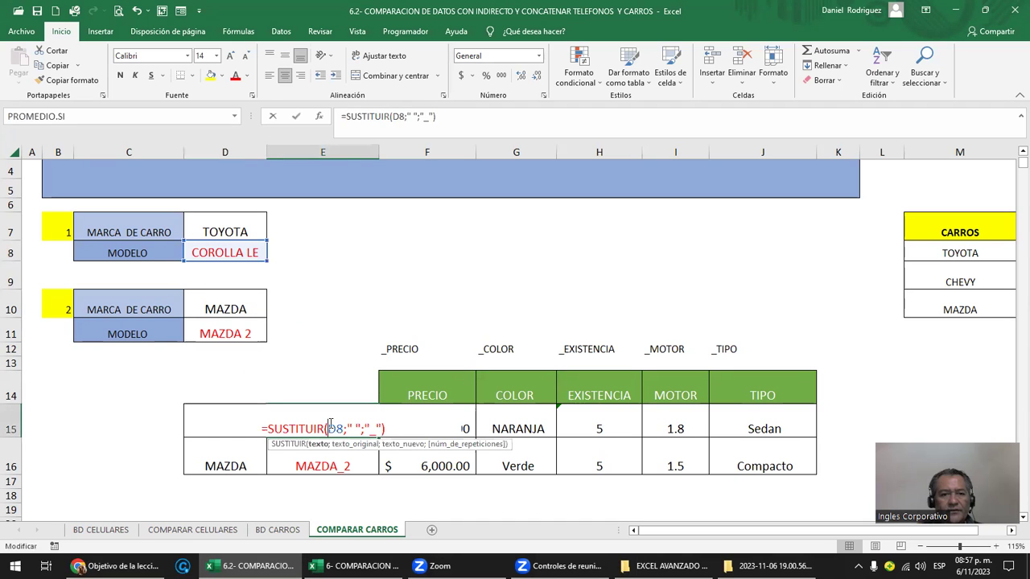
key(Escape)
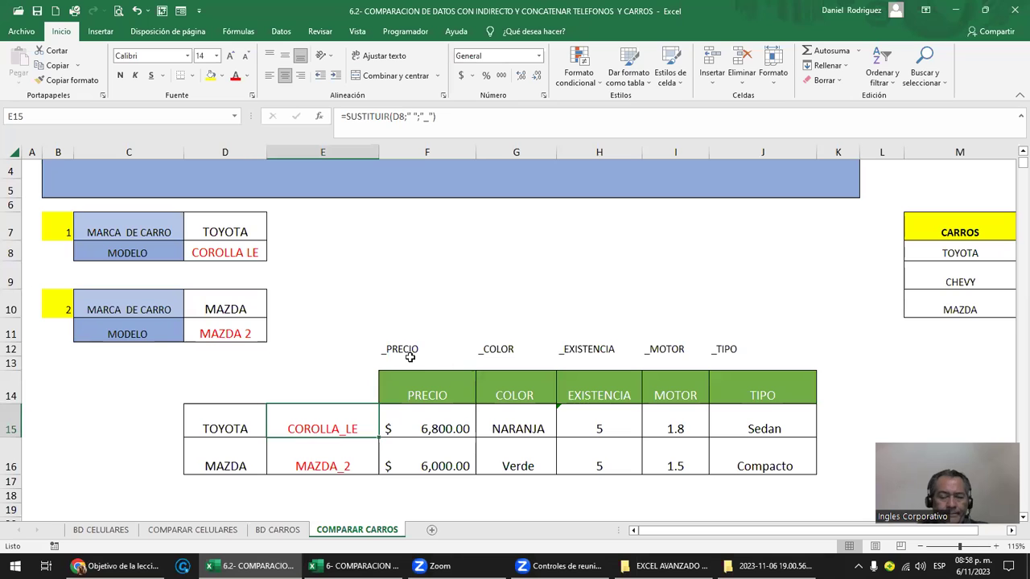
Step: Paste the ="_"&F14 label formula across F12:J12, producing _PRECIO and the other suffixes
mouse_move(403, 351)
mouse_down()
mouse_move(732, 341)
mouse_move(719, 349)
mouse_up()
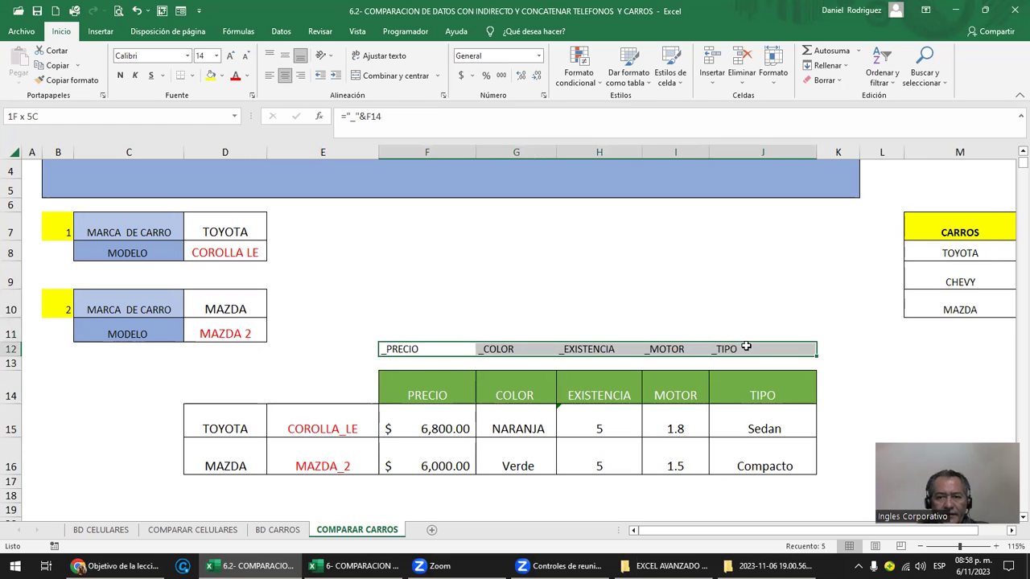
key(ctrl+v)
double_click(412, 356)
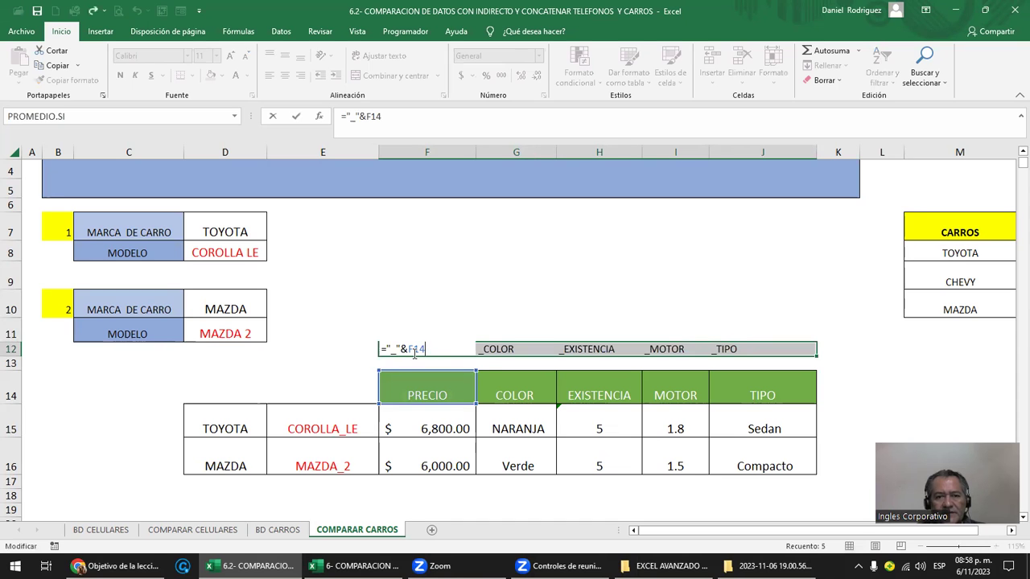
key(Return)
Step: Review the Toyota price, colour (NARANJA), stock (5) and motor (1.8) formulas
click(451, 427)
double_click(451, 426)
key(Escape)
double_click(504, 424)
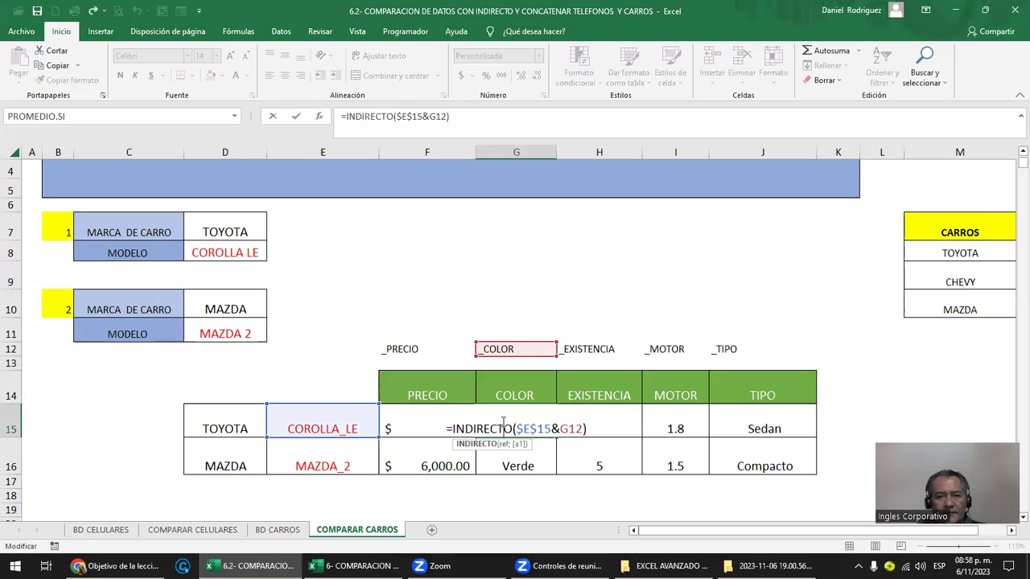
key(ctrl+Return)
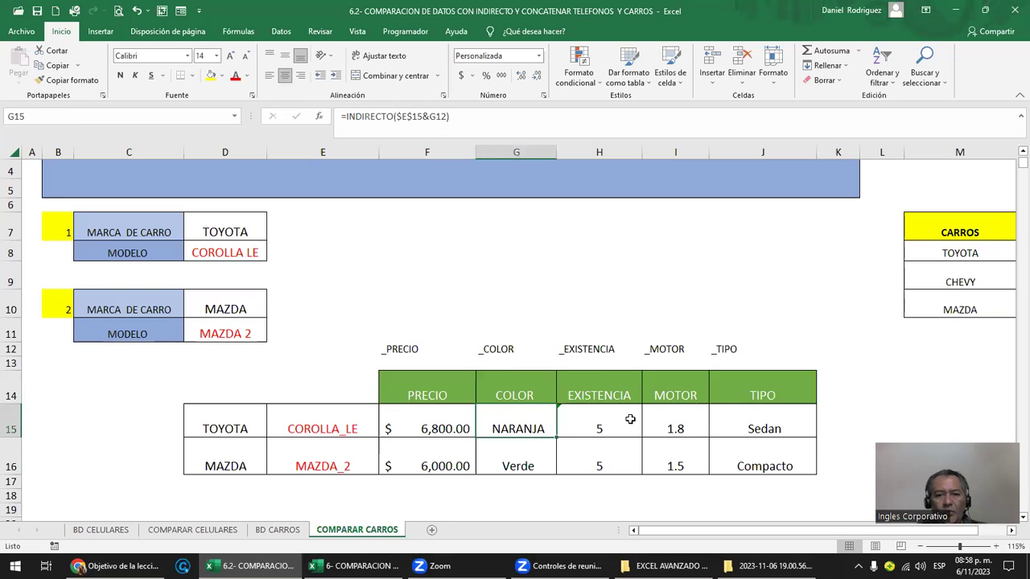
double_click(616, 431)
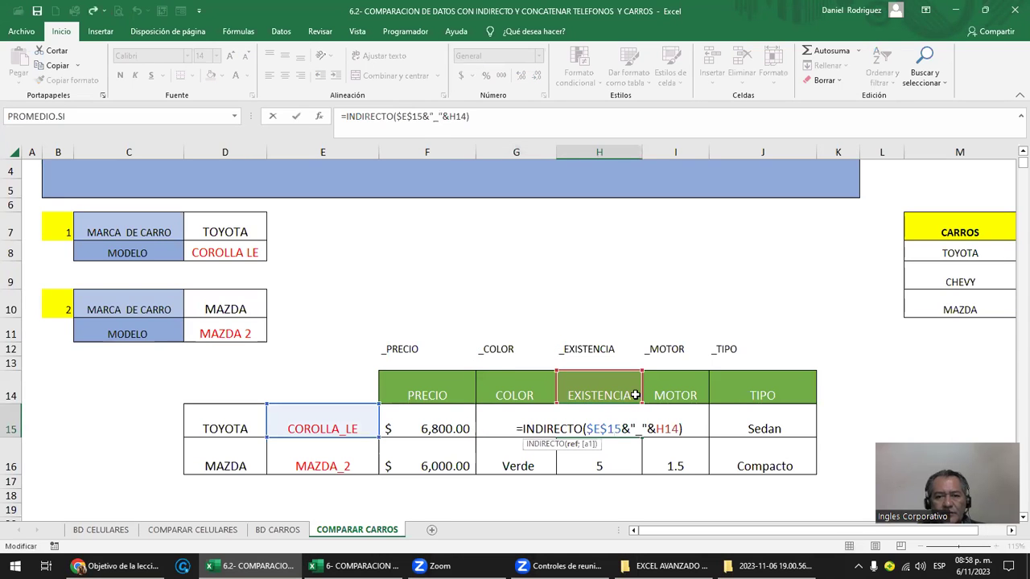
key(ctrl+Return)
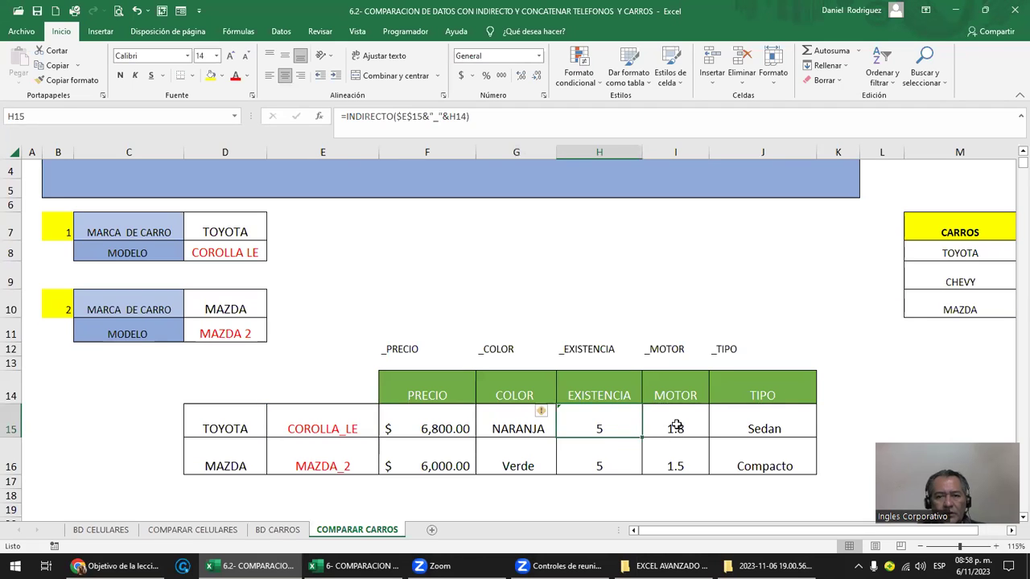
double_click(671, 429)
key(ctrl+Return)
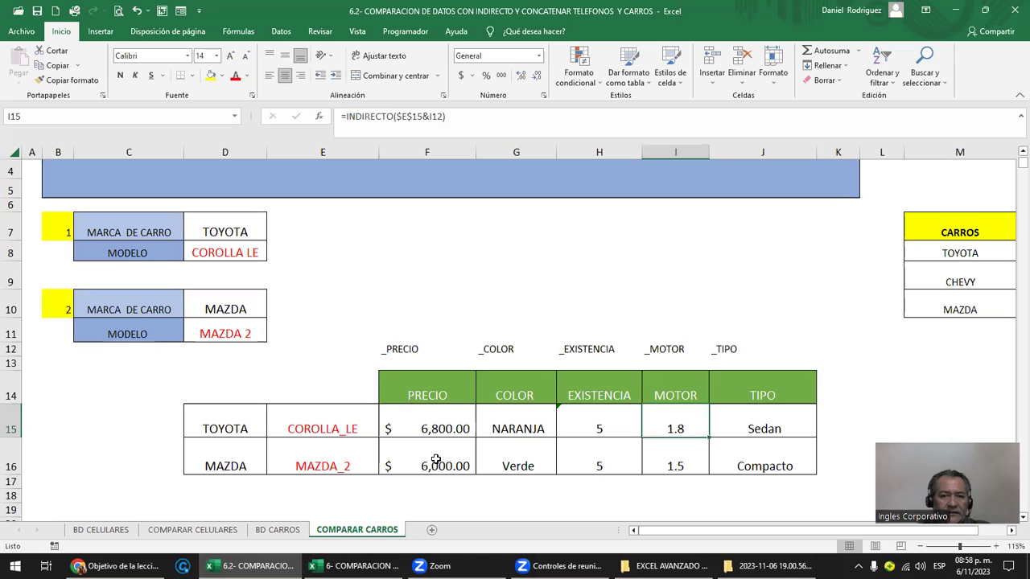
Step: Ignore the inconsistent-formula warning on the Toyota stock cell
click(578, 427)
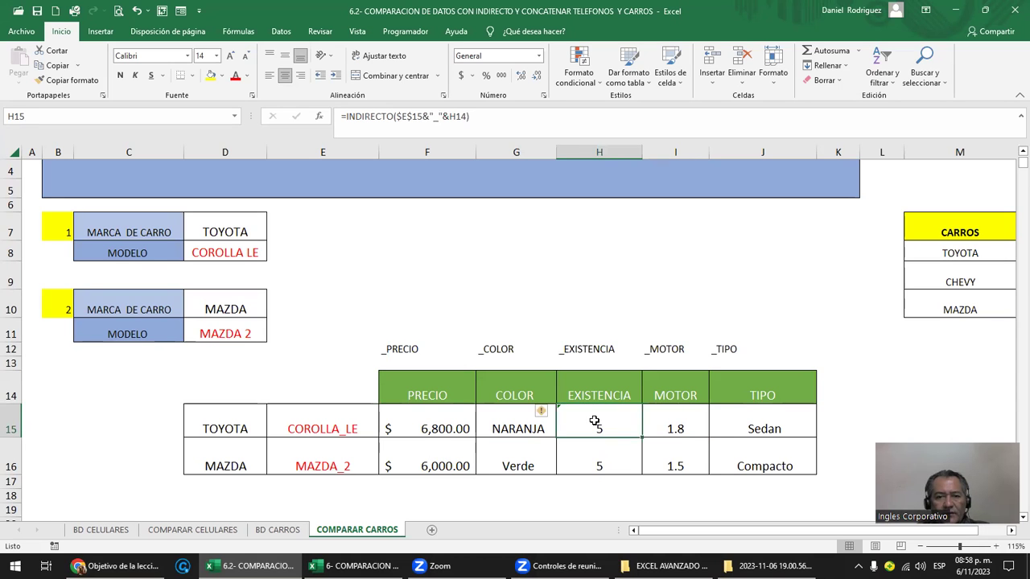
click(547, 414)
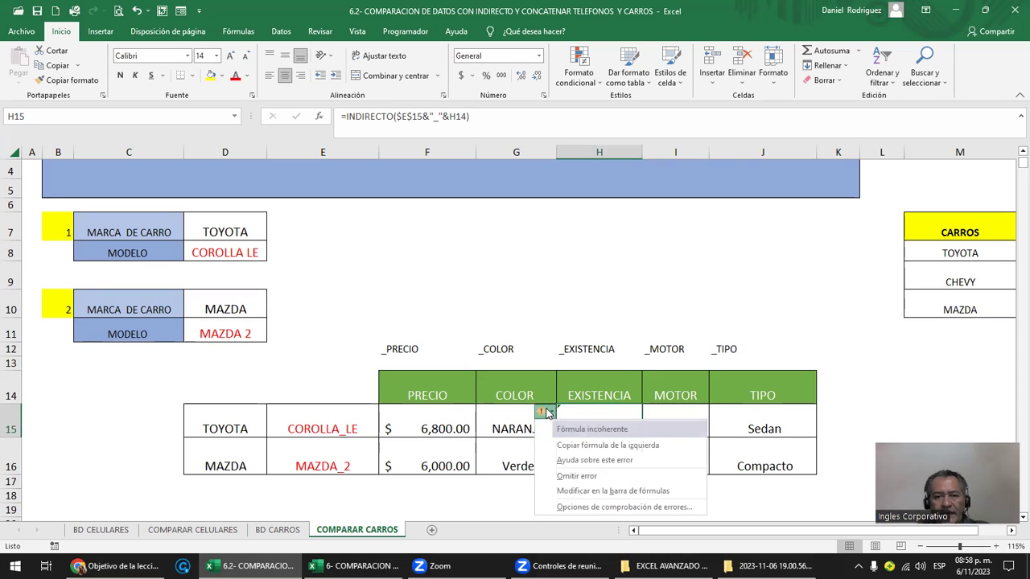
click(567, 472)
Step: Clear the row 12 suffix labels and examine the _PRECIO part of the Toyota price formula
drag(403, 349, 780, 346)
key(Delete)
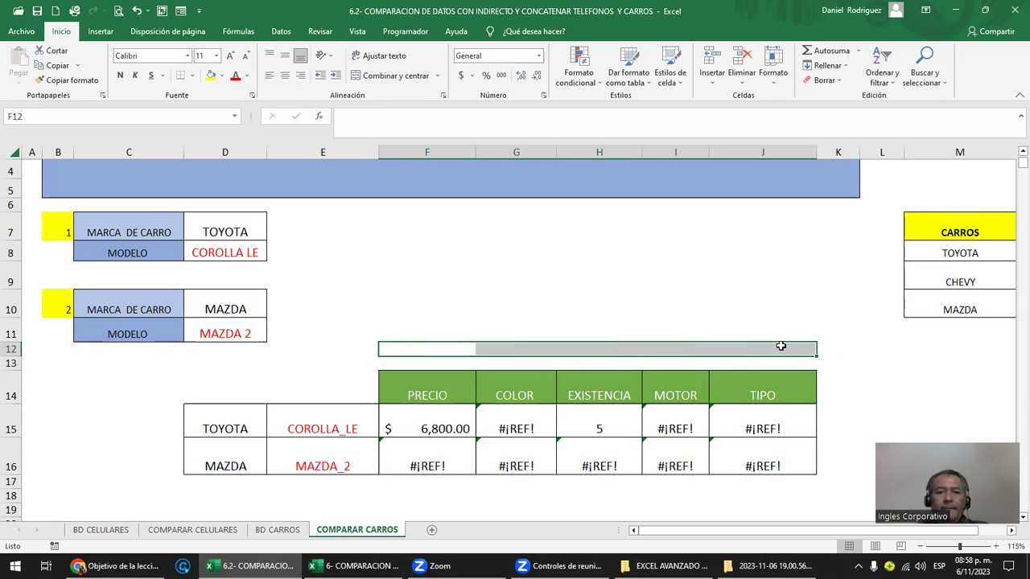
double_click(433, 427)
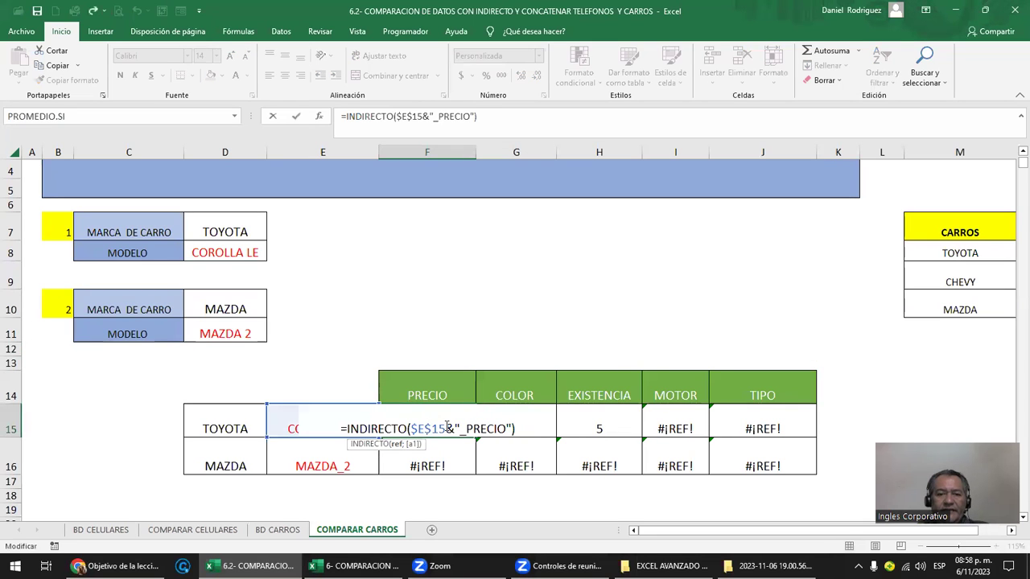
drag(456, 428, 514, 429)
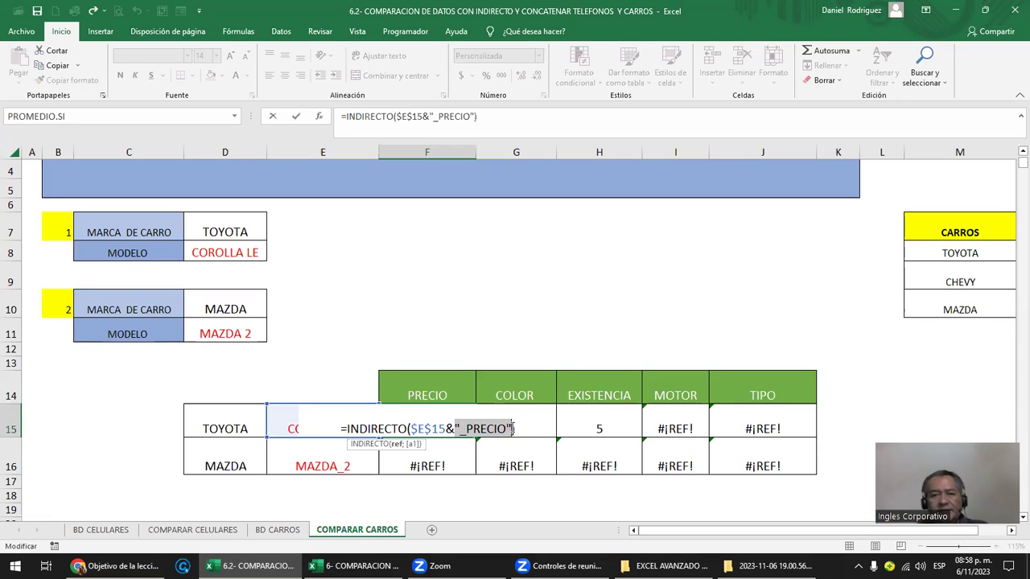
key(Escape)
Step: Clear the PRECIO–TIPO headers to show the dependence, undo both deletions, and recheck both cars
click(597, 418)
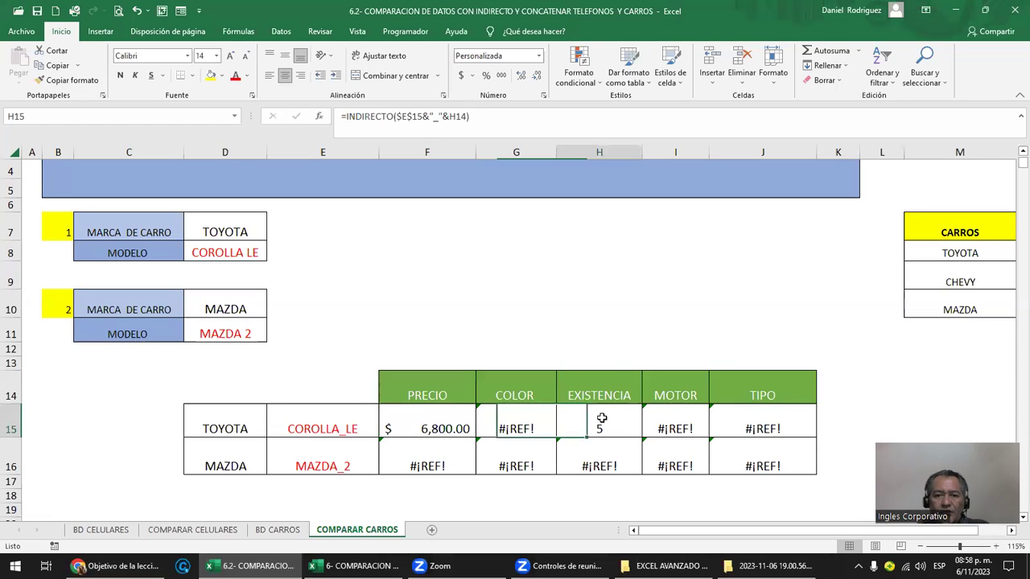
click(591, 386)
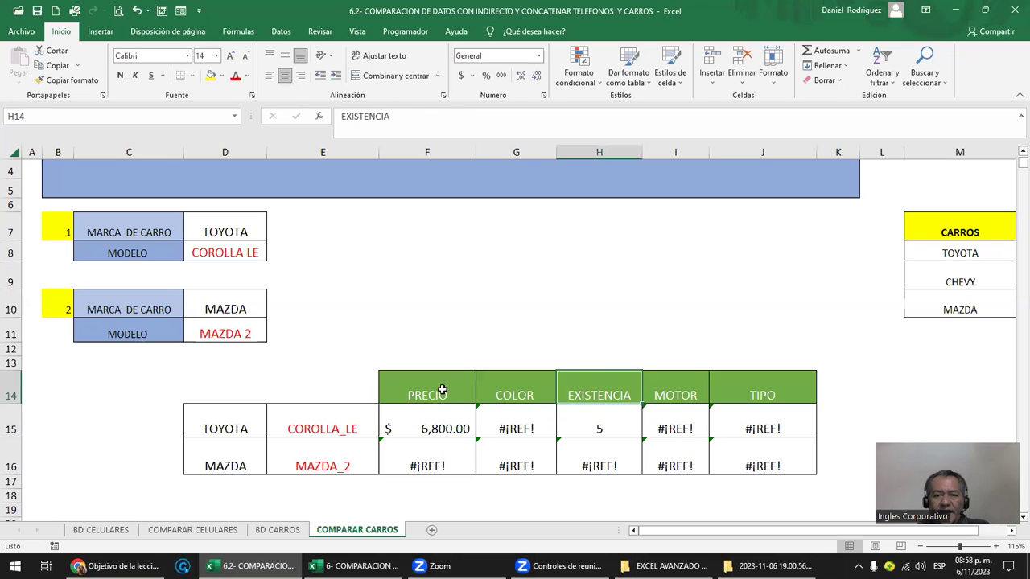
drag(425, 391, 745, 391)
key(Delete)
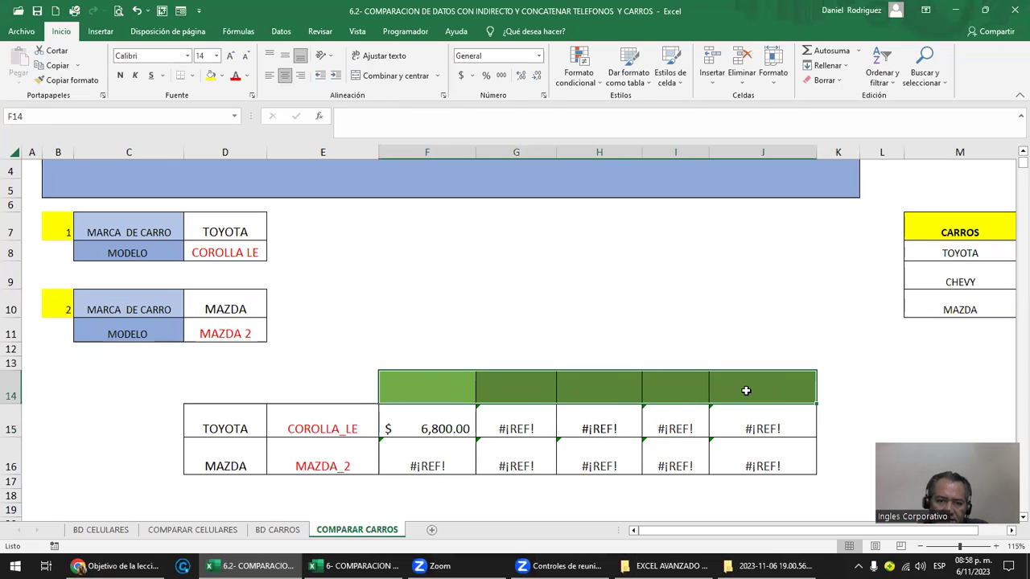
click(568, 334)
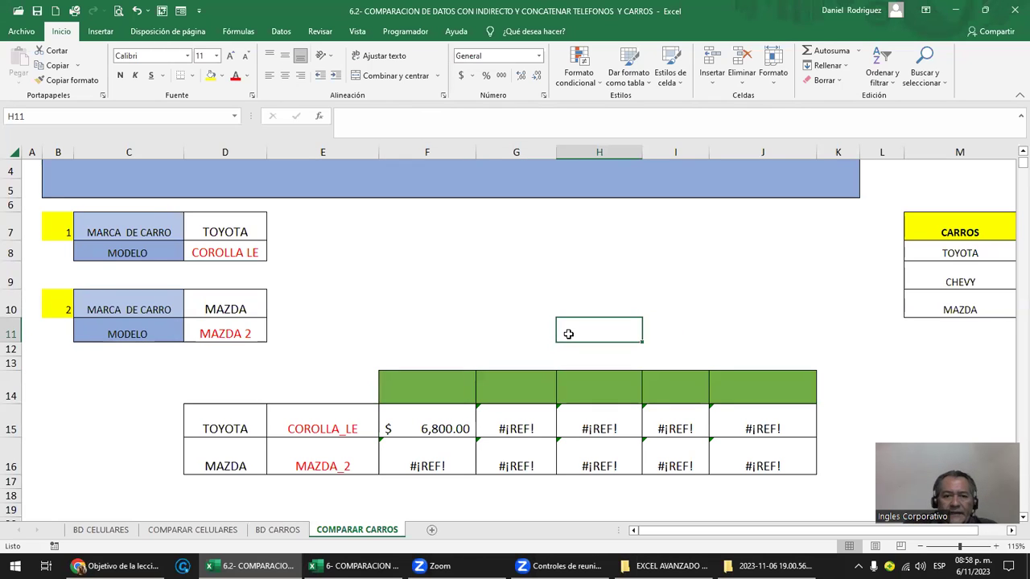
key(ctrl+z)
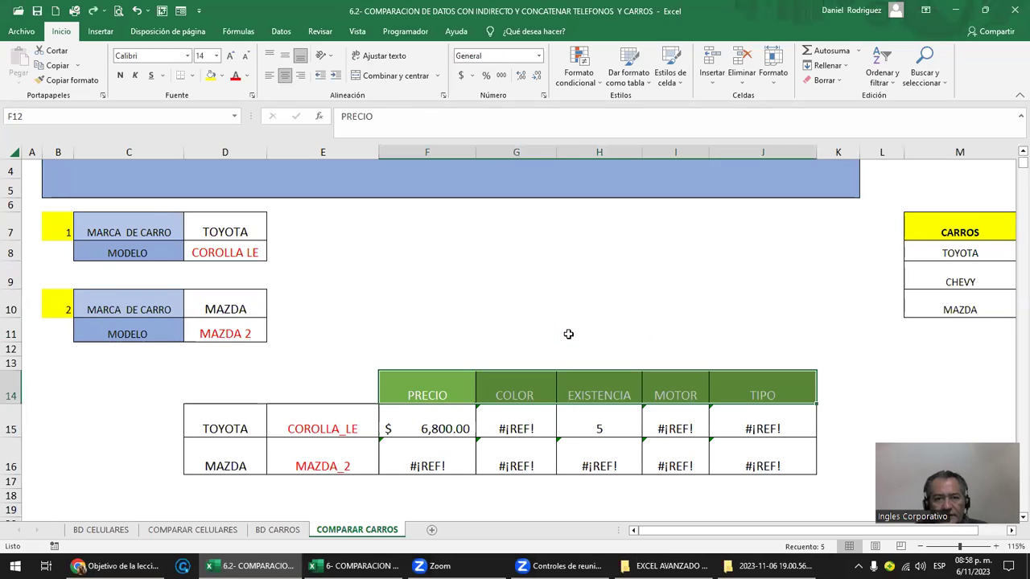
key(ctrl+z)
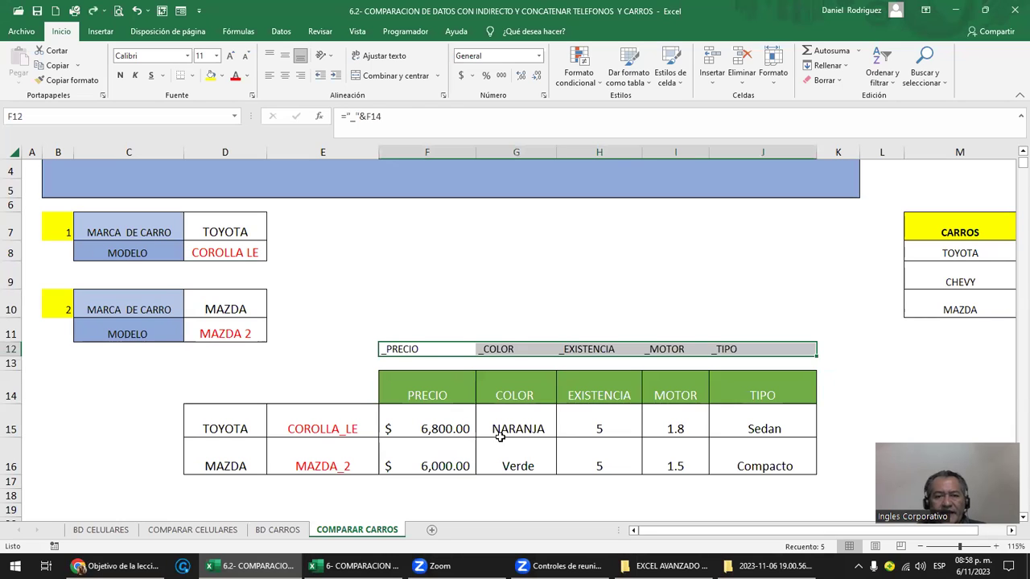
mouse_move(333, 430)
mouse_down()
mouse_move(419, 464)
mouse_move(434, 455)
mouse_up()
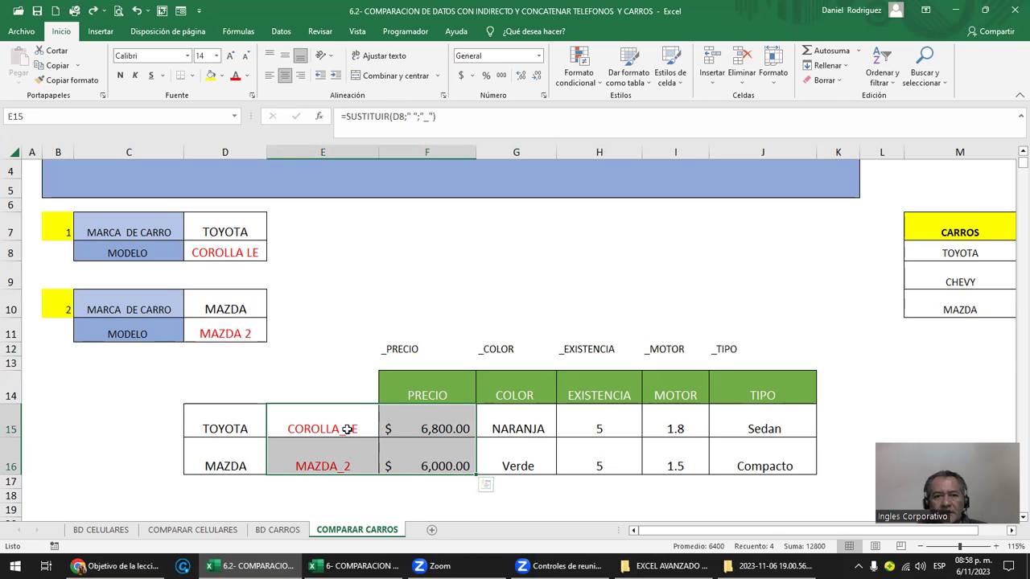
click(343, 416)
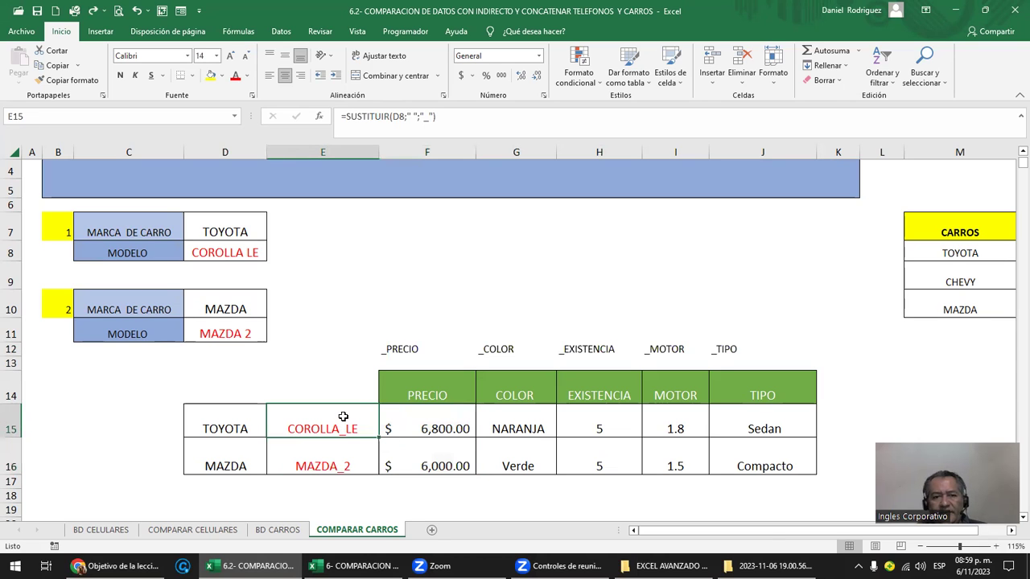
Step: Change the second car from MAZDA to CHEVY with model SONIC LS
click(448, 322)
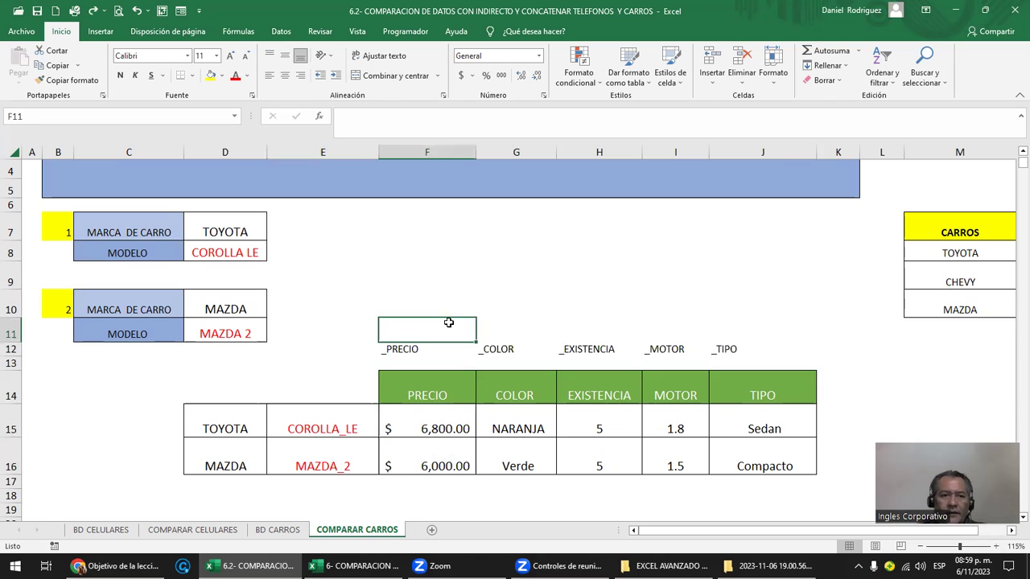
click(234, 301)
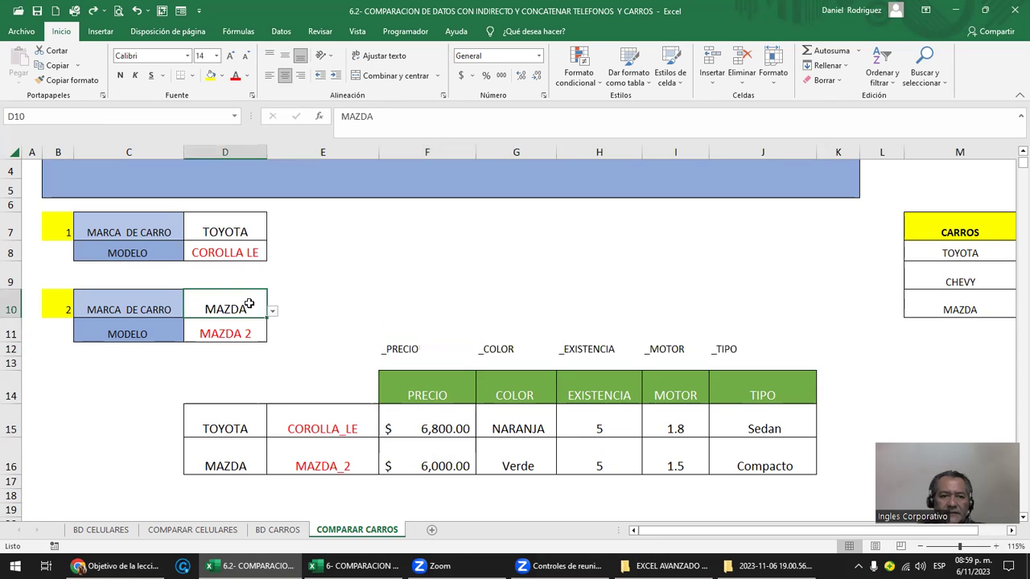
click(272, 310)
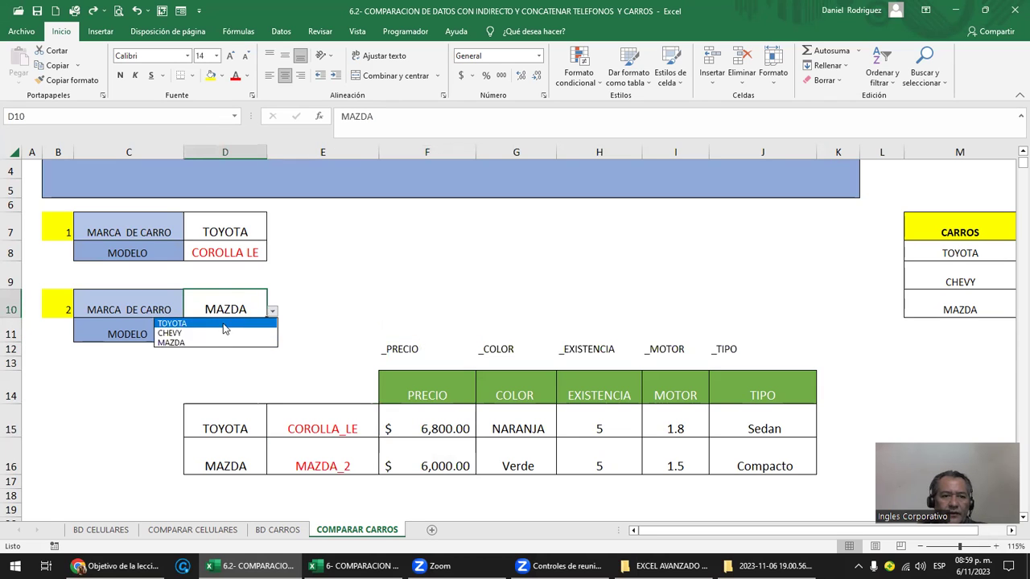
click(205, 333)
click(261, 333)
click(273, 337)
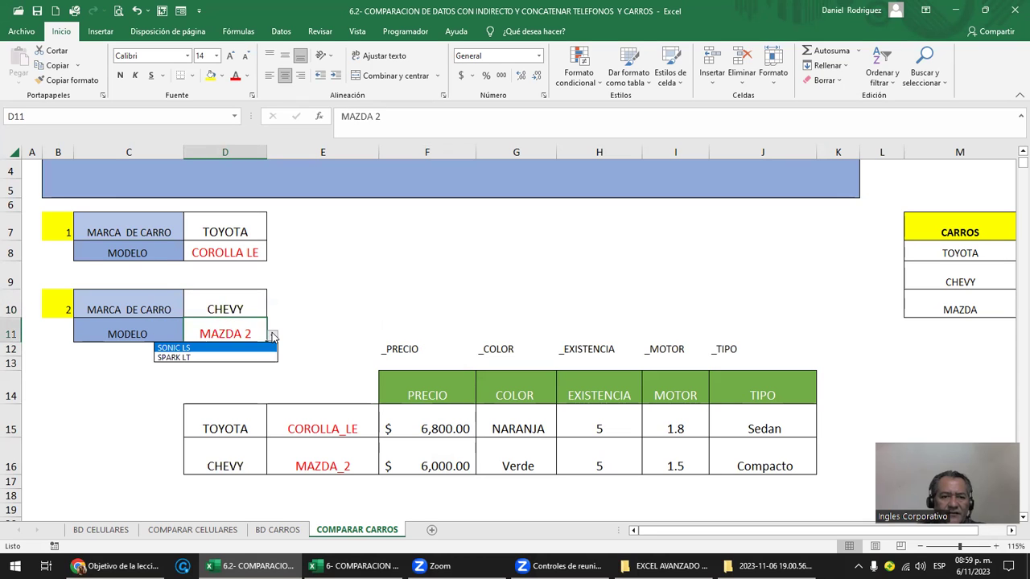
click(185, 349)
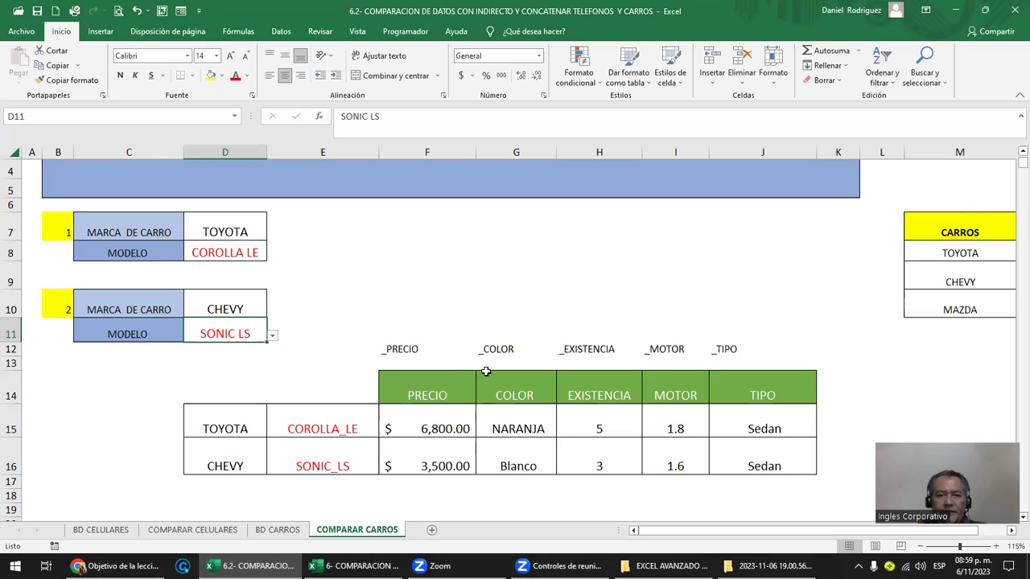
Step: Review both cars' results, the first car's brand block and the CARROS brand list
drag(329, 427, 748, 460)
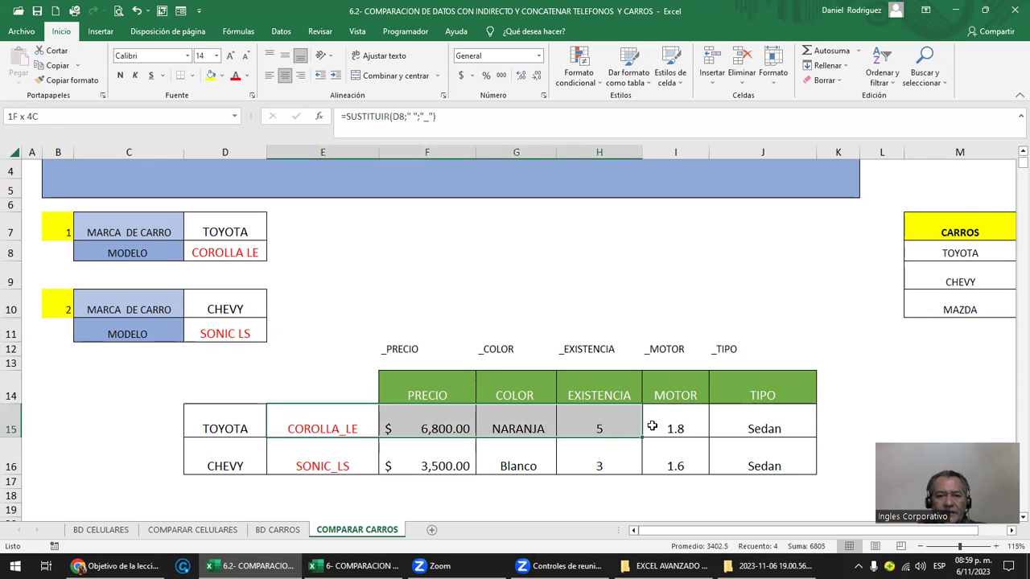
click(398, 287)
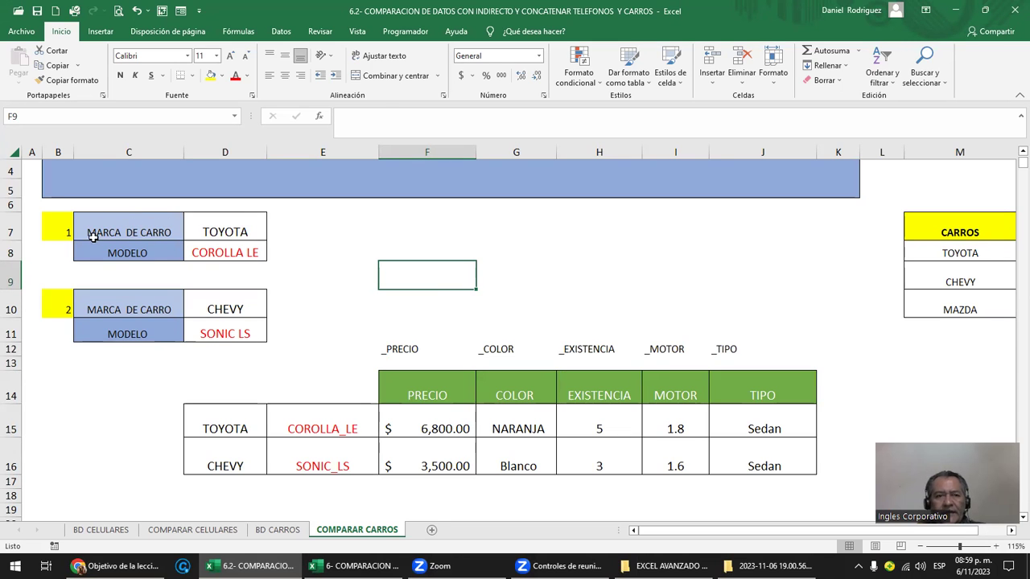
drag(101, 233, 195, 244)
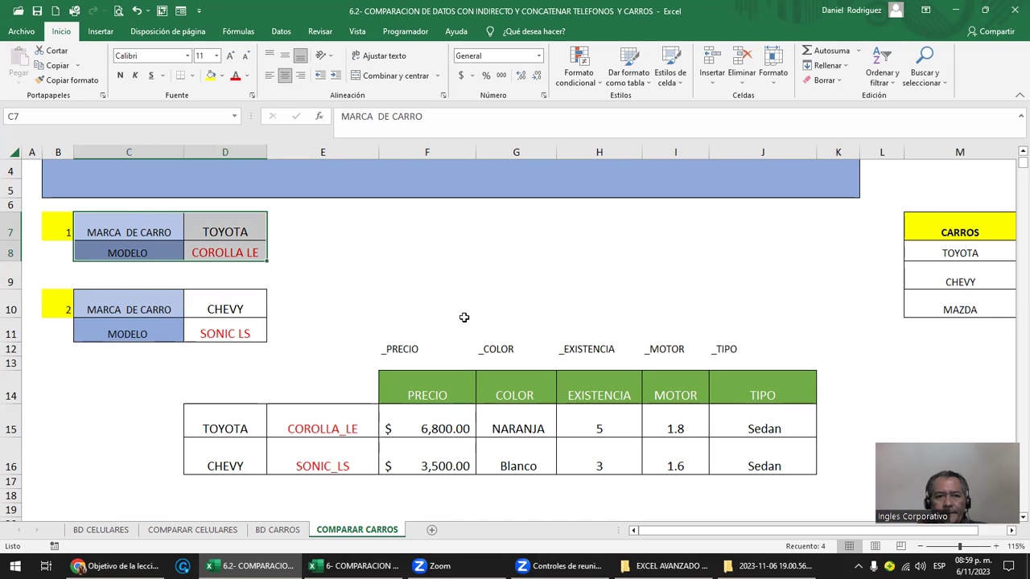
click(947, 234)
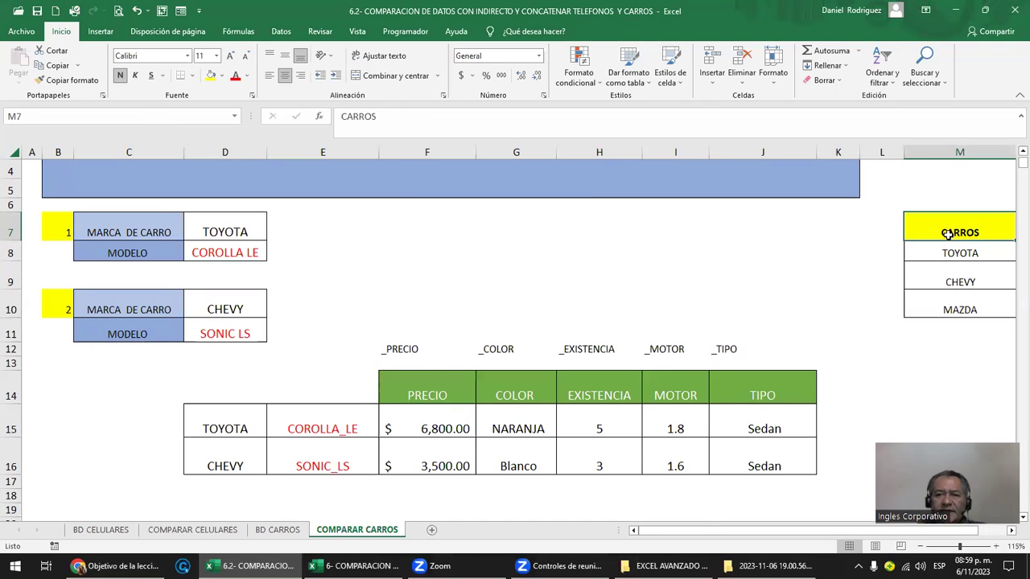
key(Right)
key(Left)
key(Down)
key(Up)
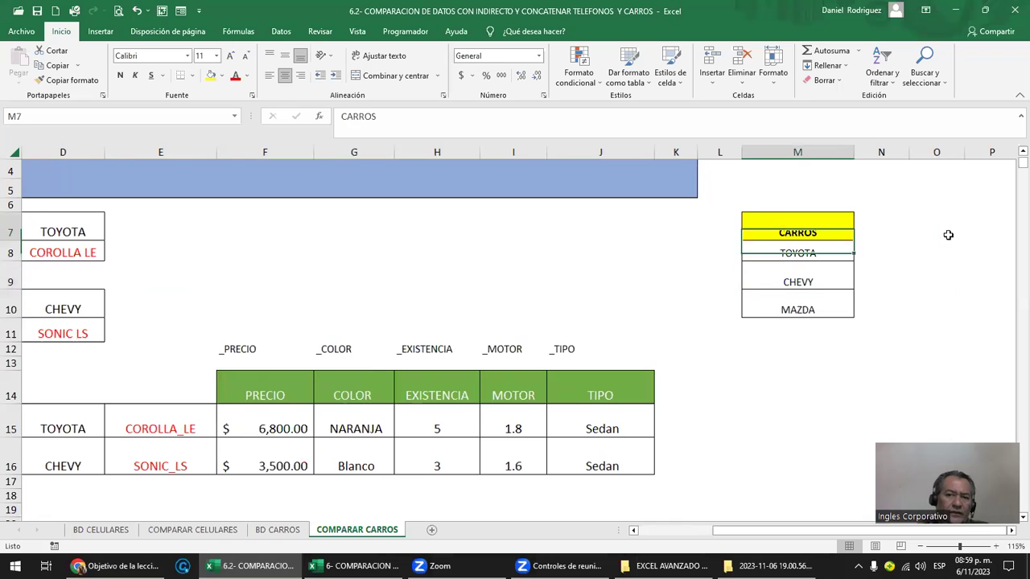
key(Left)
key(Left)
key(Left)
key(Left)
key(Left)
key(Left)
key(Left)
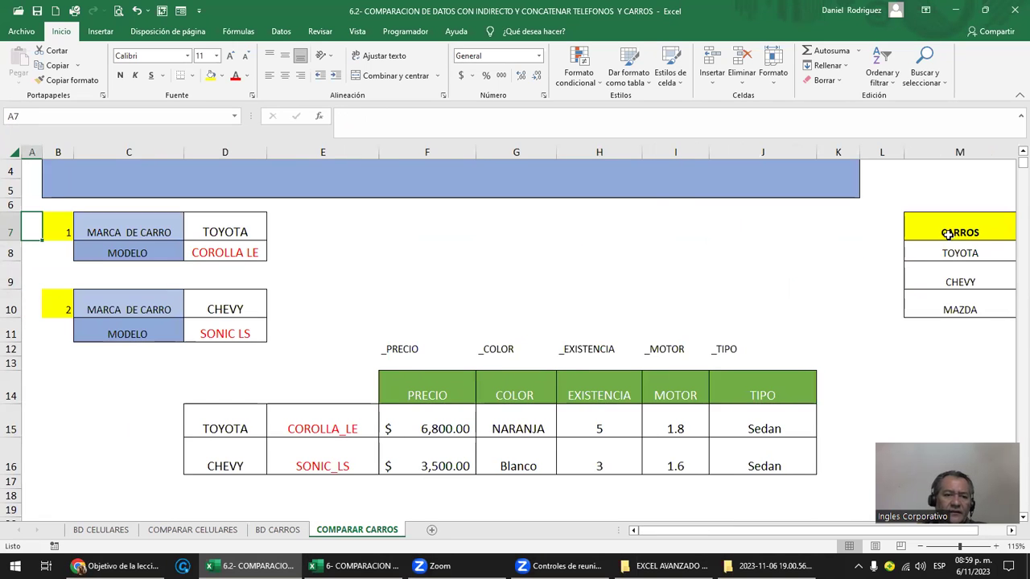
Step: On BD CARROS, examine the merged TOYOTA, CHEVY and MAZDA cells in the MARCA column
click(293, 535)
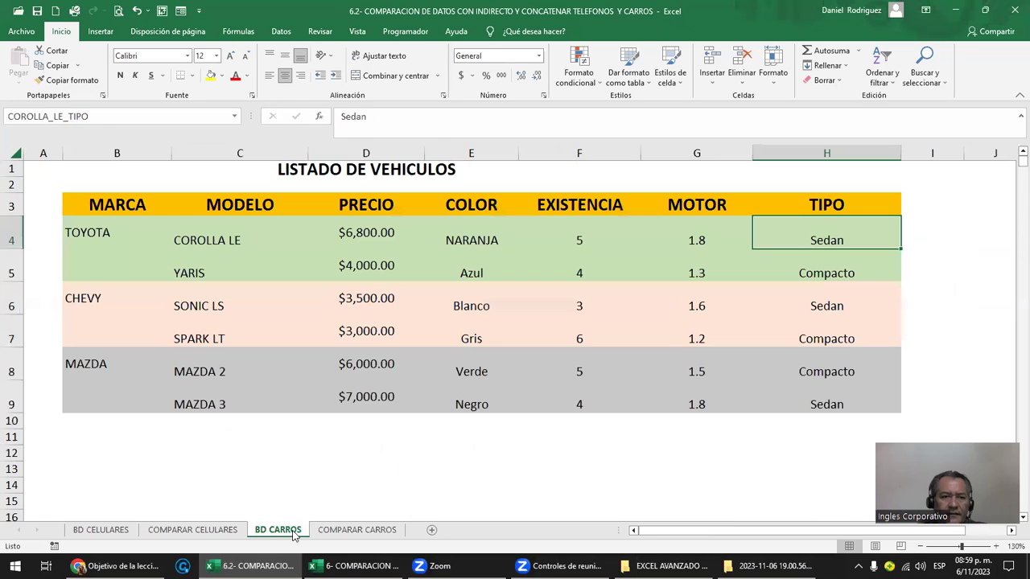
drag(96, 249, 103, 366)
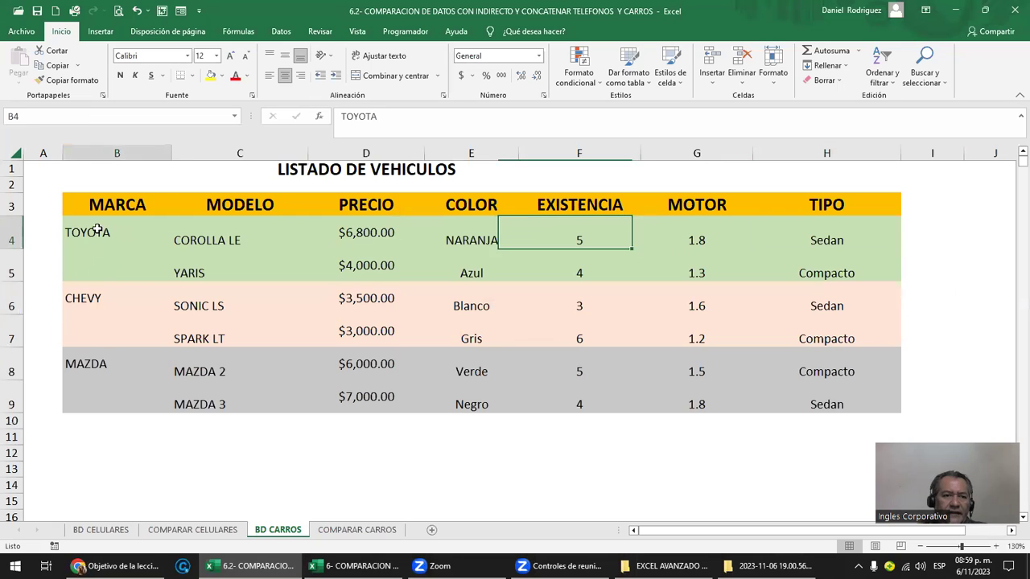
drag(95, 250, 92, 269)
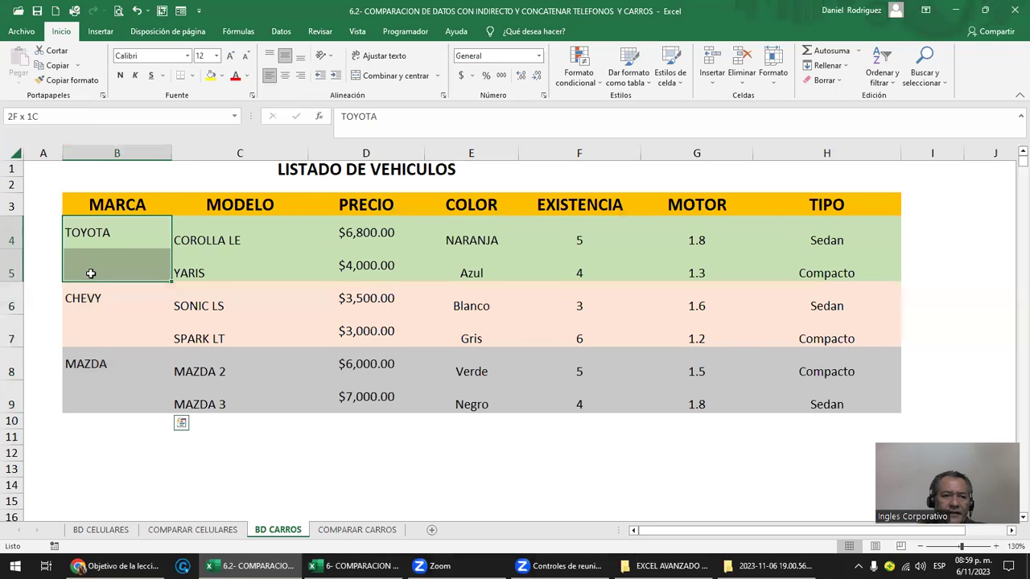
click(88, 320)
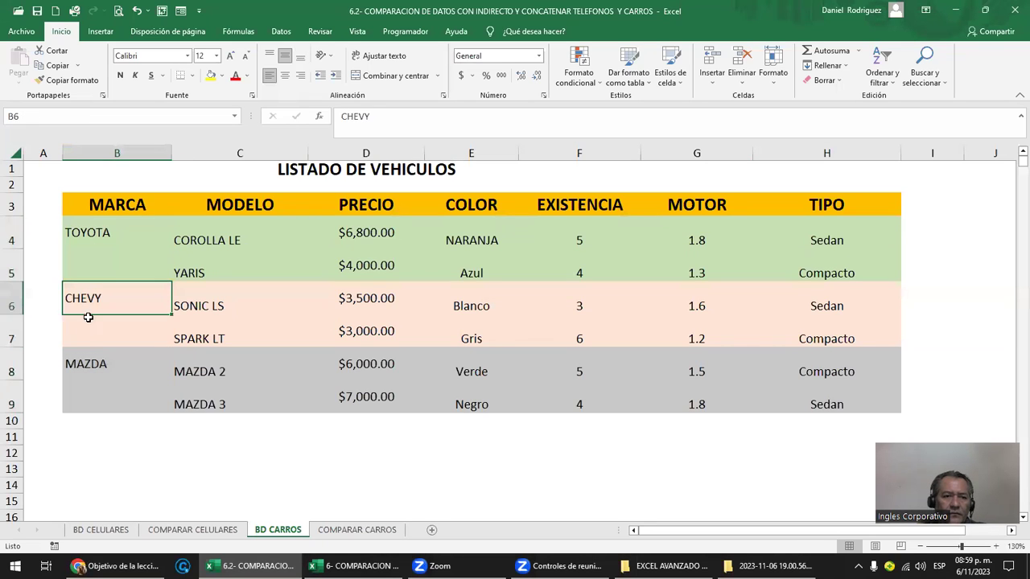
click(81, 369)
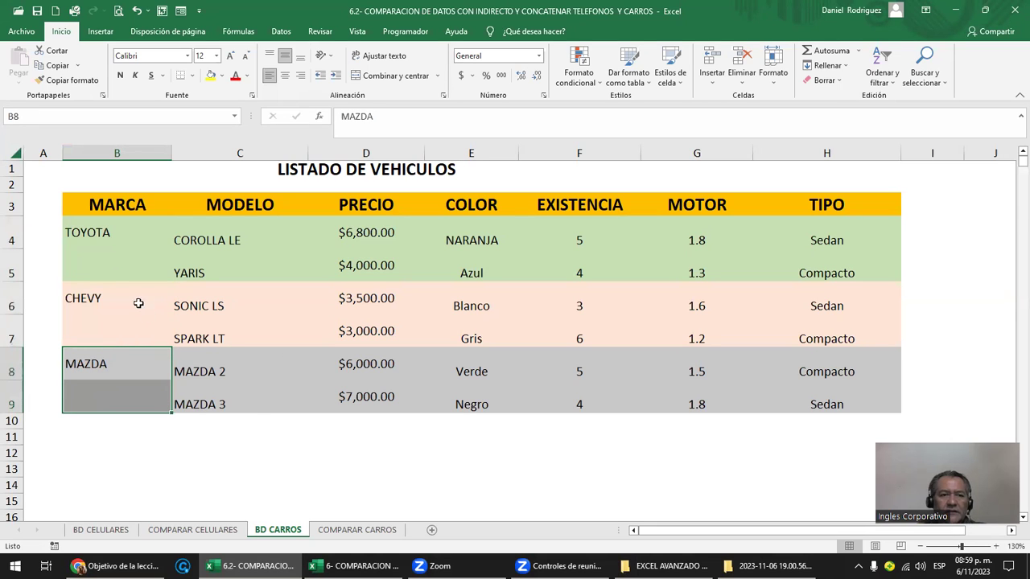
click(96, 235)
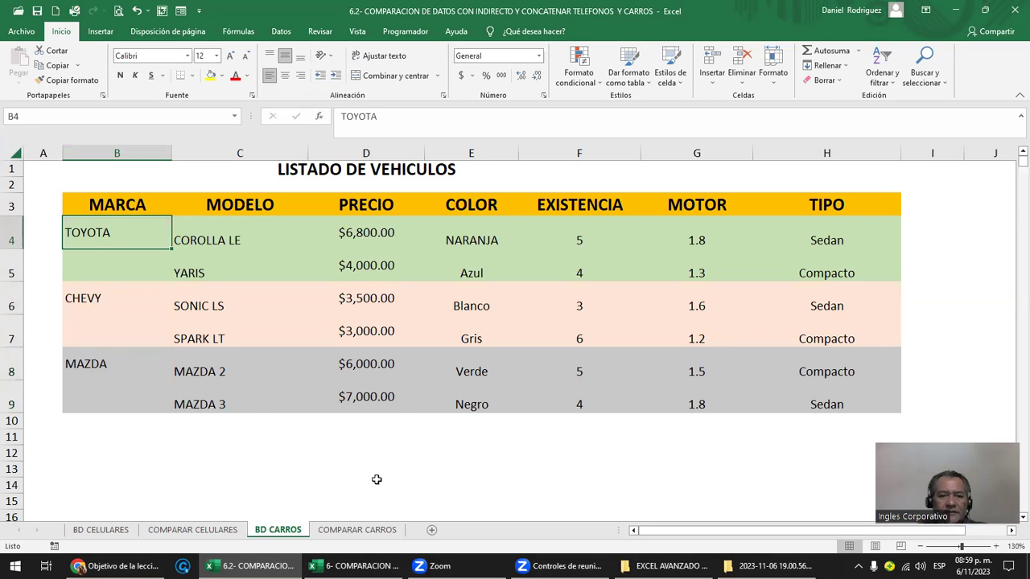
Step: Compare them with the CARROS brand list on COMPARAR CARROS, then bring the course page forward
click(358, 530)
drag(962, 229, 958, 297)
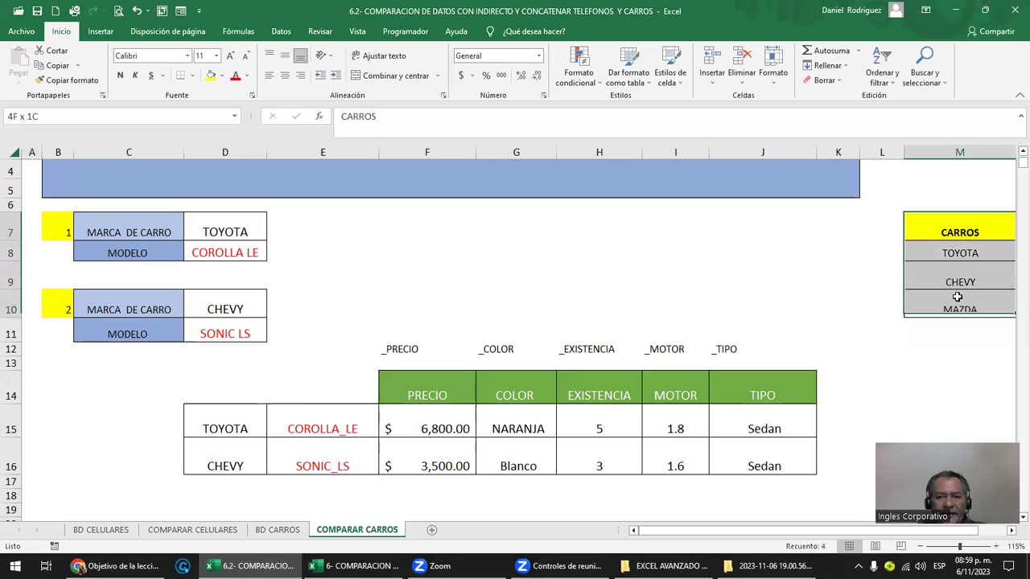
click(425, 263)
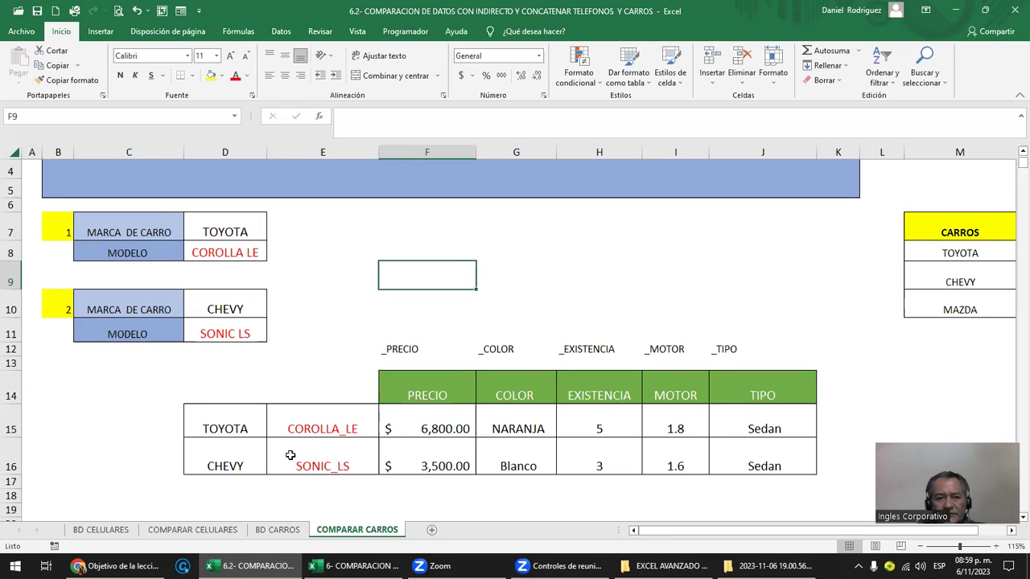
click(278, 529)
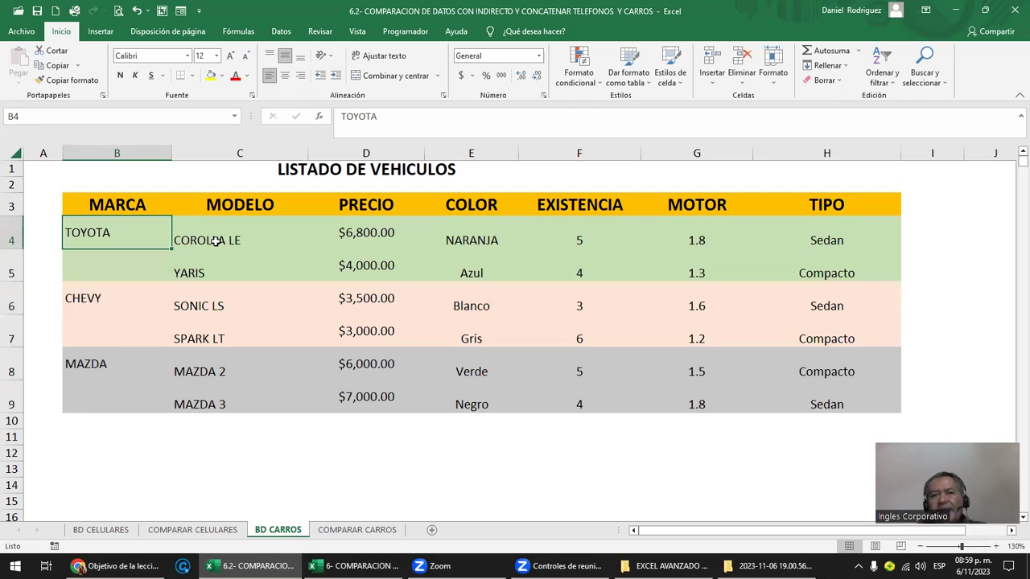
click(356, 531)
click(231, 278)
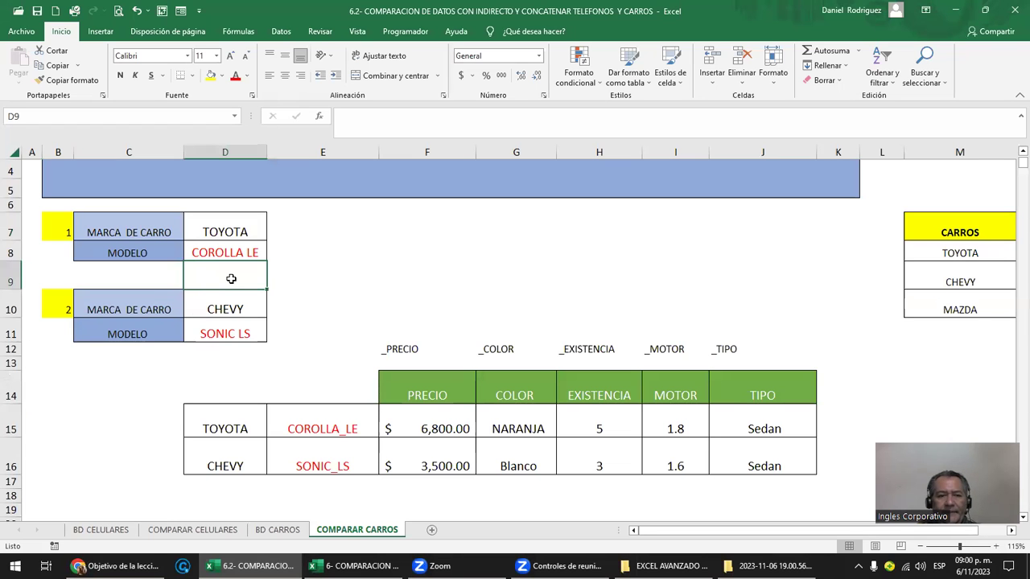
click(115, 566)
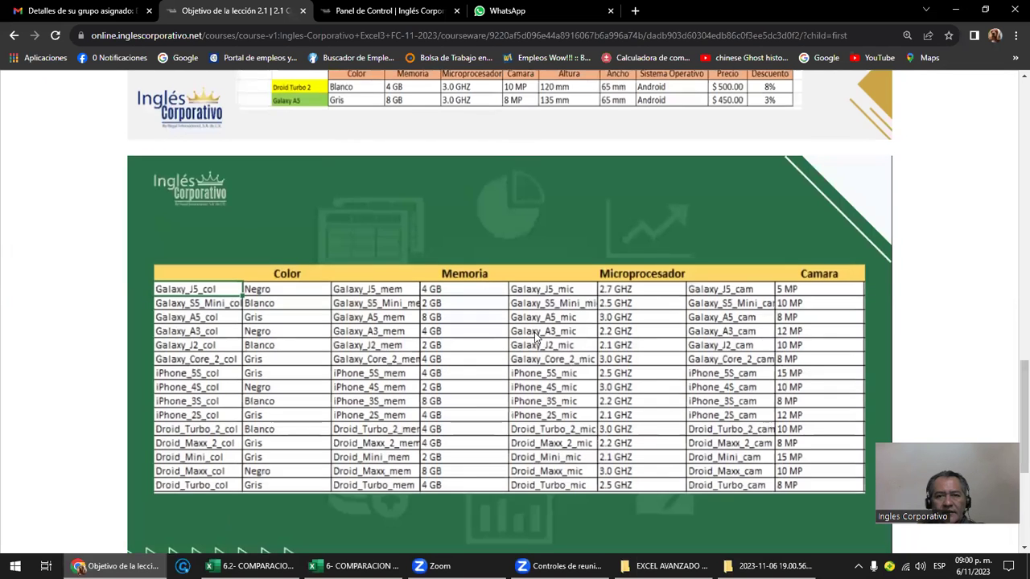
Step: Scroll to the top of the lesson page and advance to the comparison video lesson
scroll(536, 333, up, 4)
scroll(537, 338, up, 3)
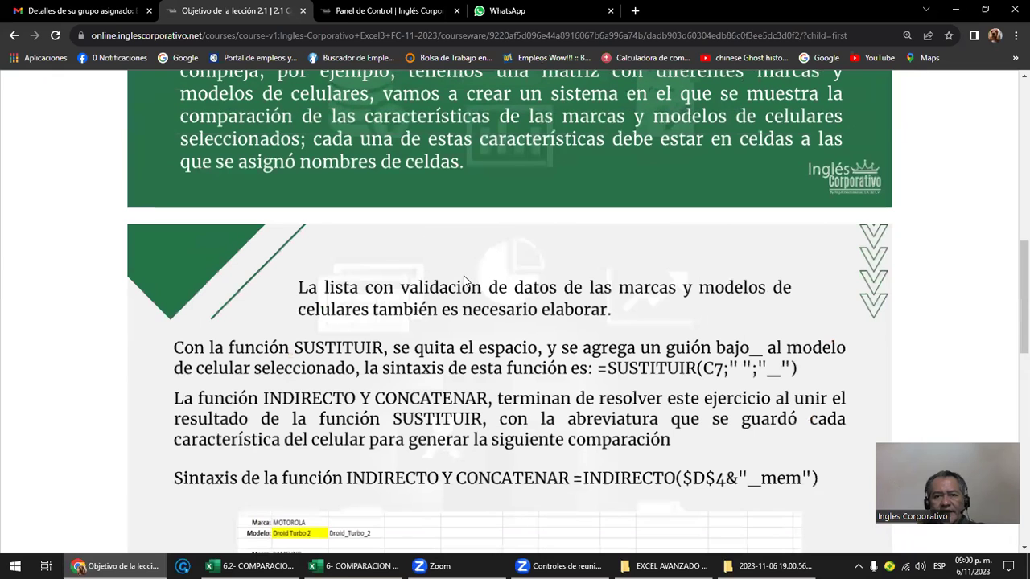
scroll(464, 280, up, 2)
scroll(463, 280, up, 3)
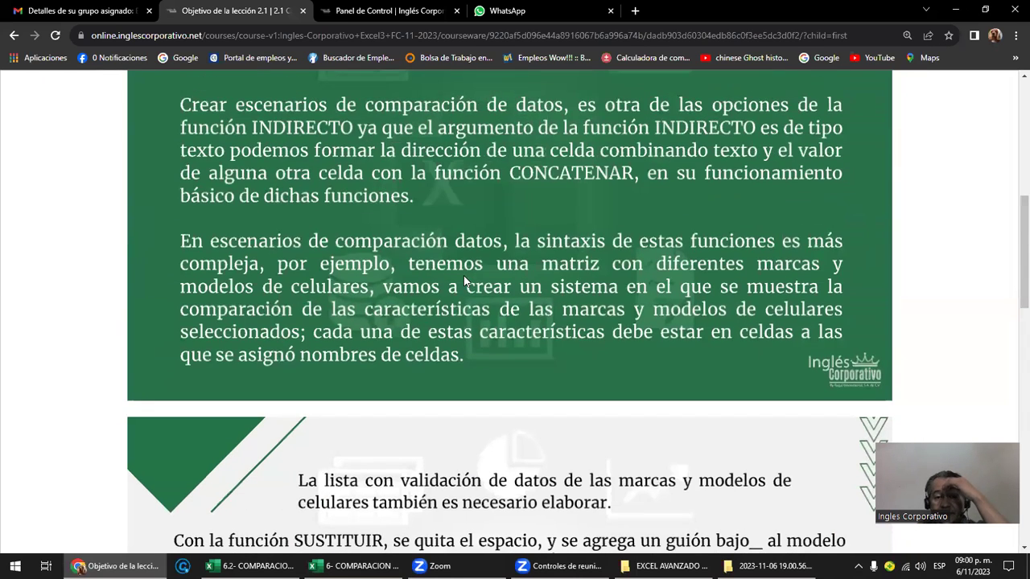
scroll(463, 280, up, 1)
scroll(485, 282, up, 2)
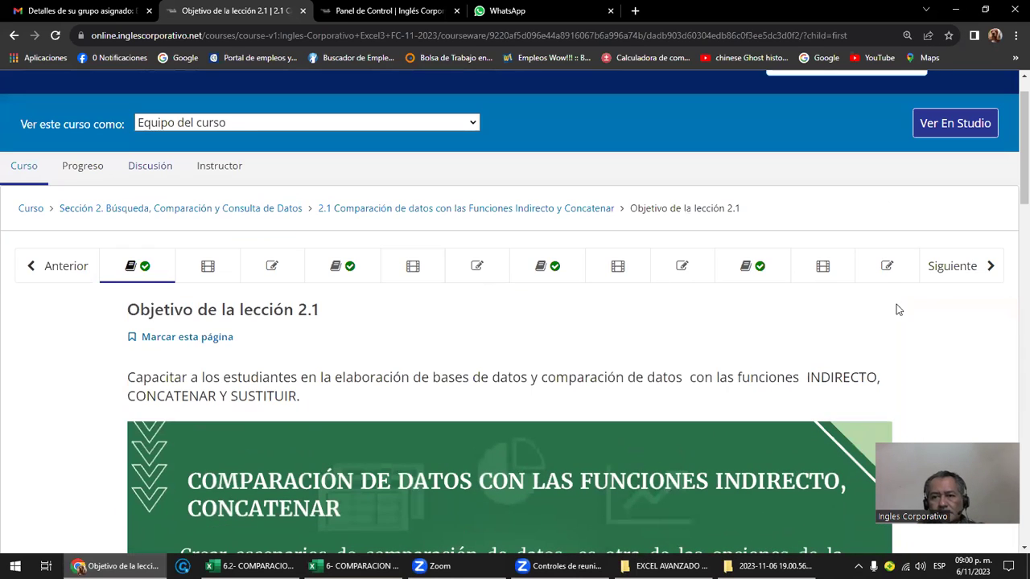
click(943, 276)
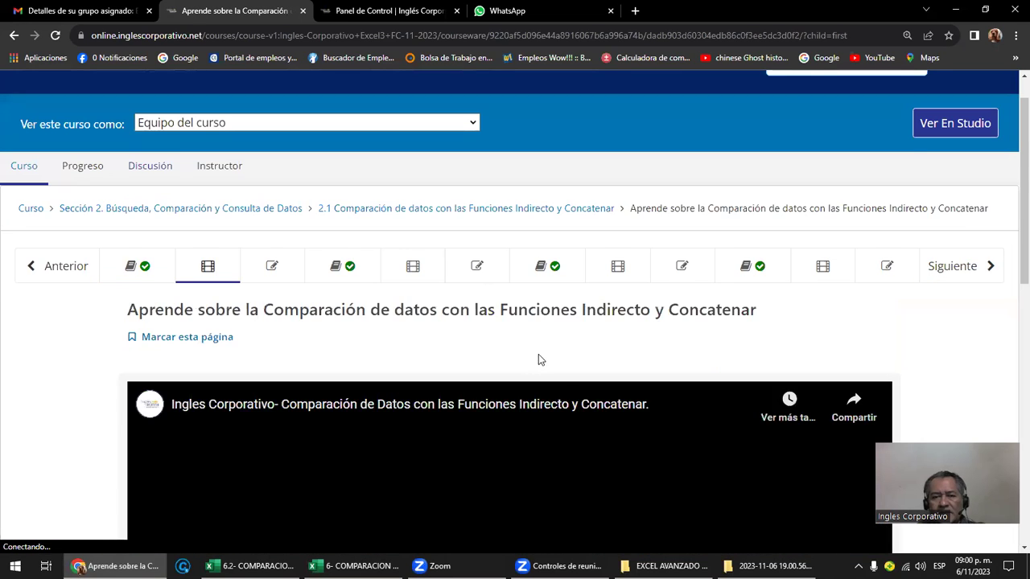
Step: Look over the video lesson and continue to the Laboratorio 5 page
scroll(538, 354, down, 1)
scroll(544, 358, down, 2)
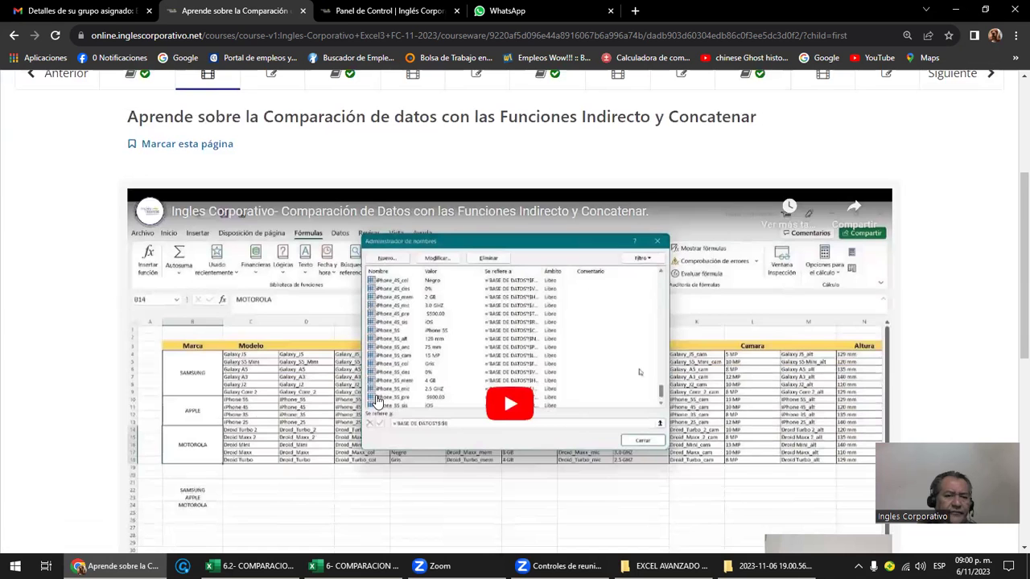
scroll(442, 385, down, 2)
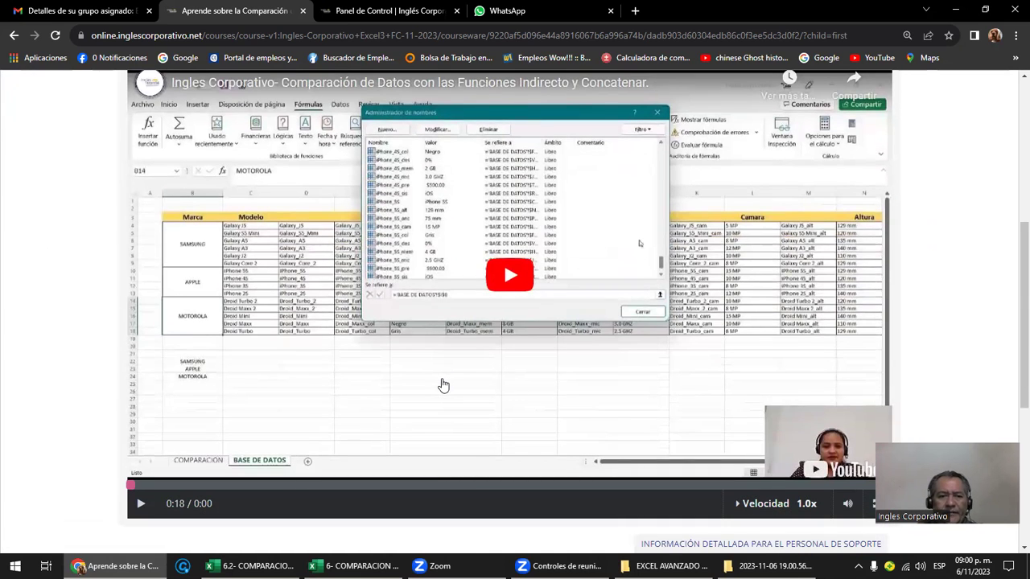
scroll(442, 385, up, 2)
scroll(749, 288, up, 2)
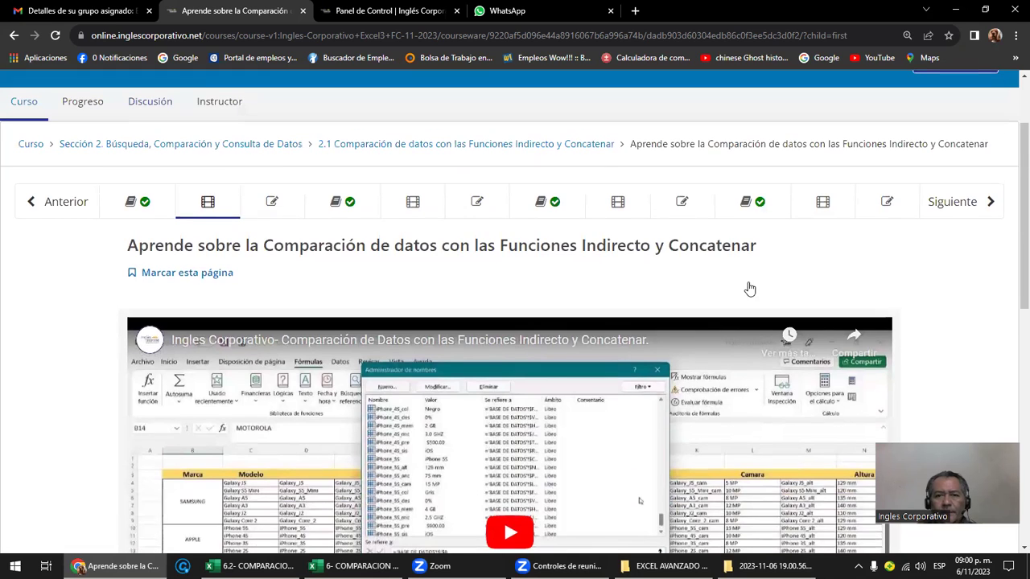
click(938, 200)
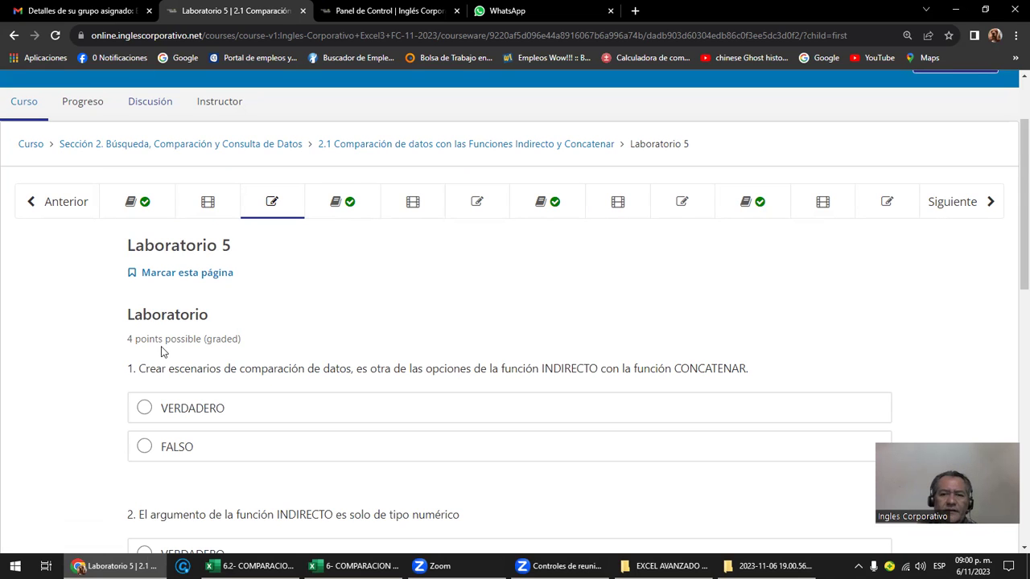
Step: Scroll through the Laboratorio 5 quiz questions
scroll(171, 350, down, 3)
scroll(185, 330, down, 3)
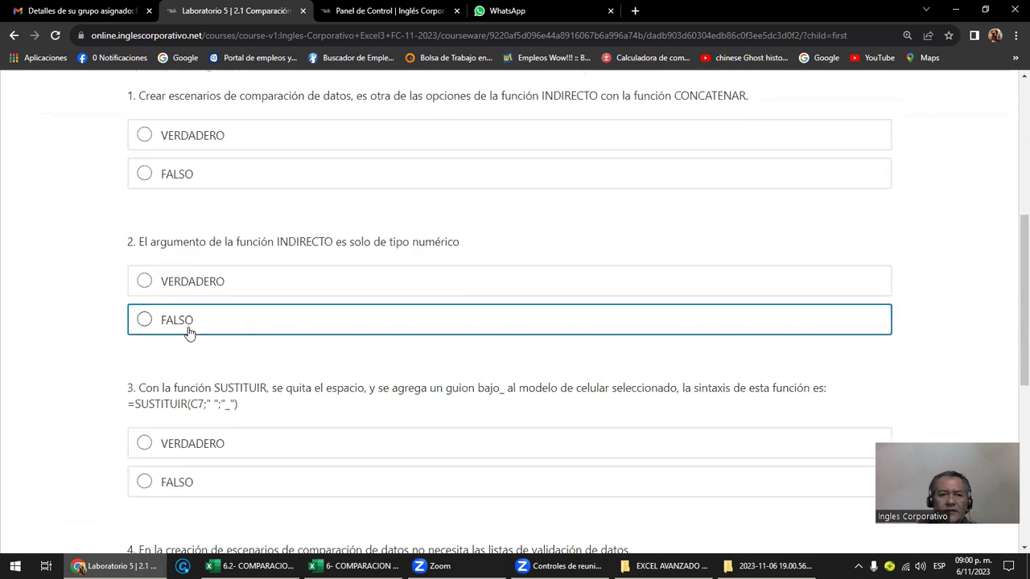
scroll(193, 326, down, 1)
scroll(192, 326, down, 2)
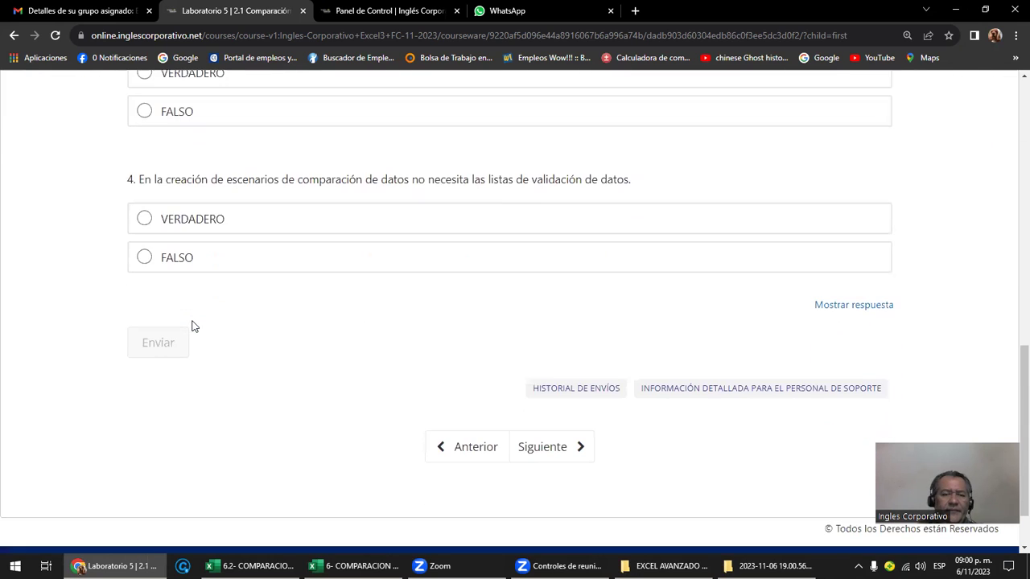
scroll(194, 326, up, 1)
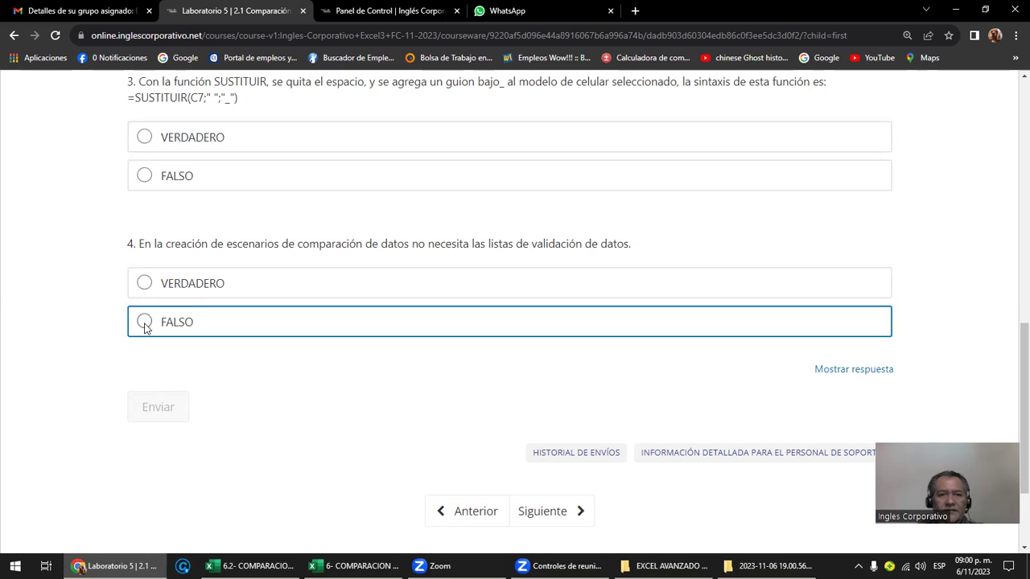
scroll(115, 377, up, 3)
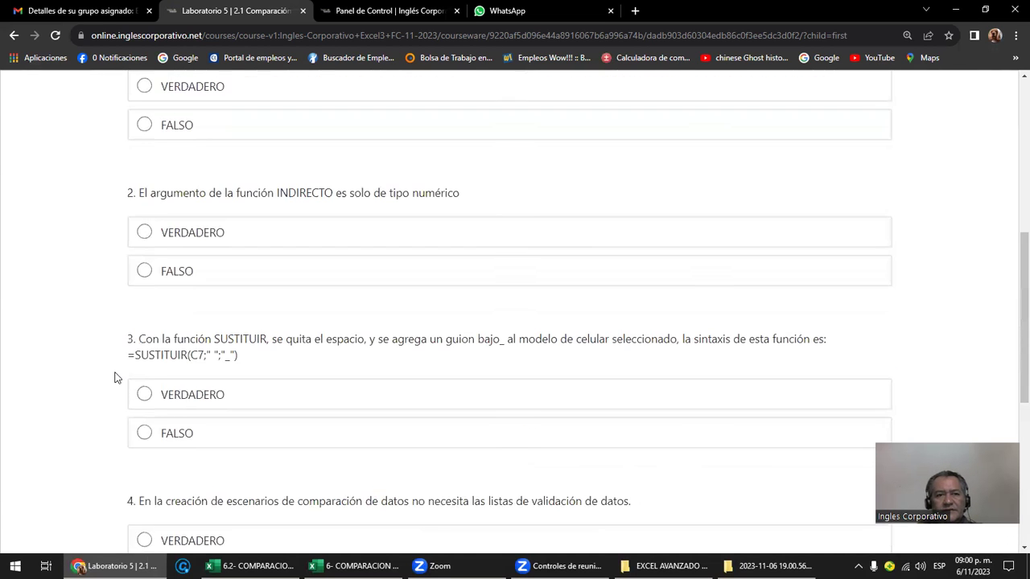
scroll(114, 377, up, 4)
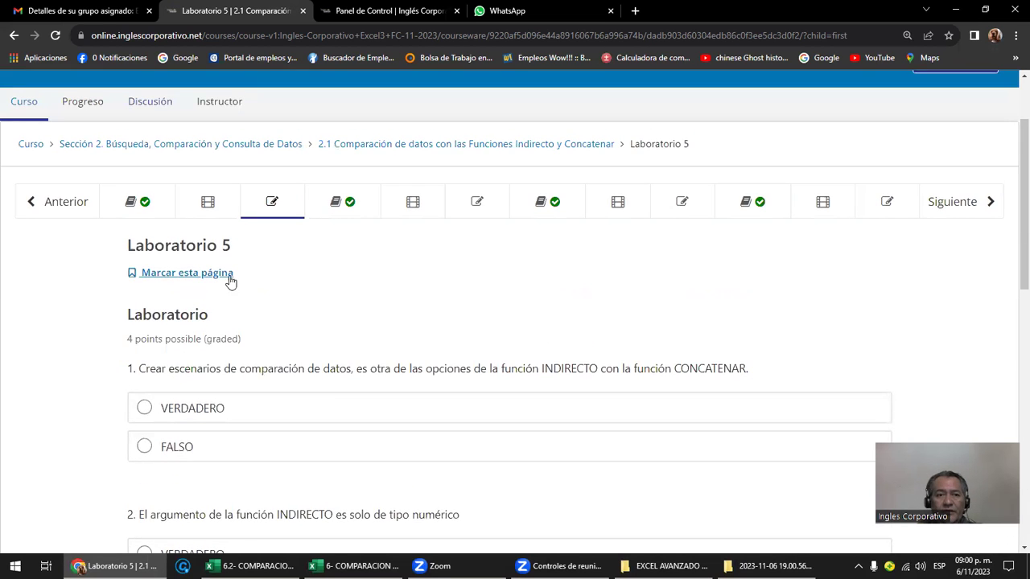
scroll(365, 291, down, 2)
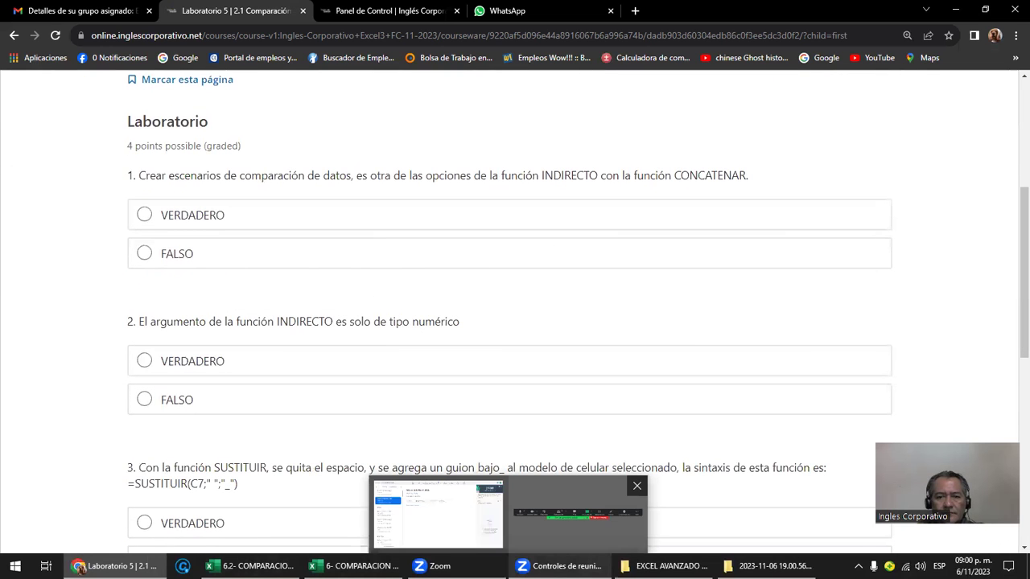
Step: Switch via the EXCEL AVANZADO 7 PM folder to the 6- COMPARACION DE DATOS workbook
click(784, 511)
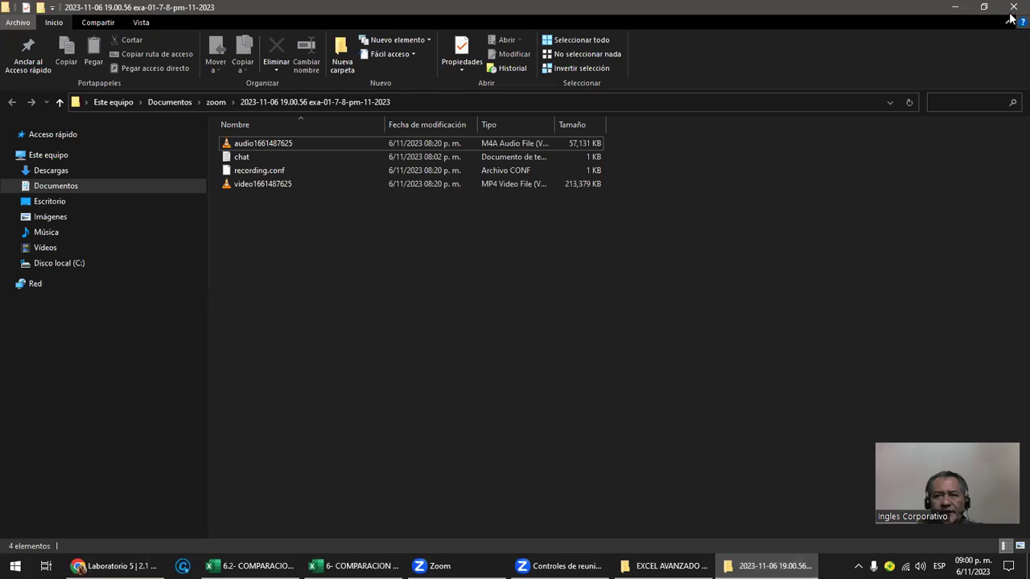
click(667, 565)
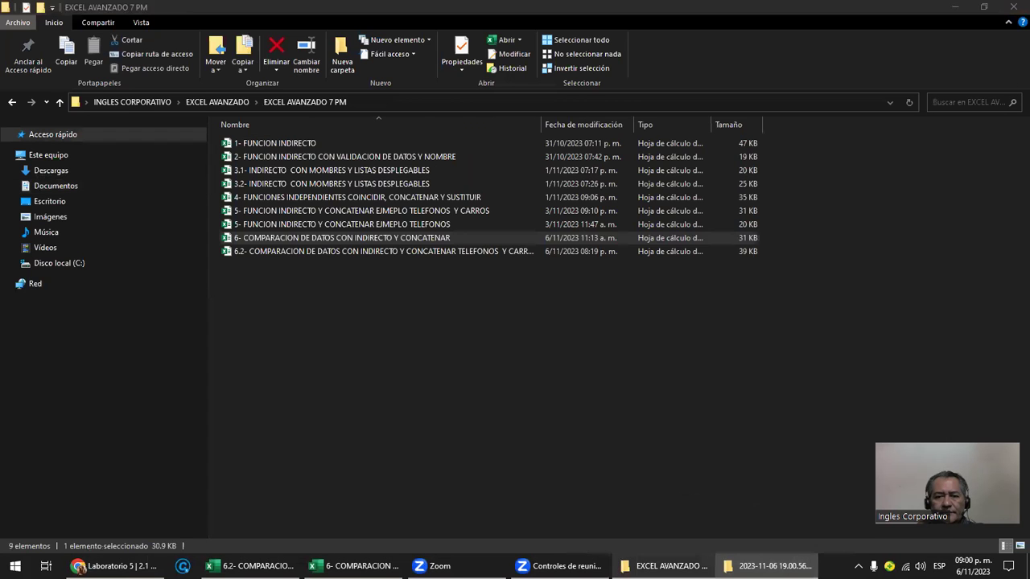
click(354, 566)
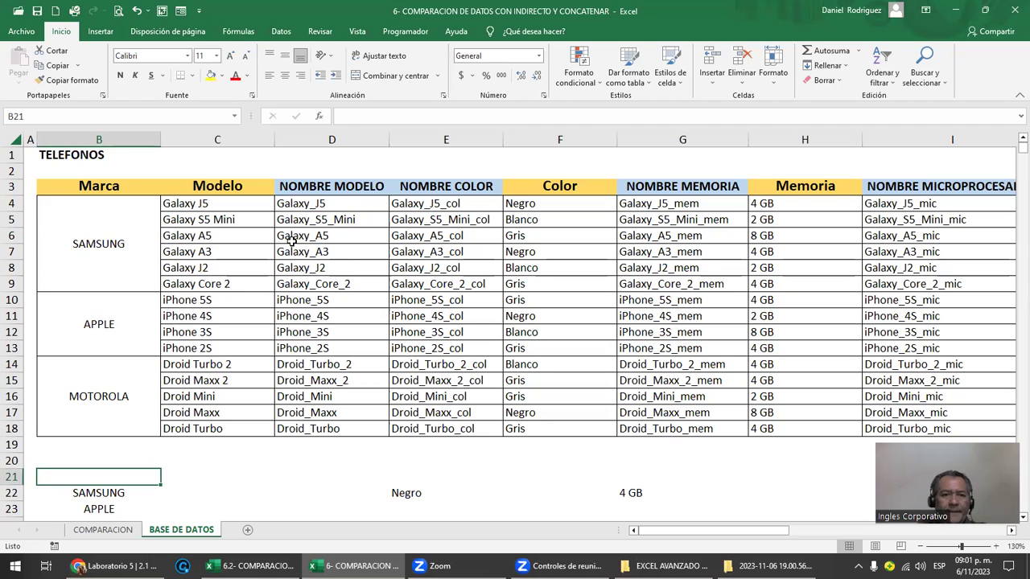
Step: Move to the 6.2 car workbook, review the Name Box's defined names, and open BD CARROS
click(333, 204)
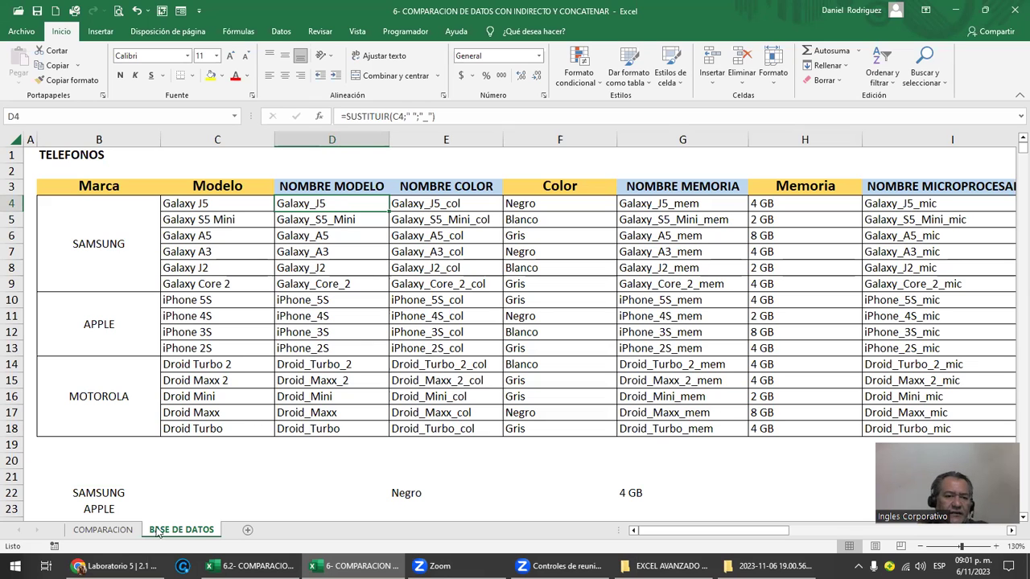
mouse_move(250, 566)
click(231, 512)
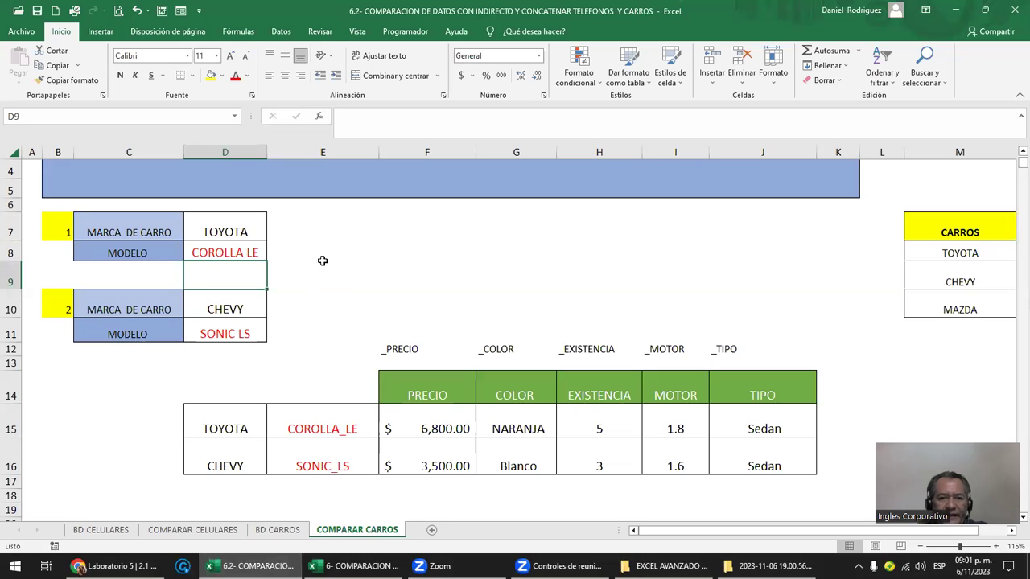
click(234, 116)
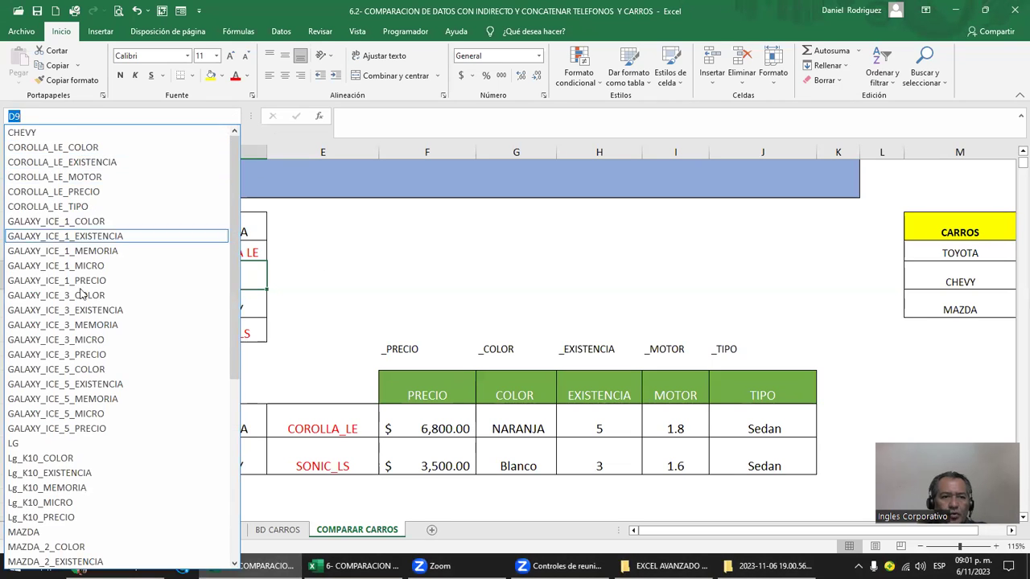
click(326, 282)
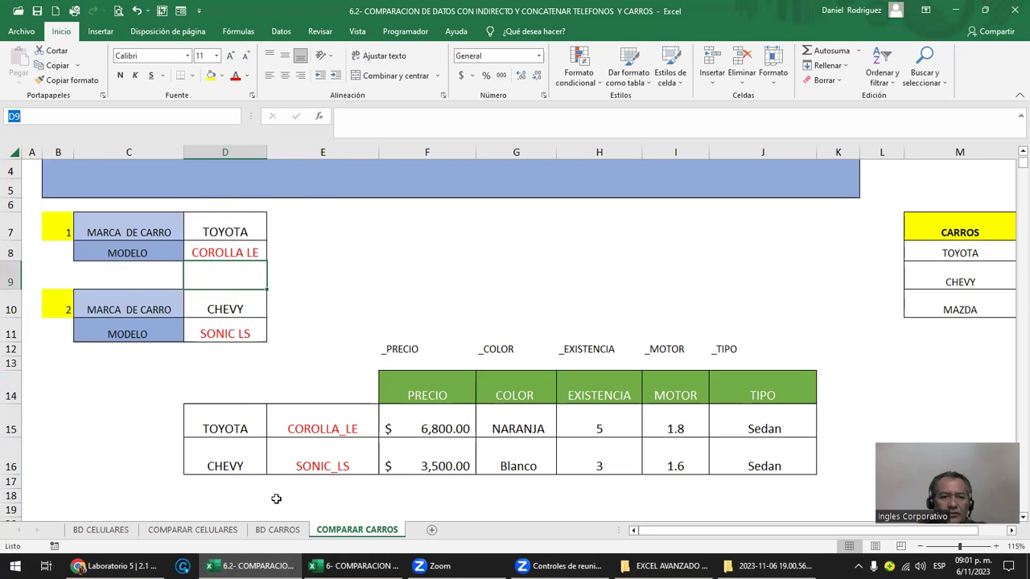
click(288, 531)
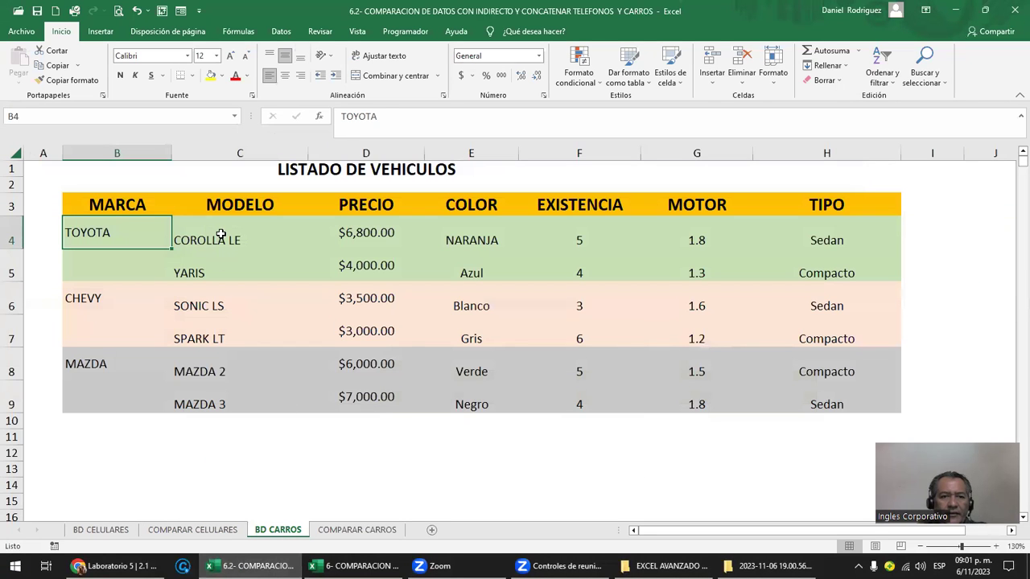
click(355, 237)
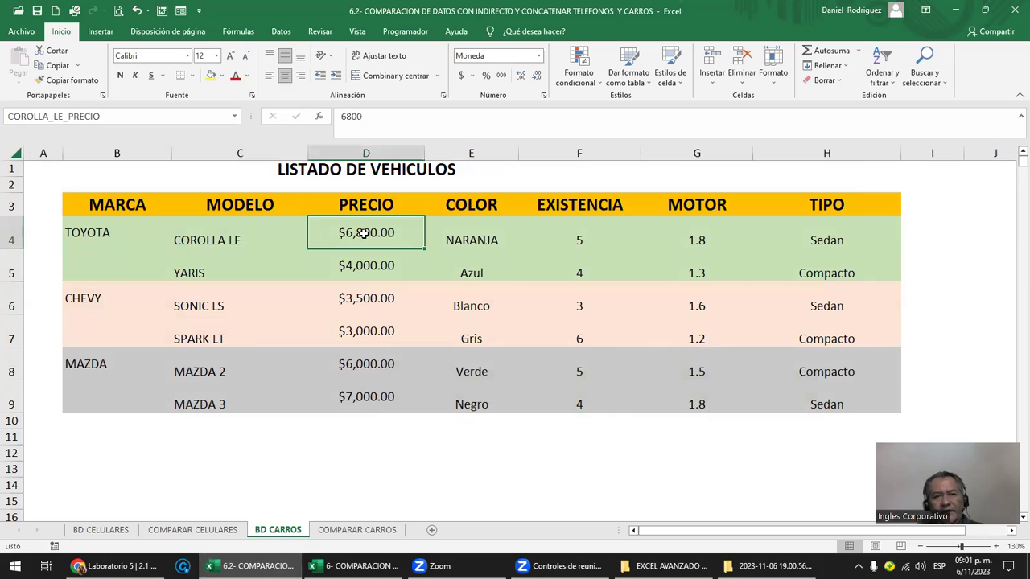
ctrl+click(462, 231)
ctrl+click(577, 237)
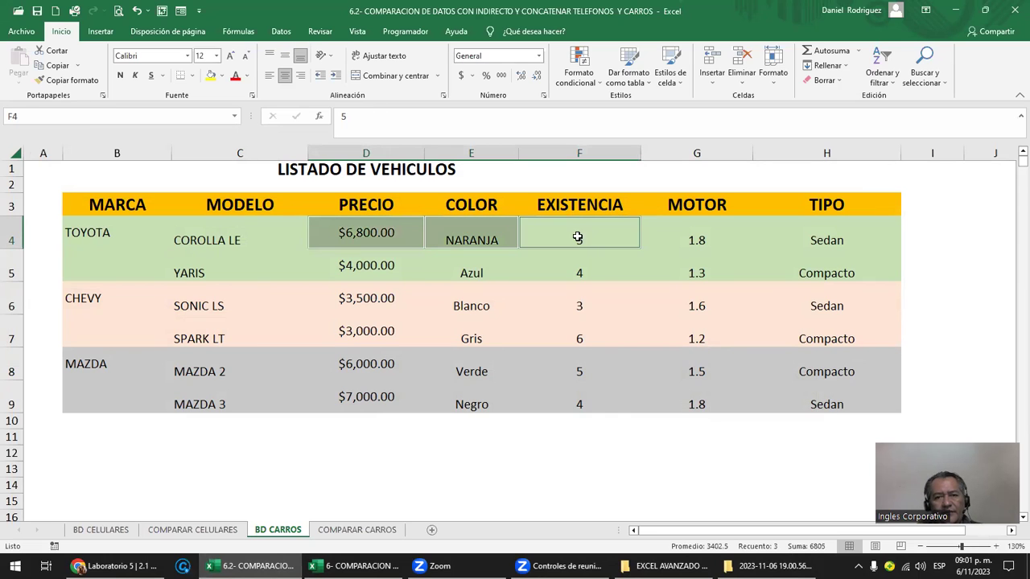
ctrl+click(706, 239)
ctrl+click(826, 237)
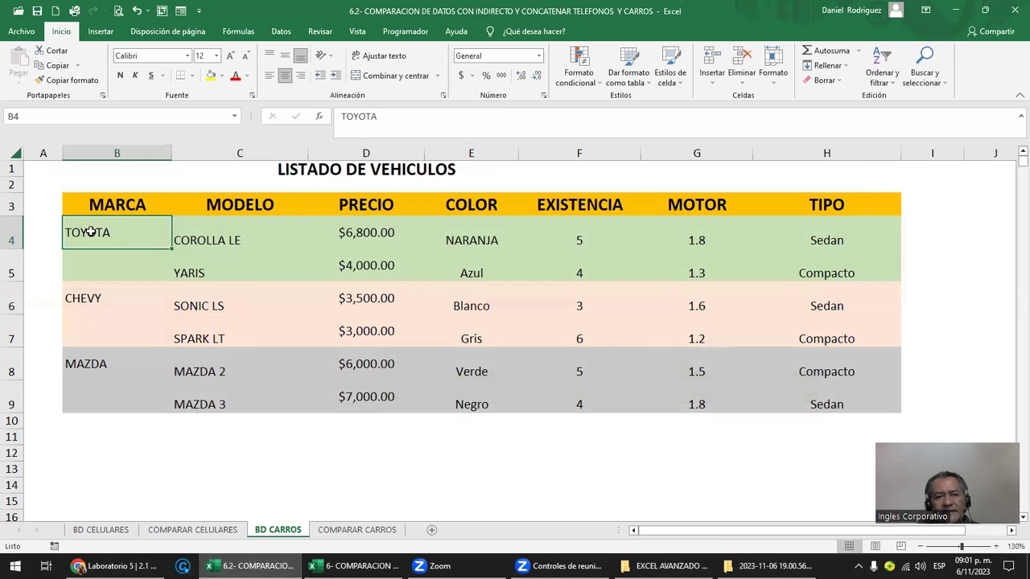
drag(81, 231, 812, 234)
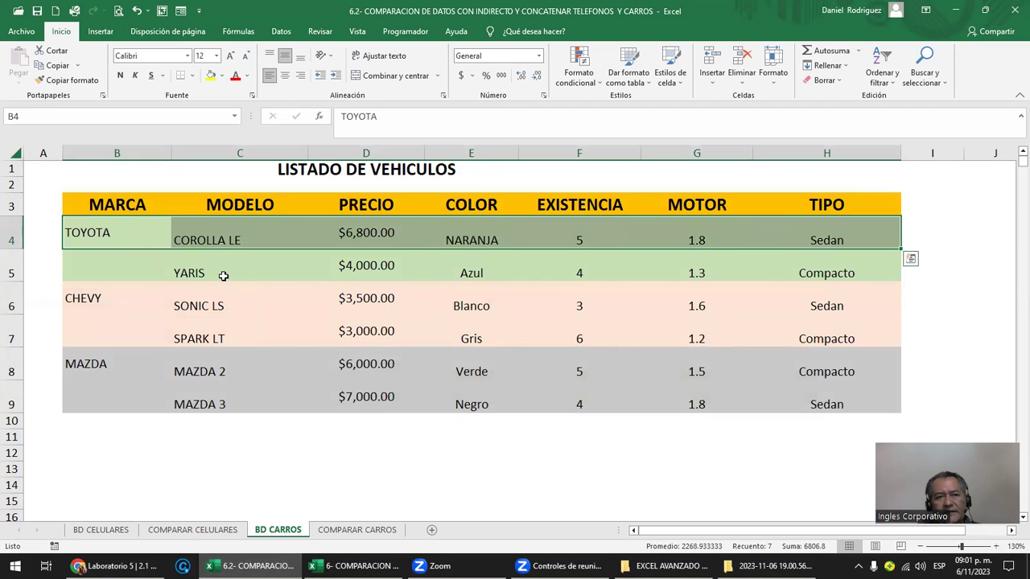
drag(224, 275, 829, 274)
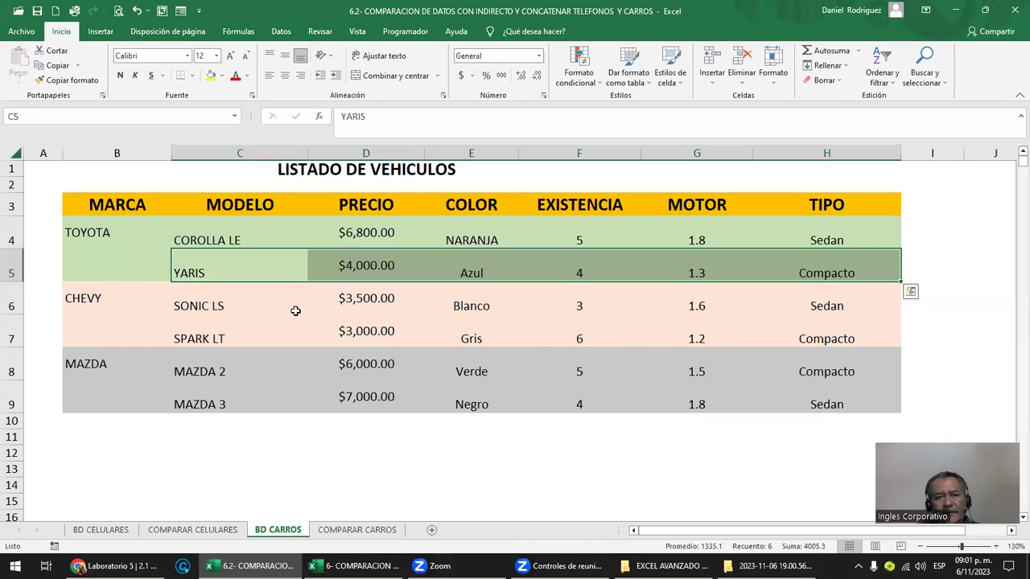
drag(296, 310, 812, 293)
click(218, 339)
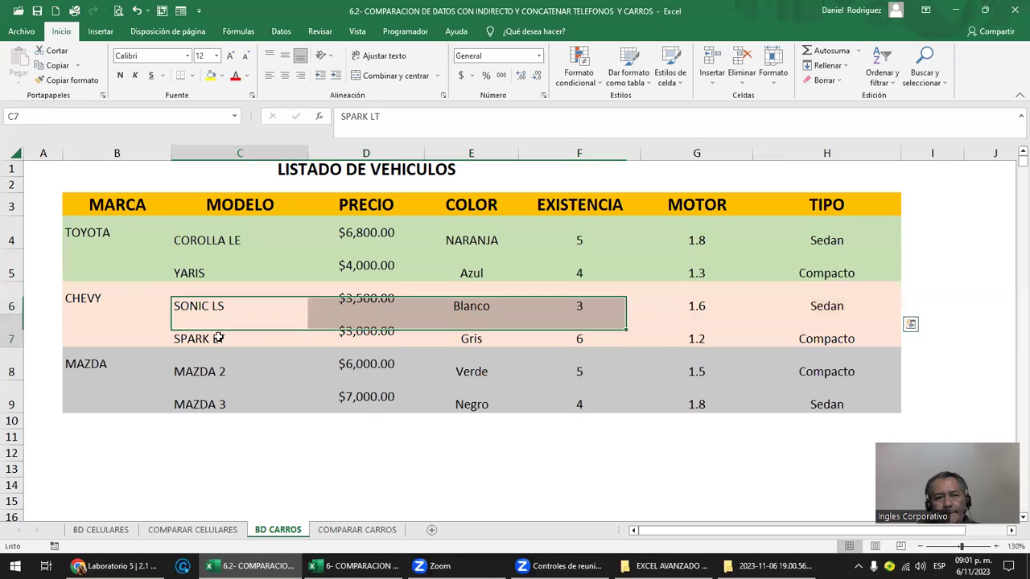
drag(218, 339, 829, 339)
click(111, 146)
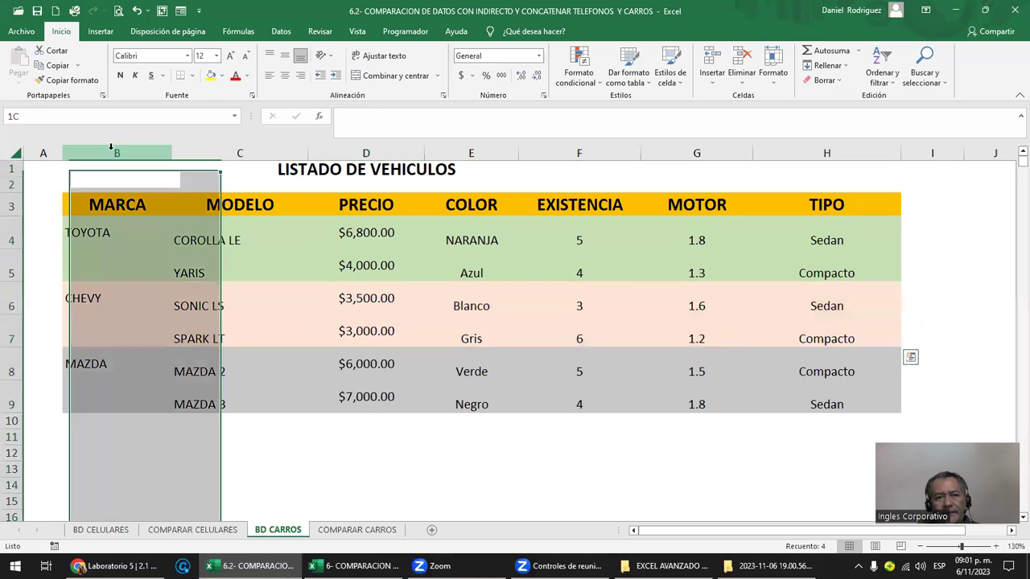
drag(208, 242, 840, 242)
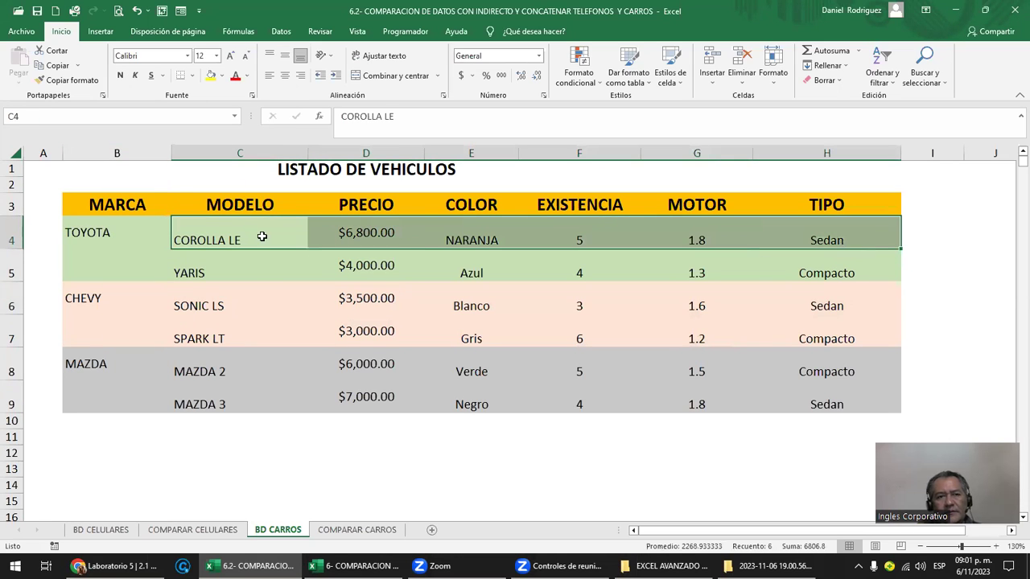
click(128, 150)
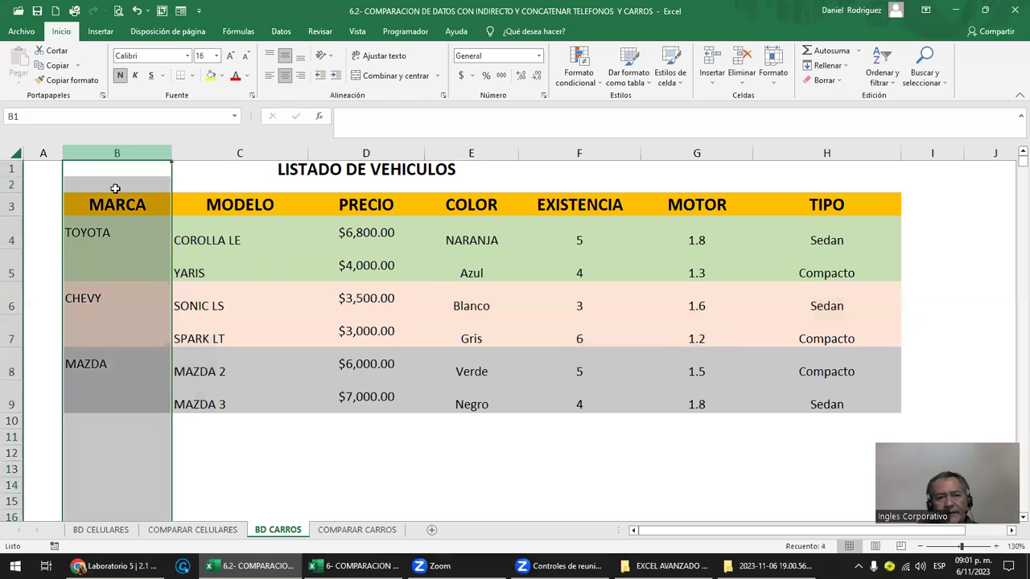
click(220, 154)
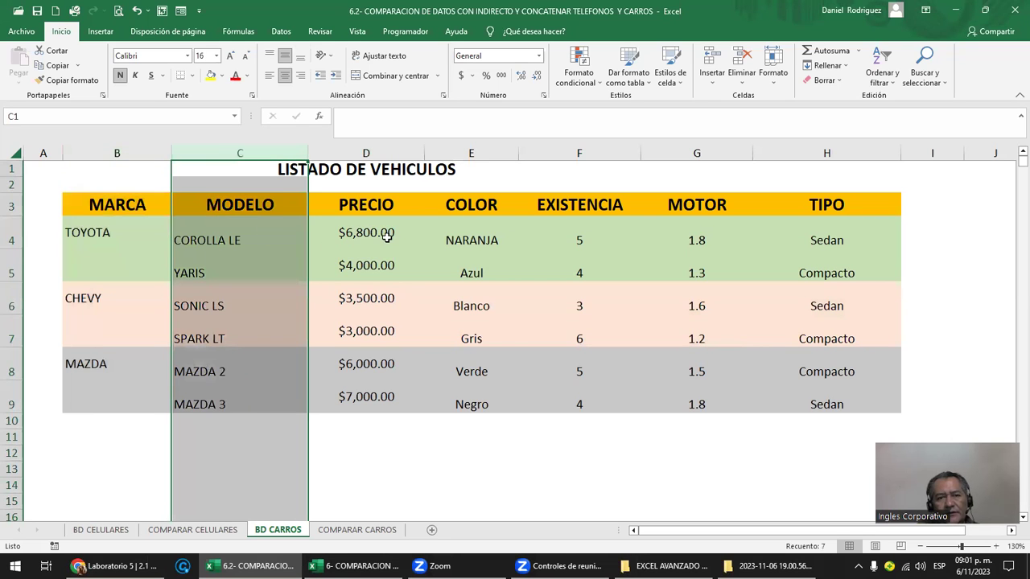
drag(354, 153, 826, 132)
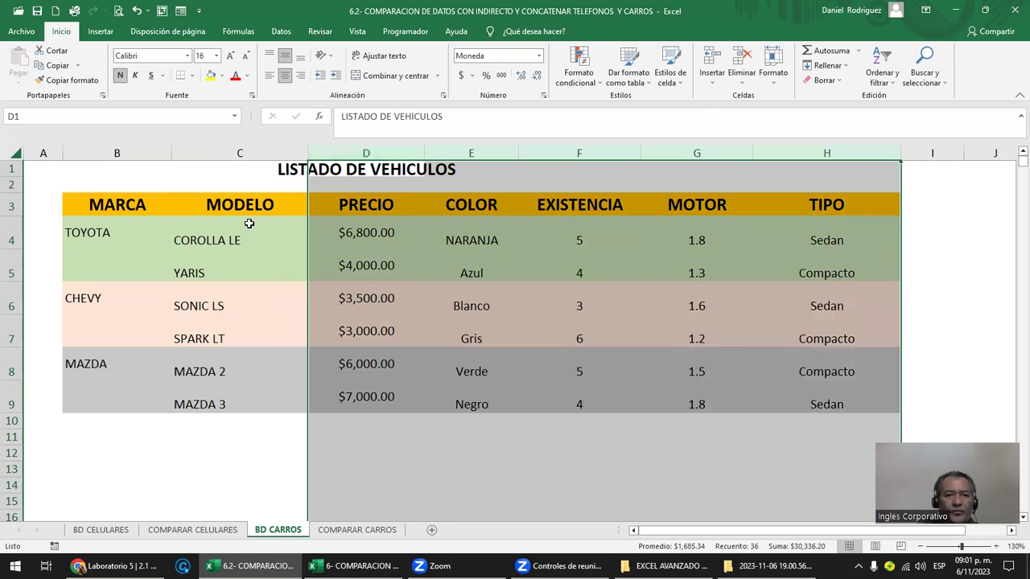
click(224, 236)
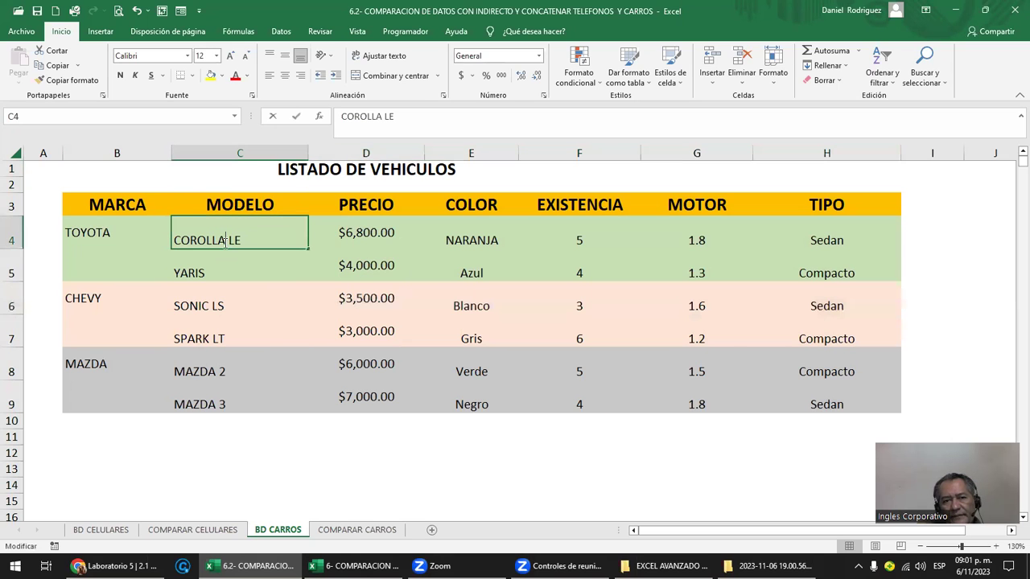
Step: Glance at the COROLLA LE cell, then go back to COMPARAR CARROS and select D14
double_click(223, 242)
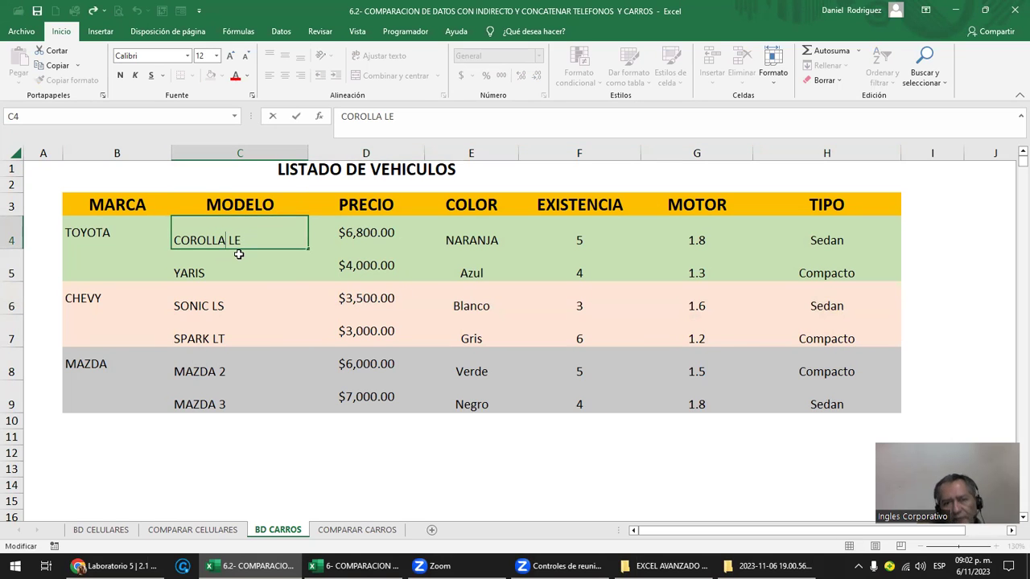
click(423, 467)
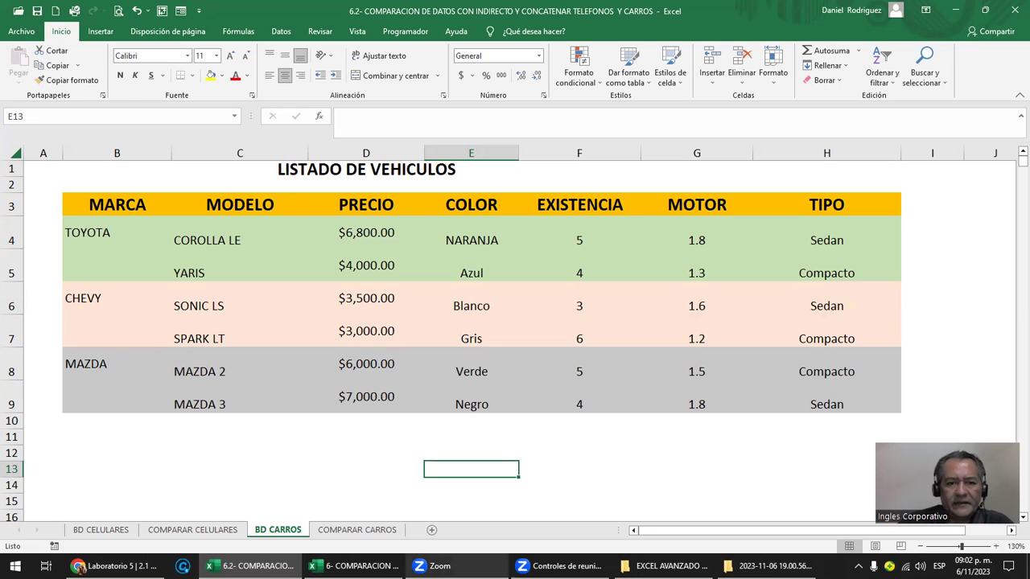
click(357, 530)
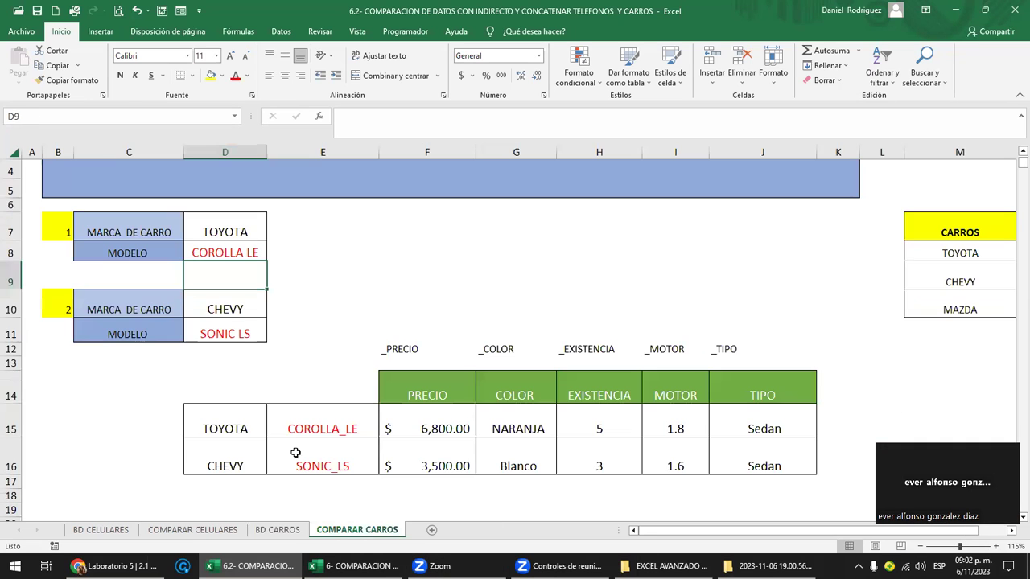
click(247, 374)
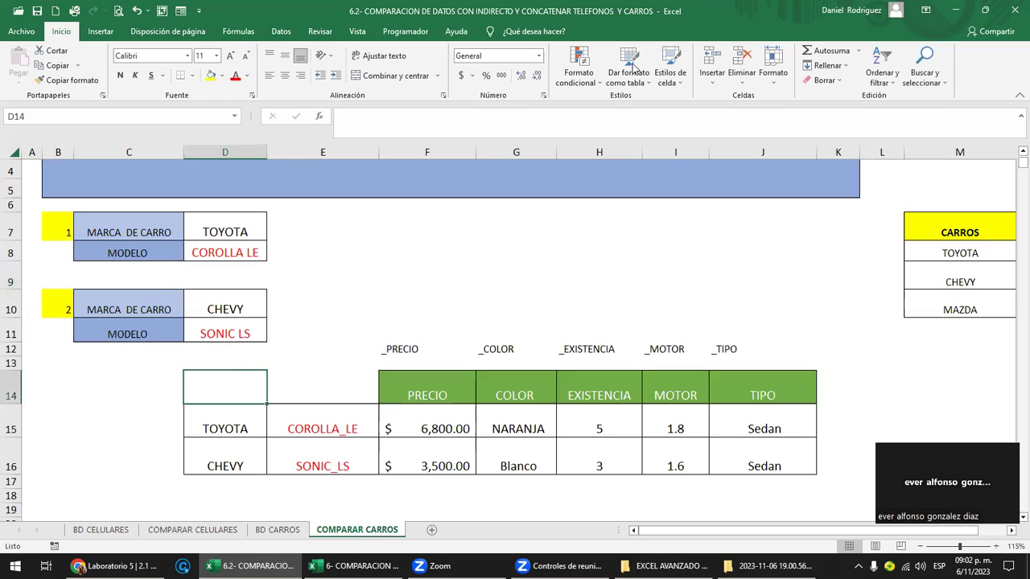